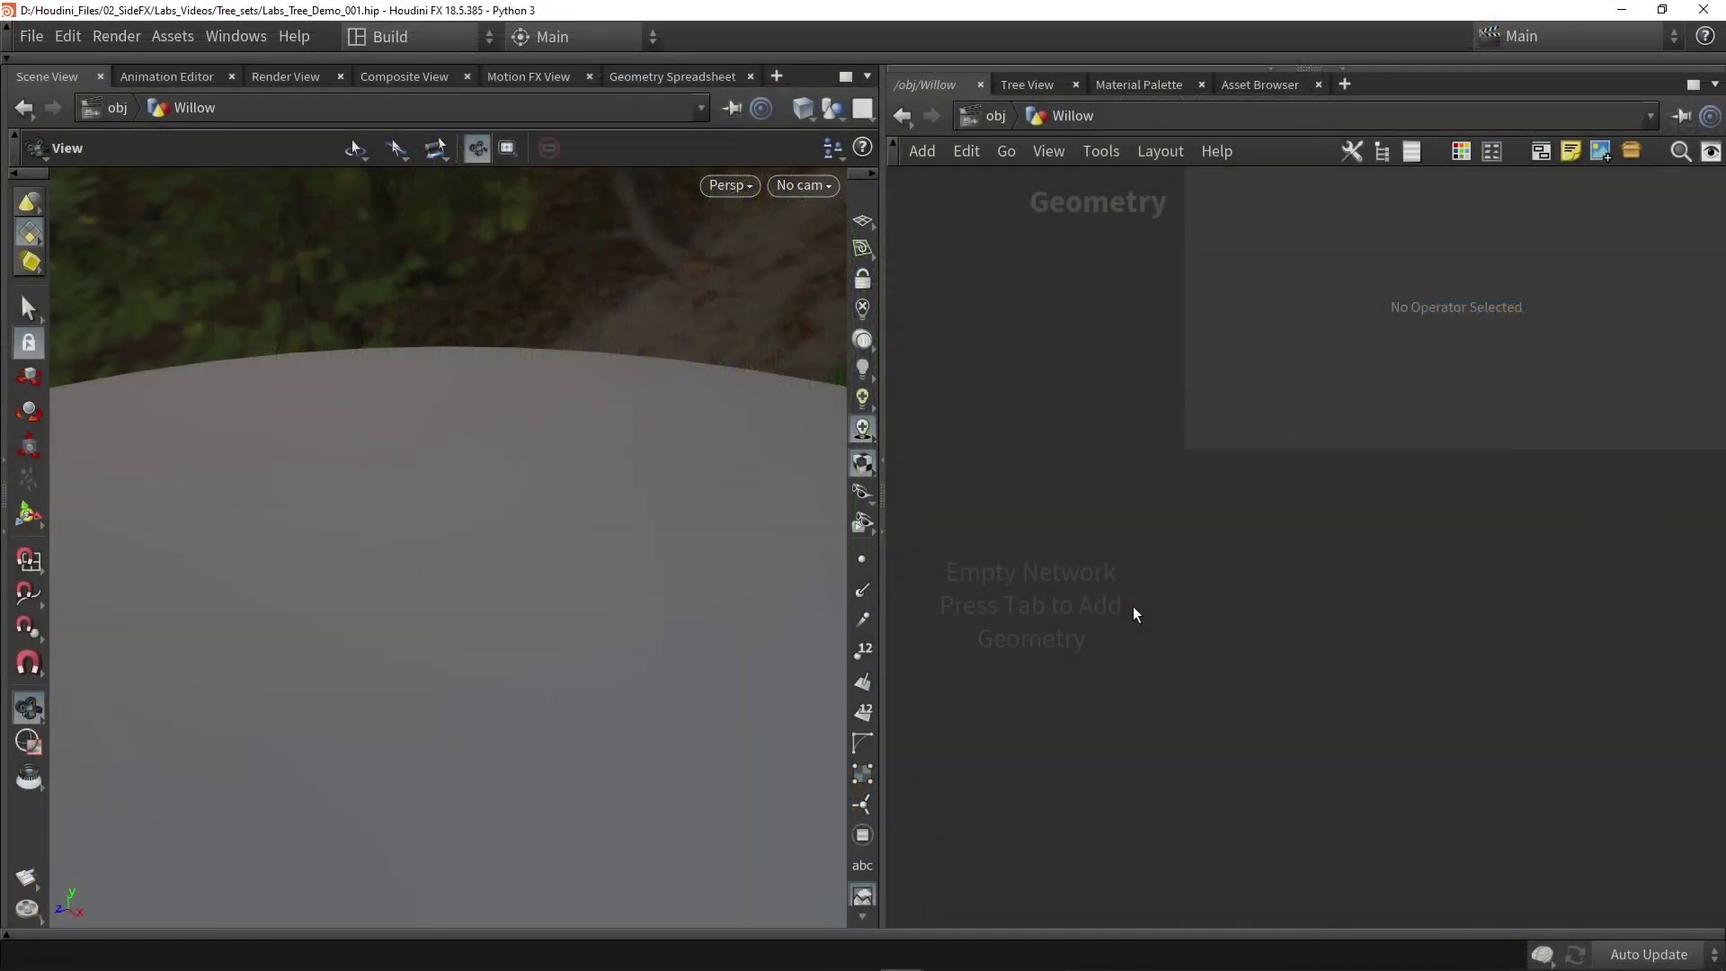
Add a Labs Tree Trunk Generator node to the Willow network.
{"action": "key", "text": "Tab"}
{"action": "type", "text": "trunk"}
{"action": "key", "text": "Return"}
{"action": "left_click", "coordinate": [1132, 606]}
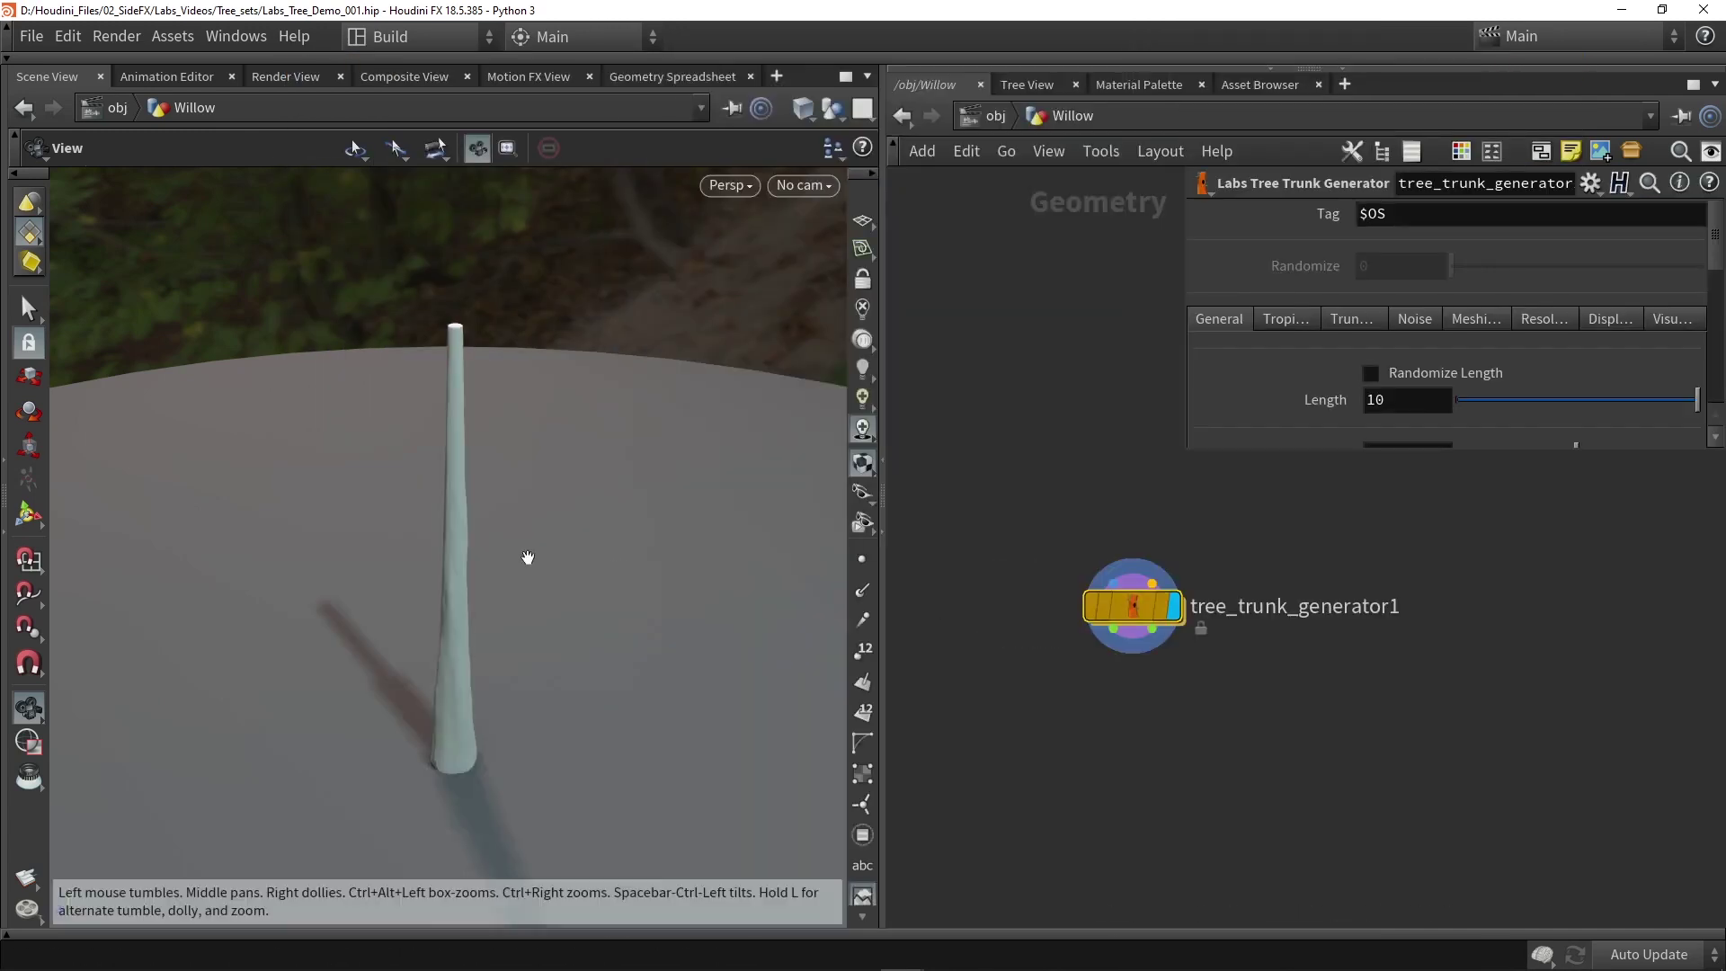
Set the trunk generator's Length to 5, giving a shorter tapered trunk.
{"action": "right_click_drag", "start_coordinate": [563, 561], "coordinate": [516, 558]}
{"action": "left_click_drag", "start_coordinate": [516, 558], "coordinate": [497, 512]}
{"action": "right_click_drag", "start_coordinate": [497, 513], "coordinate": [500, 629]}
{"action": "middle_click_drag", "start_coordinate": [501, 628], "coordinate": [502, 650]}
{"action": "left_click_drag", "start_coordinate": [502, 649], "coordinate": [522, 575]}
{"action": "type", "text": "5"}
{"action": "key", "text": "Return"}
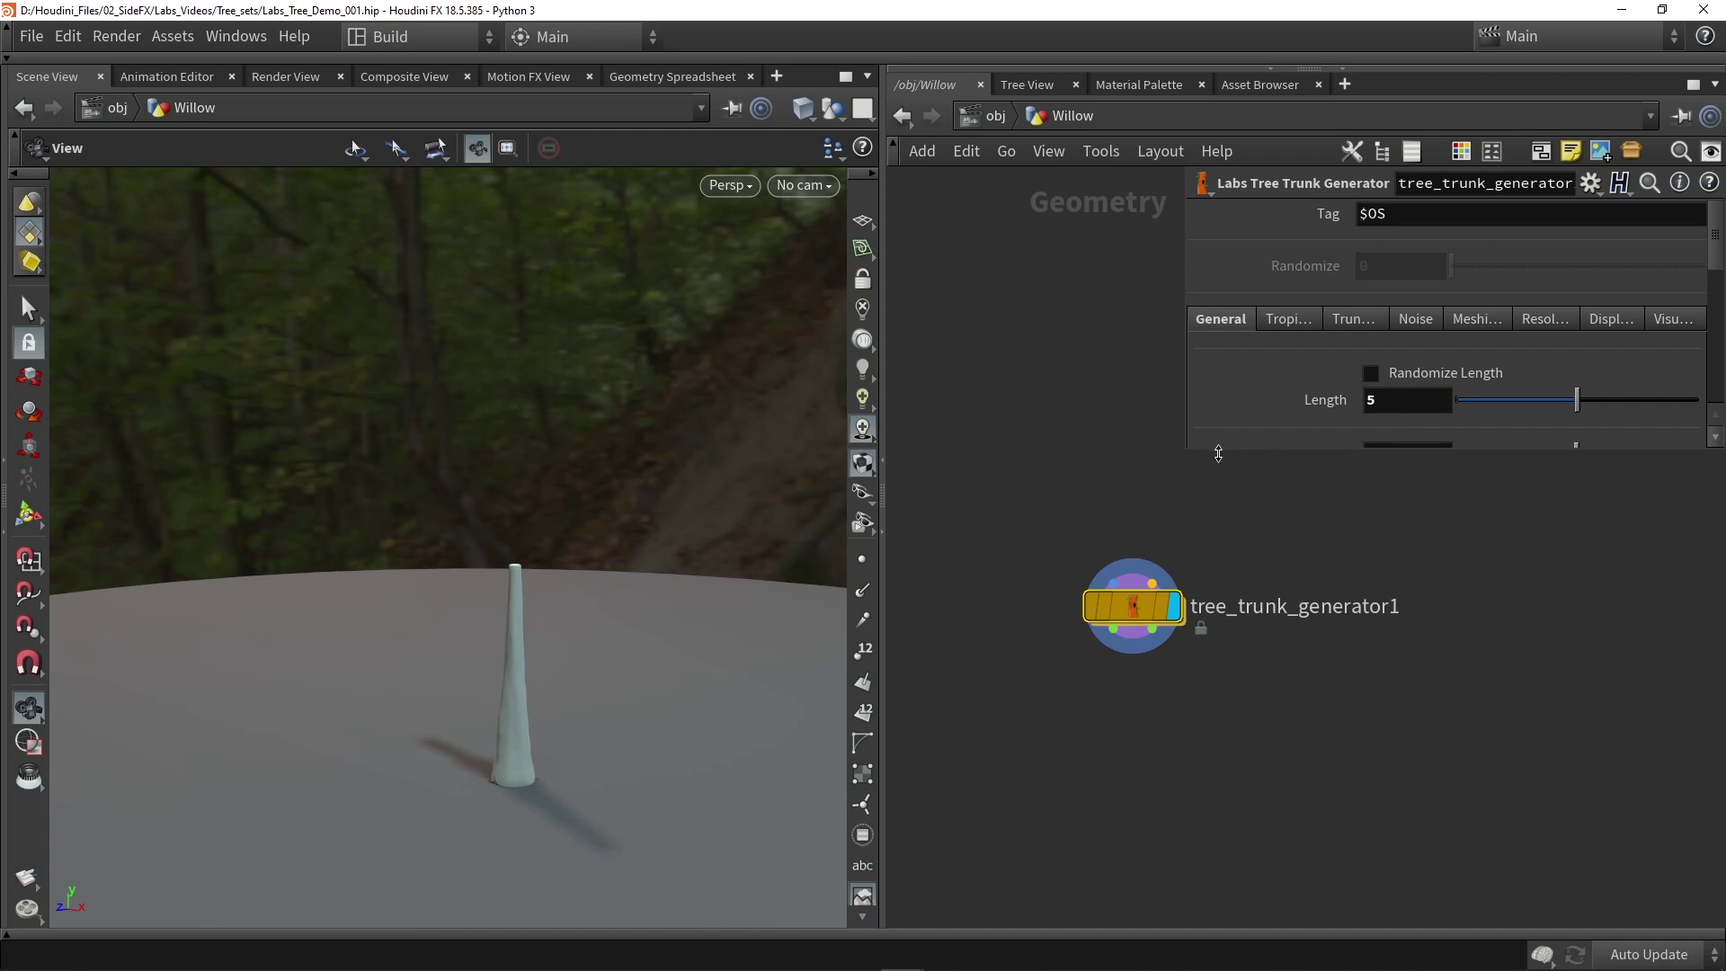
{"action": "left_click_drag", "start_coordinate": [1188, 456], "coordinate": [1047, 494]}
{"action": "left_click_drag", "start_coordinate": [566, 595], "coordinate": [518, 539]}
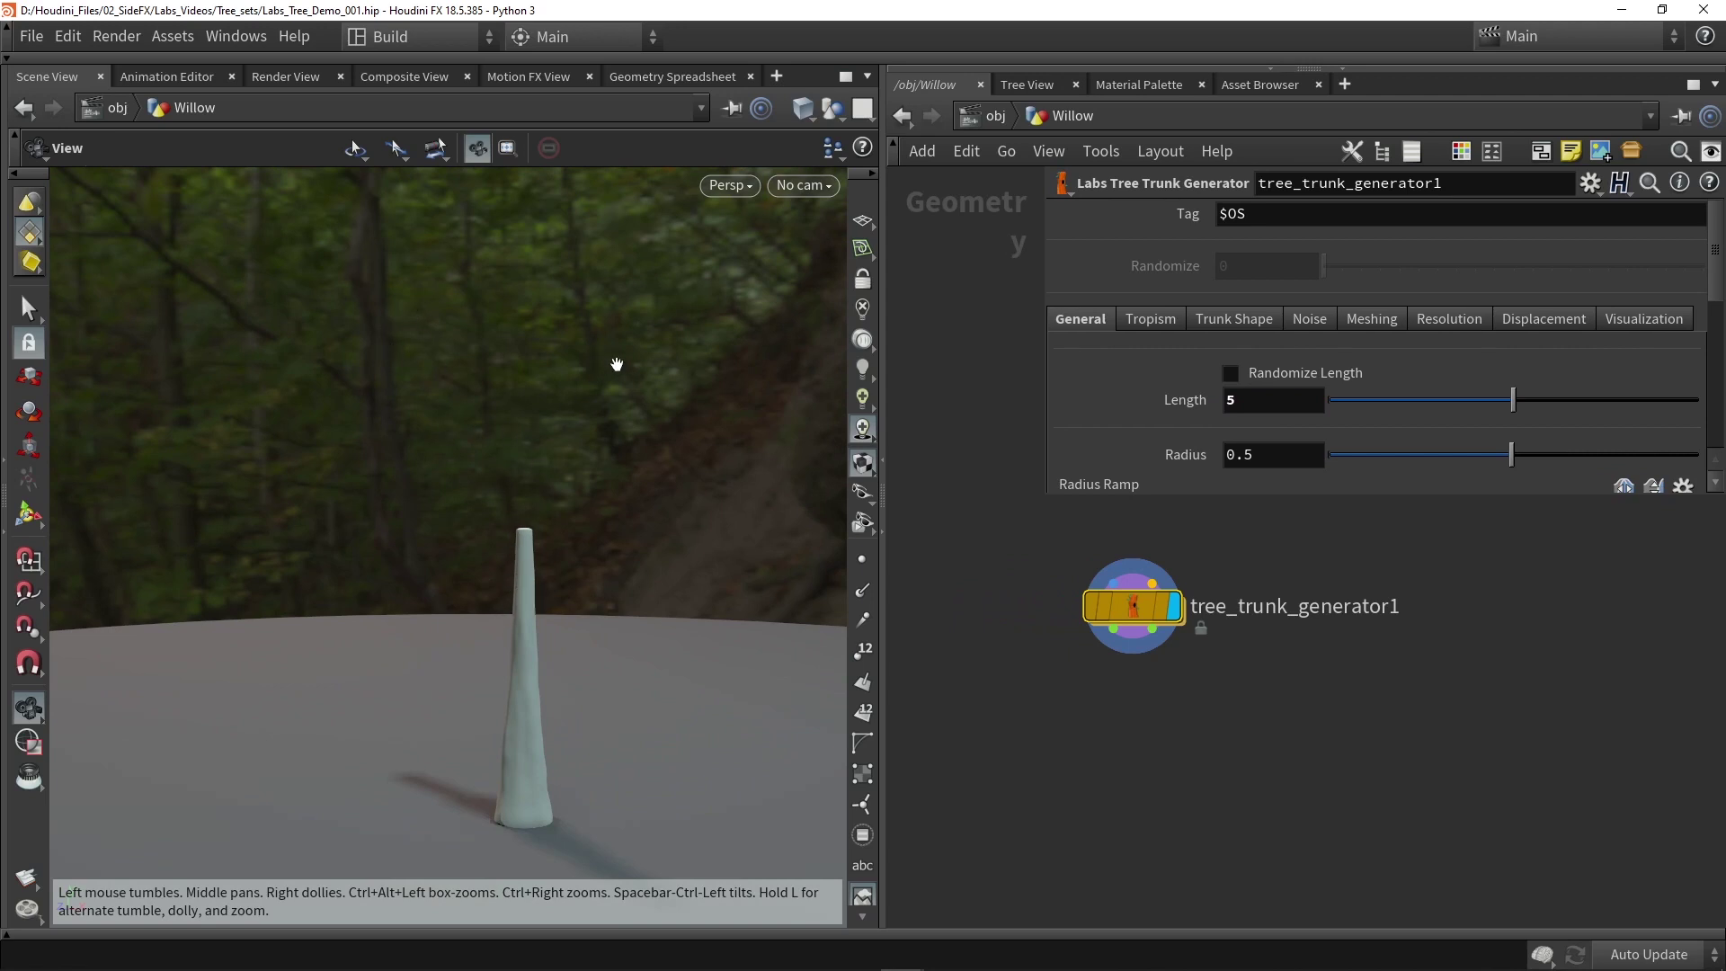
{"action": "left_click_drag", "start_coordinate": [598, 379], "coordinate": [520, 576]}
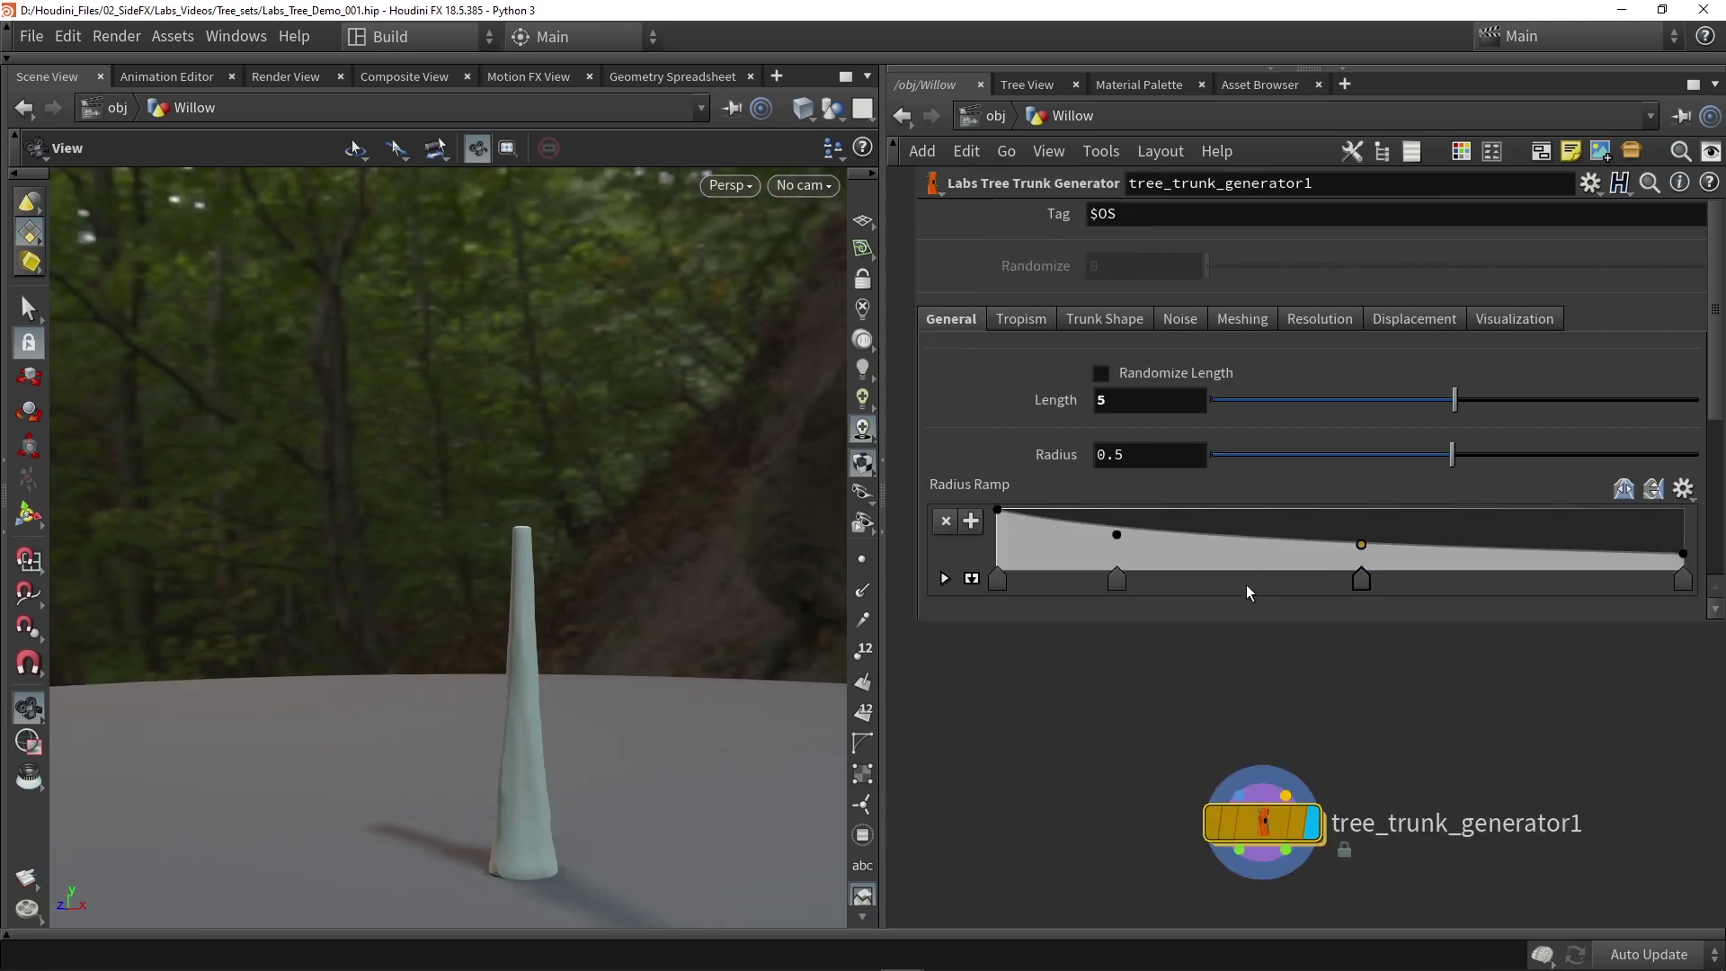
Delete the middle Radius Ramp keys and raise the end key so the trunk barely tapers.
{"action": "key", "text": "Delete"}
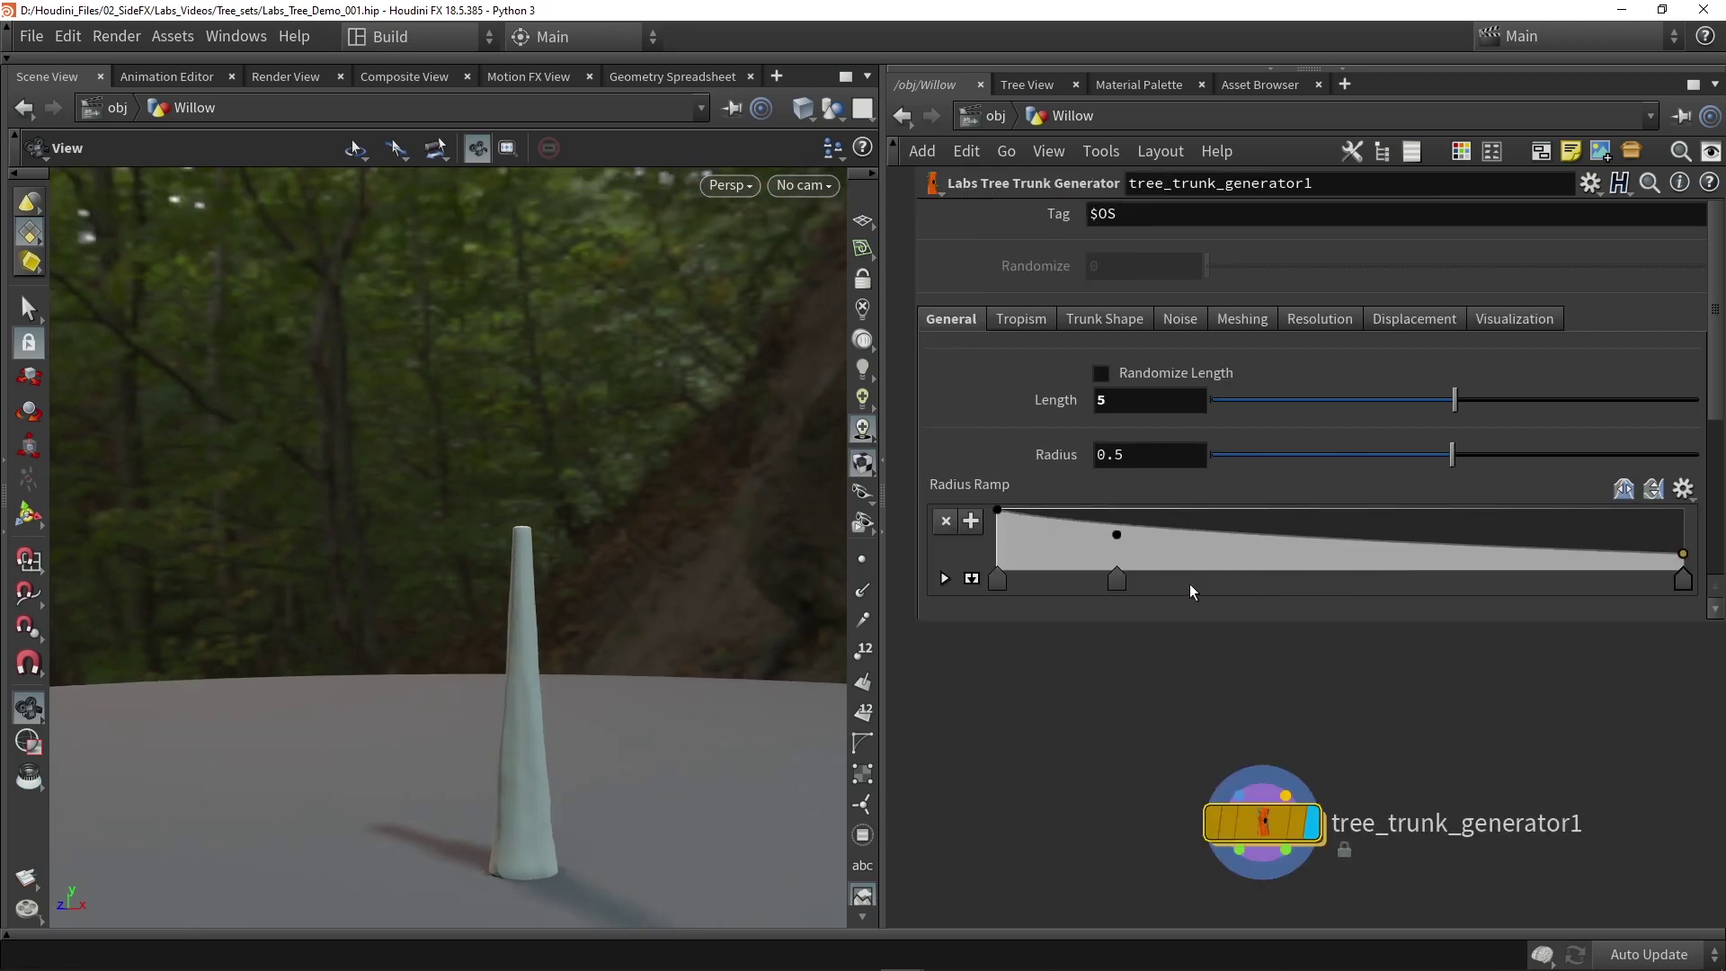
{"action": "key", "text": "Delete"}
{"action": "left_click_drag", "start_coordinate": [1683, 555], "coordinate": [1683, 530]}
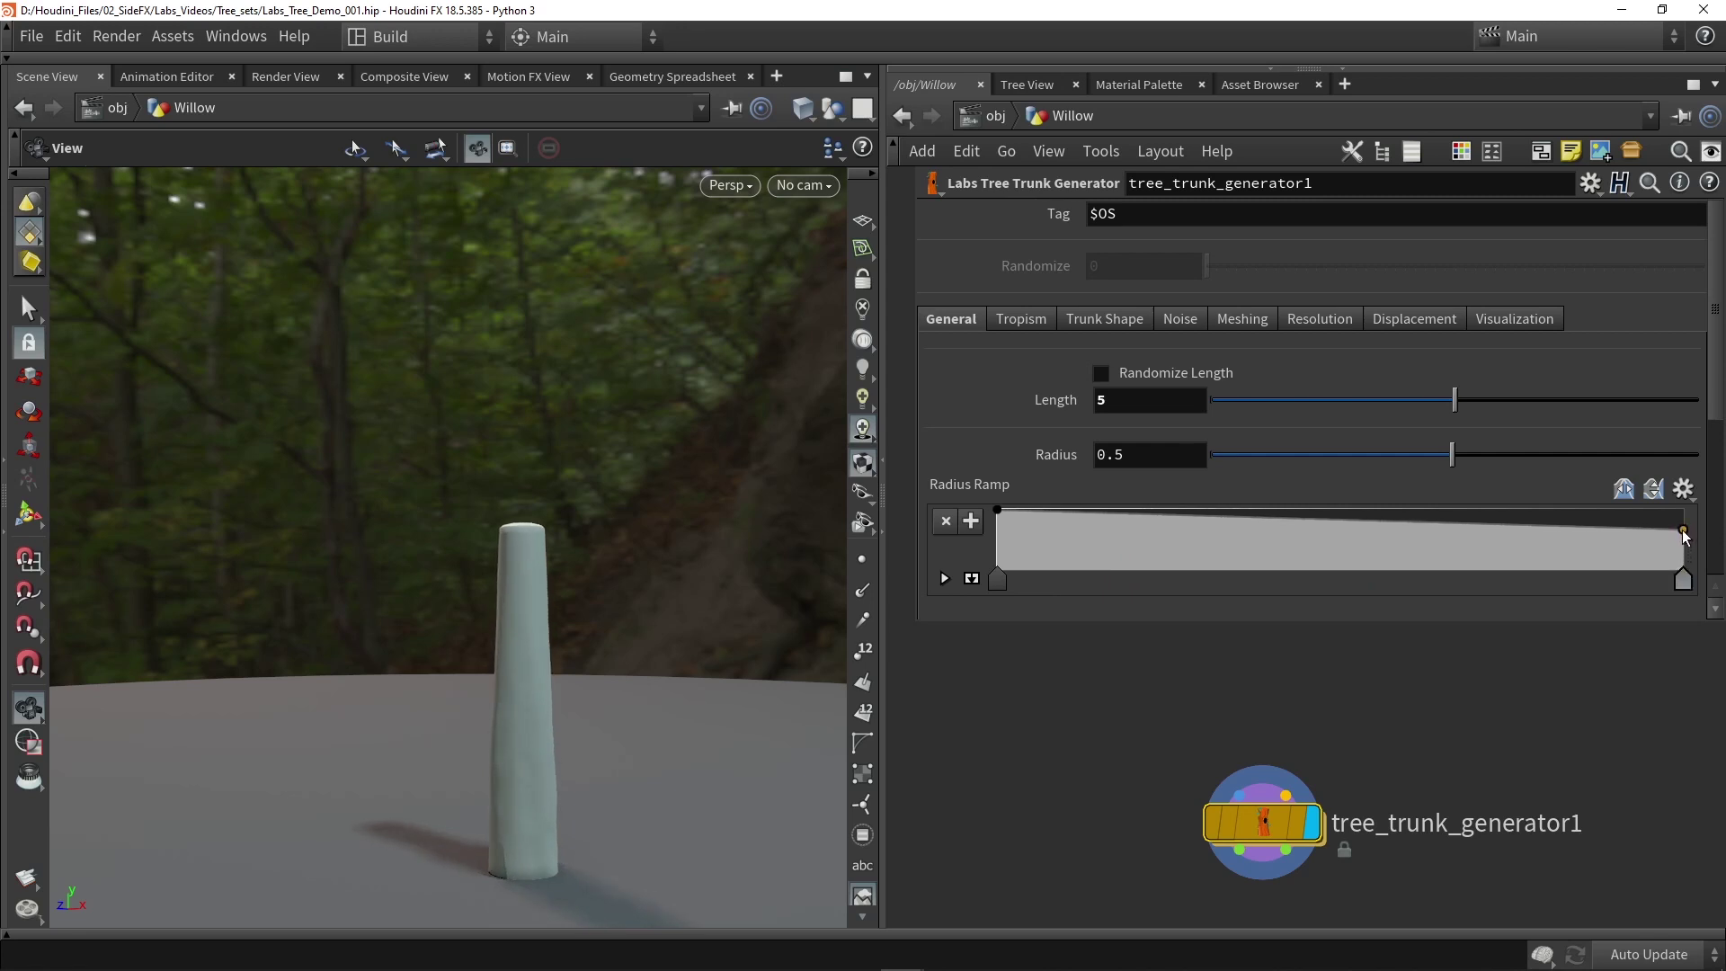
{"action": "left_click_drag", "start_coordinate": [614, 667], "coordinate": [596, 603]}
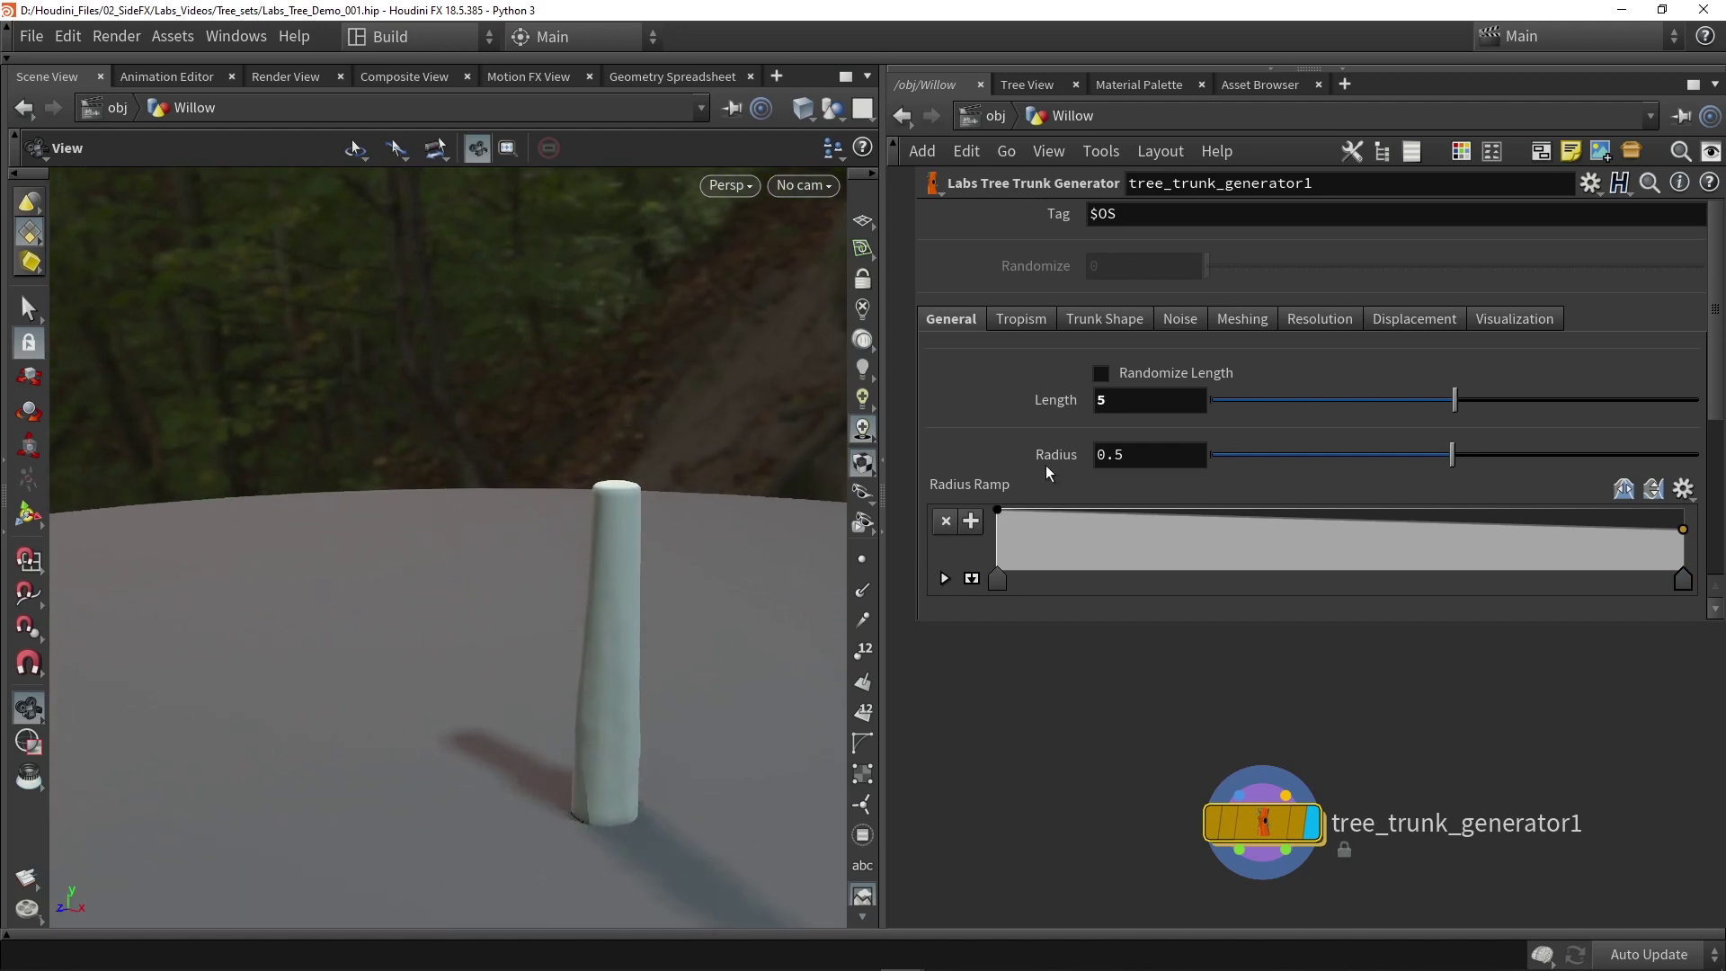
{"action": "left_click", "coordinate": [1092, 322]}
Enable roots on the trunk and lower Shape Offset to 0.285.
{"action": "left_click", "coordinate": [1102, 348]}
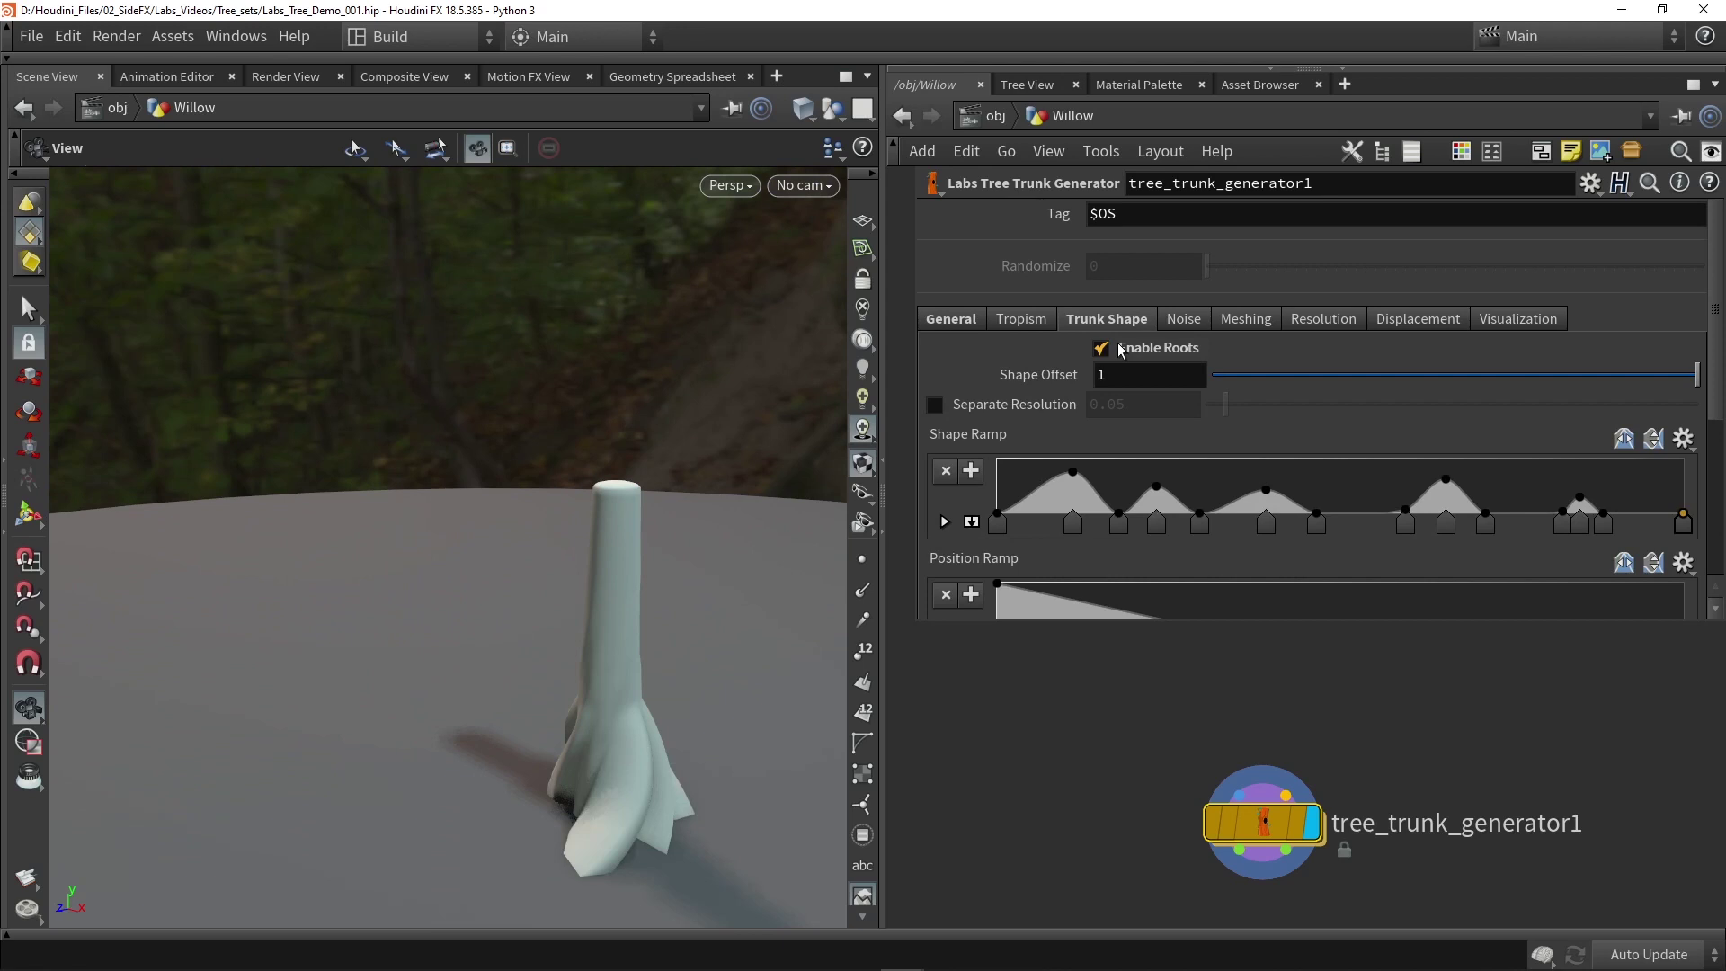
{"action": "left_click_drag", "start_coordinate": [1454, 377], "coordinate": [1351, 394]}
{"action": "scroll", "coordinate": [1277, 446], "scroll_direction": "down", "scroll_amount": 3}
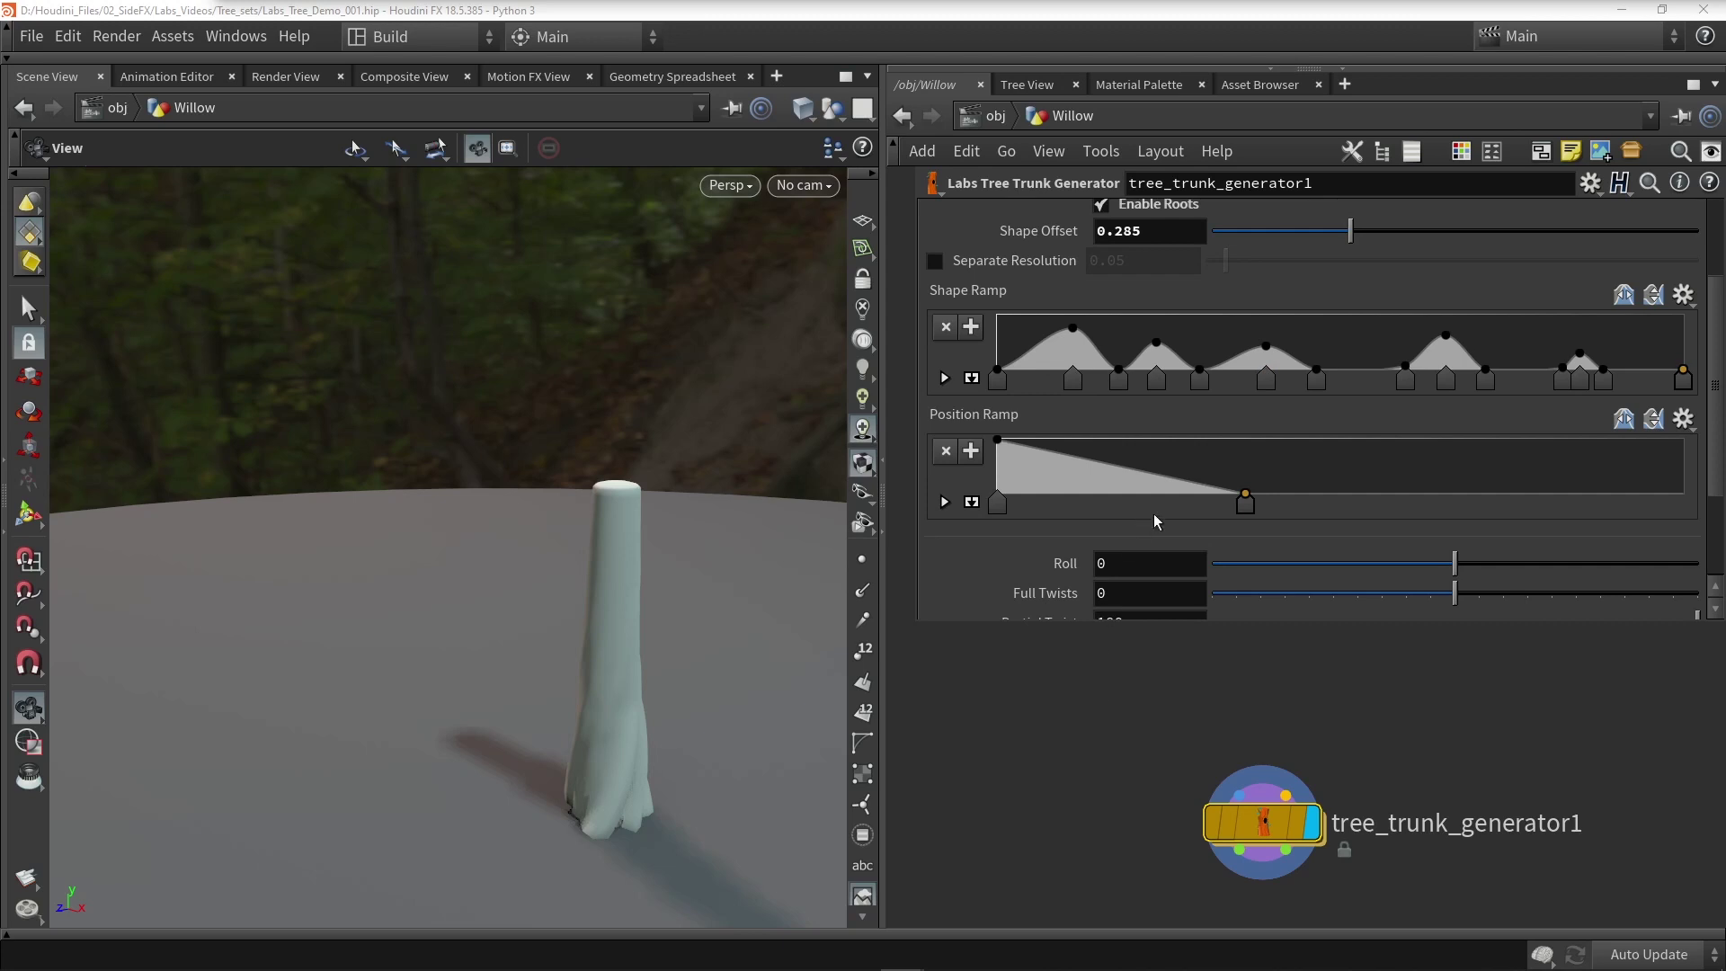
Stretch the Position Ramp further along and shift a Shape Ramp hump to the right.
{"action": "left_click_drag", "start_coordinate": [1248, 502], "coordinate": [1557, 505]}
{"action": "mouse_move", "coordinate": [681, 606]}
{"action": "left_mouse_down"}
{"action": "mouse_move", "coordinate": [670, 626]}
{"action": "mouse_move", "coordinate": [672, 604]}
{"action": "left_mouse_up"}
{"action": "left_click_drag", "start_coordinate": [1443, 383], "coordinate": [1512, 386]}
{"action": "left_click_drag", "start_coordinate": [501, 597], "coordinate": [539, 616]}
{"action": "scroll", "coordinate": [1102, 425], "scroll_direction": "up", "scroll_amount": 1}
{"action": "scroll", "coordinate": [1102, 425], "scroll_direction": "up", "scroll_amount": 2}
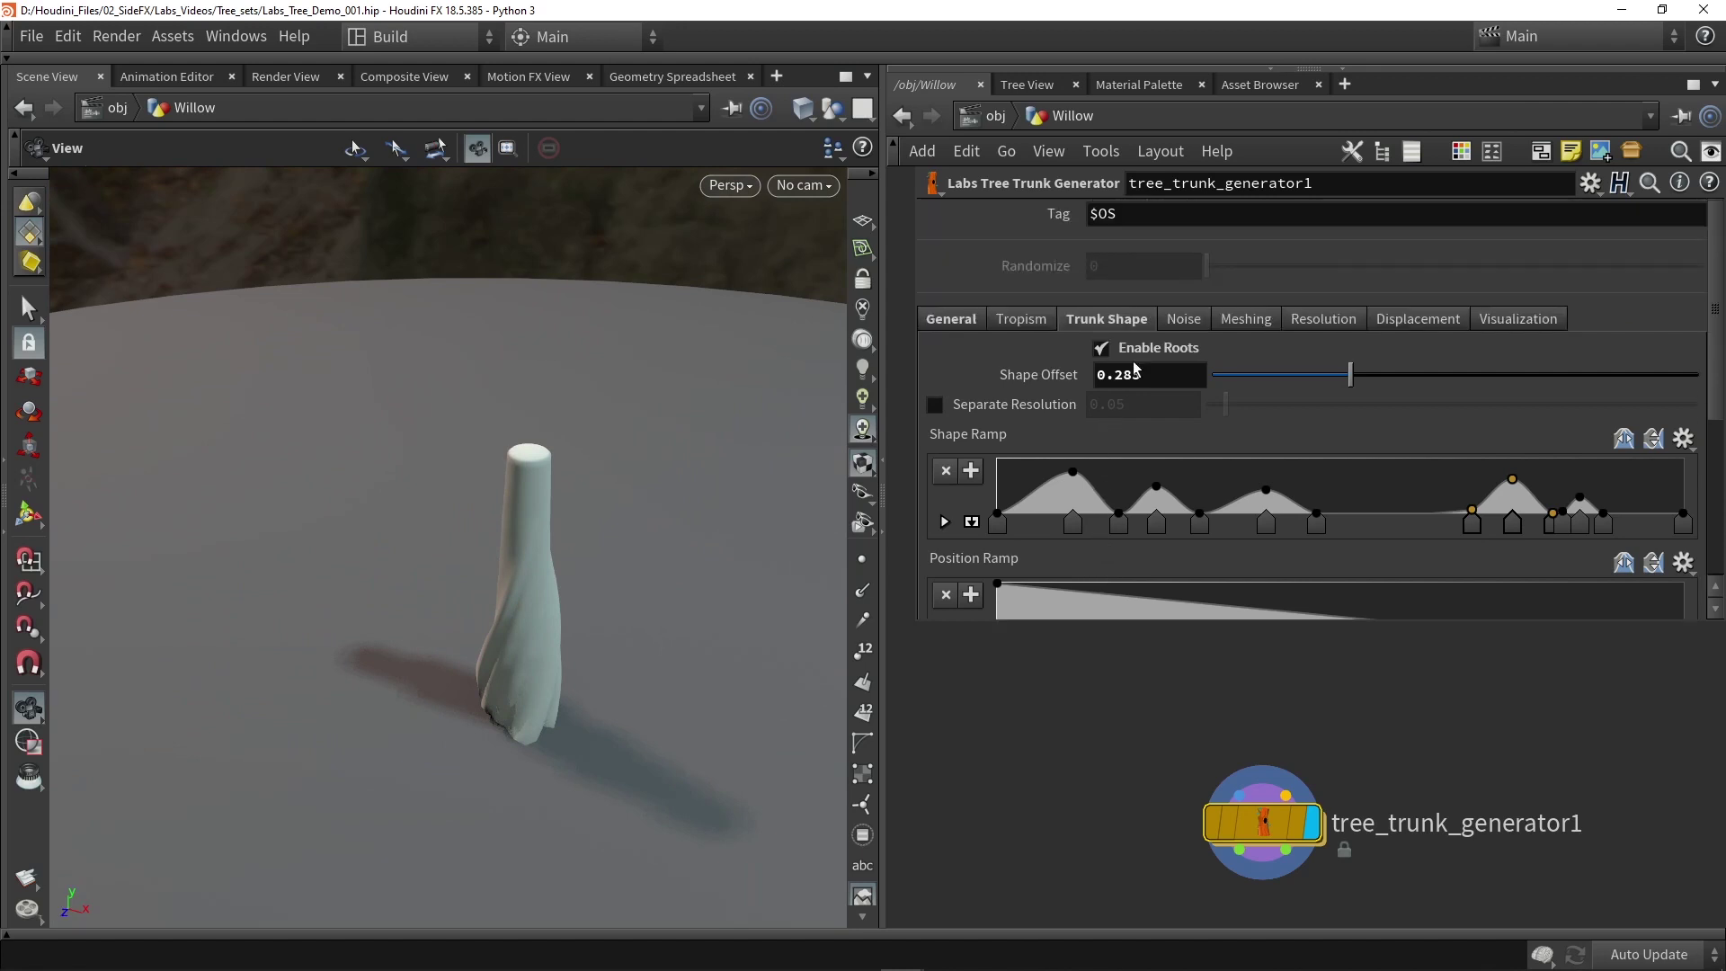
{"action": "left_click", "coordinate": [1181, 320]}
Enable Alligator mesh noise with Offset 3.27 and Intensity 0.286, then save Labs_Tree_Demo_001.hip.
{"action": "left_click", "coordinate": [1063, 358]}
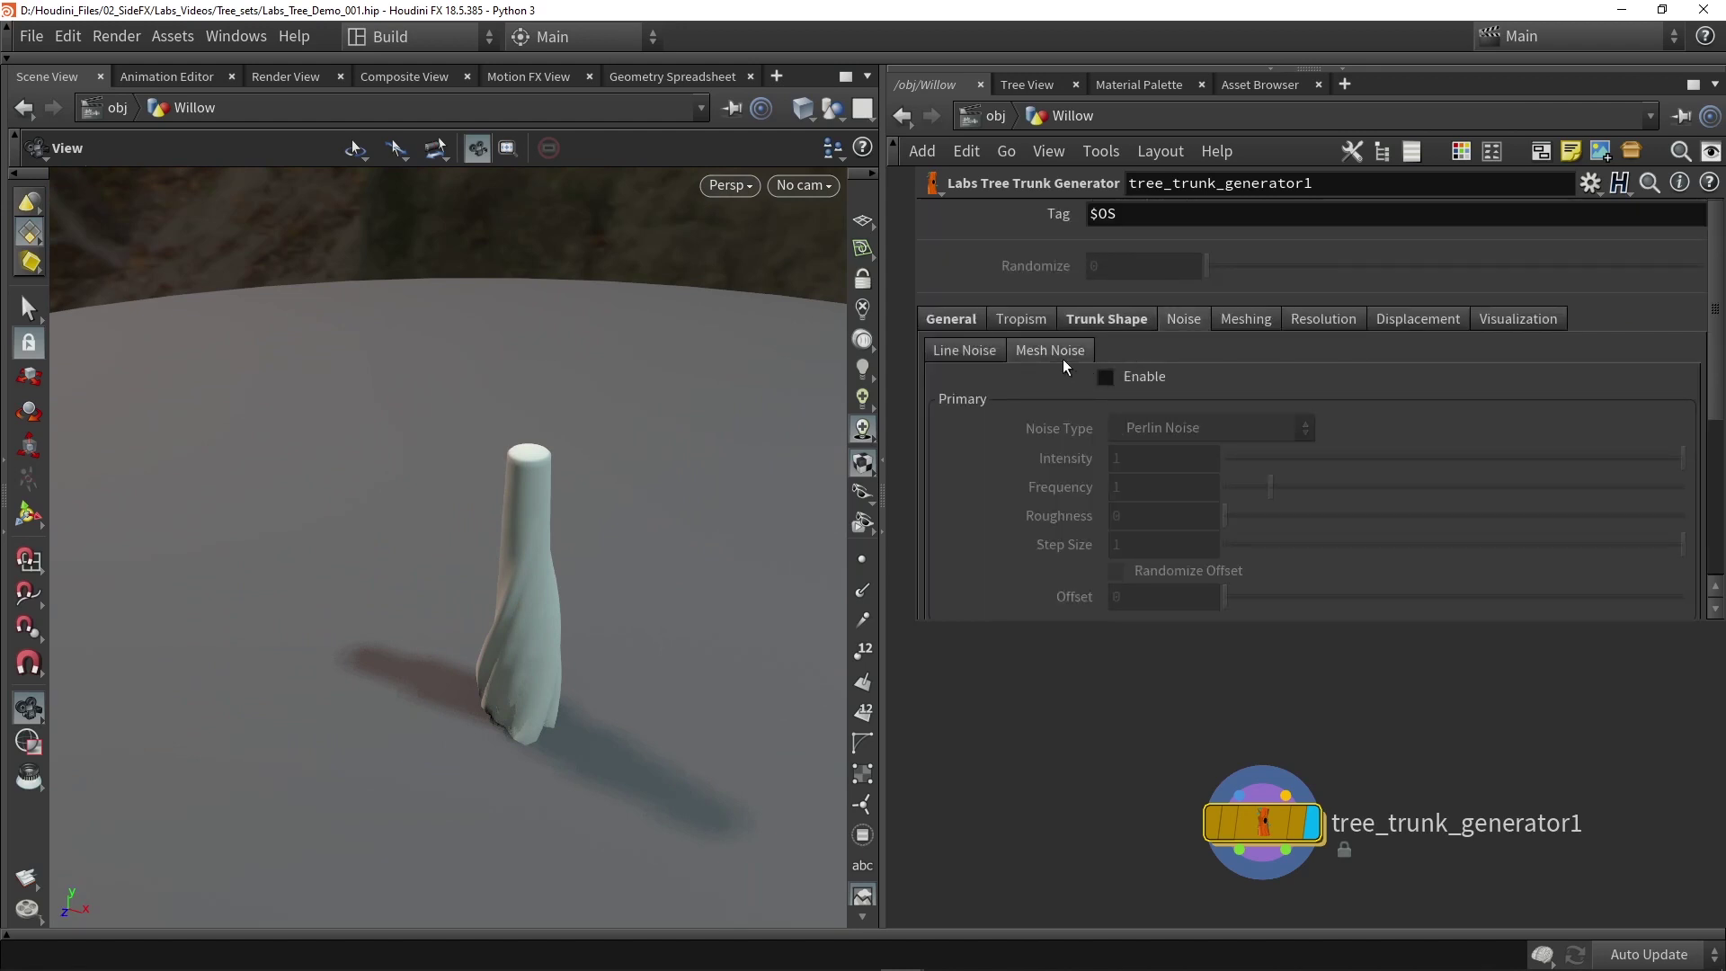
{"action": "left_click_drag", "start_coordinate": [1384, 524], "coordinate": [1234, 503]}
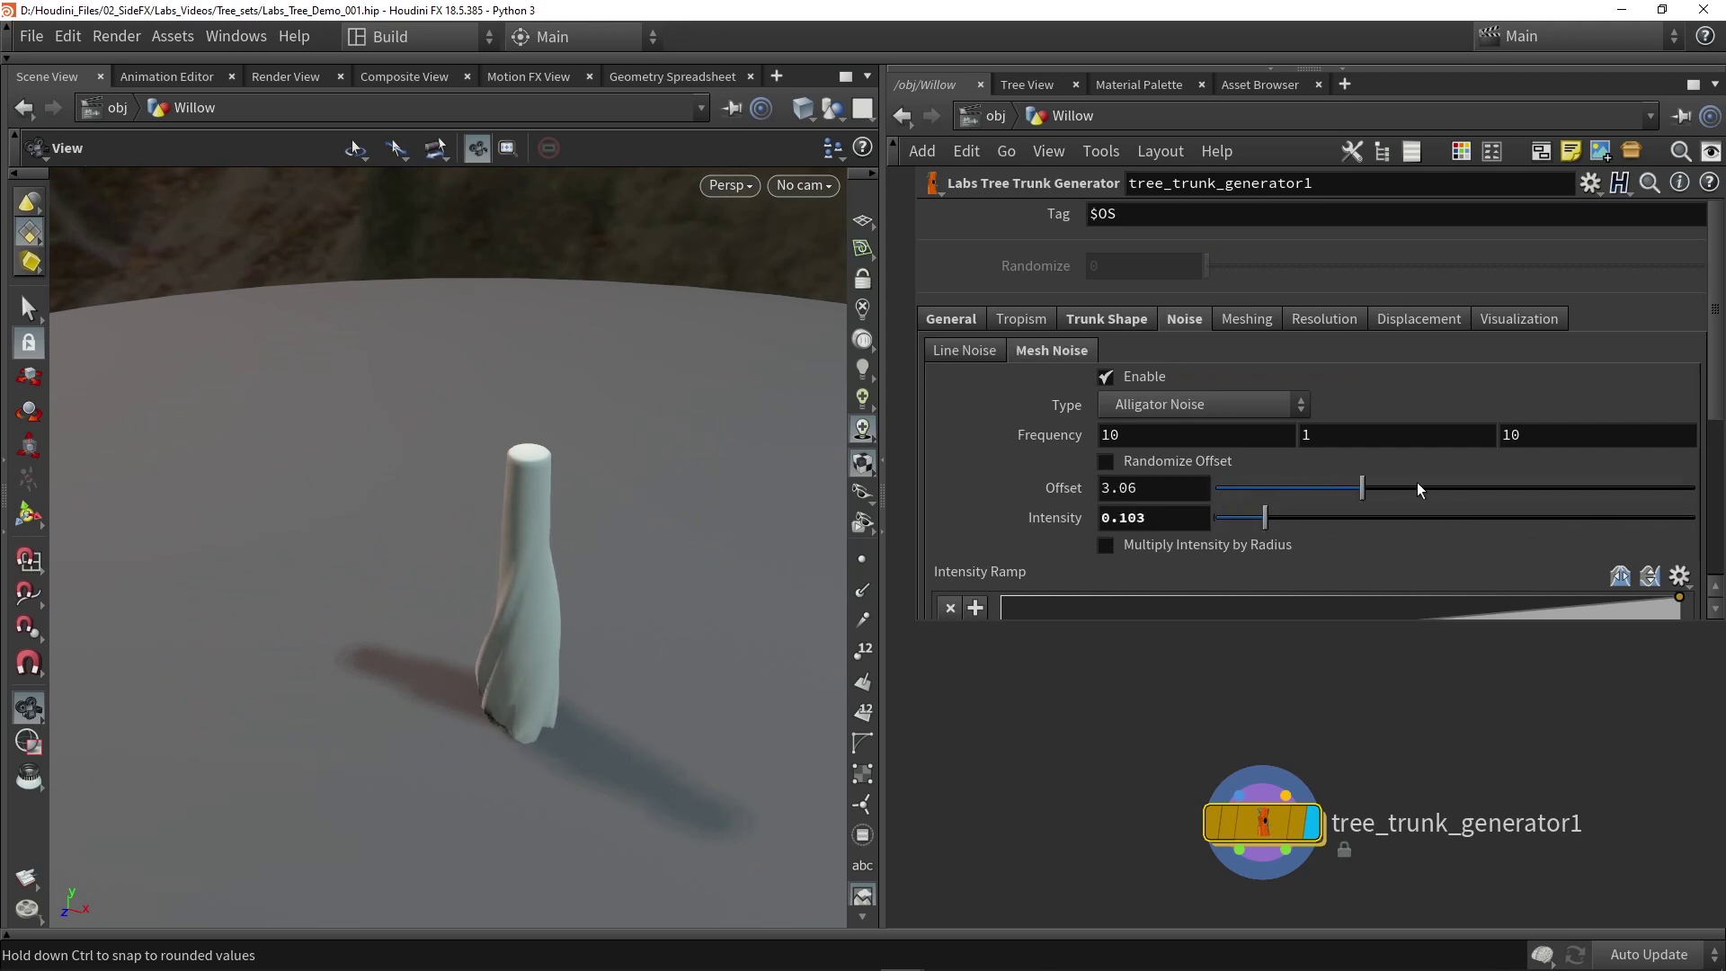
{"action": "left_click_drag", "start_coordinate": [1416, 485], "coordinate": [1372, 489]}
{"action": "left_click_drag", "start_coordinate": [1268, 518], "coordinate": [1352, 517]}
{"action": "left_click_drag", "start_coordinate": [526, 622], "coordinate": [501, 610]}
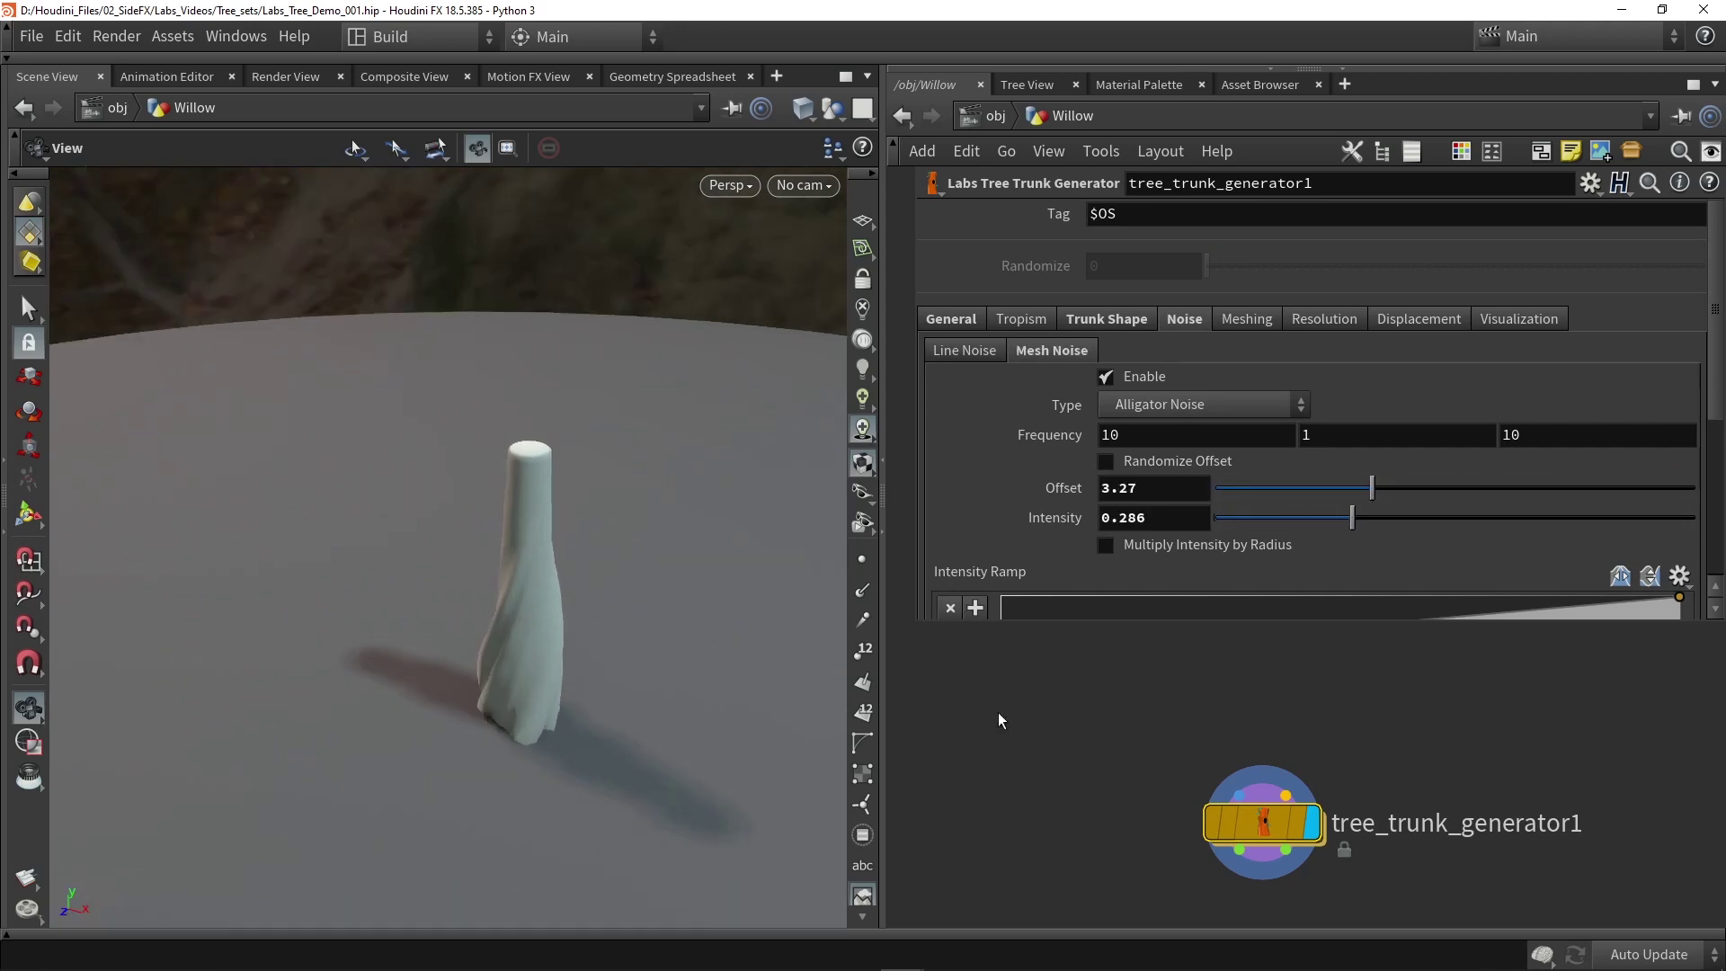
{"action": "middle_click_drag", "start_coordinate": [1106, 760], "coordinate": [1034, 724]}
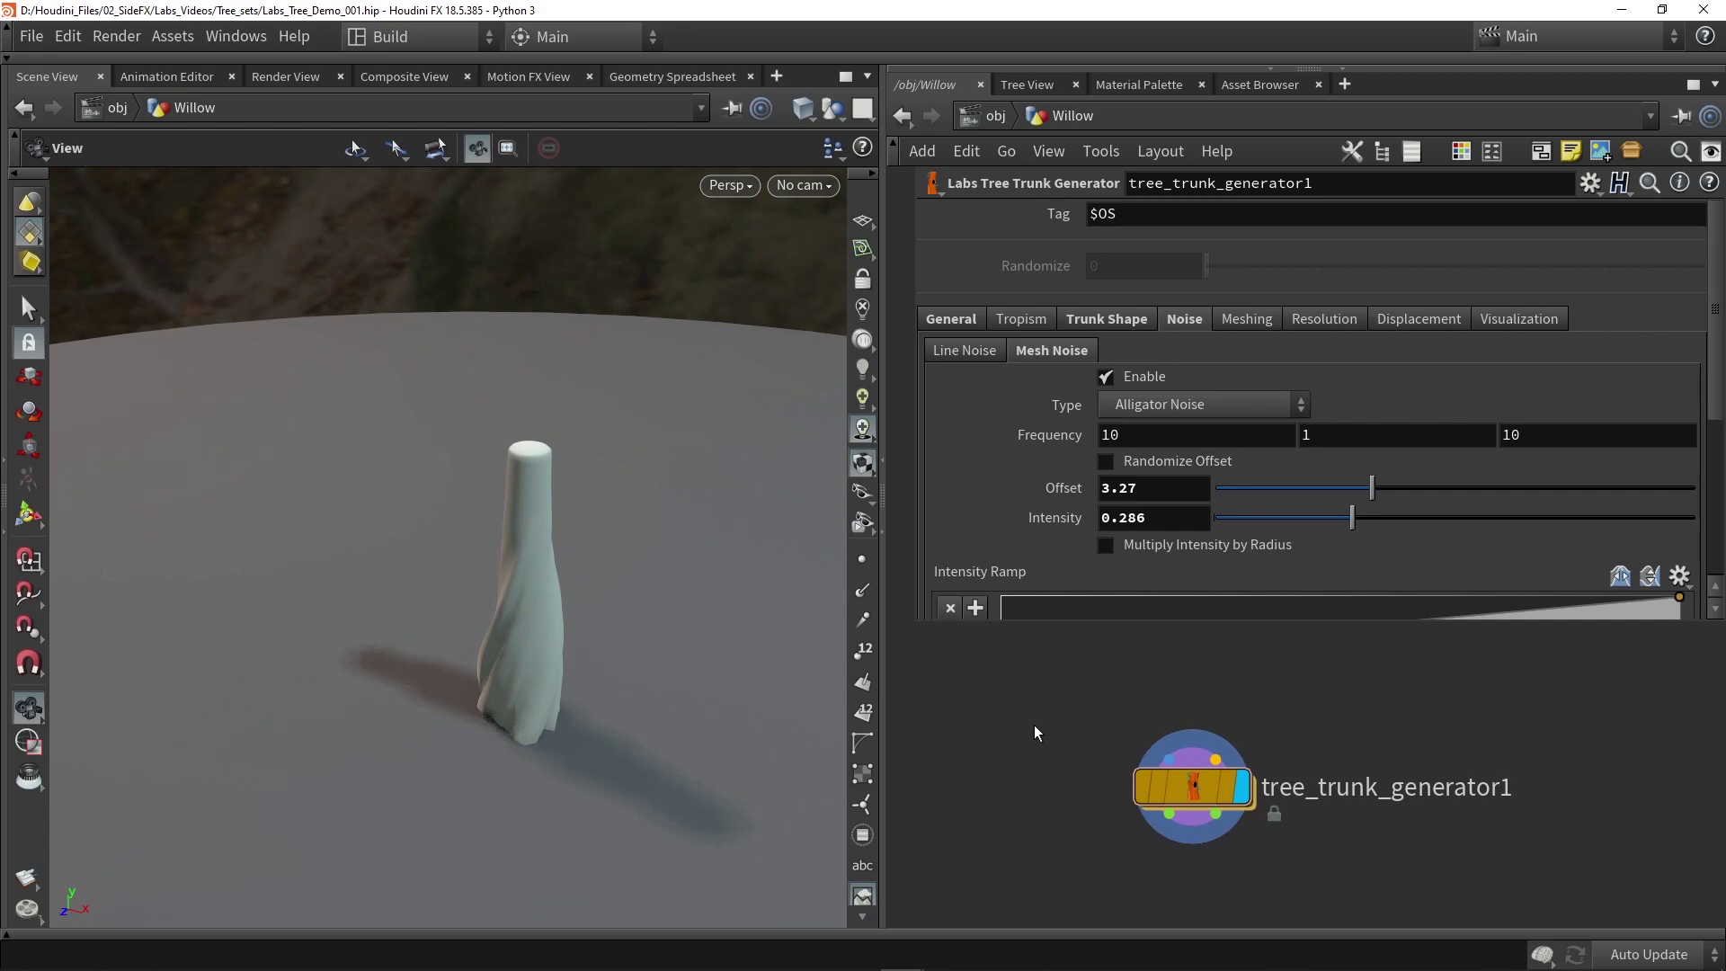
{"action": "key", "text": "ctrl+s"}
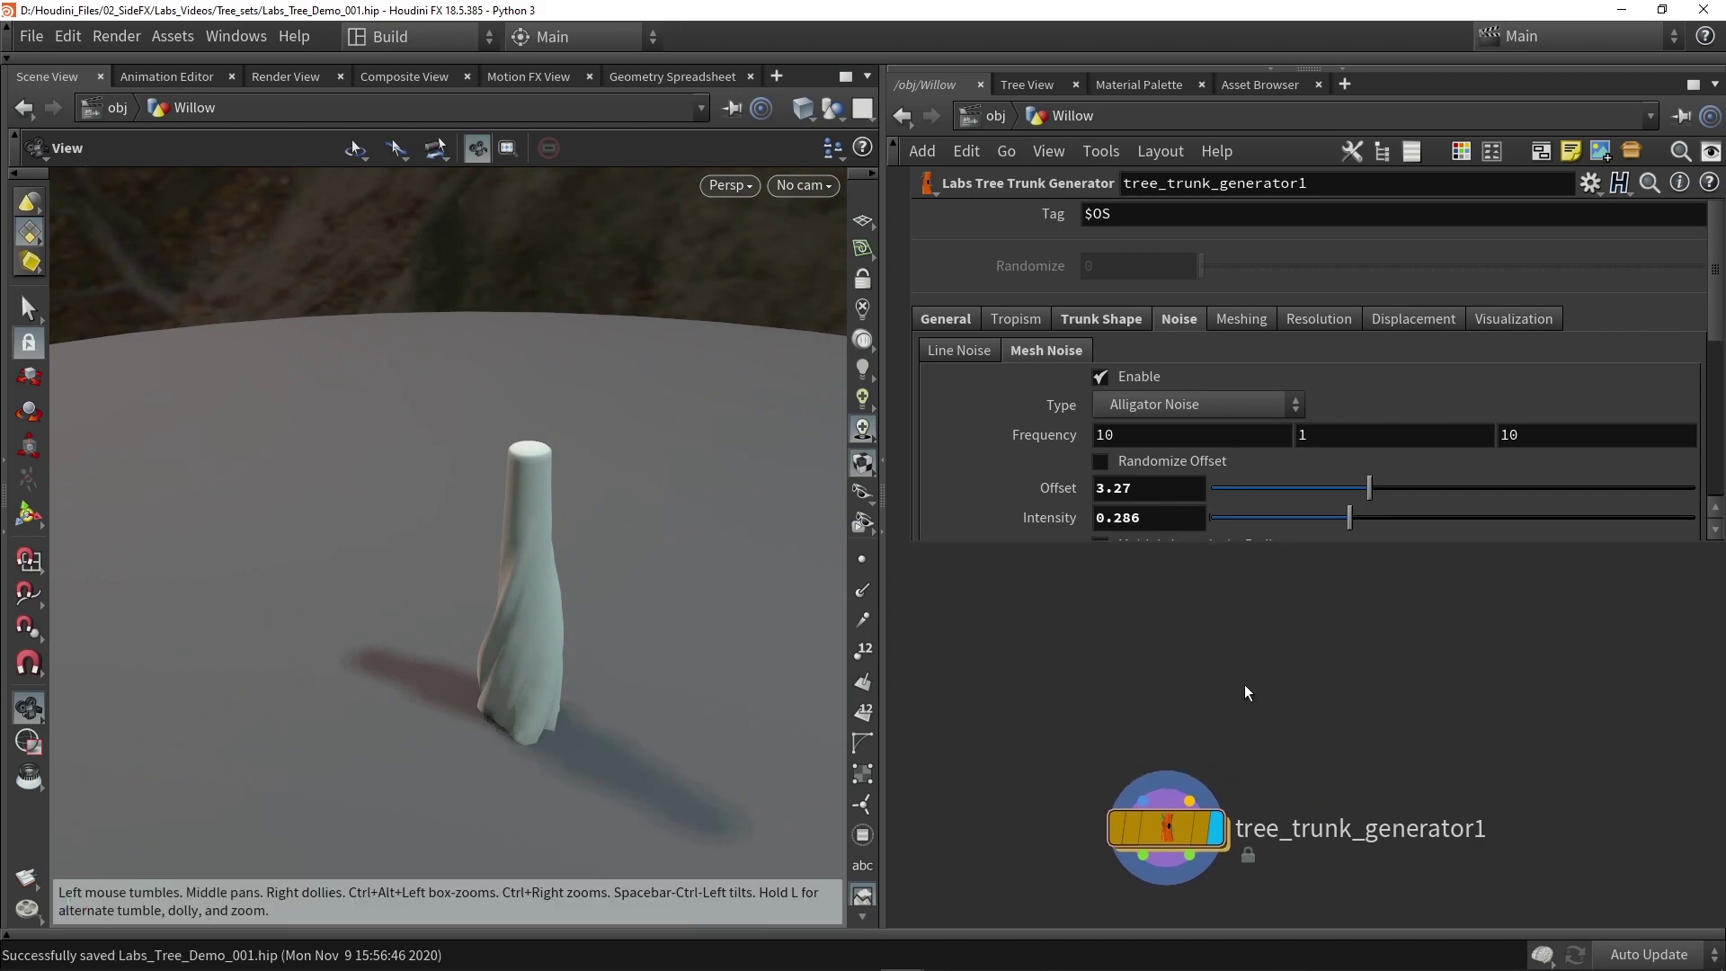
{"action": "key", "text": "Tab"}
Add a Labs Tree Controller wired into tree_trunk_generator1, and enable the trunk's mesh noise override.
{"action": "type", "text": "cont"}
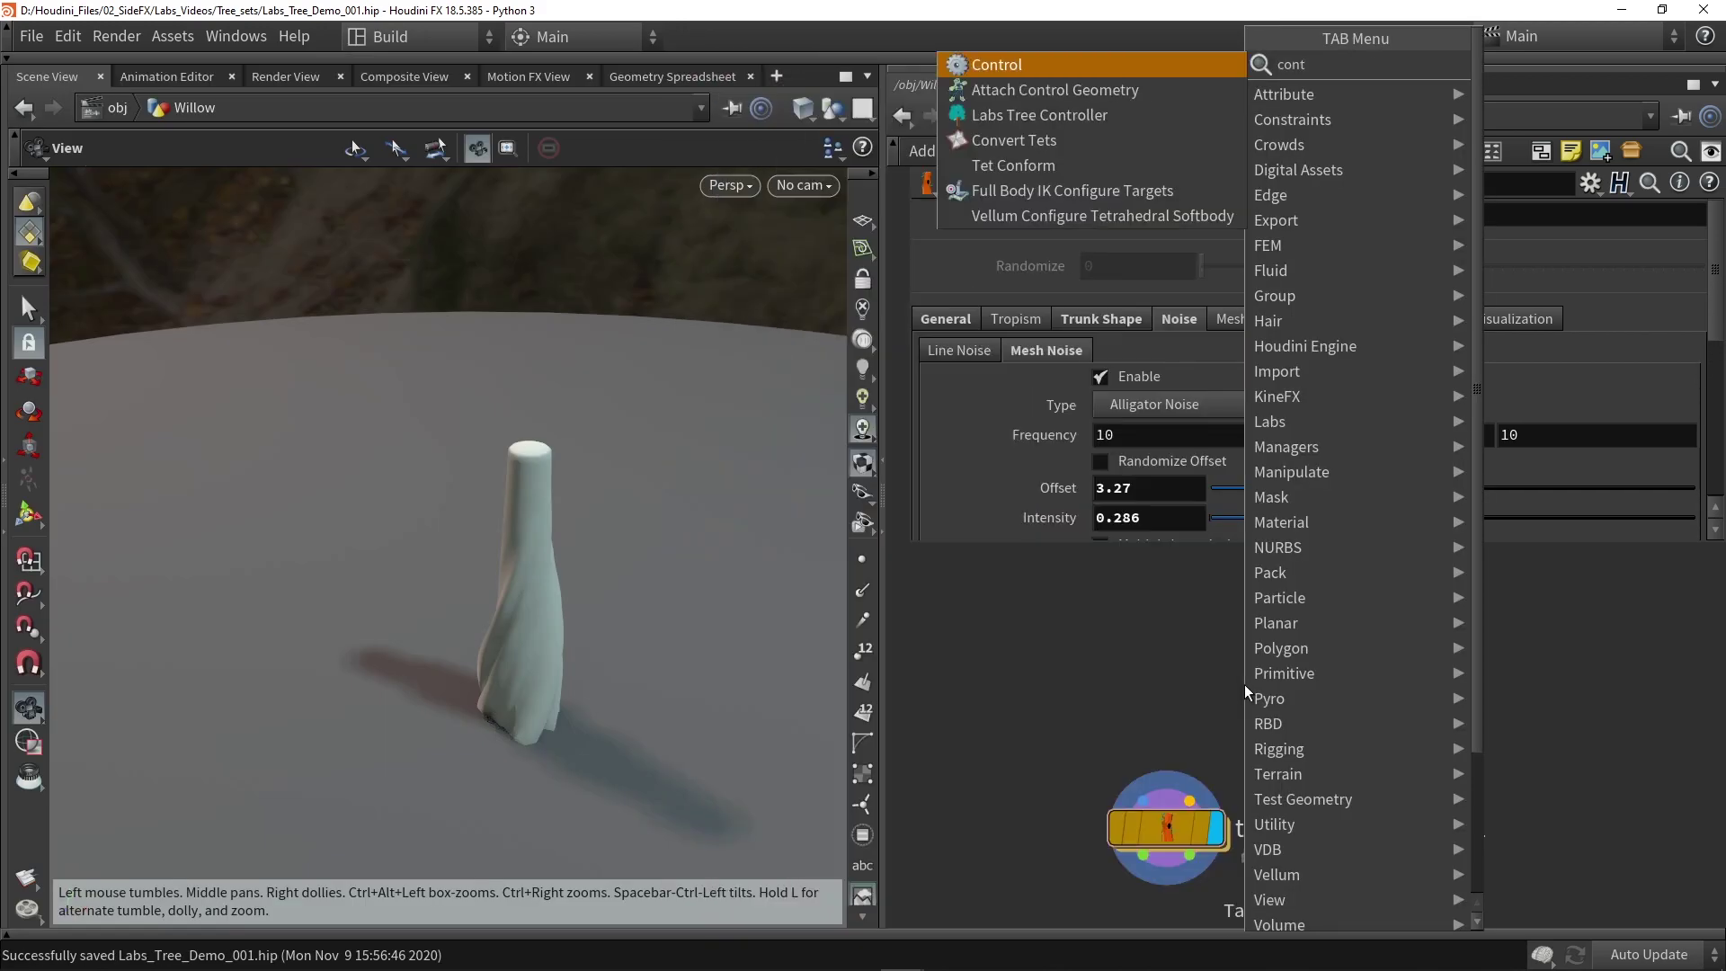
{"action": "left_click", "coordinate": [1071, 123]}
{"action": "left_click", "coordinate": [1228, 613]}
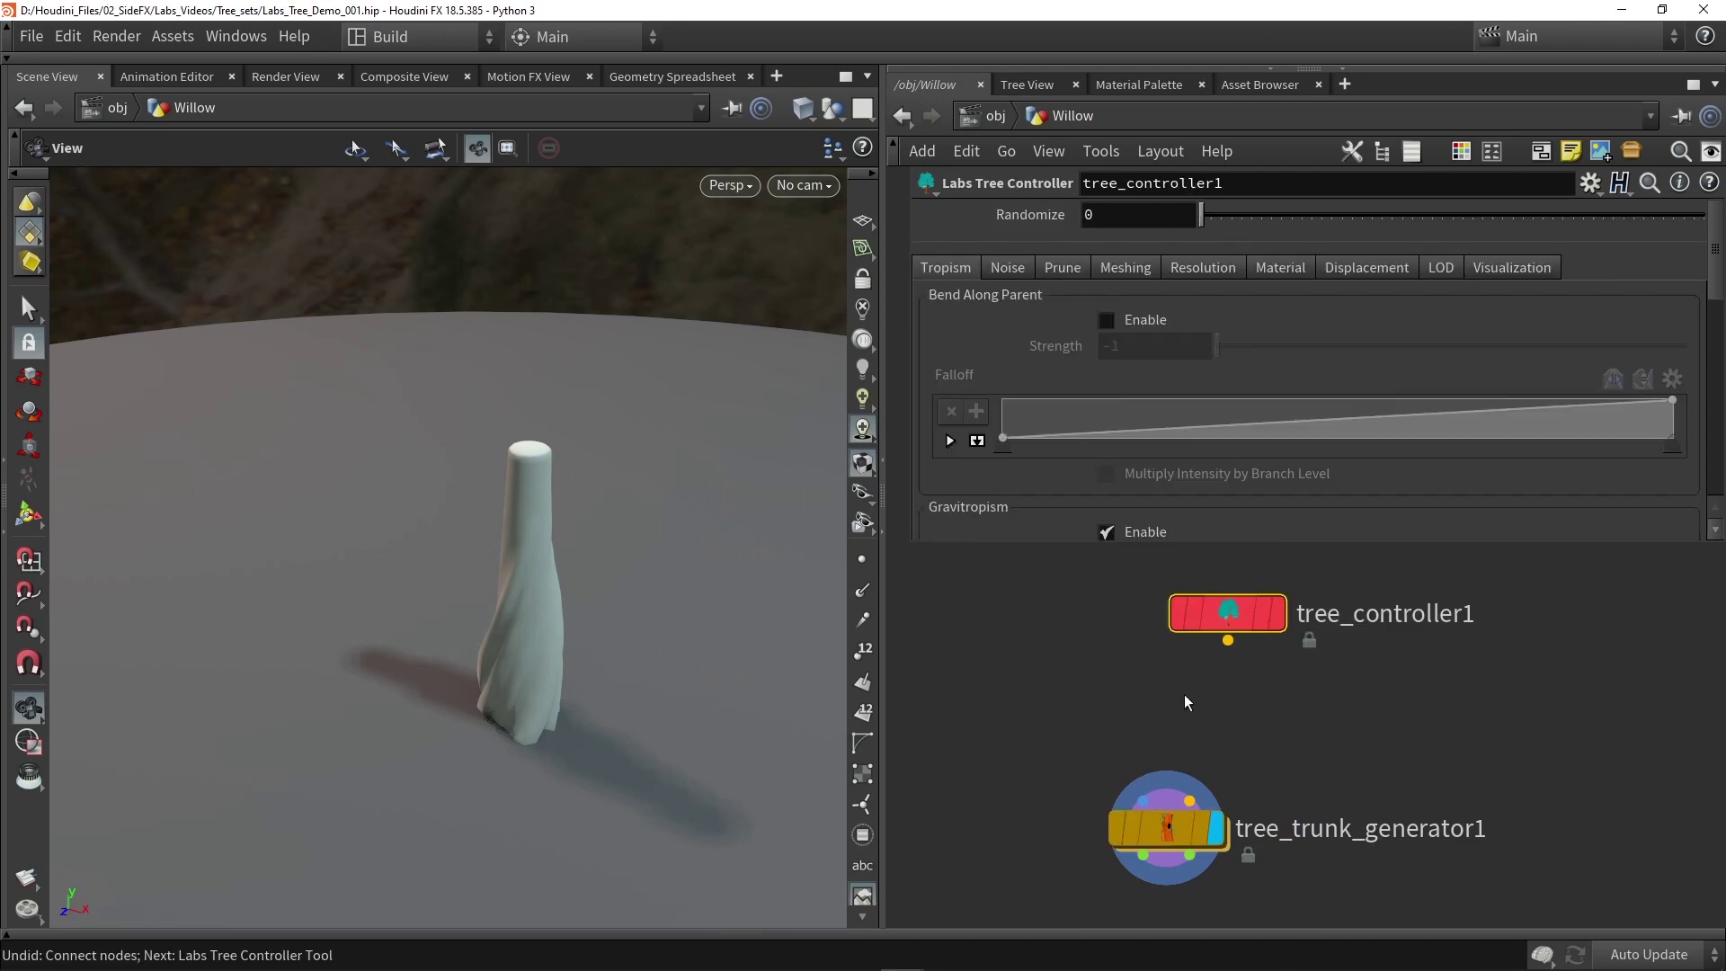
{"action": "left_click_drag", "start_coordinate": [1228, 640], "coordinate": [1190, 803]}
{"action": "left_click_drag", "start_coordinate": [1168, 832], "coordinate": [1120, 753]}
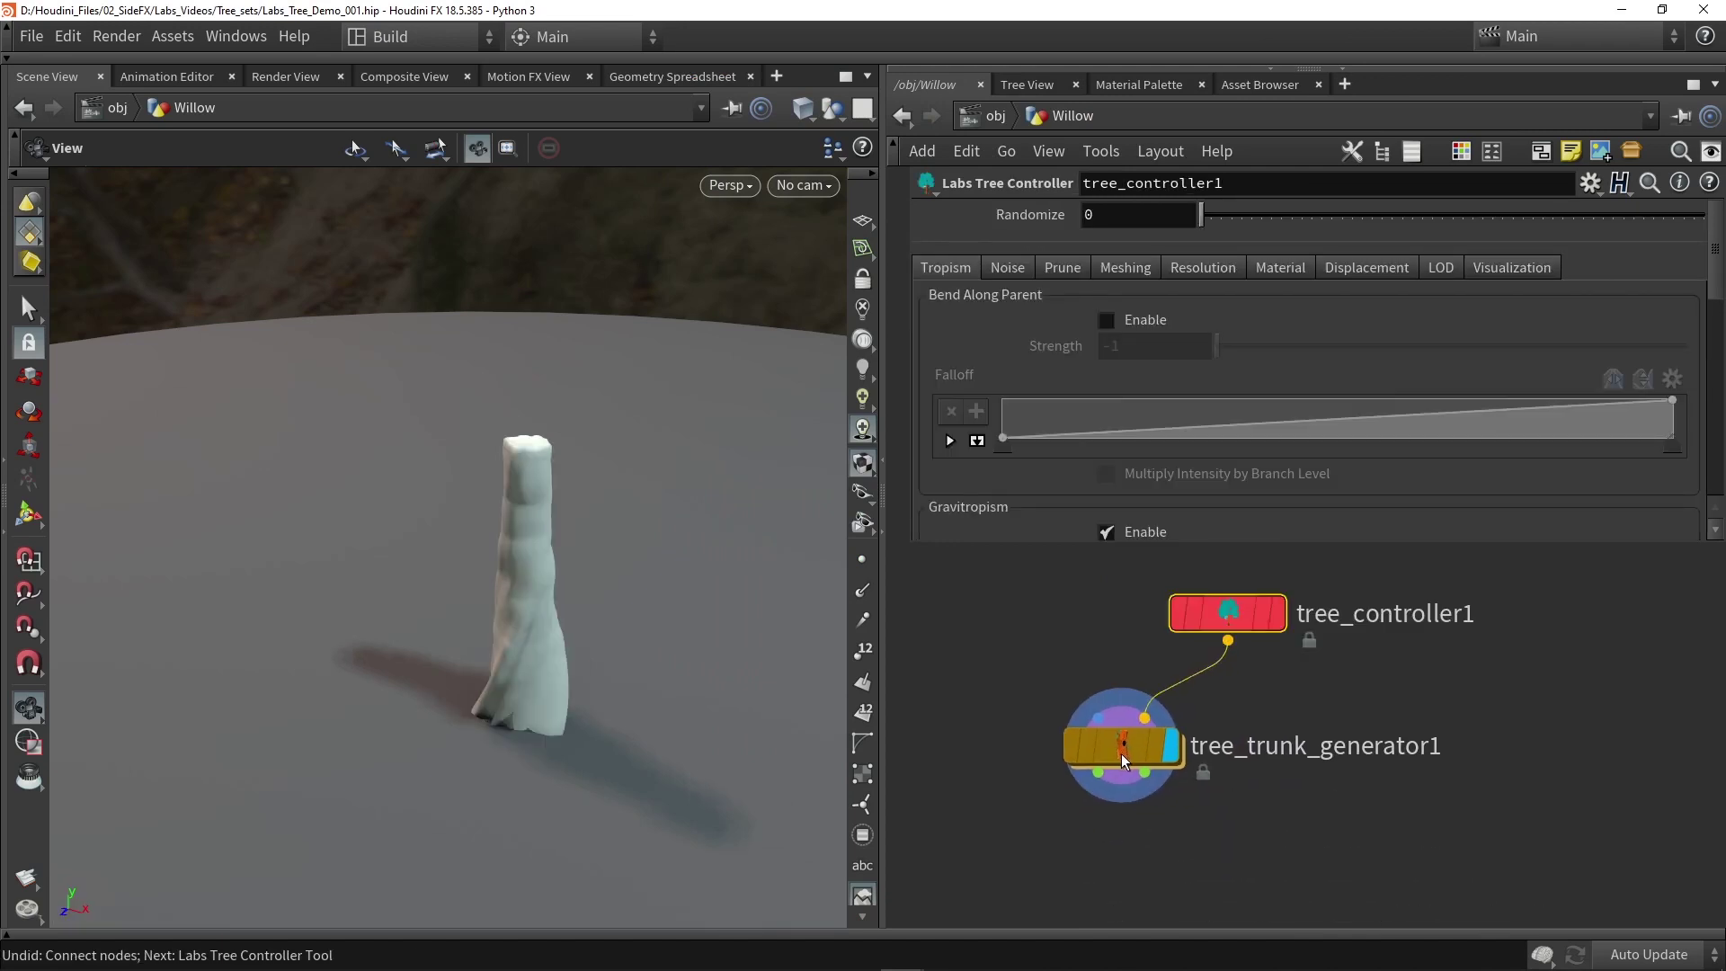
{"action": "mouse_move", "coordinate": [1214, 615]}
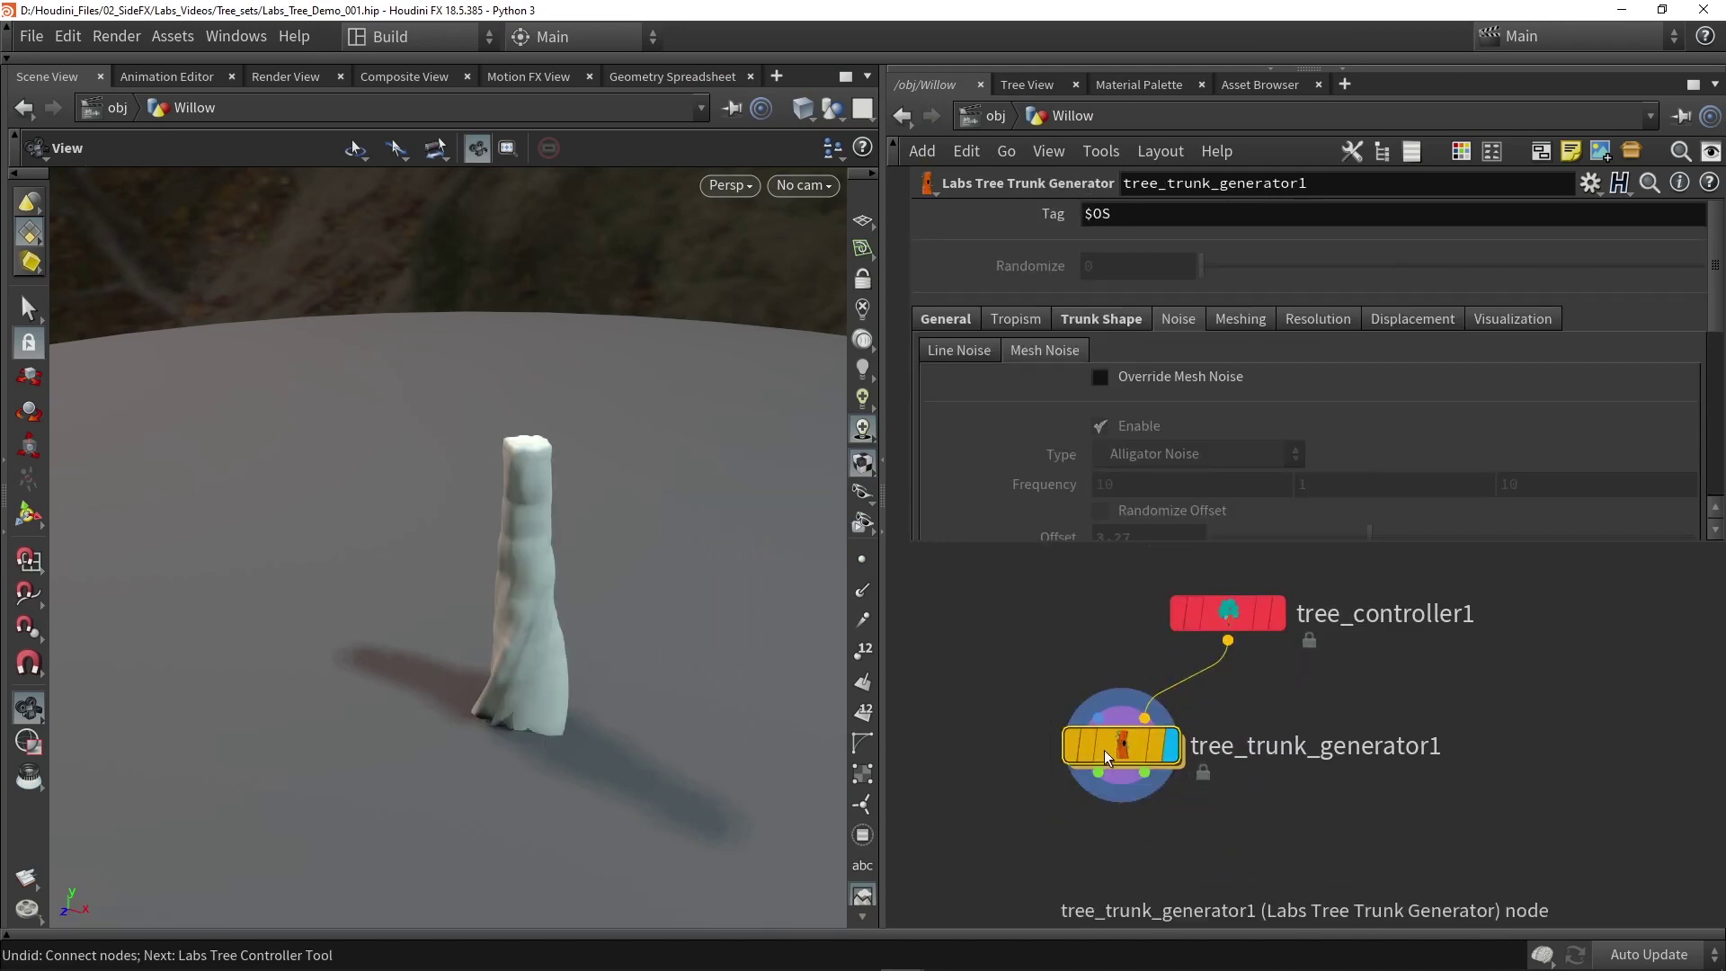
{"action": "left_click", "coordinate": [1168, 375]}
Override the controller's line noise, enable Line Noise and set primary Frequency to 0.46.
{"action": "left_click", "coordinate": [958, 351]}
{"action": "left_click", "coordinate": [1138, 379]}
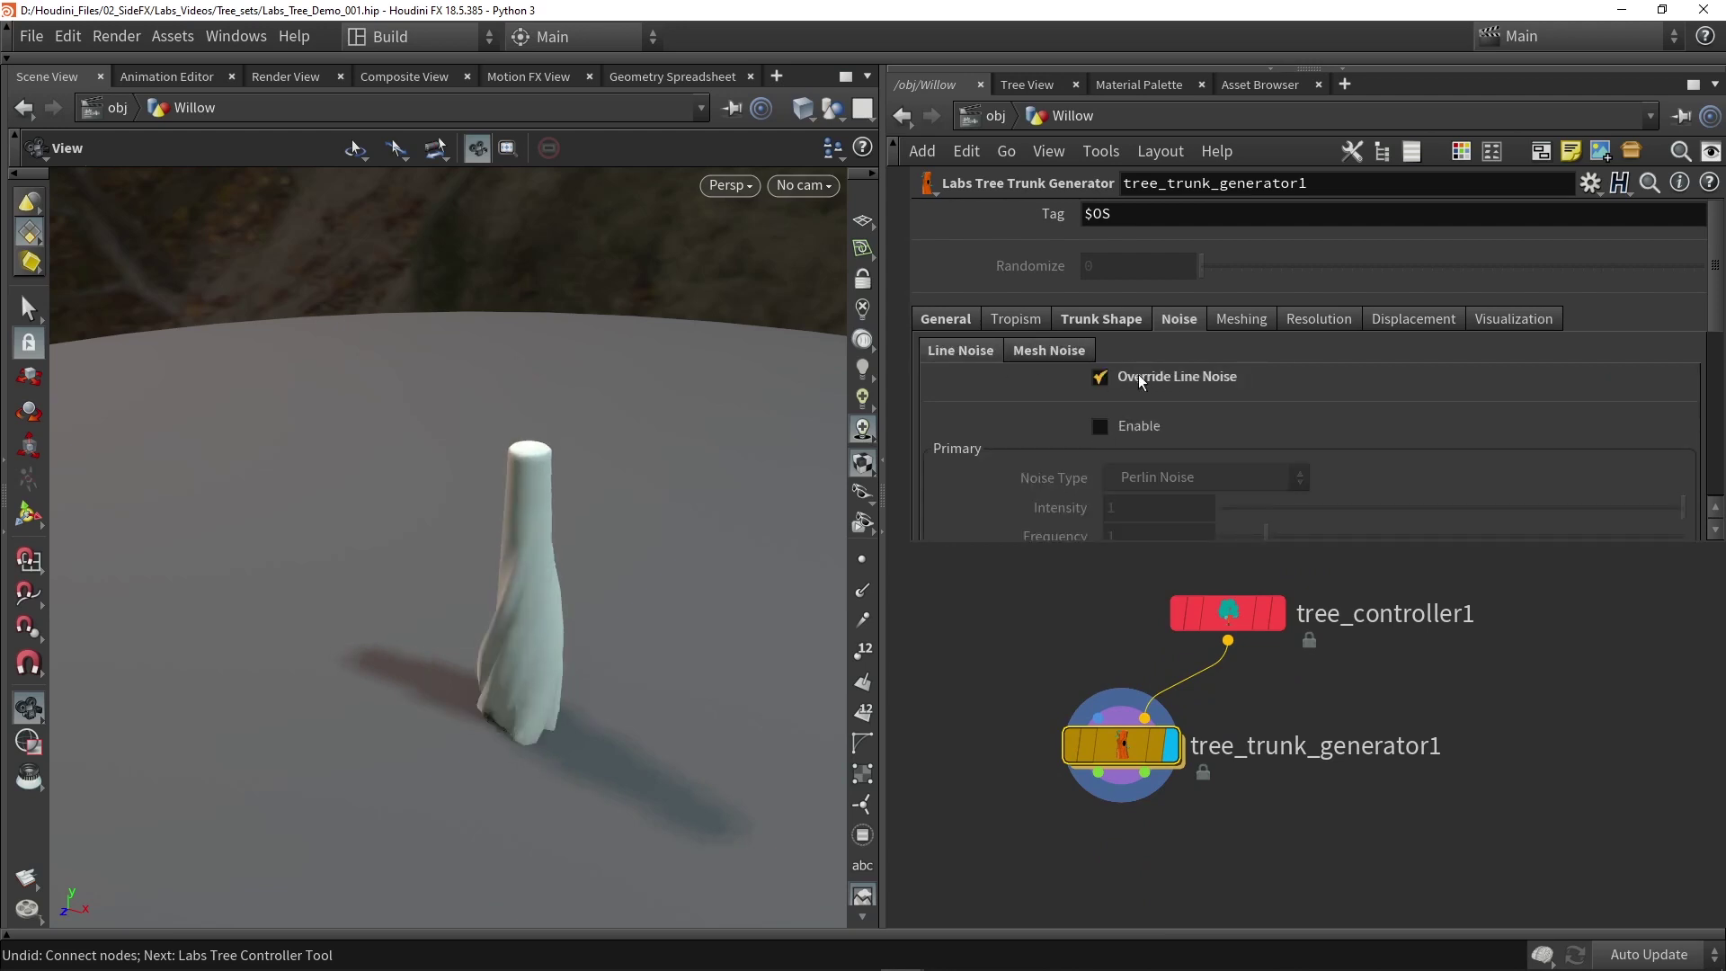
{"action": "scroll", "coordinate": [1129, 423], "scroll_direction": "down", "scroll_amount": 1}
{"action": "left_click", "coordinate": [1126, 366]}
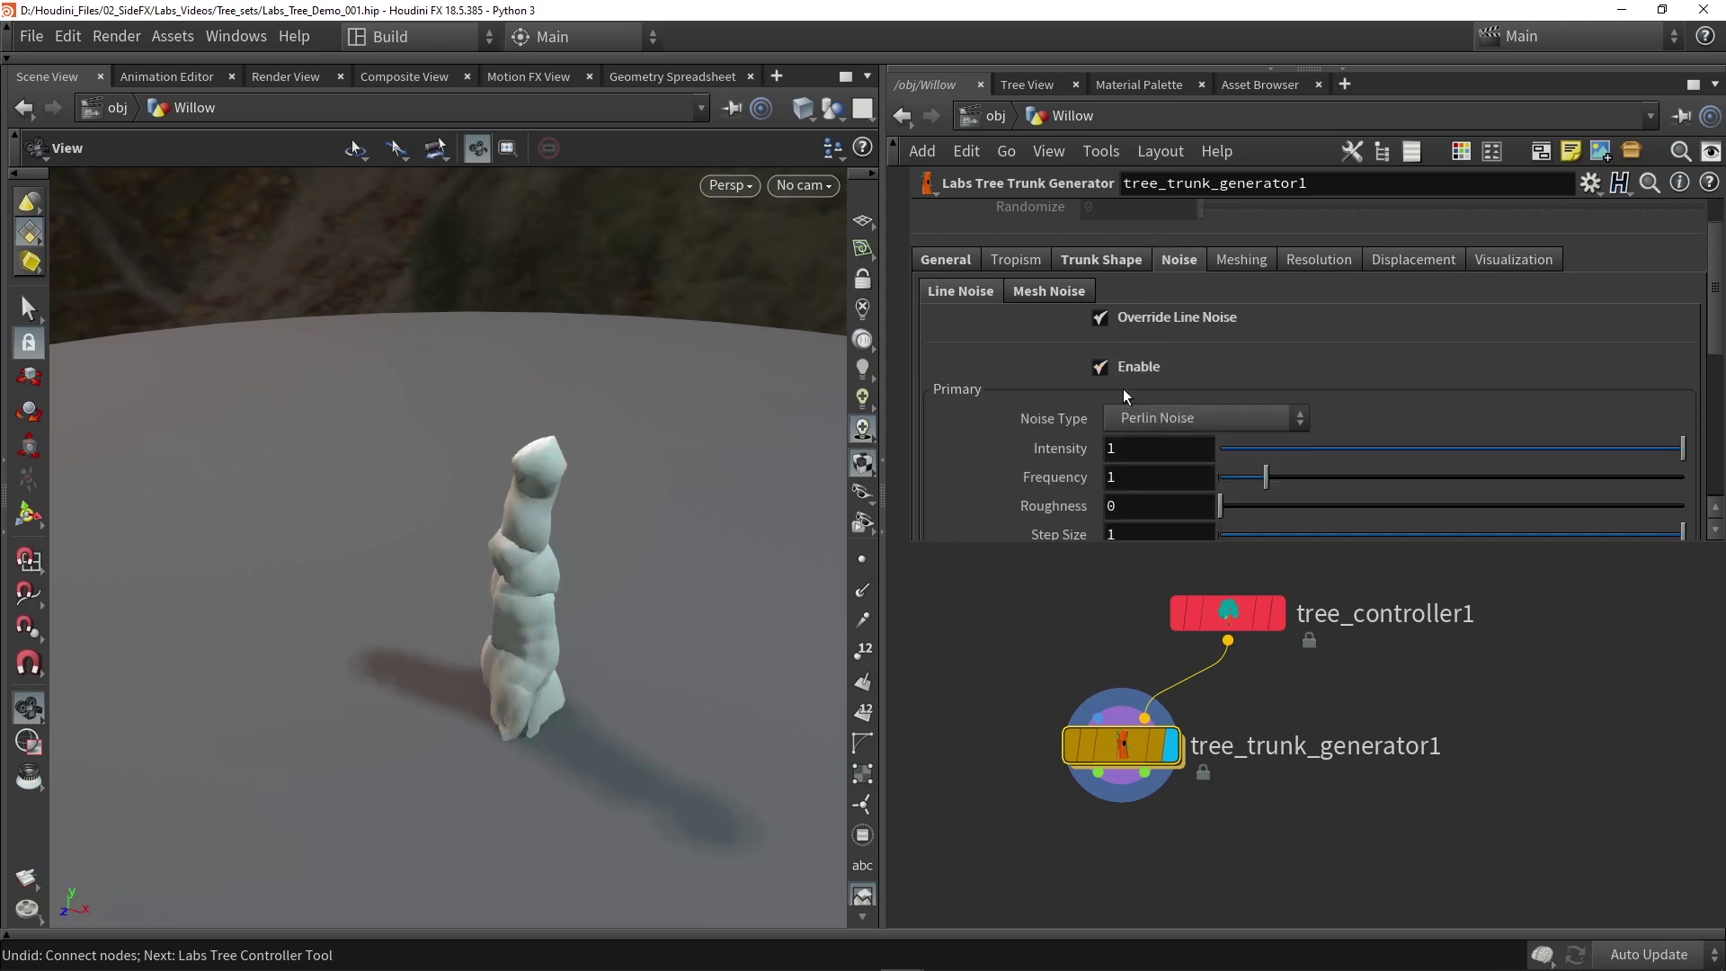
{"action": "scroll", "coordinate": [1258, 387], "scroll_direction": "down", "scroll_amount": 1}
{"action": "mouse_move", "coordinate": [1417, 389]}
{"action": "left_mouse_down"}
{"action": "mouse_move", "coordinate": [1512, 394]}
{"action": "mouse_move", "coordinate": [1402, 395]}
{"action": "left_mouse_up"}
{"action": "left_click_drag", "start_coordinate": [1271, 416], "coordinate": [1240, 417]}
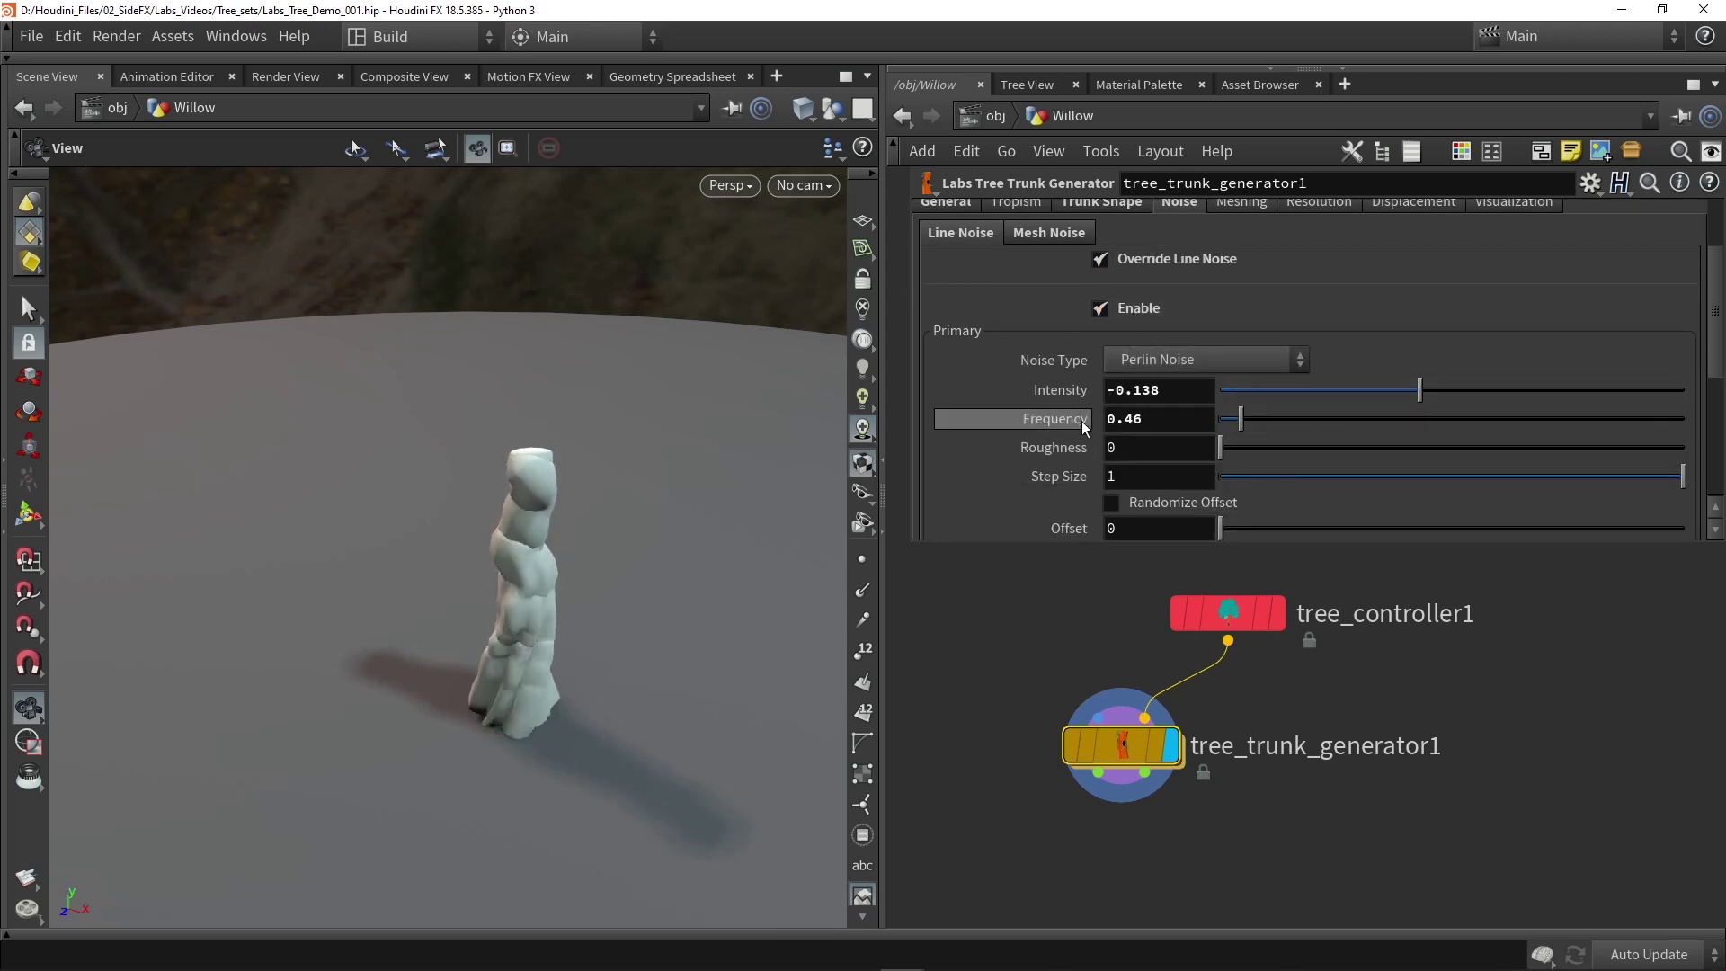
{"action": "scroll", "coordinate": [1083, 421], "scroll_direction": "down", "scroll_amount": 4}
Set the secondary line noise Intensity to 0.258 and Frequency to 0.65.
{"action": "left_click_drag", "start_coordinate": [1629, 395], "coordinate": [1491, 384]}
{"action": "left_click_drag", "start_coordinate": [1266, 414], "coordinate": [1250, 417]}
{"action": "mouse_move", "coordinate": [1518, 381]}
{"action": "left_mouse_down"}
{"action": "mouse_move", "coordinate": [1564, 387]}
{"action": "mouse_move", "coordinate": [1511, 392]}
{"action": "left_mouse_up"}
{"action": "left_click_drag", "start_coordinate": [566, 597], "coordinate": [525, 598]}
{"action": "scroll", "coordinate": [497, 585], "scroll_direction": "down", "scroll_amount": 3}
{"action": "scroll", "coordinate": [527, 594], "scroll_direction": "down", "scroll_amount": 1}
{"action": "scroll", "coordinate": [548, 609], "scroll_direction": "up", "scroll_amount": 2}
{"action": "middle_click_drag", "start_coordinate": [525, 599], "coordinate": [512, 591]}
{"action": "left_click_drag", "start_coordinate": [511, 590], "coordinate": [569, 551]}
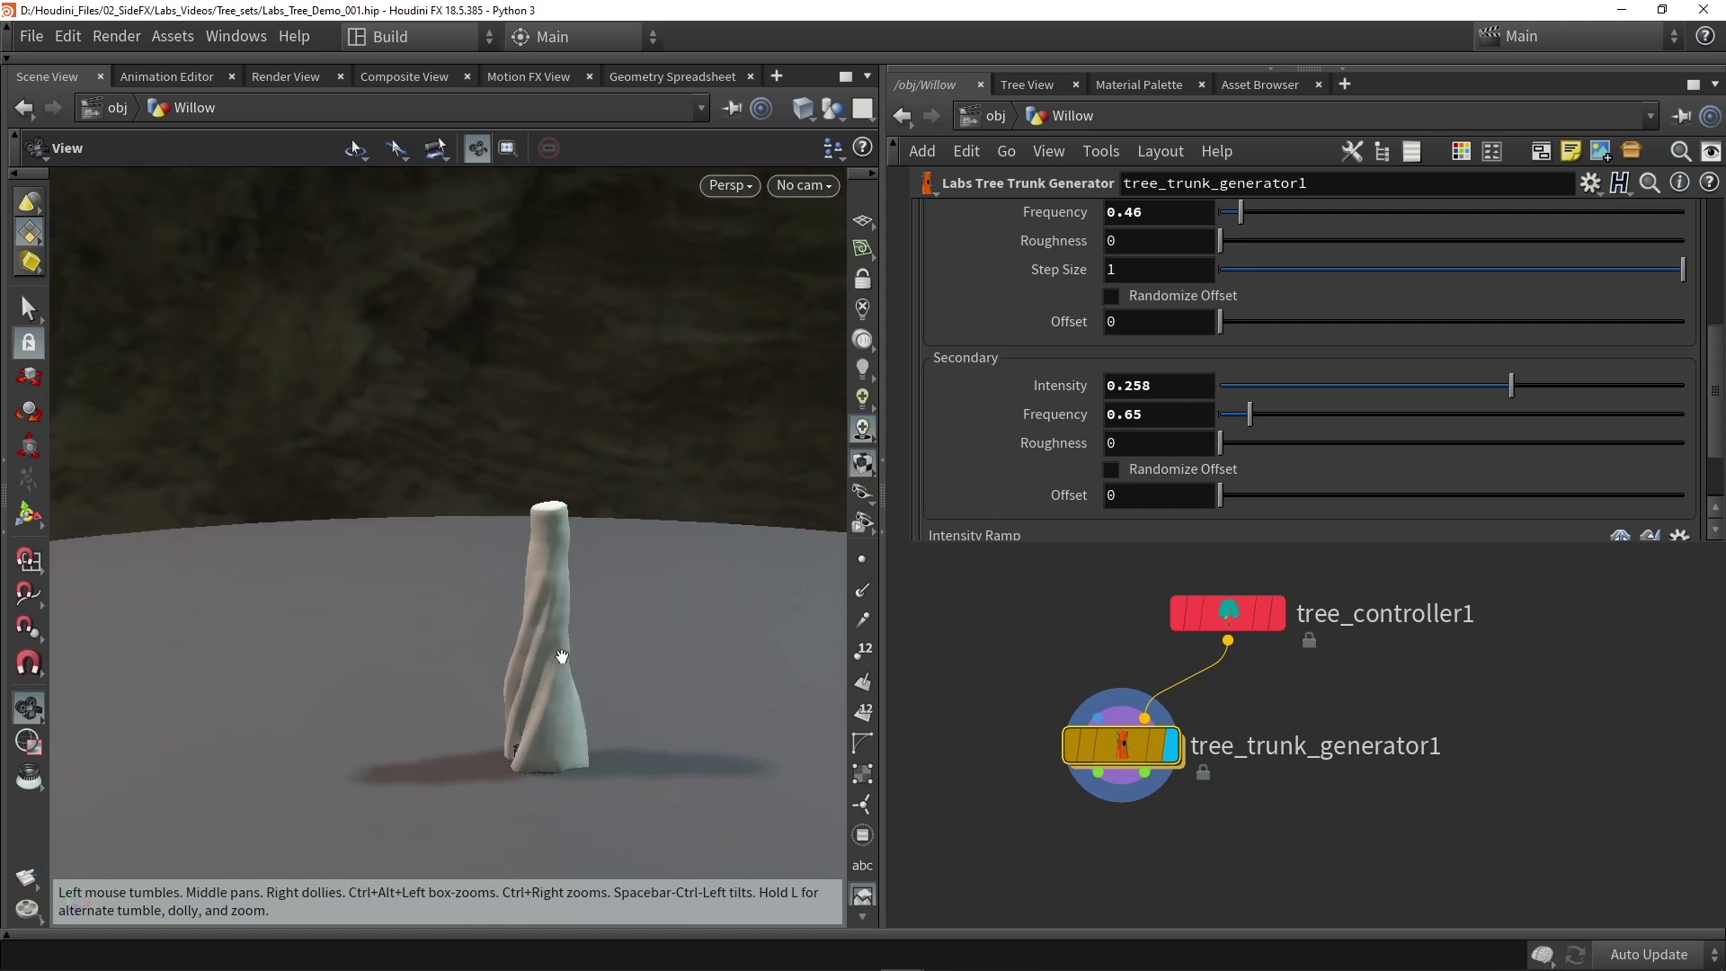
{"action": "scroll", "coordinate": [1321, 809], "scroll_direction": "down", "scroll_amount": 2}
{"action": "key", "text": "Tab"}
{"action": "type", "text": "bran"}
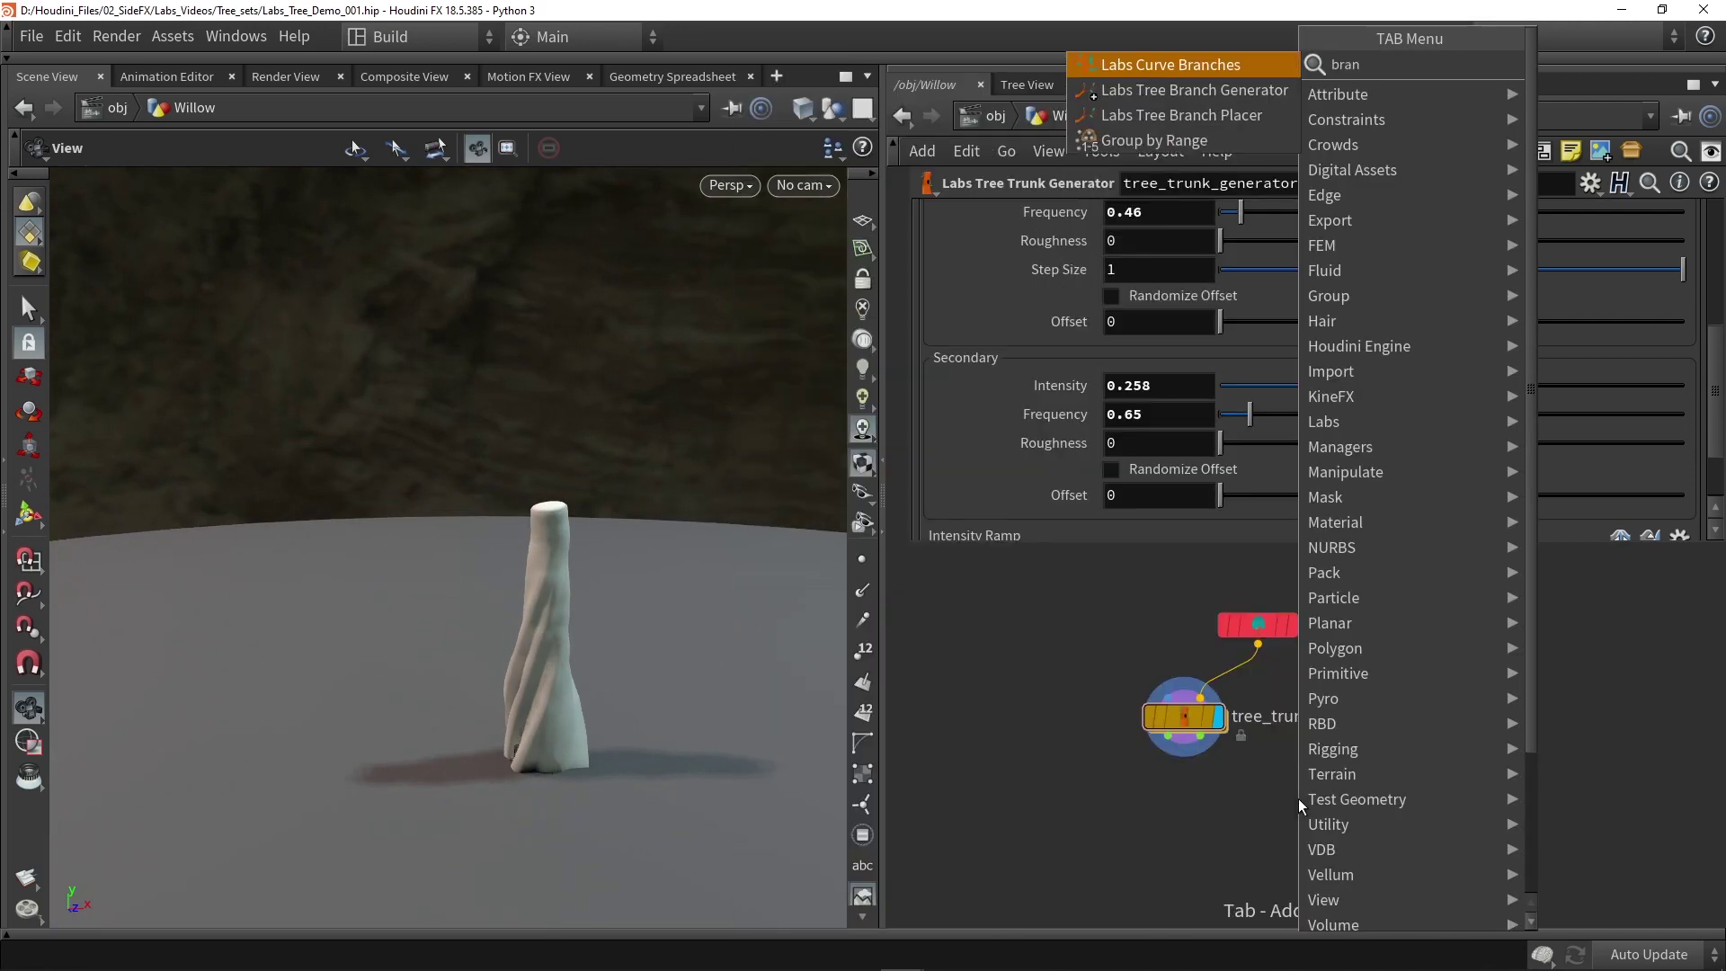
Place a Labs Tree Branch Generator below the trunk, wire it in and display it.
{"action": "left_click", "coordinate": [1183, 90]}
{"action": "left_click", "coordinate": [1196, 823]}
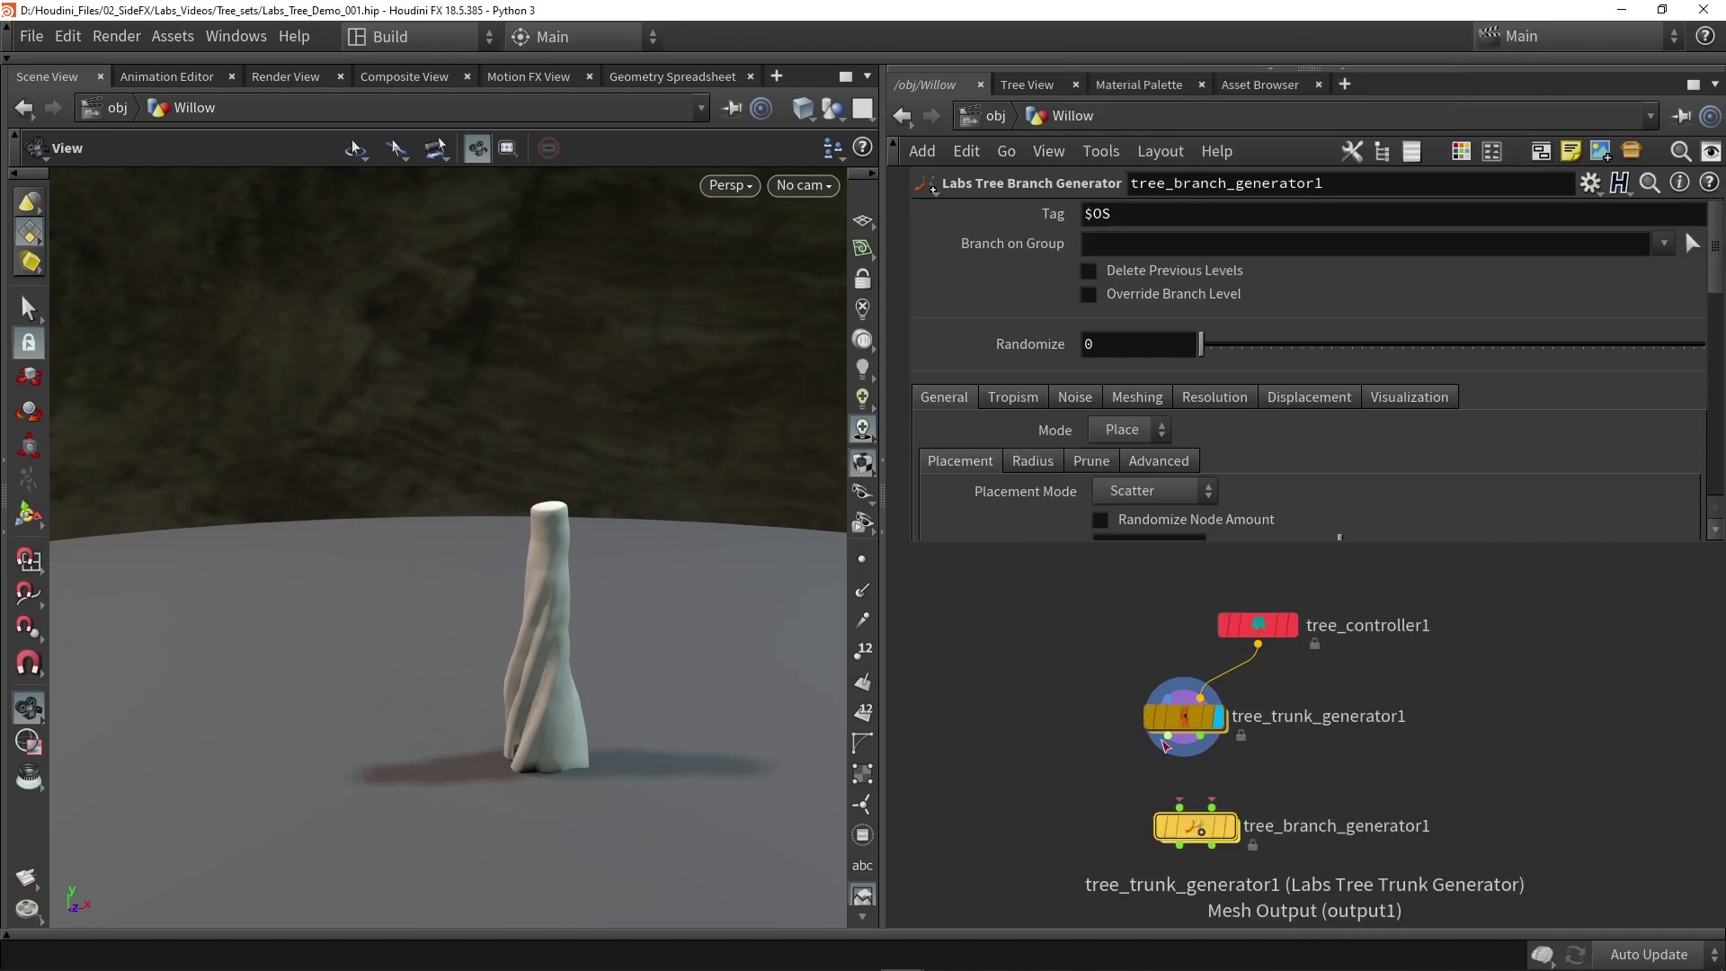
{"action": "left_click_drag", "start_coordinate": [1200, 736], "coordinate": [1211, 807]}
{"action": "left_click", "coordinate": [1229, 827]}
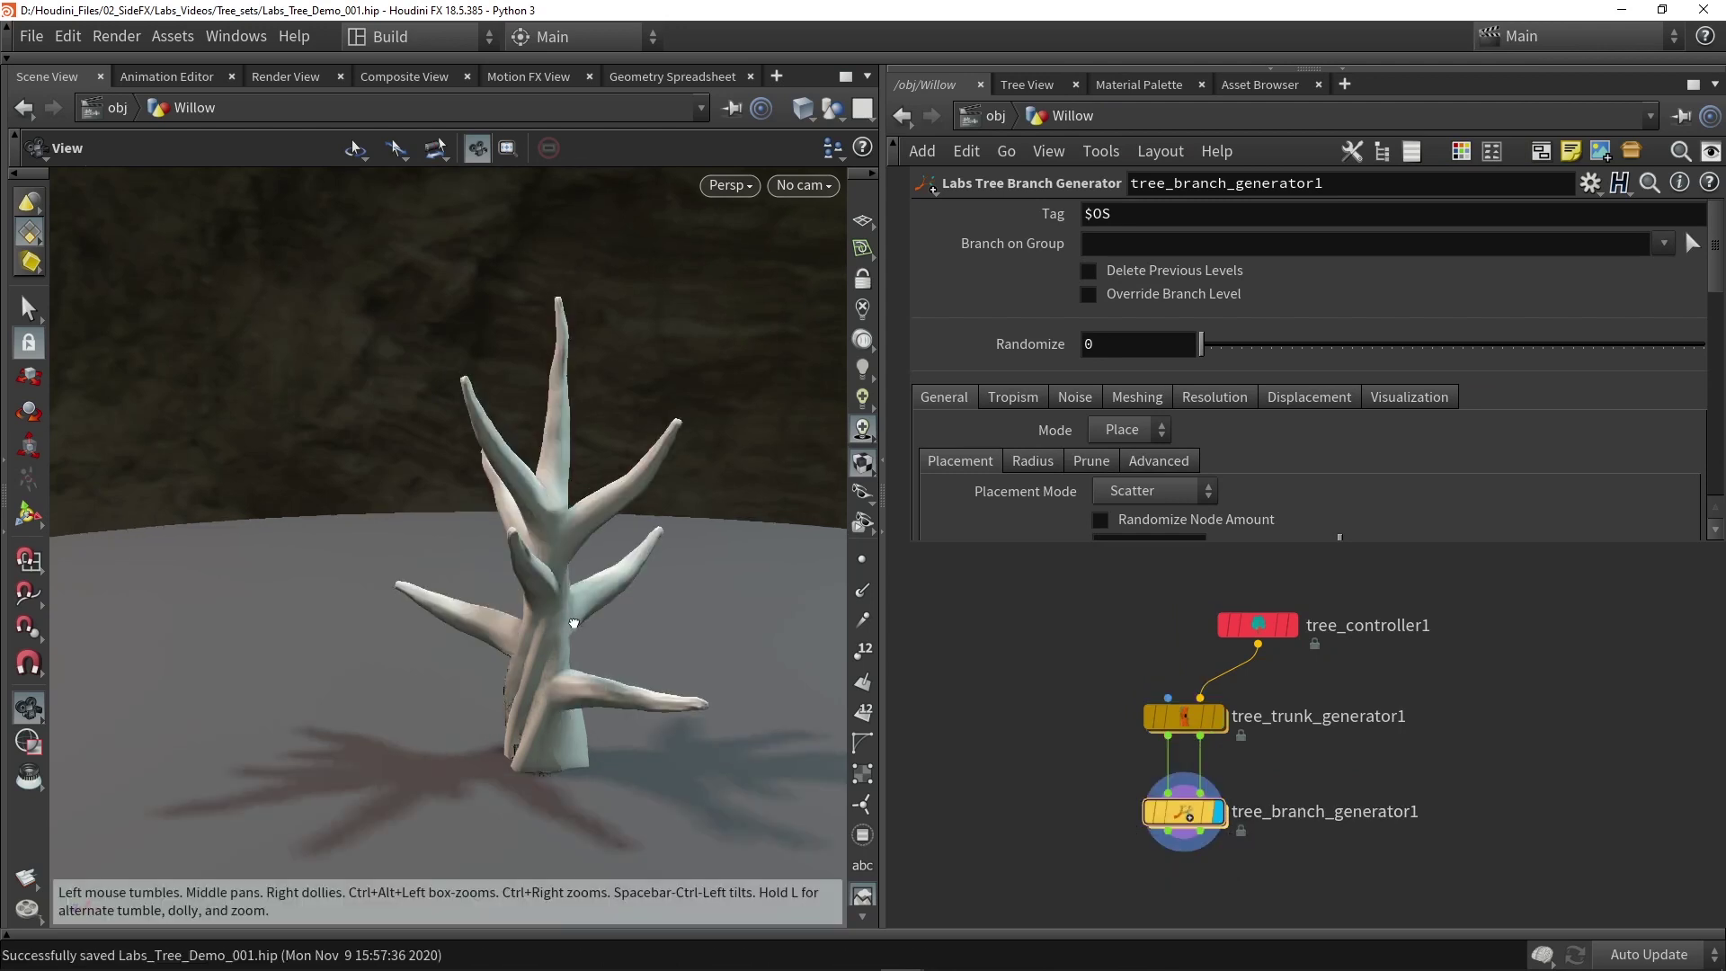
{"action": "left_click_drag", "start_coordinate": [574, 623], "coordinate": [602, 575]}
Lower Branch nodes from 8 to 2, leaving two branches.
{"action": "scroll", "coordinate": [1000, 398], "scroll_direction": "down", "scroll_amount": 5}
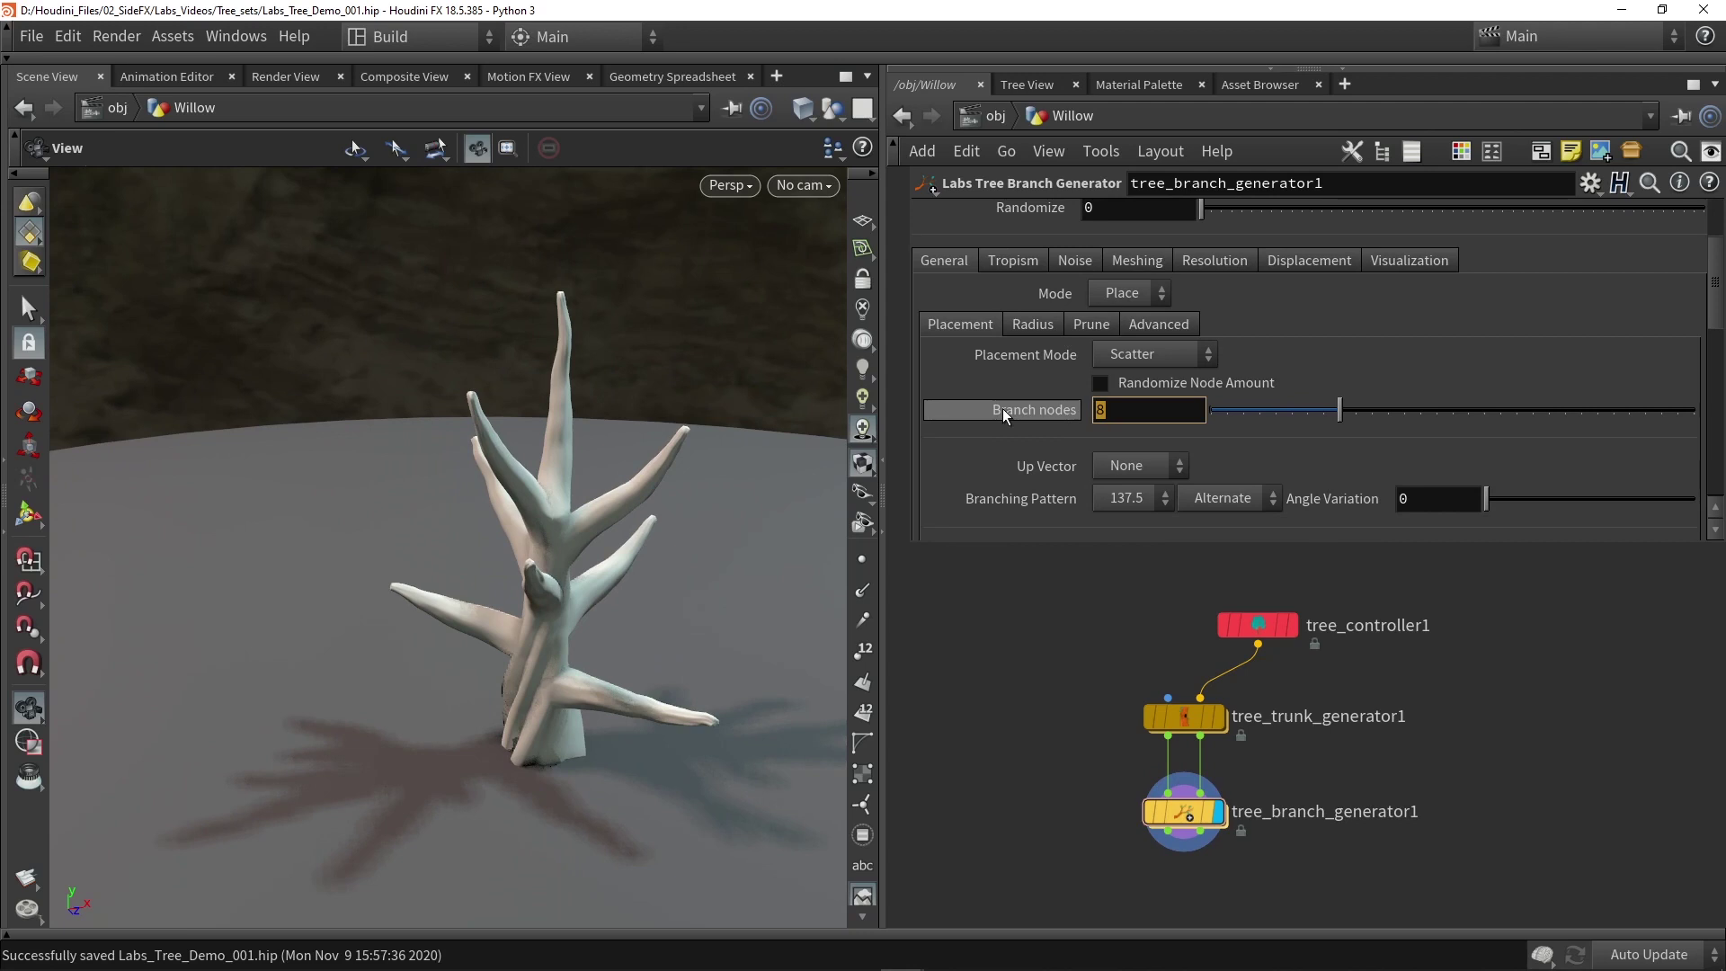
{"action": "type", "text": "2"}
{"action": "key", "text": "Return"}
{"action": "left_click_drag", "start_coordinate": [543, 528], "coordinate": [553, 546]}
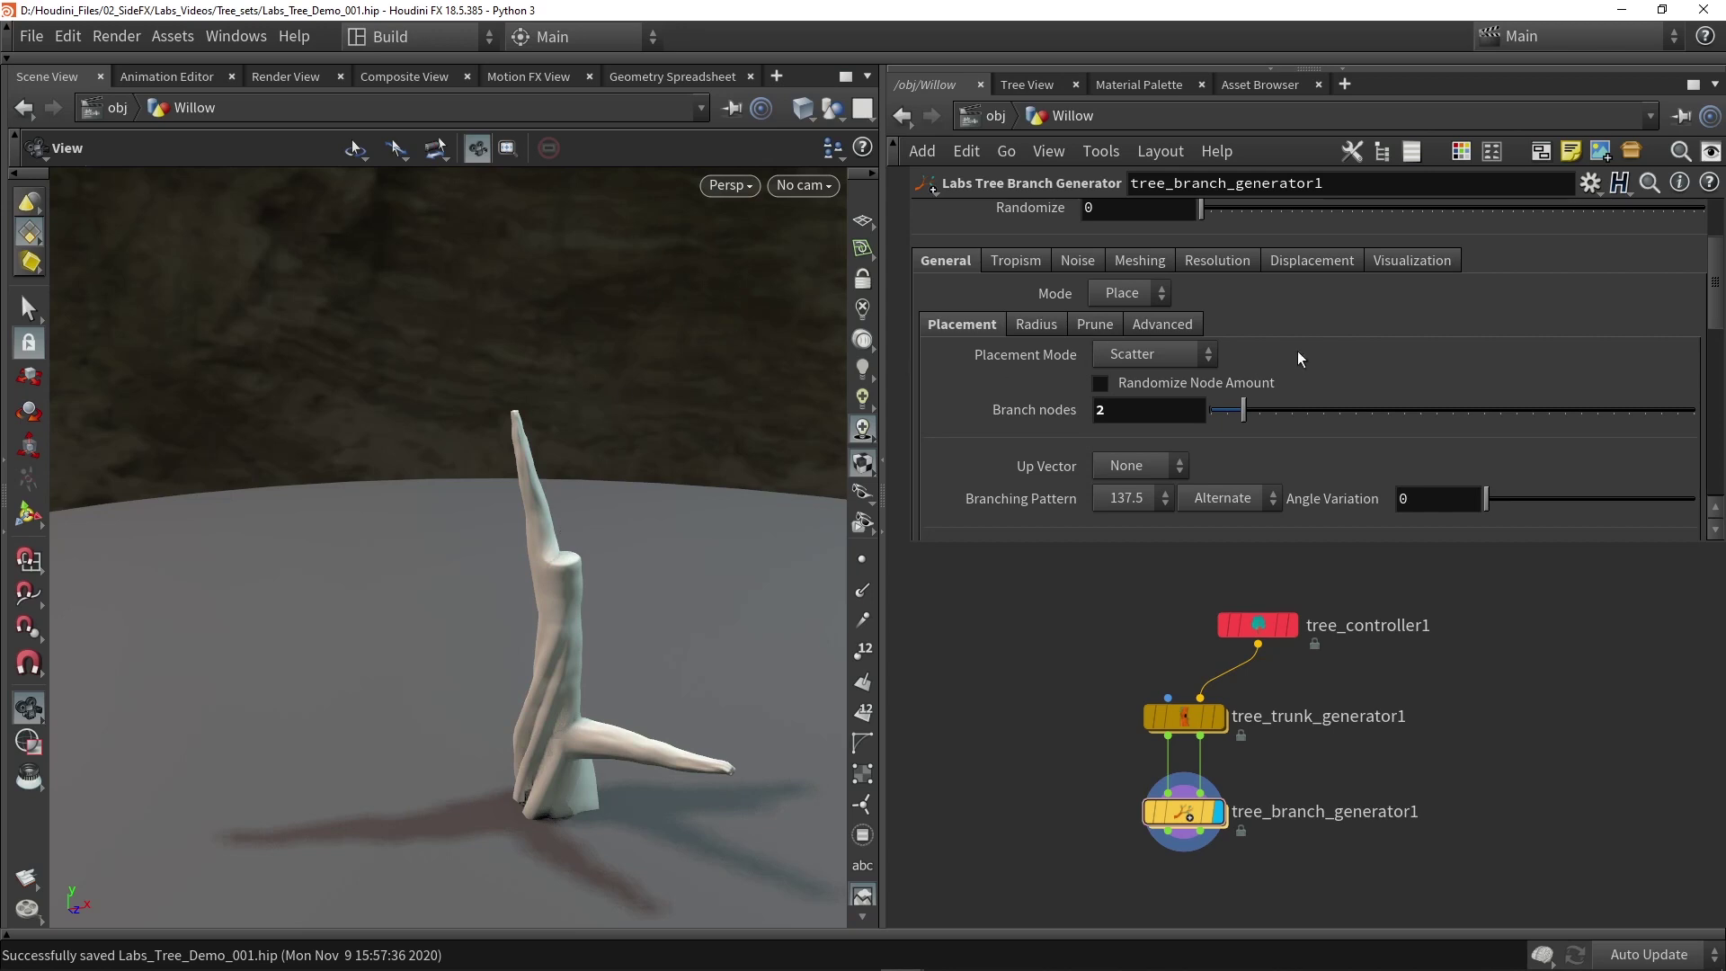
{"action": "scroll", "coordinate": [1300, 357], "scroll_direction": "down", "scroll_amount": 5}
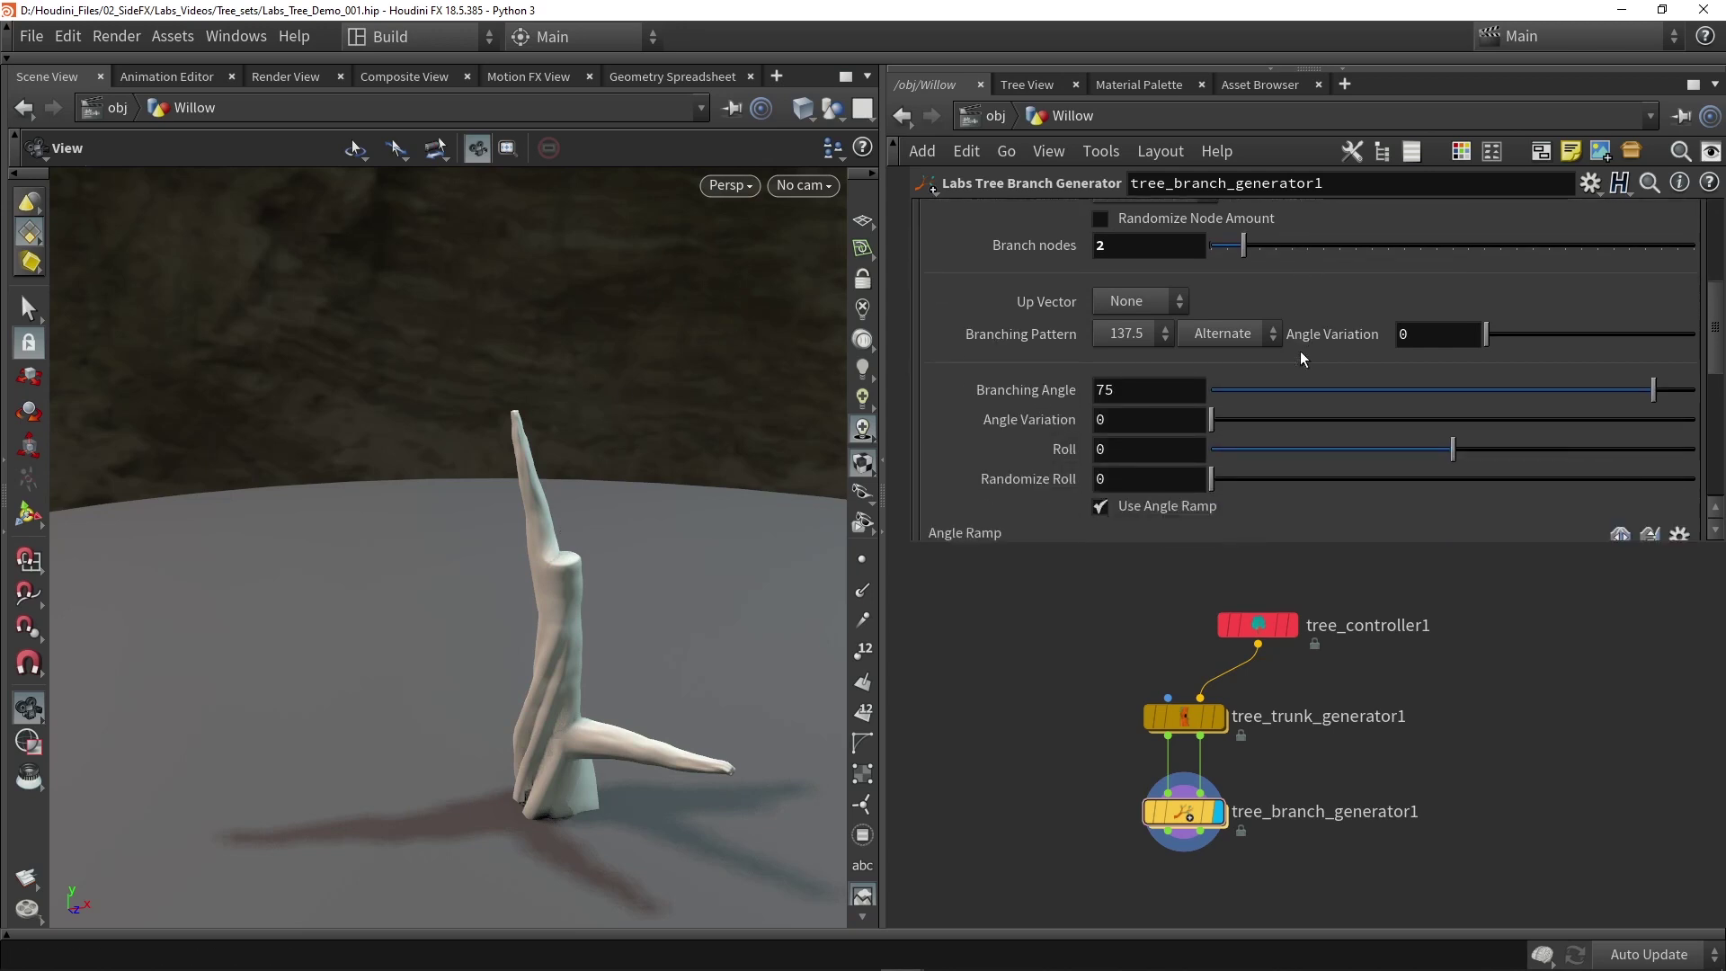
{"action": "scroll", "coordinate": [1300, 351], "scroll_direction": "down", "scroll_amount": 6}
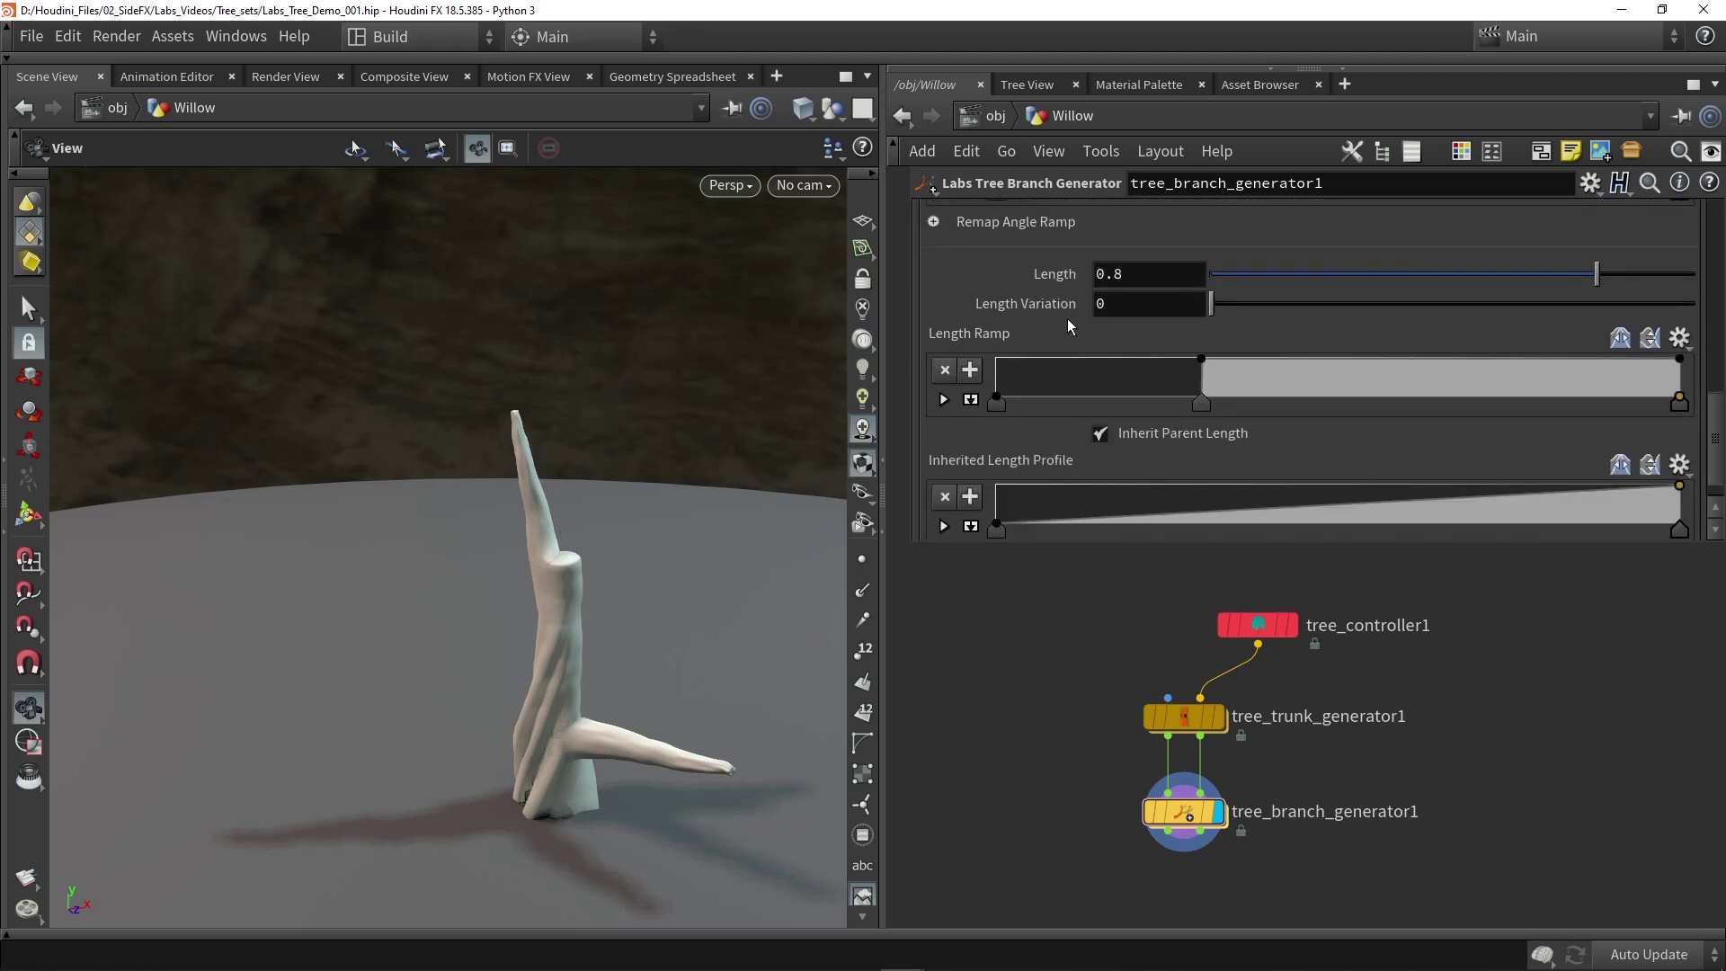
Move the branch Length Ramp key to the far end, then inspect the branch joint in wireframe.
{"action": "scroll", "coordinate": [1053, 381], "scroll_direction": "down", "scroll_amount": 1}
{"action": "left_click_drag", "start_coordinate": [1201, 381], "coordinate": [1647, 368]}
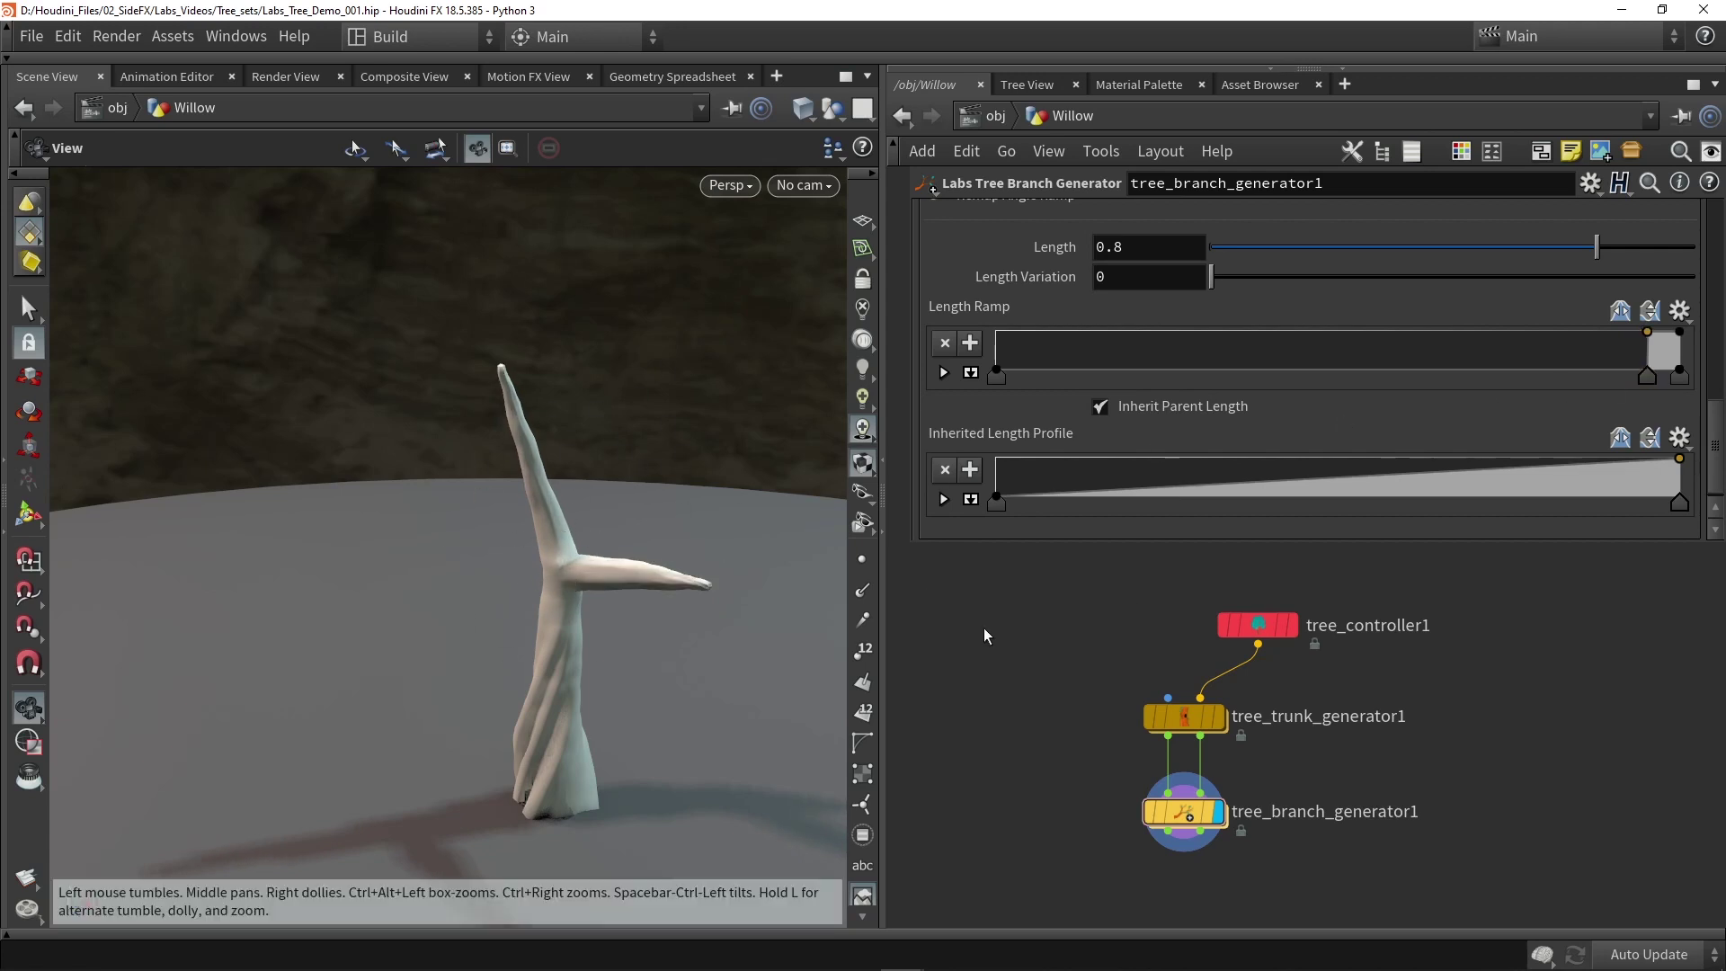
{"action": "scroll", "coordinate": [559, 569], "scroll_direction": "up", "scroll_amount": 5}
{"action": "key", "text": "w"}
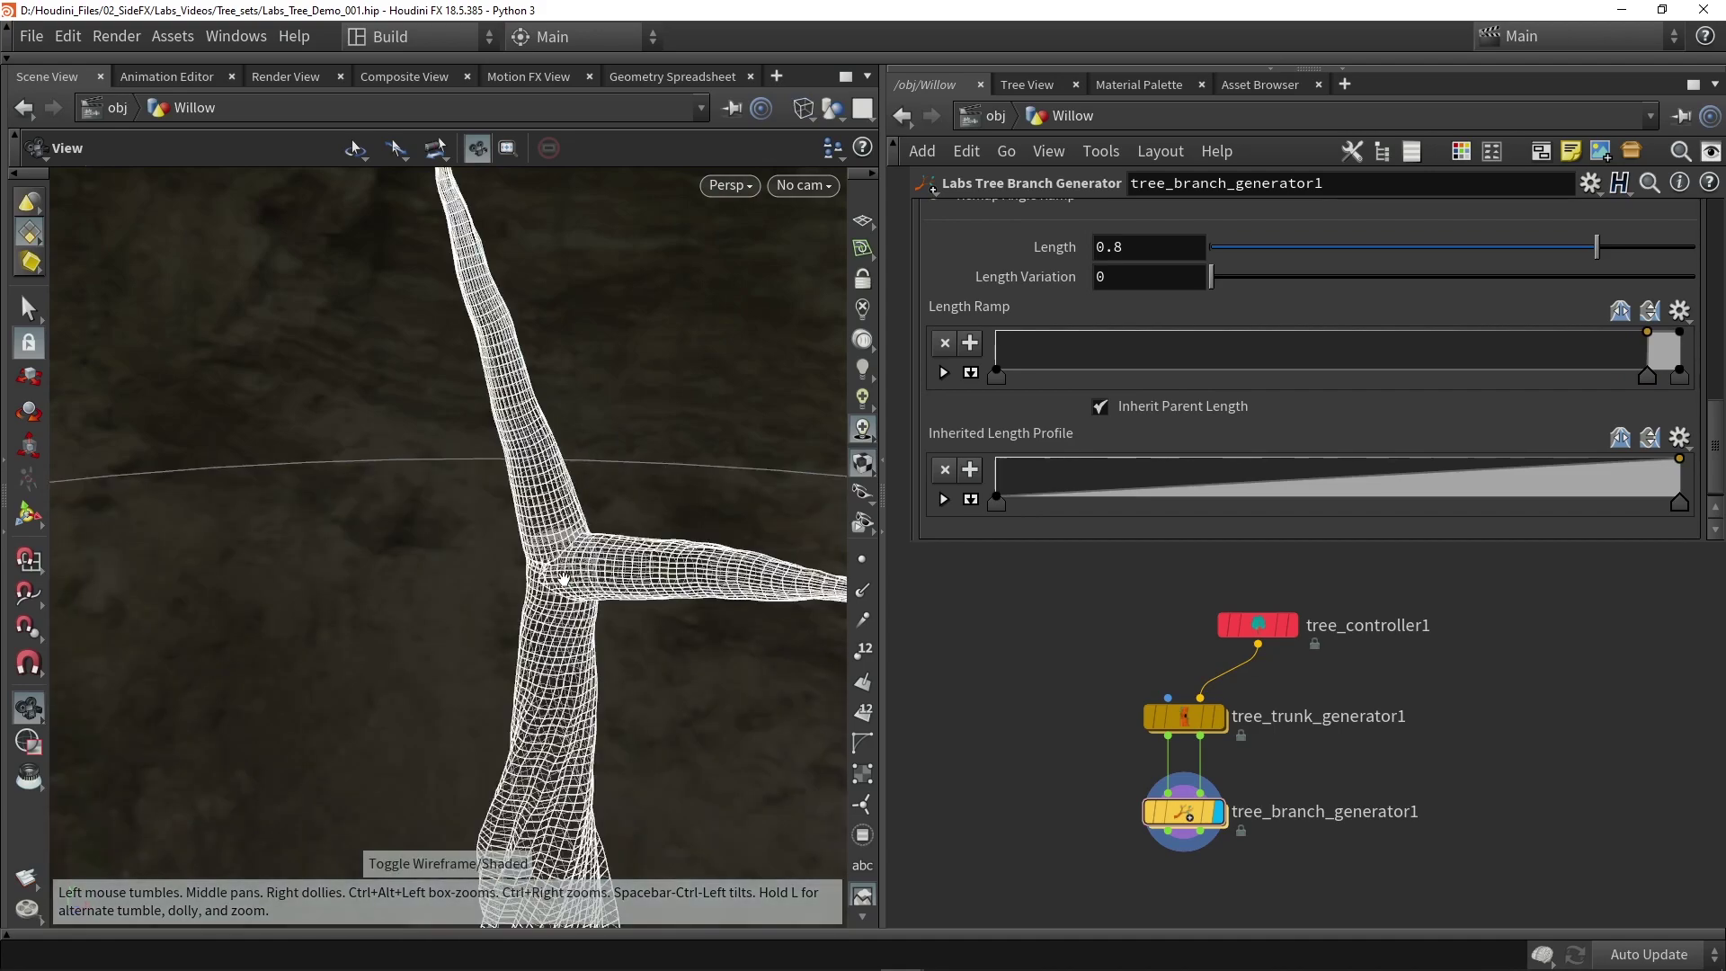
{"action": "mouse_move", "coordinate": [553, 578]}
{"action": "left_mouse_down"}
{"action": "mouse_move", "coordinate": [694, 581]}
{"action": "mouse_move", "coordinate": [548, 575]}
{"action": "left_mouse_up"}
Set tree_controller1's Meshing Intersection Behavior to None.
{"action": "key", "text": "w"}
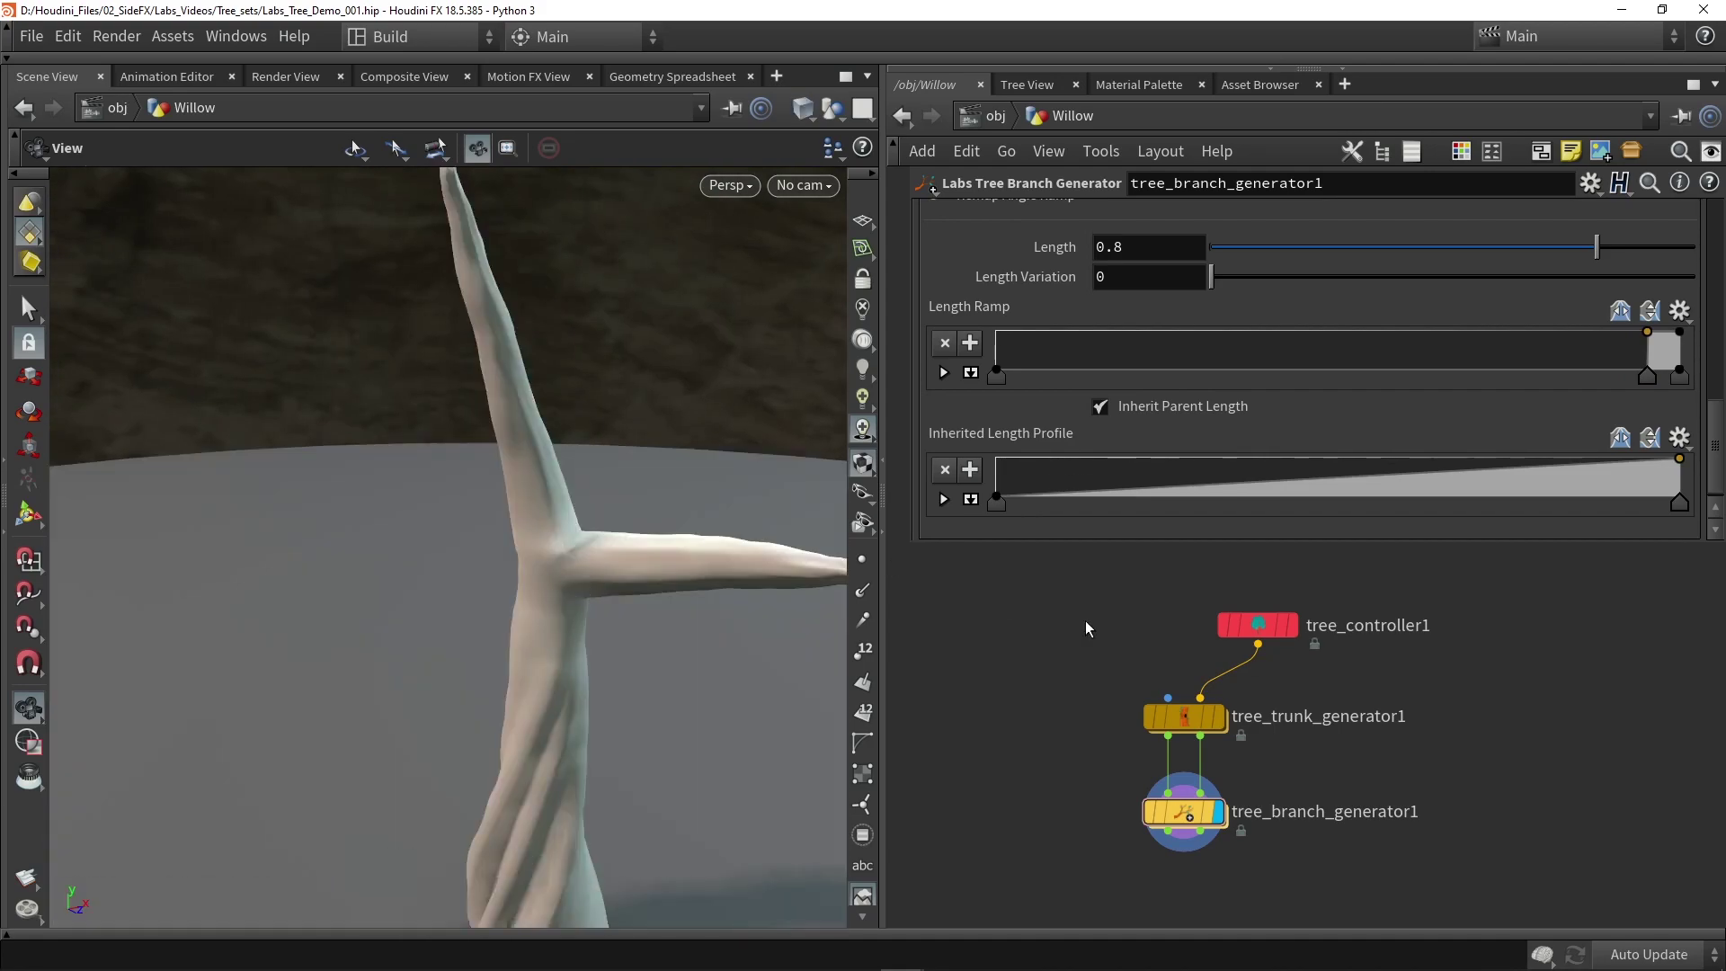
{"action": "left_click", "coordinate": [1259, 634]}
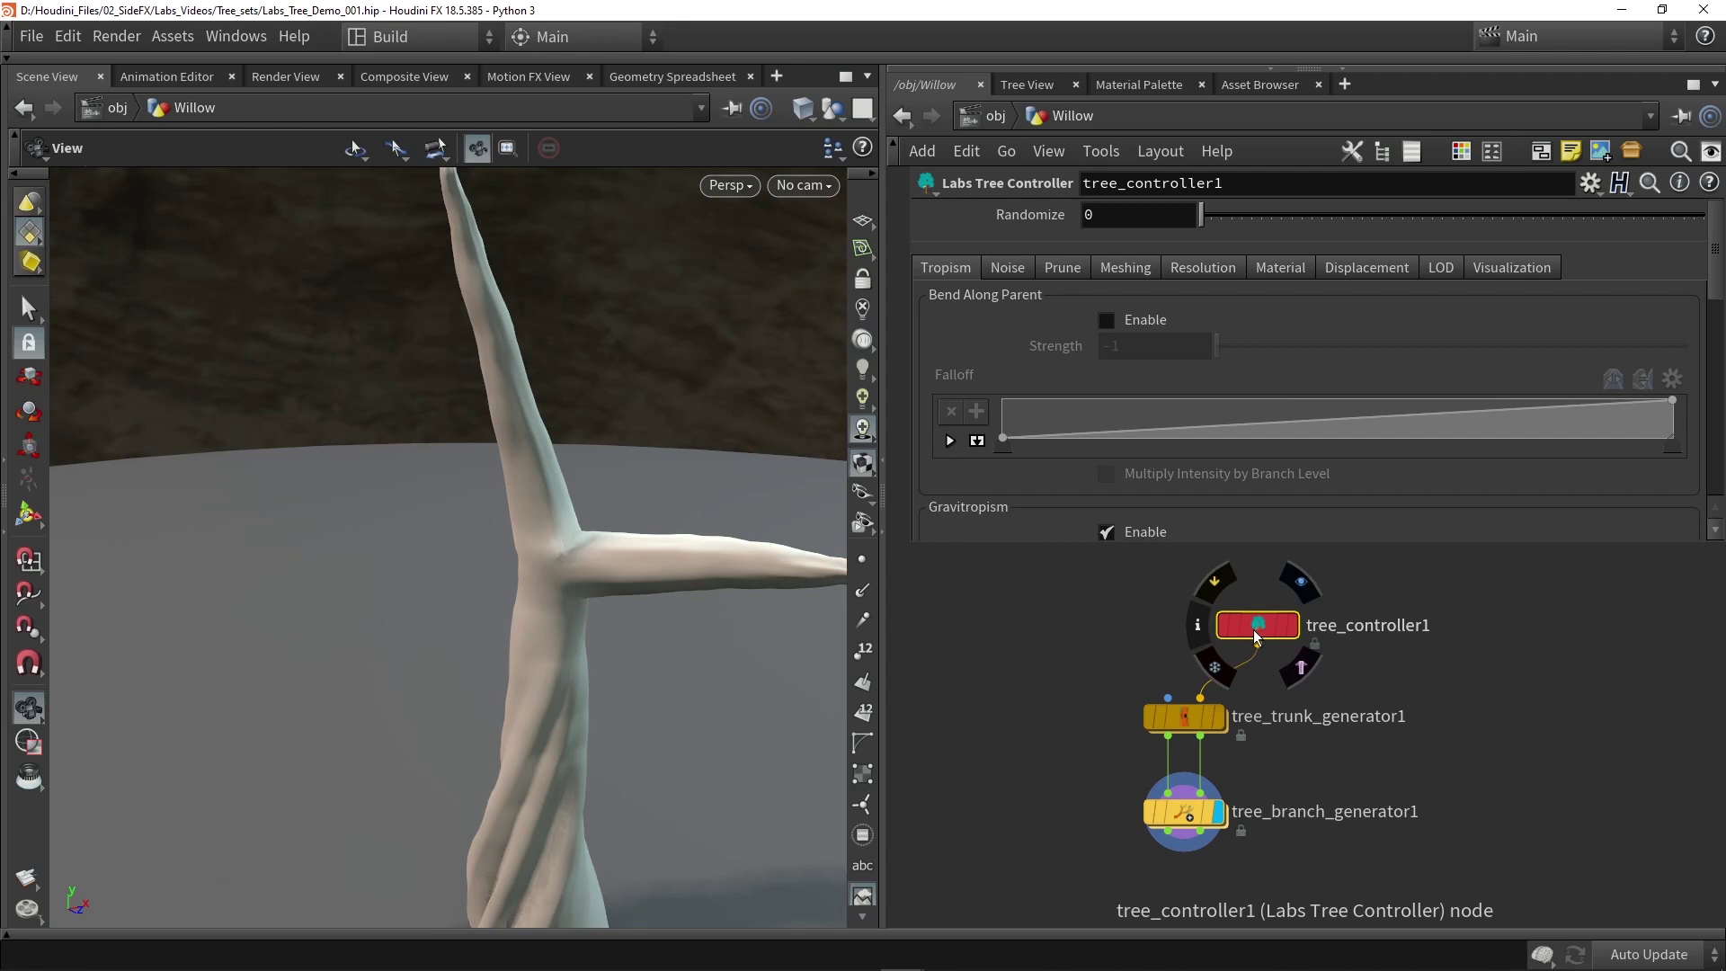
{"action": "left_click", "coordinate": [1123, 268]}
{"action": "left_click", "coordinate": [1157, 299]}
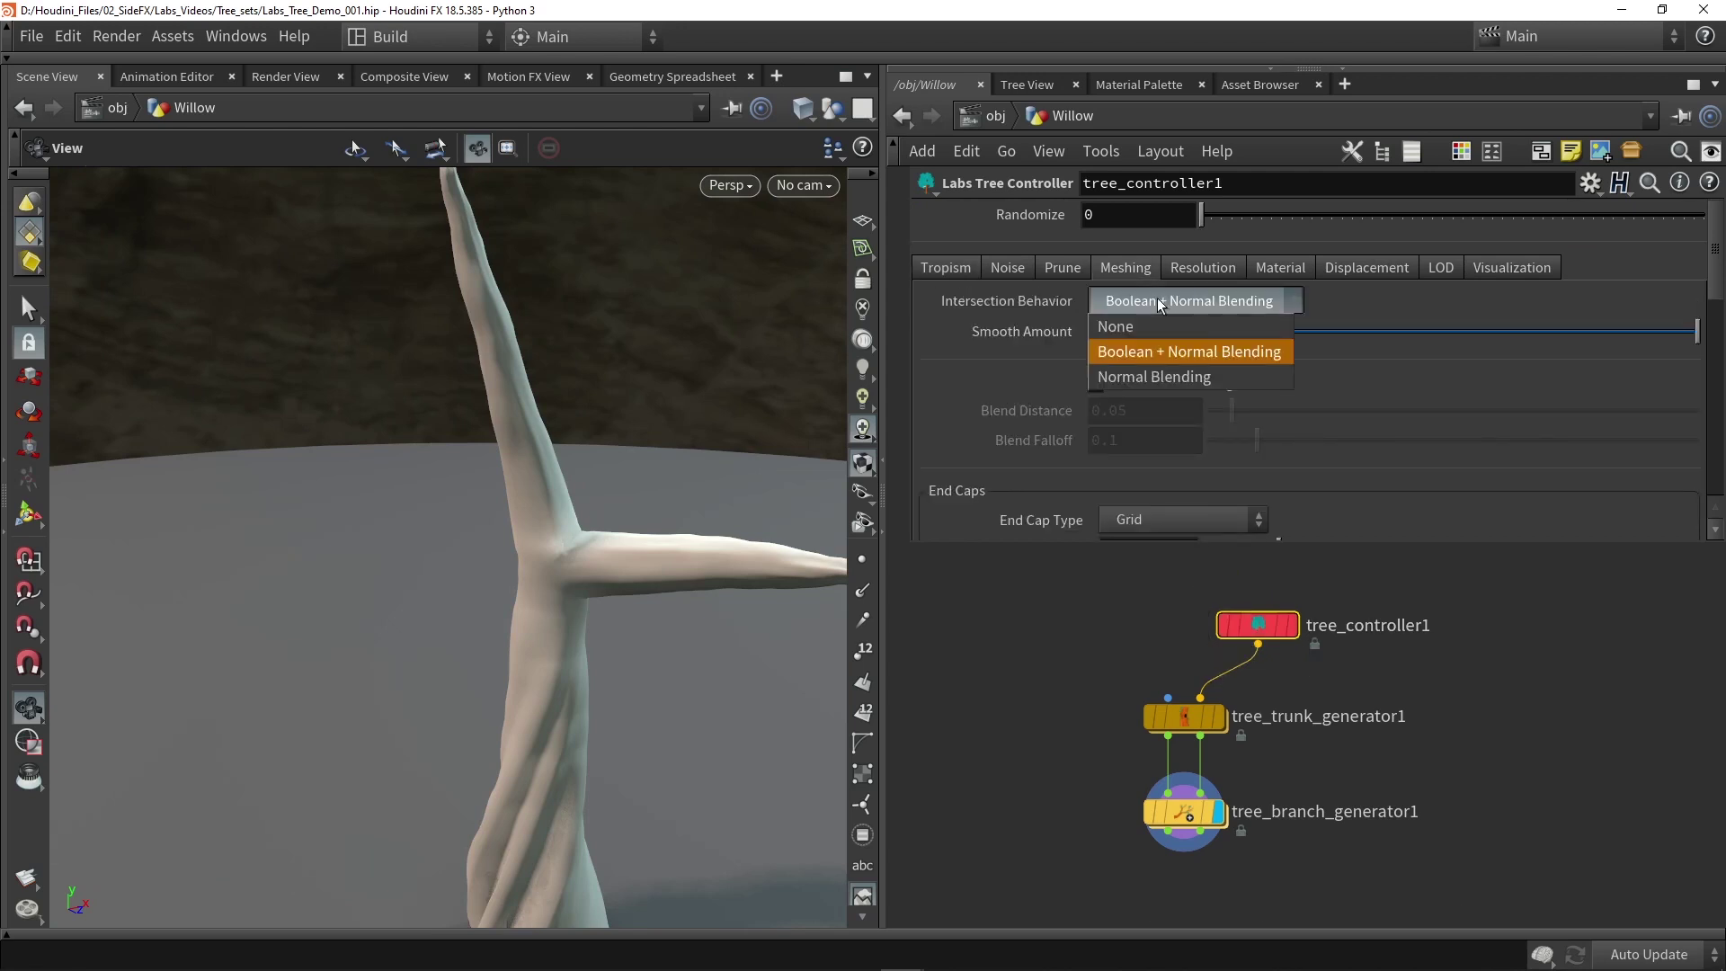
{"action": "left_click", "coordinate": [1136, 326]}
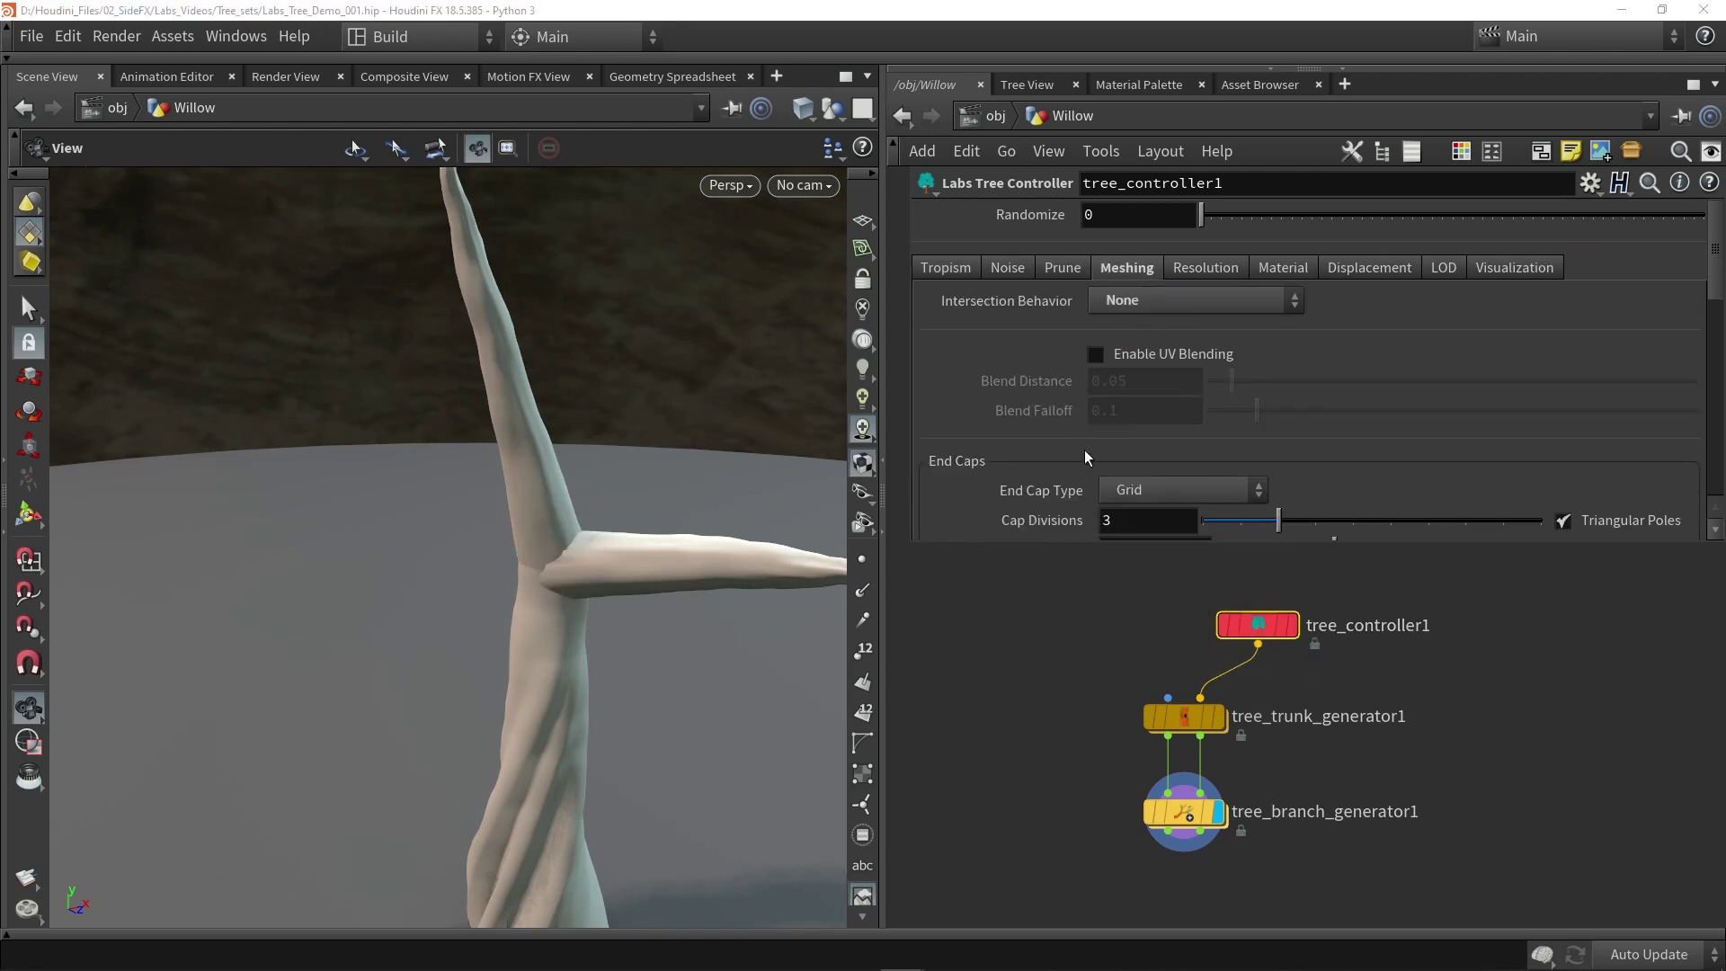
{"action": "left_click_drag", "start_coordinate": [569, 590], "coordinate": [562, 596]}
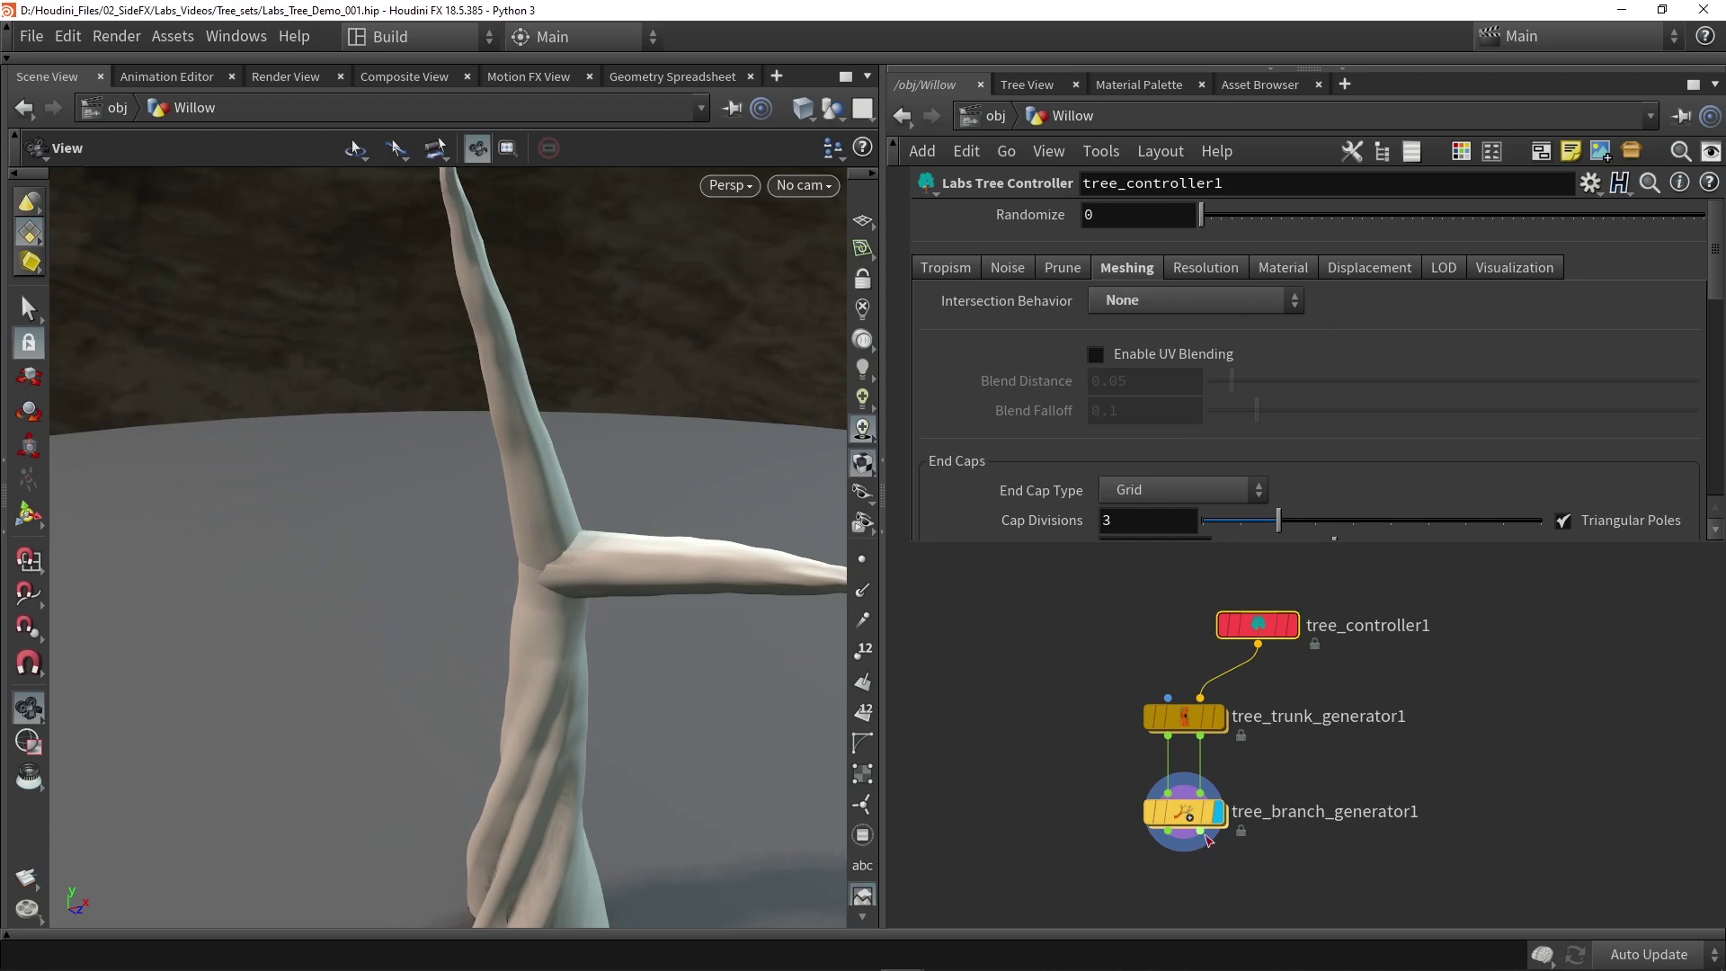
{"action": "left_click", "coordinate": [1183, 809]}
Set the branch generator's Branching Angle to 50.
{"action": "left_click_drag", "start_coordinate": [508, 630], "coordinate": [502, 623]}
{"action": "middle_click_drag", "start_coordinate": [560, 536], "coordinate": [570, 617]}
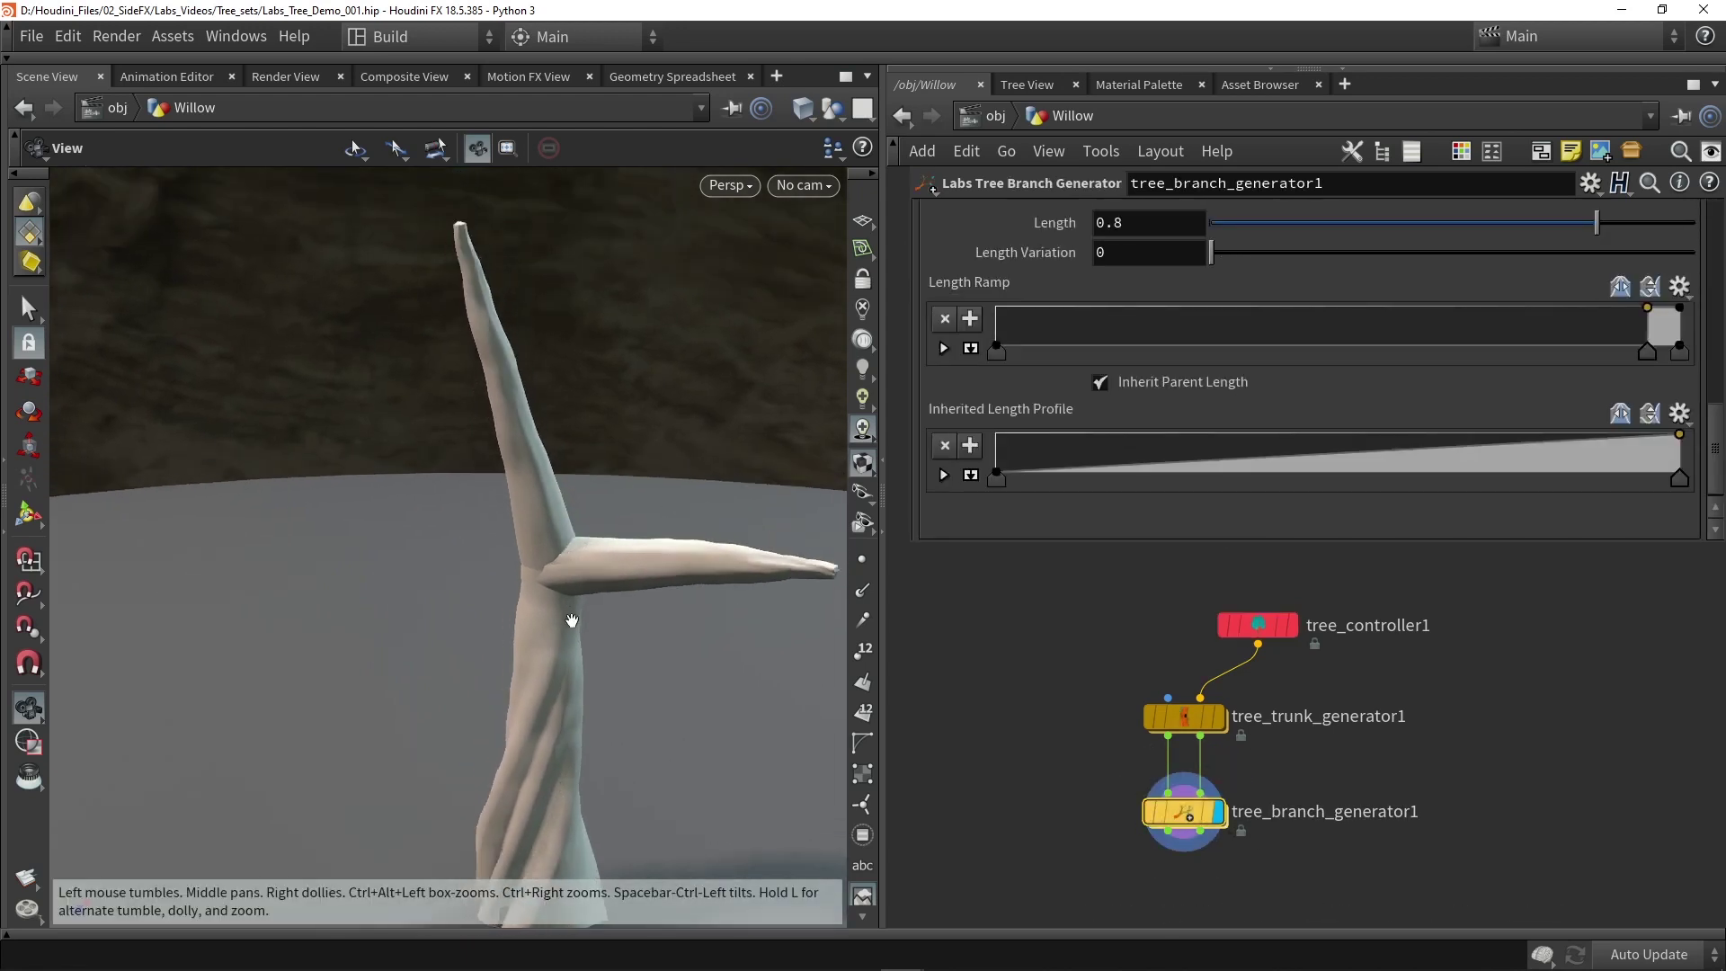
{"action": "scroll", "coordinate": [570, 617], "scroll_direction": "down", "scroll_amount": 3}
{"action": "scroll", "coordinate": [1039, 331], "scroll_direction": "up", "scroll_amount": 8}
{"action": "scroll", "coordinate": [1040, 325], "scroll_direction": "up", "scroll_amount": 3}
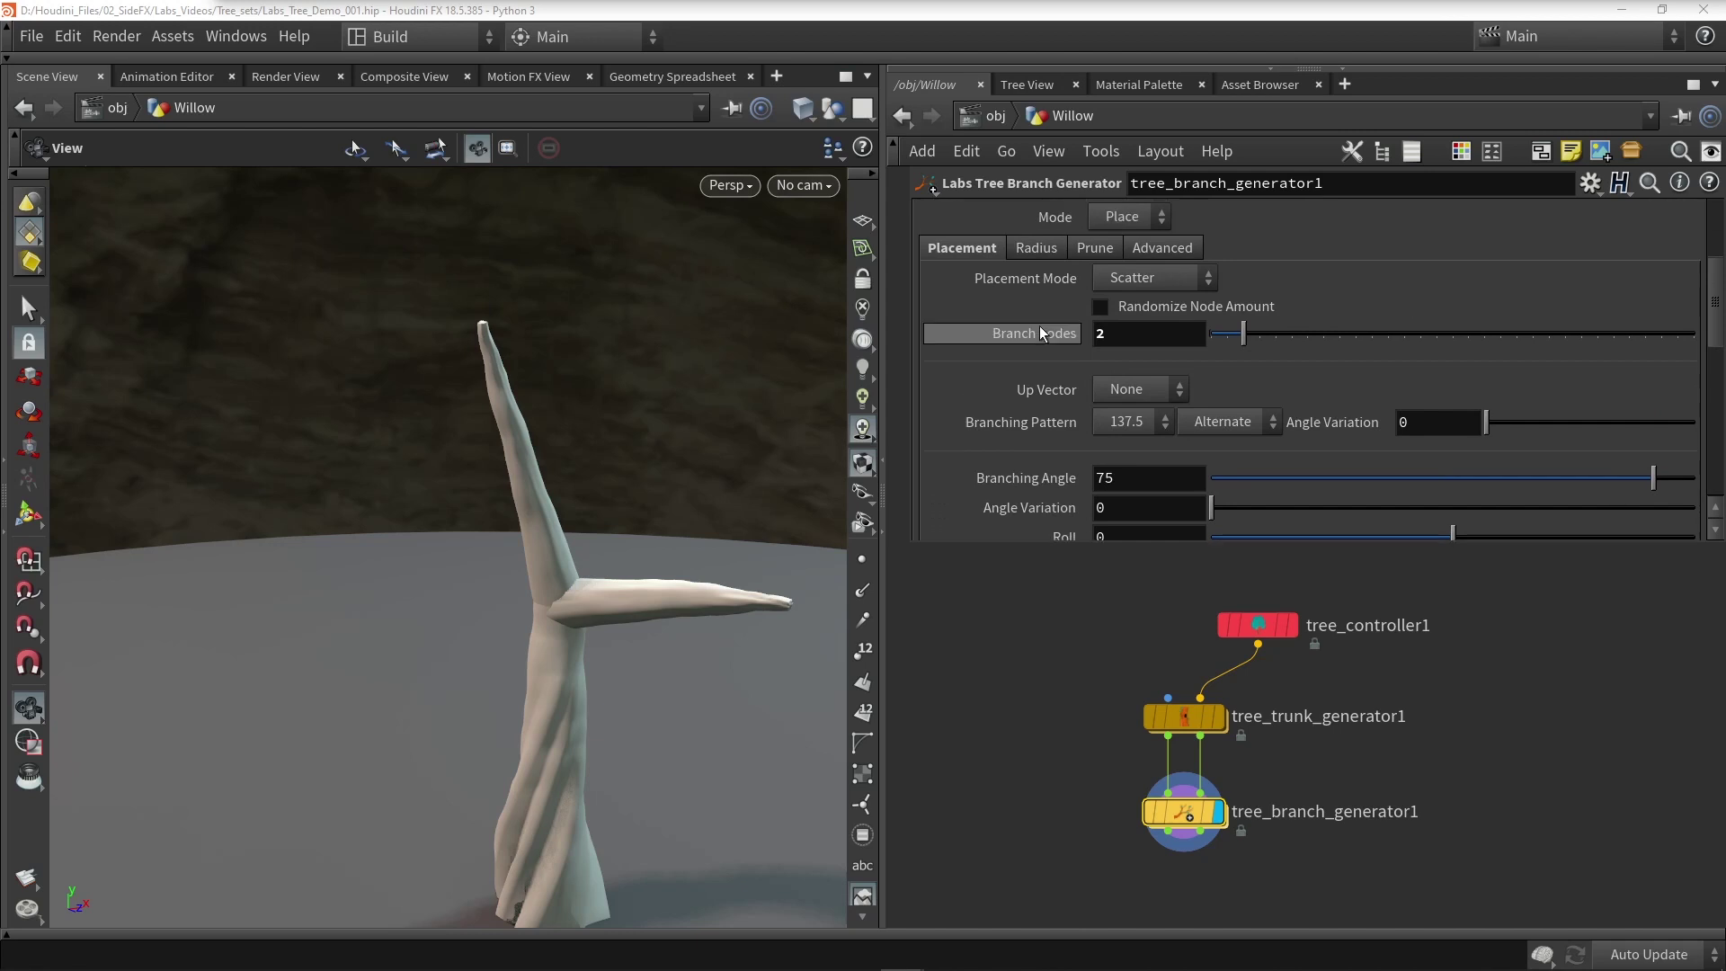
{"action": "scroll", "coordinate": [1039, 333], "scroll_direction": "down", "scroll_amount": 2}
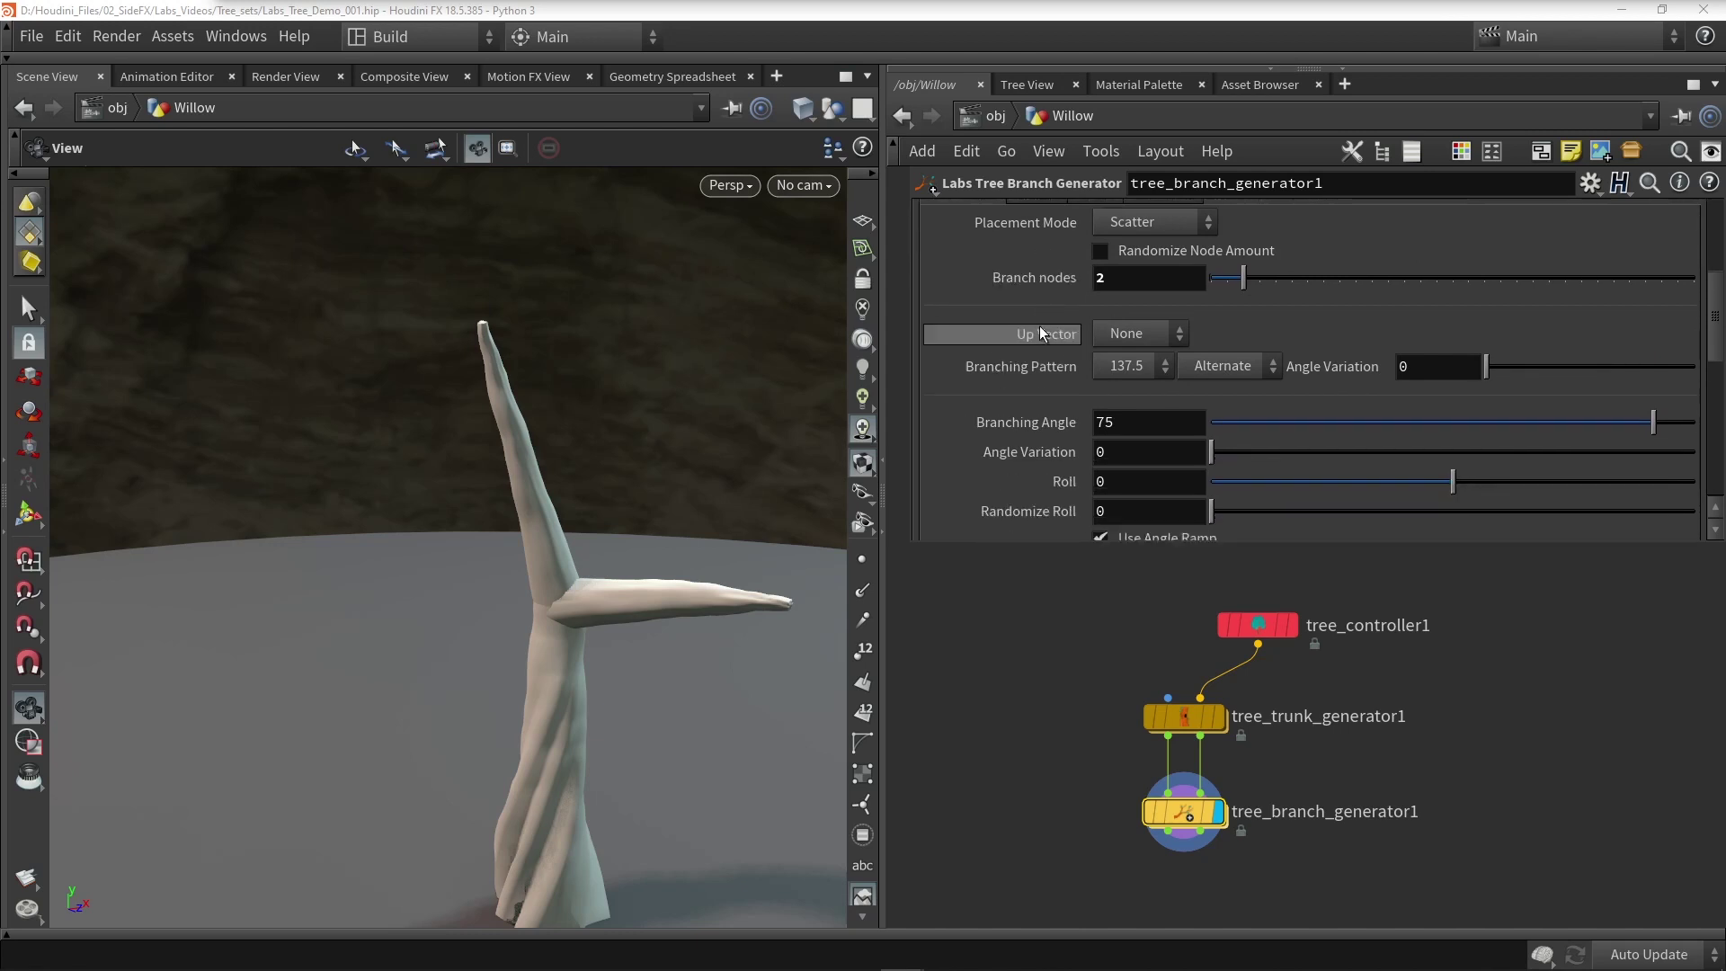
{"action": "left_click_drag", "start_coordinate": [1118, 422], "coordinate": [1048, 420]}
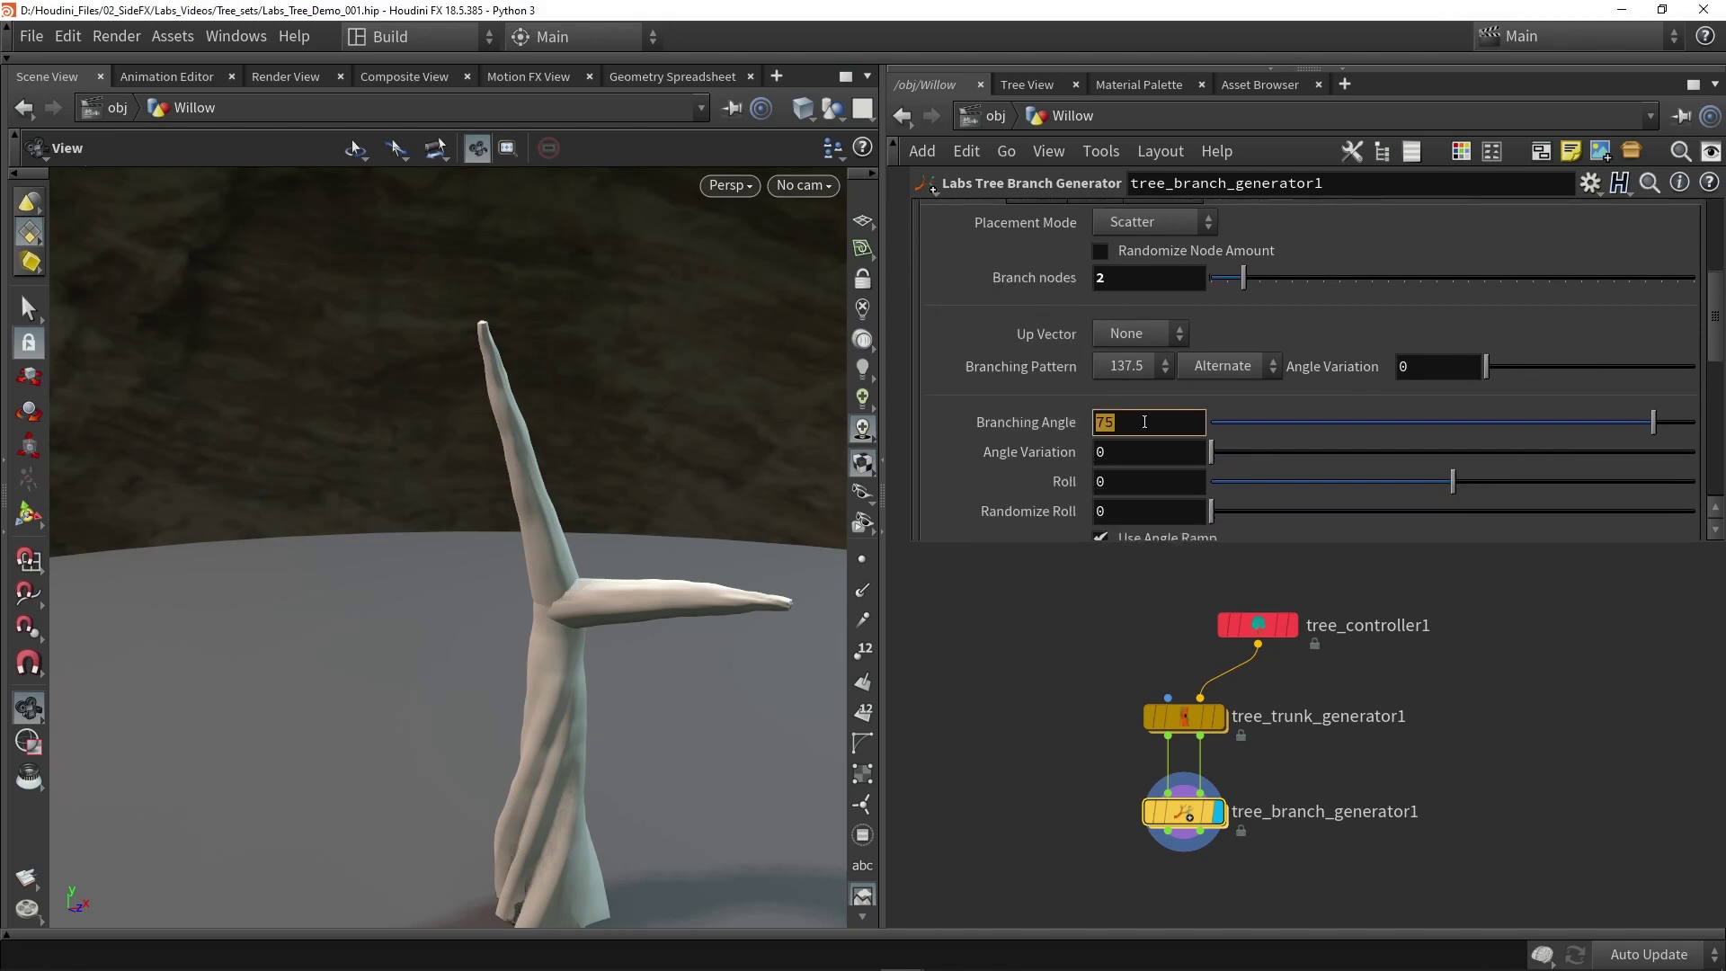
{"action": "key", "text": "Return"}
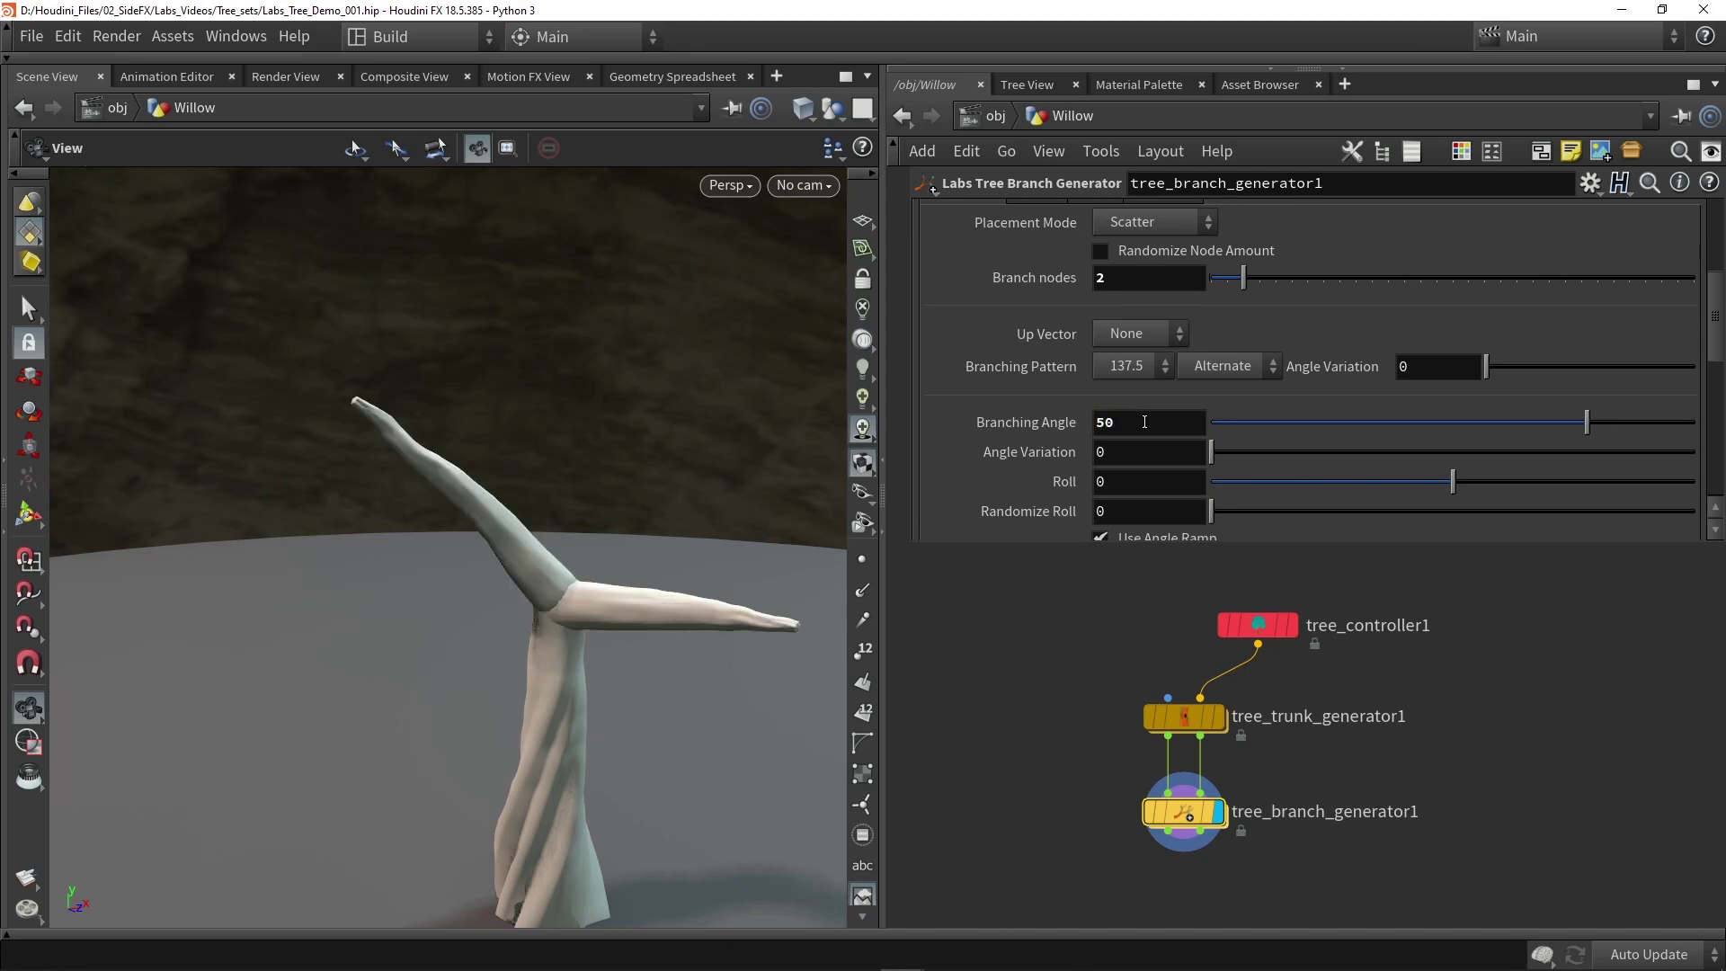
Turn off Use Angle Ramp and set Angle Variation to 7.
{"action": "scroll", "coordinate": [1144, 422], "scroll_direction": "down", "scroll_amount": 5}
{"action": "left_click_drag", "start_coordinate": [1211, 316], "coordinate": [1319, 325]}
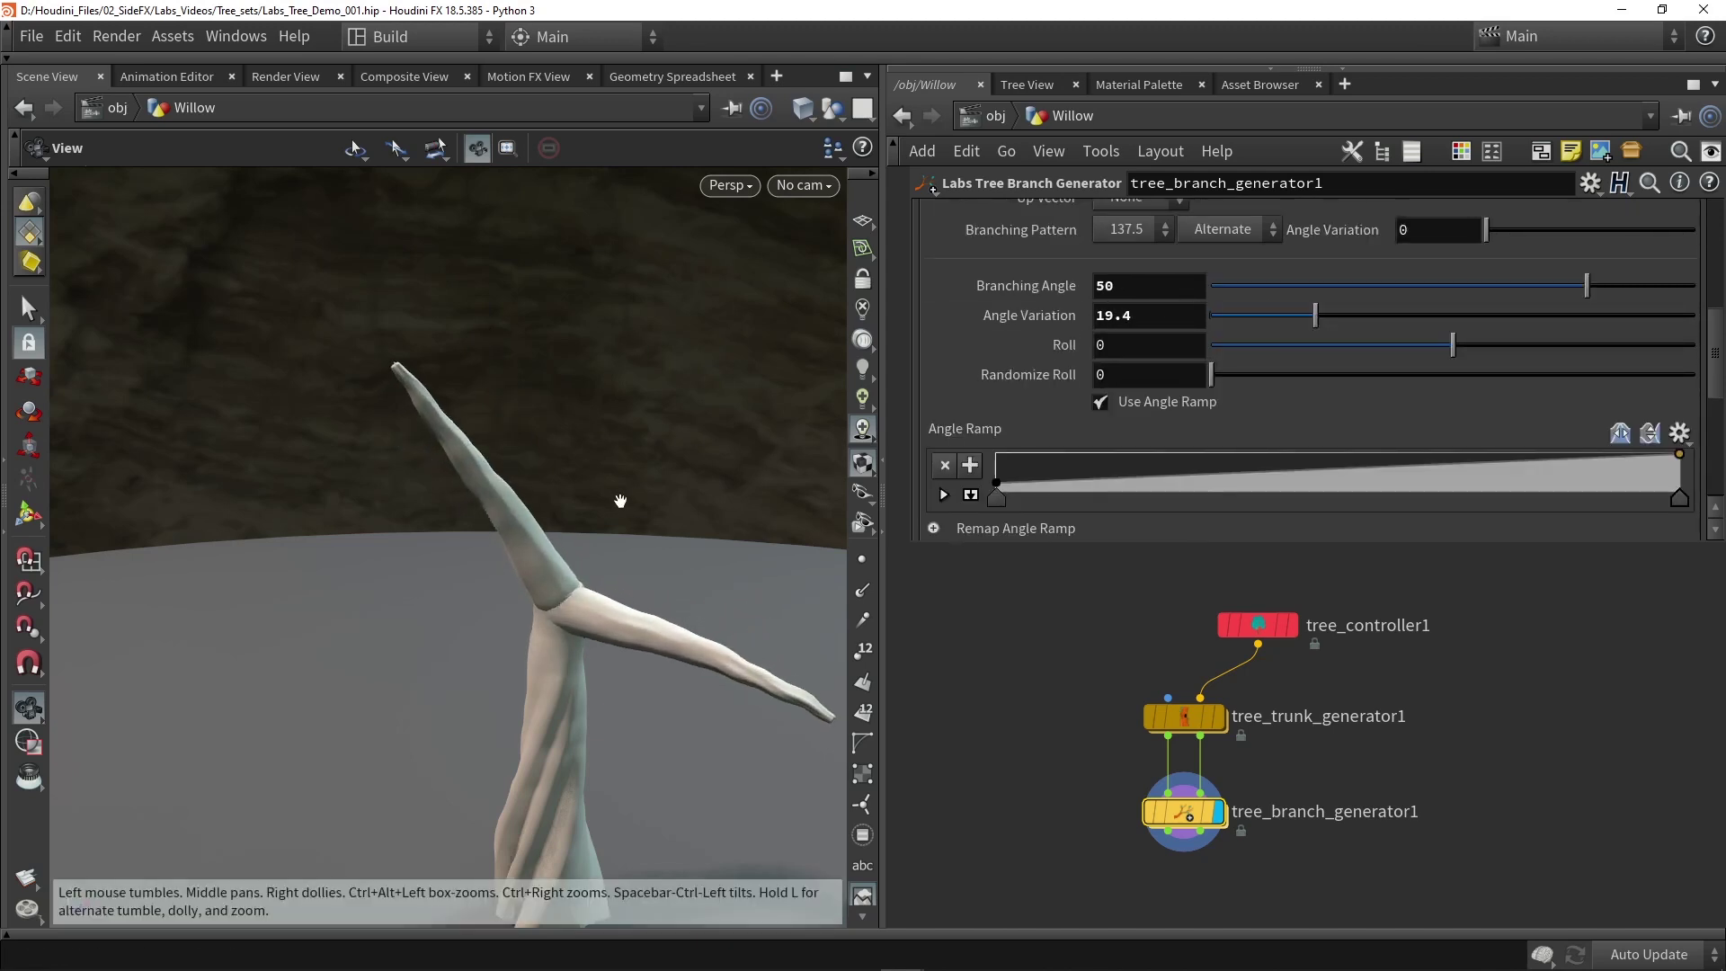
{"action": "left_click", "coordinate": [1157, 401]}
{"action": "mouse_move", "coordinate": [593, 585]}
{"action": "left_mouse_down"}
{"action": "mouse_move", "coordinate": [521, 609]}
{"action": "mouse_move", "coordinate": [620, 595]}
{"action": "left_mouse_up"}
{"action": "left_click_drag", "start_coordinate": [1319, 315], "coordinate": [1249, 316]}
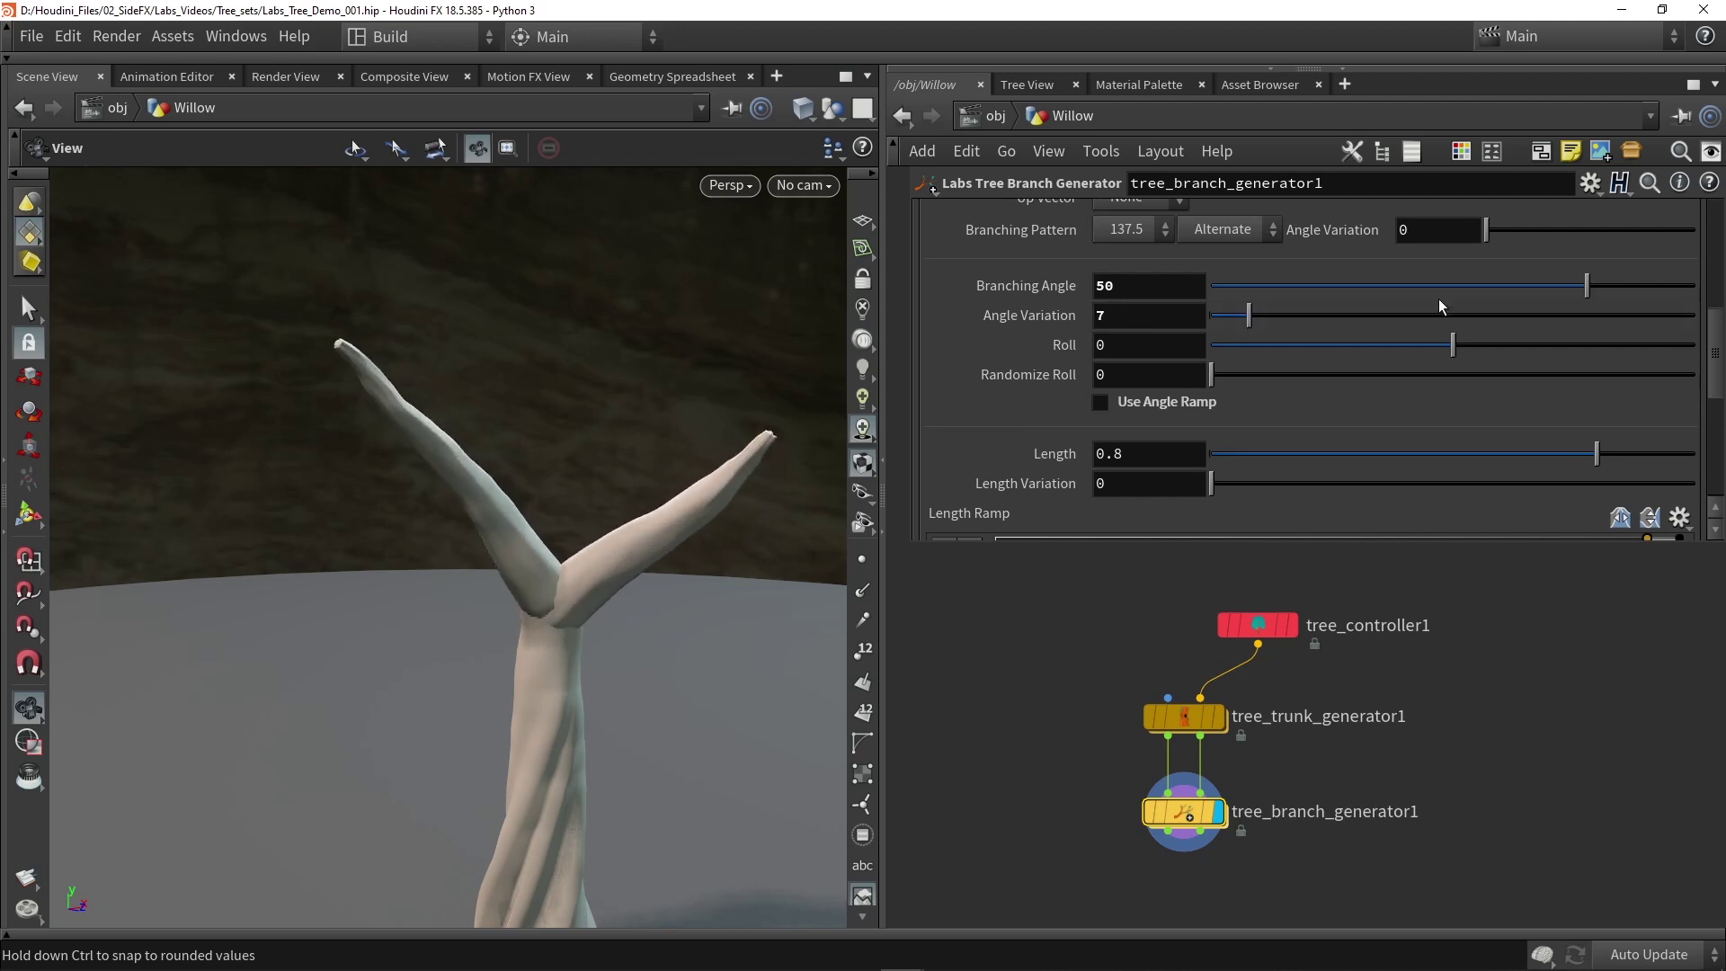
{"action": "left_click_drag", "start_coordinate": [1587, 284], "coordinate": [1623, 284]}
Raise the Branching Angle to 63.9 so the branches sweep upward into a Y.
{"action": "left_click_drag", "start_coordinate": [562, 637], "coordinate": [539, 617]}
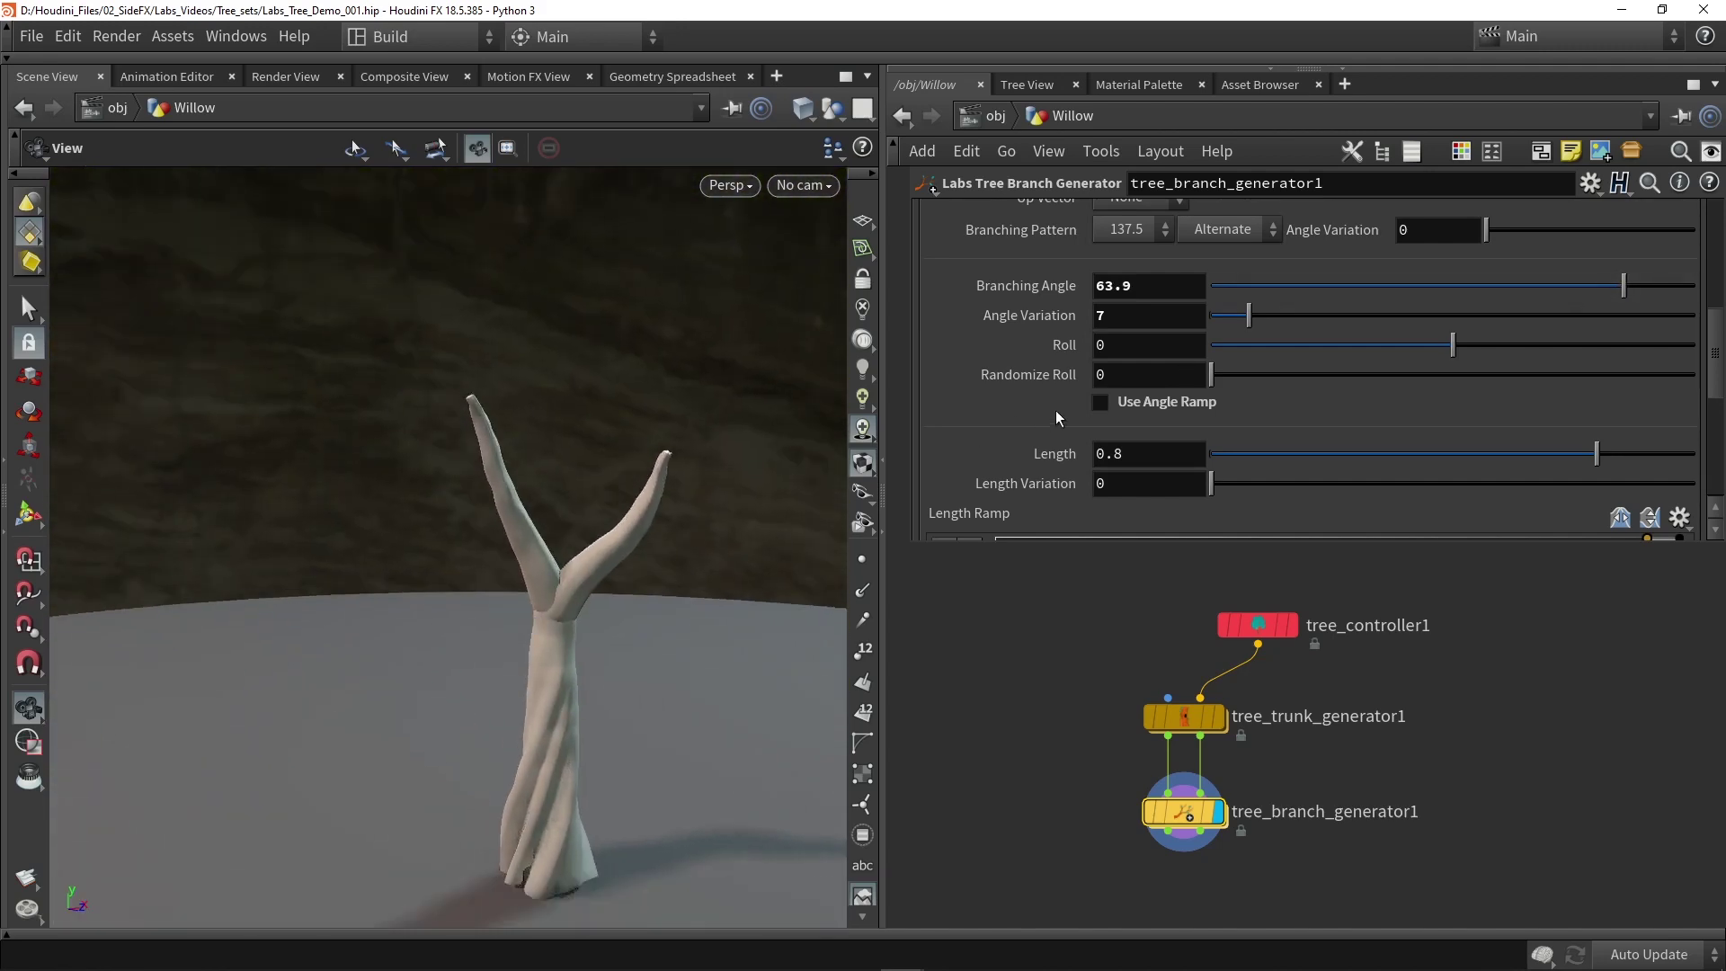
{"action": "scroll", "coordinate": [1055, 409], "scroll_direction": "up", "scroll_amount": 3}
{"action": "mouse_move", "coordinate": [1238, 278]}
{"action": "left_mouse_down"}
{"action": "mouse_move", "coordinate": [1308, 279]}
{"action": "mouse_move", "coordinate": [1233, 288]}
{"action": "mouse_move", "coordinate": [1247, 293]}
{"action": "left_mouse_up"}
{"action": "left_click_drag", "start_coordinate": [542, 664], "coordinate": [533, 642]}
{"action": "scroll", "coordinate": [536, 645], "scroll_direction": "up", "scroll_amount": 1}
{"action": "scroll", "coordinate": [1049, 388], "scroll_direction": "down", "scroll_amount": 4}
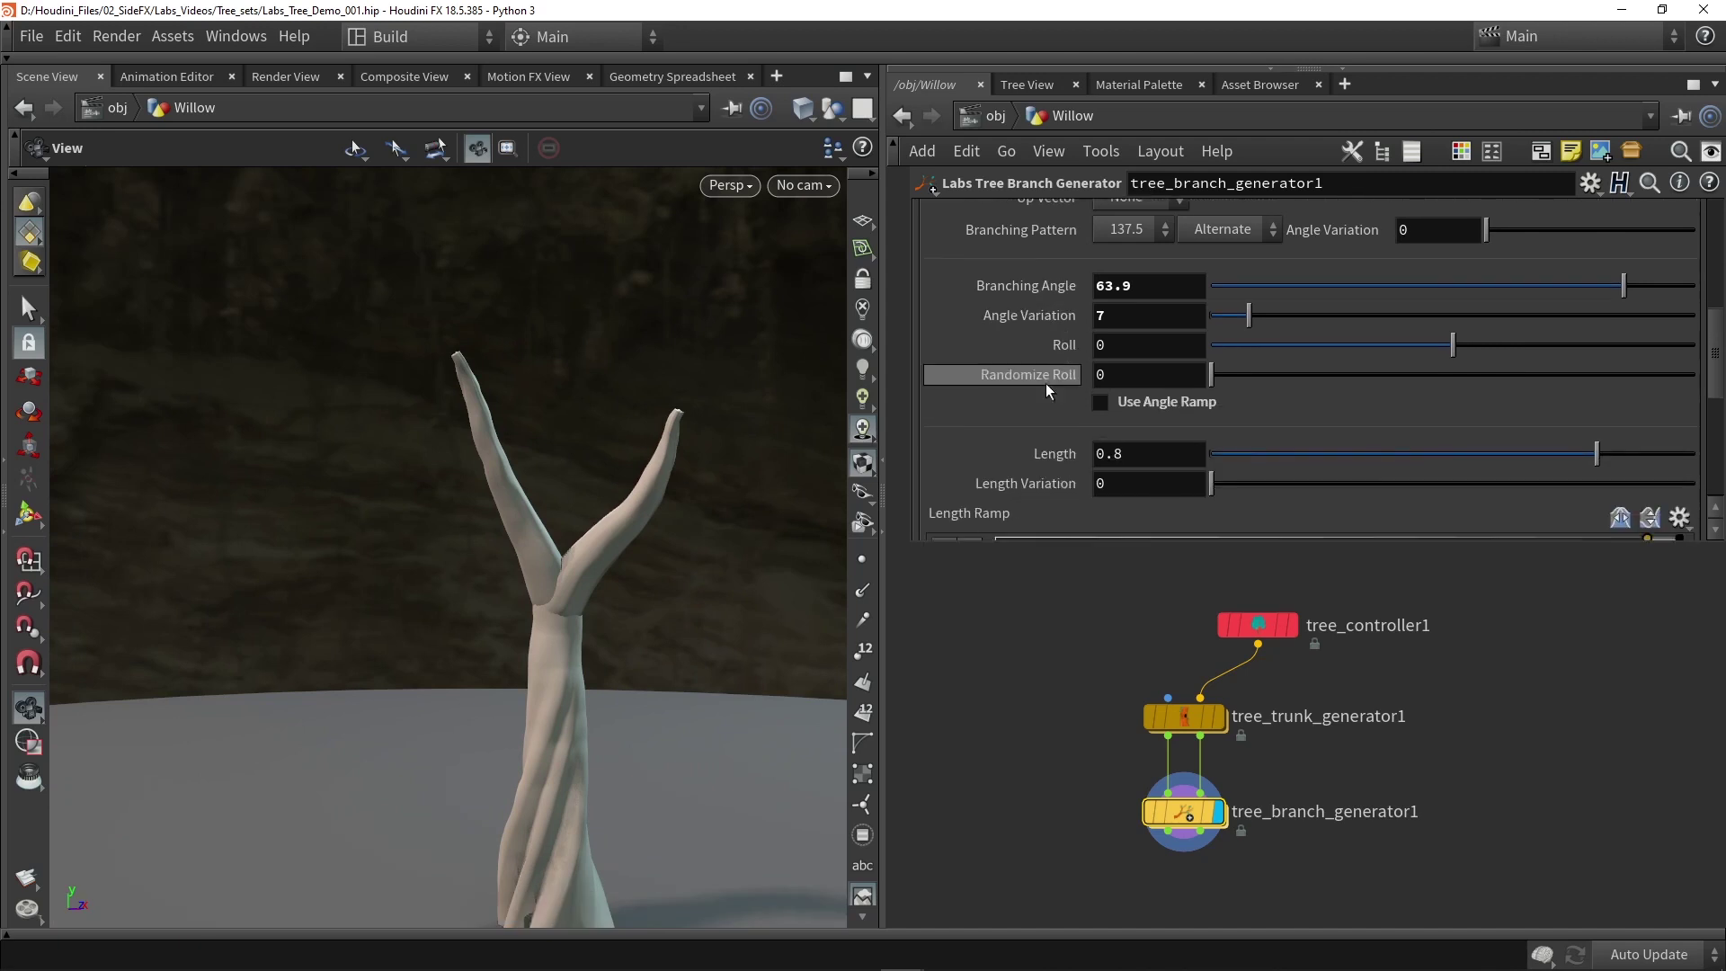
Set the branch Length to 0.86 and add some Length Variation.
{"action": "left_click", "coordinate": [1171, 373]}
{"action": "key", "text": "Return"}
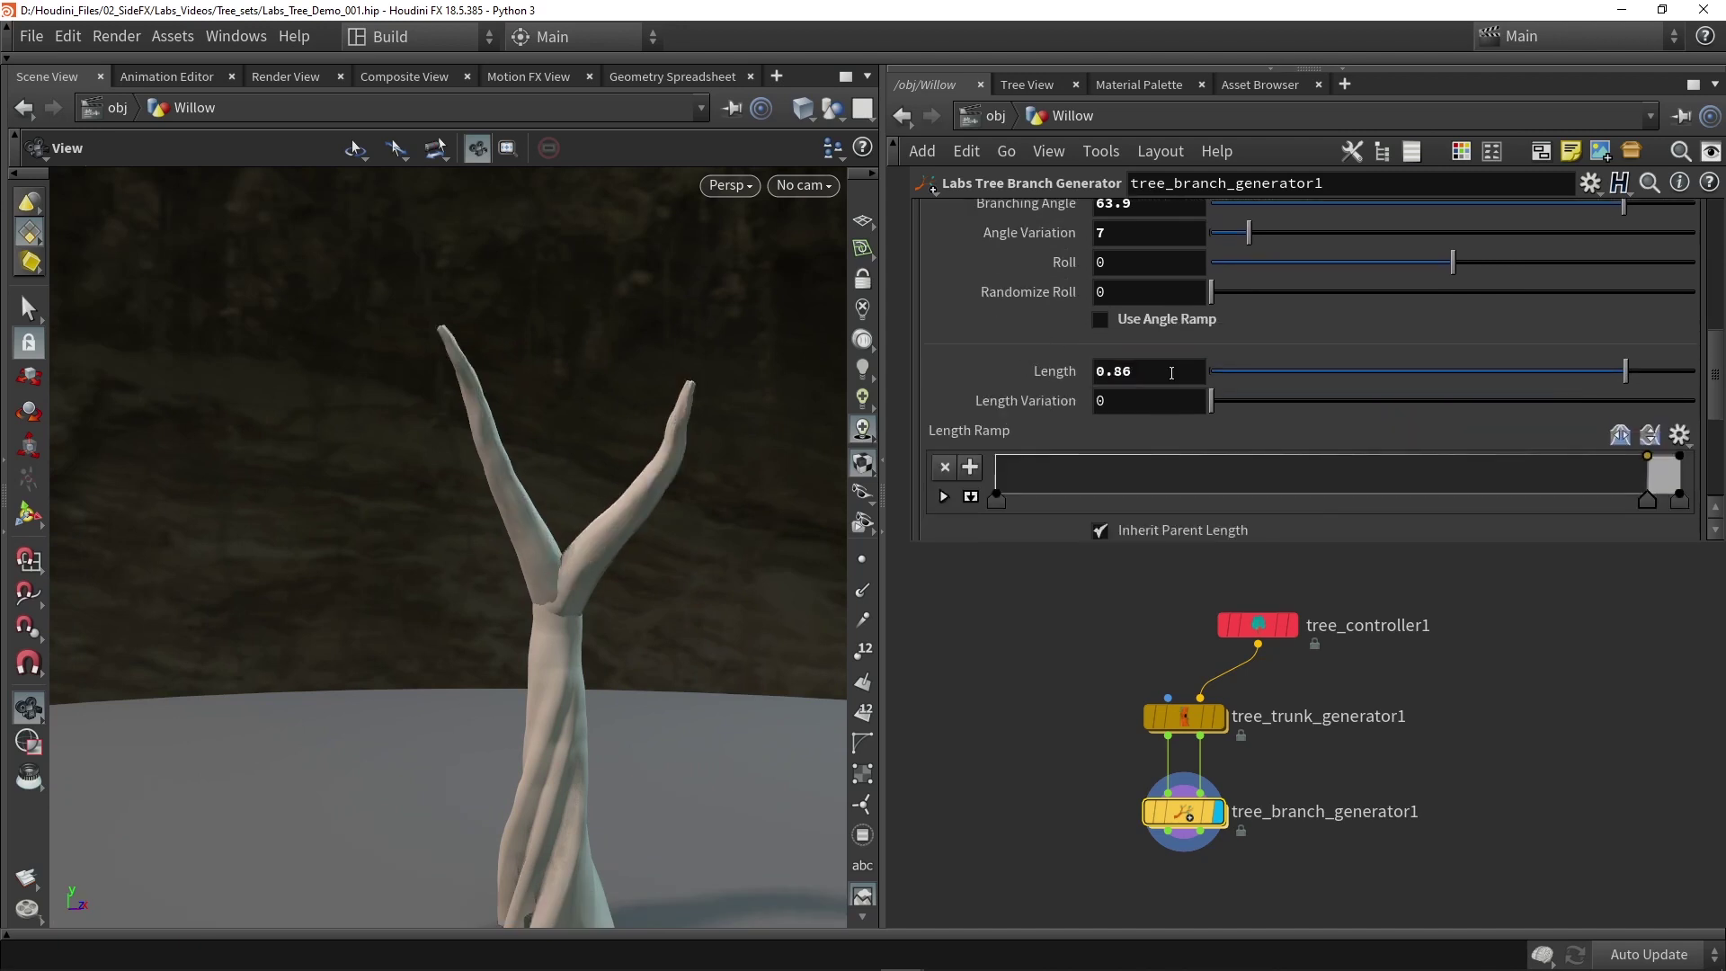
{"action": "left_click_drag", "start_coordinate": [1213, 401], "coordinate": [1133, 405]}
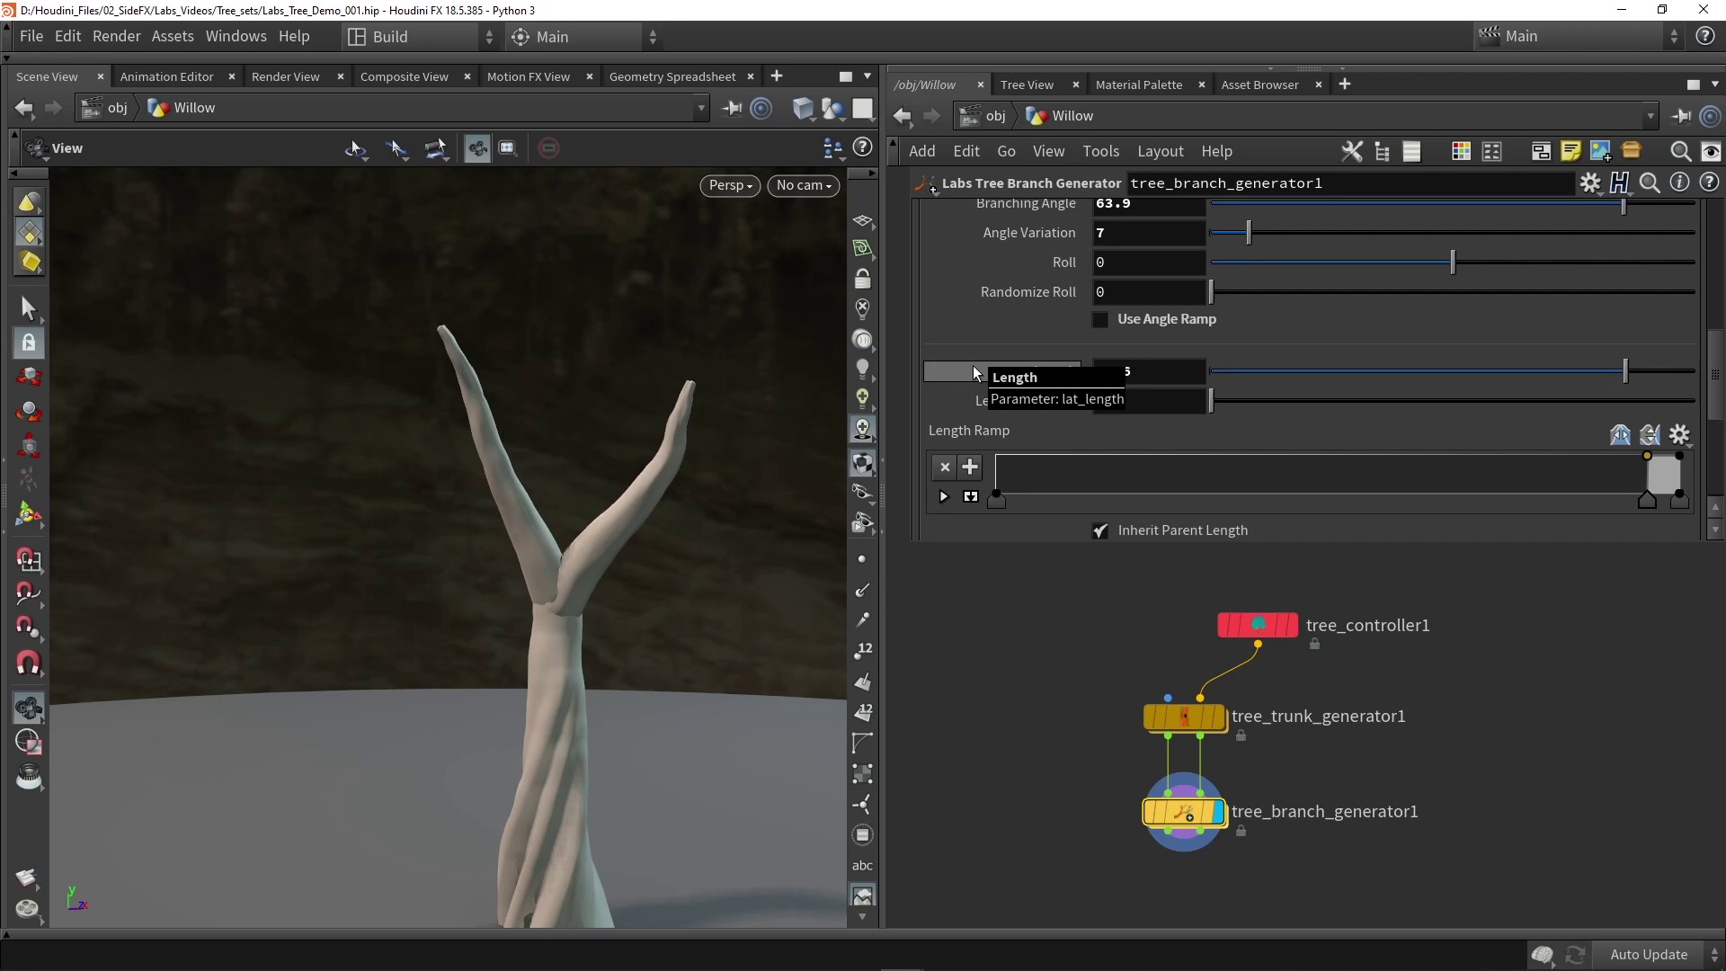
Raise the right end of the radius Falloff Ramp so both Y branches stay thick to their tips.
{"action": "scroll", "coordinate": [975, 405], "scroll_direction": "up", "scroll_amount": 10}
{"action": "scroll", "coordinate": [963, 428], "scroll_direction": "down", "scroll_amount": 3}
{"action": "scroll", "coordinate": [1055, 455], "scroll_direction": "up", "scroll_amount": 3}
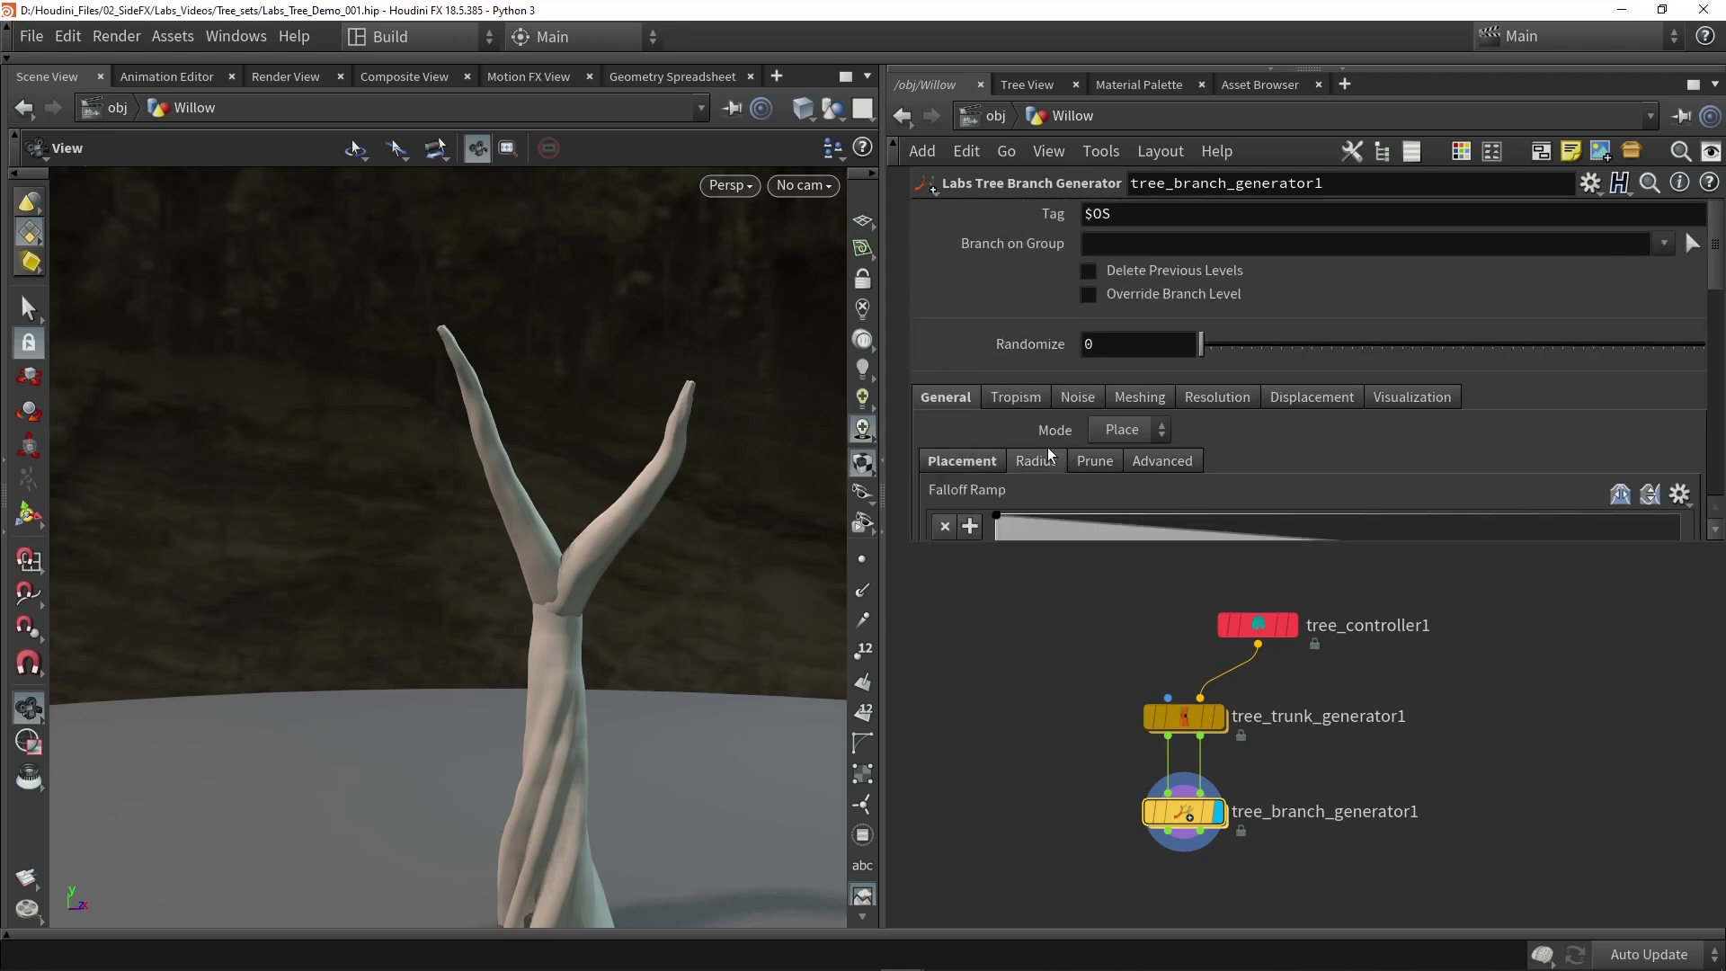
{"action": "scroll", "coordinate": [1079, 431], "scroll_direction": "down", "scroll_amount": 3}
{"action": "left_click_drag", "start_coordinate": [1679, 402], "coordinate": [1677, 376]}
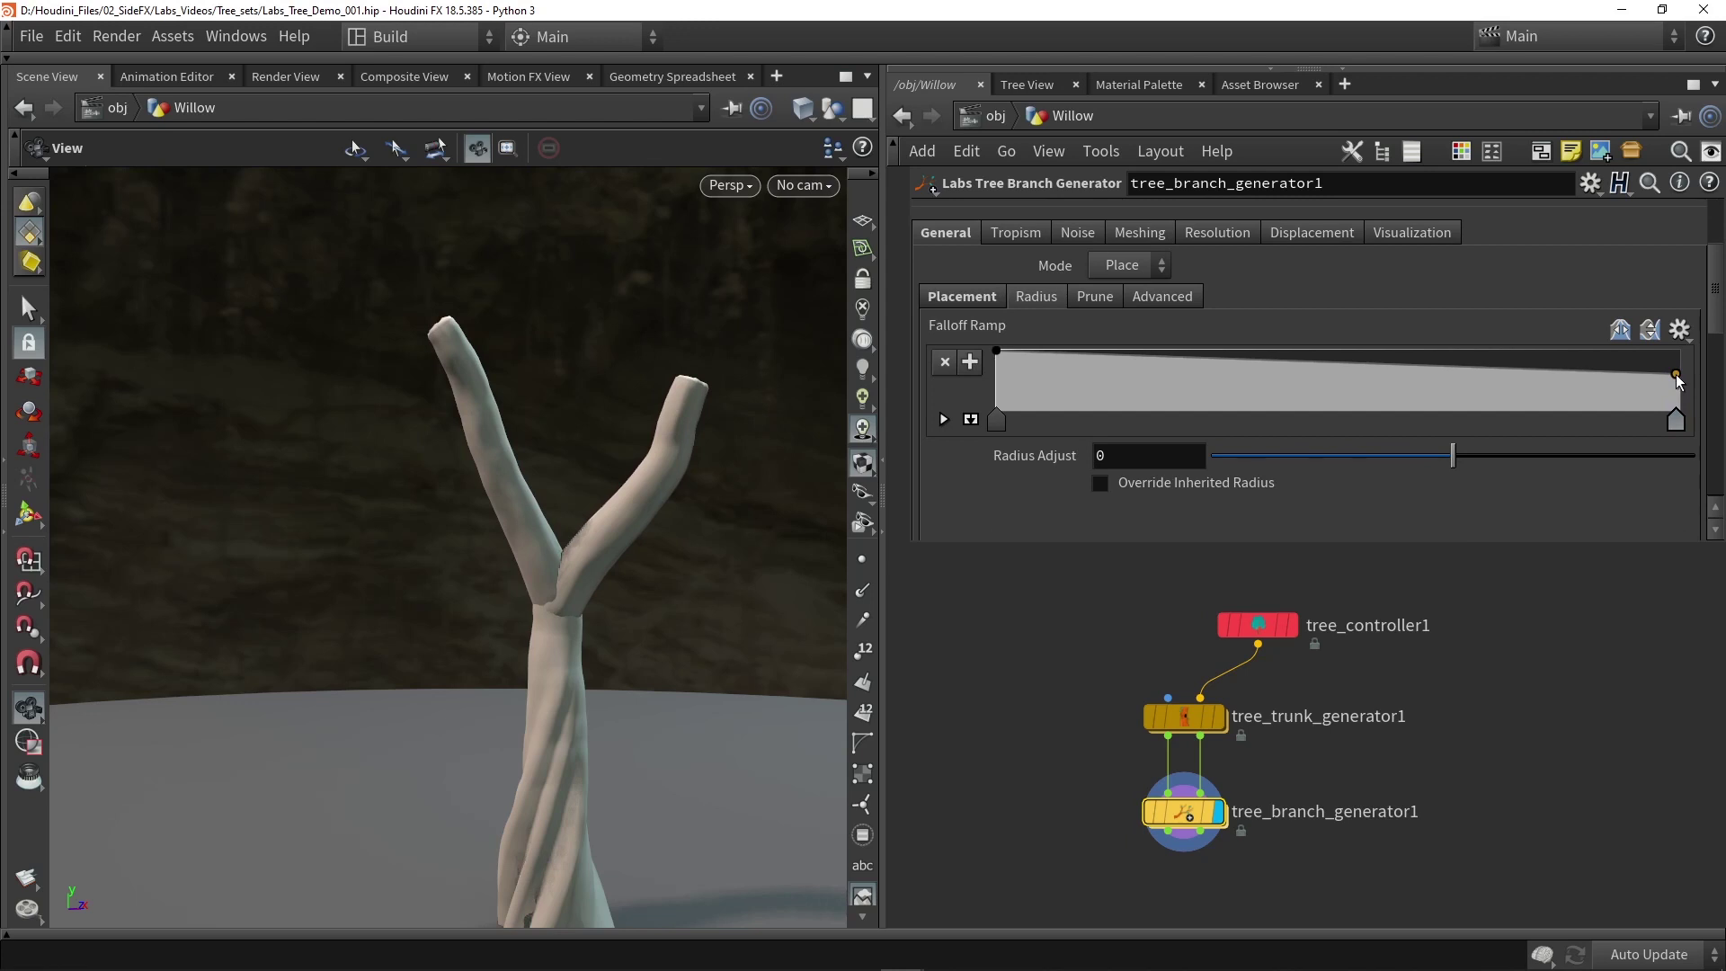
{"action": "left_click_drag", "start_coordinate": [636, 606], "coordinate": [532, 637]}
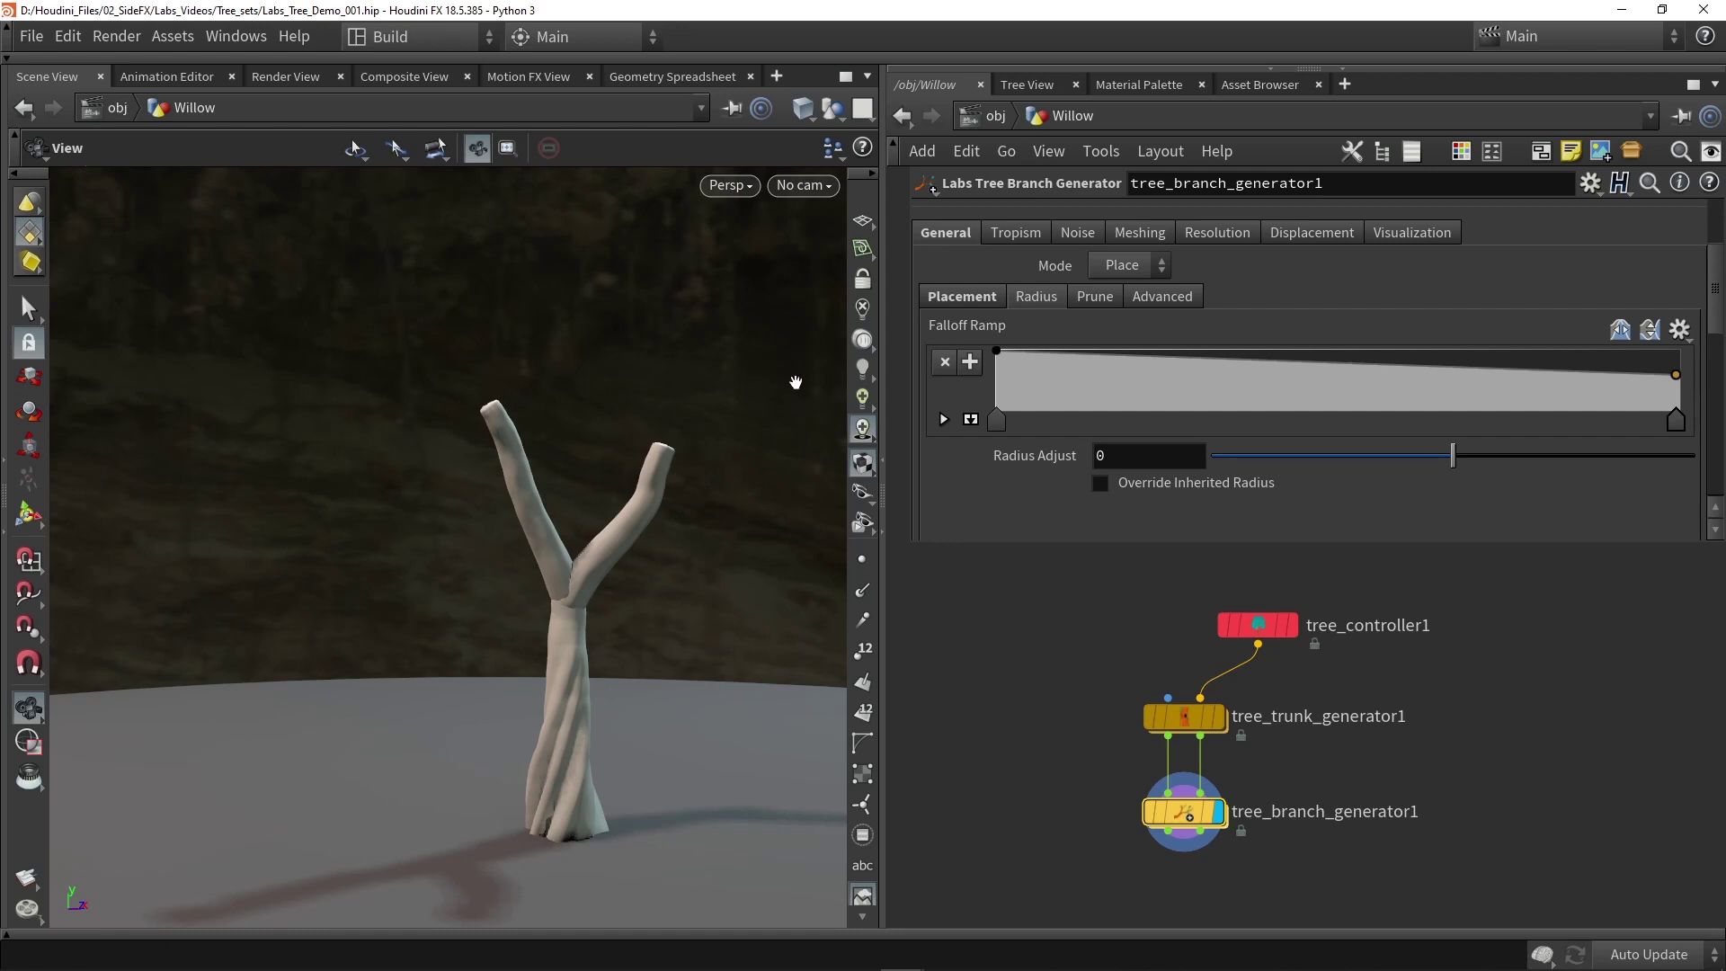
{"action": "left_click_drag", "start_coordinate": [540, 504], "coordinate": [543, 517]}
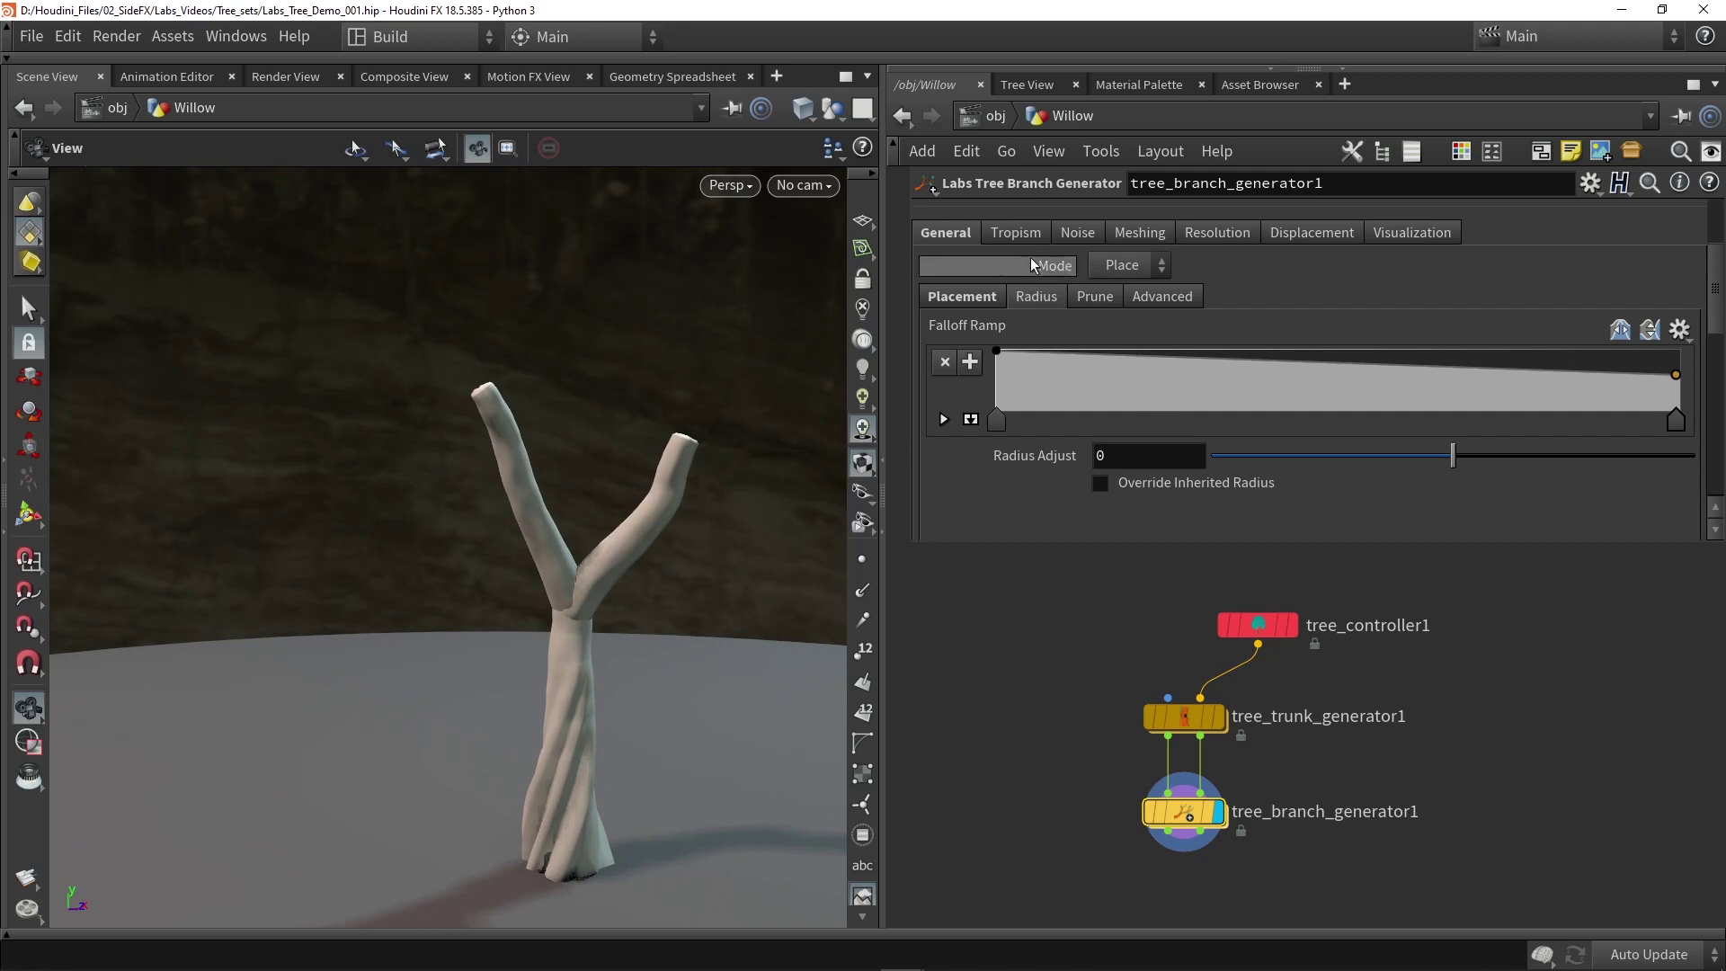
Override the branch tropism with Gravitropism enabled at strength 0.426 so the branches bend upward.
{"action": "left_click", "coordinate": [1025, 235]}
{"action": "left_click", "coordinate": [1117, 267]}
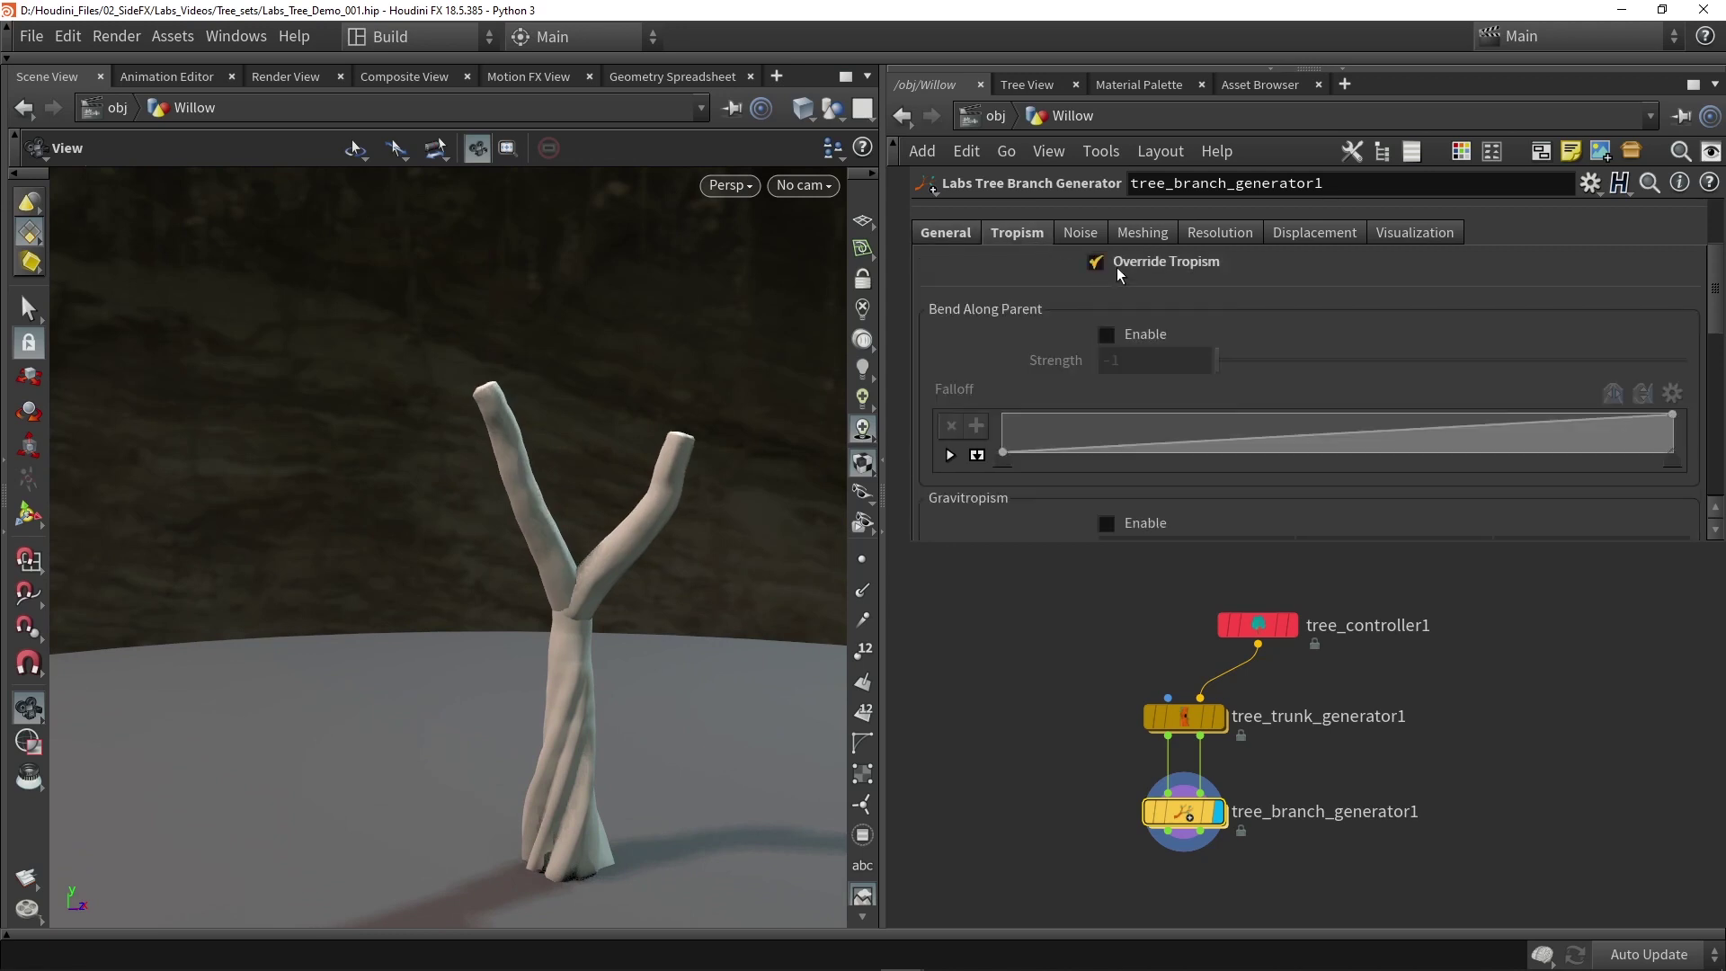
{"action": "scroll", "coordinate": [1105, 313], "scroll_direction": "down", "scroll_amount": 3}
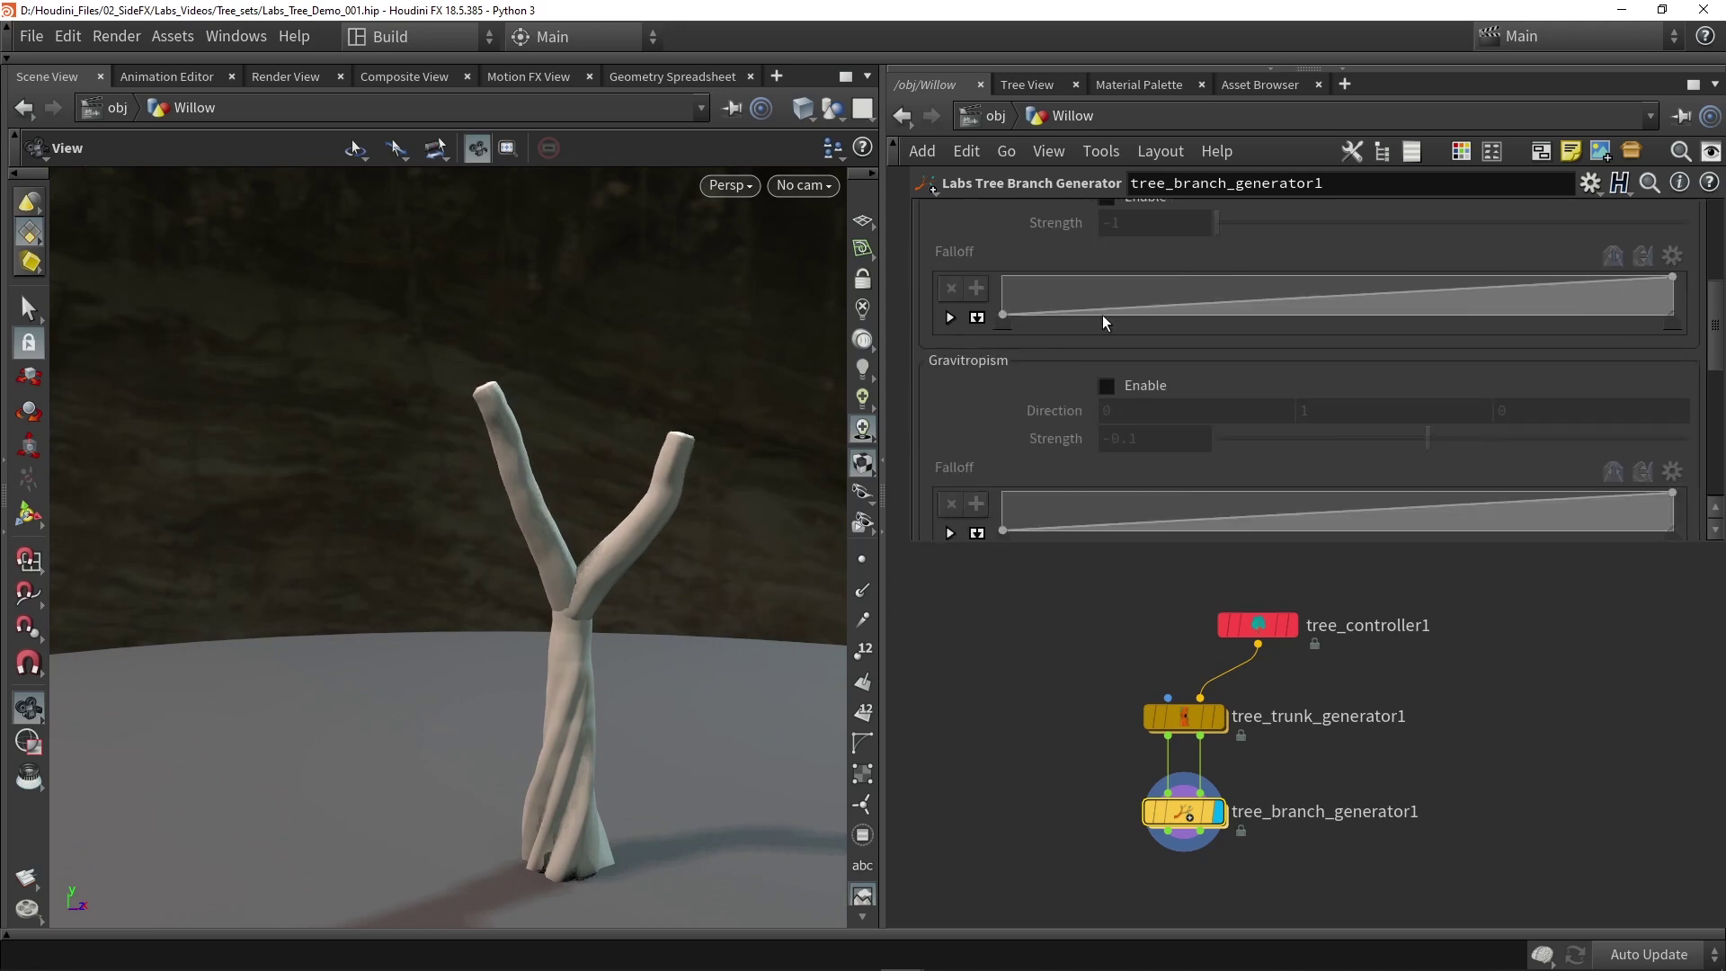
{"action": "left_click", "coordinate": [1109, 385]}
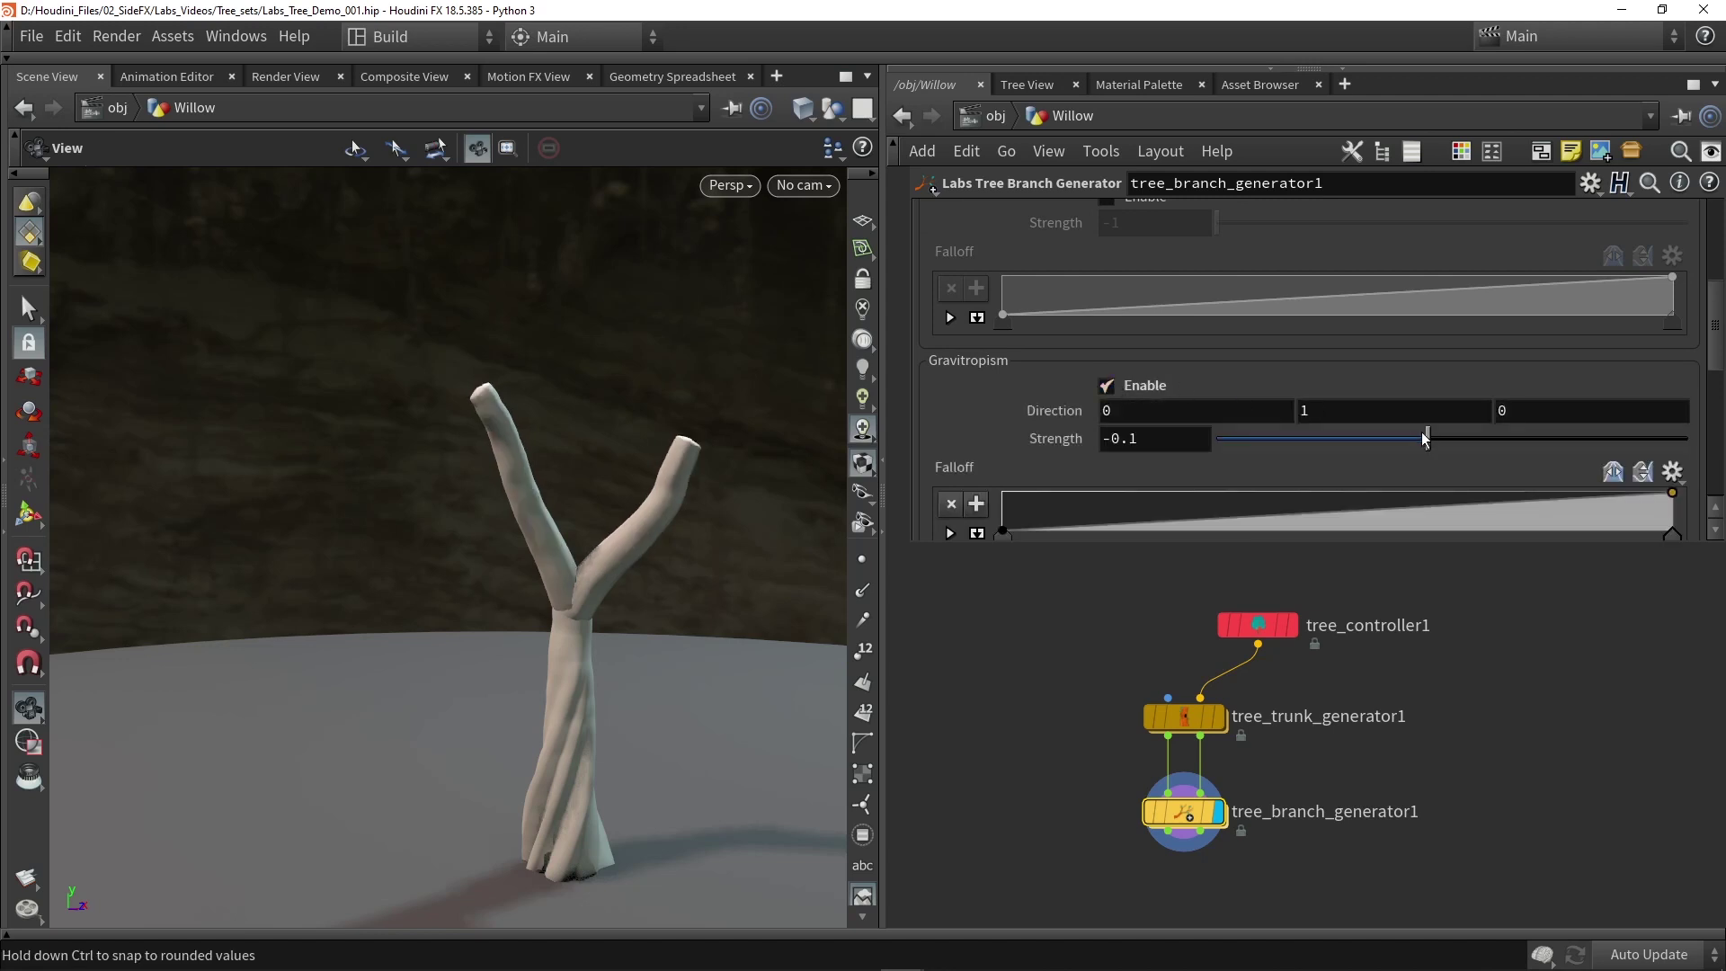
{"action": "left_click_drag", "start_coordinate": [1389, 438], "coordinate": [1552, 438]}
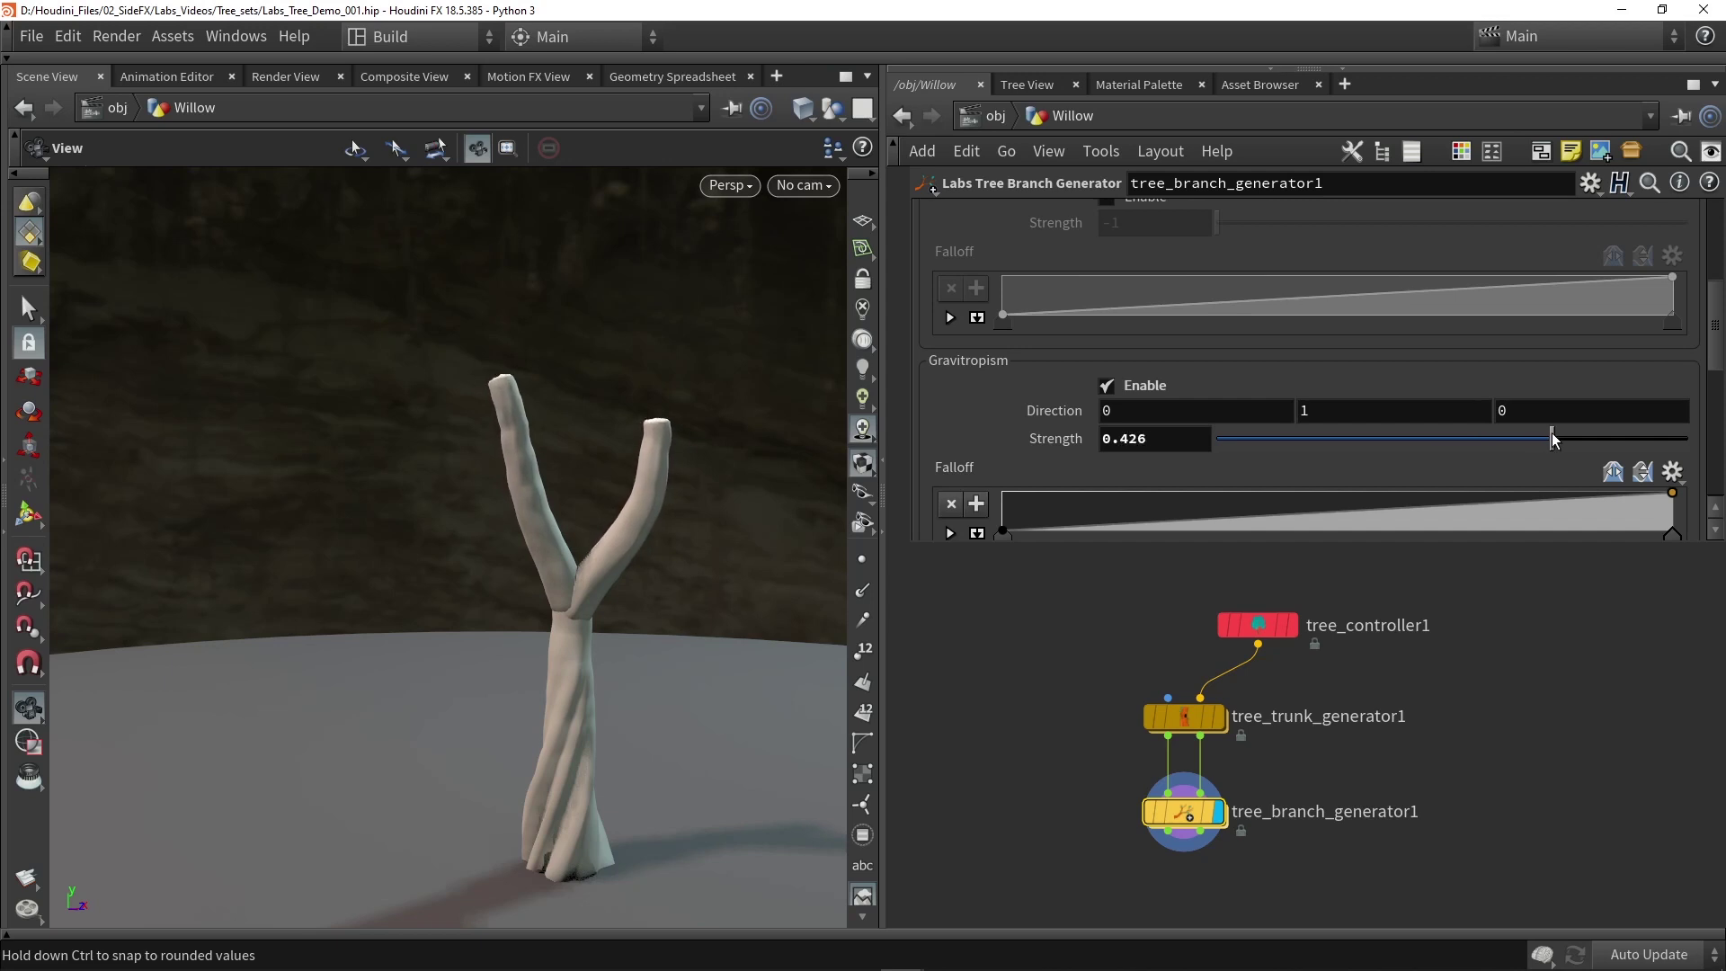
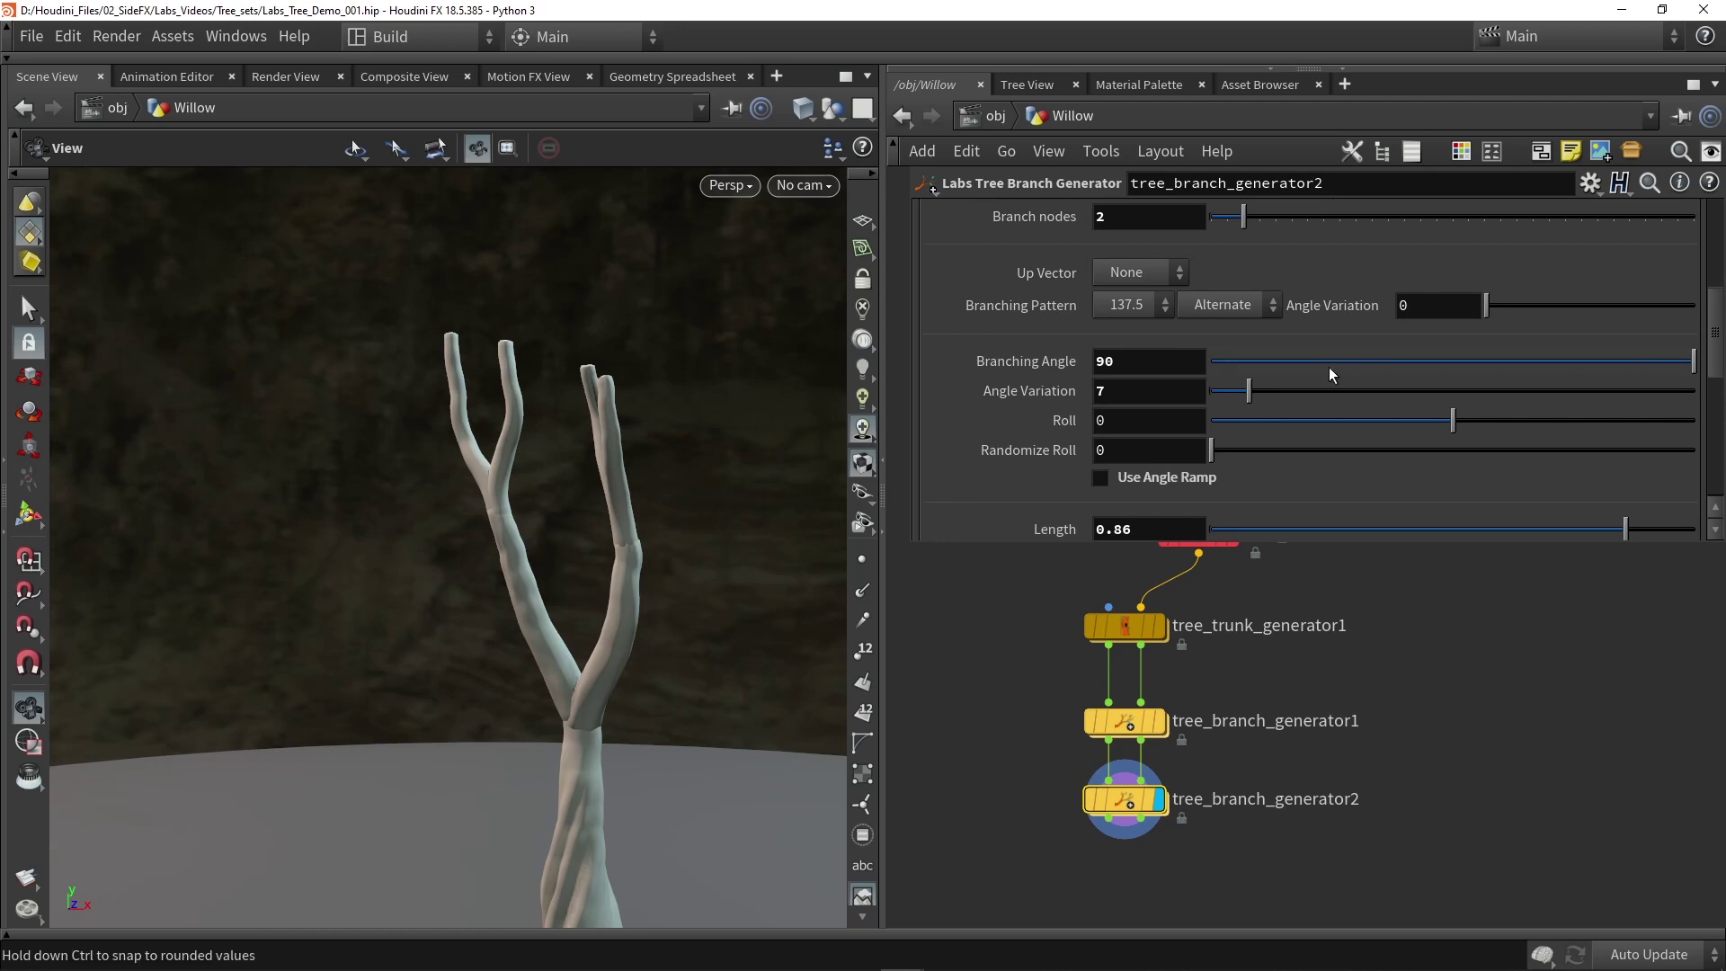
Give the second branch level an angle variation of 9.7 and enable Use Angle Ramp.
{"action": "left_click", "coordinate": [1188, 392]}
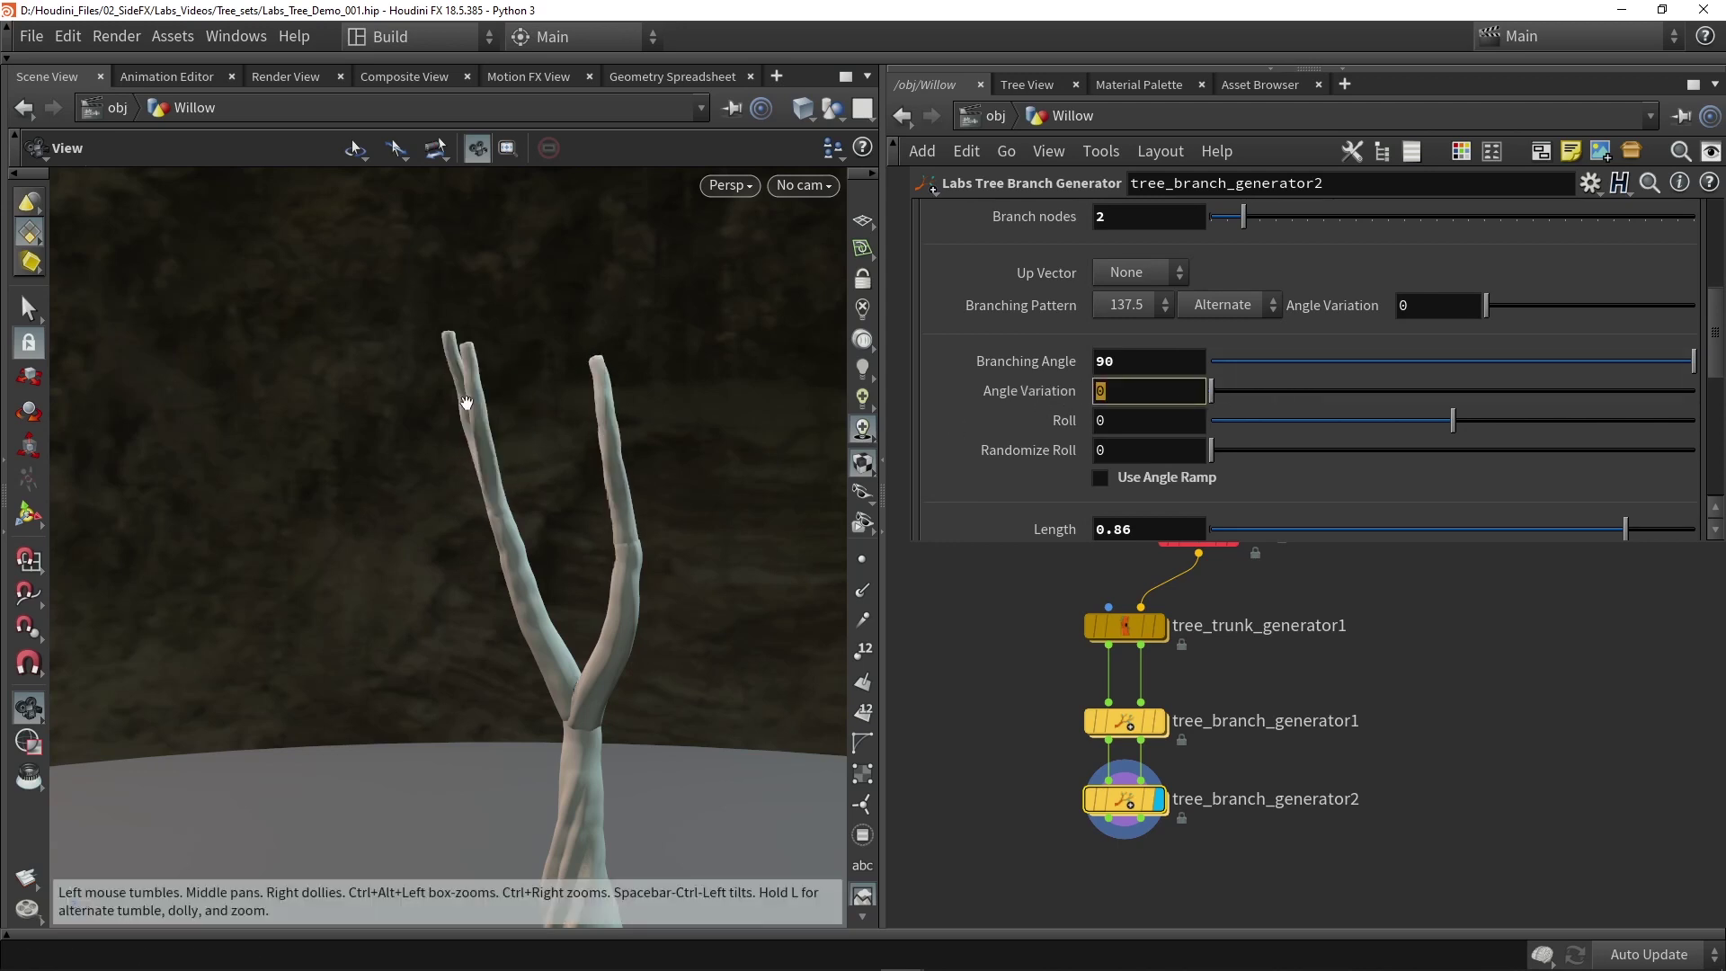
{"action": "left_click_drag", "start_coordinate": [1222, 390], "coordinate": [1185, 390]}
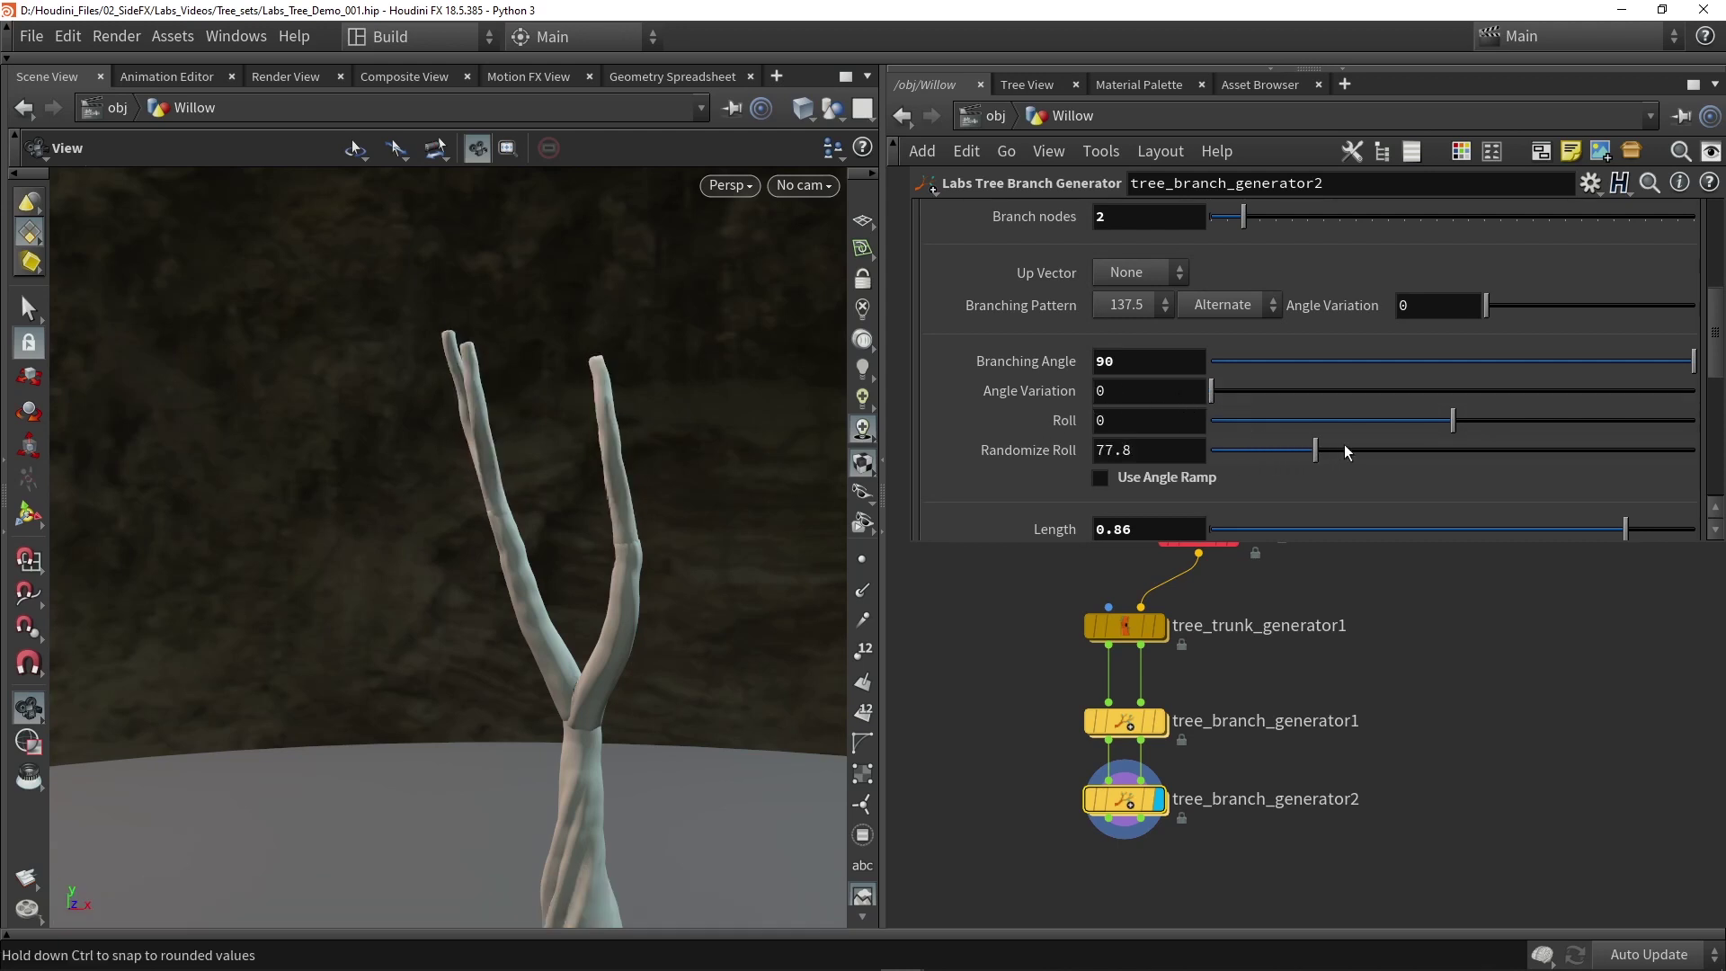
{"action": "left_click_drag", "start_coordinate": [1254, 392], "coordinate": [1244, 395]}
{"action": "left_click", "coordinate": [1176, 477]}
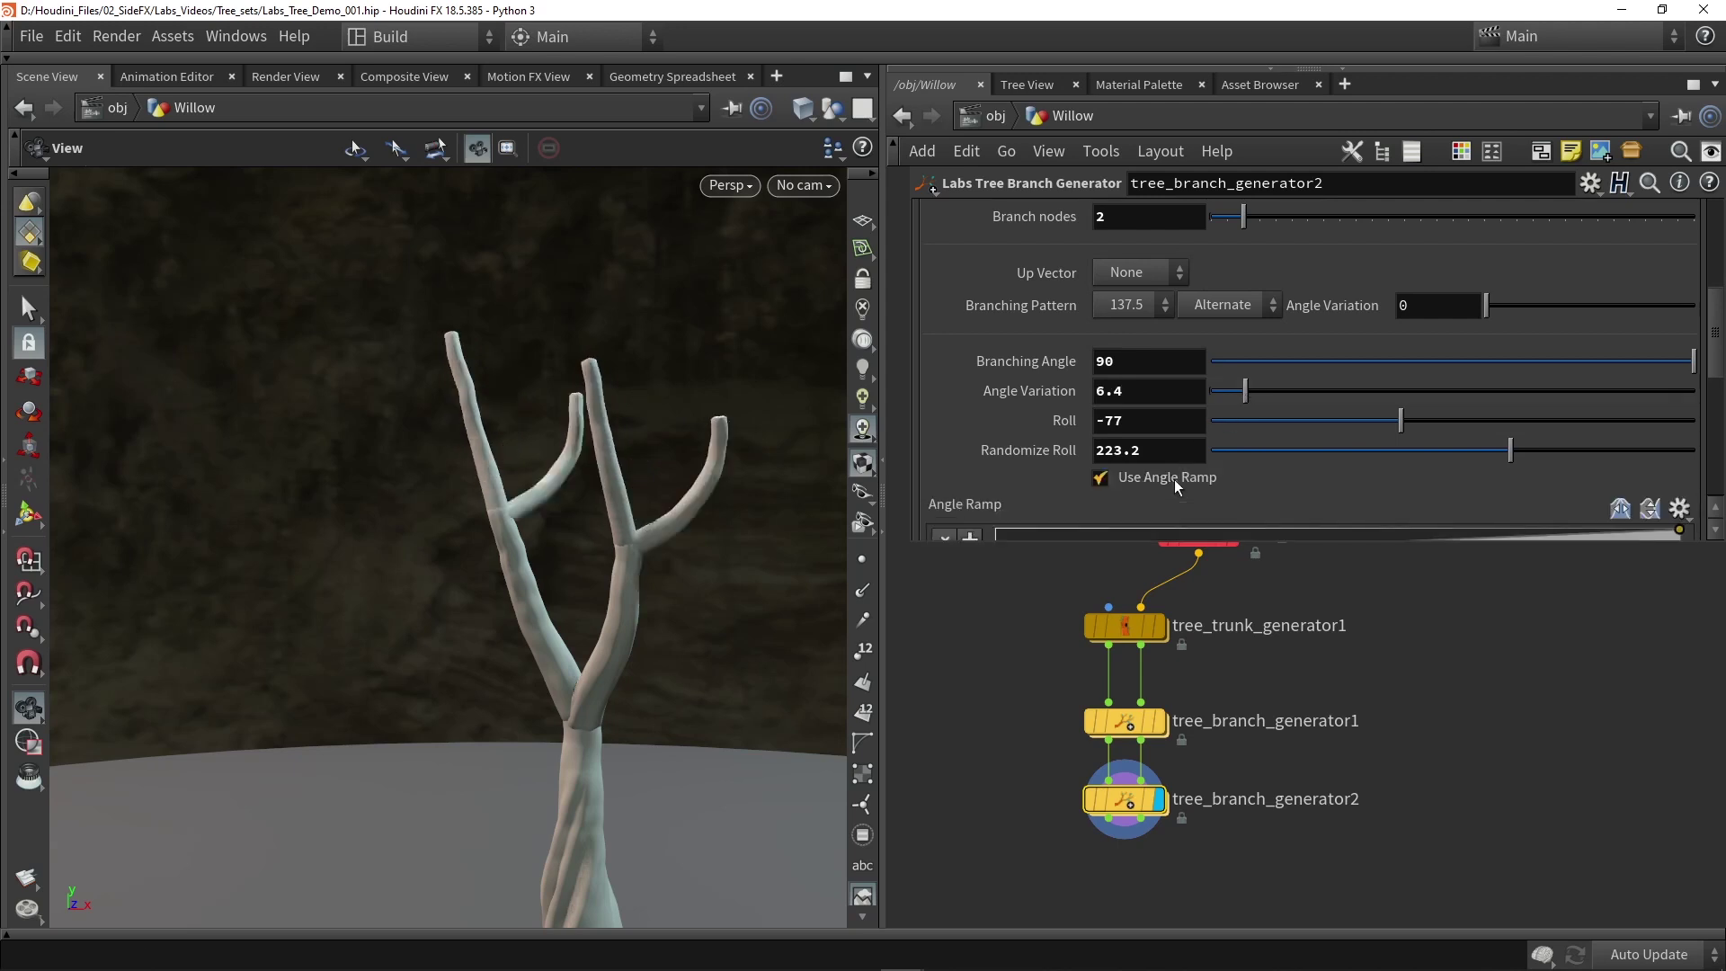
{"action": "mouse_move", "coordinate": [605, 468]}
{"action": "left_mouse_down"}
{"action": "mouse_move", "coordinate": [539, 470]}
{"action": "mouse_move", "coordinate": [600, 476]}
{"action": "left_mouse_up"}
Max Randomize Roll at 360 and drag the angle ramp's left point to the top.
{"action": "left_click_drag", "start_coordinate": [1512, 450], "coordinate": [1699, 449]}
{"action": "left_click_drag", "start_coordinate": [1400, 420], "coordinate": [1460, 422]}
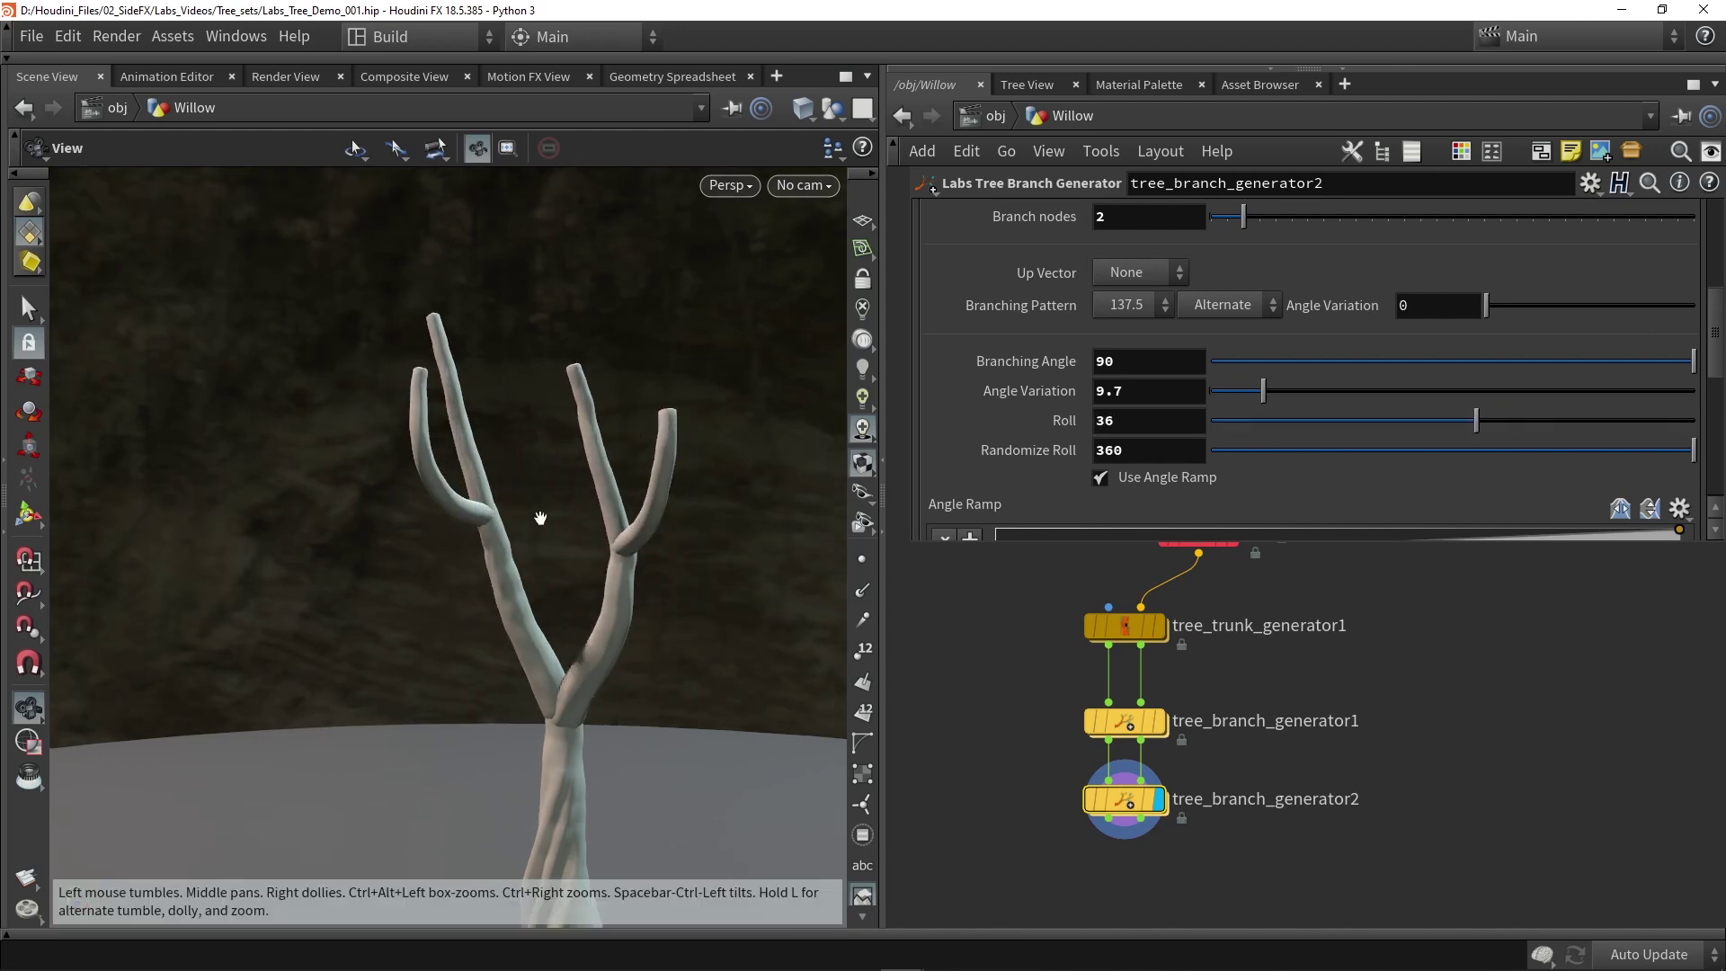
{"action": "left_click_drag", "start_coordinate": [539, 516], "coordinate": [524, 521]}
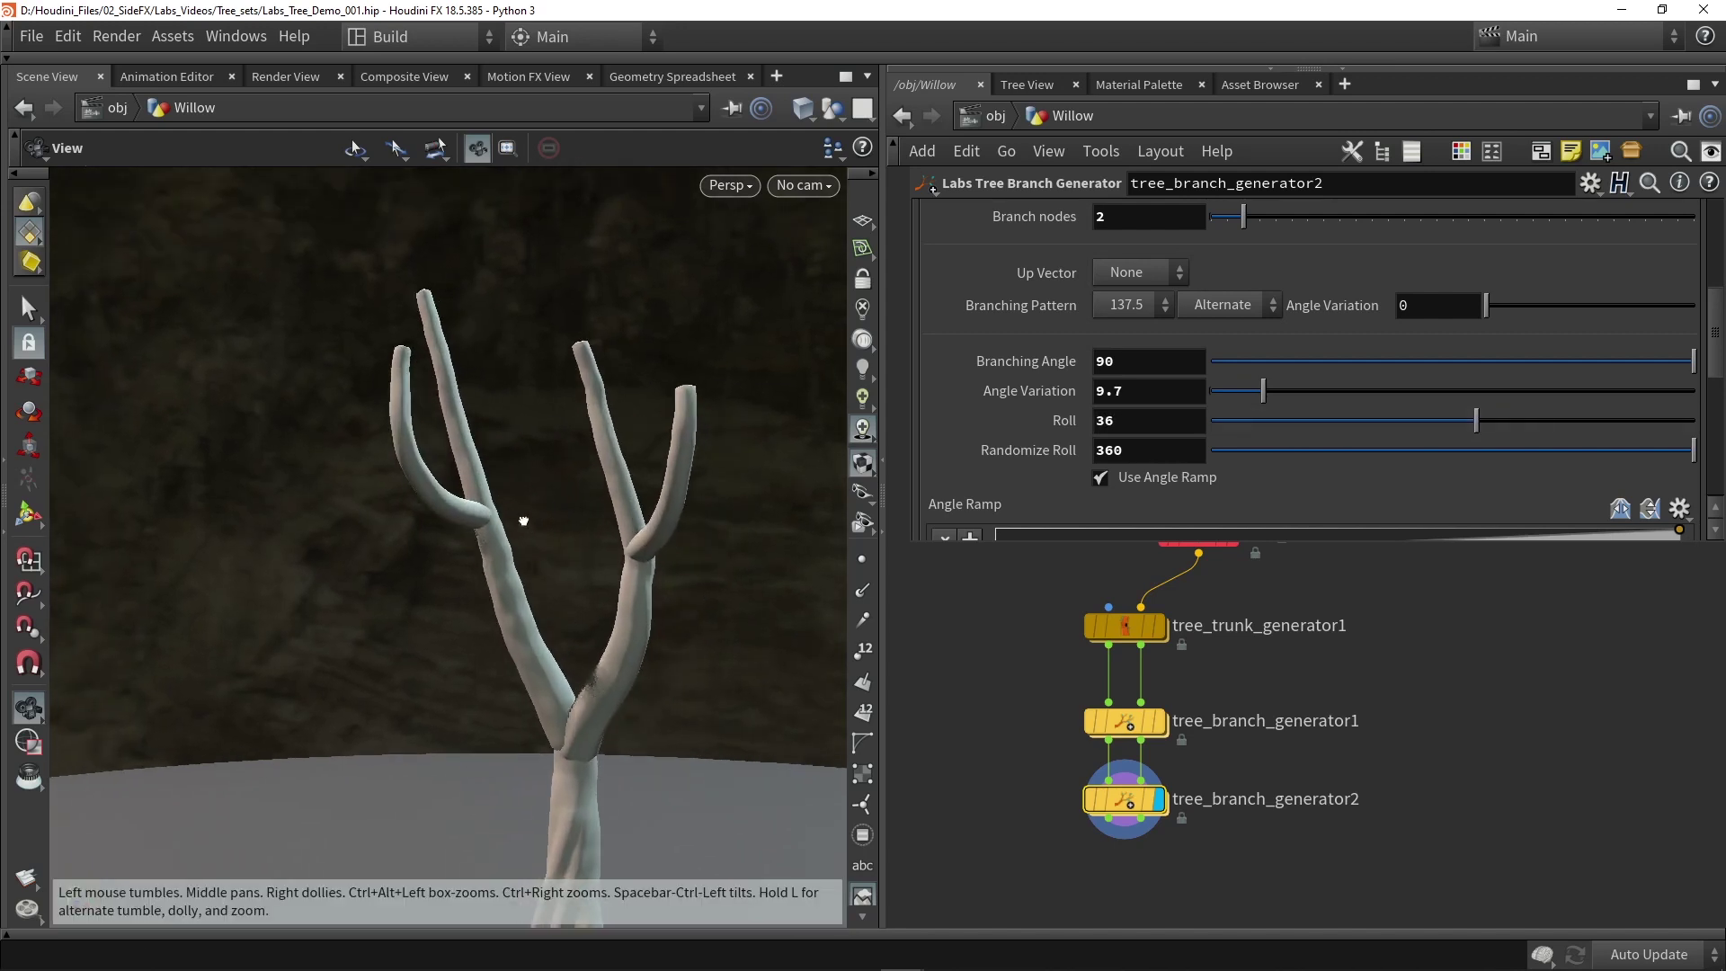
{"action": "scroll", "coordinate": [1157, 397], "scroll_direction": "down", "scroll_amount": 3}
{"action": "left_click_drag", "start_coordinate": [998, 392], "coordinate": [996, 379]}
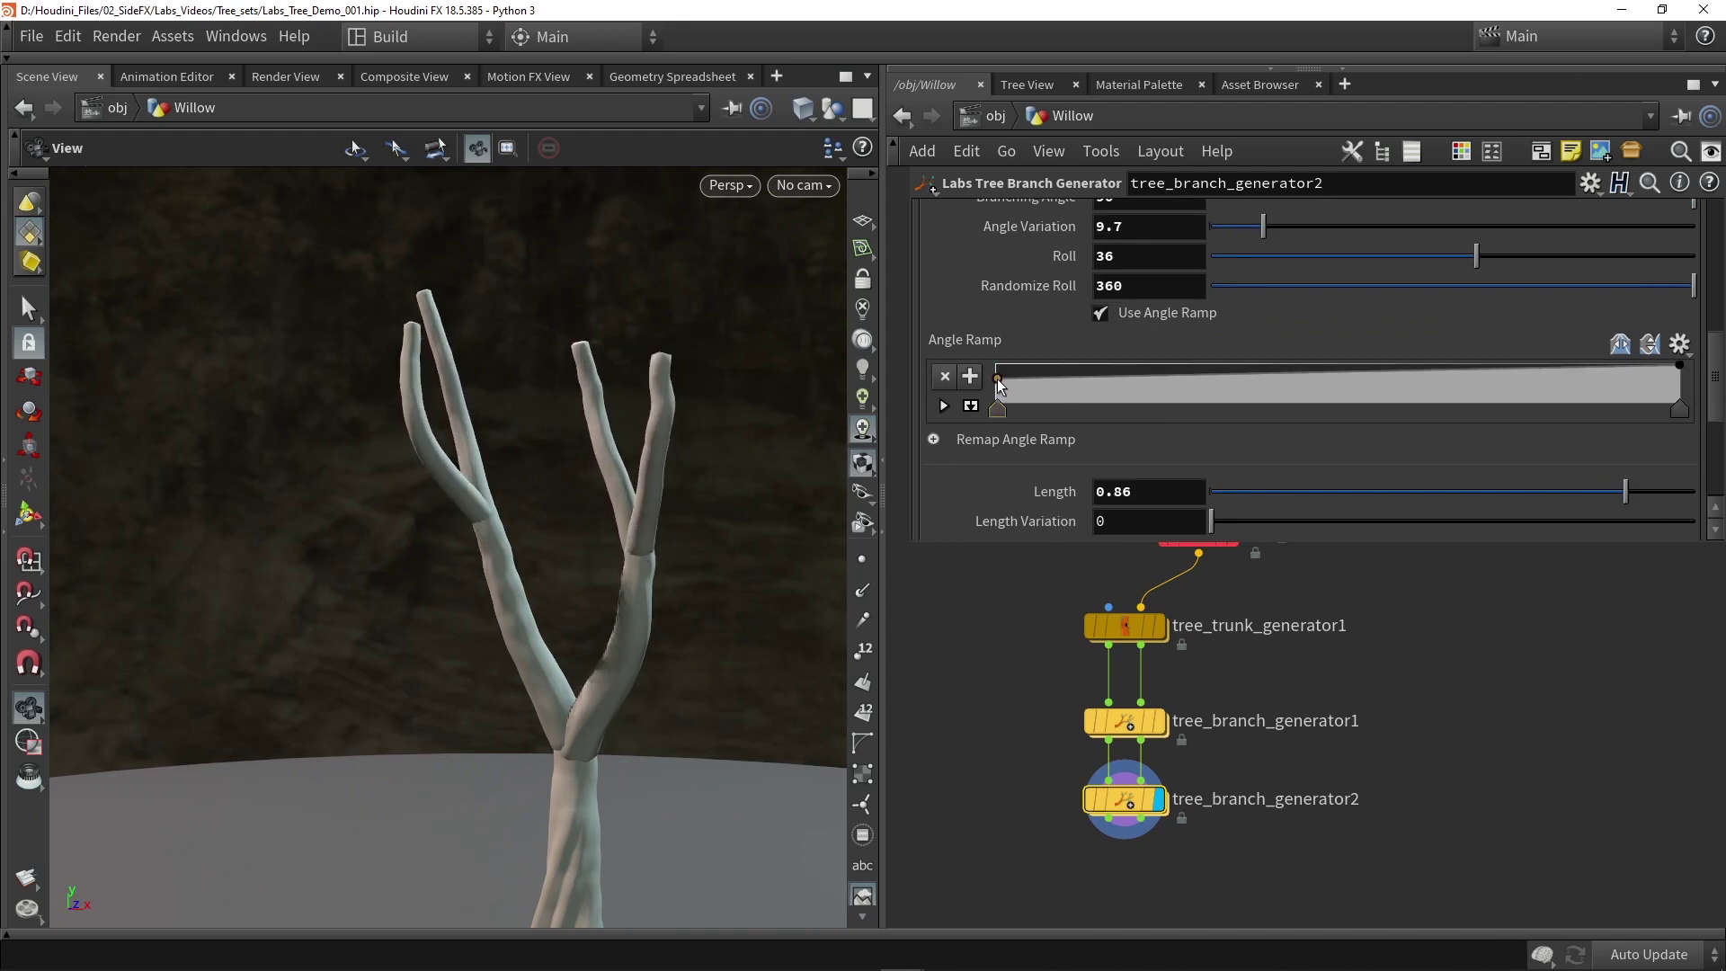
Set second-level Length to 0.923, step the Length Ramp at the middle, and uncheck Override Tropism.
{"action": "scroll", "coordinate": [1619, 409], "scroll_direction": "down", "scroll_amount": 2}
{"action": "left_click_drag", "start_coordinate": [1626, 408], "coordinate": [1656, 411]}
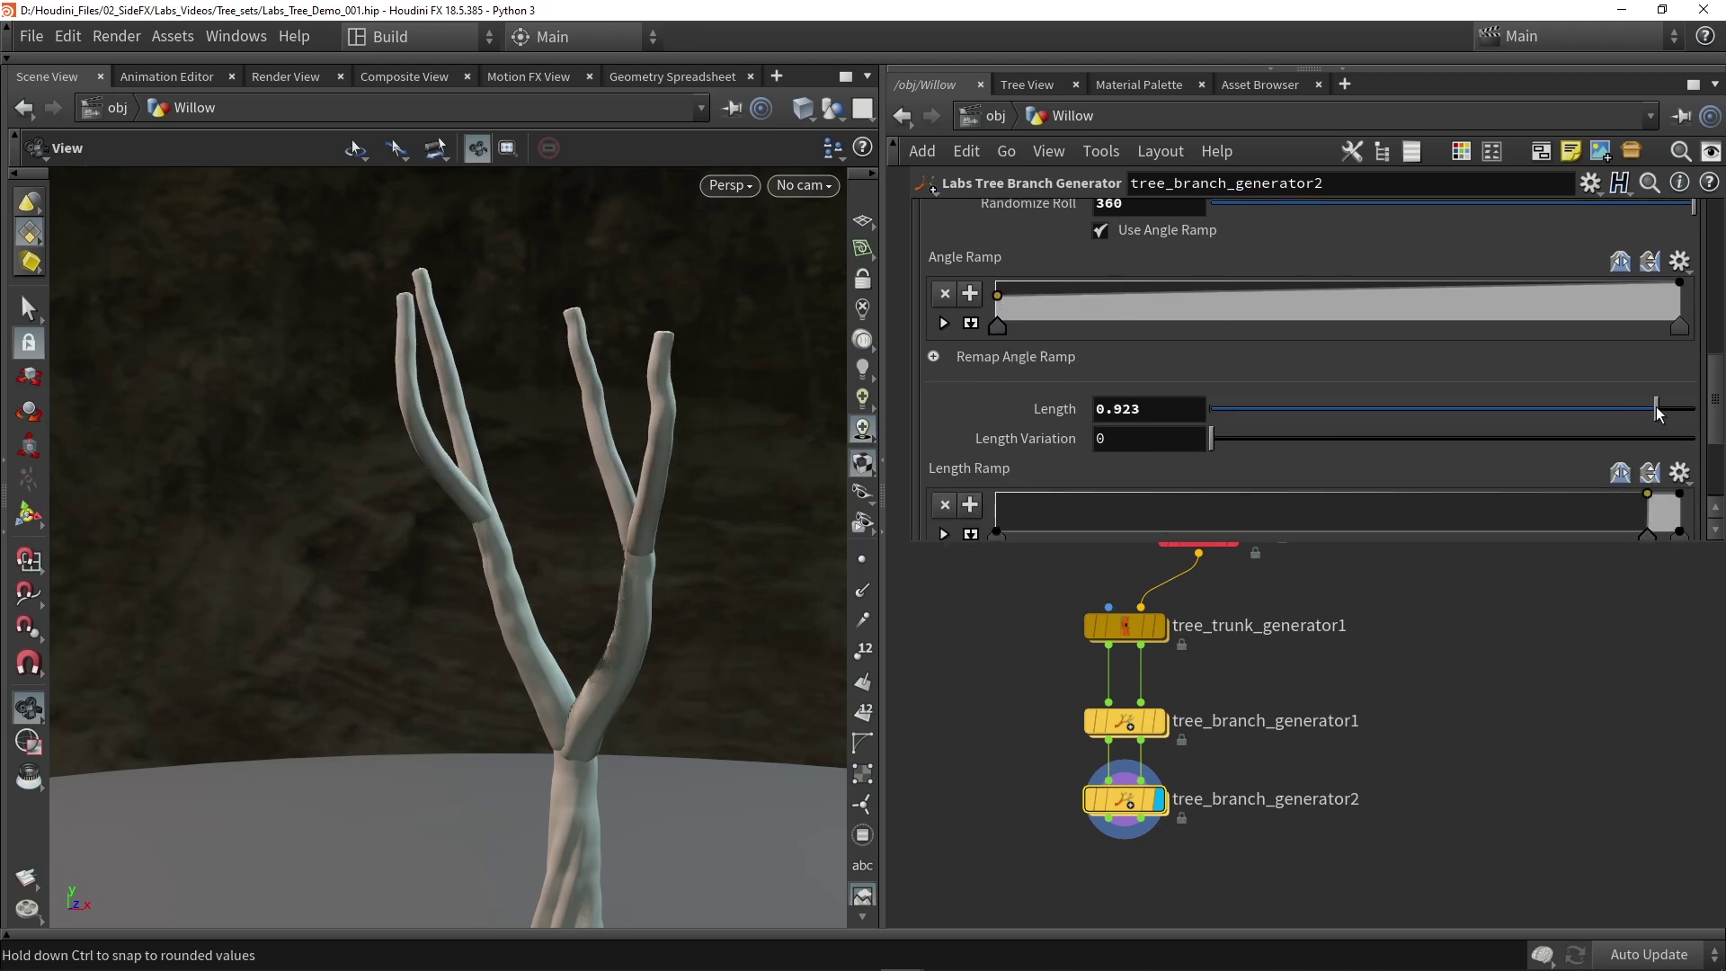
{"action": "scroll", "coordinate": [1467, 398], "scroll_direction": "down", "scroll_amount": 3}
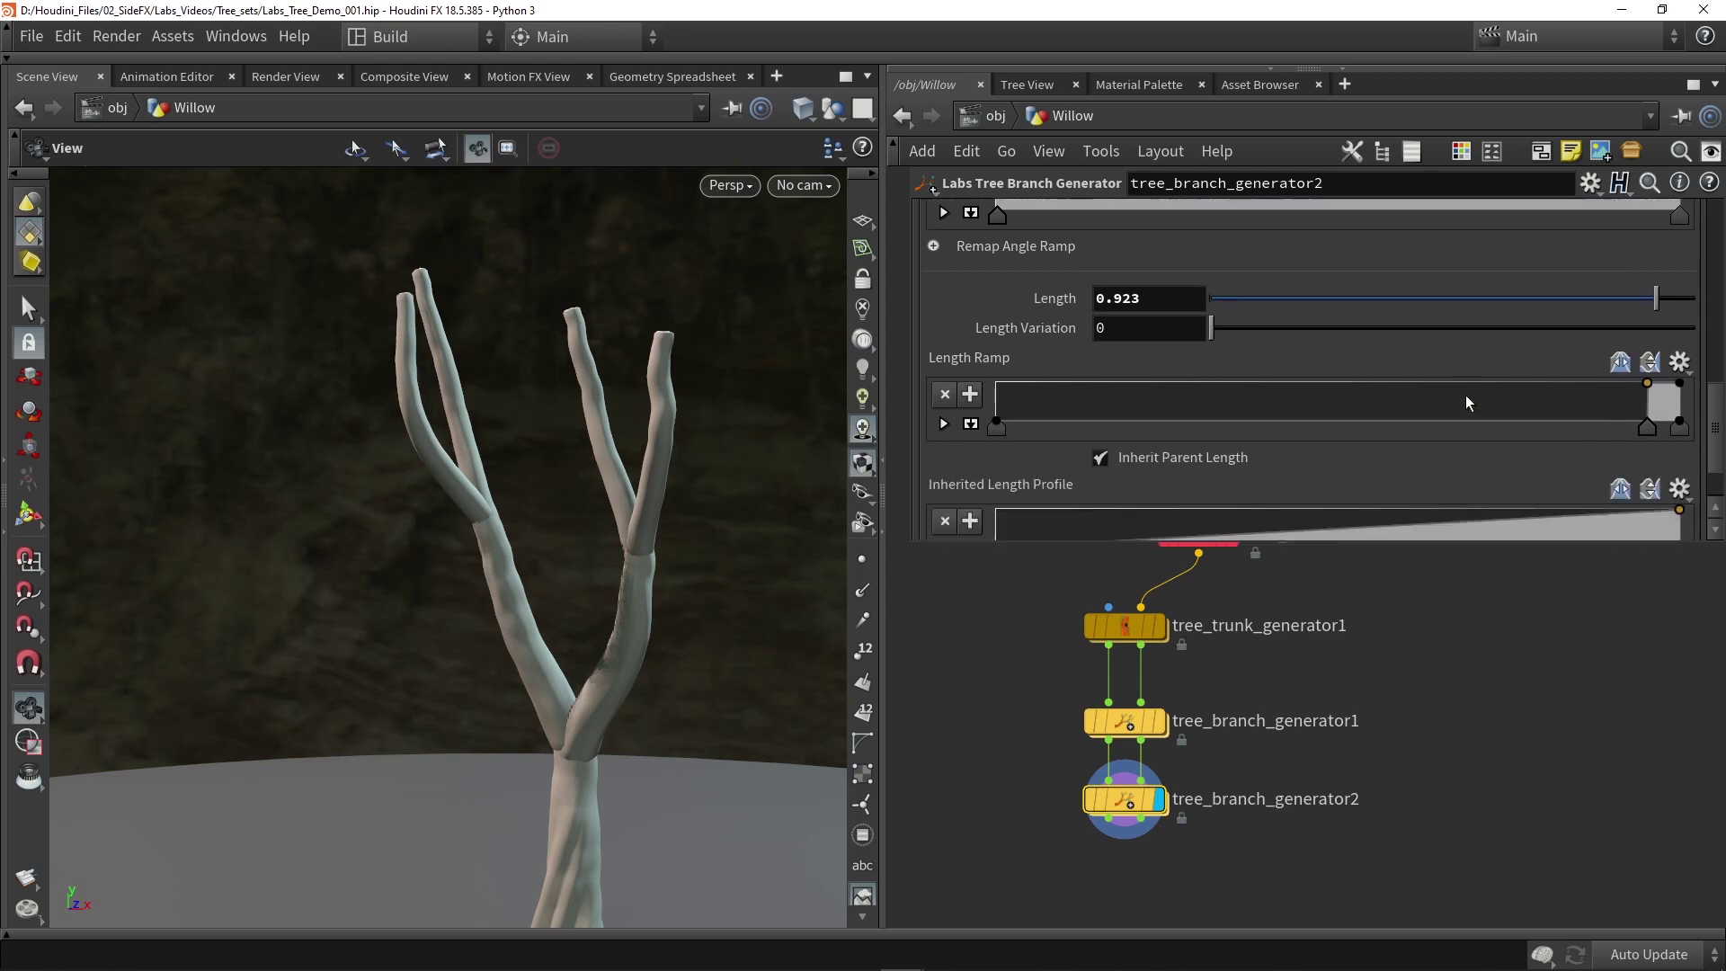
{"action": "left_click_drag", "start_coordinate": [1643, 427], "coordinate": [1378, 435]}
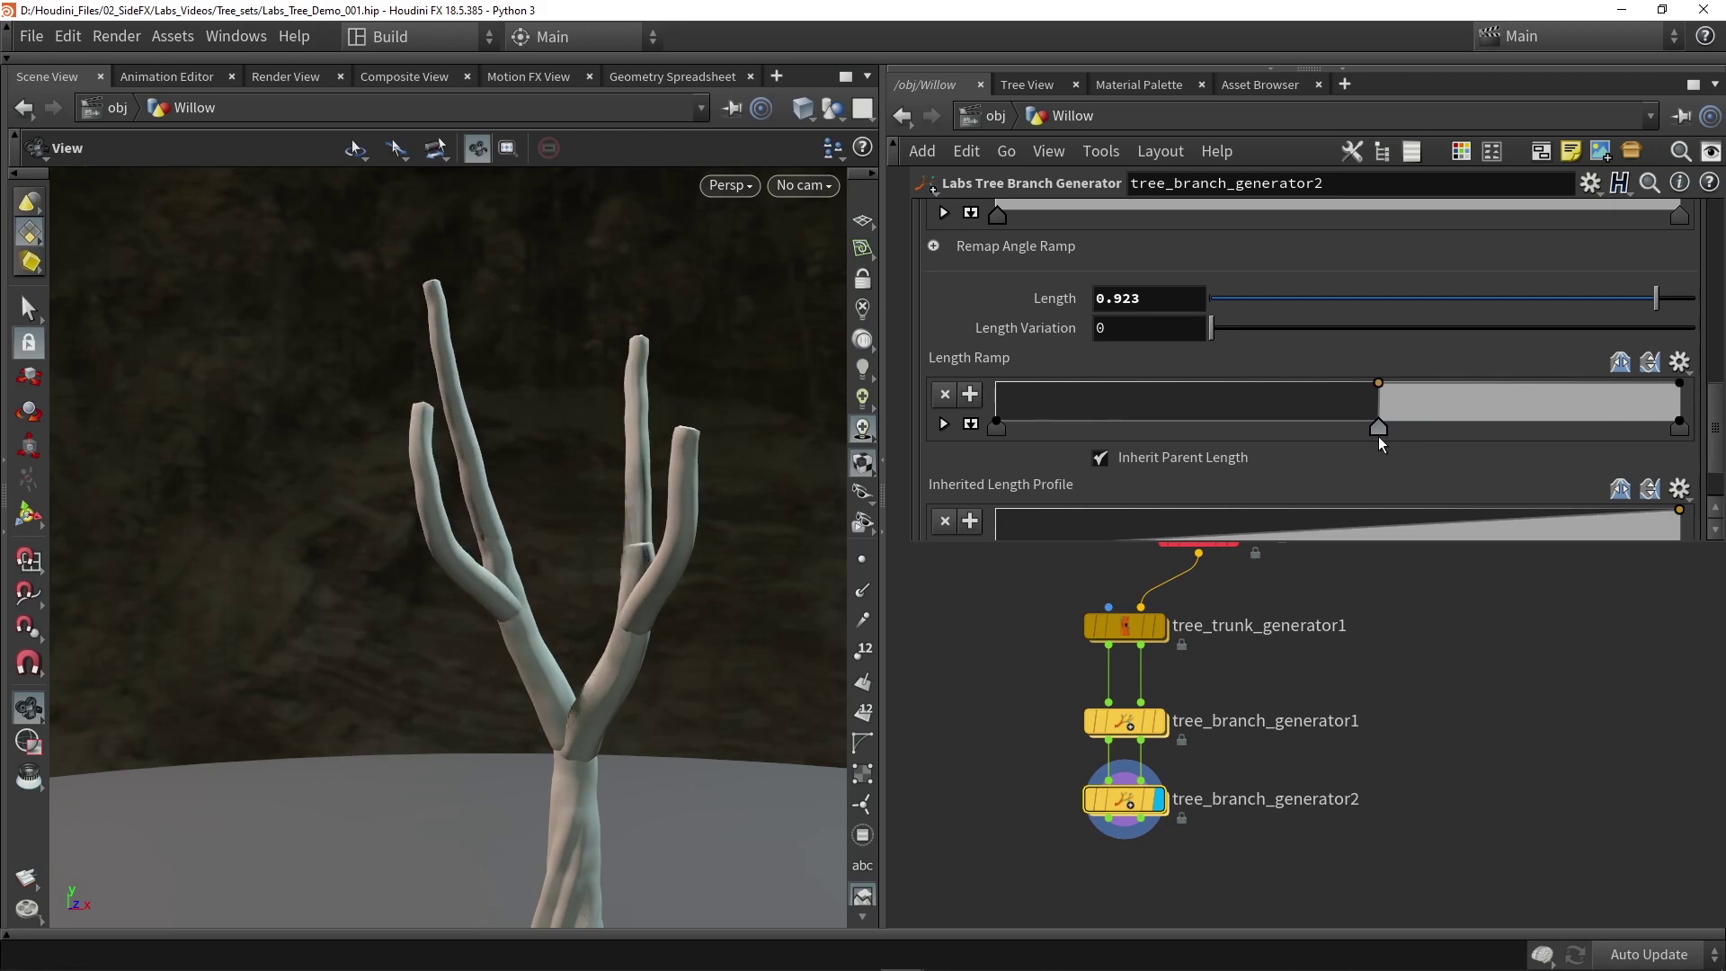
{"action": "left_click_drag", "start_coordinate": [575, 593], "coordinate": [634, 586]}
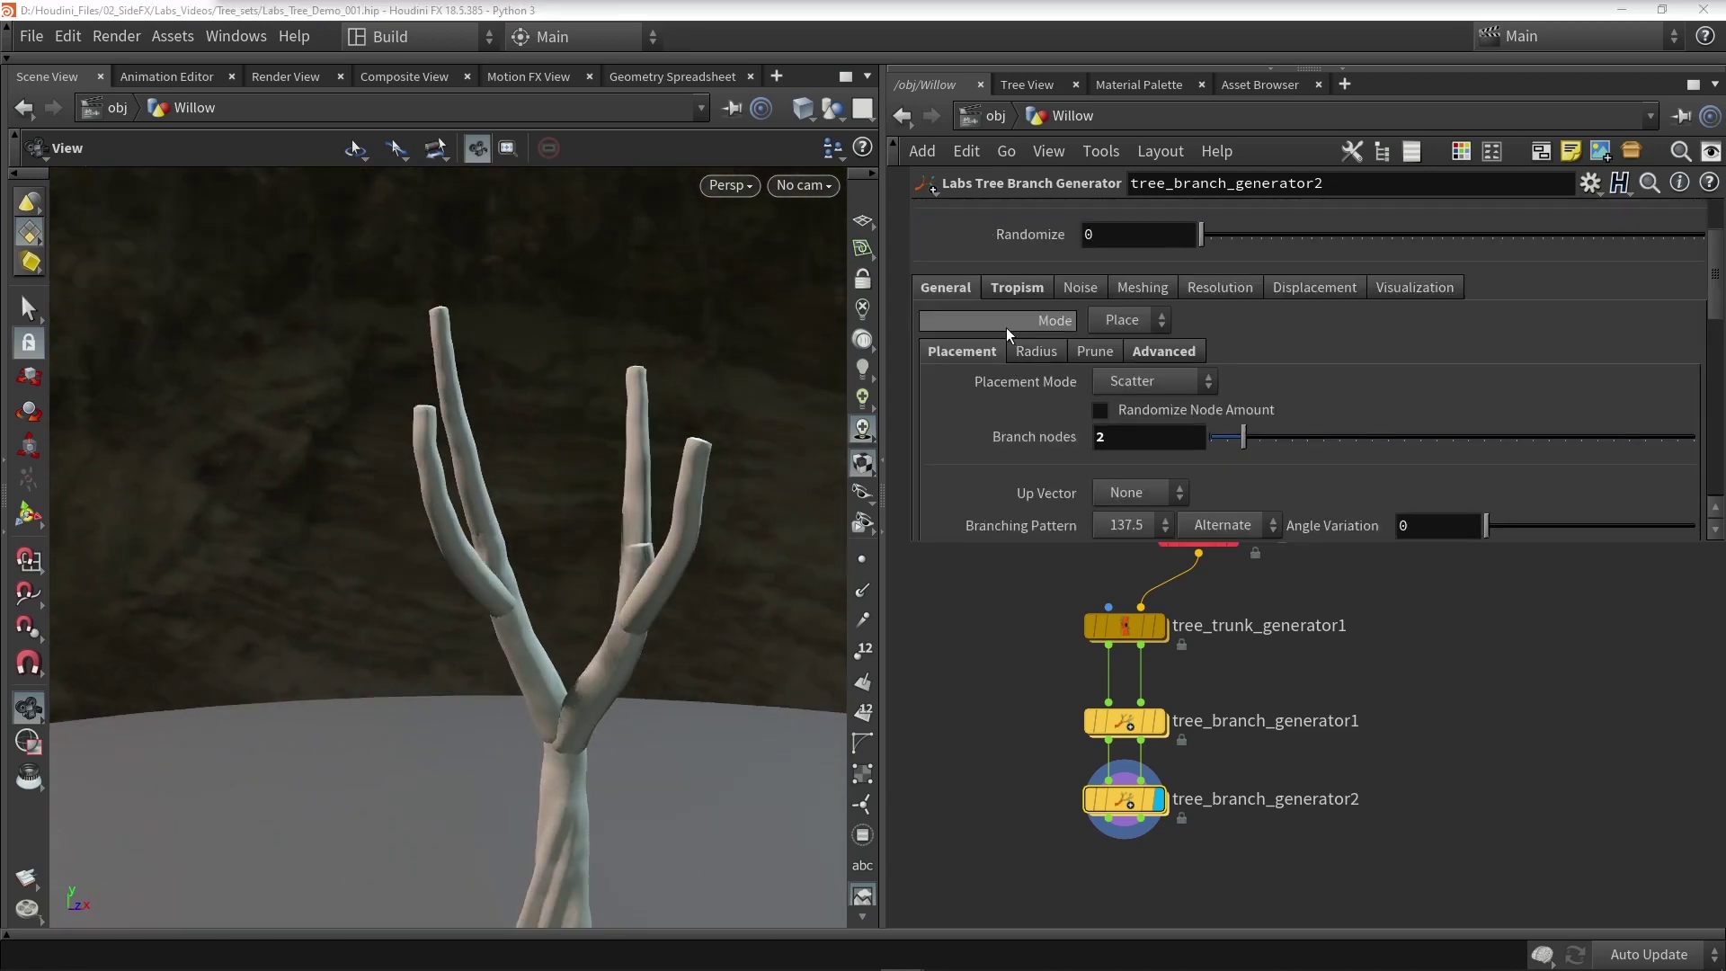
{"action": "left_click", "coordinate": [1012, 288]}
{"action": "left_click", "coordinate": [1125, 313]}
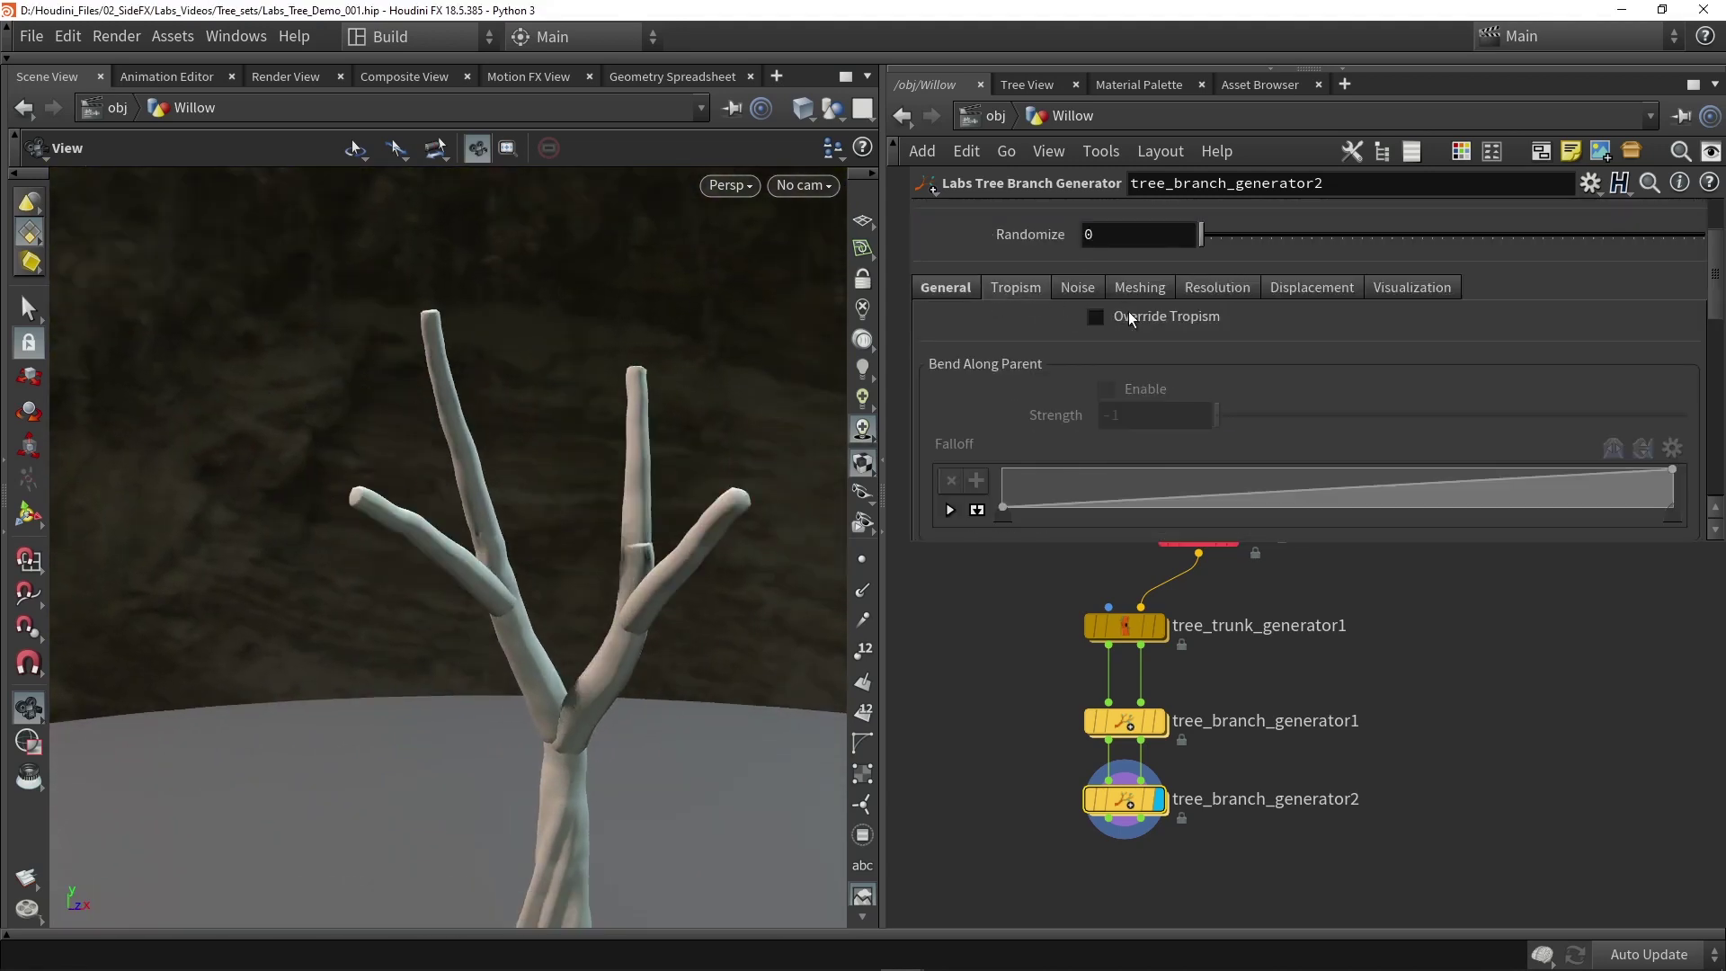
Raise tree_controller1's Gravitropism Strength from -0.05 to 0.315.
{"action": "middle_click_drag", "start_coordinate": [993, 685], "coordinate": [964, 734]}
{"action": "scroll", "coordinate": [964, 732], "scroll_direction": "down", "scroll_amount": 2}
{"action": "scroll", "coordinate": [1106, 635], "scroll_direction": "up", "scroll_amount": 2}
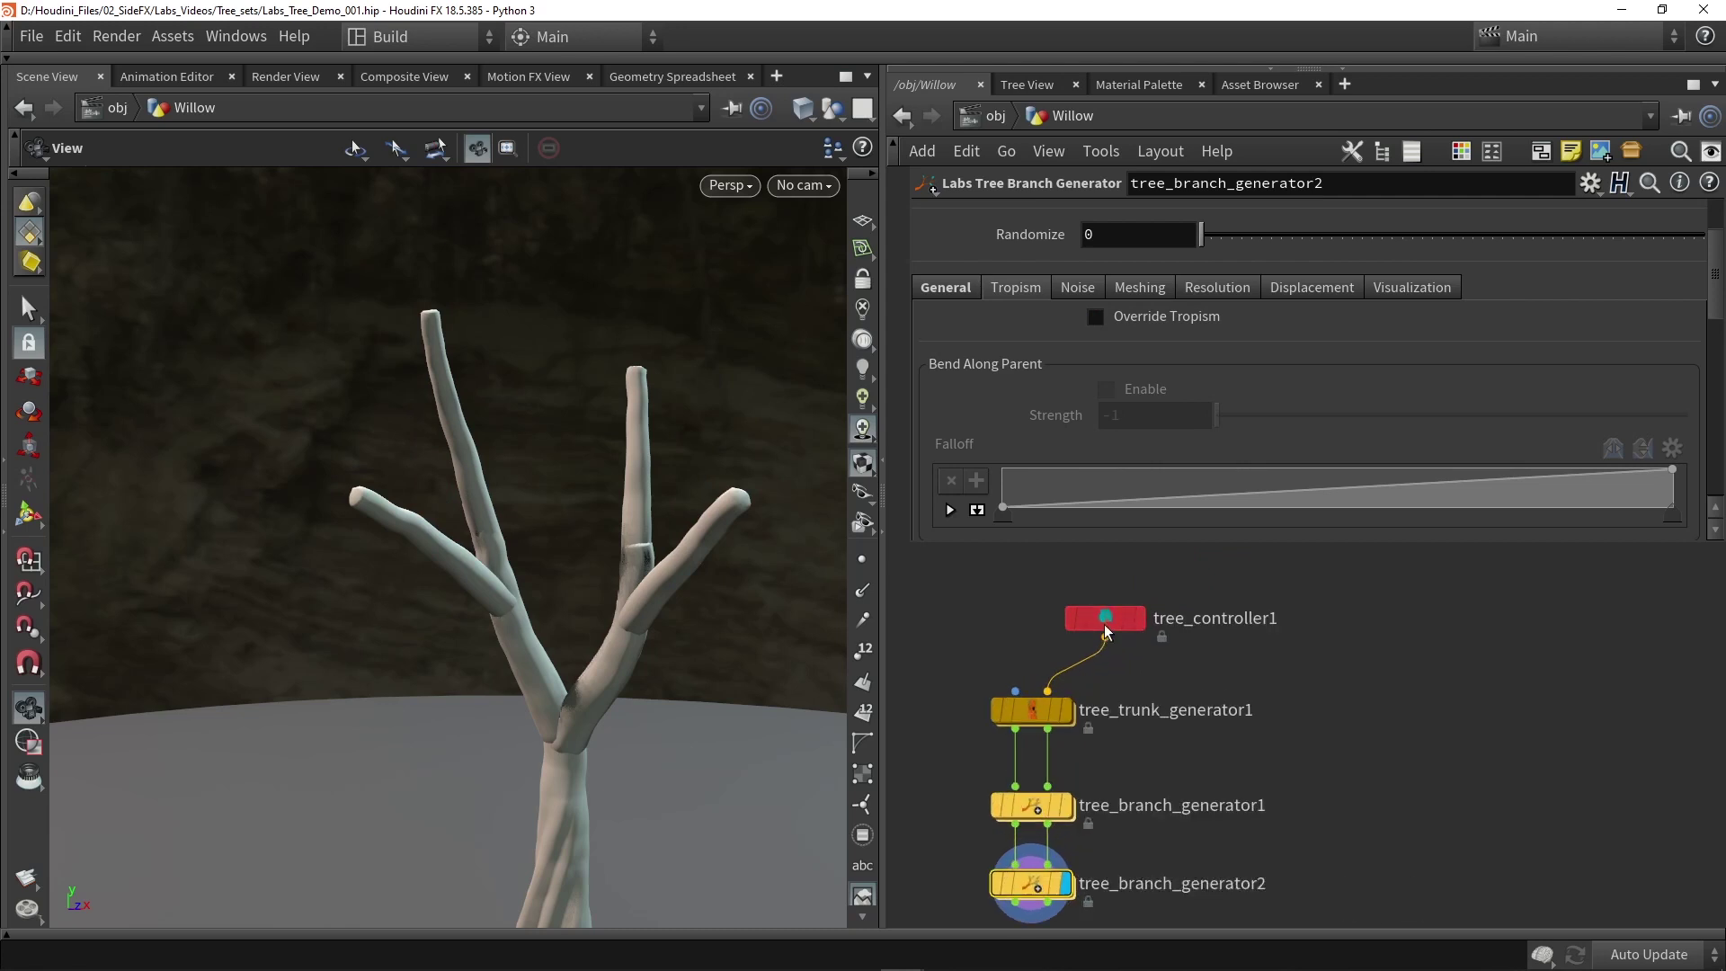
{"action": "left_click", "coordinate": [1105, 621]}
{"action": "left_click", "coordinate": [952, 266]}
{"action": "scroll", "coordinate": [987, 317], "scroll_direction": "down", "scroll_amount": 1}
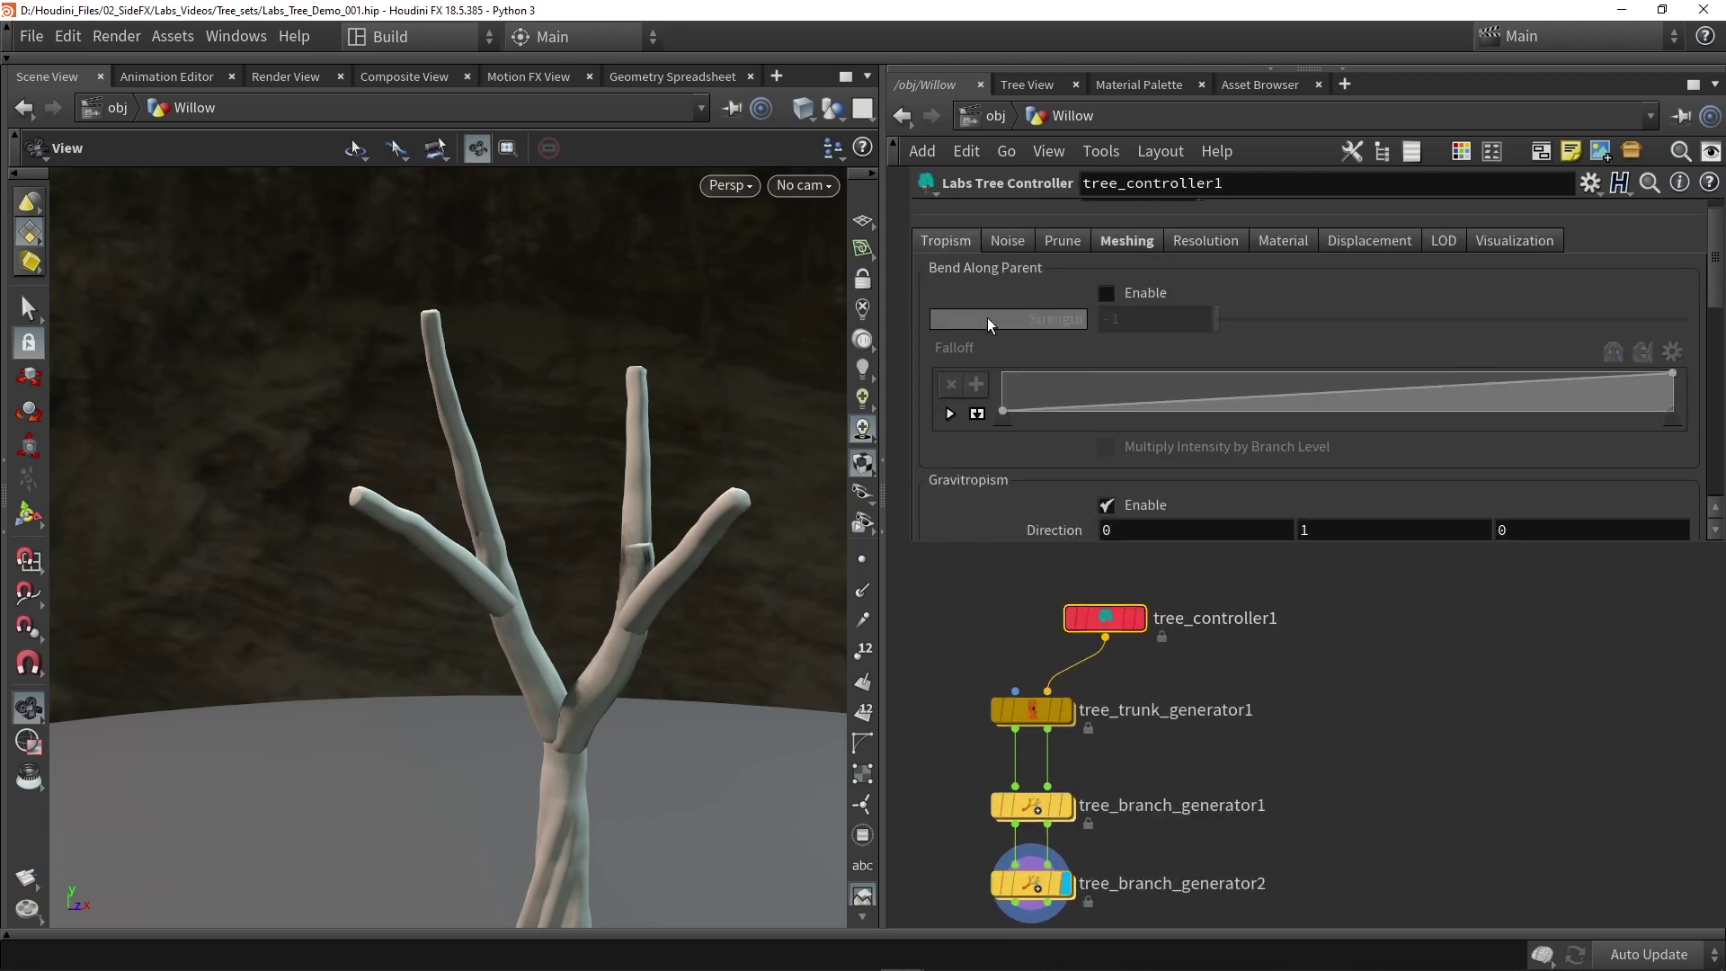
{"action": "scroll", "coordinate": [987, 316], "scroll_direction": "down", "scroll_amount": 2}
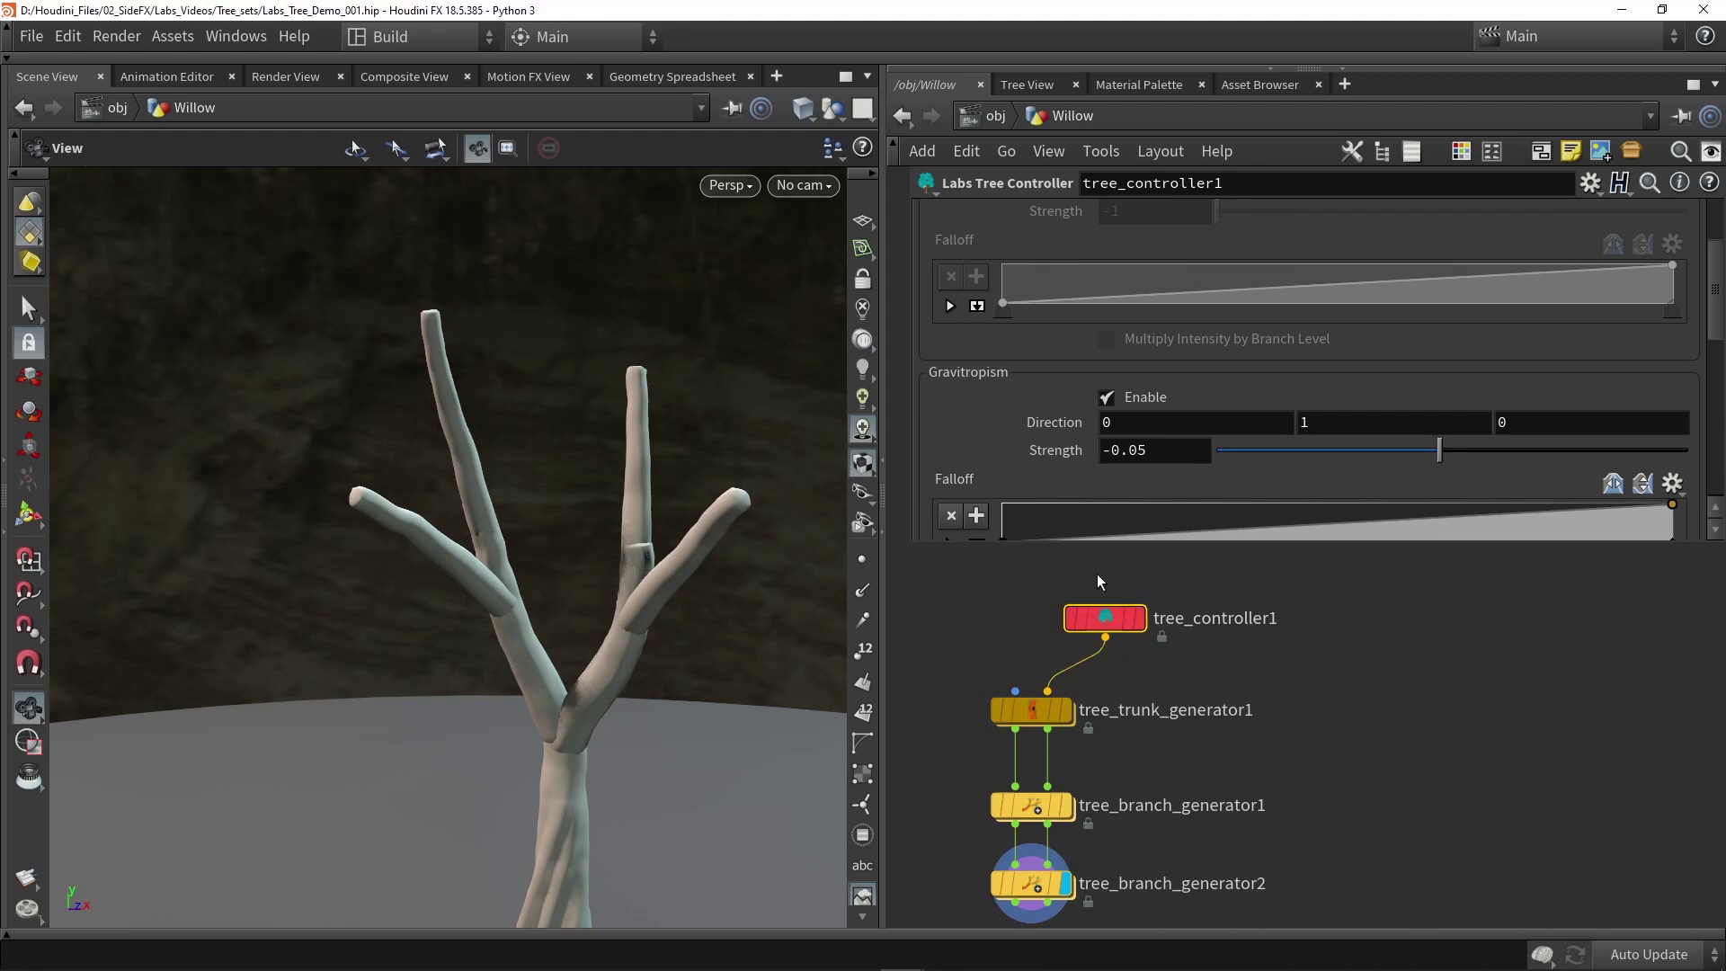
{"action": "scroll", "coordinate": [1025, 451], "scroll_direction": "up", "scroll_amount": 3}
{"action": "scroll", "coordinate": [981, 277], "scroll_direction": "down", "scroll_amount": 4}
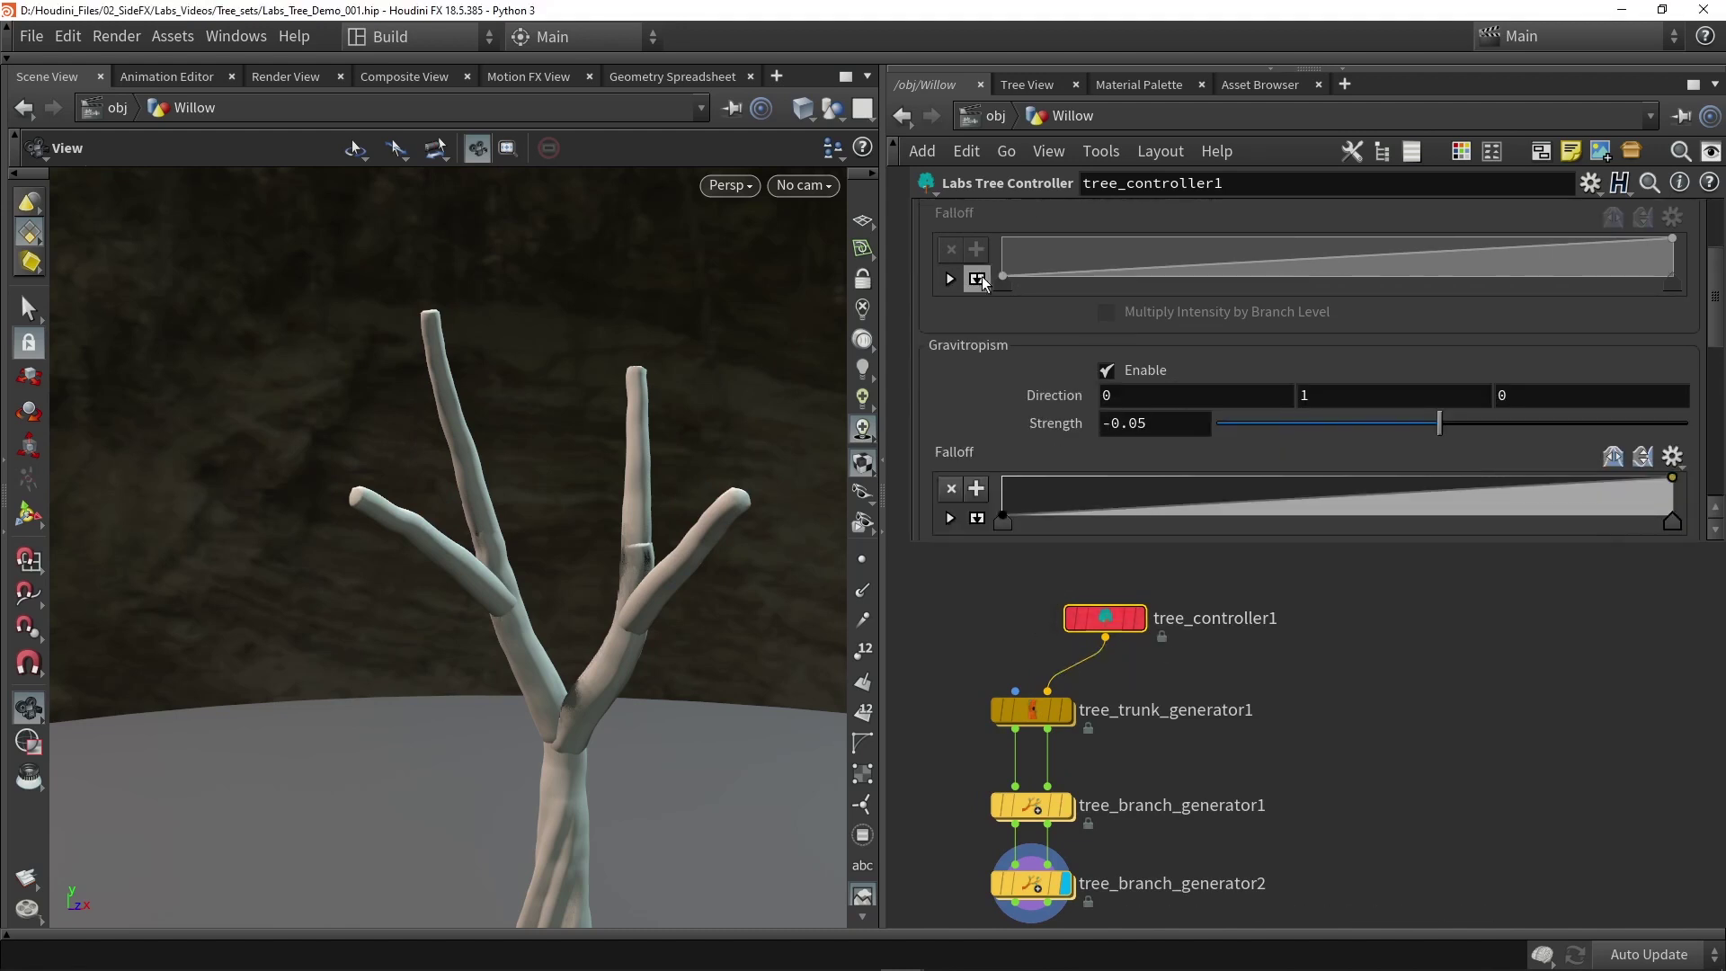
{"action": "left_click_drag", "start_coordinate": [1463, 377], "coordinate": [1529, 372]}
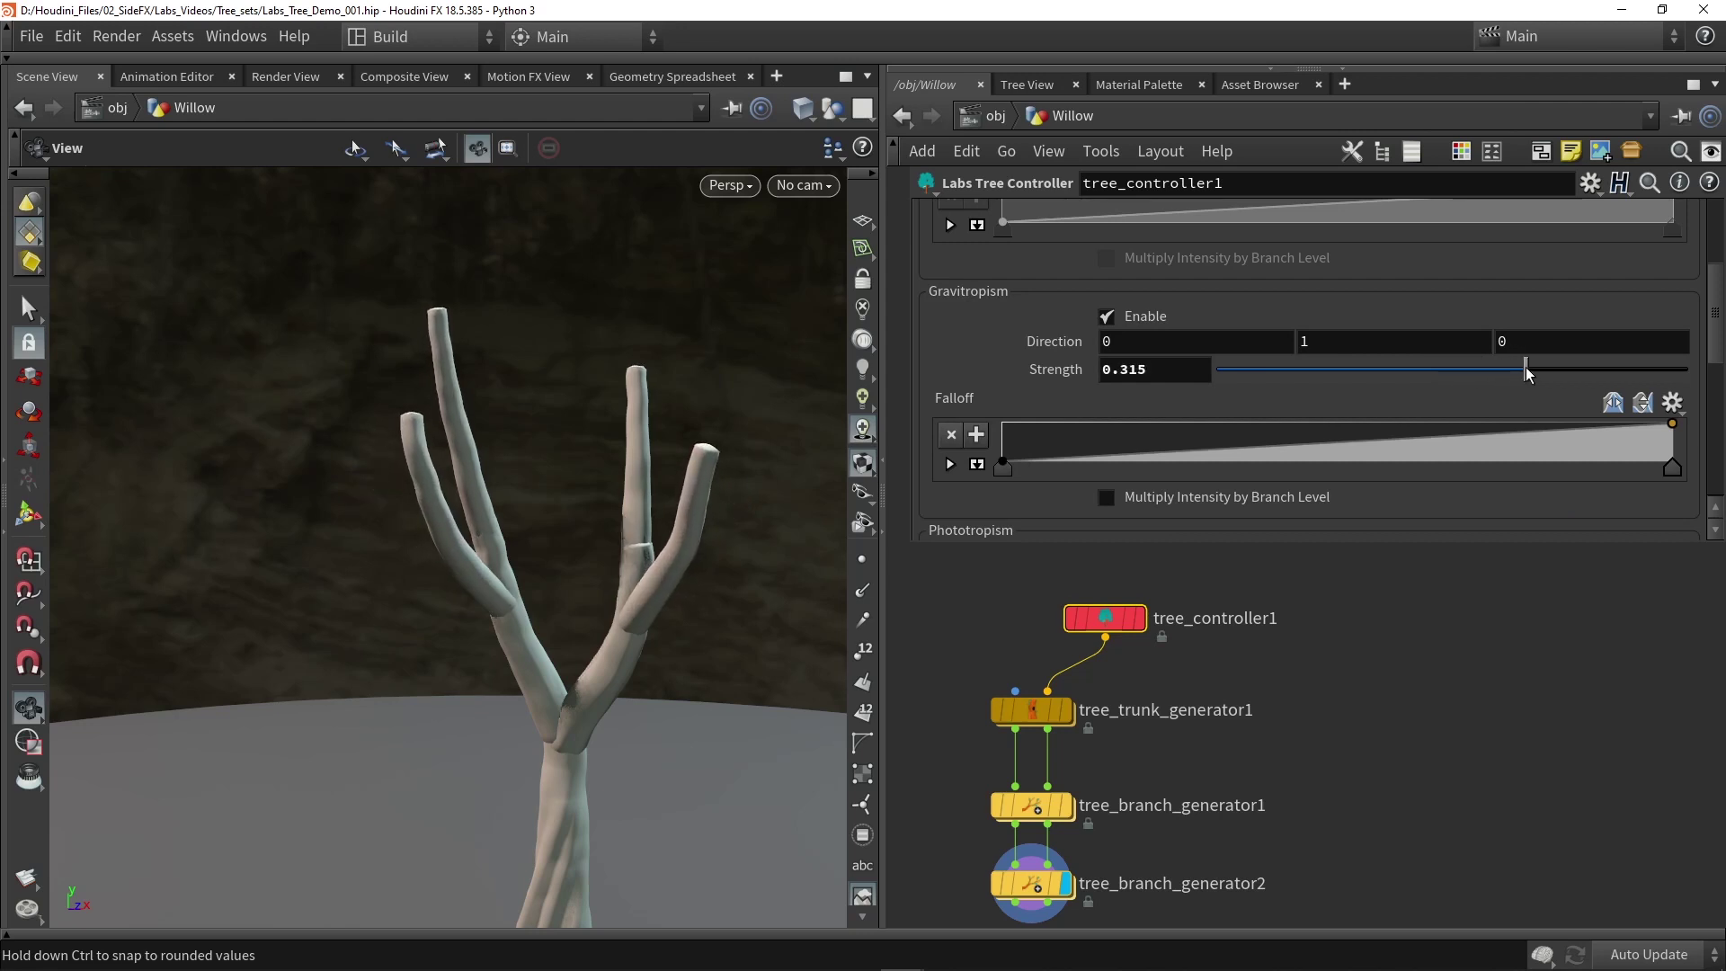
{"action": "left_click_drag", "start_coordinate": [557, 536], "coordinate": [579, 543]}
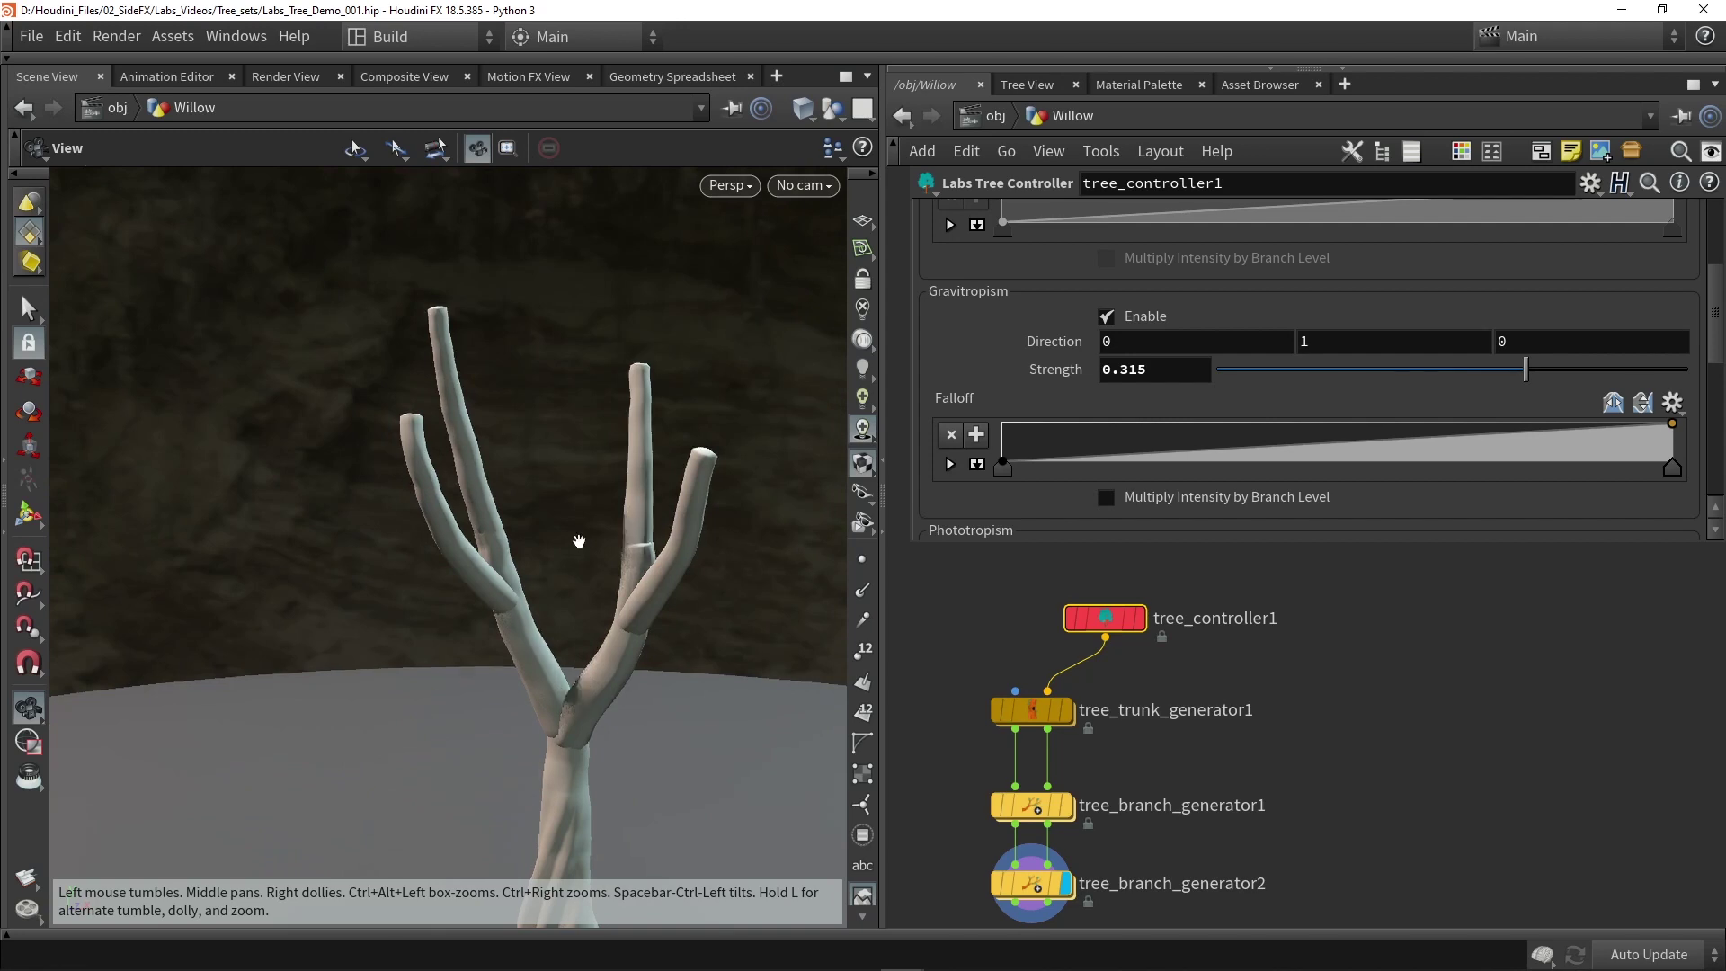
Pull a new node wire from tree_branch_generator2's output.
{"action": "middle_click_drag", "start_coordinate": [1288, 777], "coordinate": [1299, 640]}
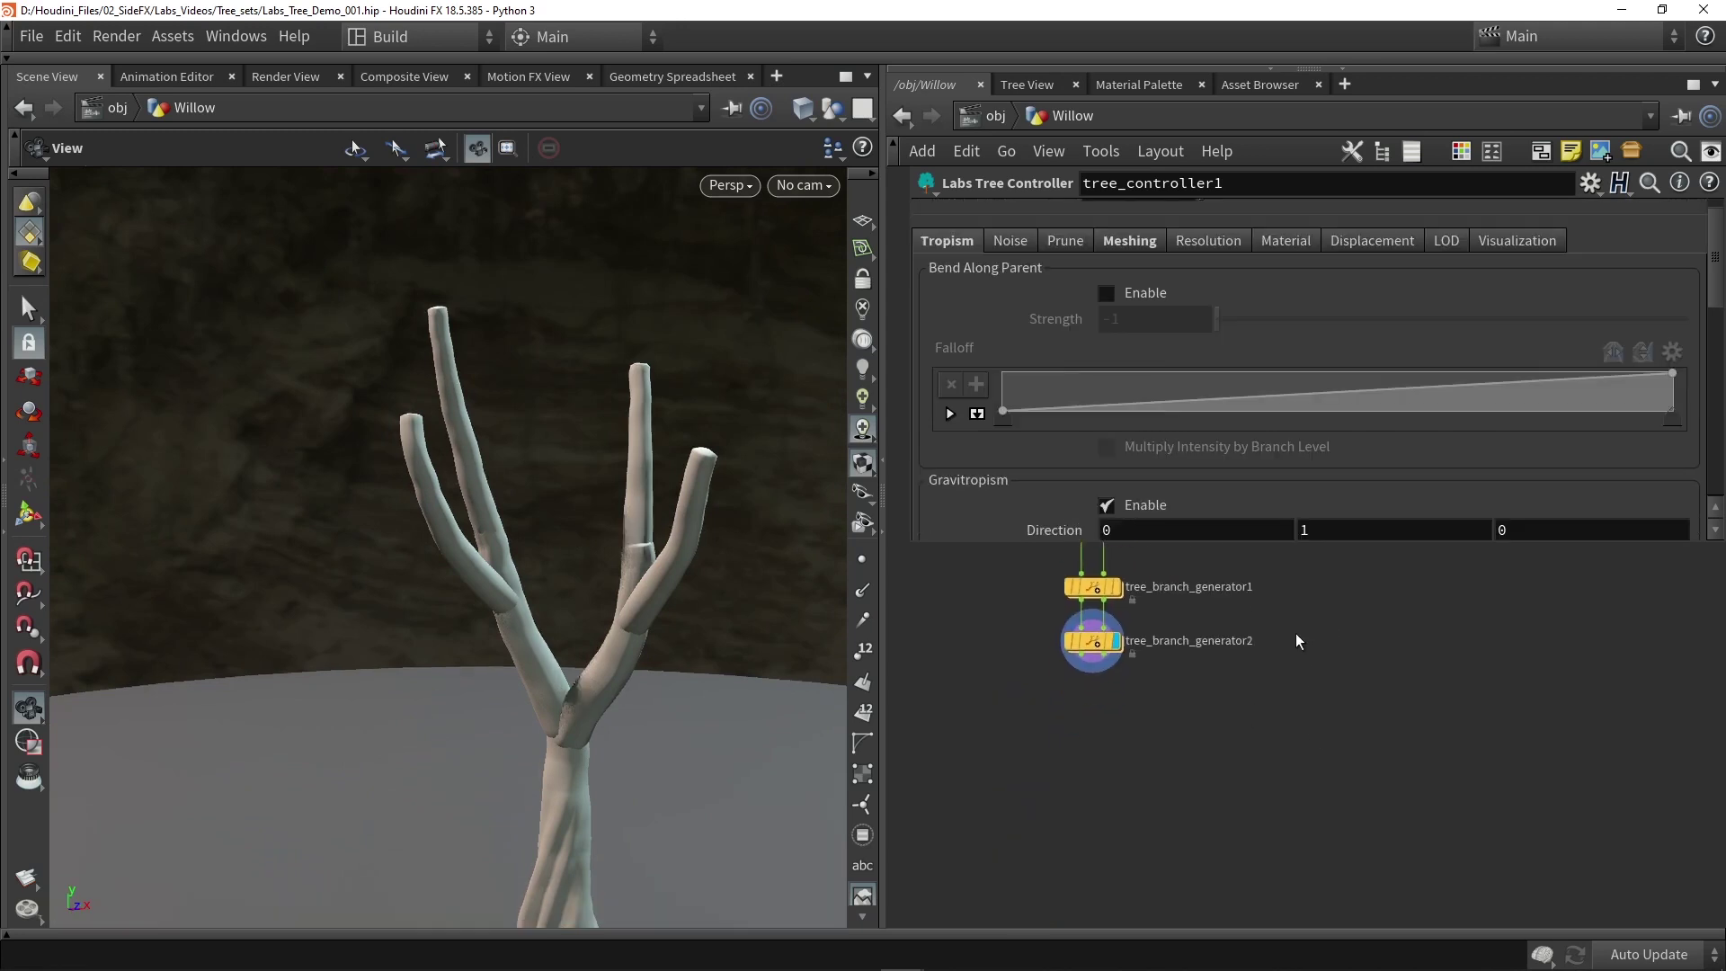
{"action": "scroll", "coordinate": [1093, 659], "scroll_direction": "up", "scroll_amount": 4}
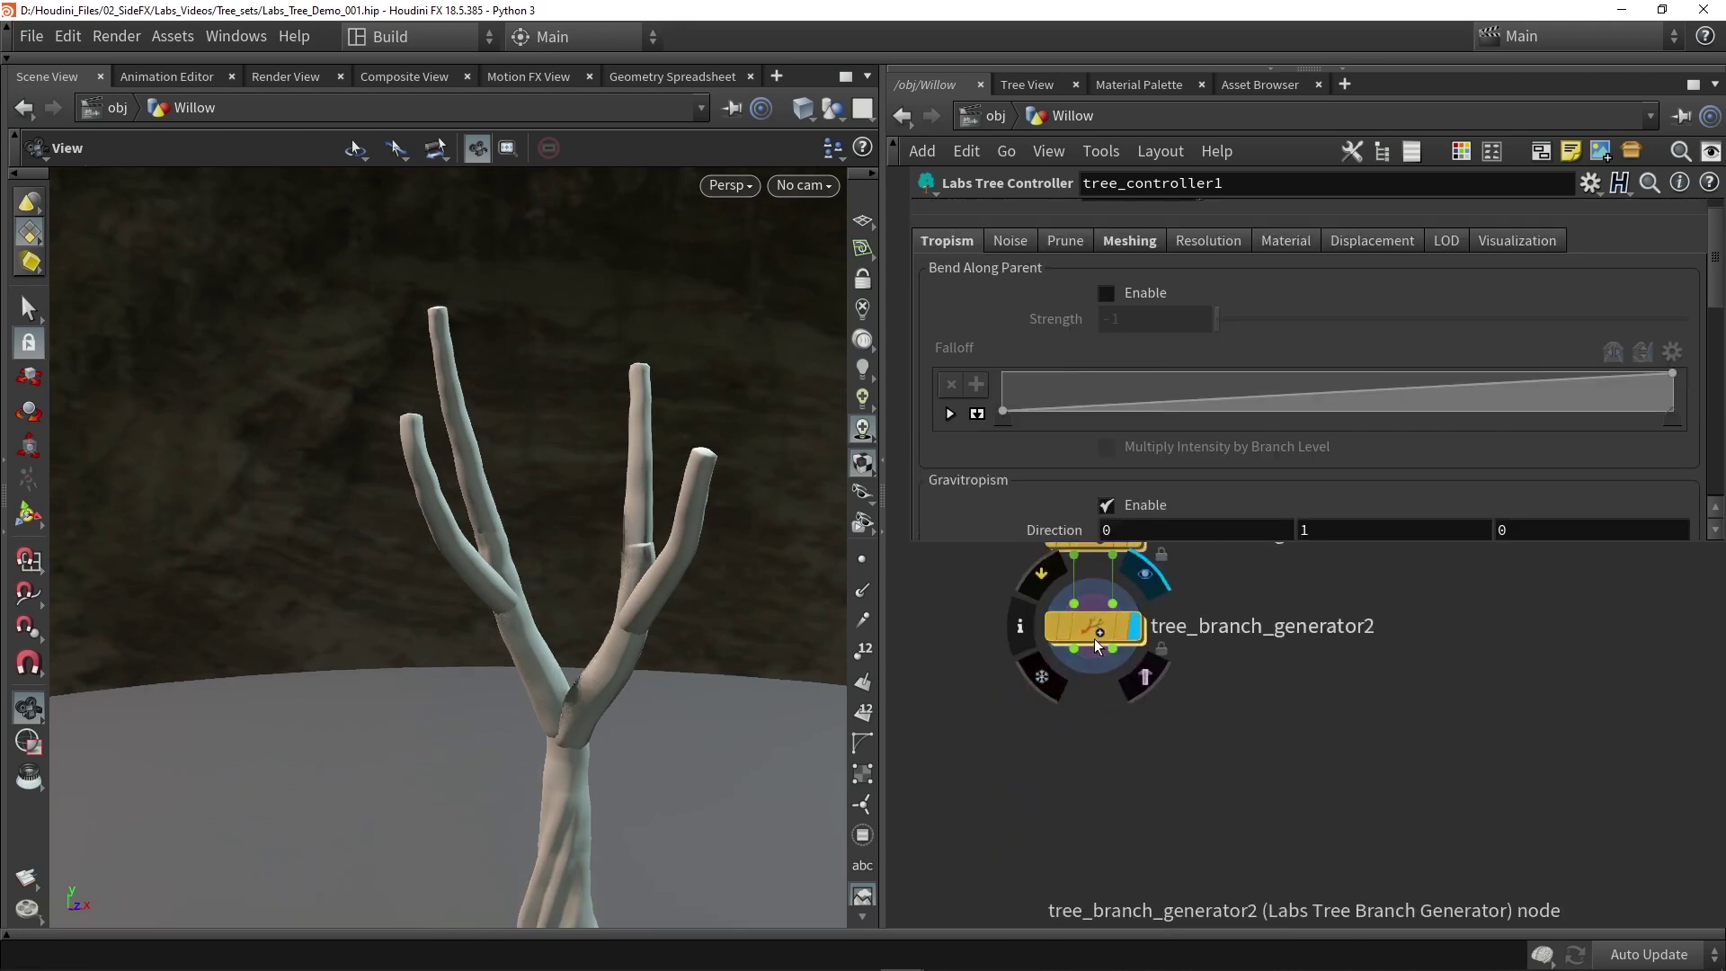
{"action": "left_click_drag", "start_coordinate": [1091, 632], "coordinate": [1120, 646], "text": "alt"}
{"action": "left_click", "coordinate": [1120, 646]}
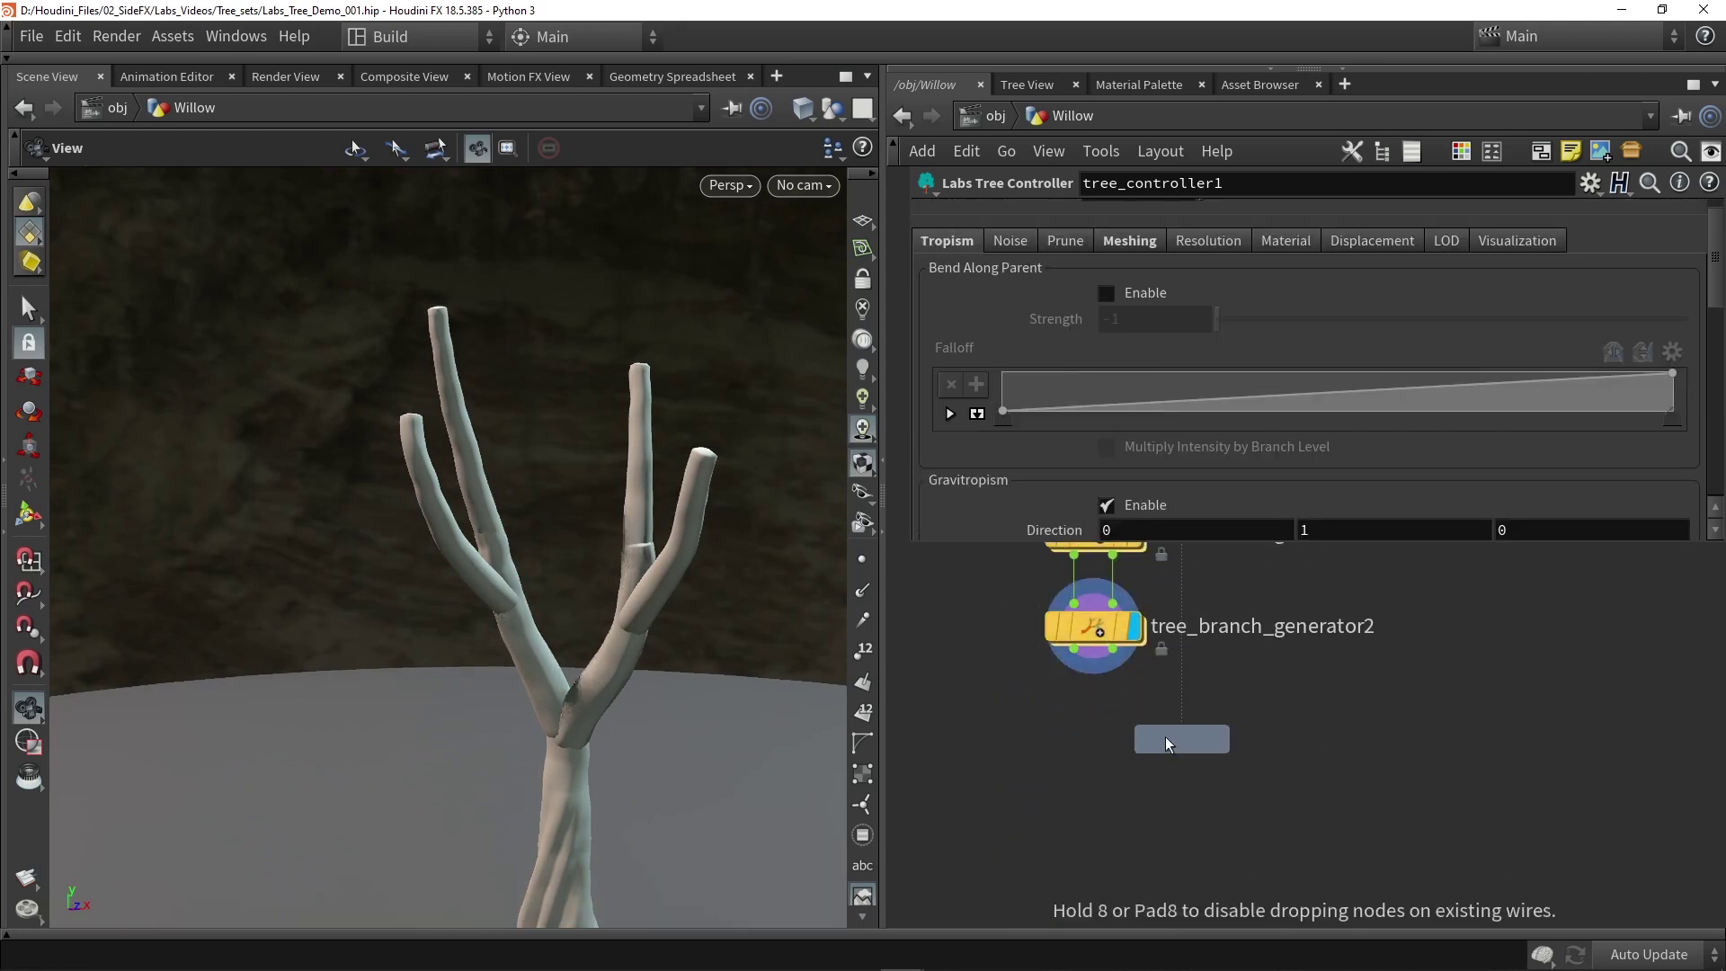
Place tree_branch_generator3 below the second generator and save the scene.
{"action": "left_click", "coordinate": [1070, 659]}
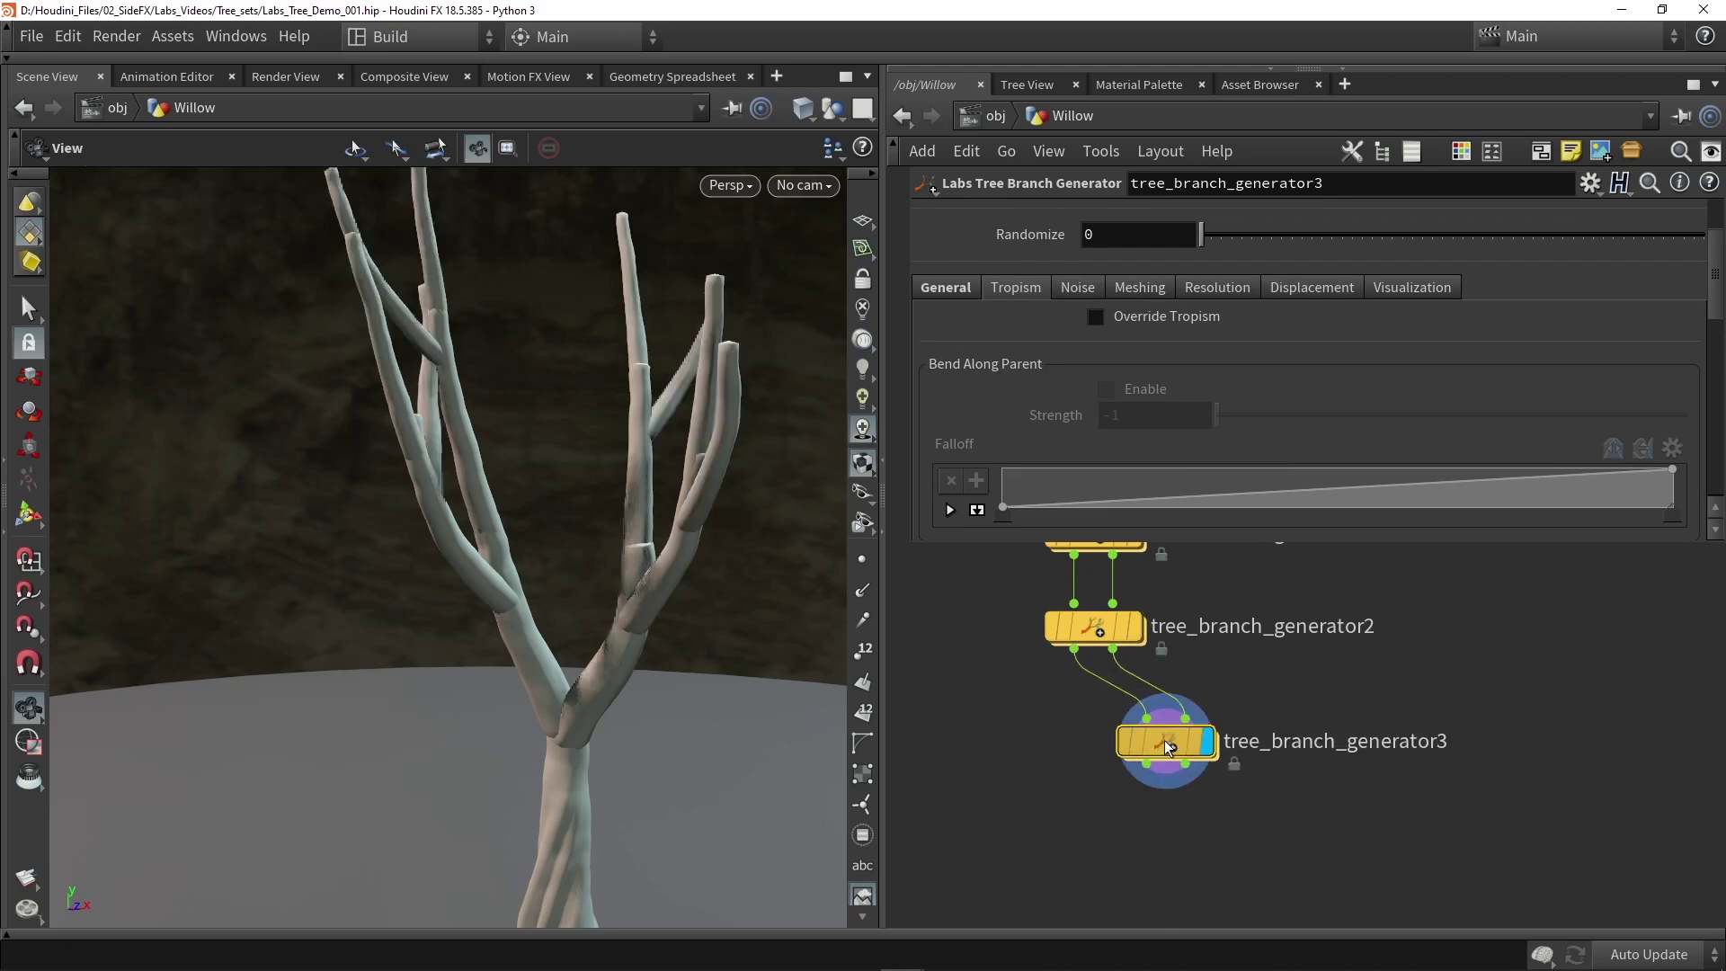
{"action": "key", "text": "ctrl+s"}
{"action": "left_click_drag", "start_coordinate": [501, 513], "coordinate": [550, 534]}
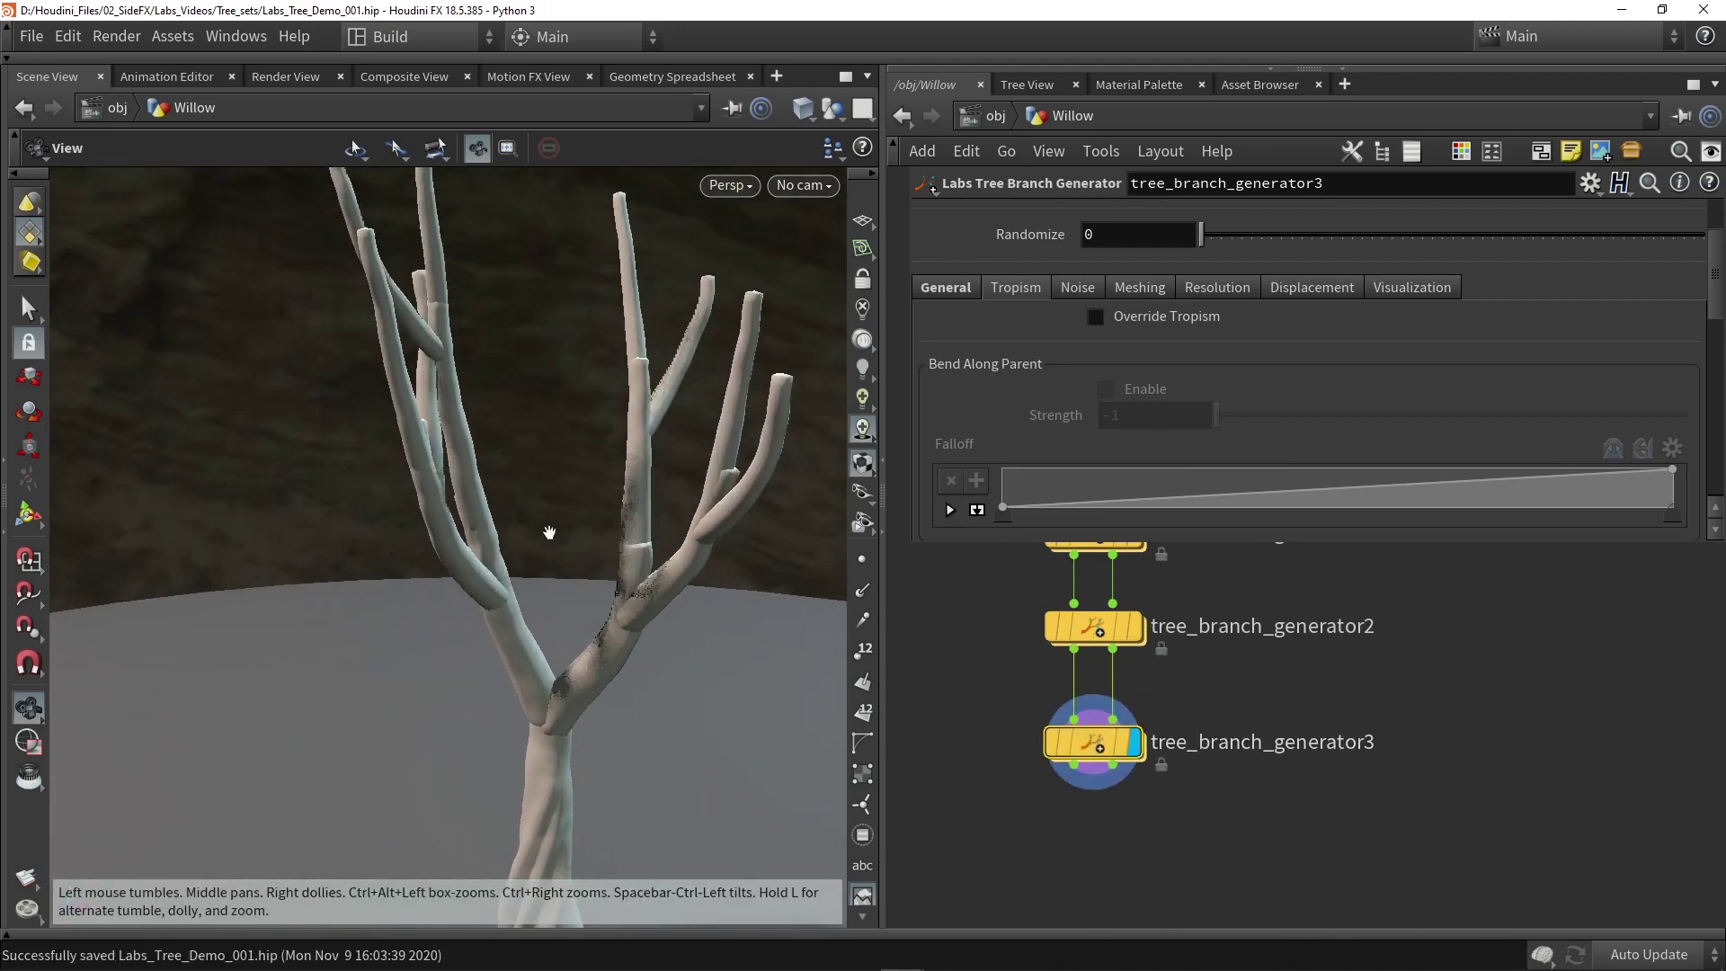
Set the third generator's Placement Mode to Edge Length.
{"action": "left_click", "coordinate": [937, 288]}
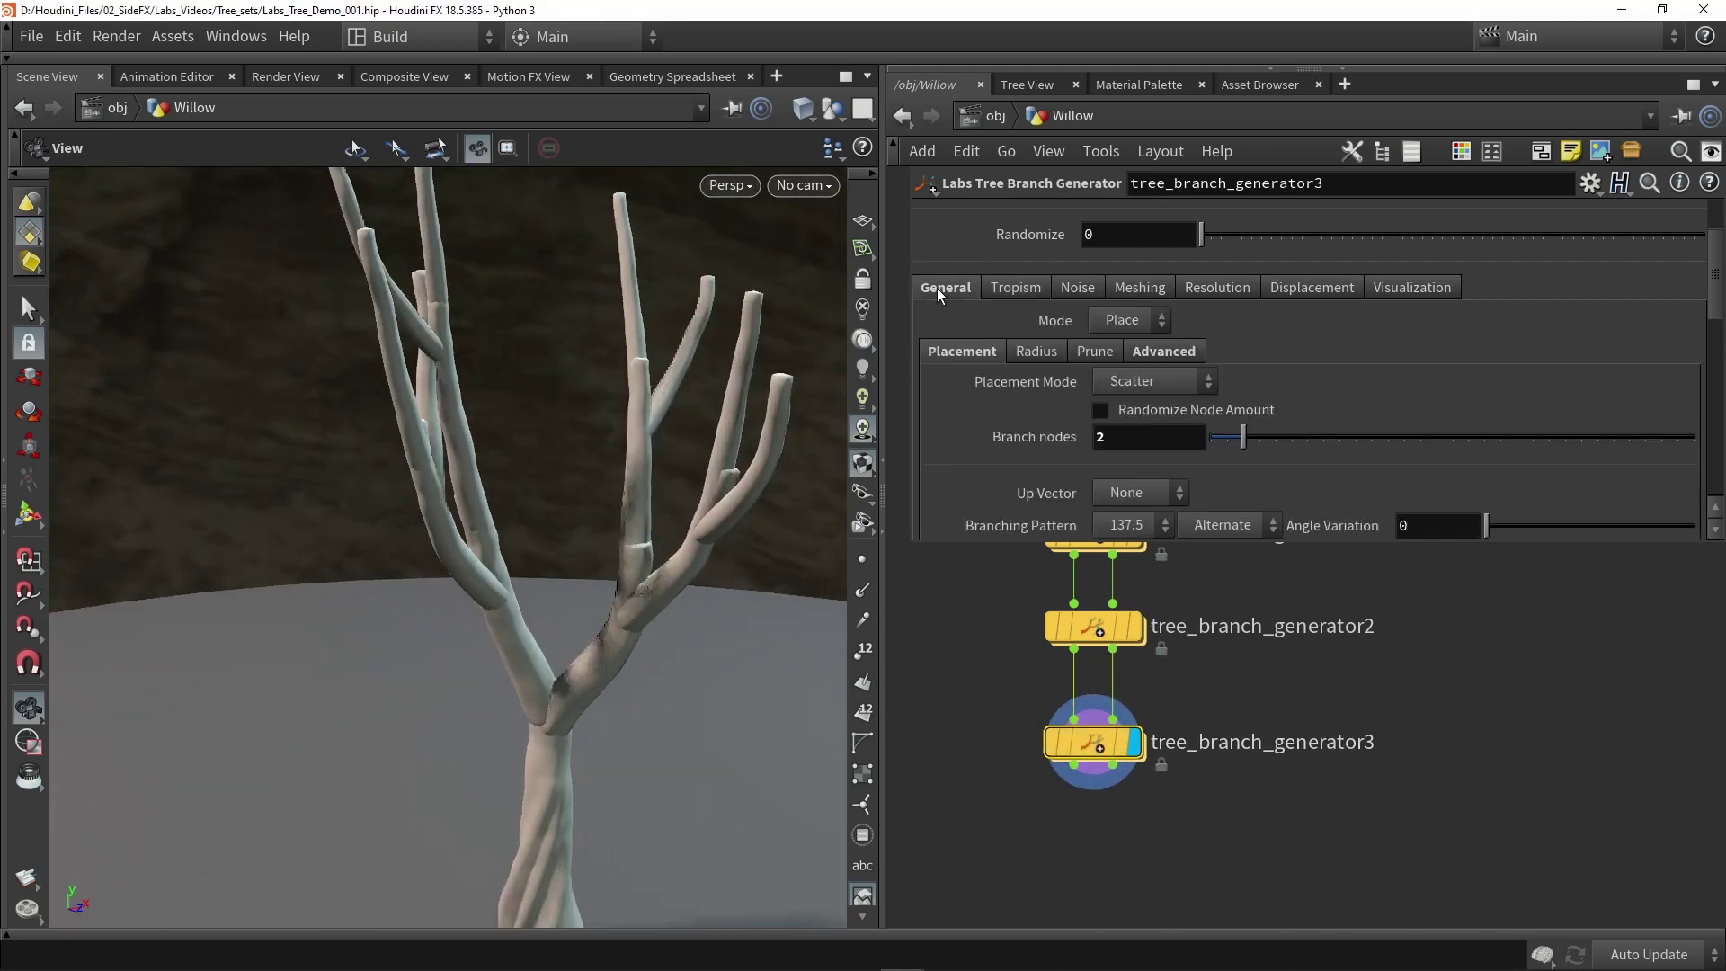
{"action": "left_click", "coordinate": [1130, 380]}
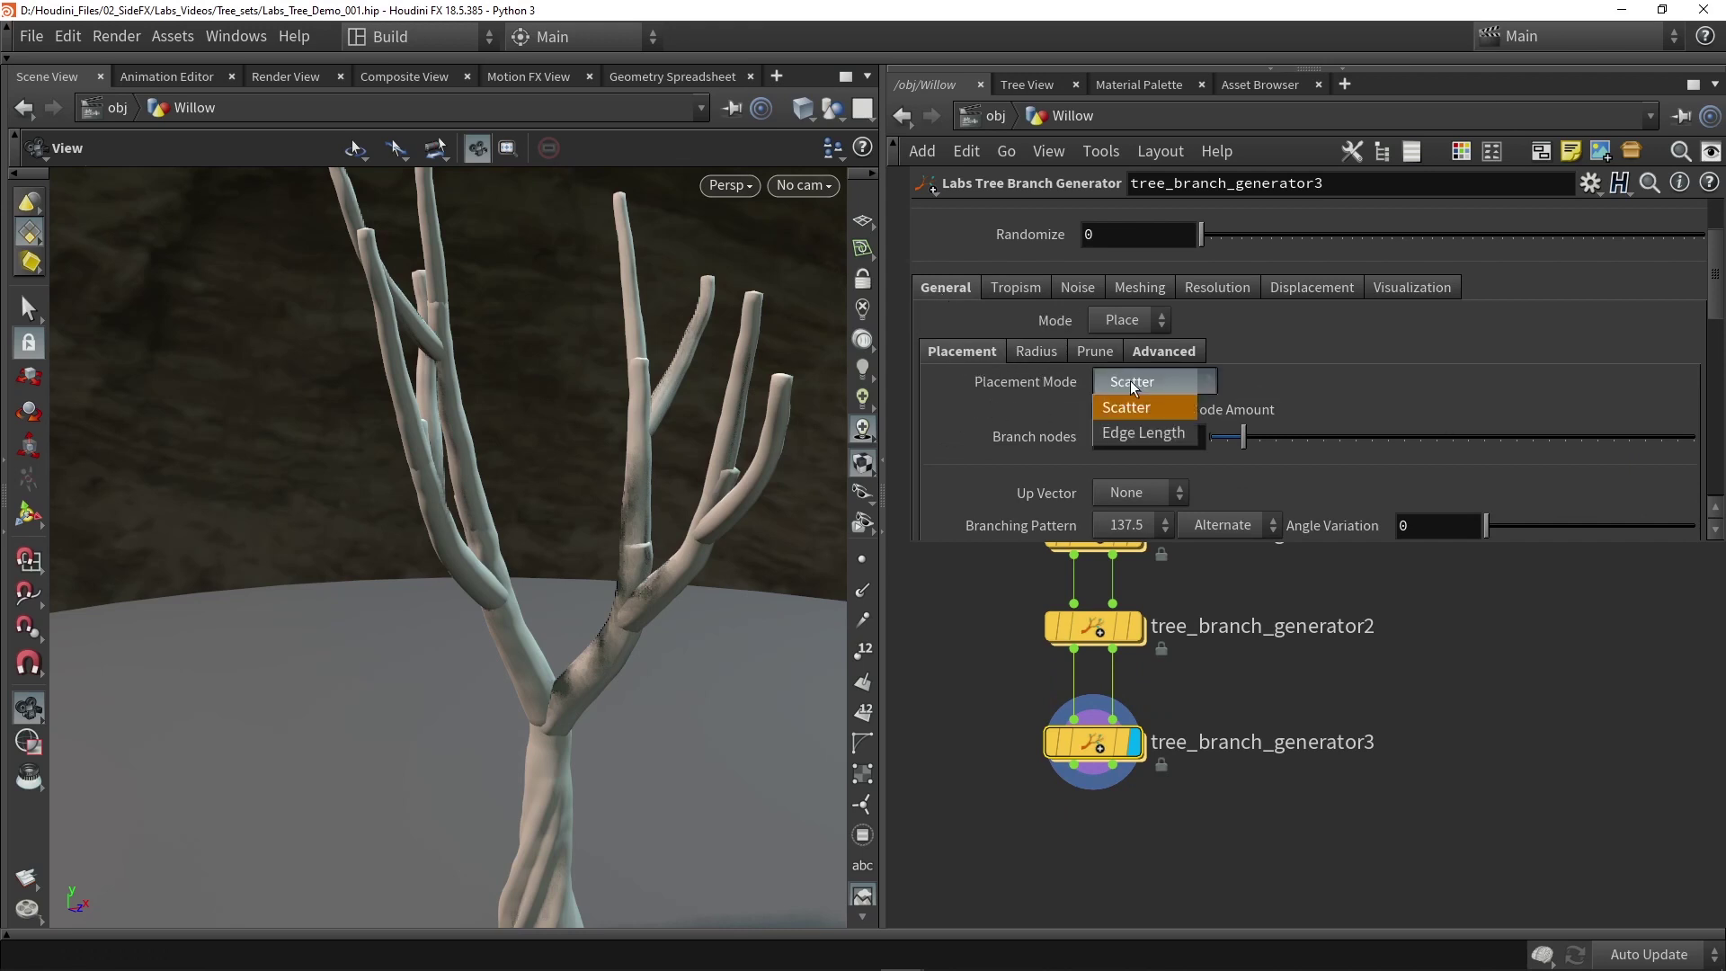
{"action": "left_click", "coordinate": [1130, 430]}
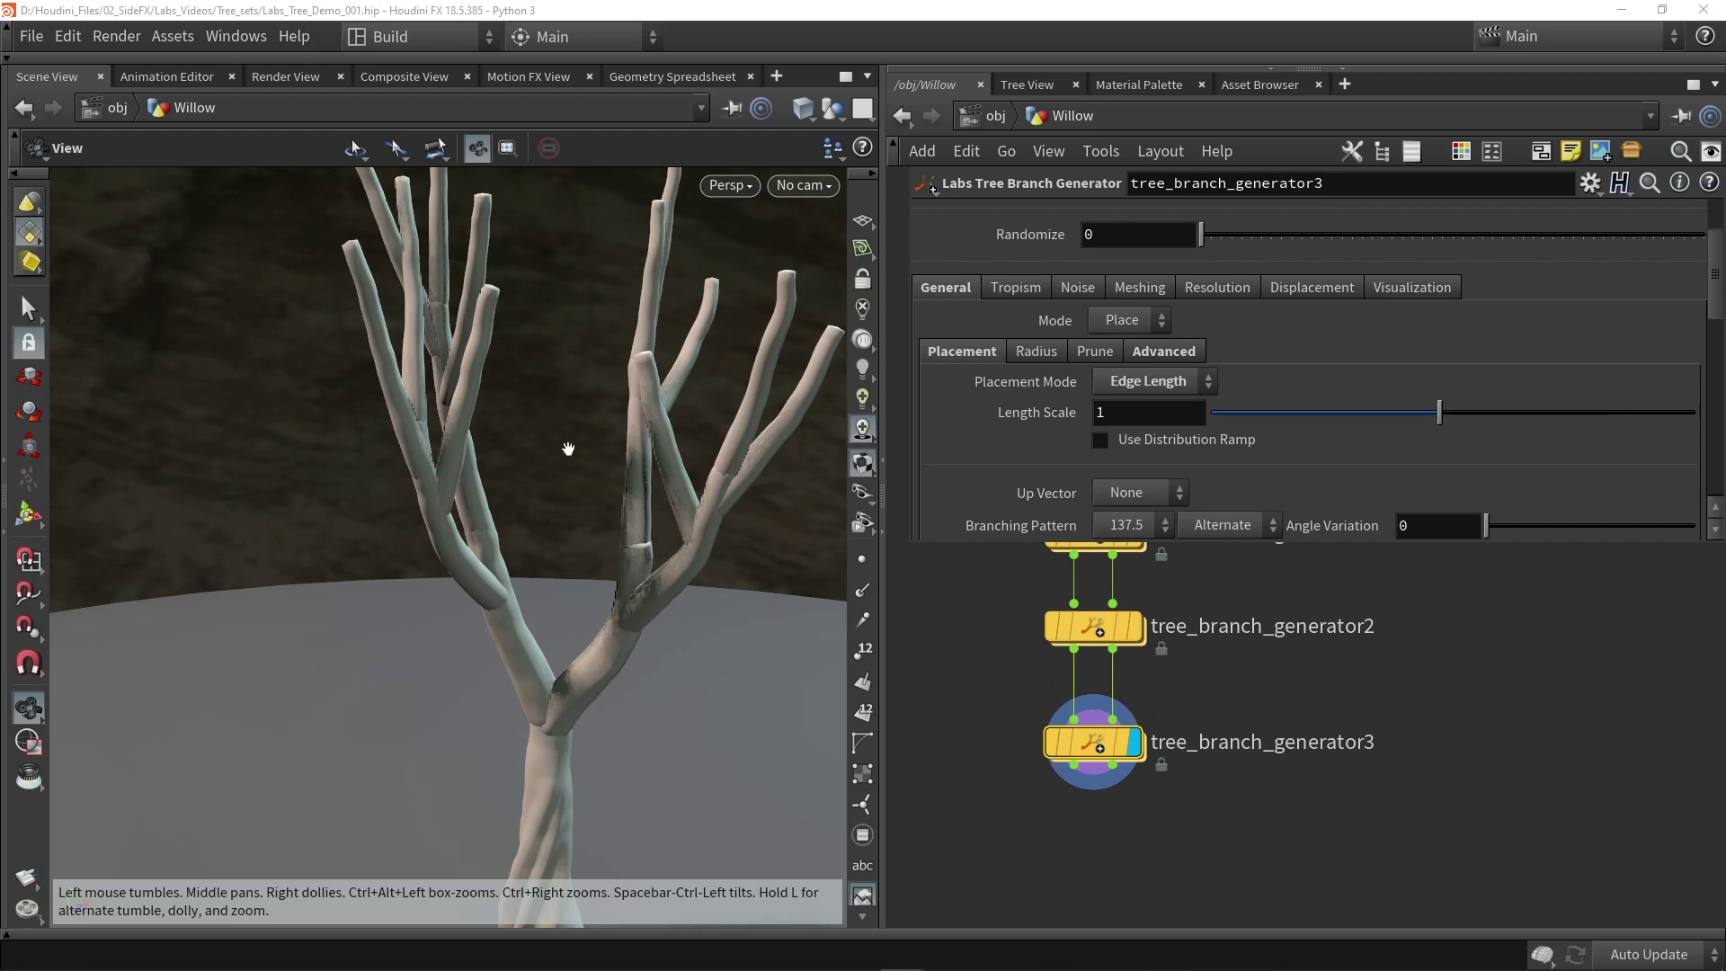
{"action": "left_click_drag", "start_coordinate": [620, 447], "coordinate": [415, 303]}
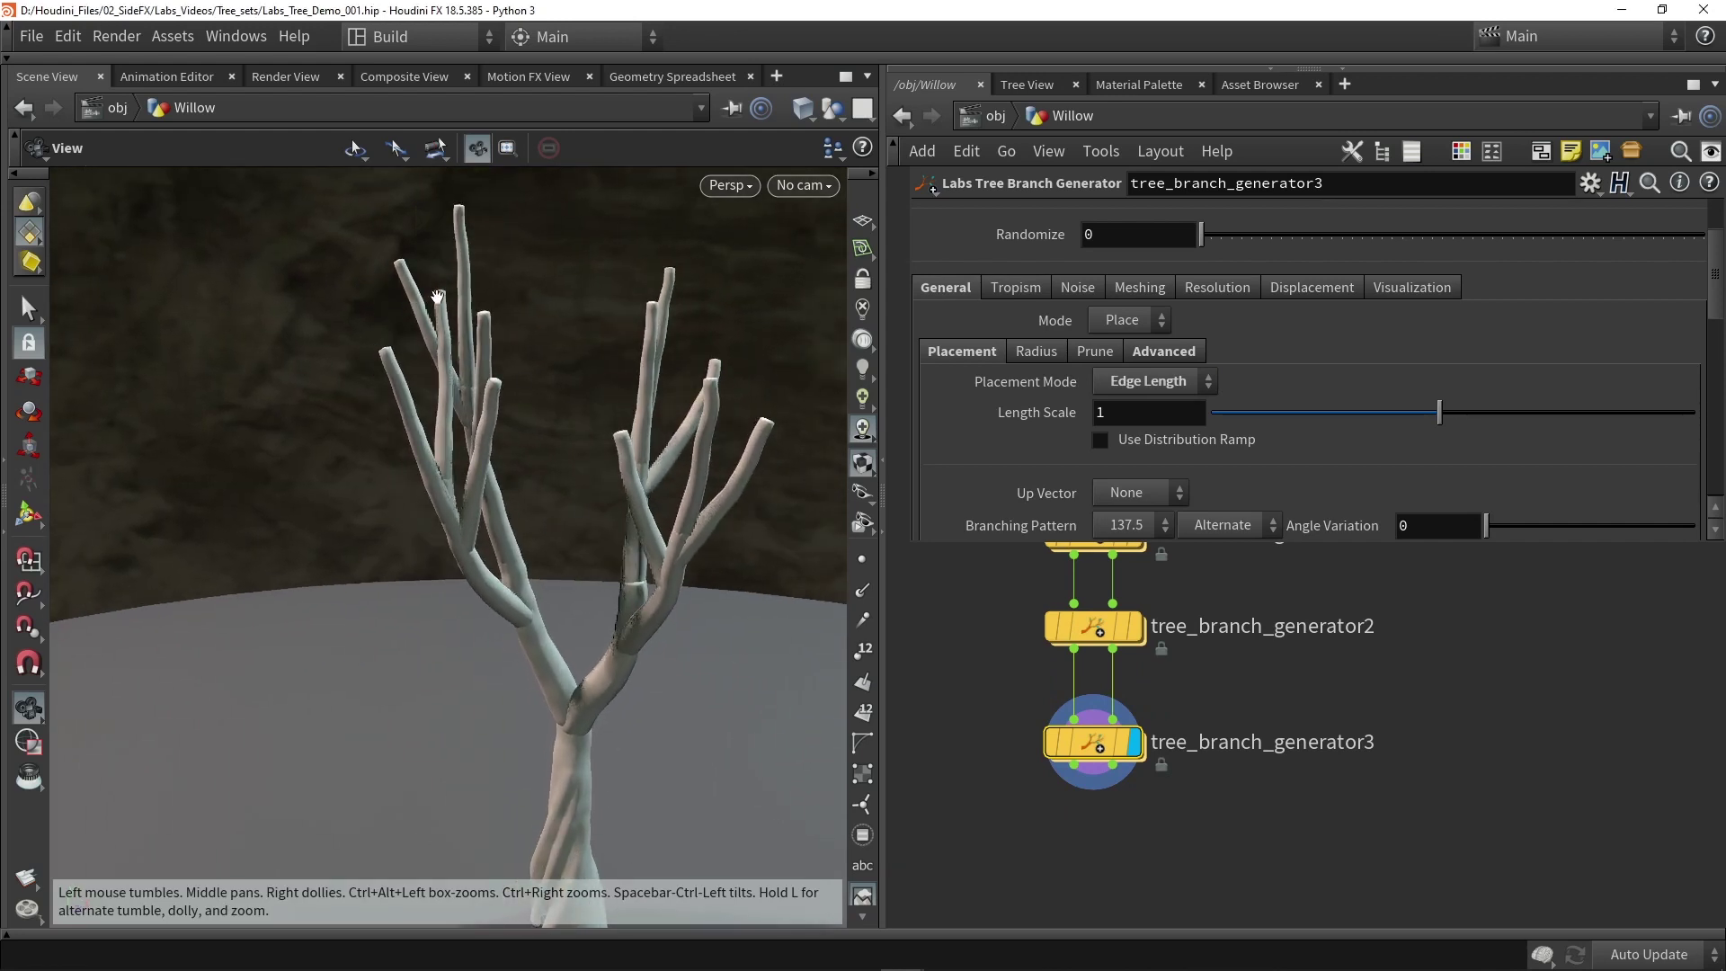
{"action": "left_click", "coordinate": [1034, 353]}
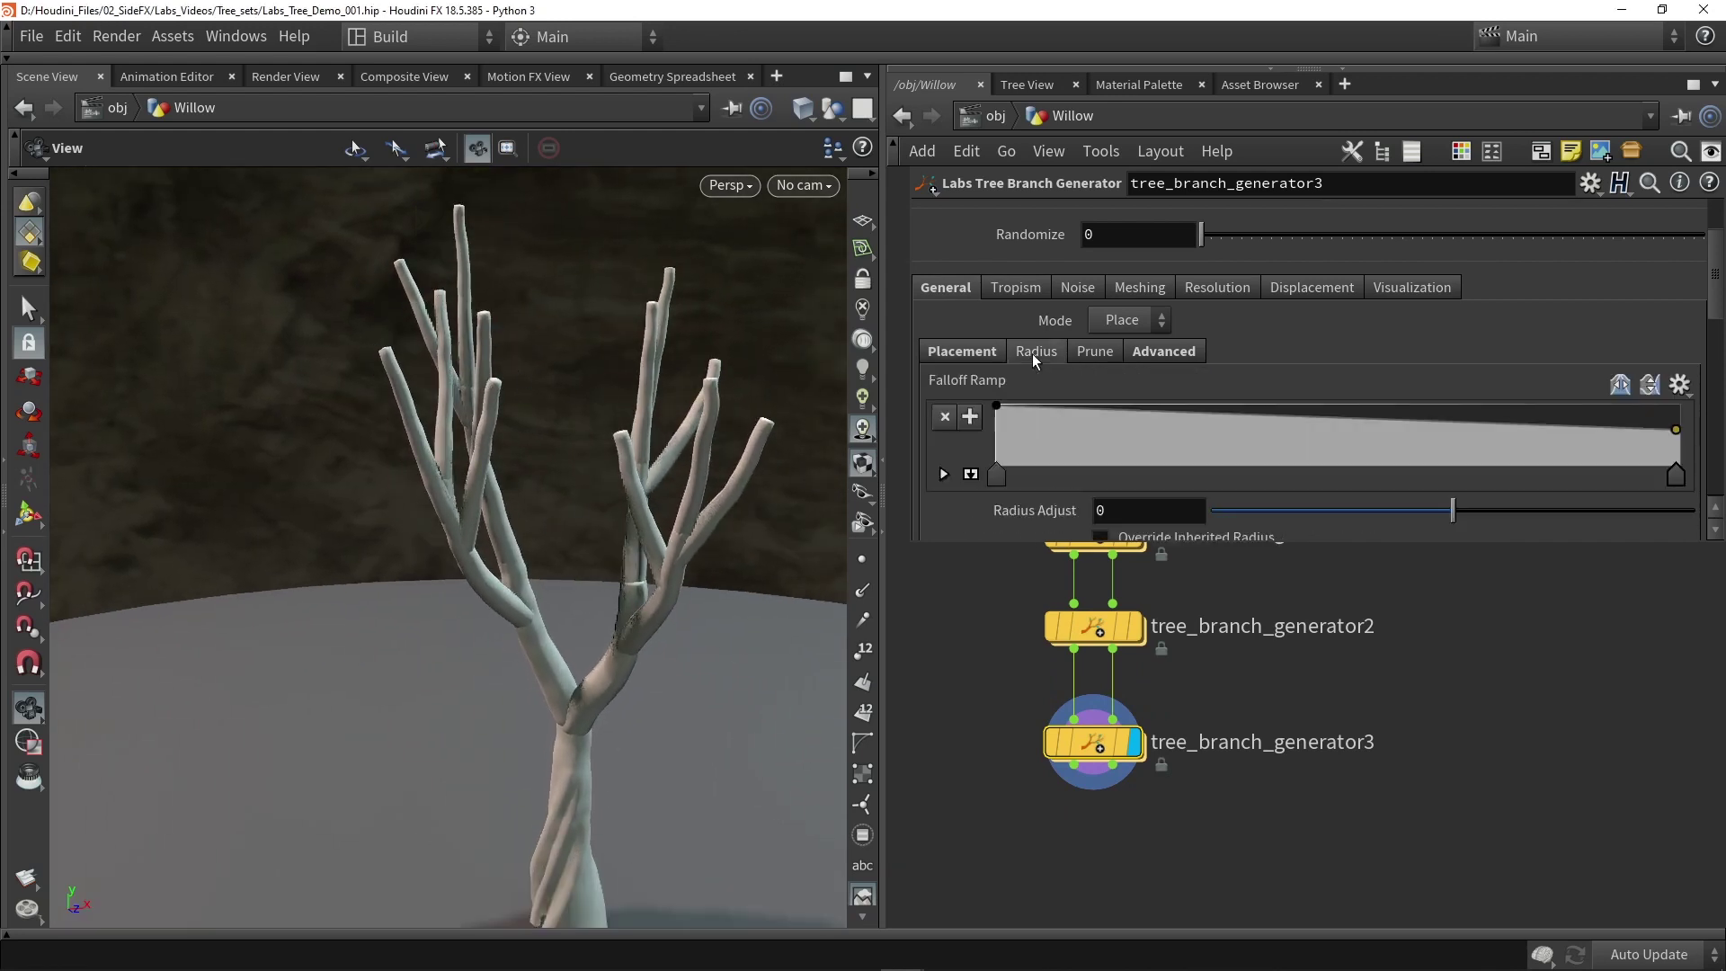
Drop the Falloff Ramp's right point to zero for pointed tips and set Length Scale to 1.374.
{"action": "left_click_drag", "start_coordinate": [1678, 430], "coordinate": [1681, 473]}
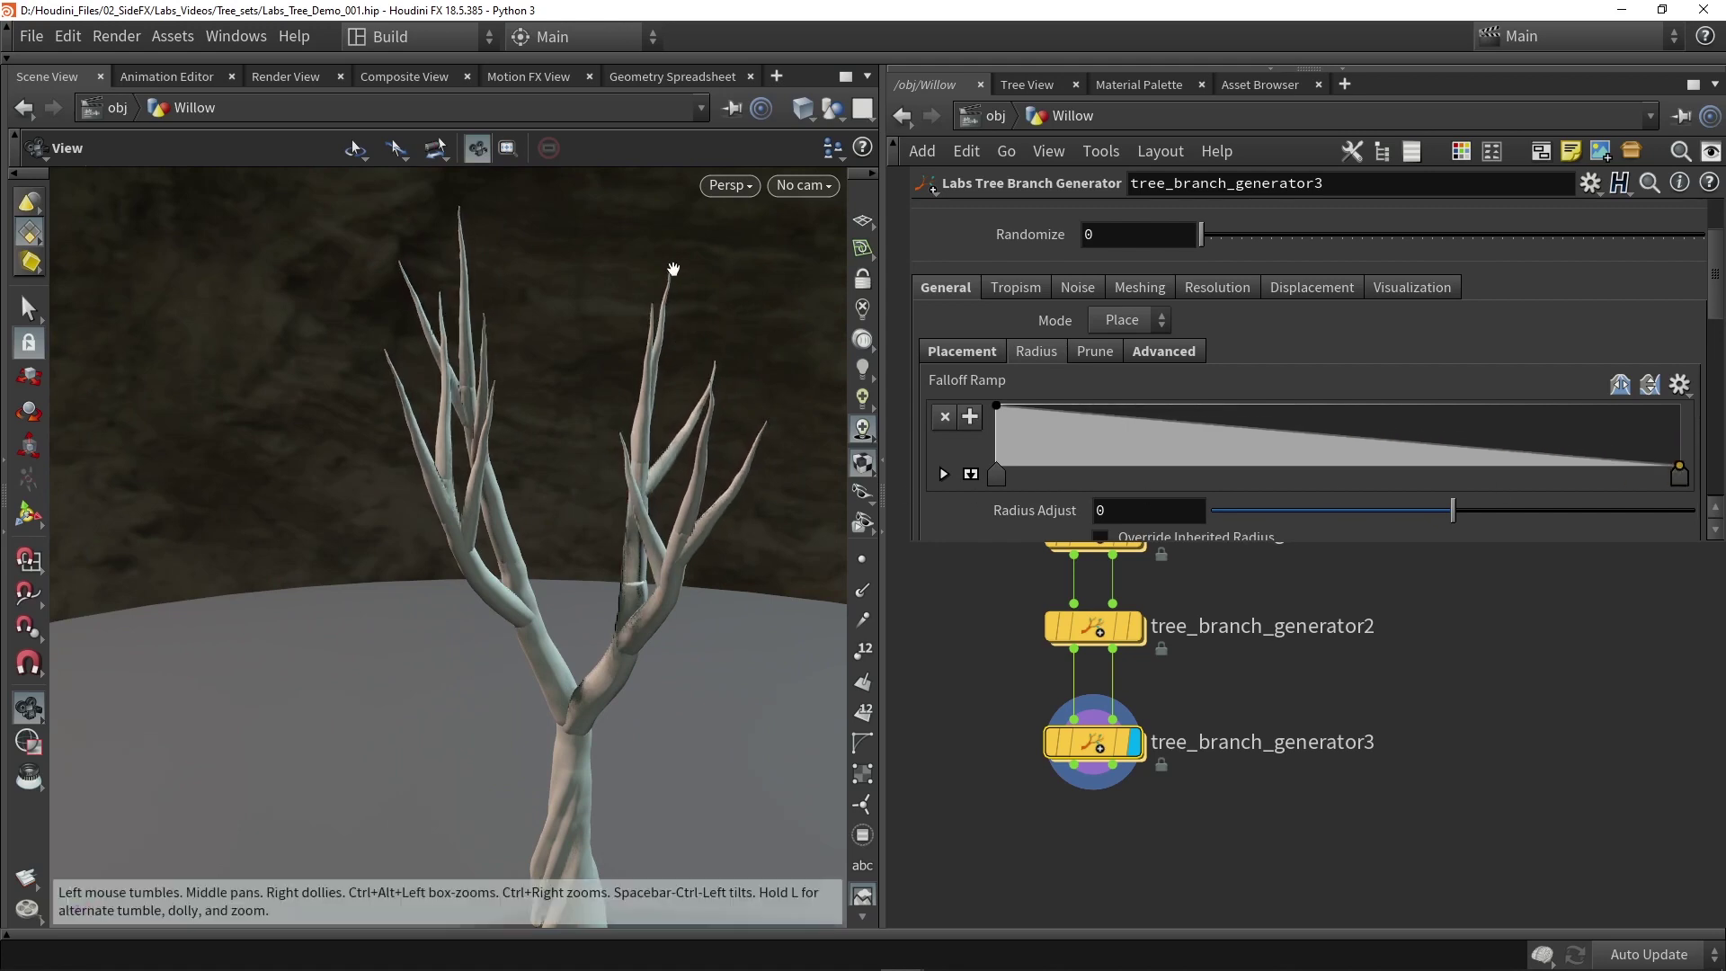
{"action": "left_click_drag", "start_coordinate": [634, 389], "coordinate": [612, 504]}
{"action": "left_click", "coordinate": [980, 352]}
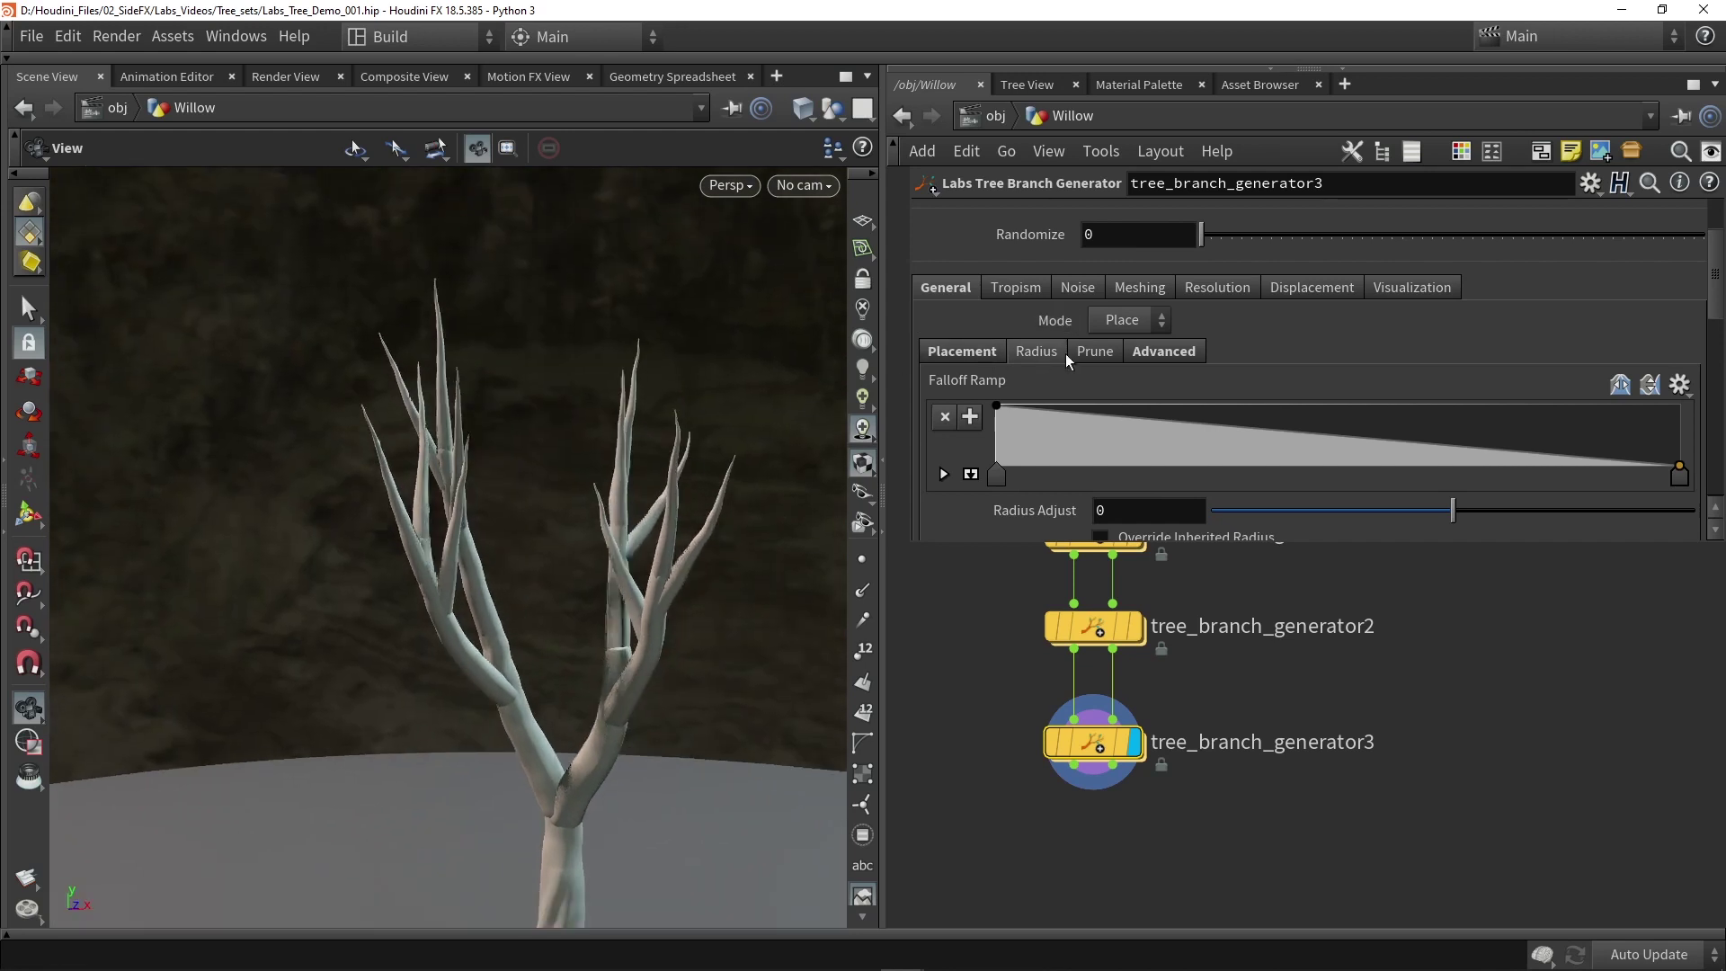
{"action": "left_click_drag", "start_coordinate": [1469, 407], "coordinate": [1534, 411]}
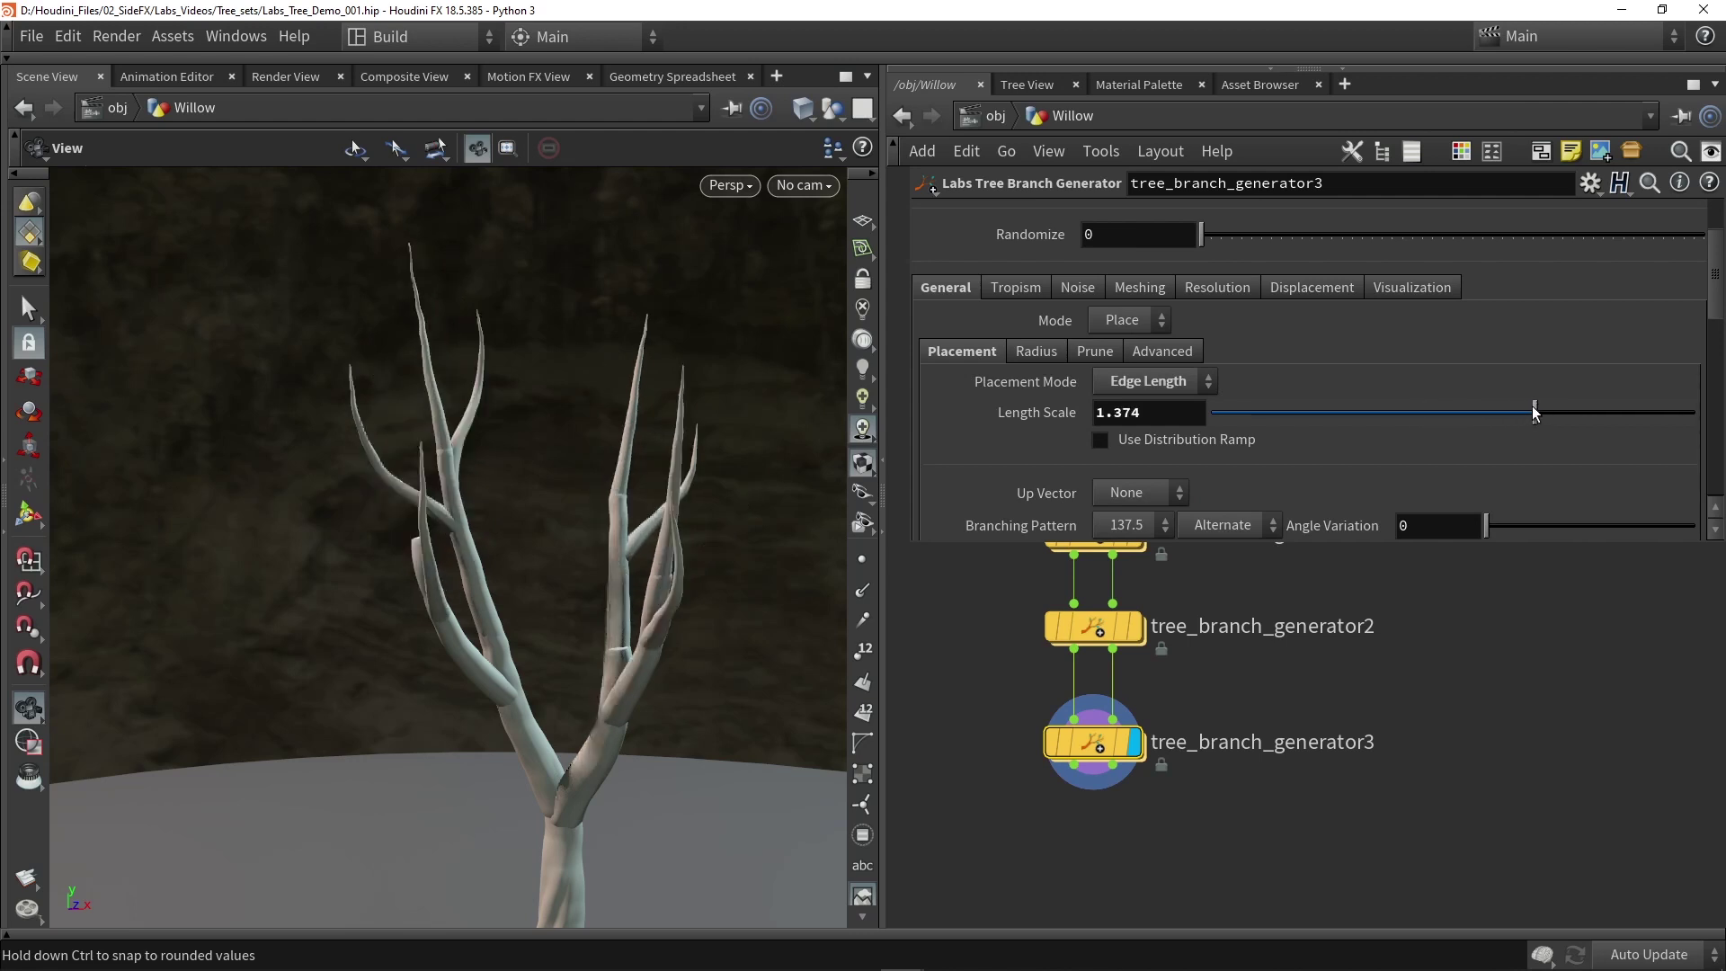
{"action": "left_click_drag", "start_coordinate": [809, 530], "coordinate": [608, 549]}
{"action": "scroll", "coordinate": [1003, 398], "scroll_direction": "down", "scroll_amount": 3}
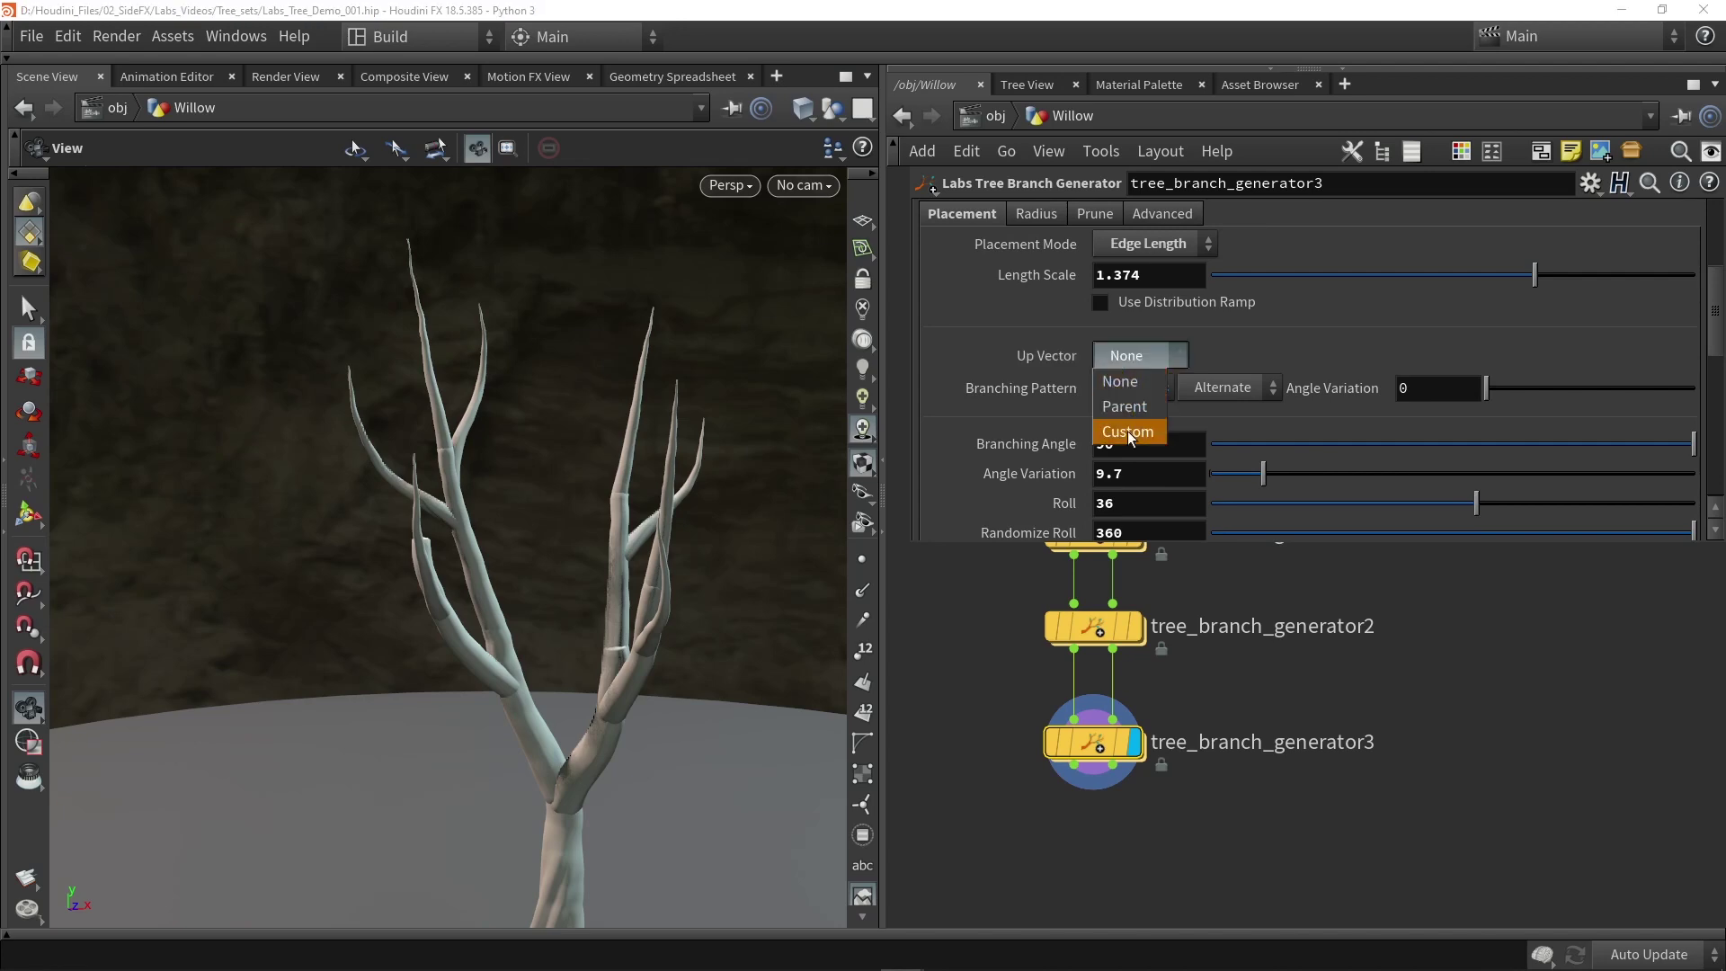
Try a custom up vector, revert it to None, and choose the 180 branching pattern.
{"action": "left_click", "coordinate": [1127, 431]}
{"action": "mouse_move", "coordinate": [627, 504]}
{"action": "left_mouse_down"}
{"action": "mouse_move", "coordinate": [506, 513]}
{"action": "mouse_move", "coordinate": [783, 501]}
{"action": "mouse_move", "coordinate": [470, 531]}
{"action": "mouse_move", "coordinate": [504, 530]}
{"action": "mouse_move", "coordinate": [470, 501]}
{"action": "mouse_move", "coordinate": [662, 459]}
{"action": "mouse_move", "coordinate": [627, 501]}
{"action": "mouse_move", "coordinate": [651, 505]}
{"action": "left_mouse_up"}
{"action": "left_click", "coordinate": [1129, 354]}
{"action": "left_click", "coordinate": [1130, 380]}
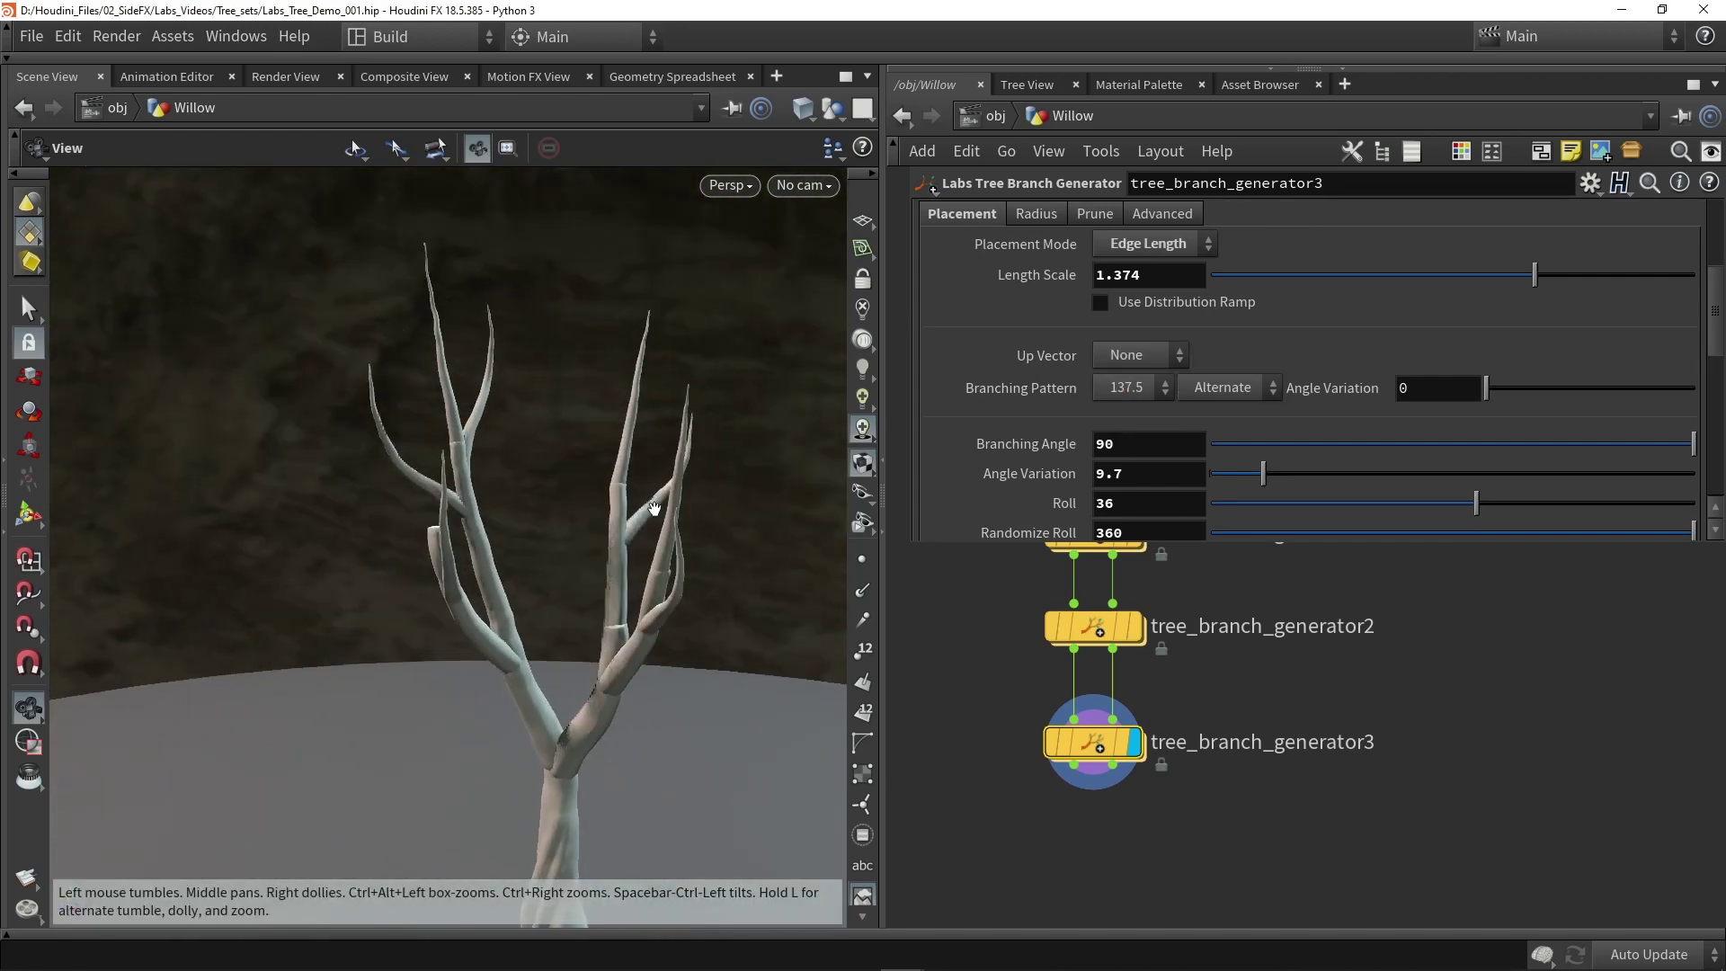
{"action": "scroll", "coordinate": [1093, 345], "scroll_direction": "down", "scroll_amount": 2}
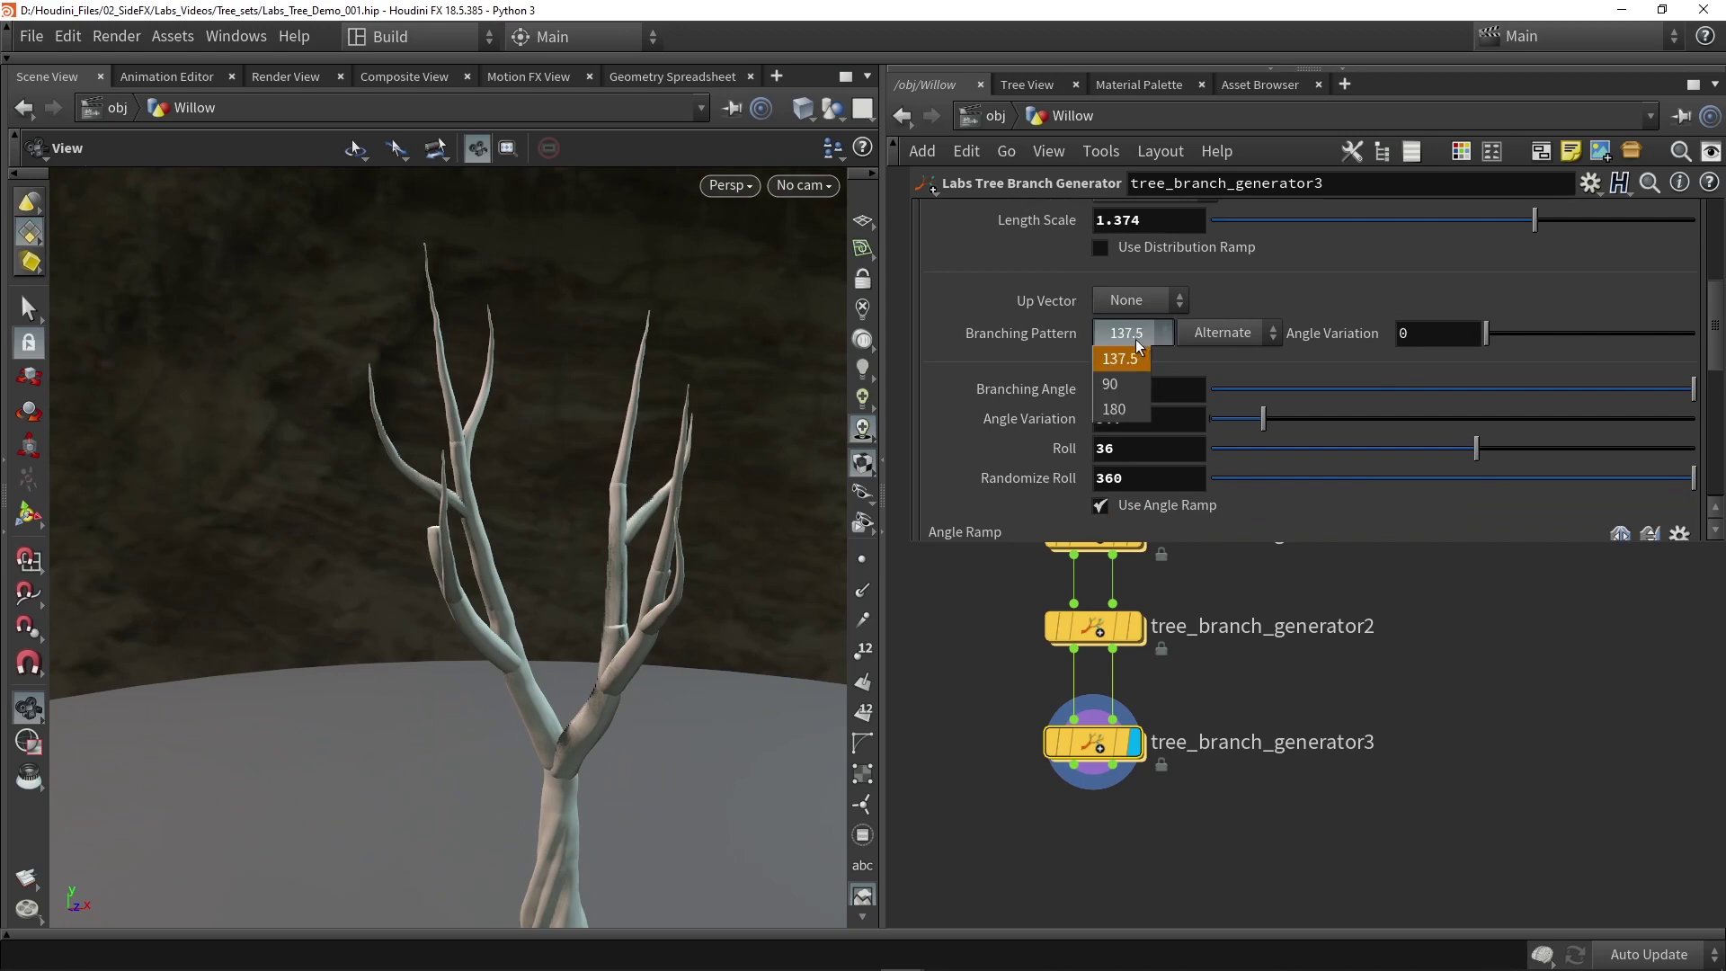
{"action": "left_click", "coordinate": [1128, 409]}
{"action": "mouse_move", "coordinate": [578, 585]}
{"action": "left_mouse_down"}
{"action": "mouse_move", "coordinate": [593, 647]}
{"action": "mouse_move", "coordinate": [606, 585]}
{"action": "mouse_move", "coordinate": [578, 540]}
{"action": "mouse_move", "coordinate": [584, 574]}
{"action": "left_mouse_up"}
{"action": "scroll", "coordinate": [1128, 305], "scroll_direction": "down", "scroll_amount": 3}
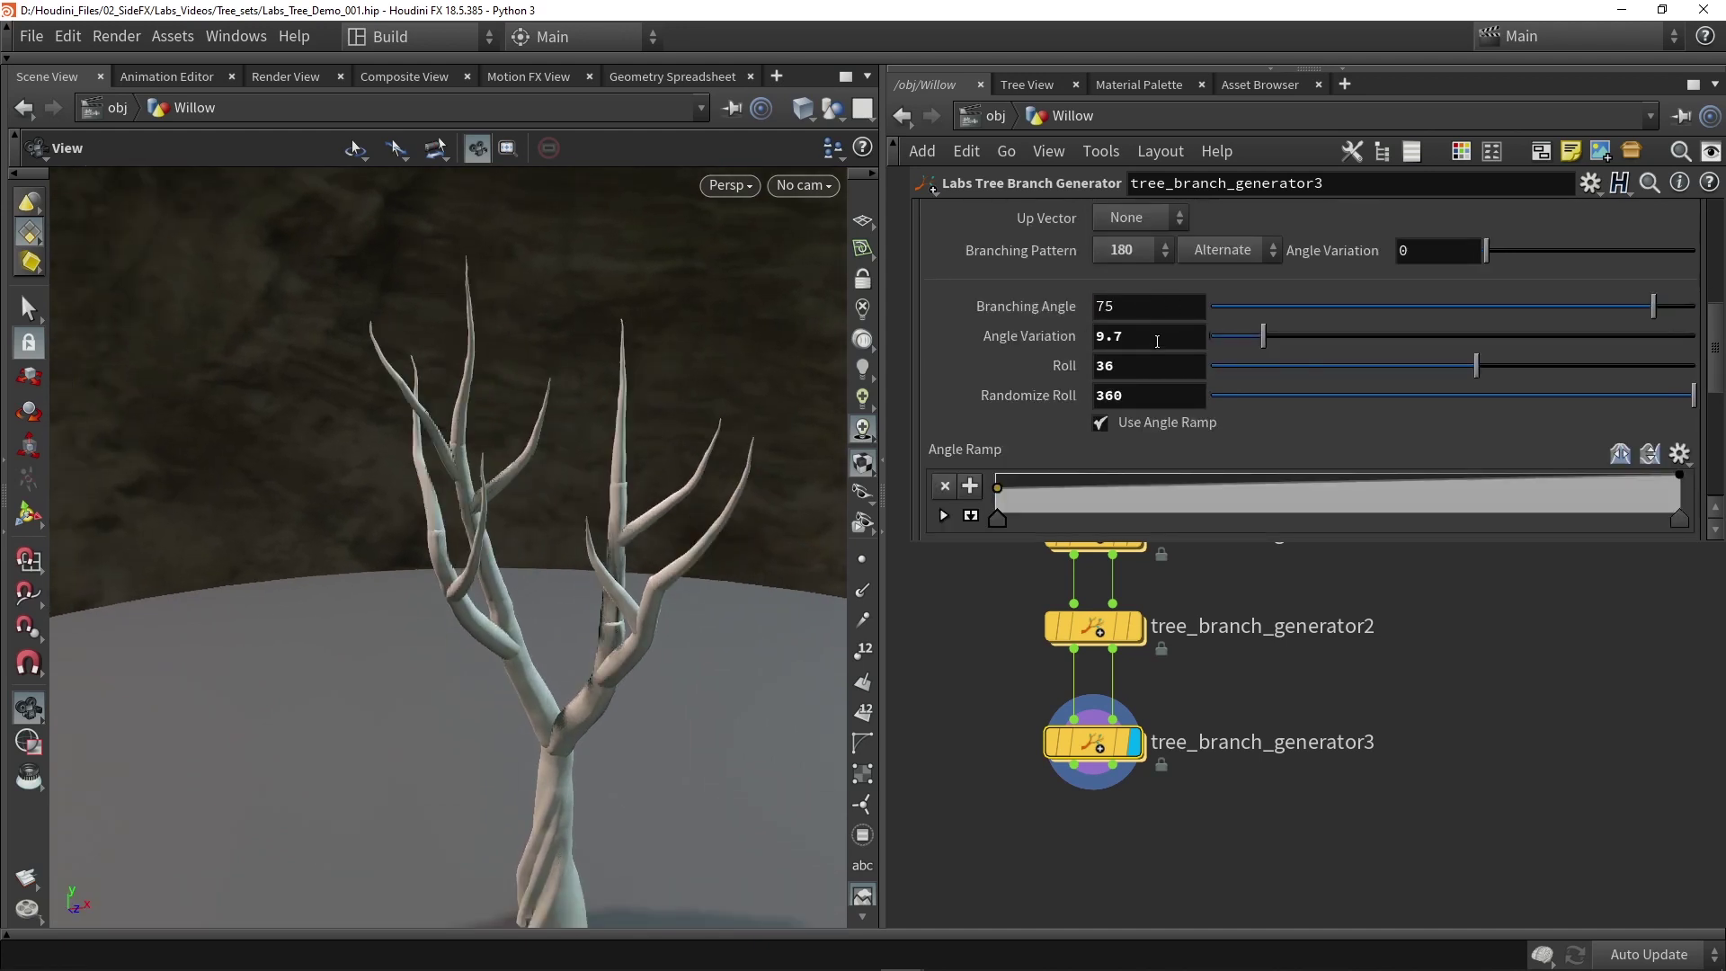
Reset Angle Variation and Roll to 0 and set Randomize Roll to 212.5.
{"action": "middle_click", "coordinate": [1157, 344], "text": "ctrl"}
{"action": "middle_click", "coordinate": [1150, 371], "text": "ctrl"}
{"action": "middle_click", "coordinate": [1145, 399], "text": "ctrl"}
{"action": "mouse_move", "coordinate": [476, 536]}
{"action": "left_mouse_down"}
{"action": "mouse_move", "coordinate": [393, 540]}
{"action": "mouse_move", "coordinate": [468, 547]}
{"action": "left_mouse_up"}
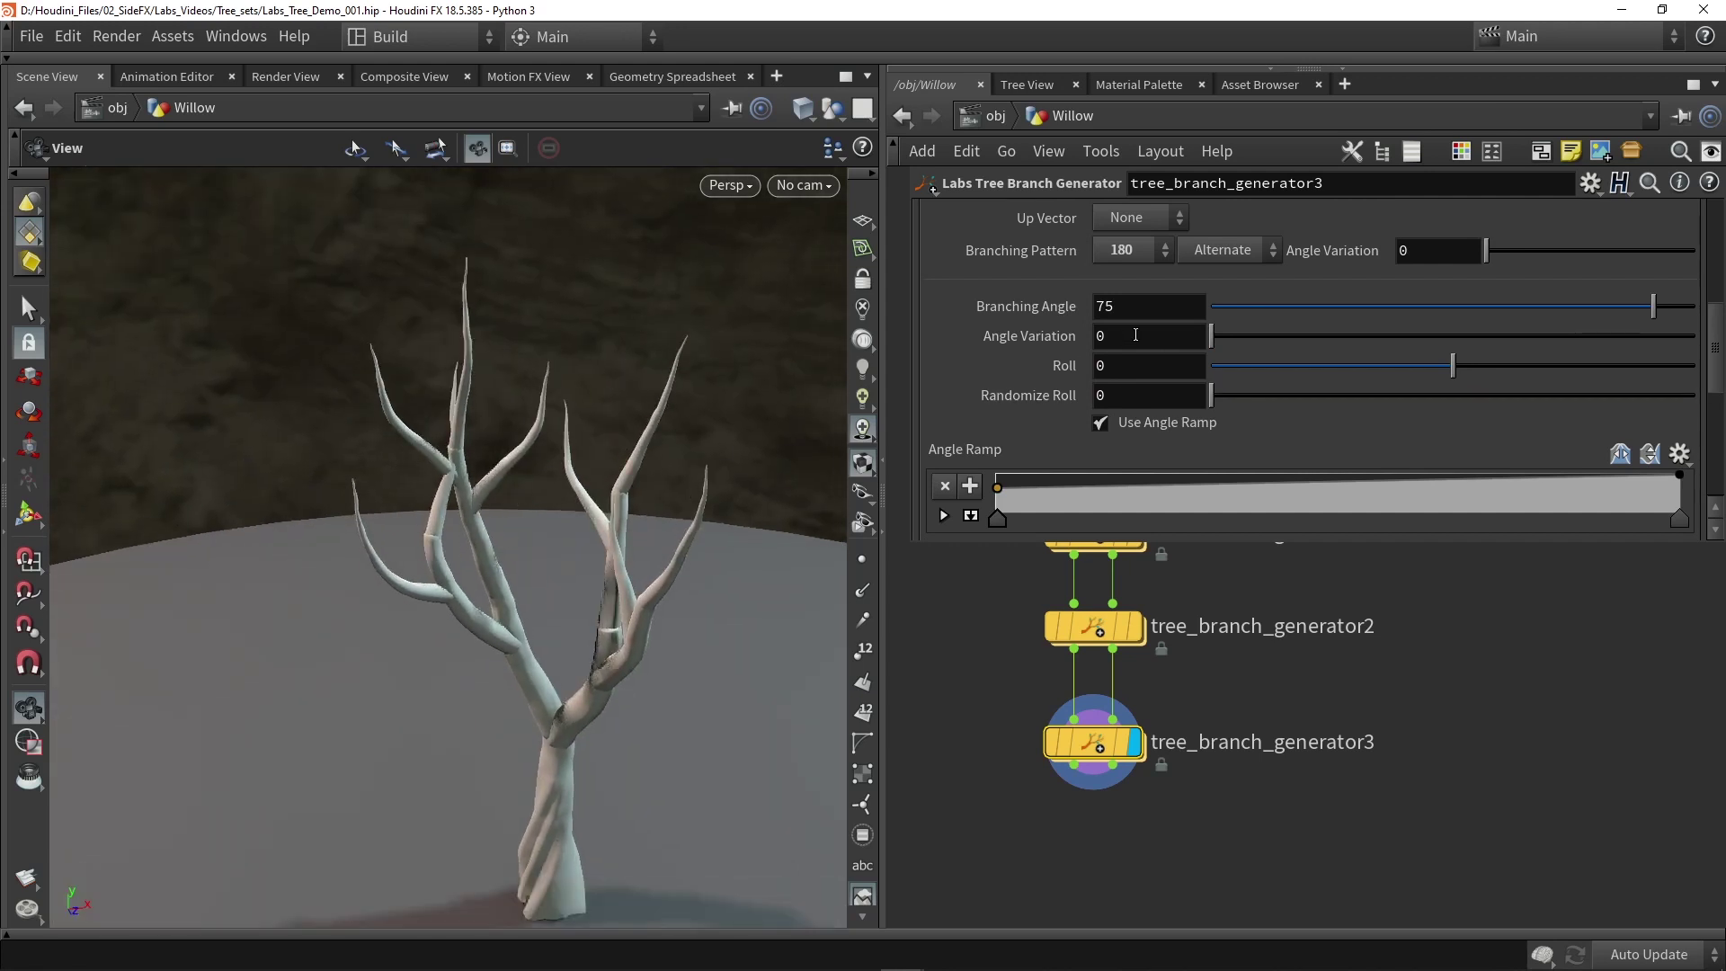
{"action": "left_click_drag", "start_coordinate": [1222, 404], "coordinate": [1497, 405]}
{"action": "left_click_drag", "start_coordinate": [439, 493], "coordinate": [477, 485]}
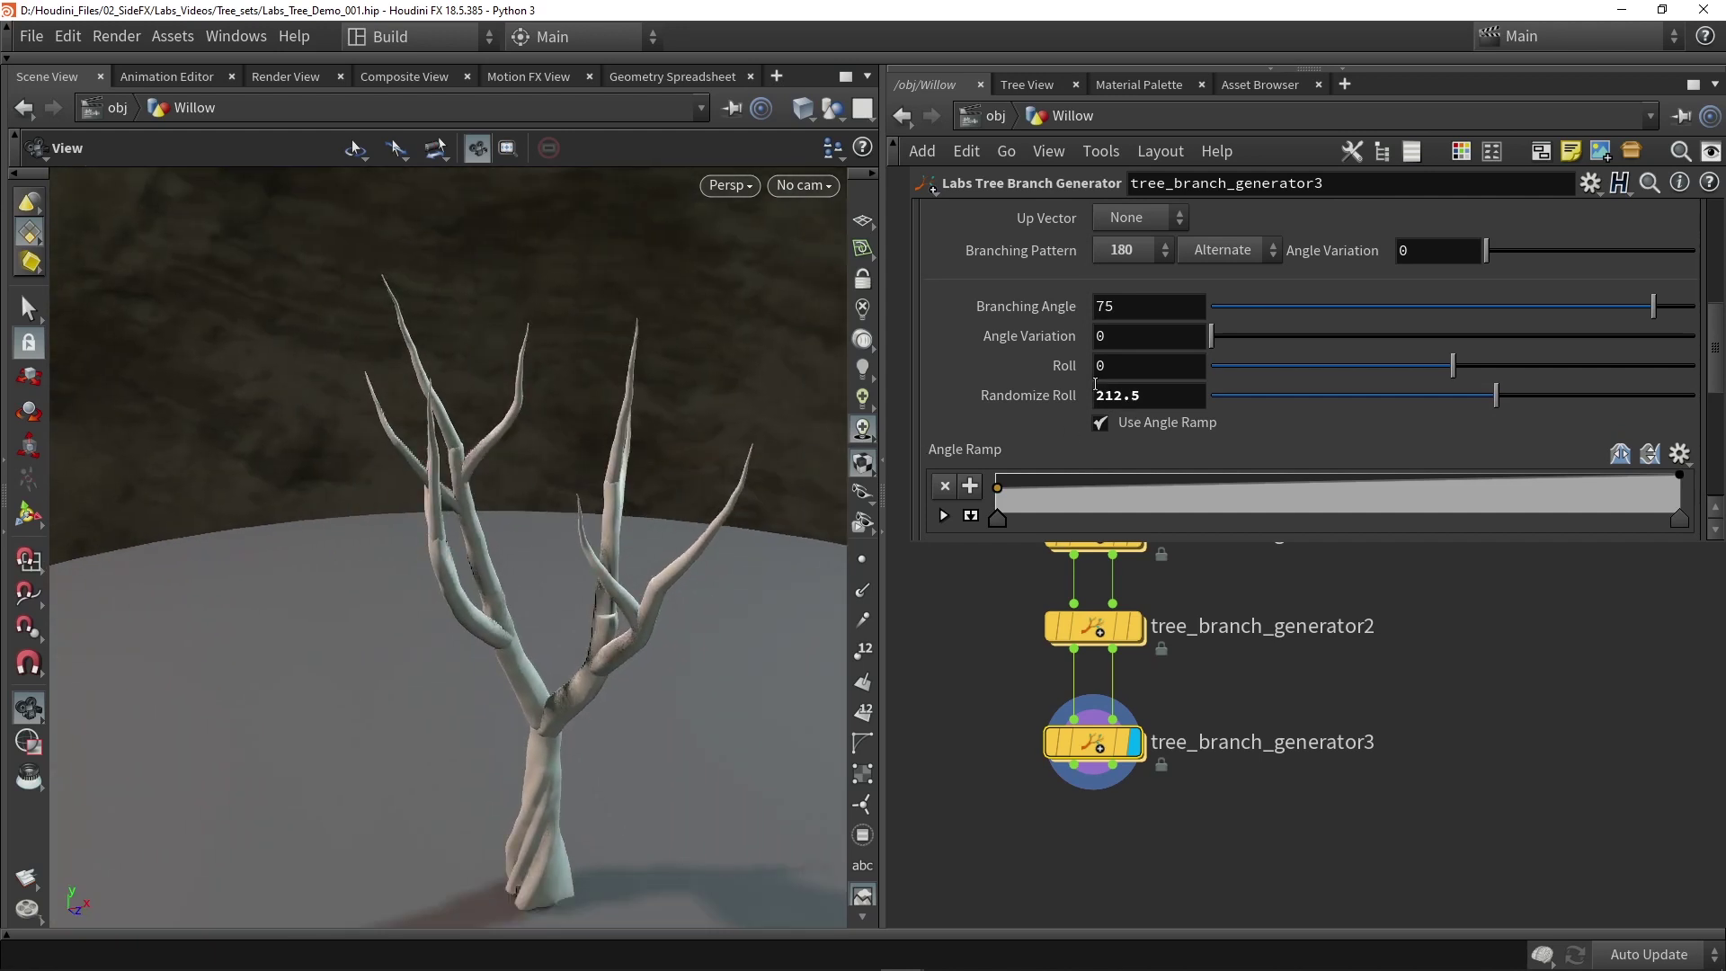
{"action": "scroll", "coordinate": [1100, 389], "scroll_direction": "down", "scroll_amount": 4}
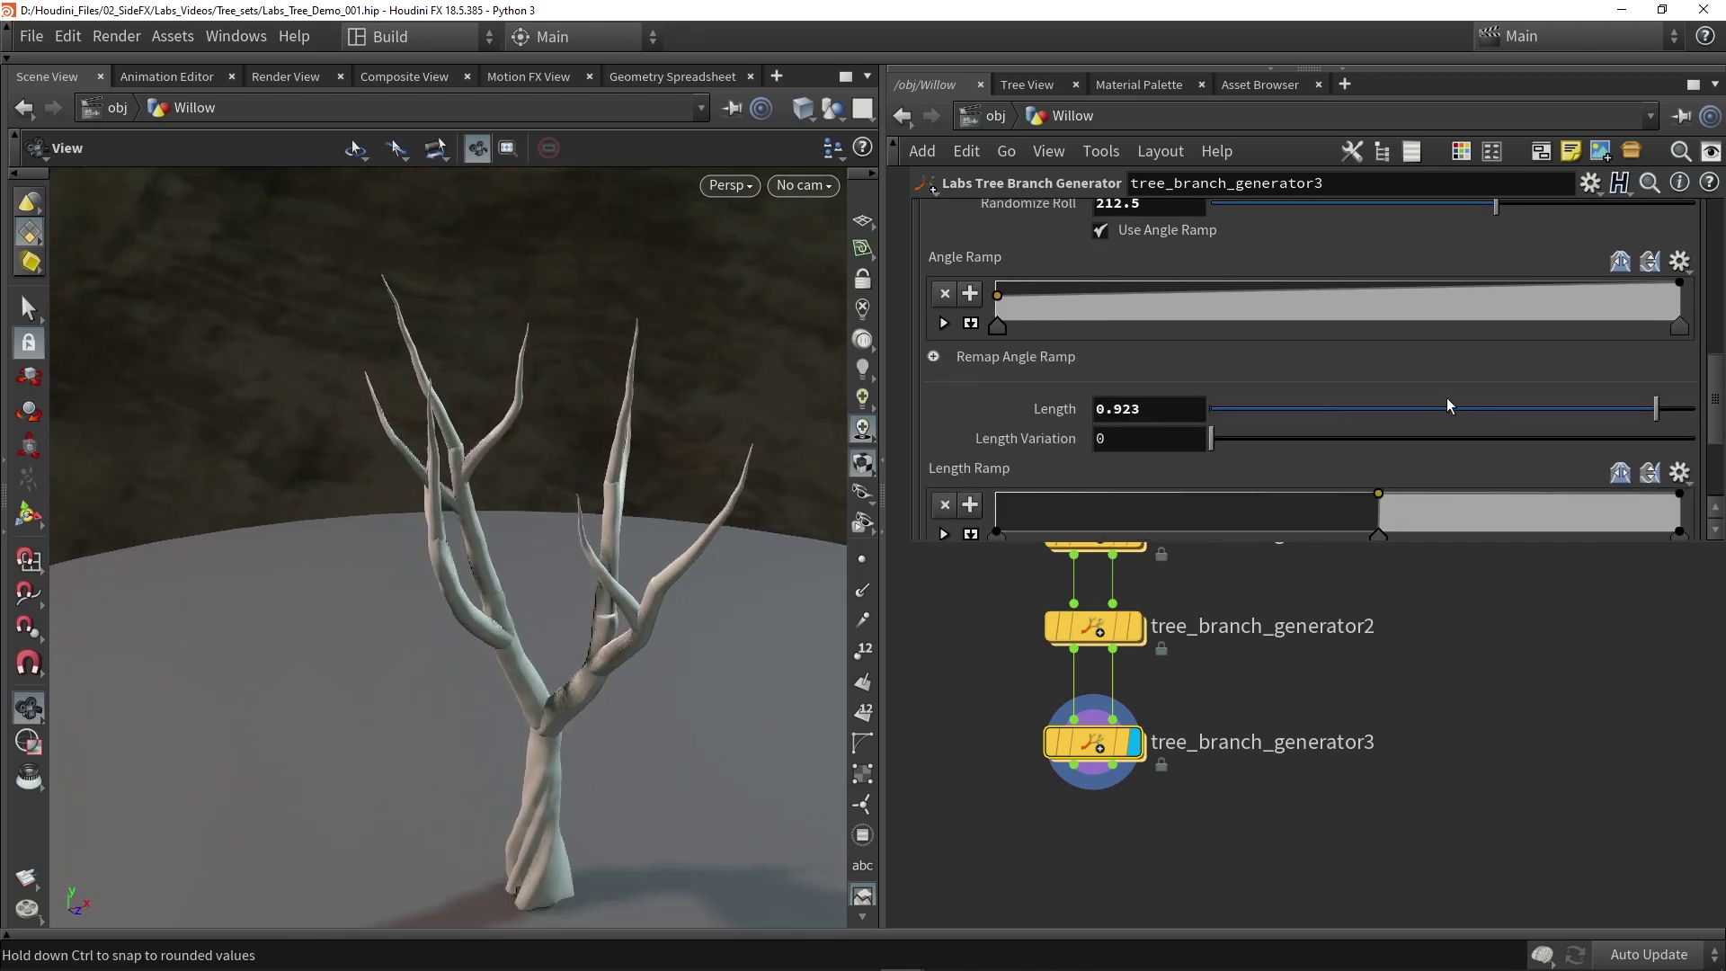
Raise the third generator's Length to 1 and move the Length Ramp step to about three-quarters.
{"action": "left_click_drag", "start_coordinate": [1664, 415], "coordinate": [1722, 414]}
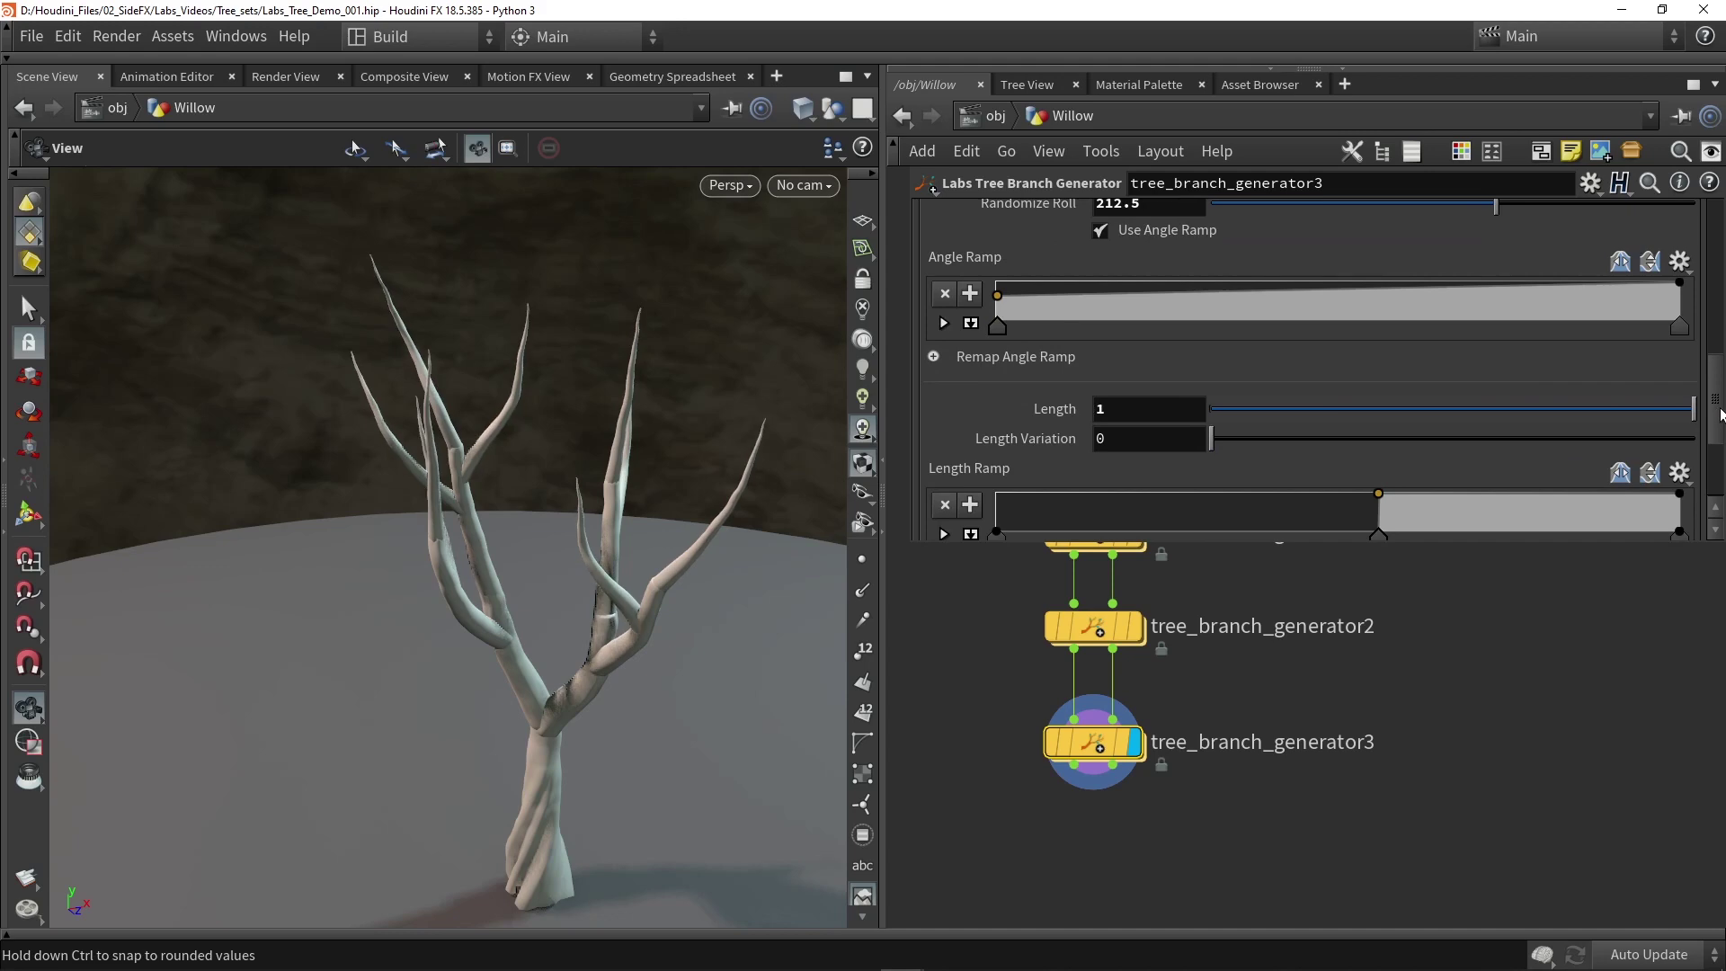
{"action": "mouse_move", "coordinate": [461, 491]}
{"action": "left_mouse_down"}
{"action": "mouse_move", "coordinate": [231, 492]}
{"action": "mouse_move", "coordinate": [446, 485]}
{"action": "left_mouse_up"}
{"action": "scroll", "coordinate": [1378, 486], "scroll_direction": "down", "scroll_amount": 1}
{"action": "left_click_drag", "start_coordinate": [1378, 485], "coordinate": [1488, 473]}
{"action": "mouse_move", "coordinate": [584, 601]}
{"action": "left_mouse_down"}
{"action": "mouse_move", "coordinate": [509, 602]}
{"action": "mouse_move", "coordinate": [574, 609]}
{"action": "left_mouse_up"}
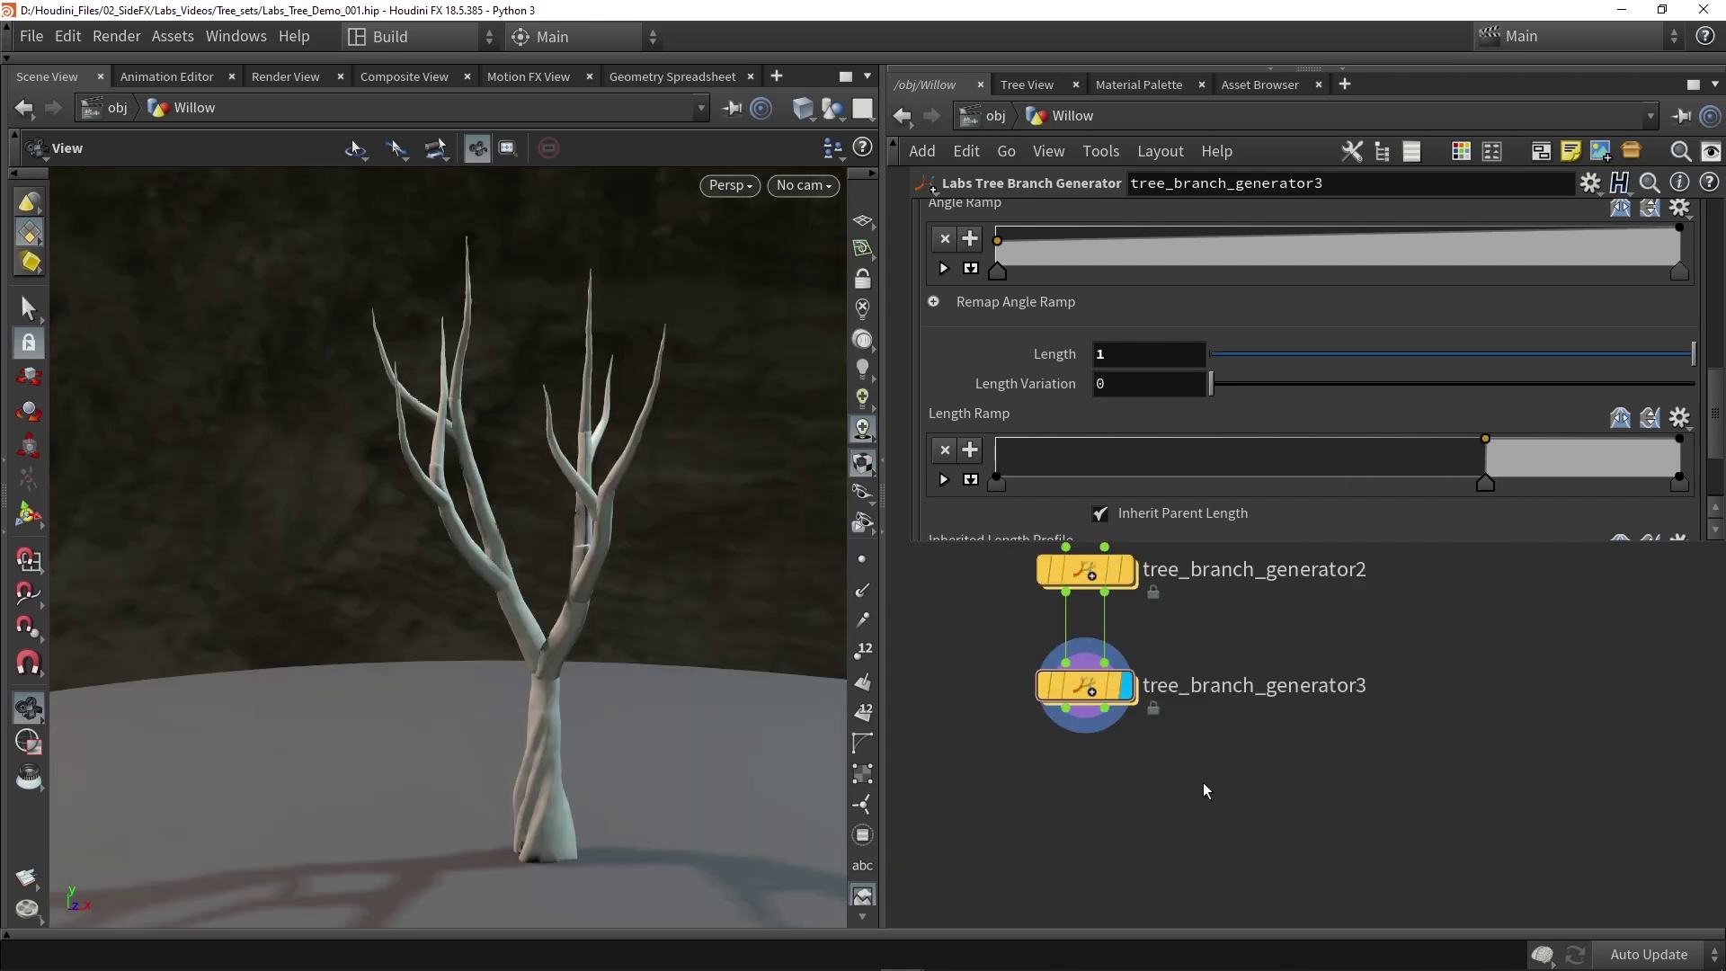
Add Labs Tree Branch Generator tree_branch_generator4 under the third and set its display flag.
{"action": "key", "text": "Tab"}
{"action": "type", "text": "bran"}
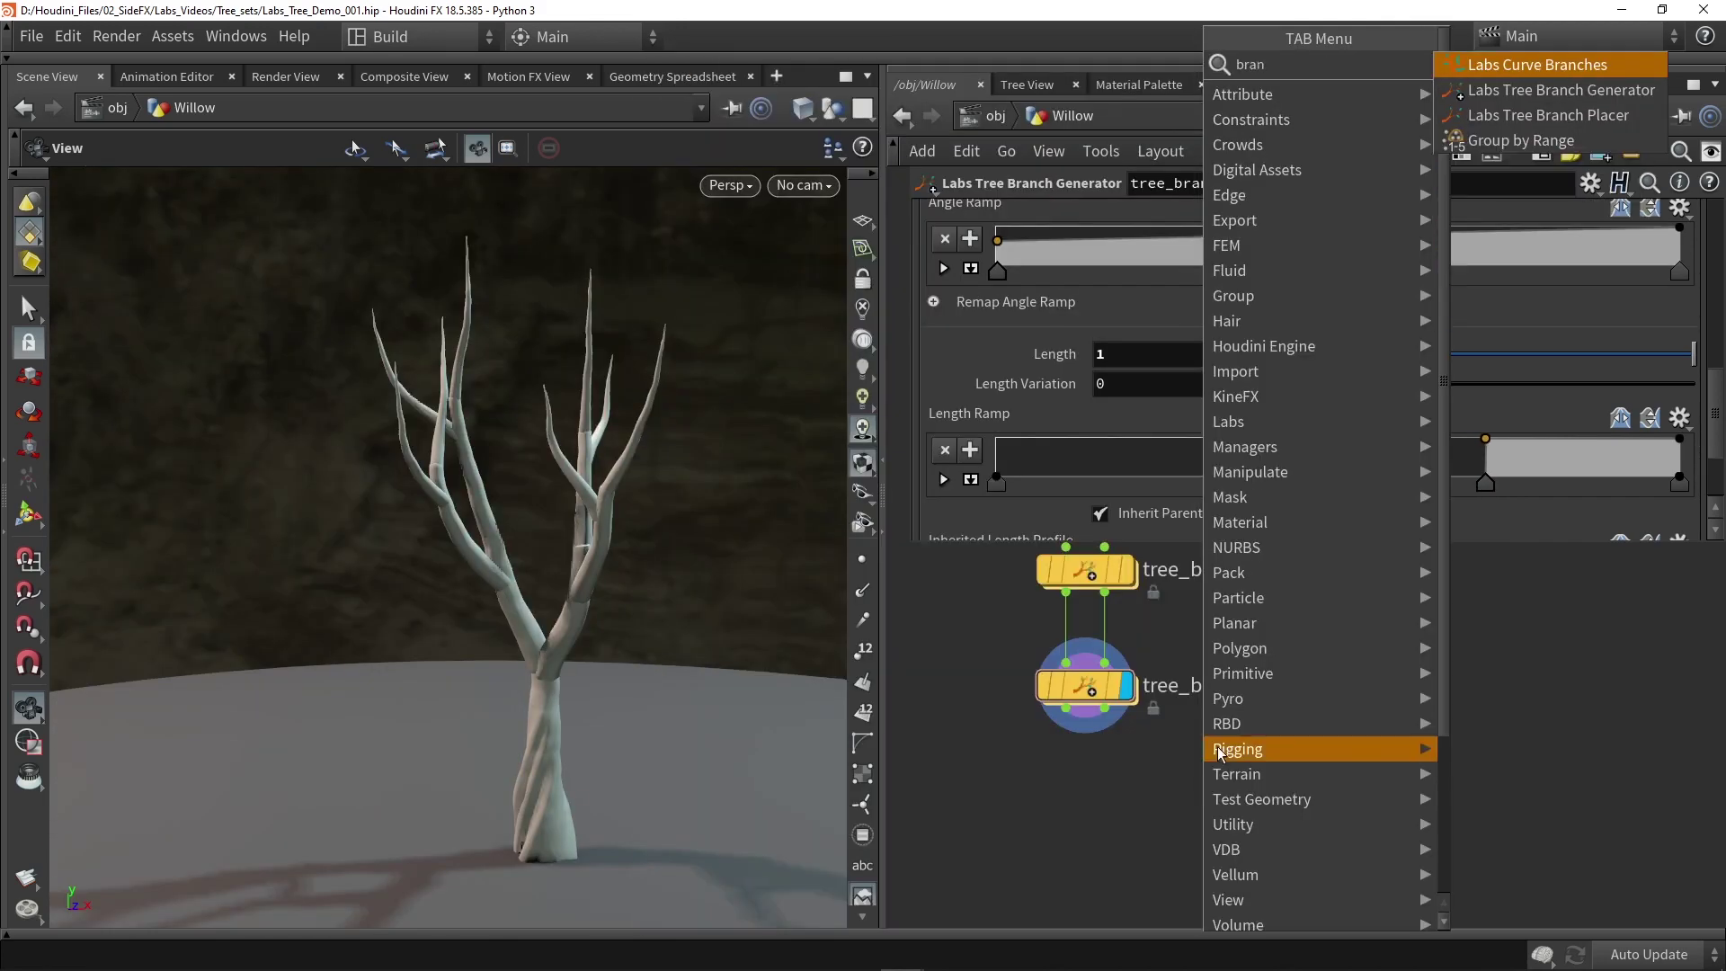
{"action": "left_click", "coordinate": [1546, 90]}
{"action": "left_click", "coordinate": [1068, 835]}
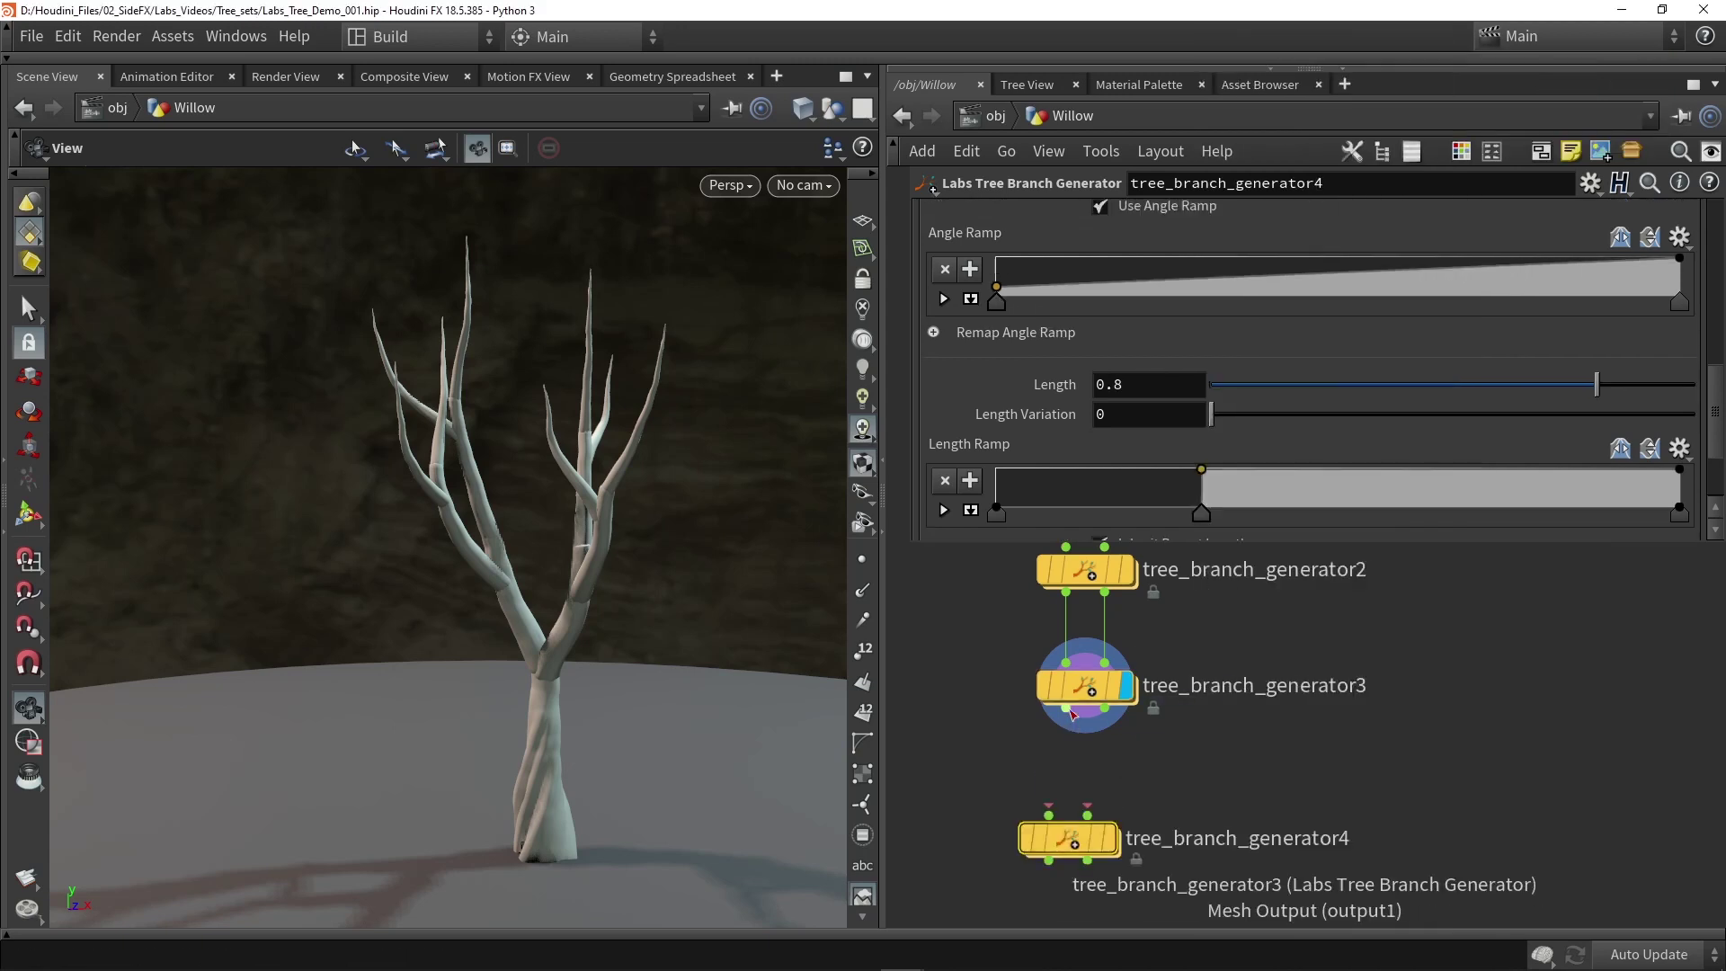
{"action": "left_click_drag", "start_coordinate": [1079, 838], "coordinate": [1096, 813]}
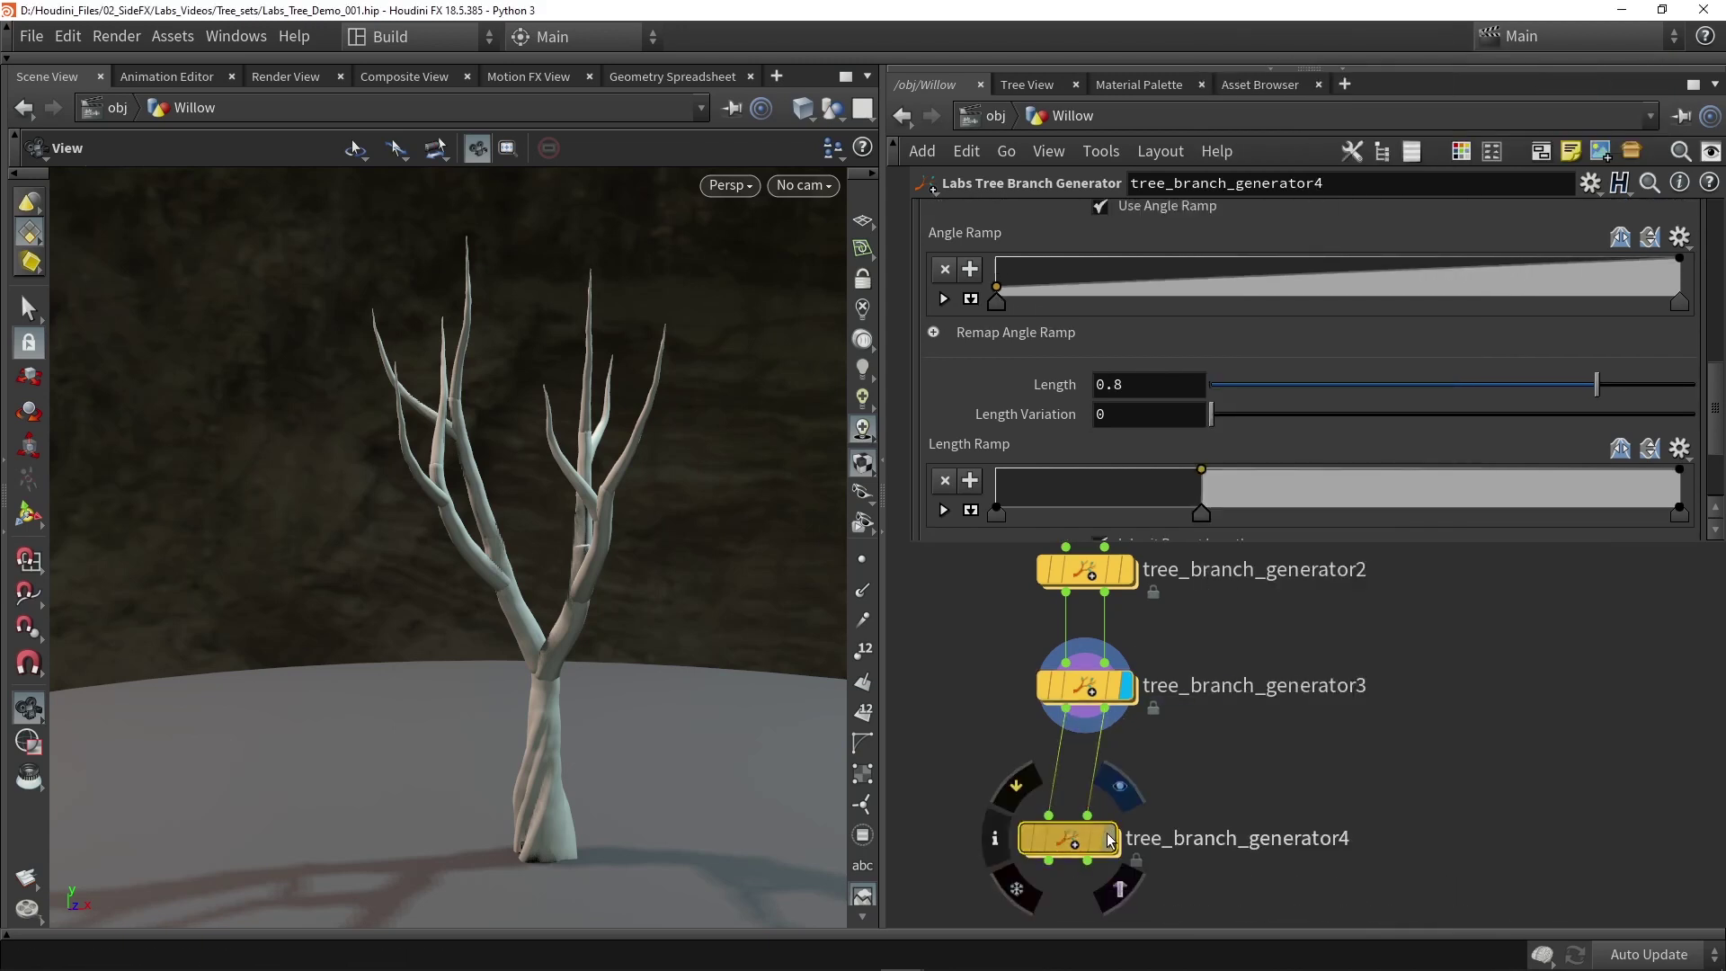
{"action": "left_click", "coordinate": [1126, 814]}
{"action": "left_click_drag", "start_coordinate": [611, 569], "coordinate": [423, 579]}
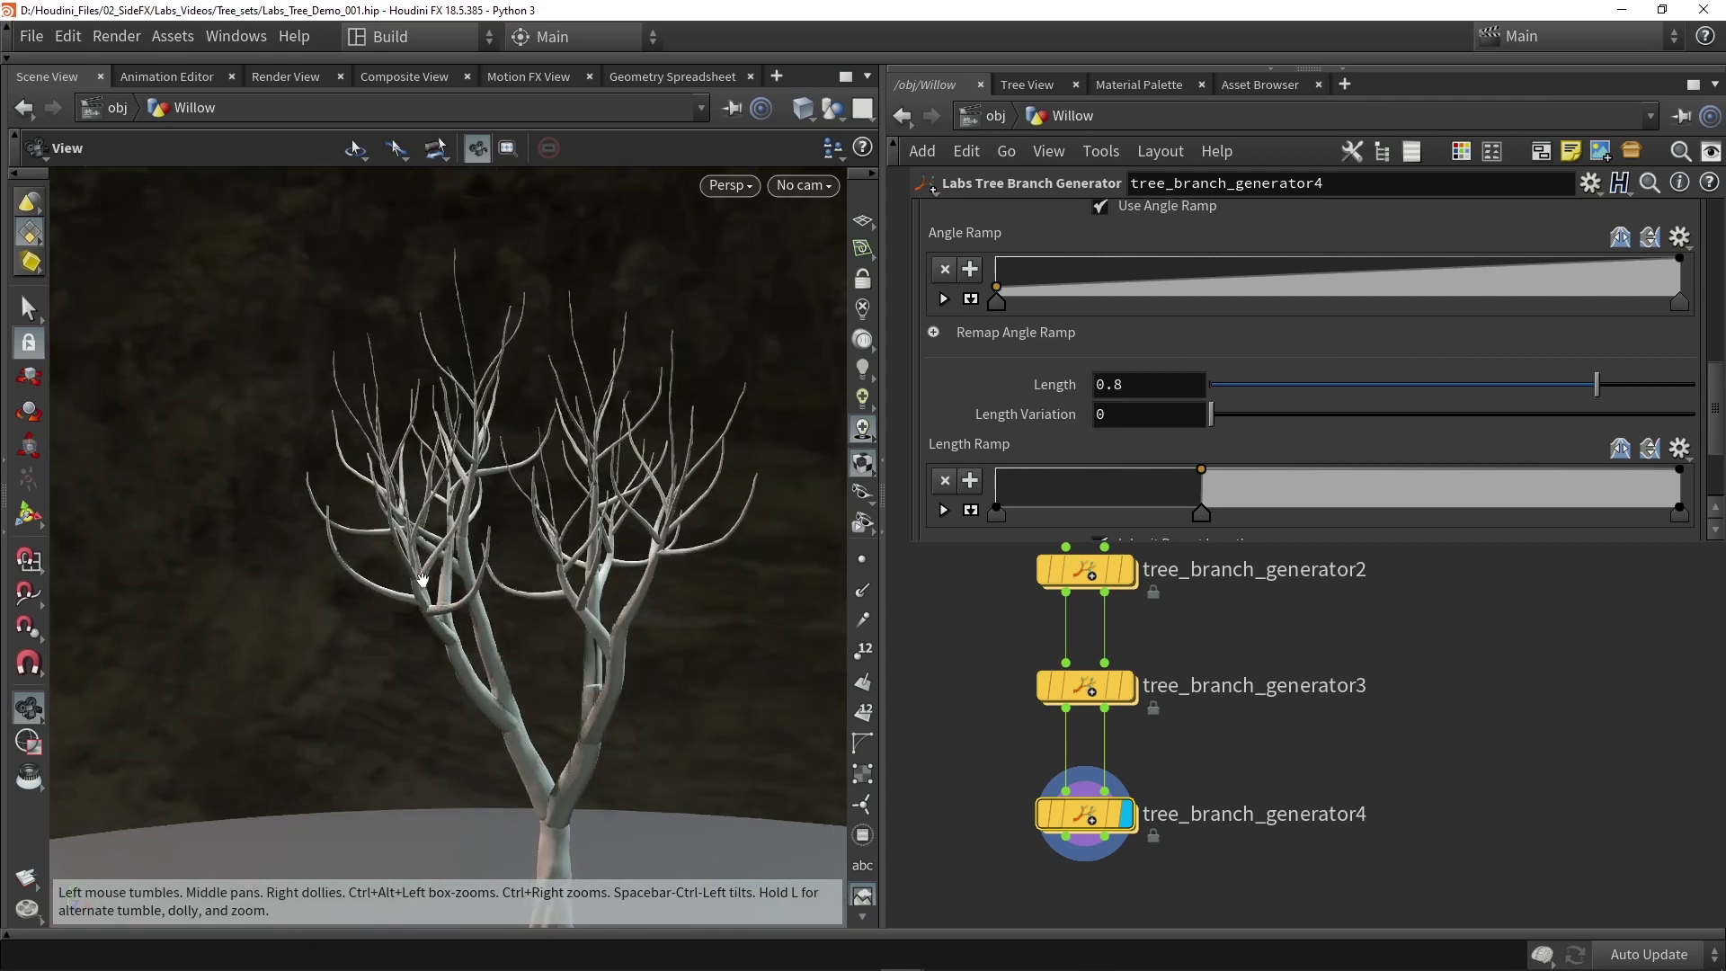
{"action": "left_click_drag", "start_coordinate": [459, 403], "coordinate": [487, 545]}
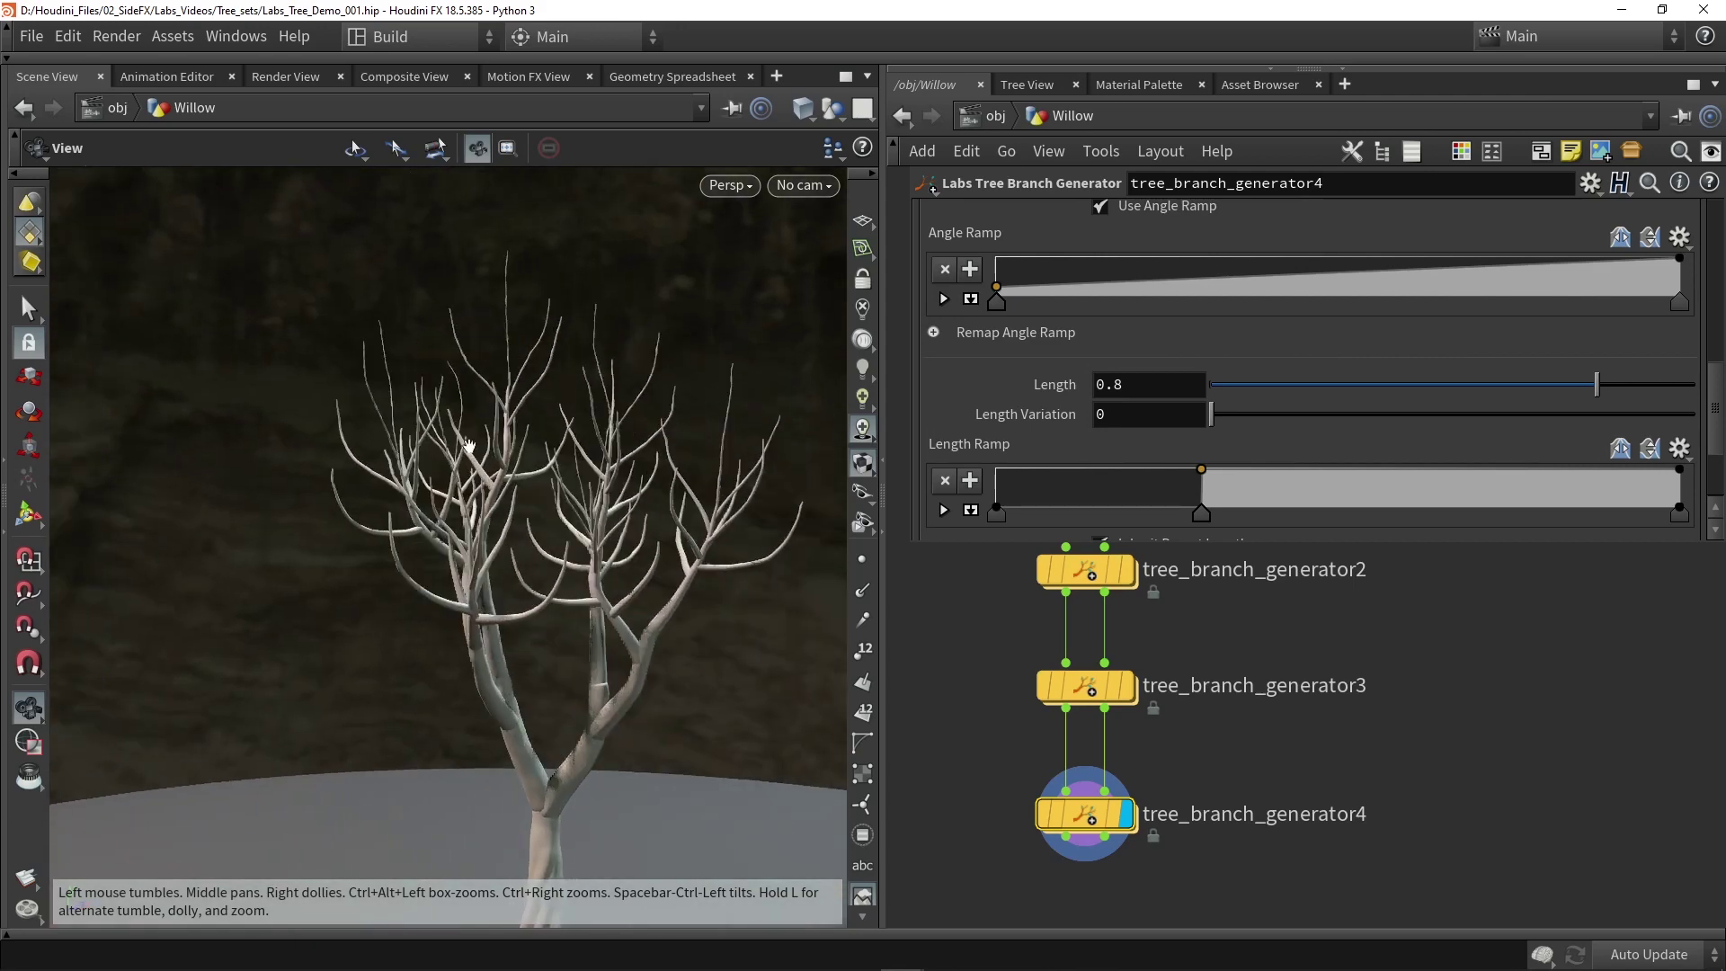
{"action": "left_click_drag", "start_coordinate": [487, 439], "coordinate": [512, 525]}
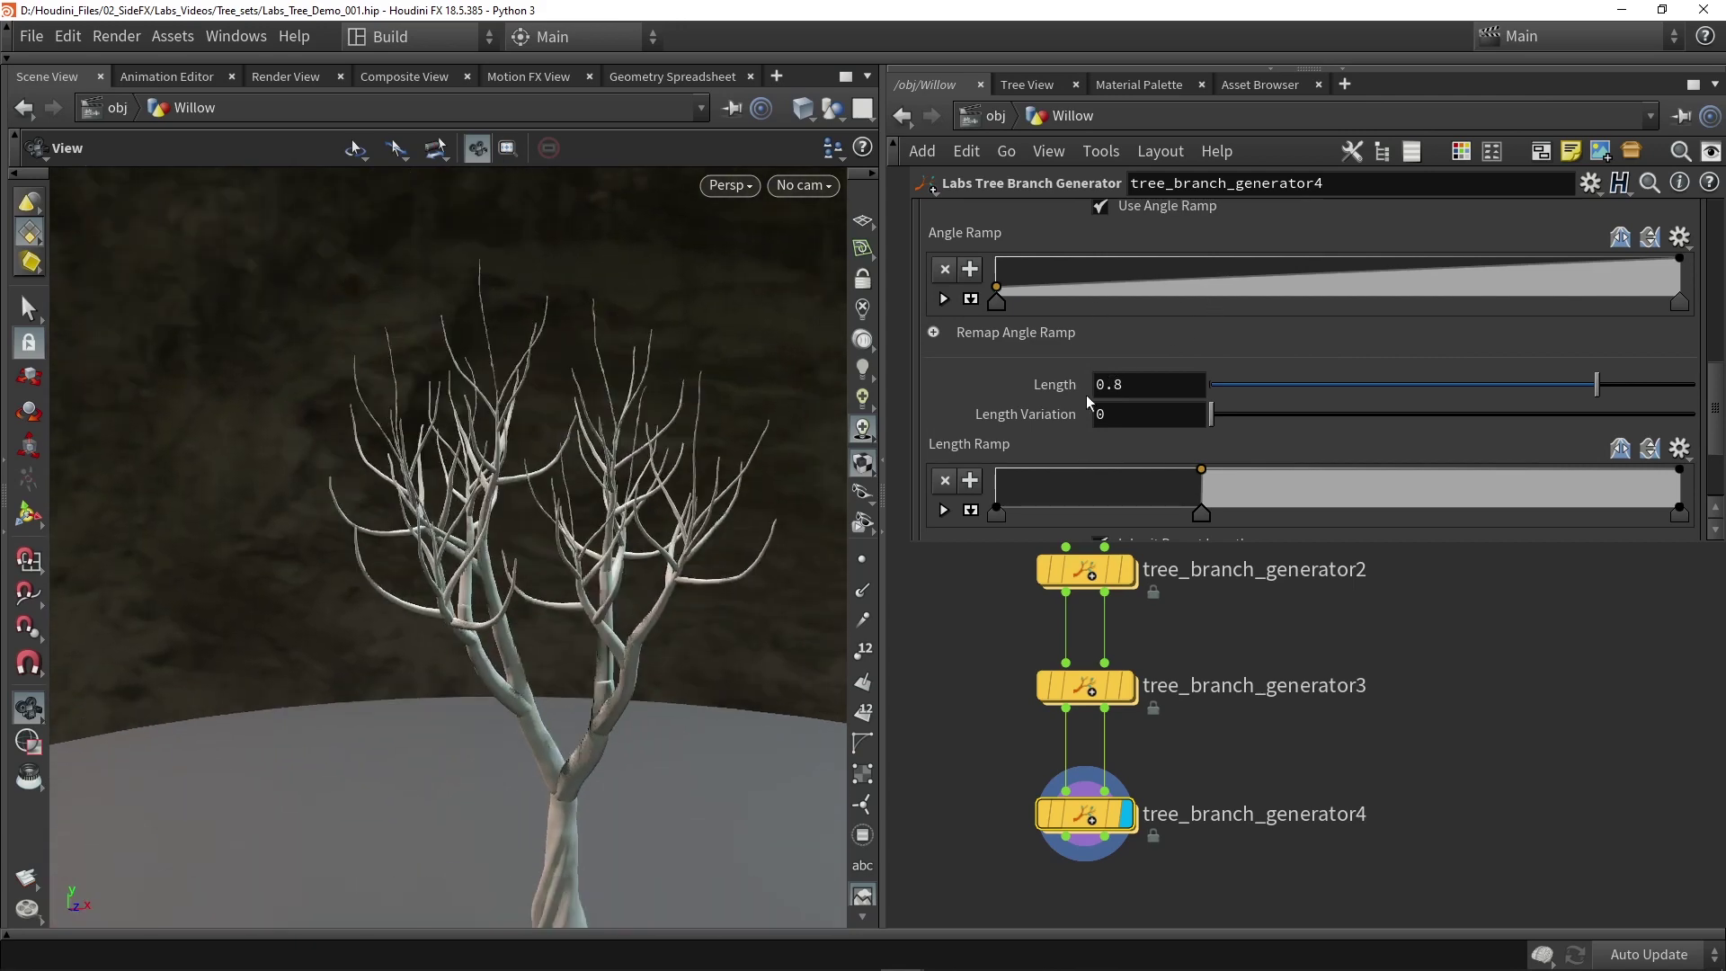
{"action": "scroll", "coordinate": [983, 347], "scroll_direction": "up", "scroll_amount": 10}
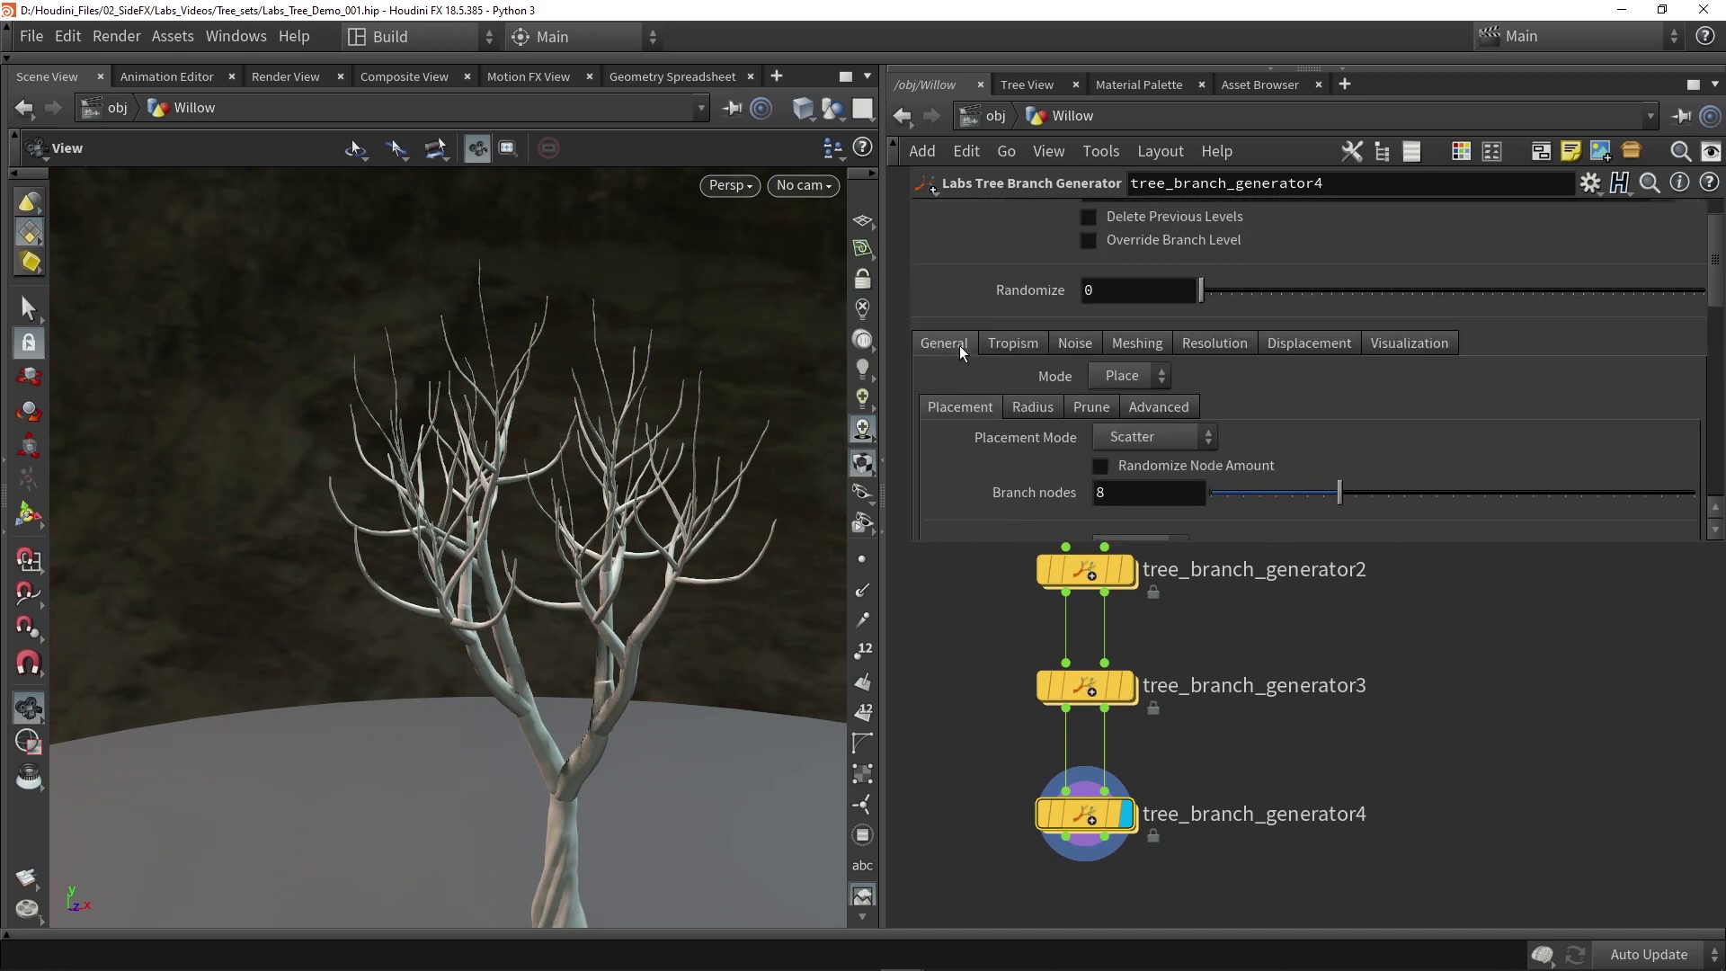
{"action": "scroll", "coordinate": [958, 345], "scroll_direction": "down", "scroll_amount": 3}
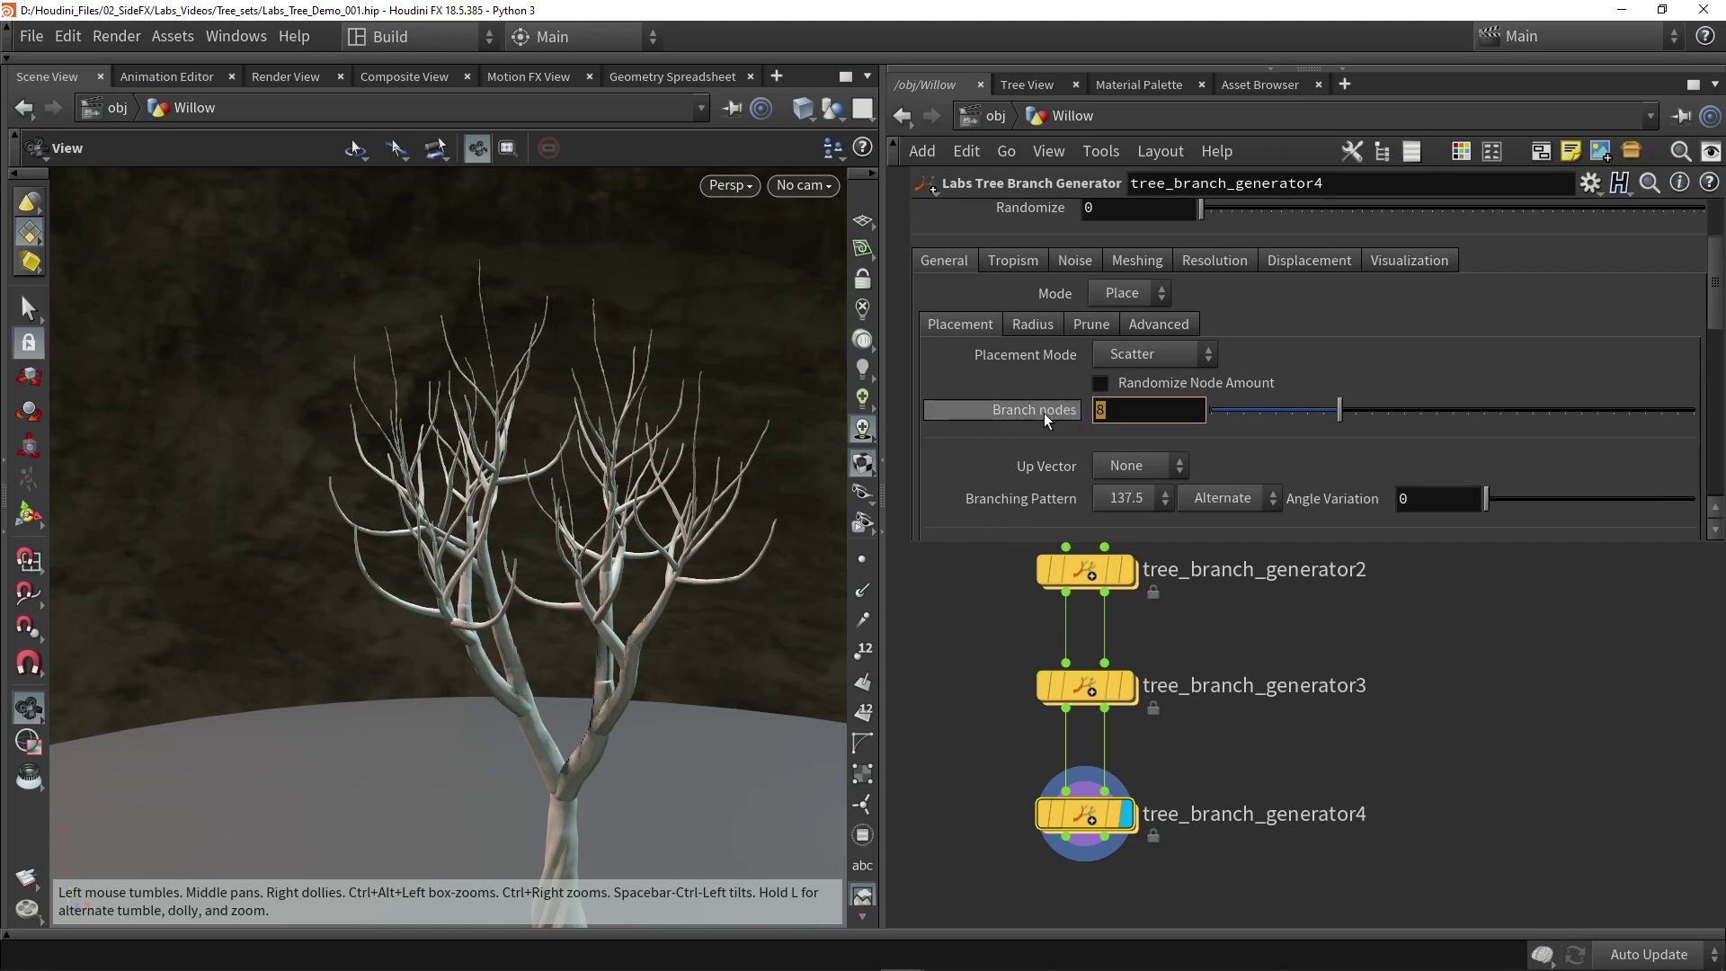
Set 6 branch nodes and the 180 branching pattern with pattern variation 34.3.
{"action": "type", "text": "6"}
{"action": "key", "text": "Return"}
{"action": "left_click_drag", "start_coordinate": [566, 532], "coordinate": [504, 551]}
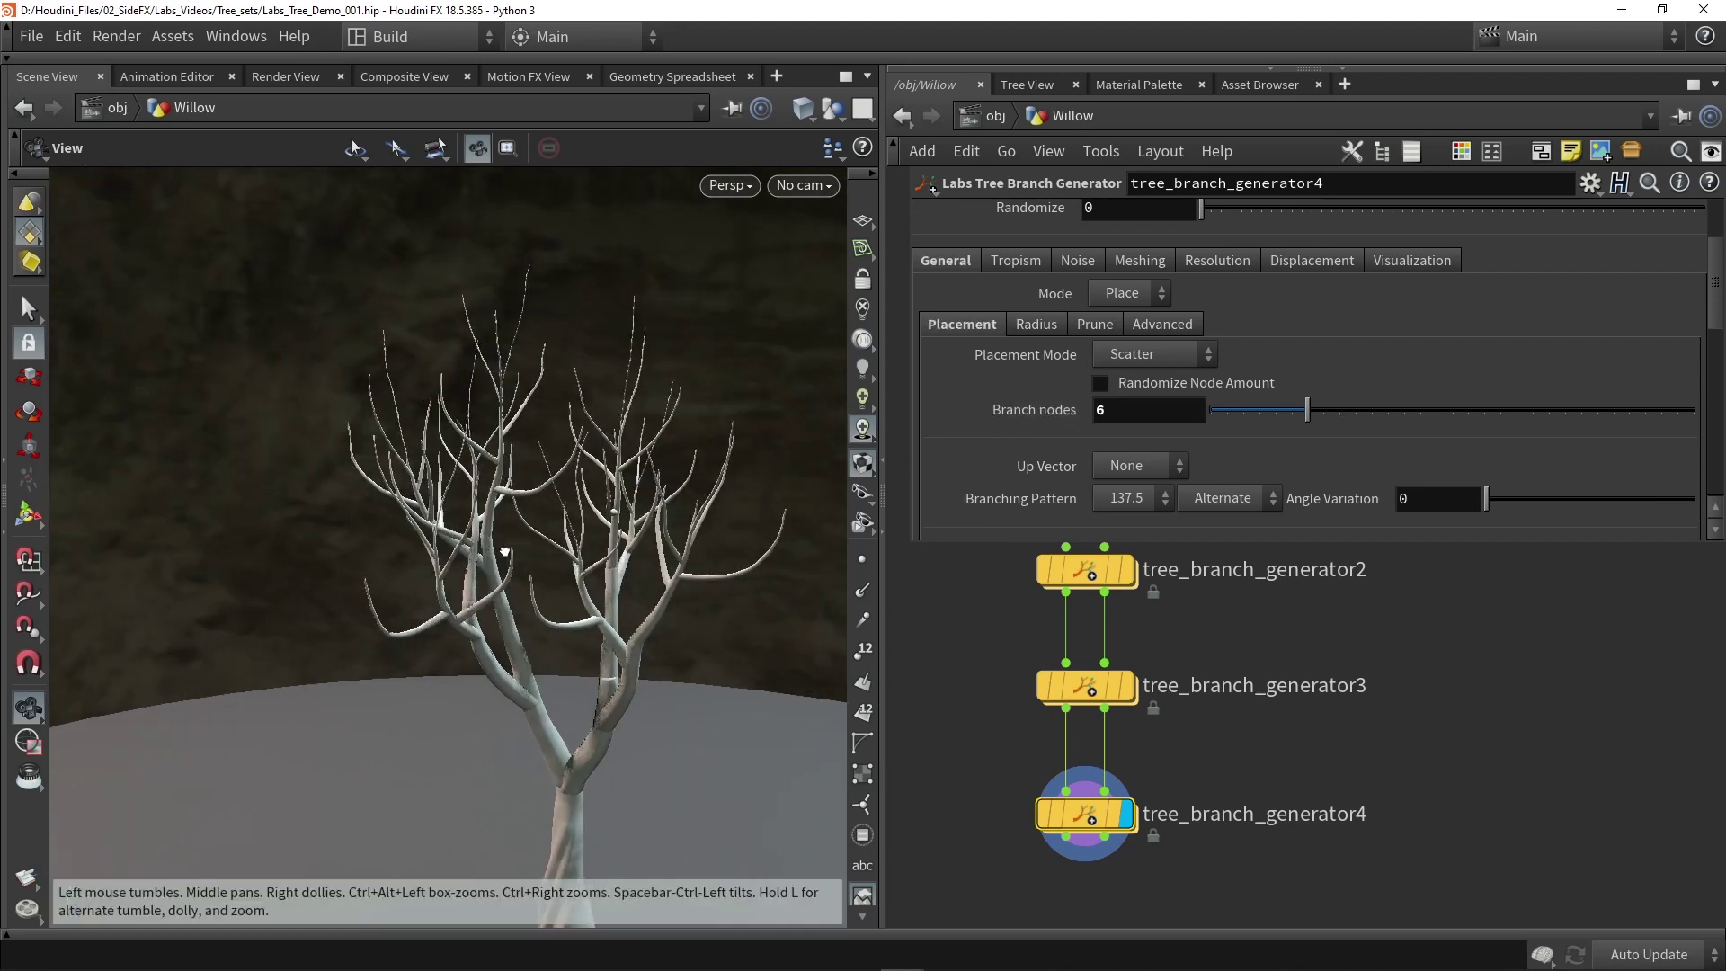
{"action": "key", "text": "ctrl+z"}
{"action": "scroll", "coordinate": [1002, 374], "scroll_direction": "down", "scroll_amount": 5}
{"action": "left_click", "coordinate": [1123, 362]}
{"action": "left_click", "coordinate": [1114, 436]}
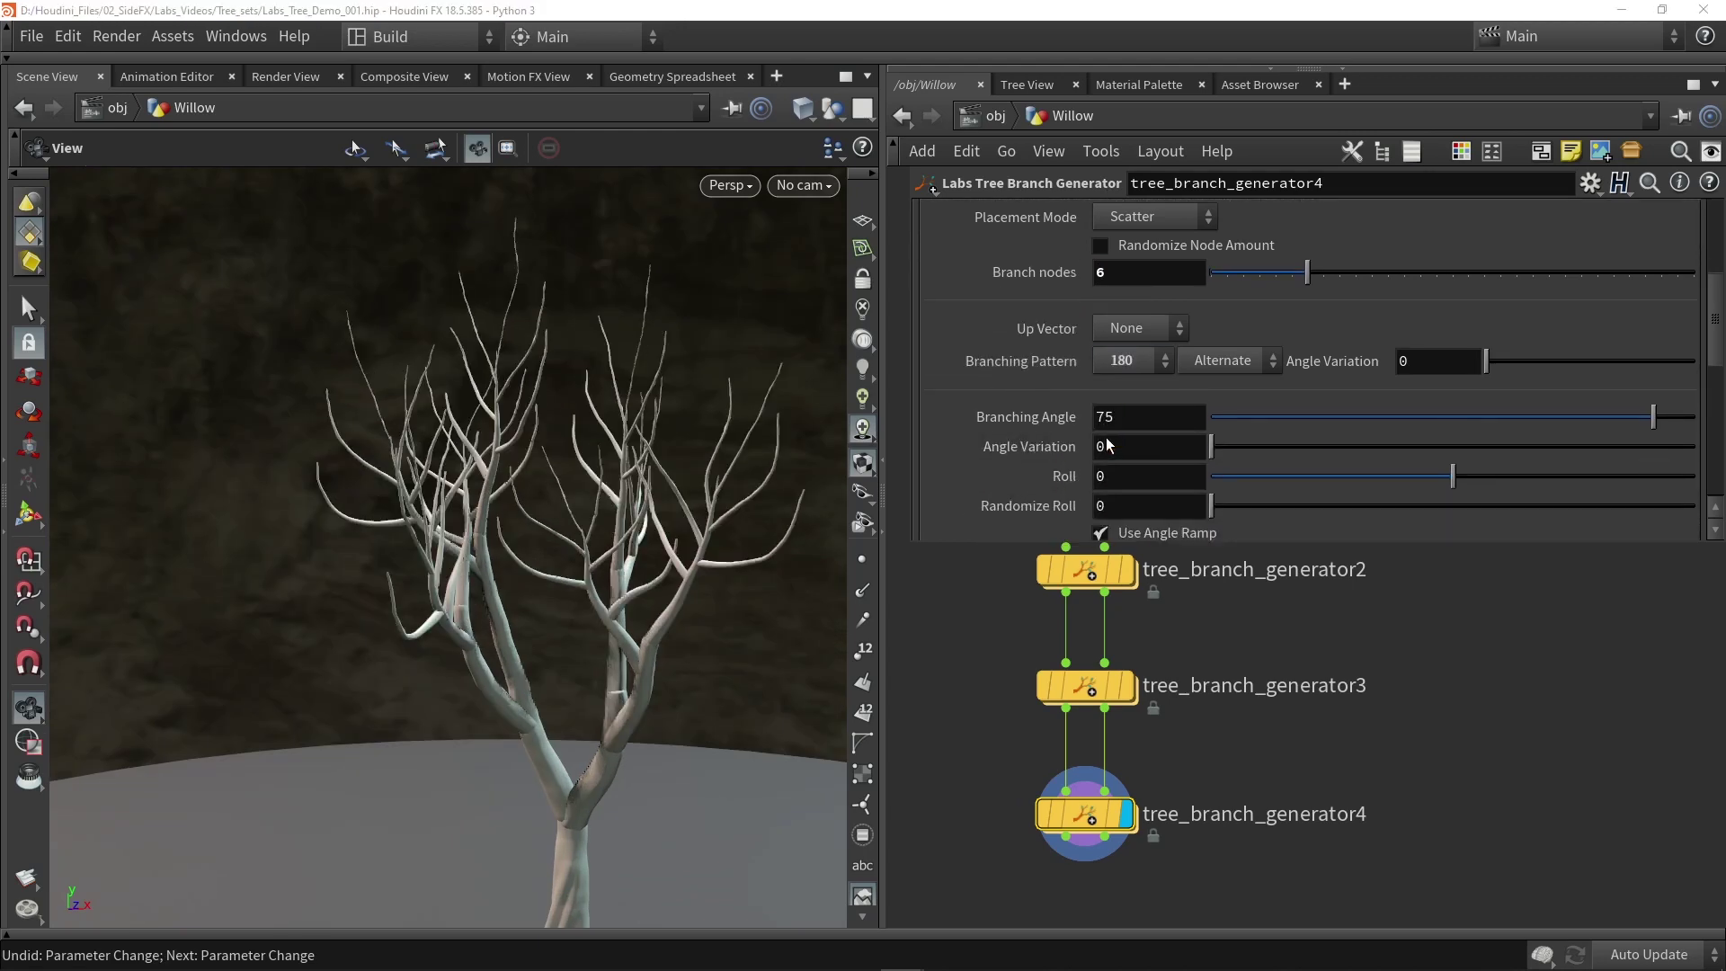
{"action": "left_click_drag", "start_coordinate": [564, 524], "coordinate": [692, 590]}
{"action": "mouse_move", "coordinate": [1497, 354]}
{"action": "left_mouse_down"}
{"action": "mouse_move", "coordinate": [1578, 355]}
{"action": "mouse_move", "coordinate": [1527, 354]}
{"action": "left_mouse_up"}
{"action": "left_click_drag", "start_coordinate": [692, 531], "coordinate": [594, 355]}
Set the fourth generator's Branching Angle to 46.4 and Angle Variation to 7.2.
{"action": "scroll", "coordinate": [1077, 318], "scroll_direction": "down", "scroll_amount": 1}
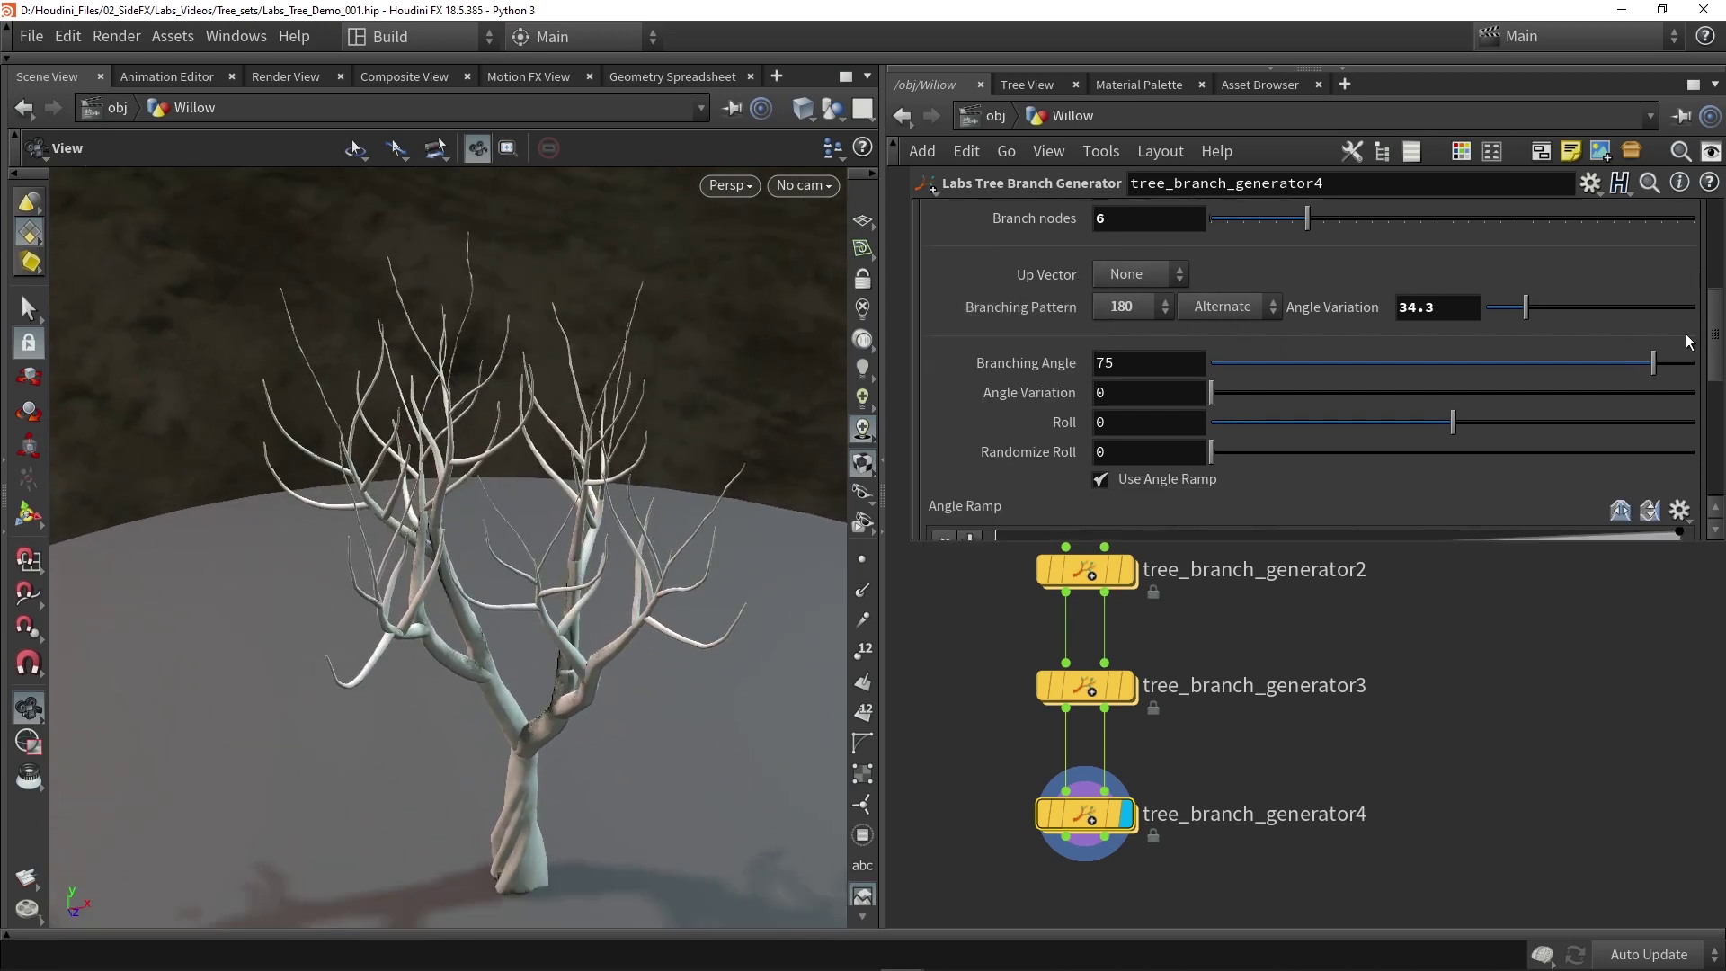
{"action": "left_click_drag", "start_coordinate": [1659, 363], "coordinate": [1572, 369]}
{"action": "left_click_drag", "start_coordinate": [1565, 364], "coordinate": [1576, 362]}
{"action": "left_click_drag", "start_coordinate": [439, 501], "coordinate": [517, 453]}
{"action": "left_click_drag", "start_coordinate": [1221, 393], "coordinate": [1250, 396]}
Compare Use Angle Ramp on and off, leaving it off.
{"action": "scroll", "coordinate": [1074, 415], "scroll_direction": "down", "scroll_amount": 2}
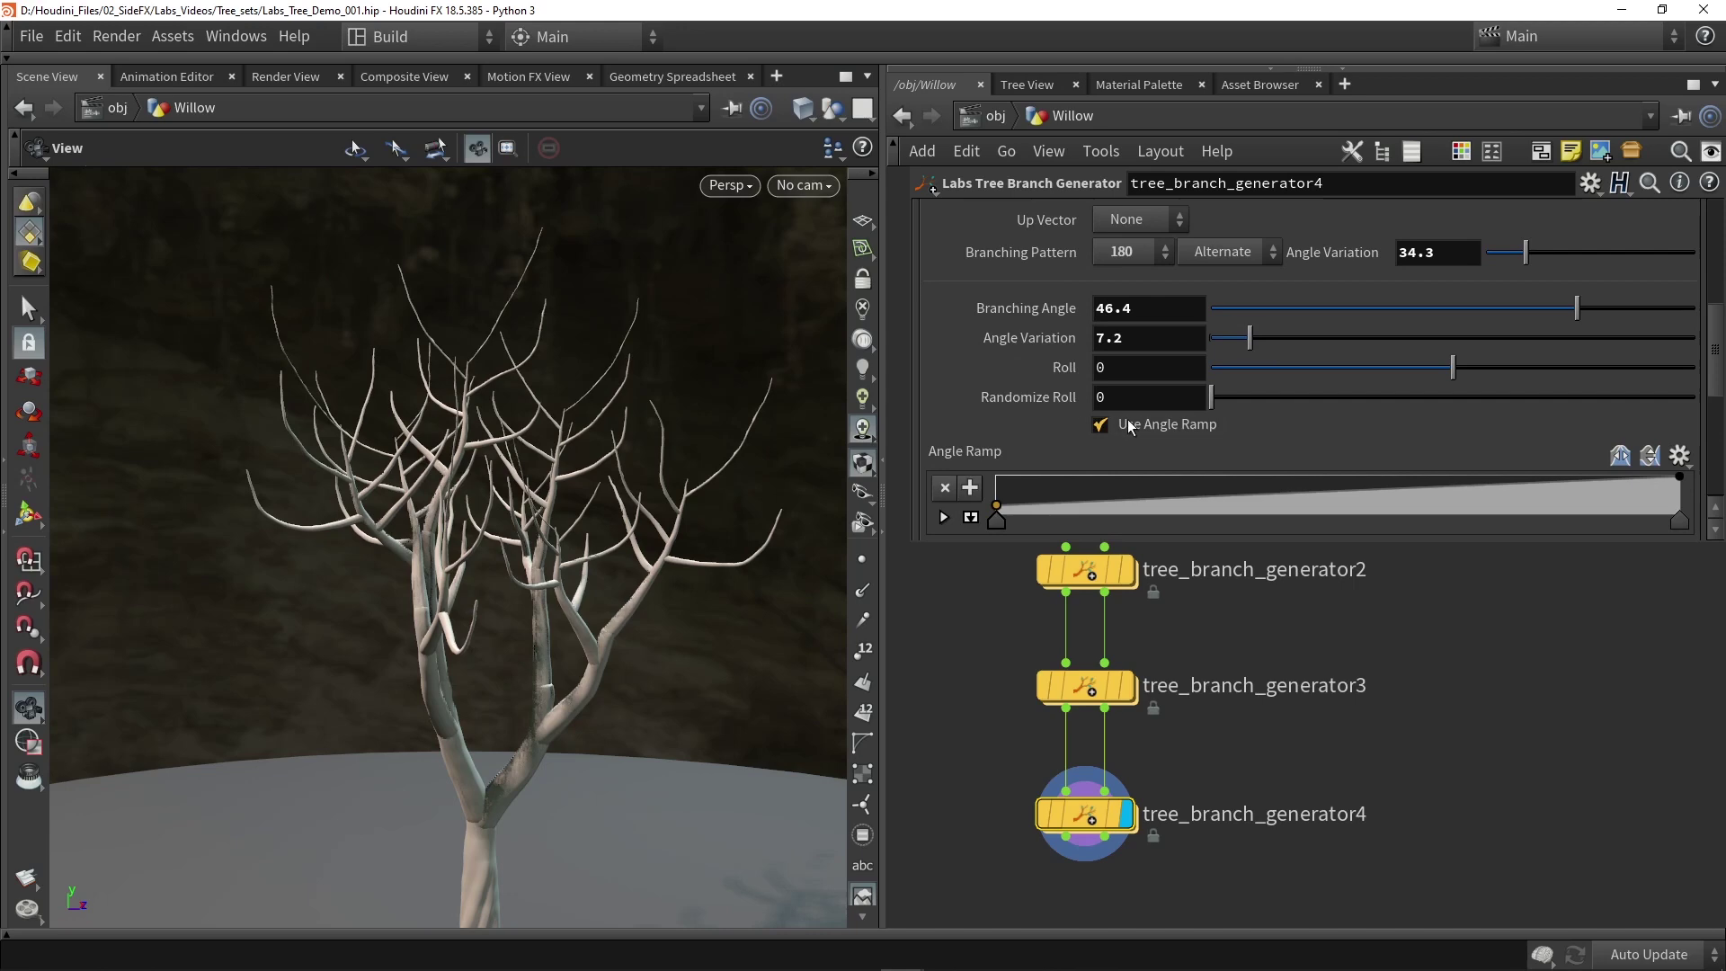
{"action": "left_click", "coordinate": [1128, 422]}
{"action": "left_click", "coordinate": [1129, 417]}
{"action": "left_click", "coordinate": [1129, 417]}
{"action": "left_click", "coordinate": [1129, 418]}
{"action": "left_click", "coordinate": [1129, 423]}
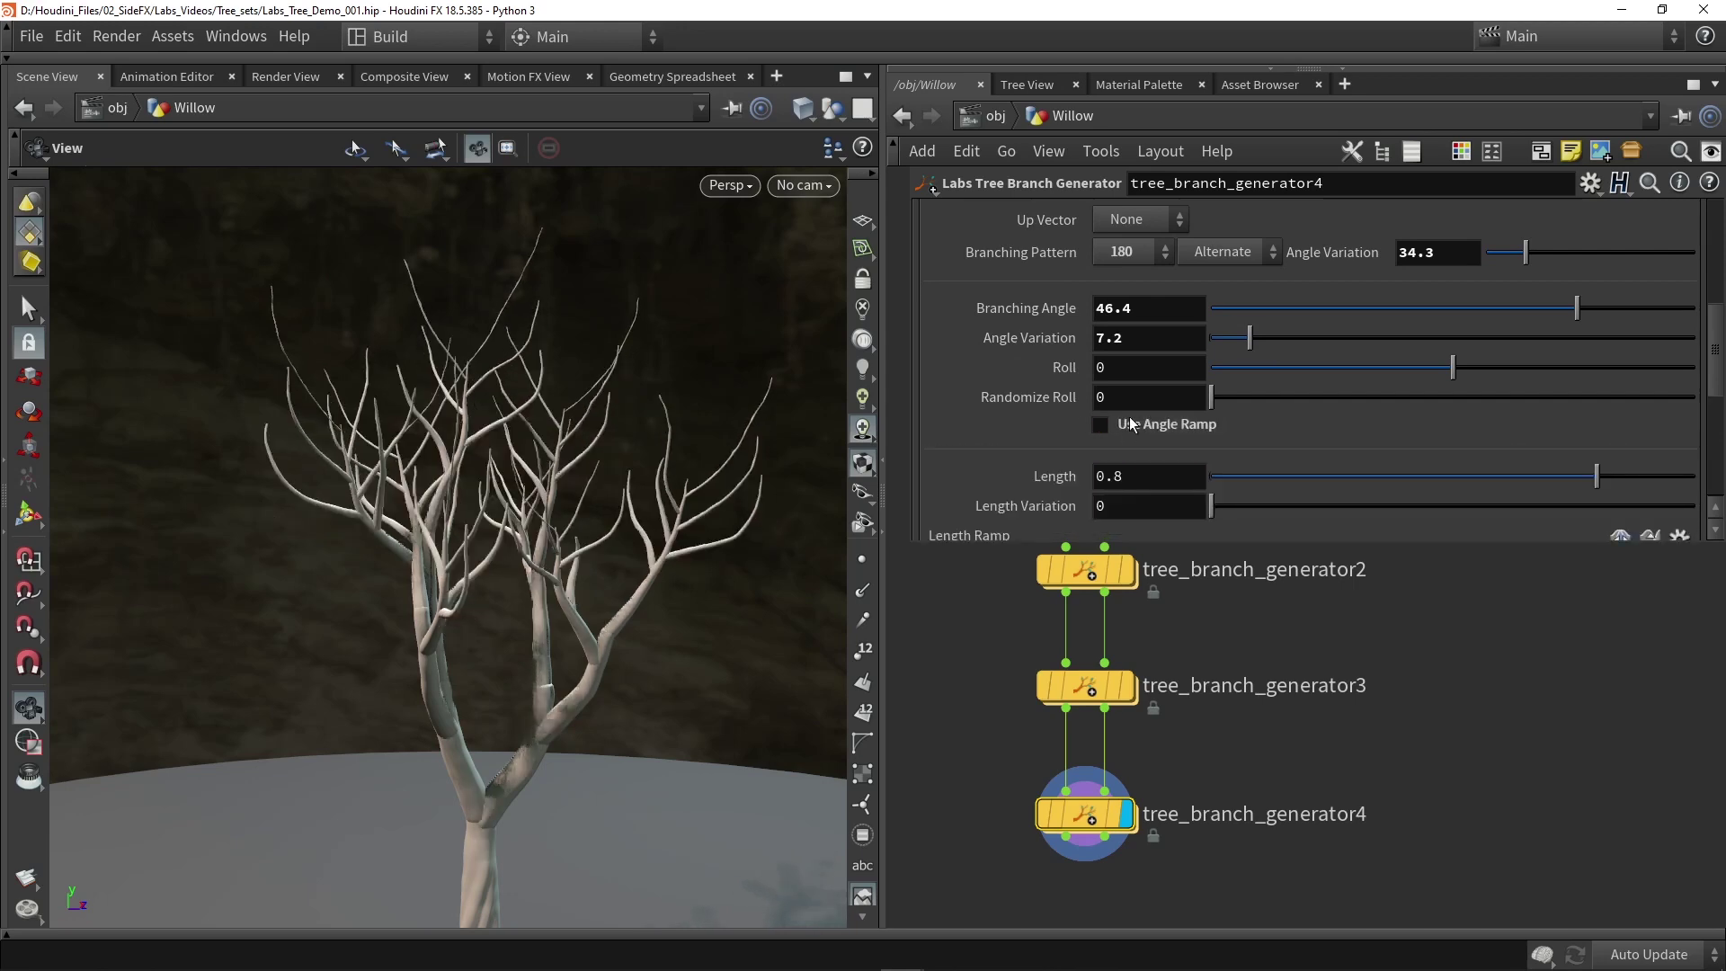
{"action": "left_click", "coordinate": [1129, 417]}
{"action": "left_click", "coordinate": [1129, 417]}
{"action": "left_click_drag", "start_coordinate": [450, 442], "coordinate": [419, 620]}
Raise the fourth generator's Length to 0.93.
{"action": "scroll", "coordinate": [1023, 364], "scroll_direction": "down", "scroll_amount": 2}
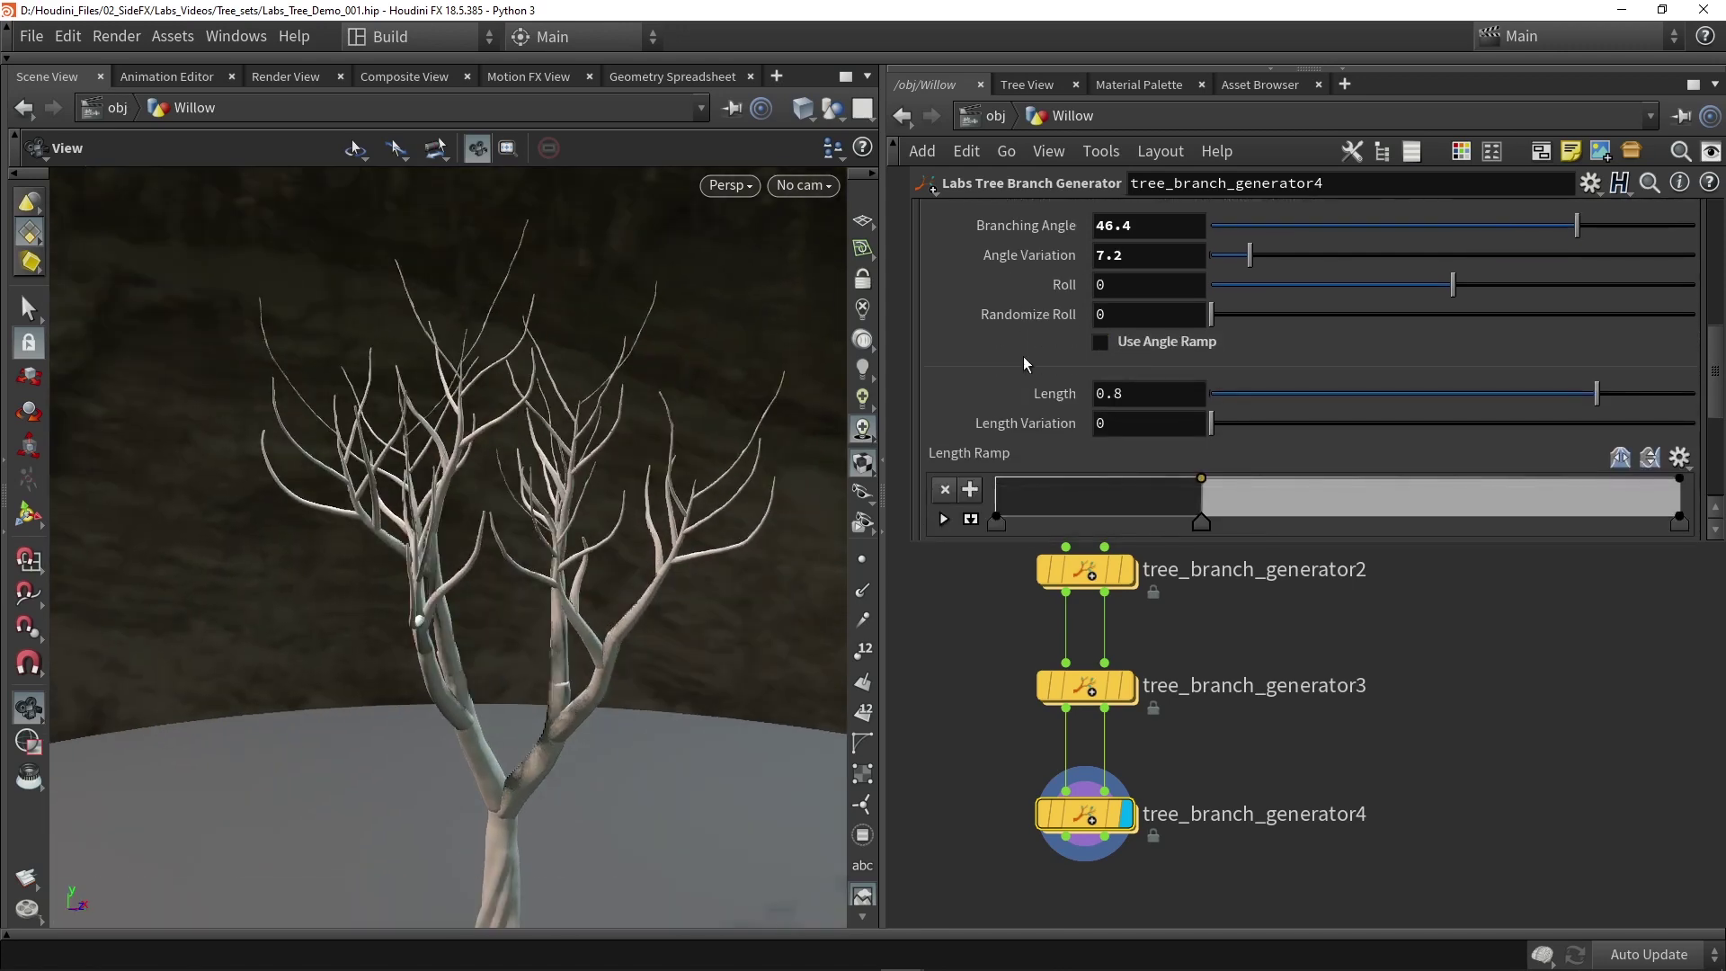
{"action": "scroll", "coordinate": [1023, 364], "scroll_direction": "down", "scroll_amount": 2}
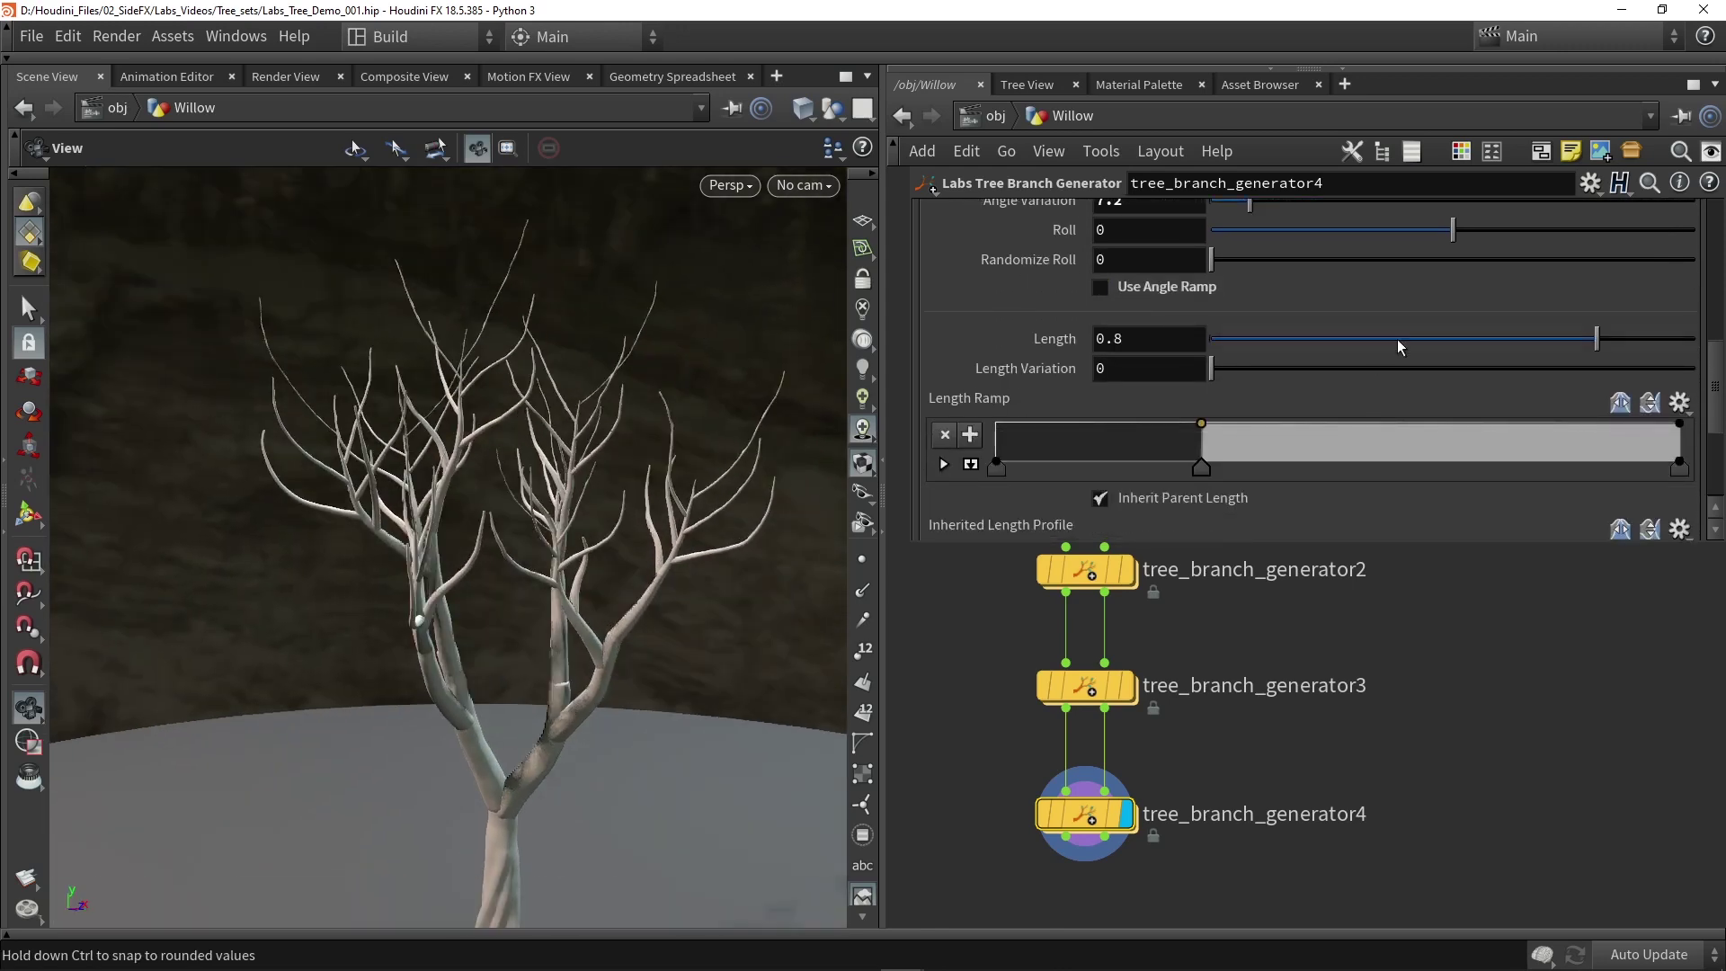
{"action": "left_click_drag", "start_coordinate": [1596, 335], "coordinate": [1660, 338]}
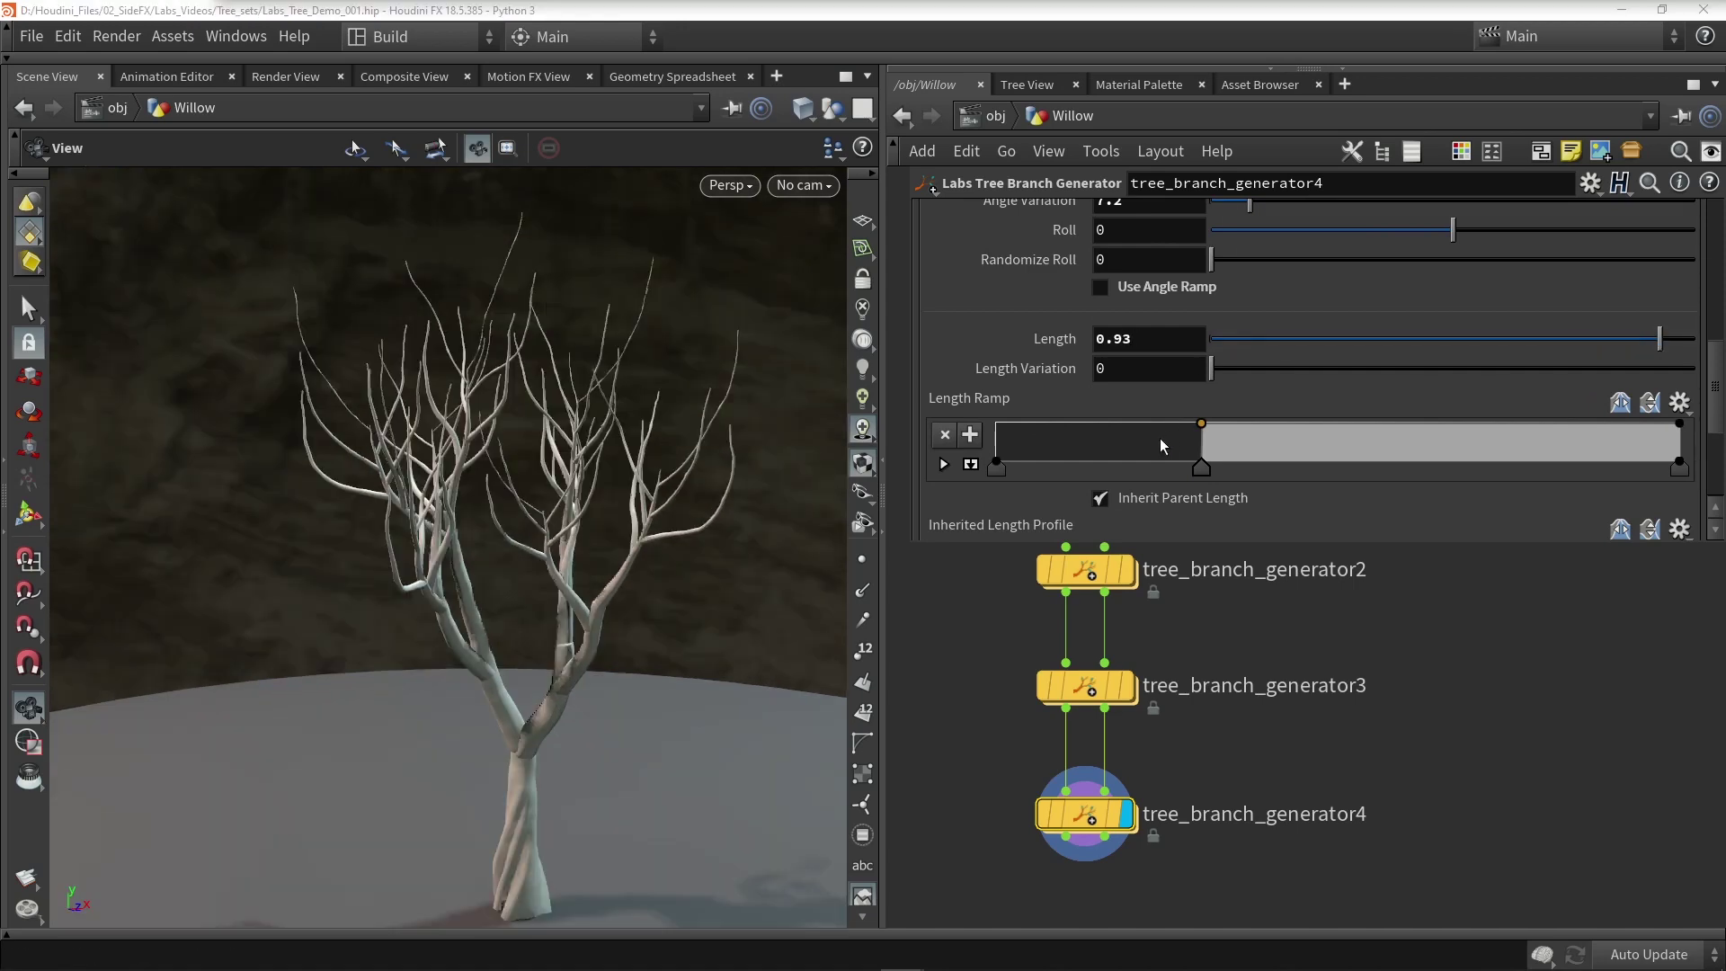
{"action": "scroll", "coordinate": [1079, 413], "scroll_direction": "up", "scroll_amount": 5}
{"action": "scroll", "coordinate": [990, 391], "scroll_direction": "up", "scroll_amount": 5}
{"action": "left_click", "coordinate": [992, 389]}
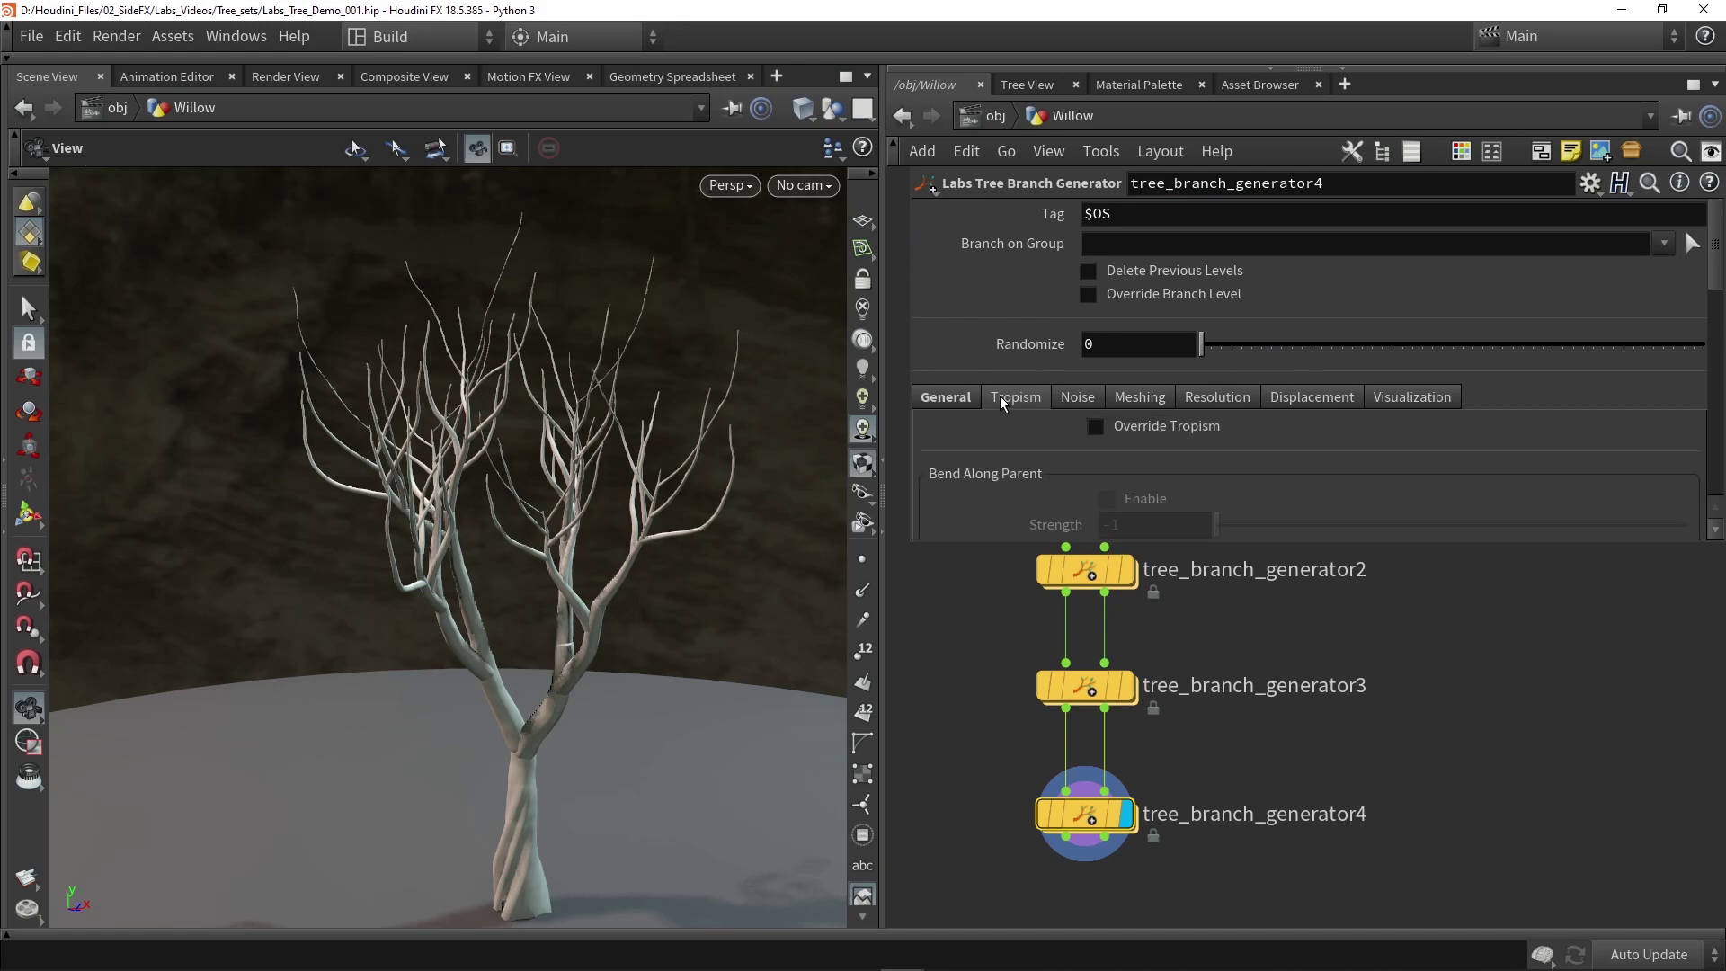
Override tropism on the fourth generator with Gravitropism enabled at strength -0.036.
{"action": "left_click_drag", "start_coordinate": [710, 422], "coordinate": [534, 393]}
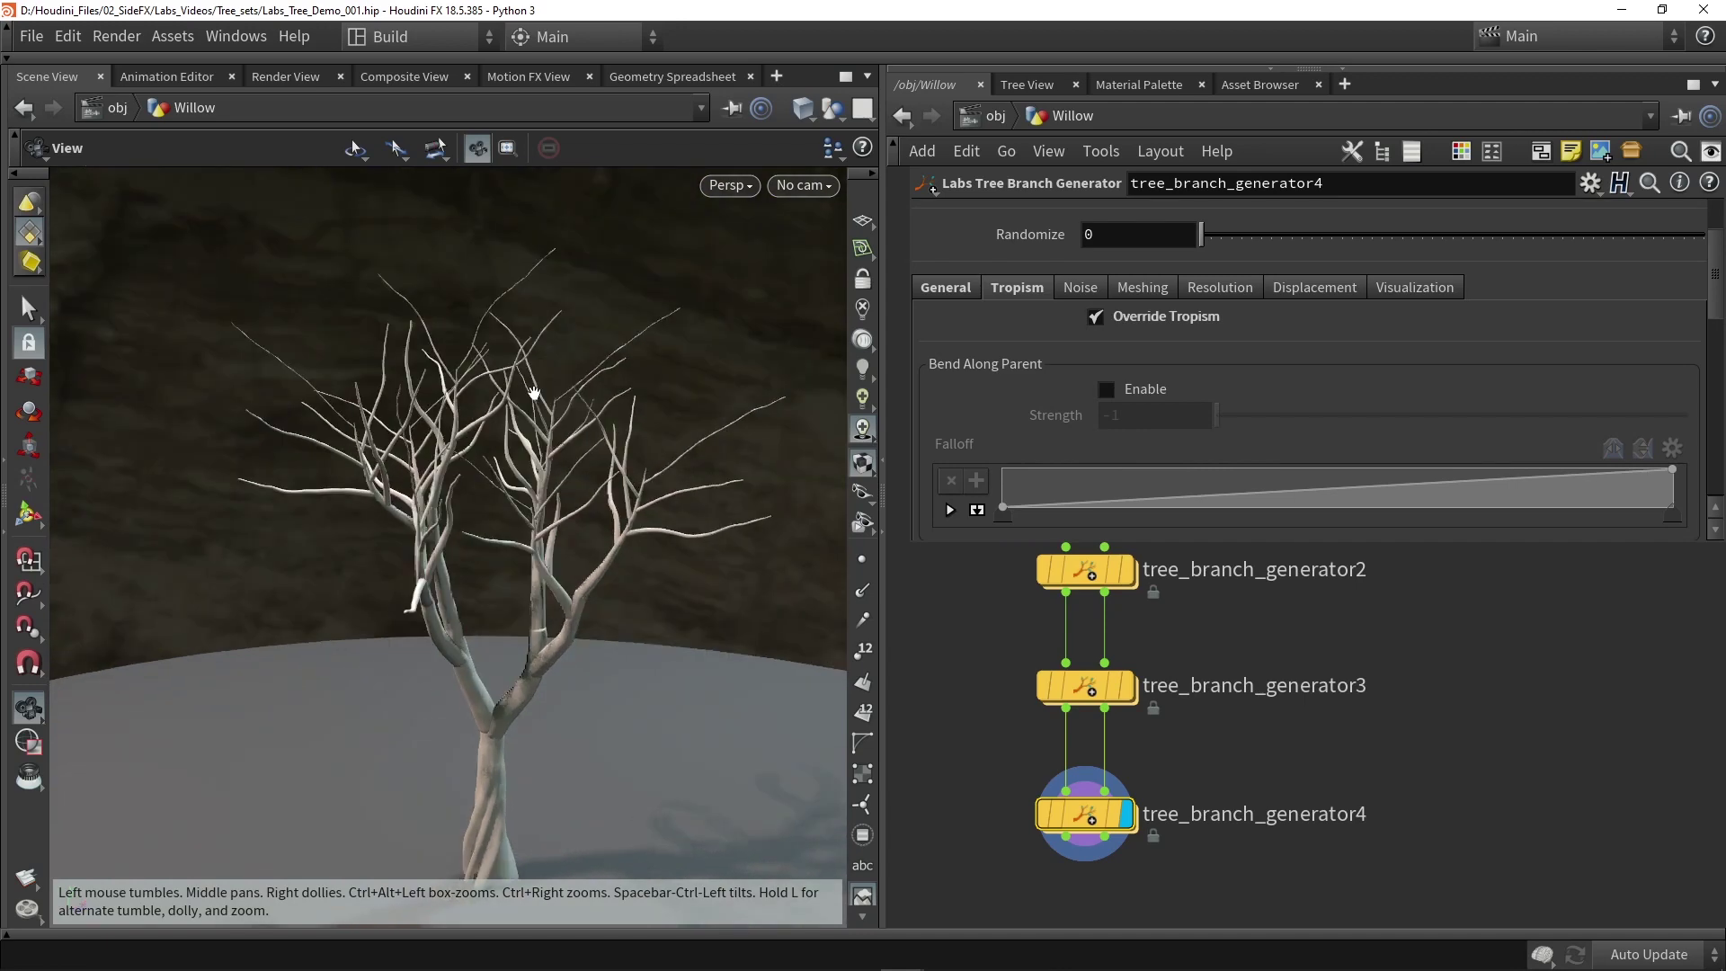
{"action": "left_click_drag", "start_coordinate": [593, 270], "coordinate": [571, 398]}
{"action": "left_click_drag", "start_coordinate": [562, 714], "coordinate": [578, 462]}
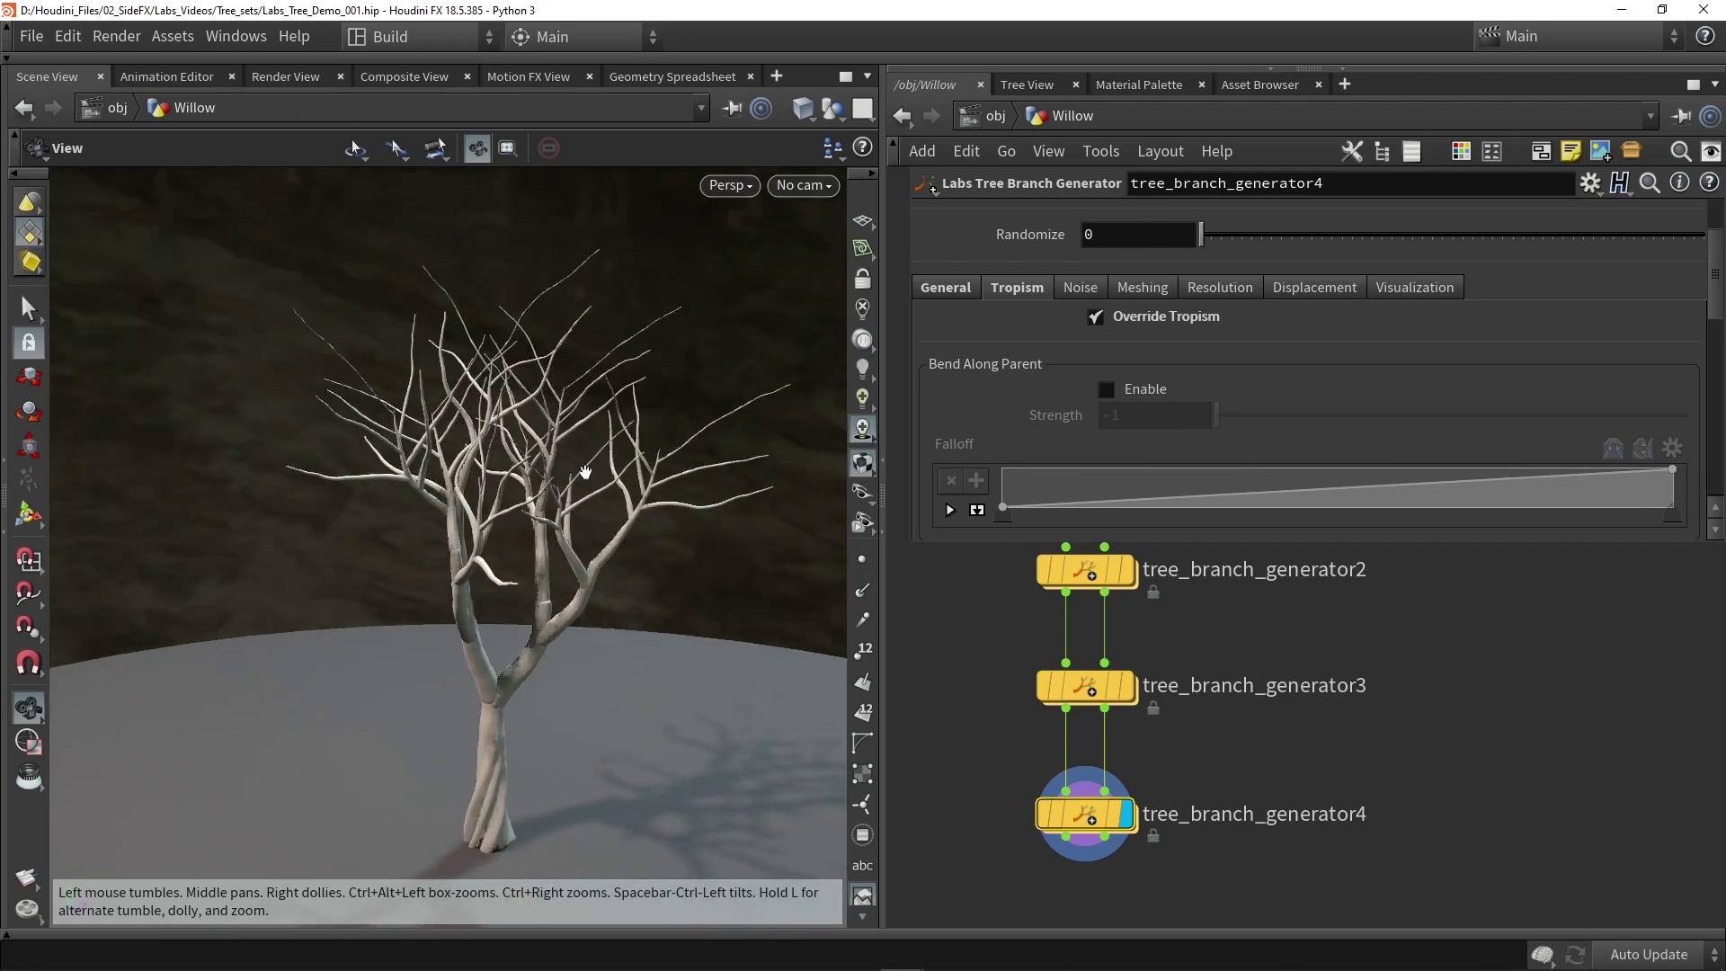
{"action": "scroll", "coordinate": [1165, 364], "scroll_direction": "down", "scroll_amount": 3}
{"action": "scroll", "coordinate": [1165, 369], "scroll_direction": "down", "scroll_amount": 1}
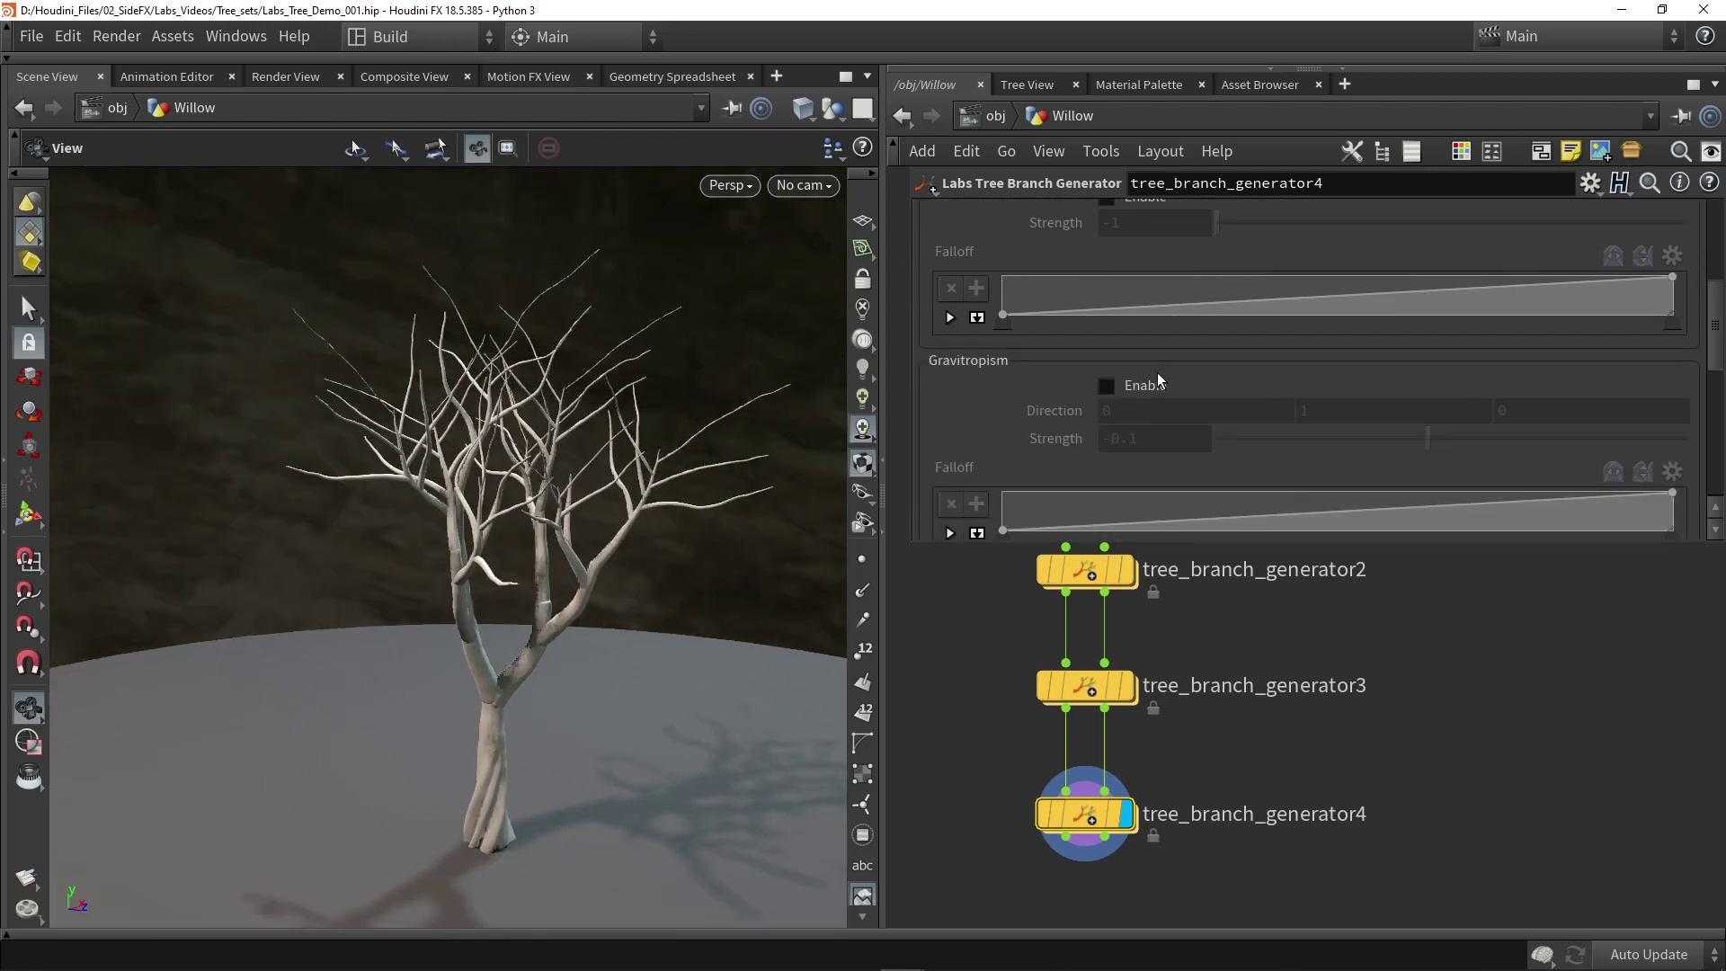
{"action": "left_click", "coordinate": [1156, 385]}
{"action": "scroll", "coordinate": [1250, 329], "scroll_direction": "down", "scroll_amount": 2}
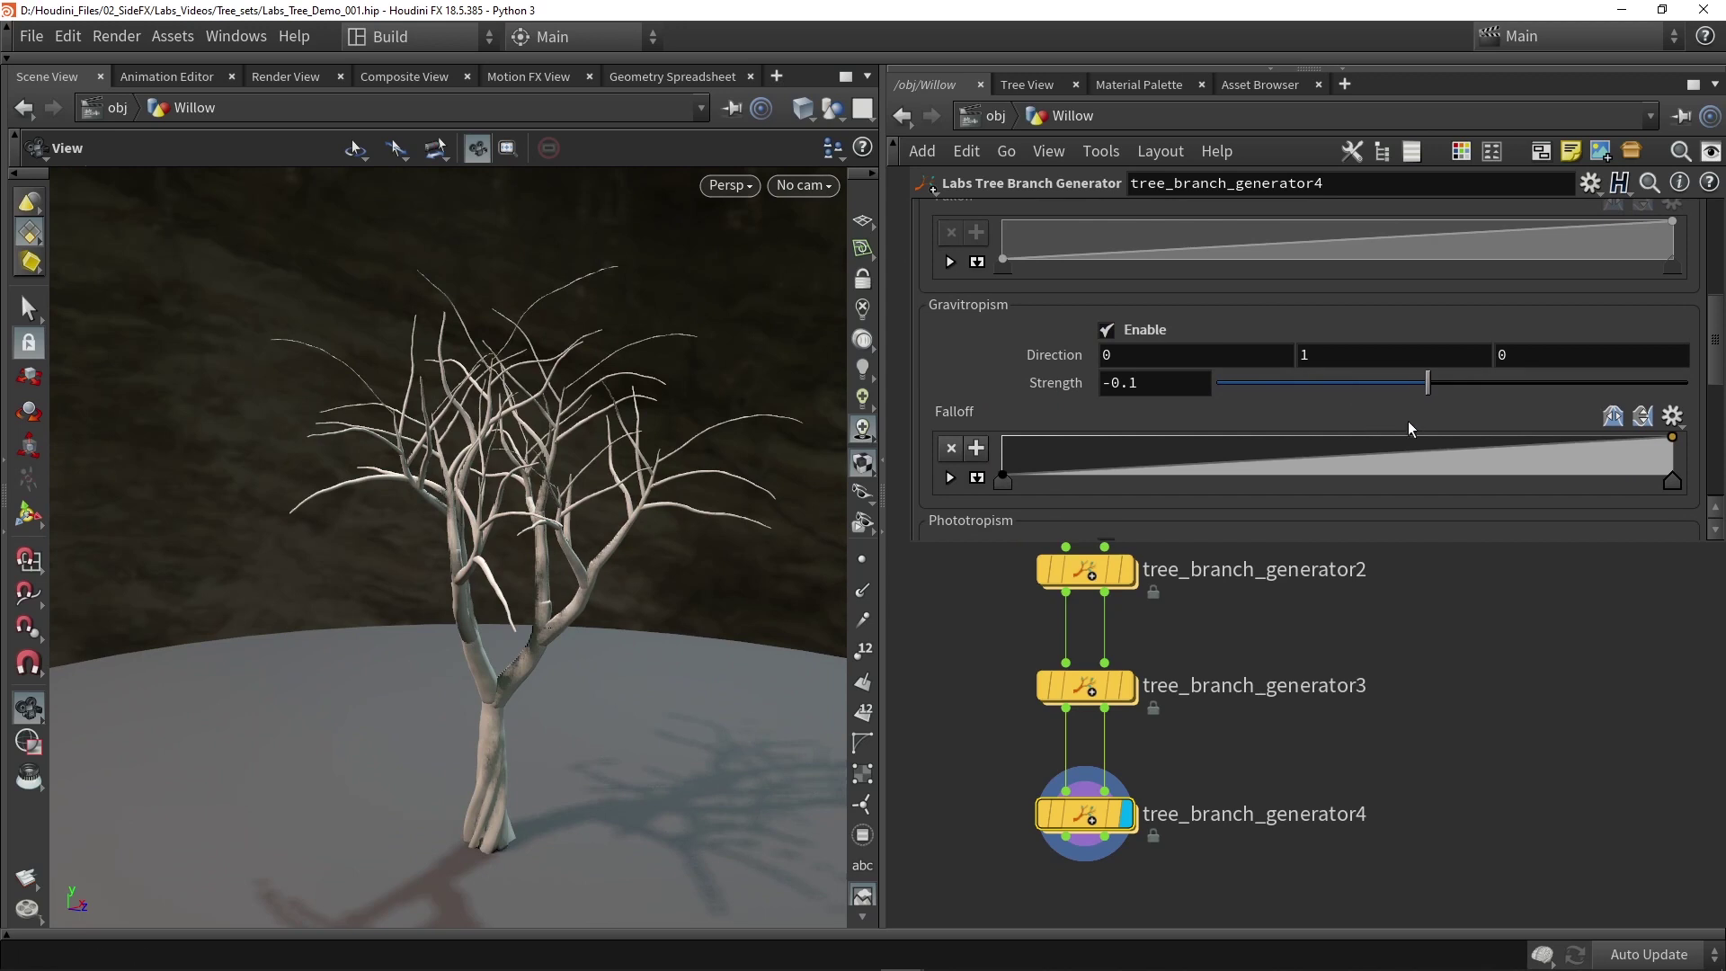
{"action": "left_click_drag", "start_coordinate": [1429, 388], "coordinate": [1442, 391]}
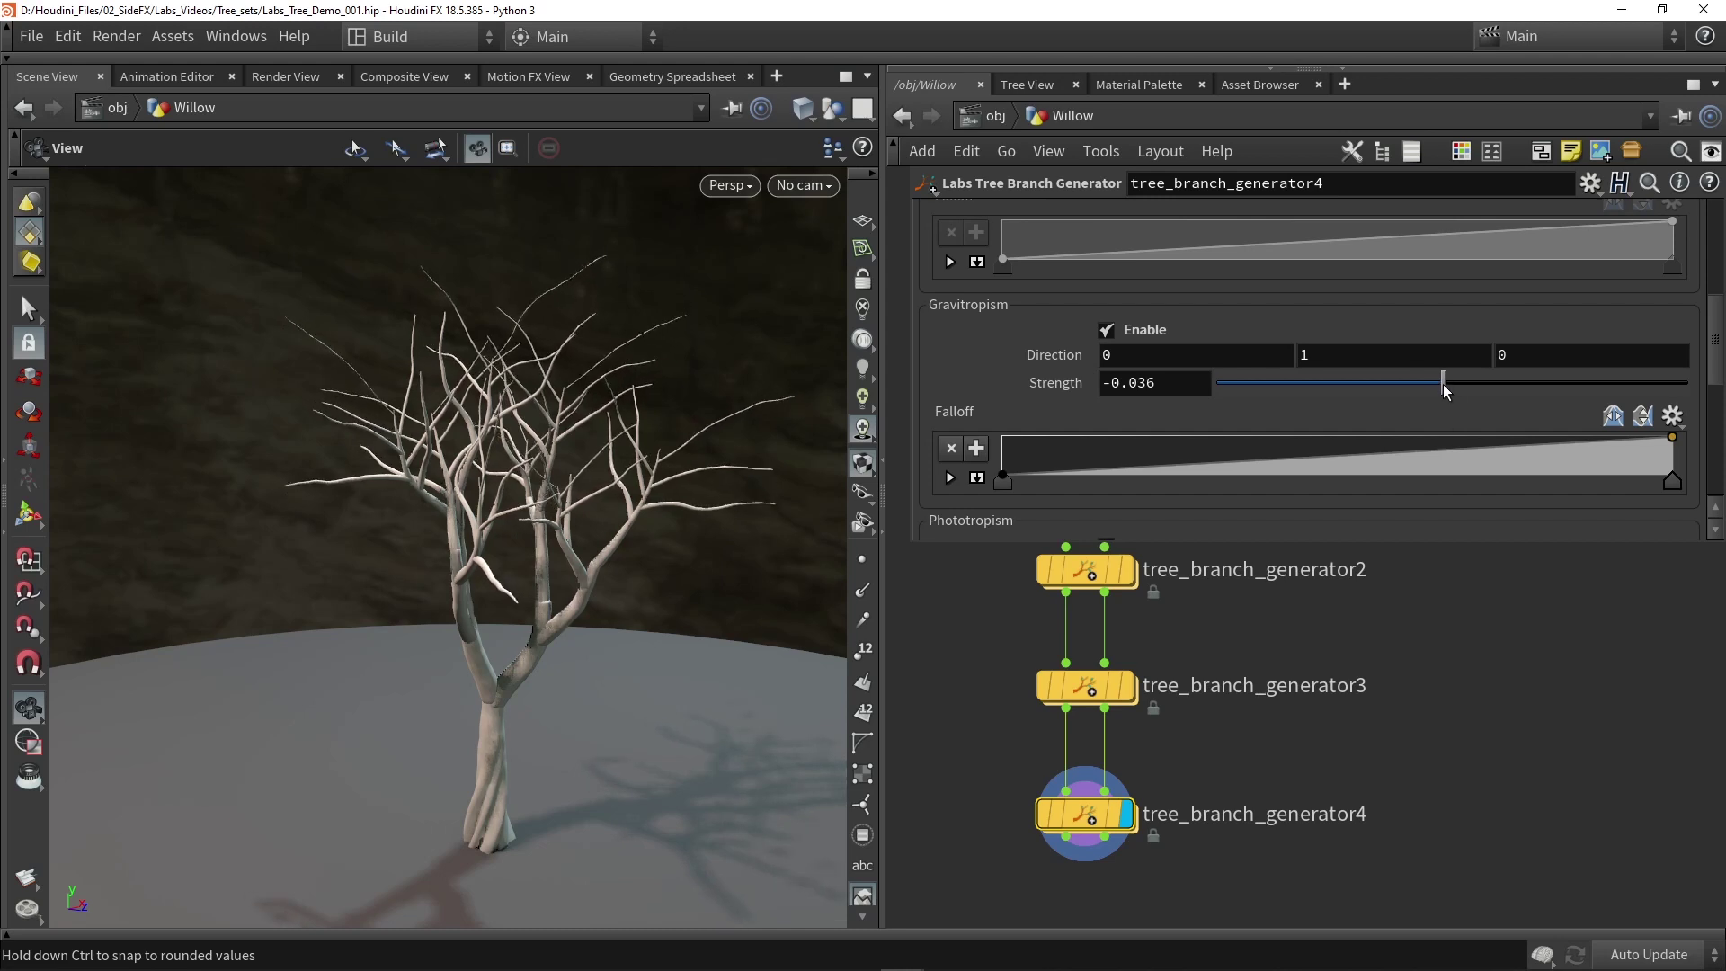
{"action": "left_click", "coordinate": [1158, 331]}
{"action": "left_click", "coordinate": [1158, 331]}
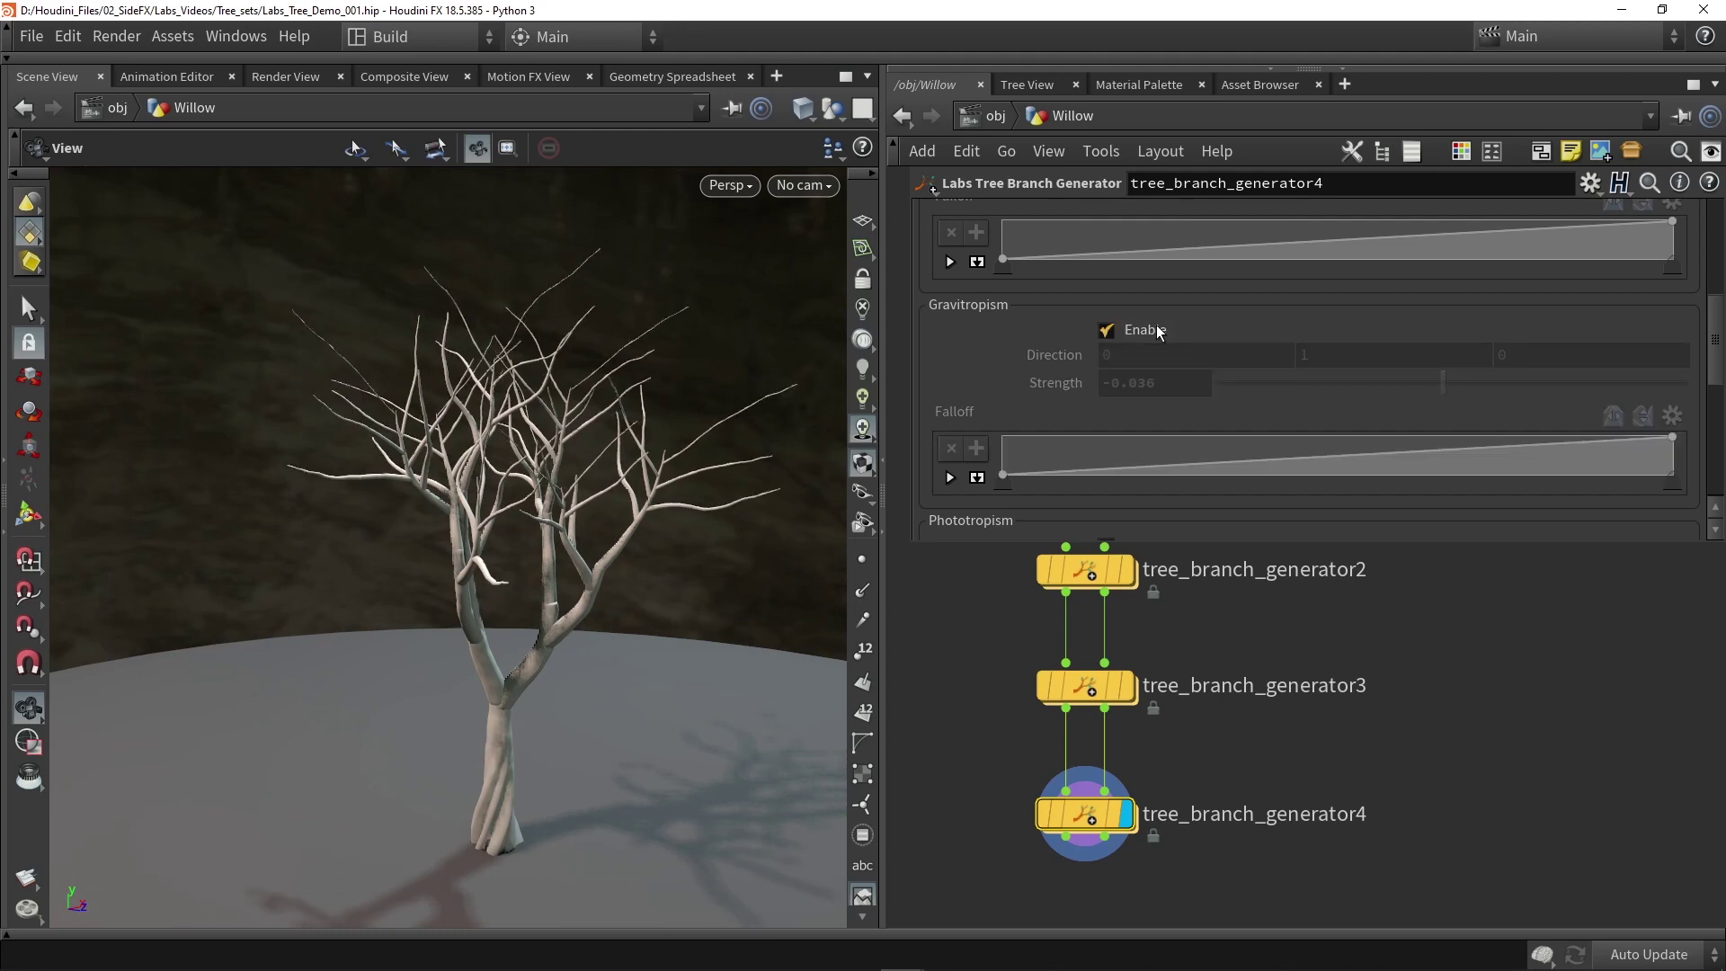
{"action": "left_click_drag", "start_coordinate": [494, 462], "coordinate": [525, 442]}
Reduce the fourth generator's Branch nodes to 5.
{"action": "scroll", "coordinate": [1022, 358], "scroll_direction": "up", "scroll_amount": 6}
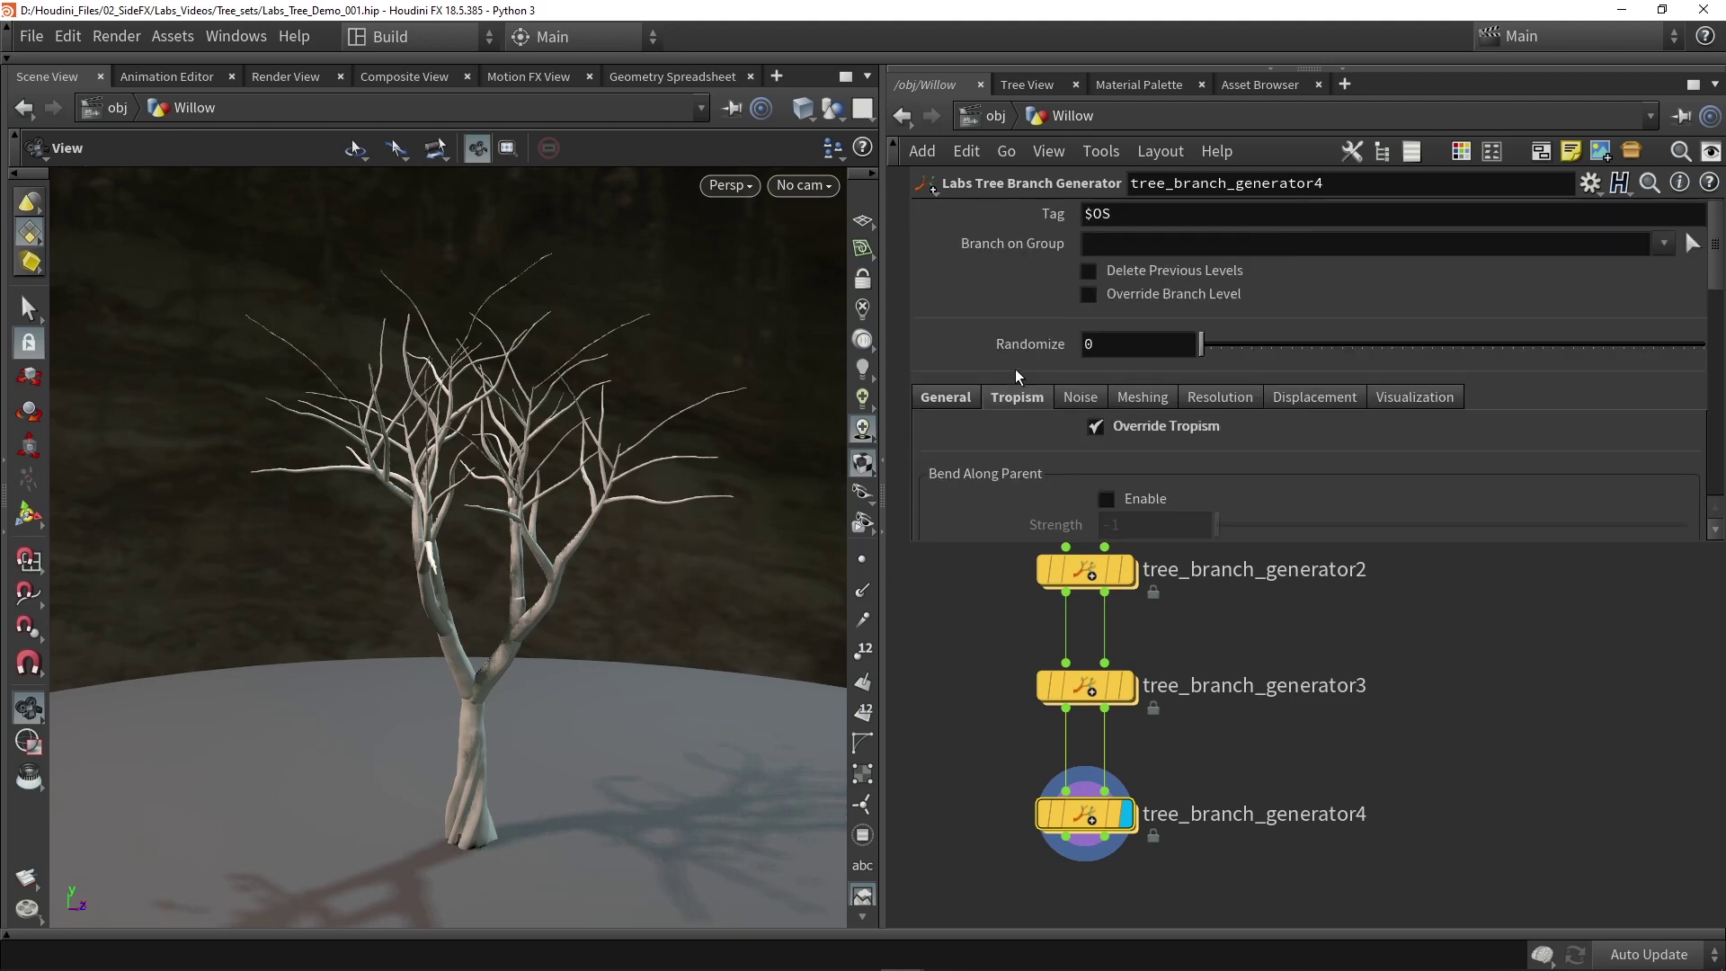
{"action": "left_click", "coordinate": [936, 397]}
{"action": "scroll", "coordinate": [980, 297], "scroll_direction": "down", "scroll_amount": 2}
{"action": "mouse_move", "coordinate": [1292, 438]}
{"action": "left_mouse_down"}
{"action": "mouse_move", "coordinate": [1346, 439]}
{"action": "mouse_move", "coordinate": [1291, 440]}
{"action": "left_mouse_up"}
{"action": "mouse_move", "coordinate": [586, 460]}
{"action": "left_mouse_down"}
{"action": "mouse_move", "coordinate": [550, 467]}
{"action": "mouse_move", "coordinate": [713, 474]}
{"action": "mouse_move", "coordinate": [617, 474]}
{"action": "left_mouse_up"}
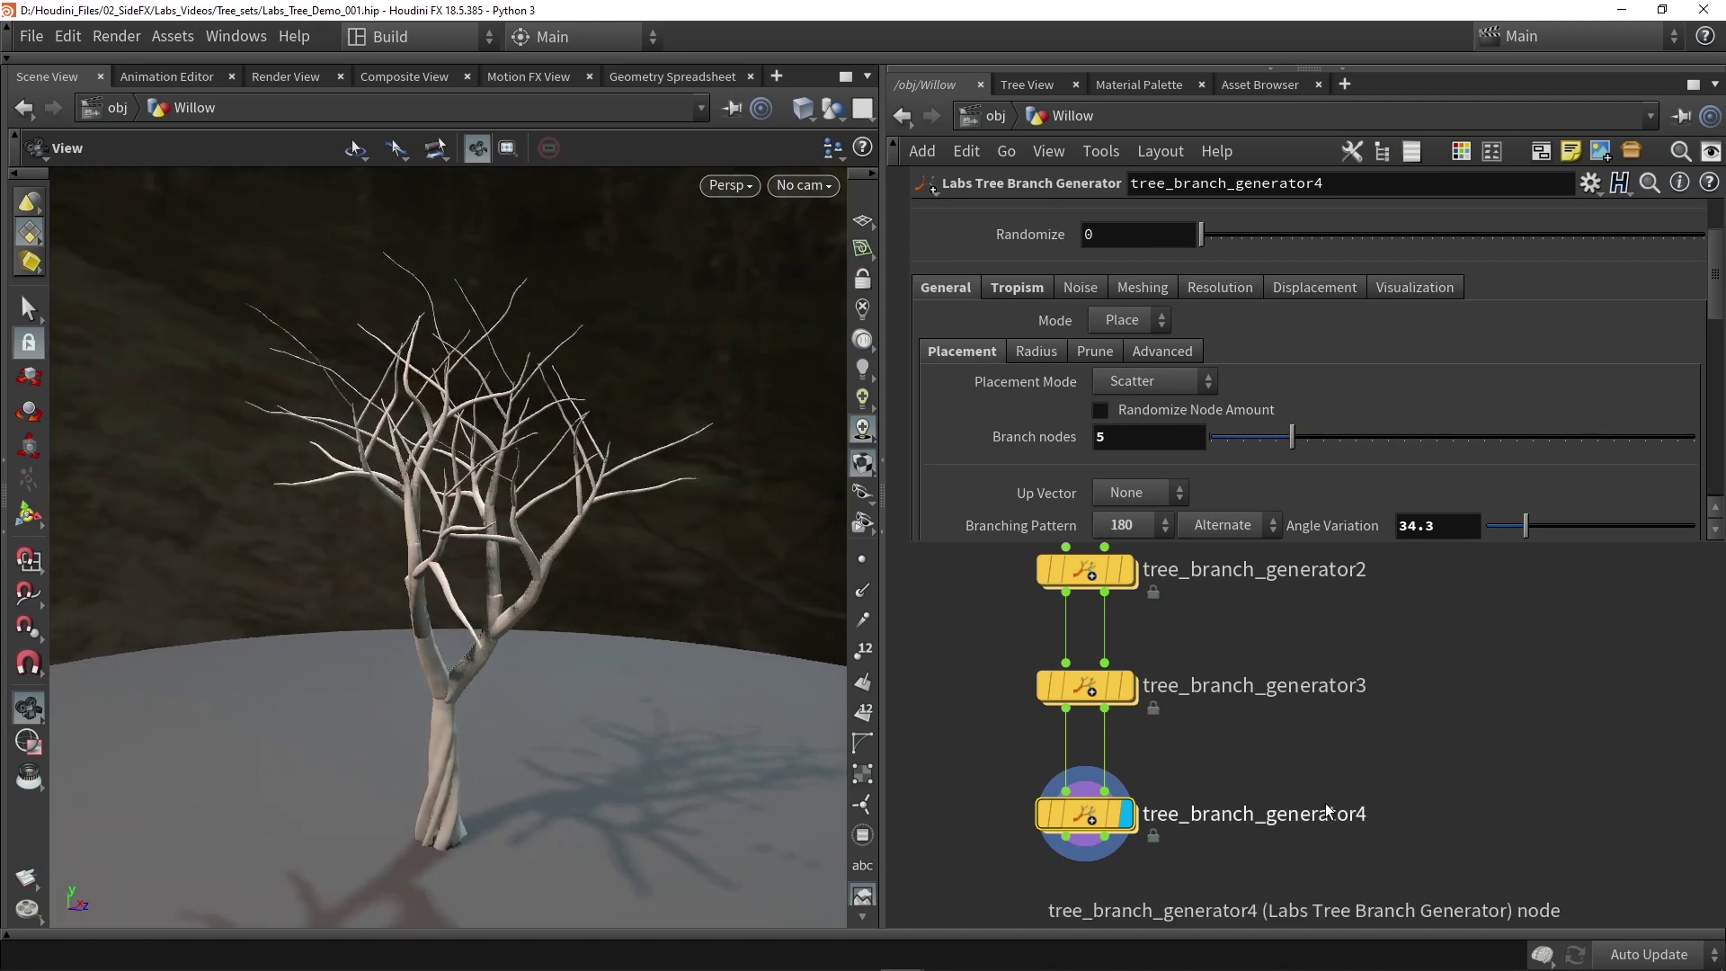
Add a Labs Tree Branch Generator (tree_branch_generator5), display it, and wire it under generator4.
{"action": "middle_click_drag", "start_coordinate": [1276, 733], "coordinate": [1233, 671]}
{"action": "scroll", "coordinate": [1233, 667], "scroll_direction": "down", "scroll_amount": 1}
{"action": "left_click", "coordinate": [1222, 823]}
{"action": "key", "text": "Tab"}
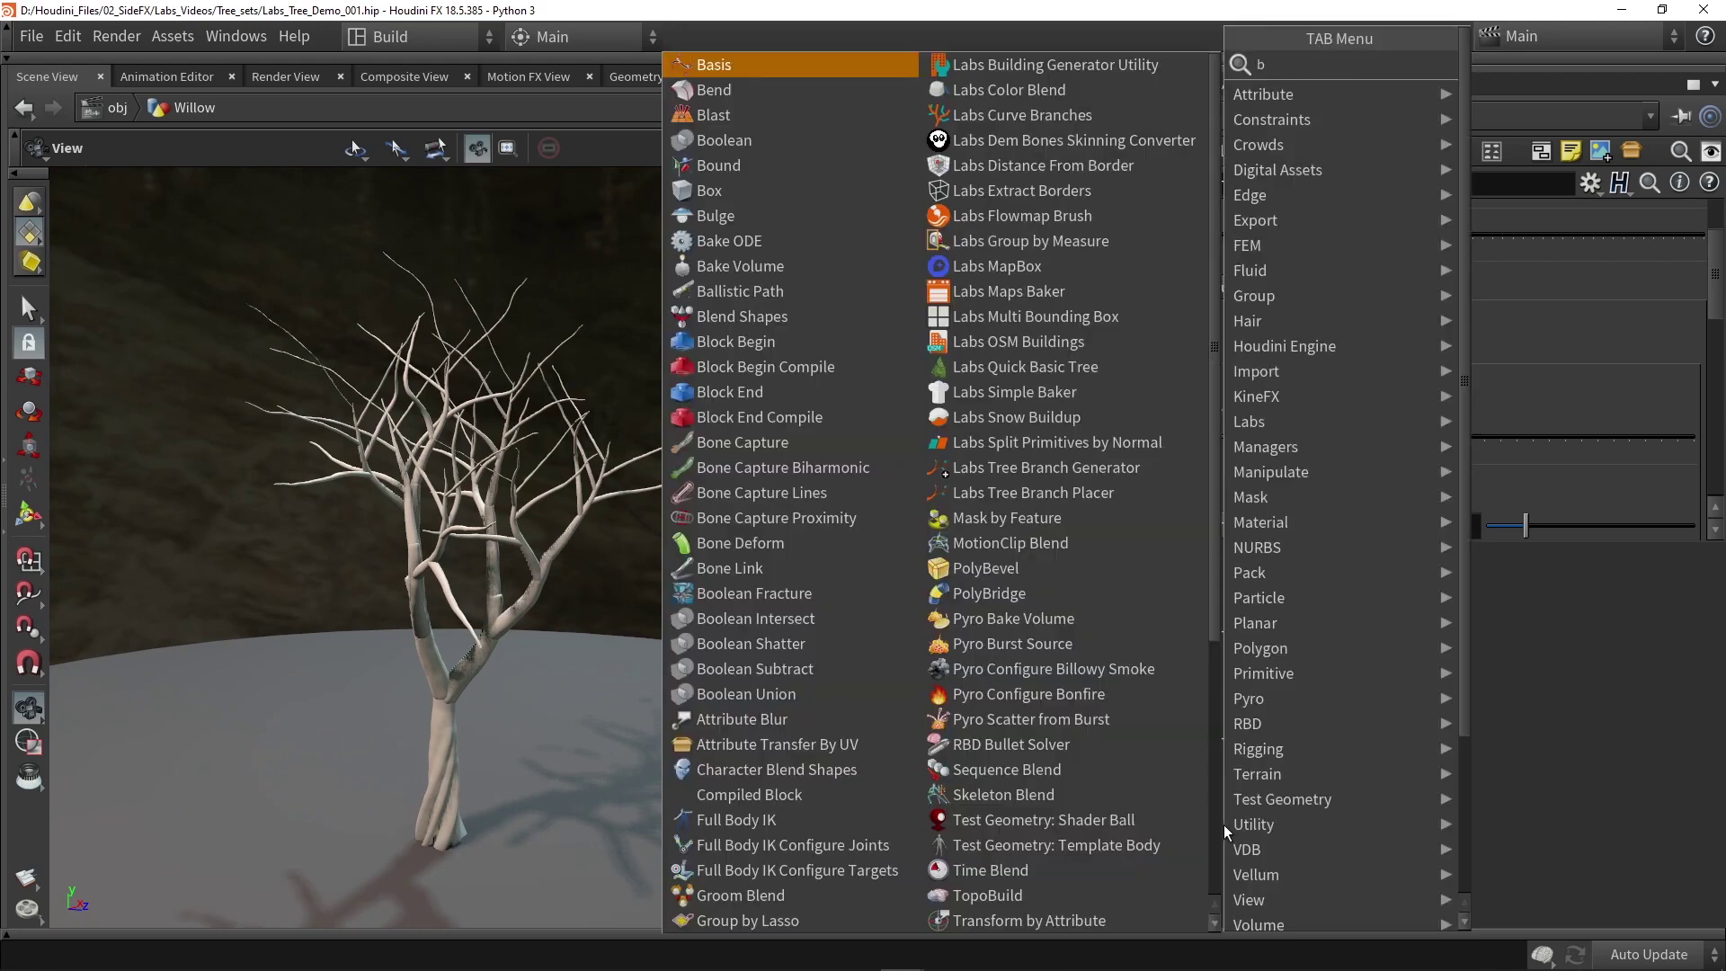
{"action": "type", "text": "bra"}
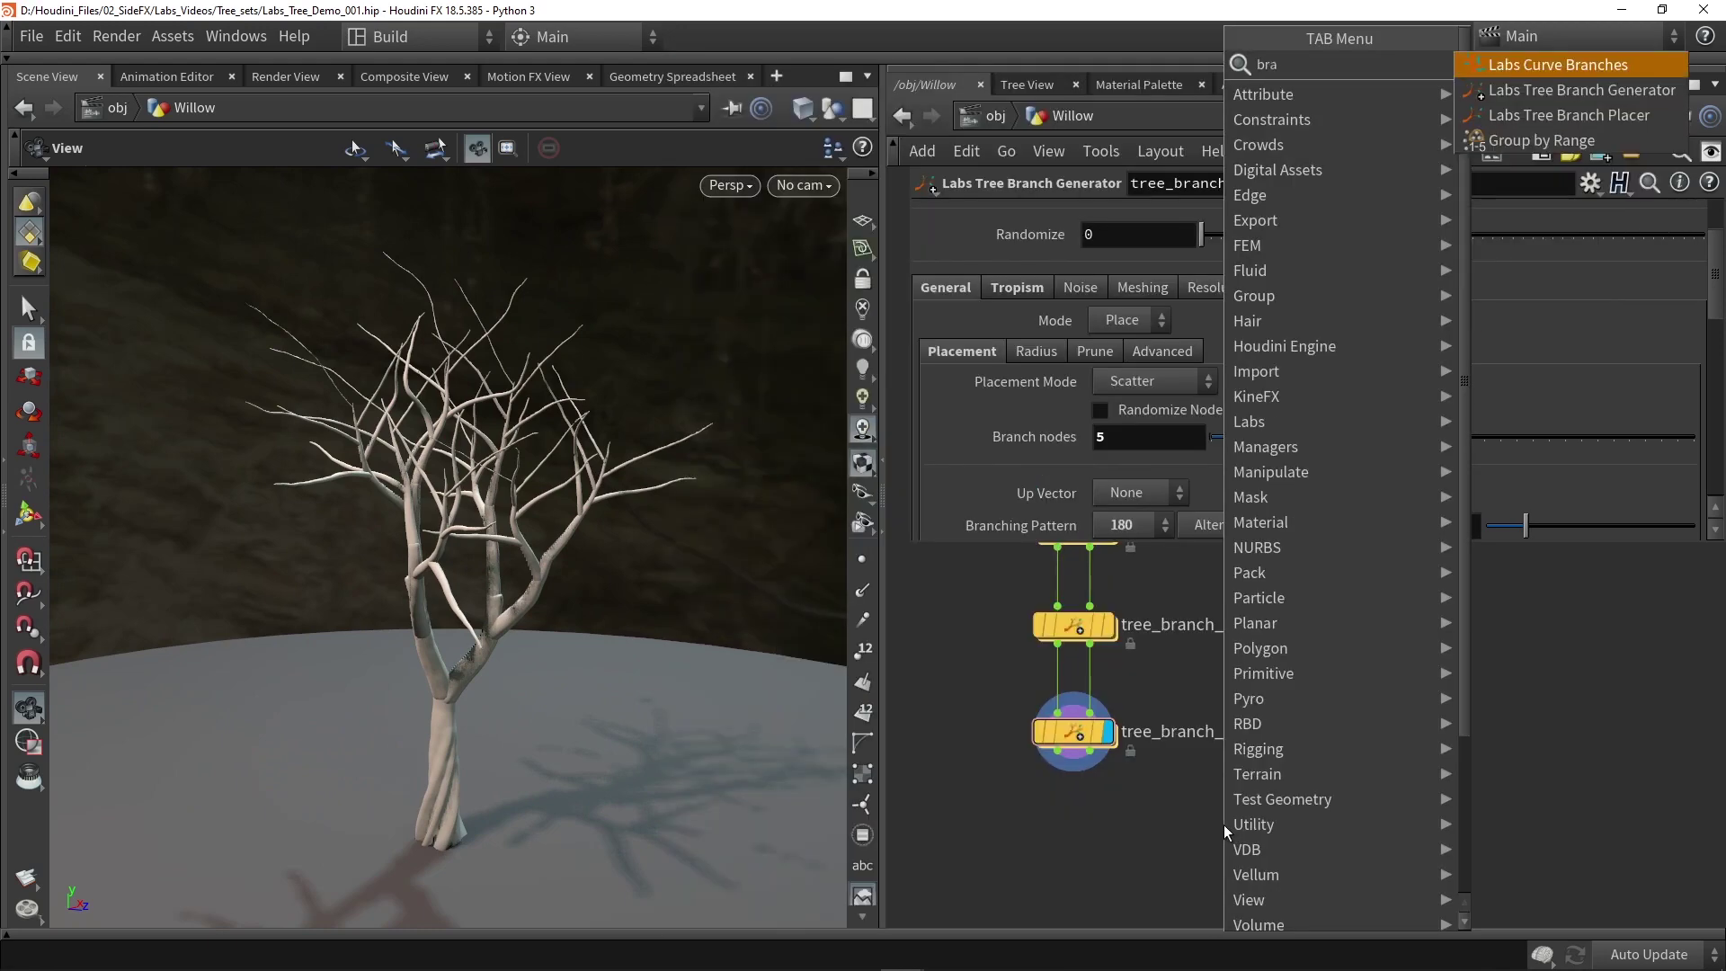
{"action": "left_click", "coordinate": [1528, 115]}
{"action": "left_click", "coordinate": [1125, 823]}
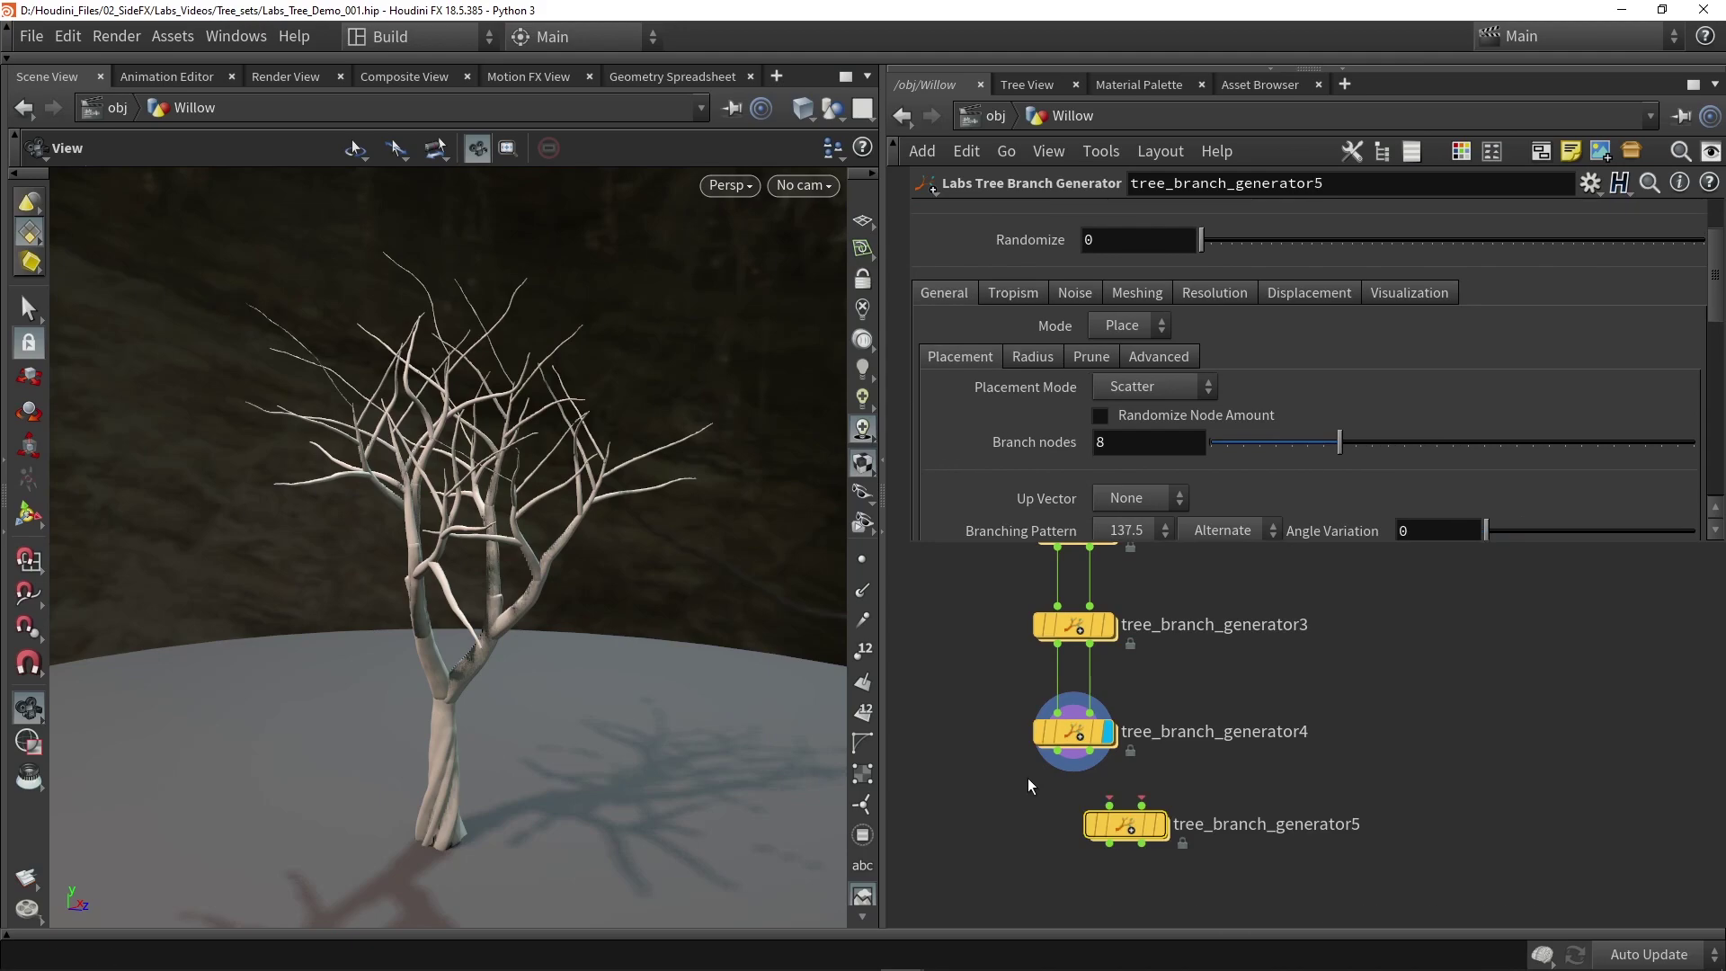
{"action": "left_click", "coordinate": [1158, 828]}
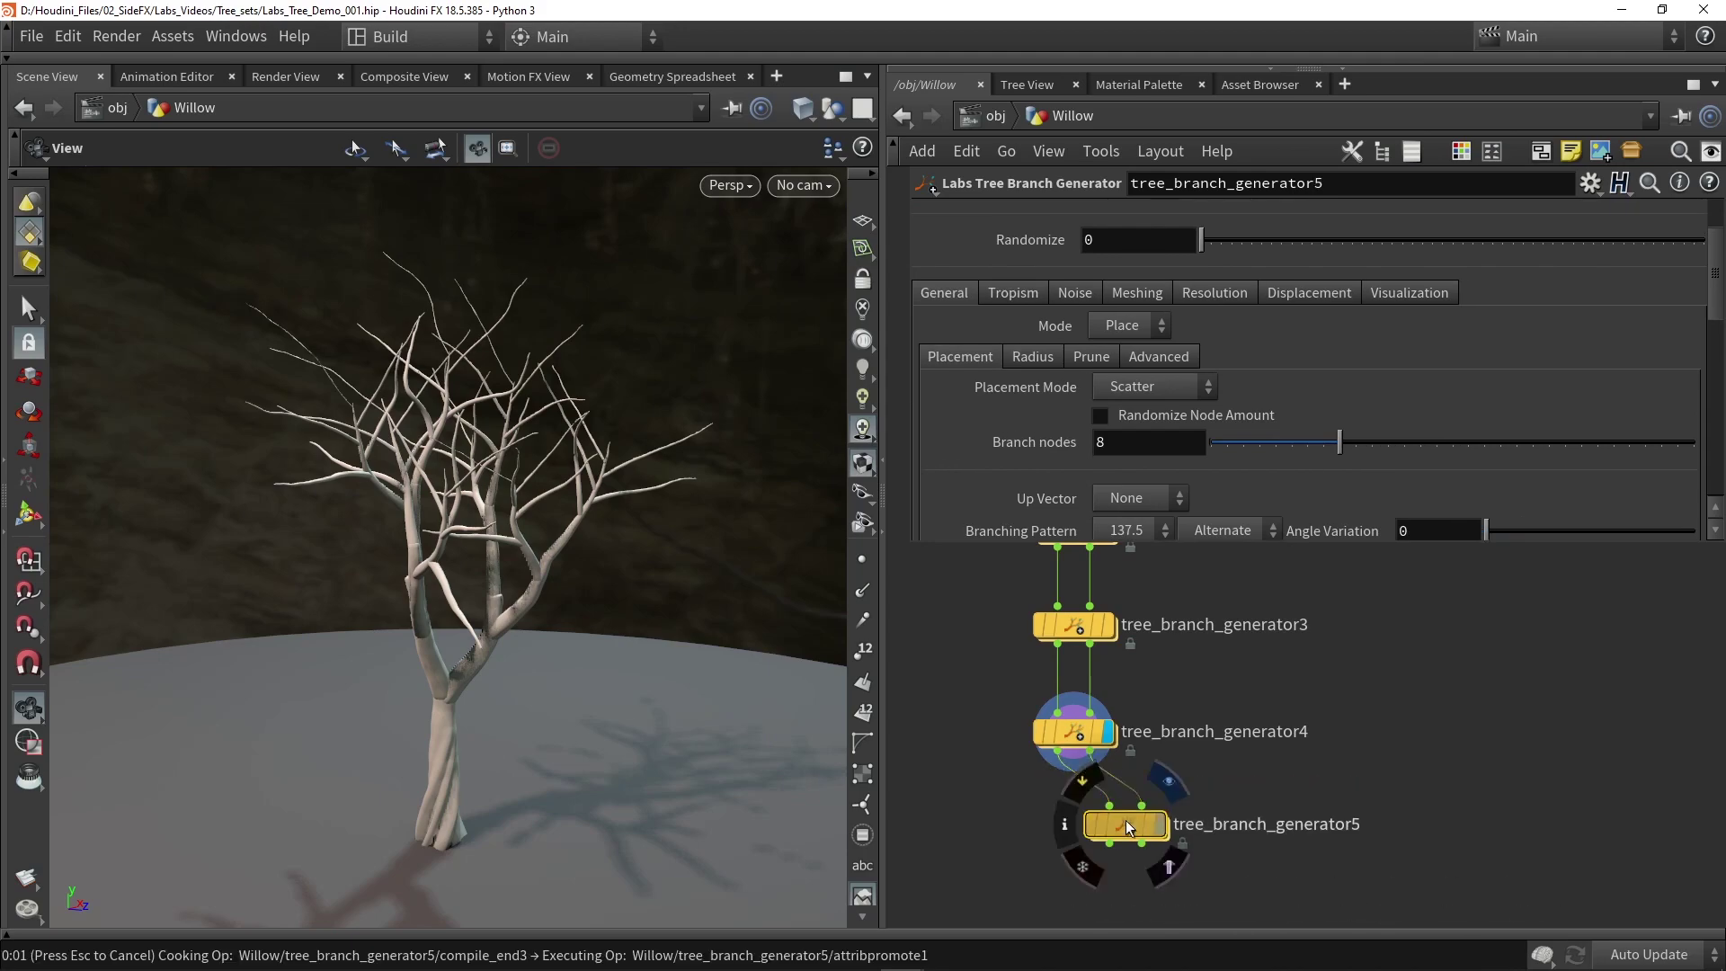
{"action": "left_click_drag", "start_coordinate": [1125, 820], "coordinate": [1069, 815]}
Set tree_branch_generator5's Branch nodes to 5.
{"action": "left_click_drag", "start_coordinate": [431, 494], "coordinate": [500, 493]}
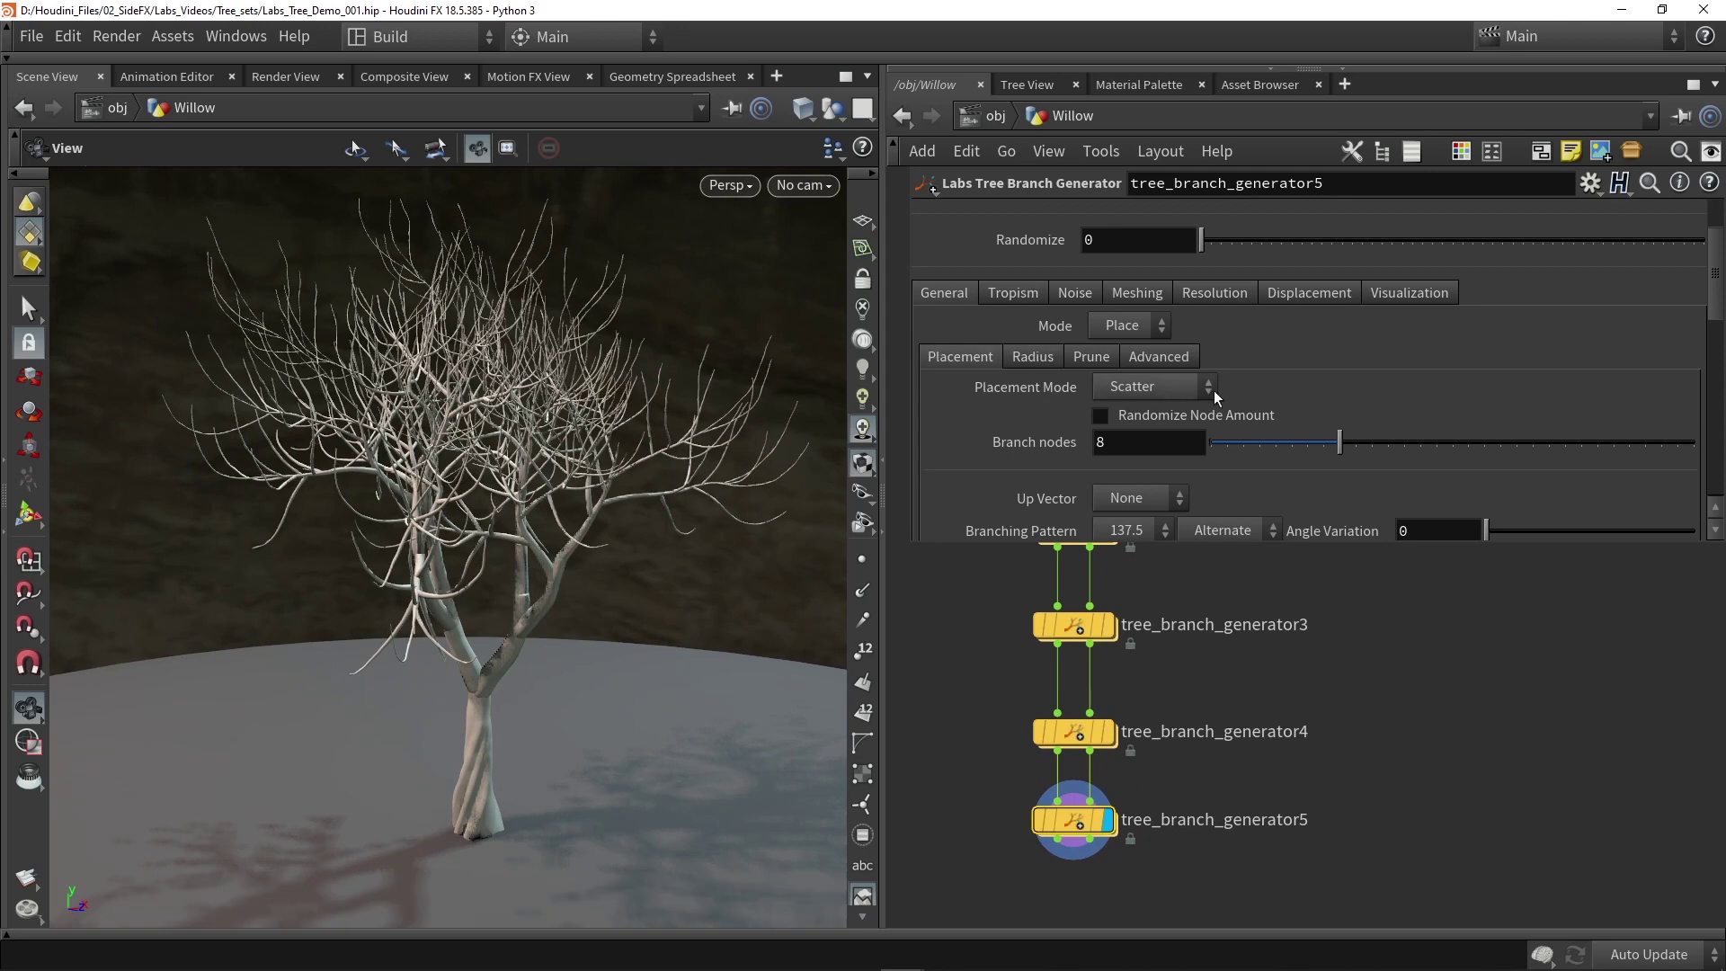
{"action": "double_click", "coordinate": [1132, 443]}
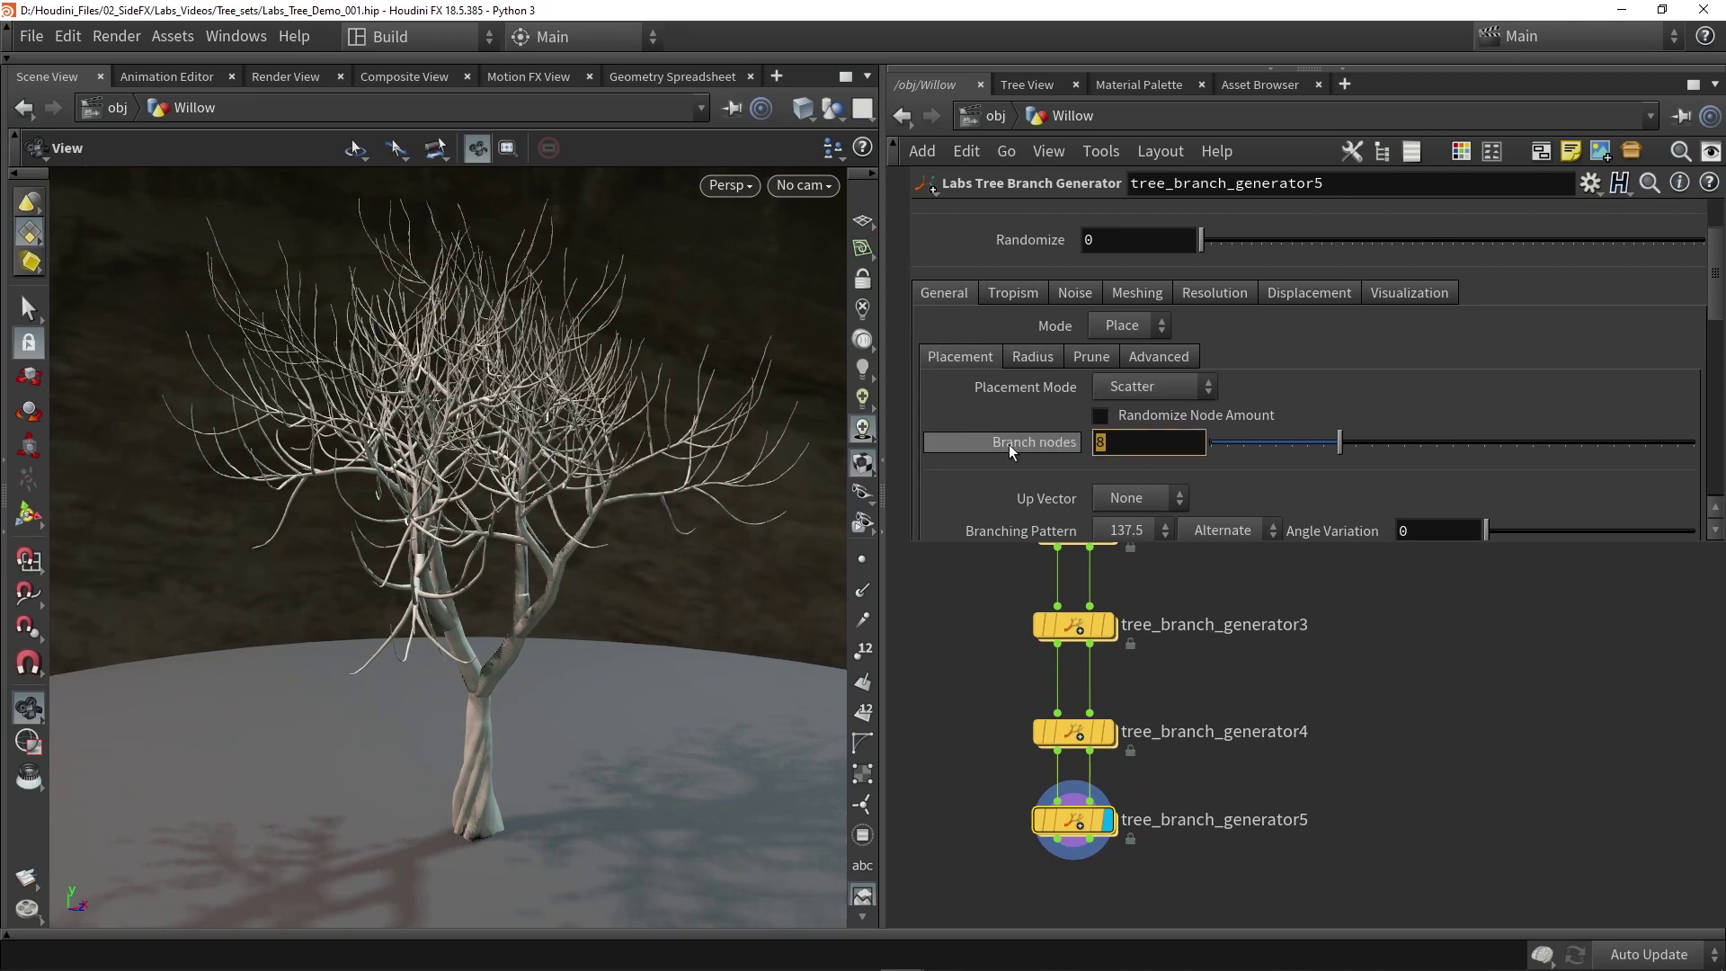
{"action": "type", "text": "5"}
{"action": "key", "text": "Return"}
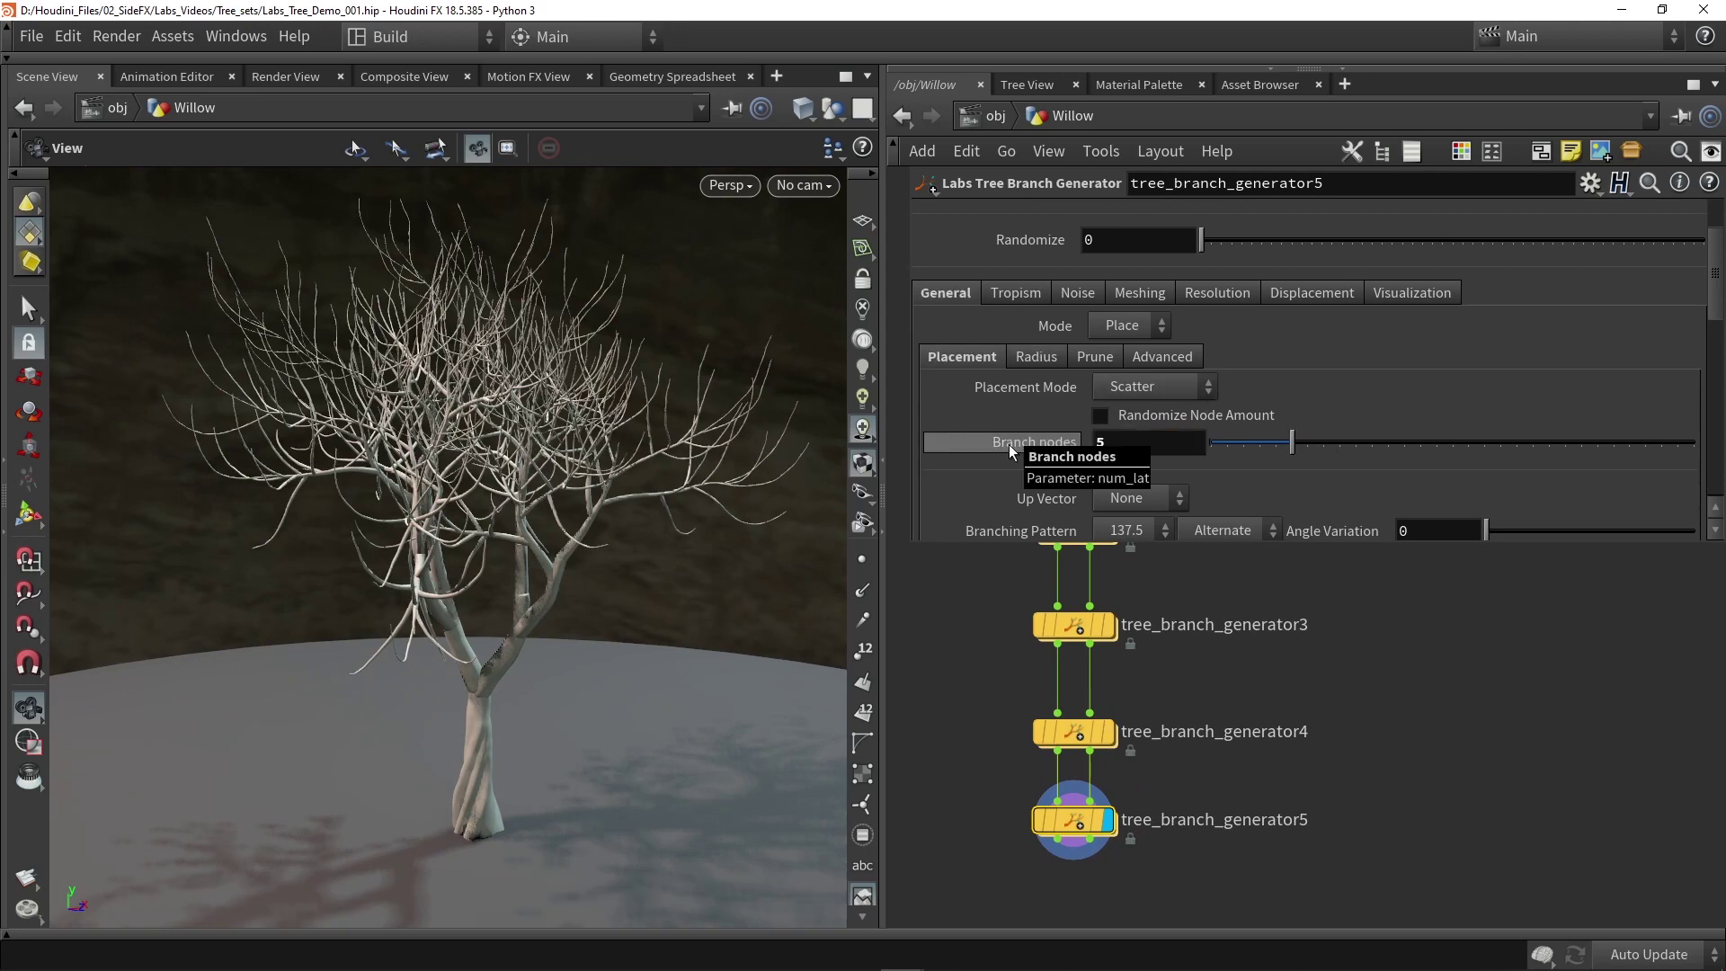
{"action": "left_click_drag", "start_coordinate": [570, 385], "coordinate": [836, 446]}
{"action": "mouse_move", "coordinate": [1292, 442]}
{"action": "left_mouse_down"}
{"action": "mouse_move", "coordinate": [1277, 441]}
{"action": "mouse_move", "coordinate": [1292, 442]}
{"action": "left_mouse_up"}
{"action": "left_click_drag", "start_coordinate": [591, 468], "coordinate": [585, 485]}
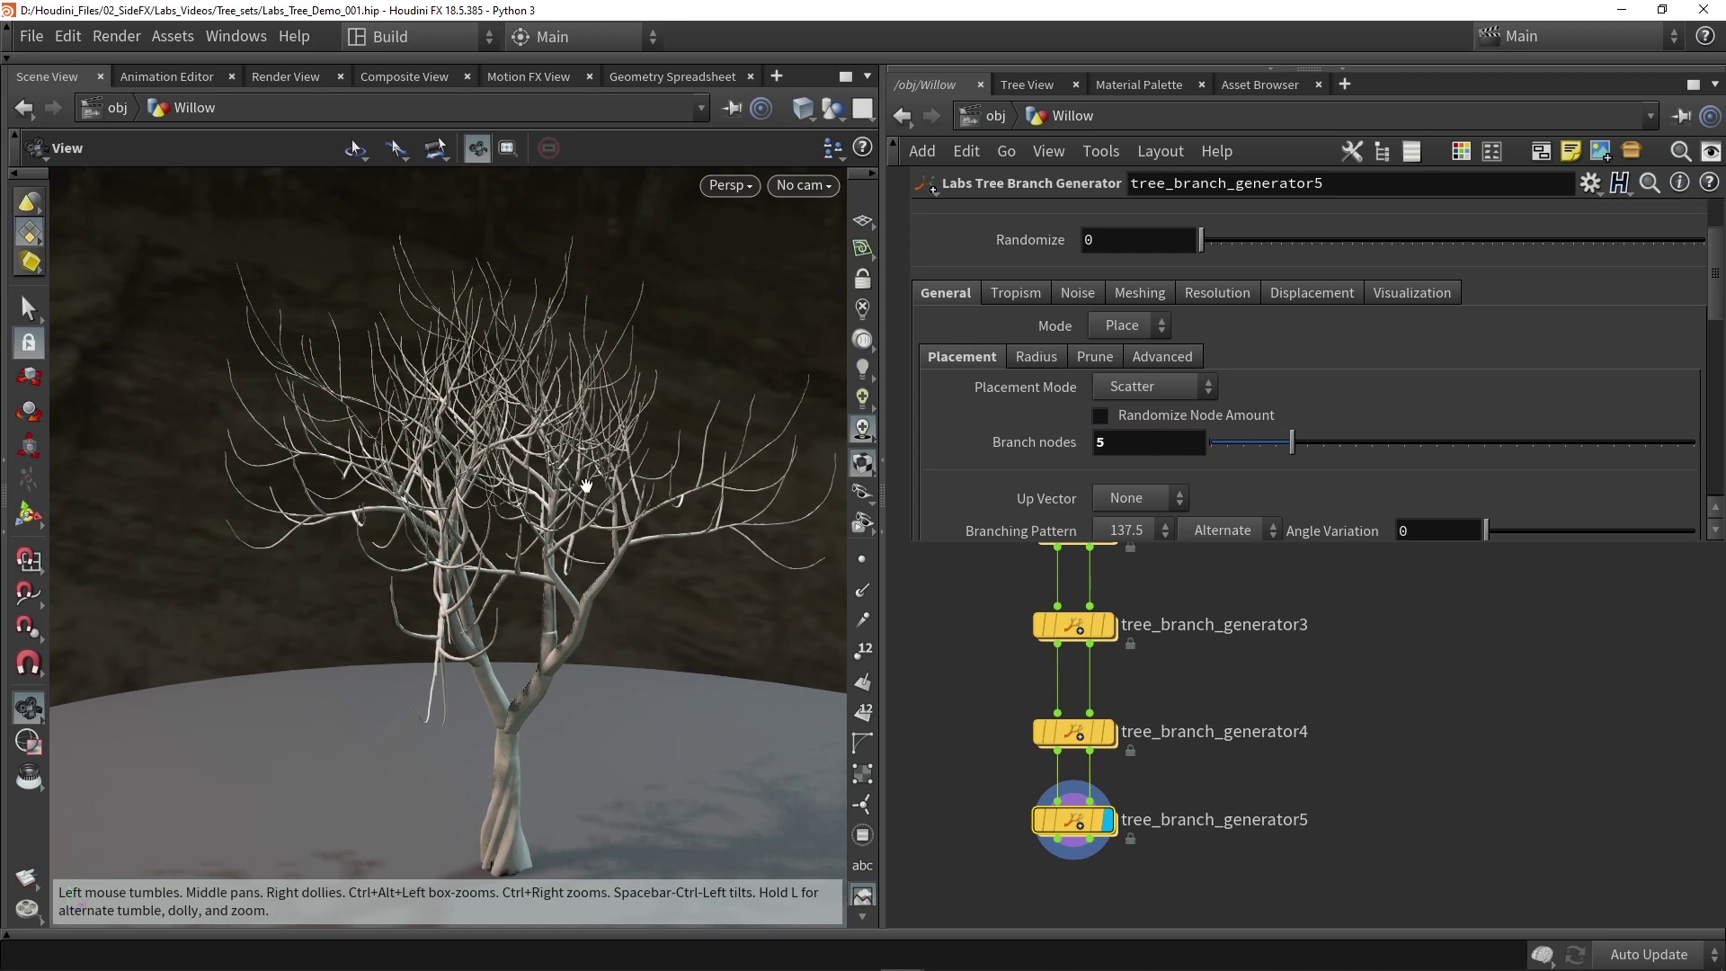
{"action": "scroll", "coordinate": [1049, 435], "scroll_direction": "down", "scroll_amount": 2}
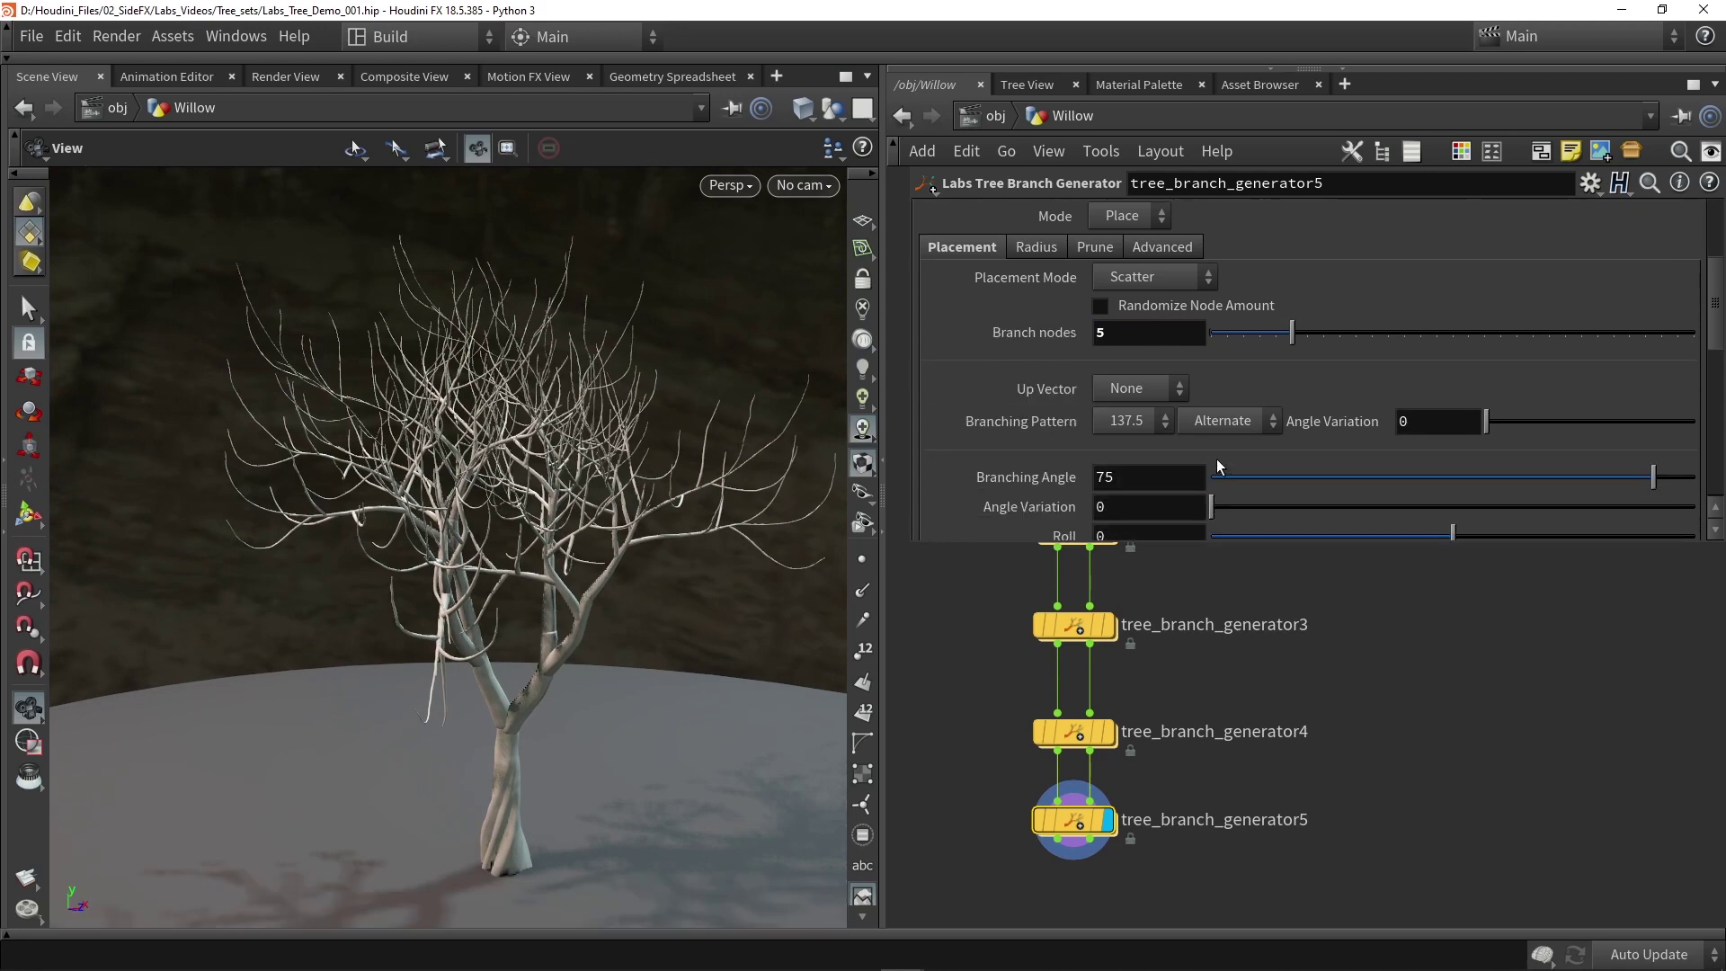
Set the twigs' angle variation to 30.4 and branching angle to 46.8 with 9.6 variation.
{"action": "left_click_drag", "start_coordinate": [1491, 420], "coordinate": [1565, 423]}
{"action": "left_click_drag", "start_coordinate": [480, 542], "coordinate": [576, 547]}
{"action": "left_click_drag", "start_coordinate": [1562, 421], "coordinate": [1522, 423]}
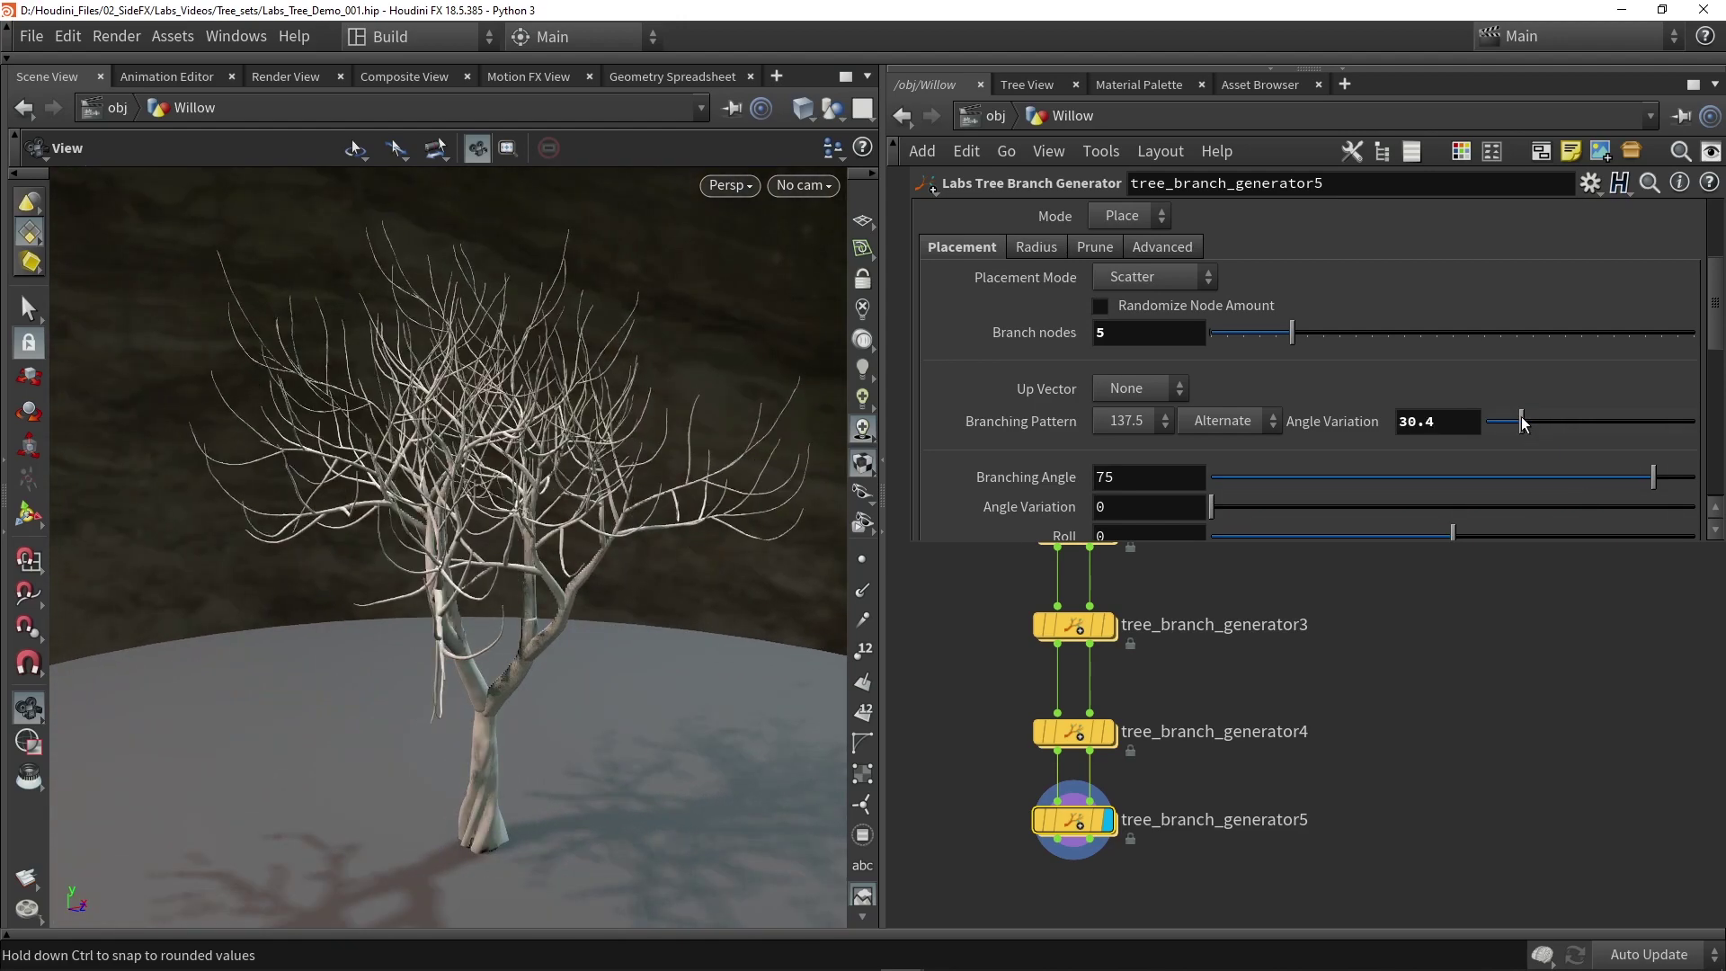
{"action": "scroll", "coordinate": [1221, 422], "scroll_direction": "down", "scroll_amount": 2}
{"action": "left_click_drag", "start_coordinate": [1659, 420], "coordinate": [1577, 420]}
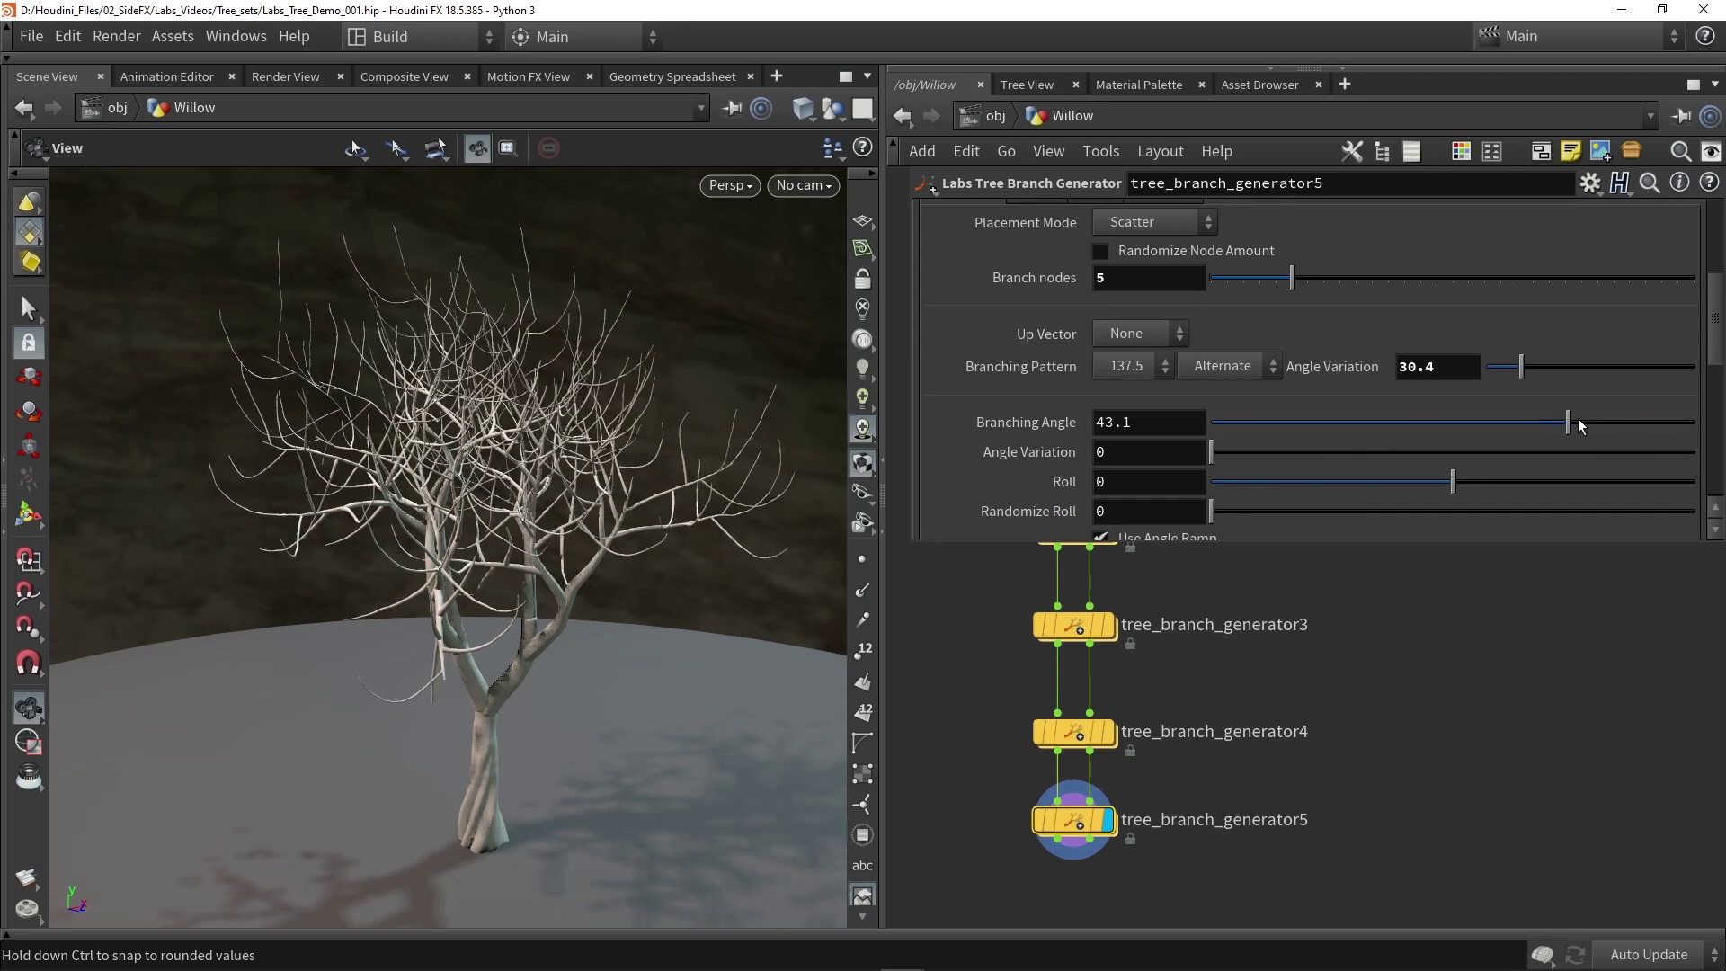
{"action": "left_click_drag", "start_coordinate": [1211, 451], "coordinate": [1262, 449]}
{"action": "scroll", "coordinate": [1134, 443], "scroll_direction": "down", "scroll_amount": 3}
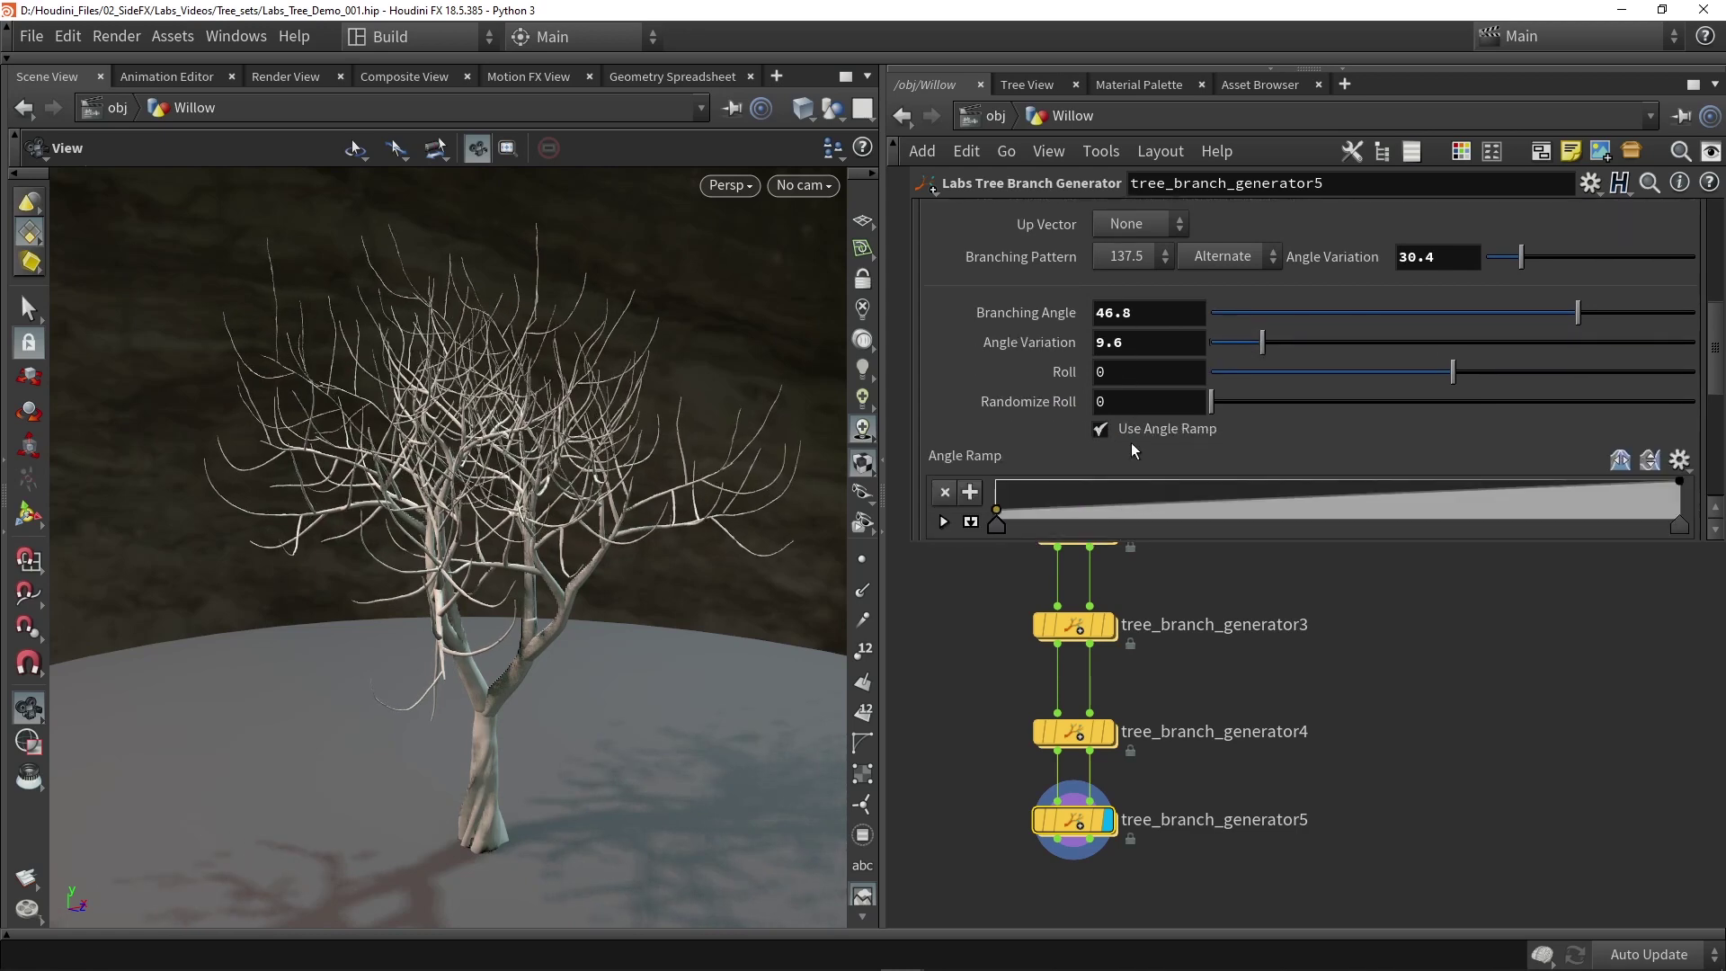
Turn off Use Angle Ramp on the fifth generator.
{"action": "left_click", "coordinate": [1128, 405]}
{"action": "left_click", "coordinate": [1129, 405]}
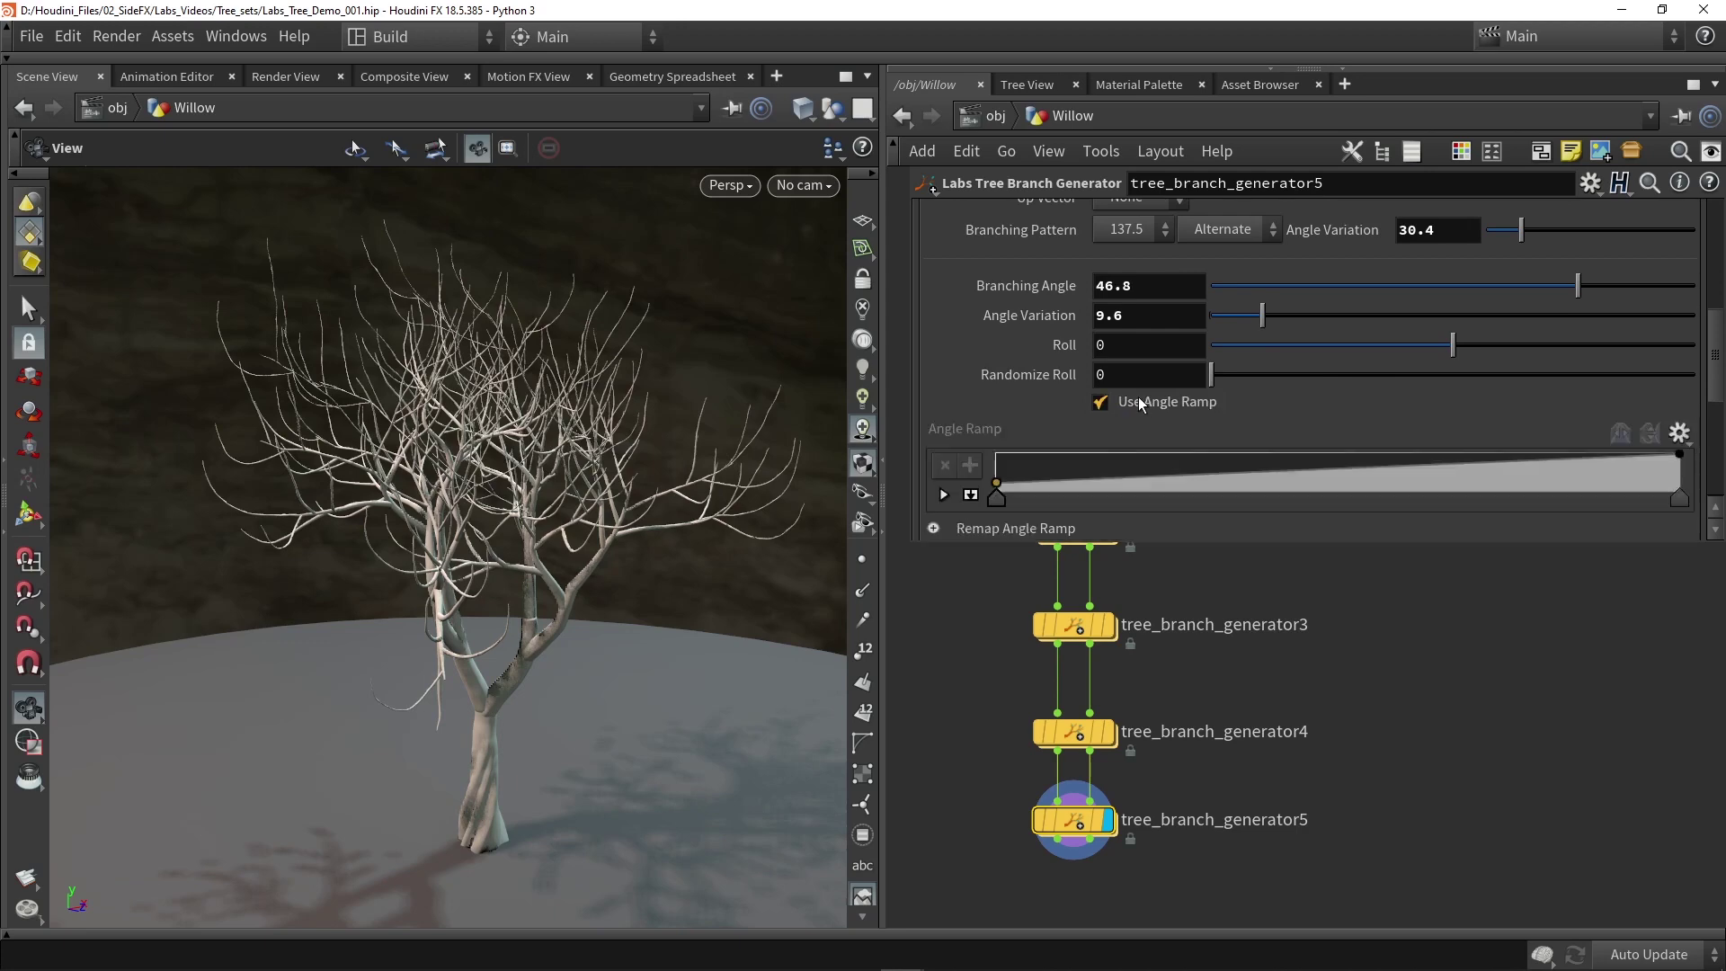
{"action": "left_click", "coordinate": [1144, 402]}
{"action": "left_click_drag", "start_coordinate": [499, 446], "coordinate": [523, 472]}
{"action": "scroll", "coordinate": [1109, 381], "scroll_direction": "down", "scroll_amount": 1}
{"action": "scroll", "coordinate": [560, 435], "scroll_direction": "up", "scroll_amount": 2}
{"action": "middle_click_drag", "start_coordinate": [546, 416], "coordinate": [542, 473]}
{"action": "left_click_drag", "start_coordinate": [542, 474], "coordinate": [557, 461]}
Set the twig branch Length to 0.55.
{"action": "left_click", "coordinate": [1142, 399]}
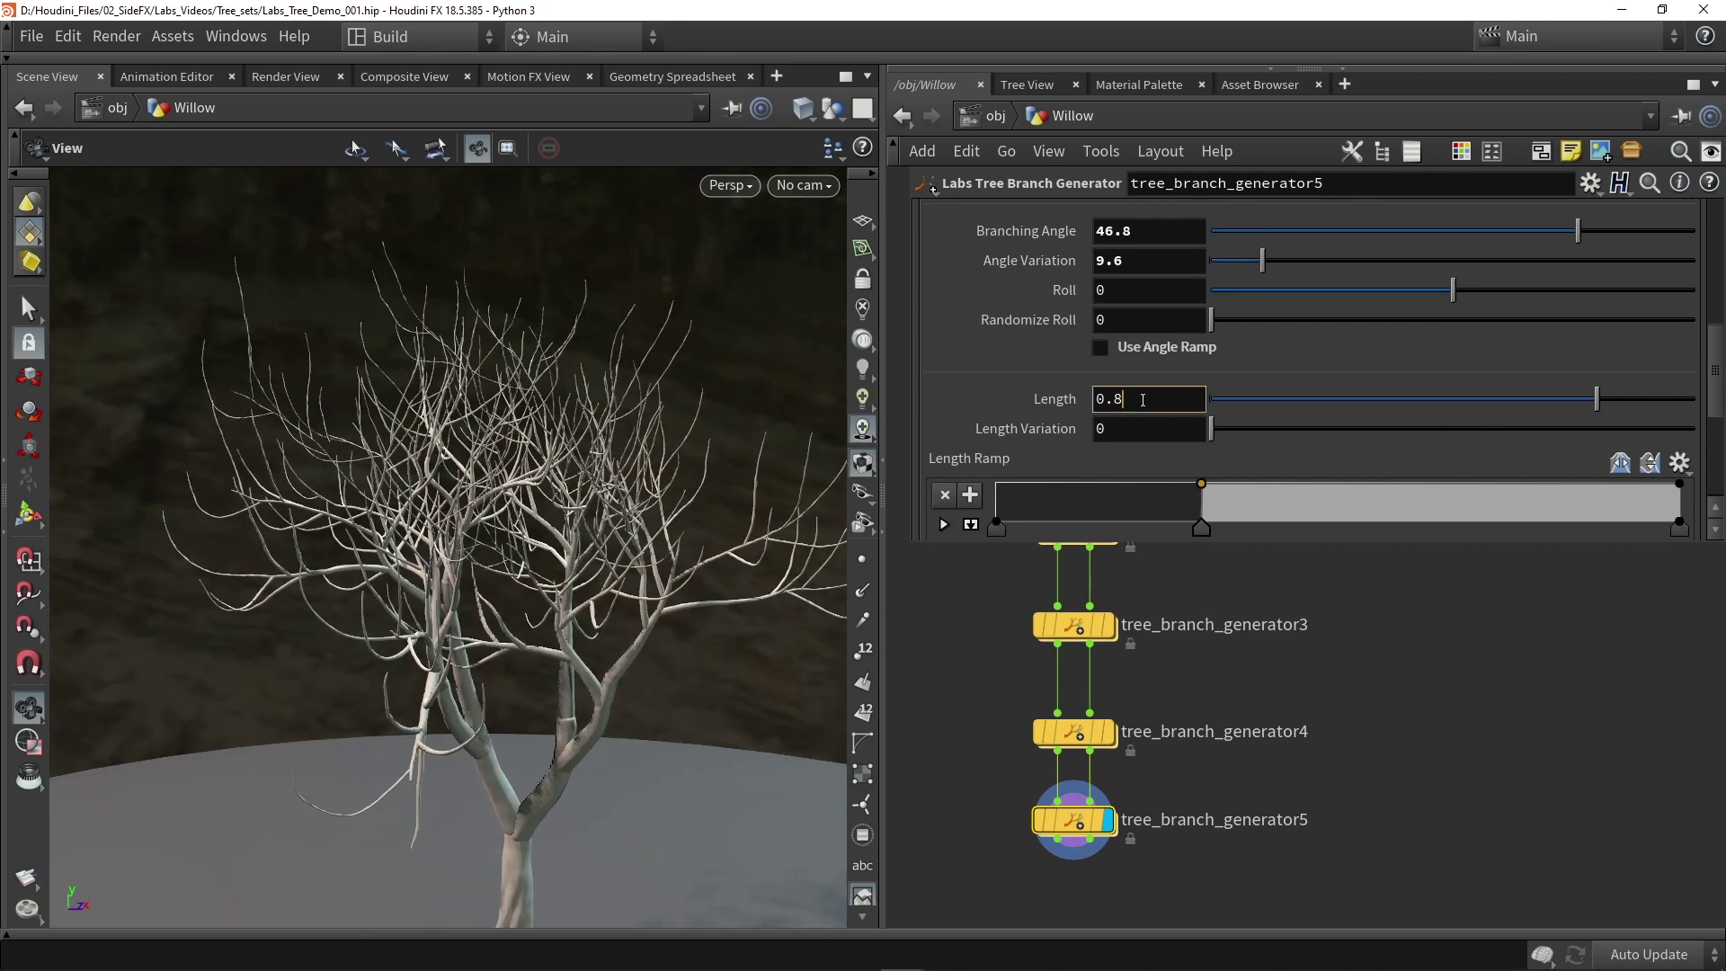
{"action": "key", "text": "Return"}
{"action": "left_click_drag", "start_coordinate": [593, 512], "coordinate": [540, 541]}
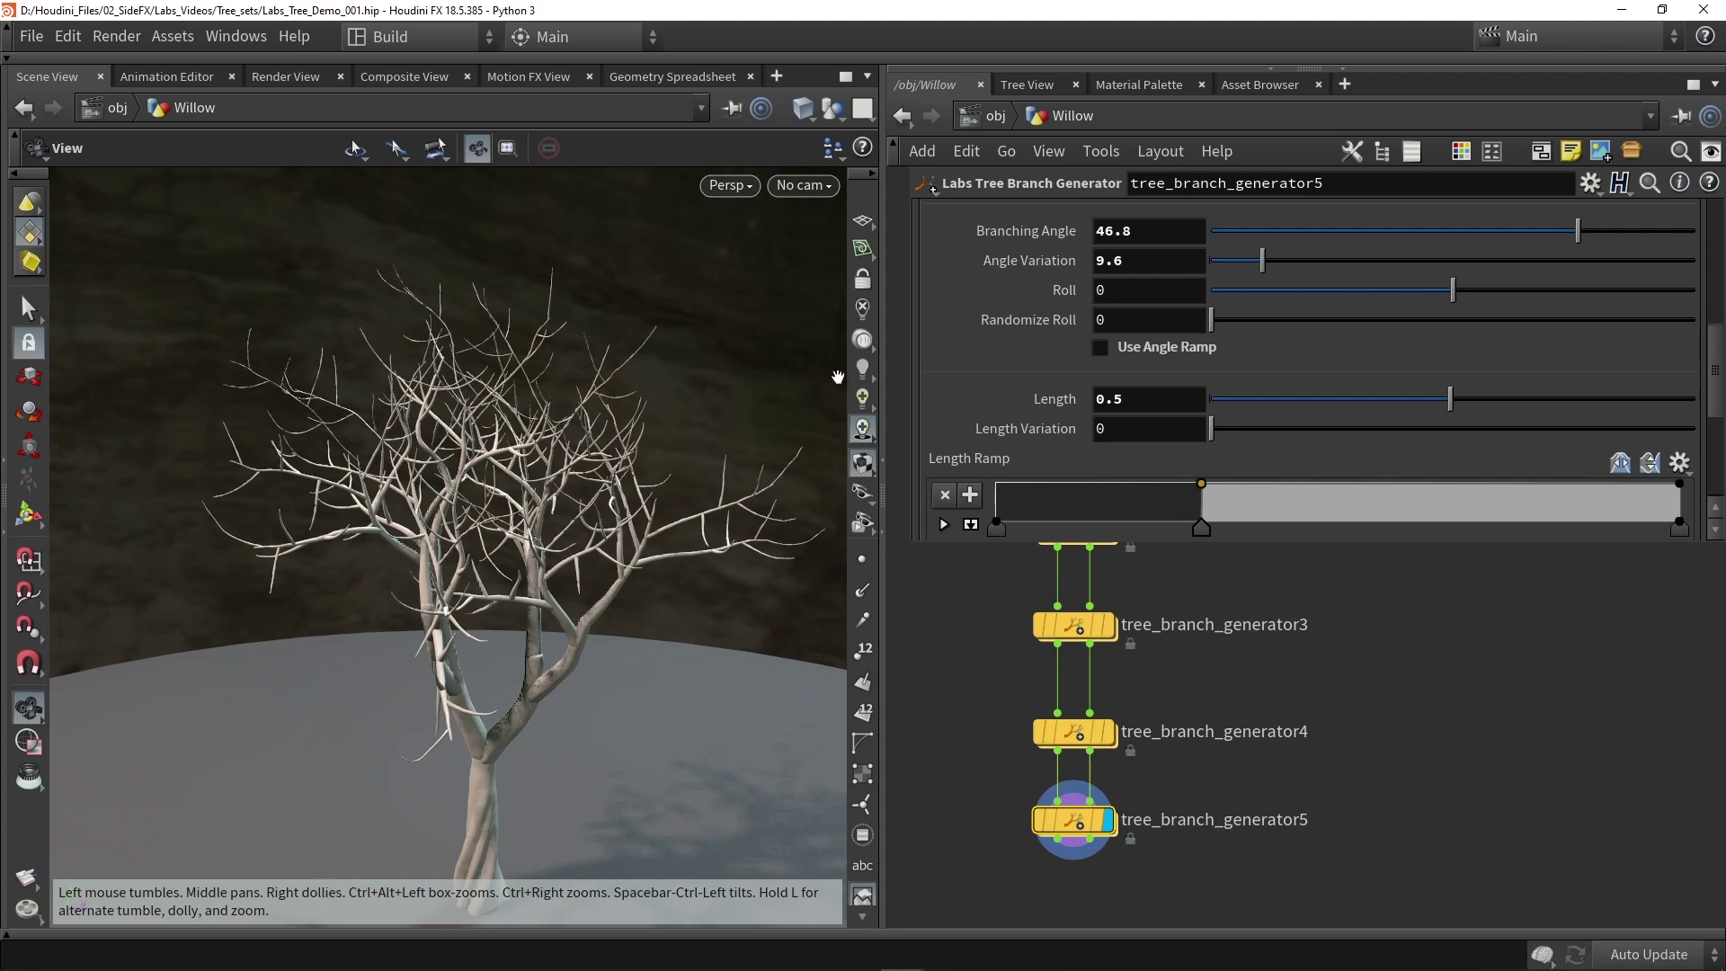
{"action": "left_click", "coordinate": [1134, 394]}
{"action": "key", "text": "BackSpace"}
{"action": "type", "text": "6"}
{"action": "key", "text": "Return"}
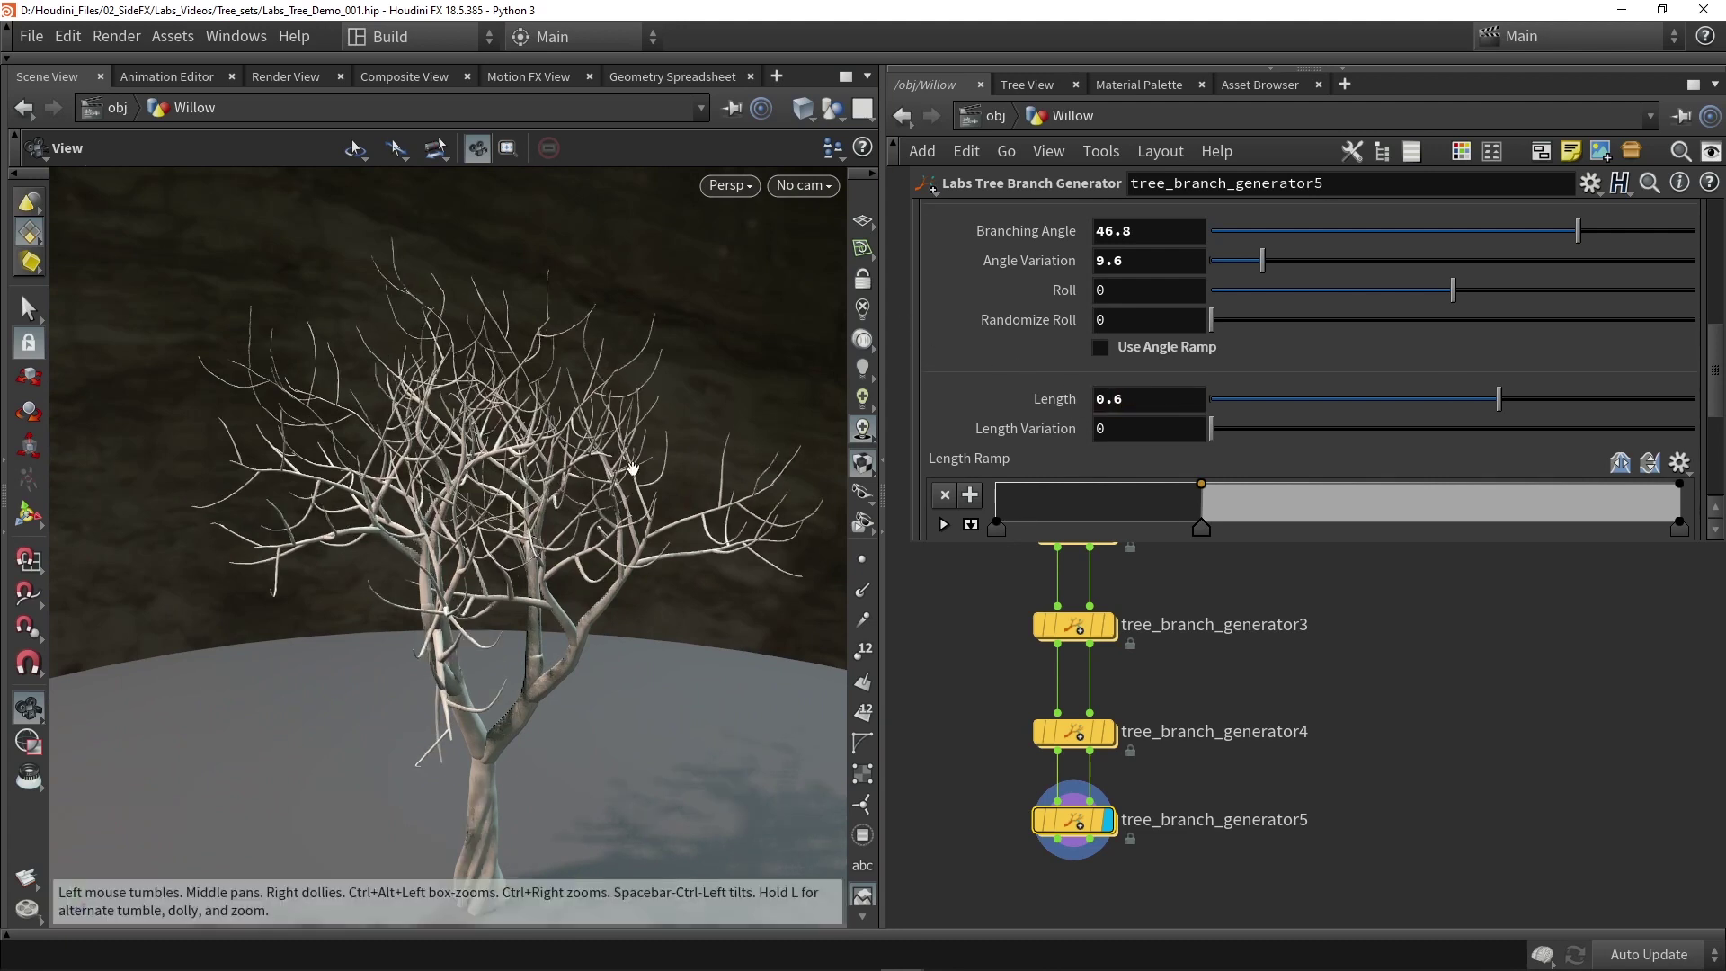
{"action": "left_click", "coordinate": [1162, 401]}
{"action": "key", "text": "BackSpace"}
{"action": "key", "text": "Return"}
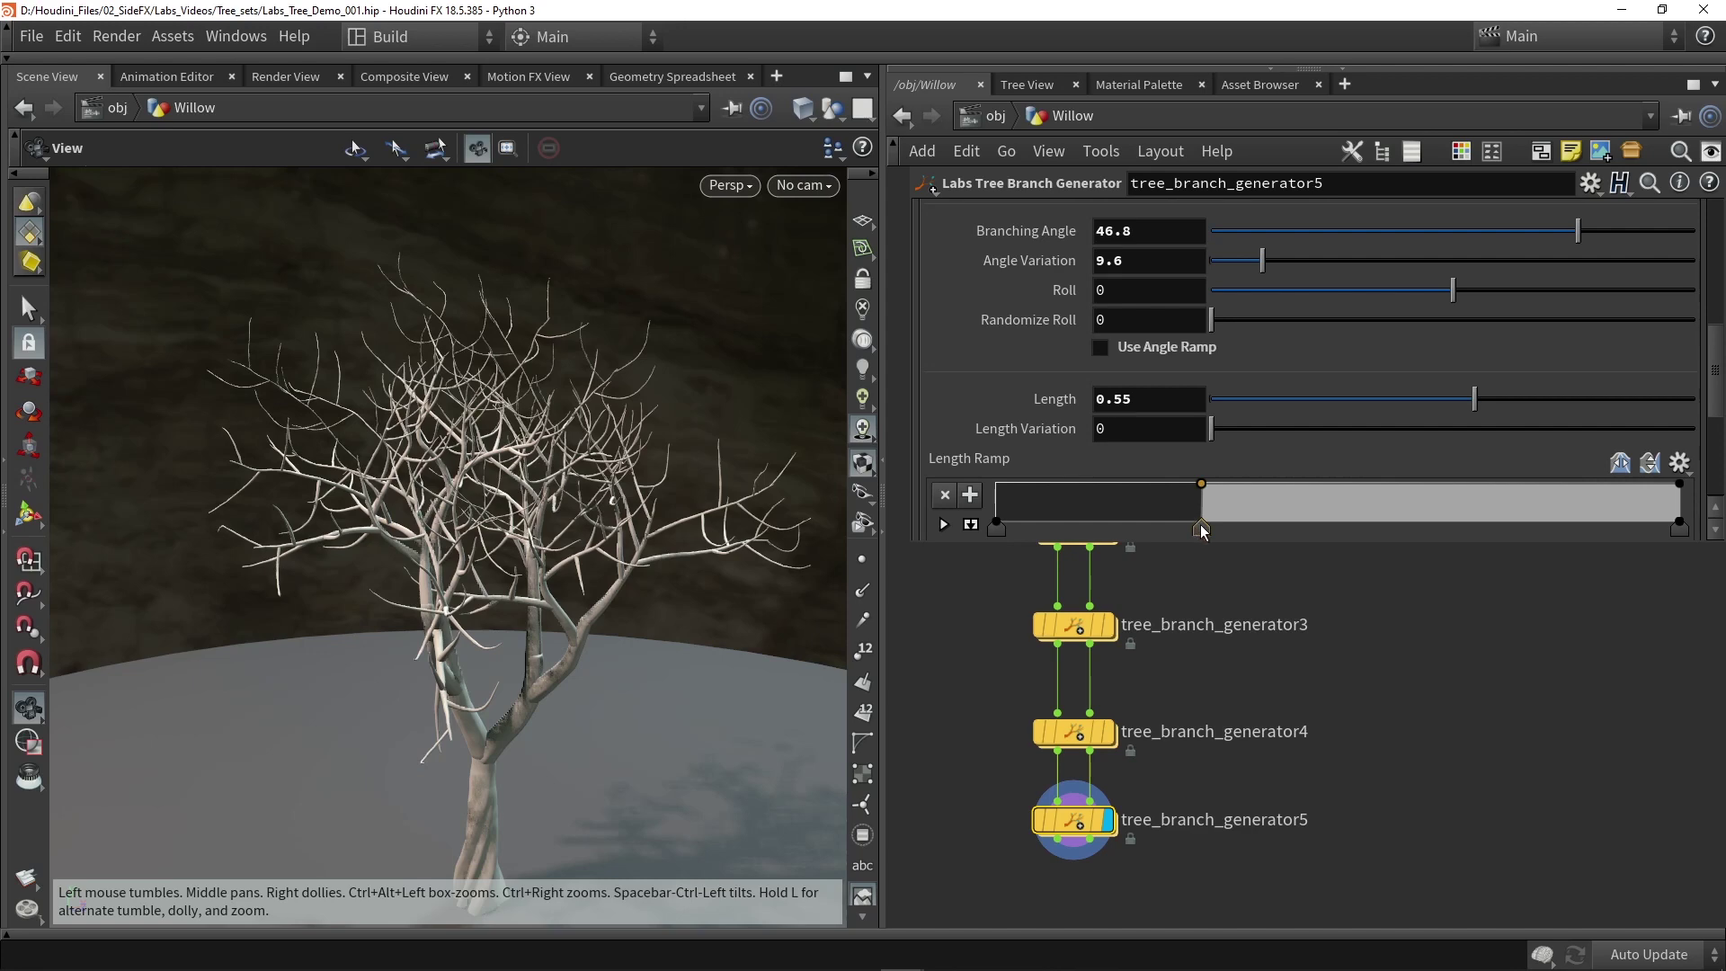
Shift the Length Ramp's middle key to the left.
{"action": "left_click_drag", "start_coordinate": [1195, 527], "coordinate": [1074, 530]}
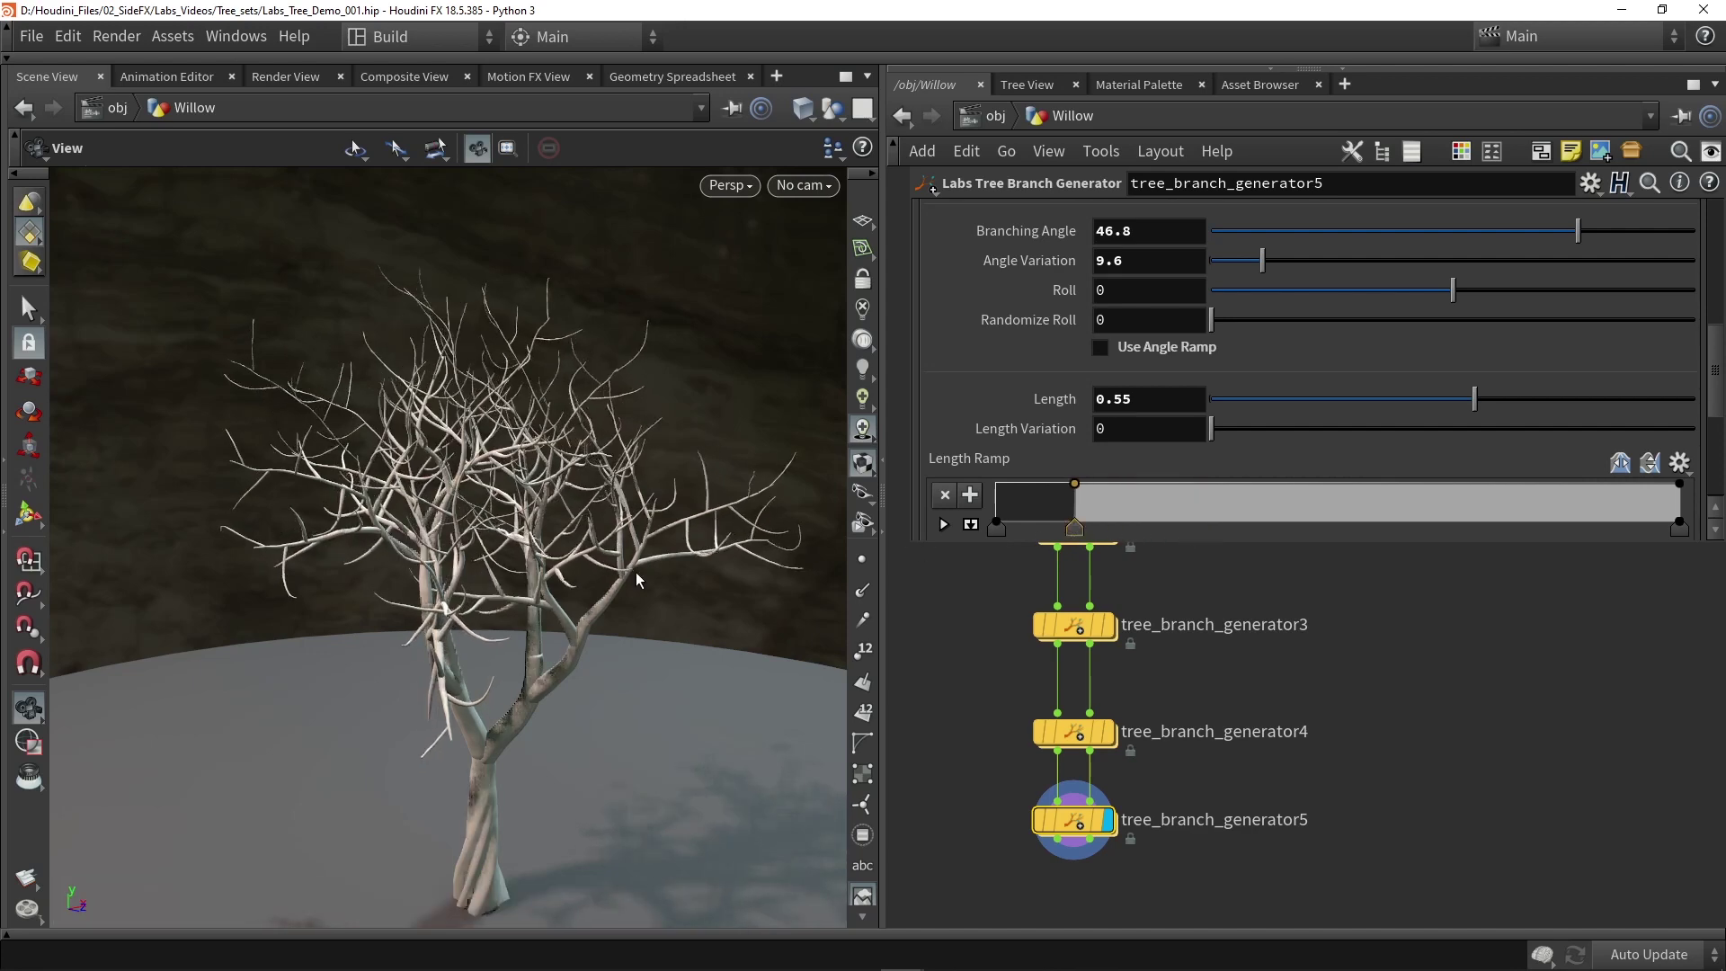
{"action": "left_click_drag", "start_coordinate": [691, 461], "coordinate": [649, 467]}
{"action": "scroll", "coordinate": [1195, 395], "scroll_direction": "up", "scroll_amount": 5}
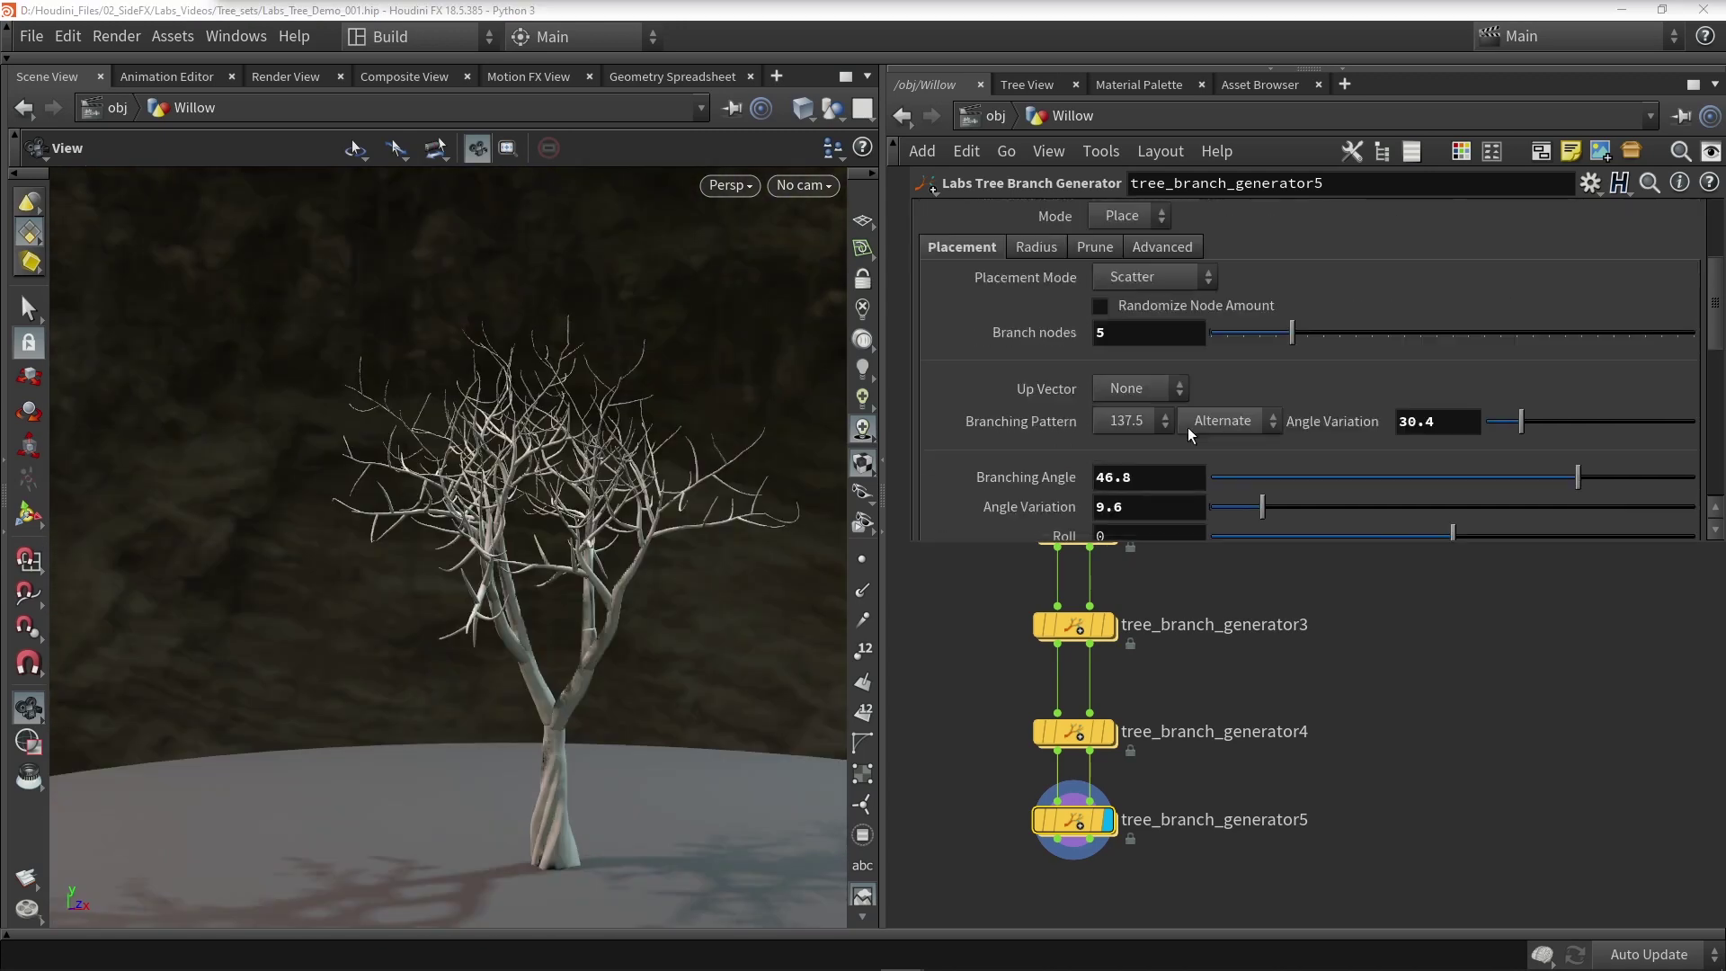
Enable Override Tropism and Gravitropism on the fifth branch generator.
{"action": "left_click", "coordinate": [1019, 291]}
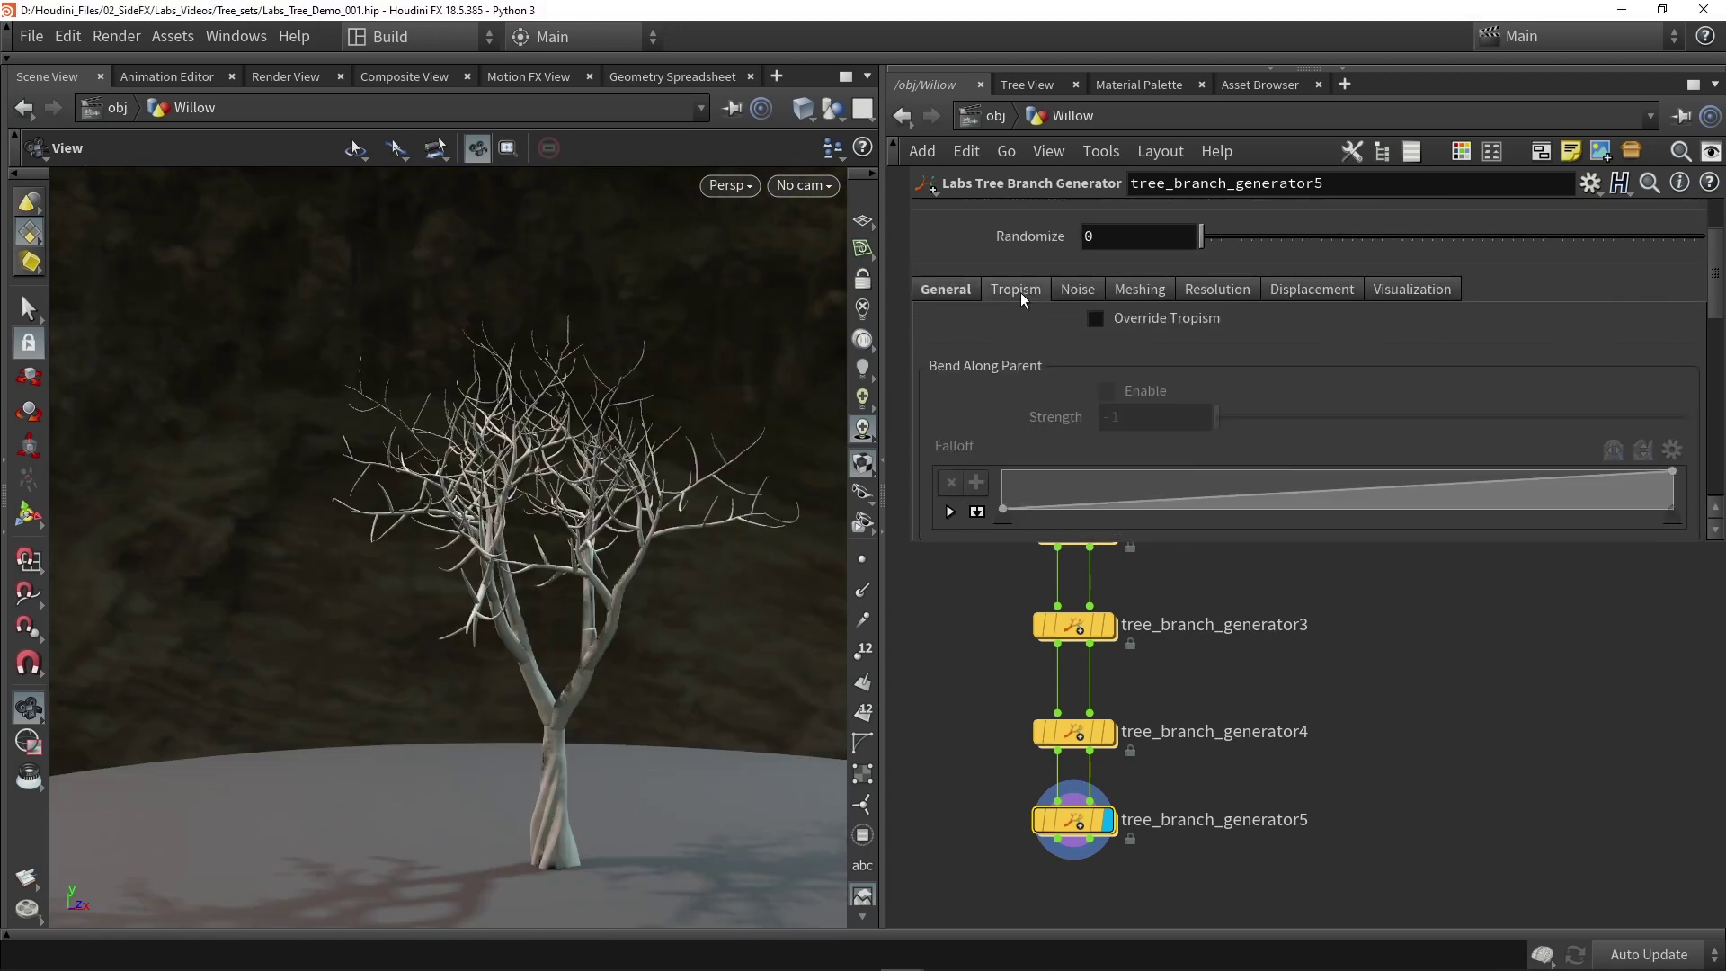
{"action": "left_click", "coordinate": [1108, 317]}
{"action": "scroll", "coordinate": [1058, 360], "scroll_direction": "down", "scroll_amount": 2}
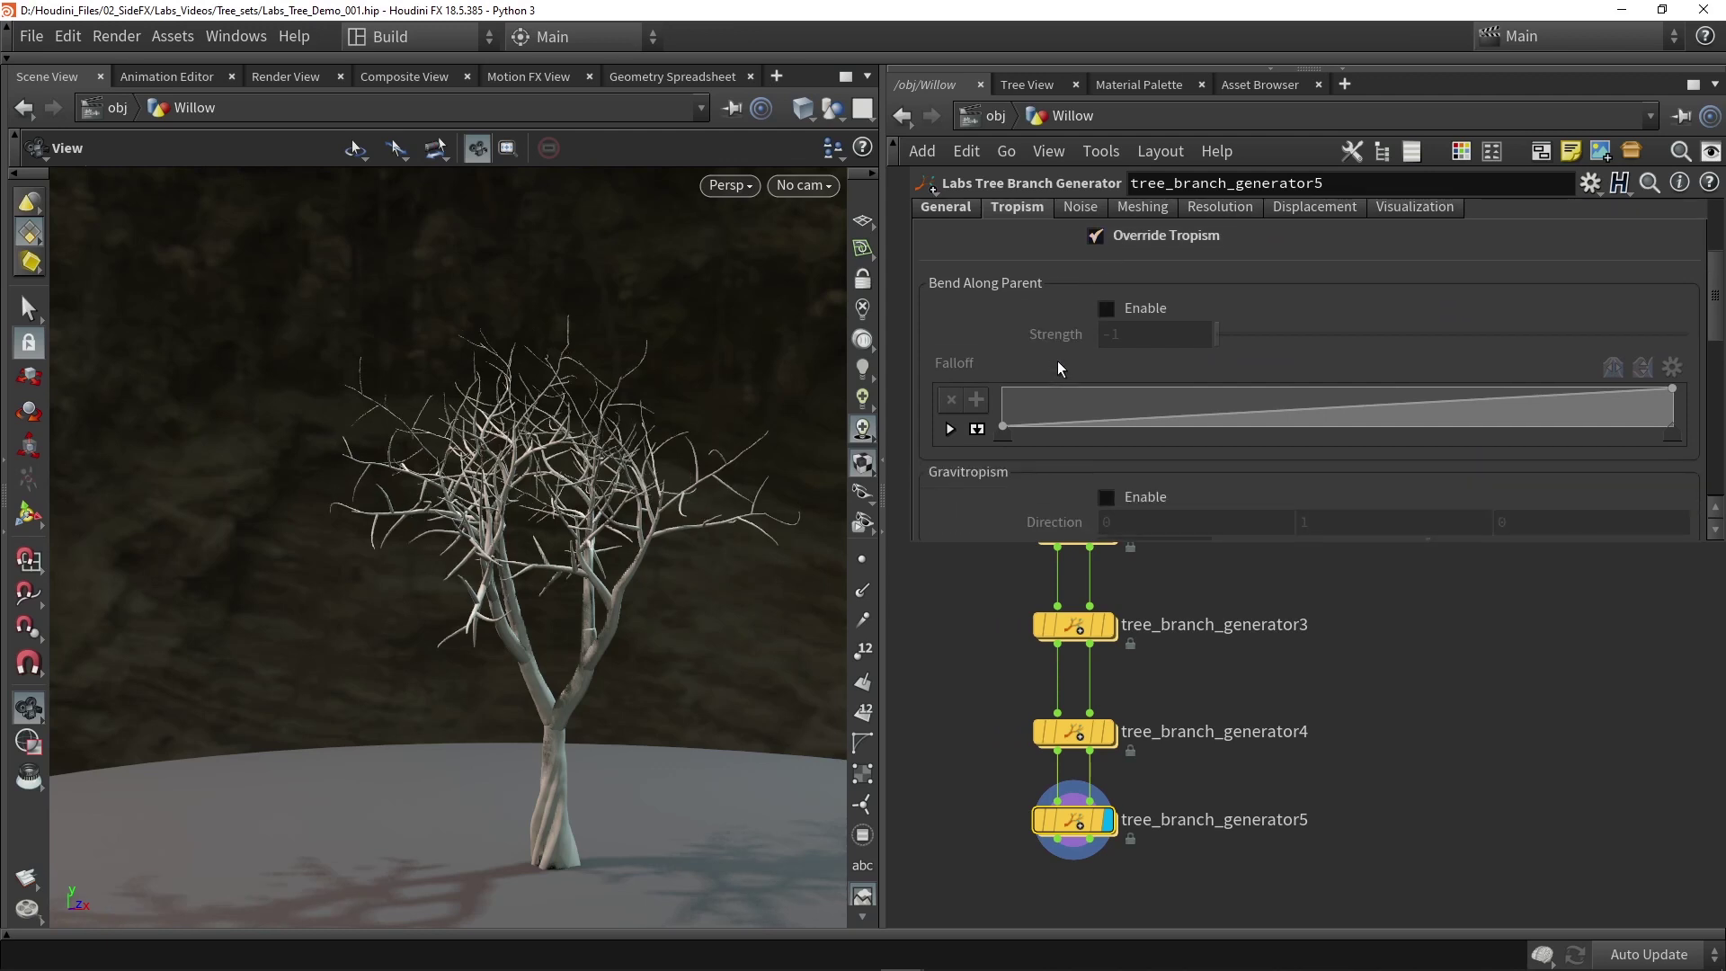
{"action": "scroll", "coordinate": [1057, 359], "scroll_direction": "down", "scroll_amount": 1}
{"action": "left_click", "coordinate": [1107, 470]}
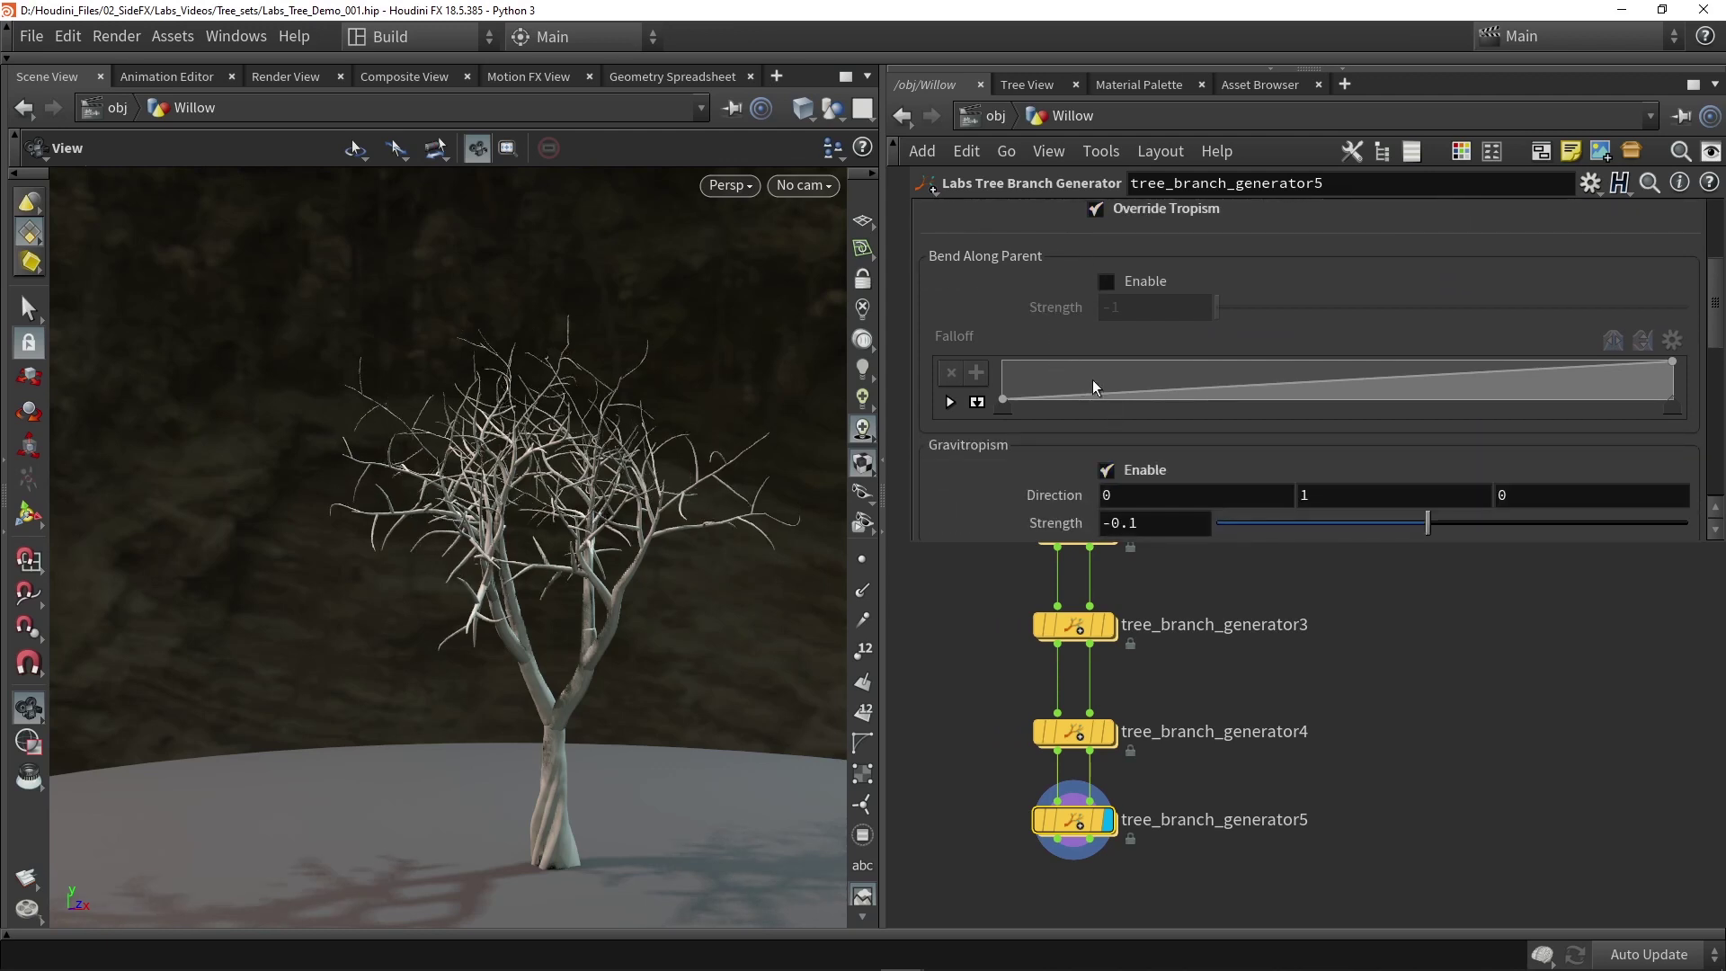
{"action": "scroll", "coordinate": [1092, 387], "scroll_direction": "down", "scroll_amount": 2}
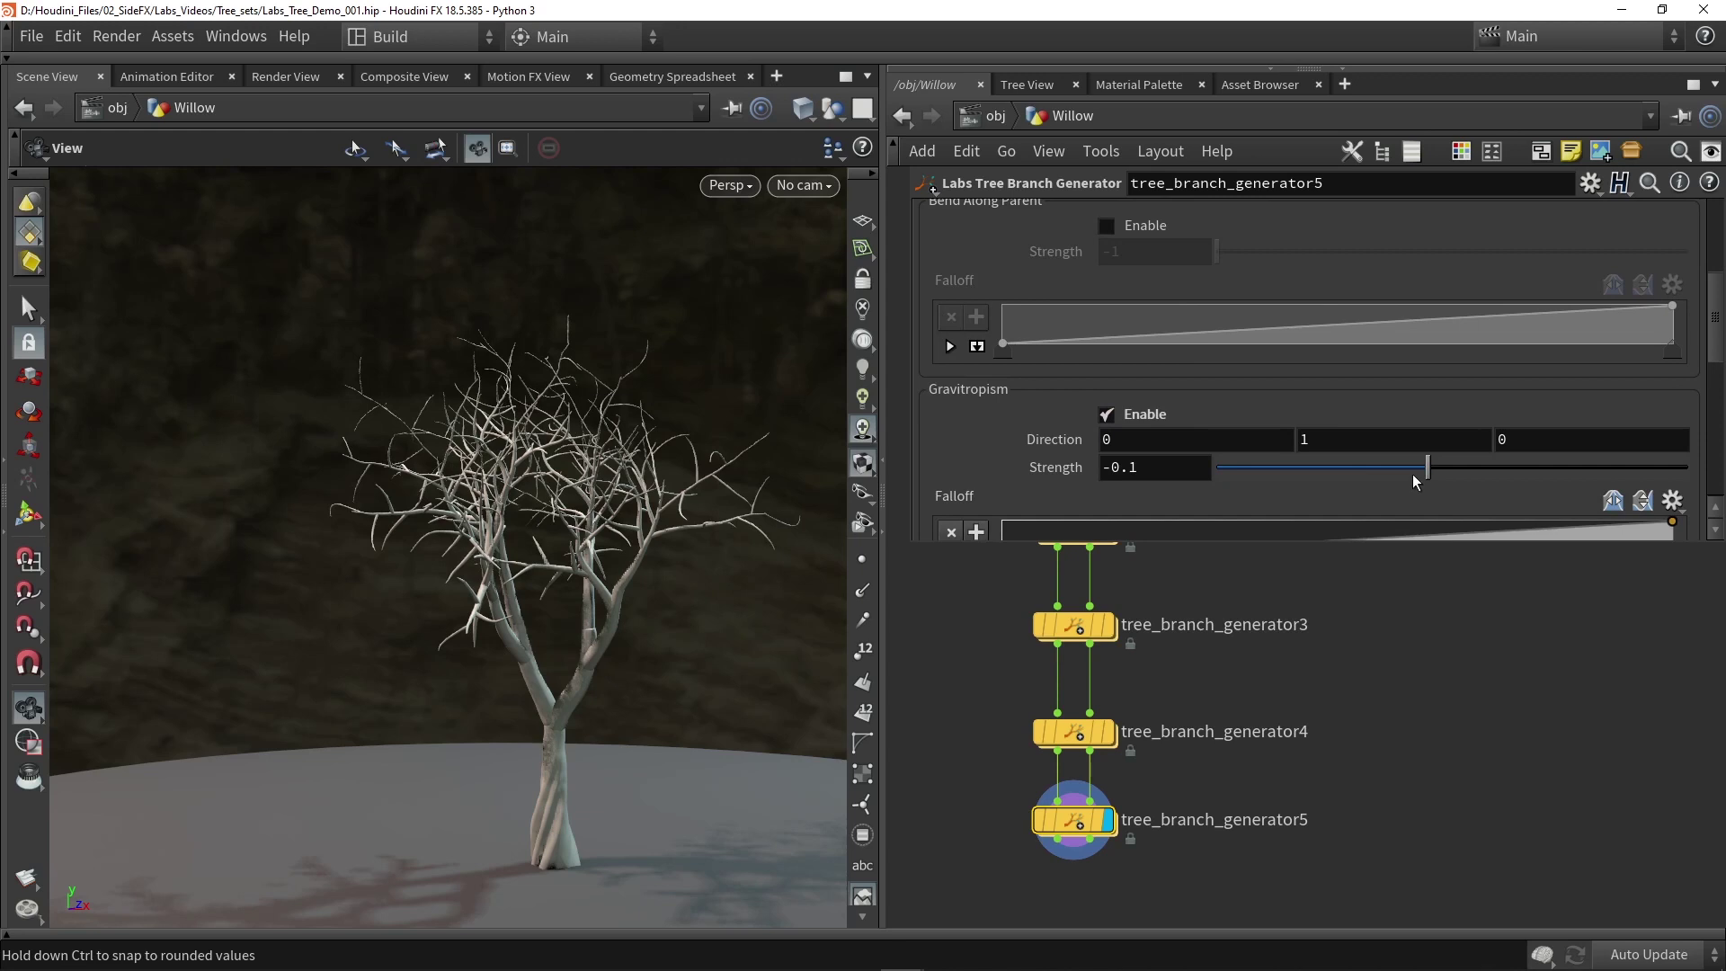
Set the gravitropism strength to -0.178 so the twigs droop slightly.
{"action": "left_click_drag", "start_coordinate": [1426, 467], "coordinate": [1311, 469]}
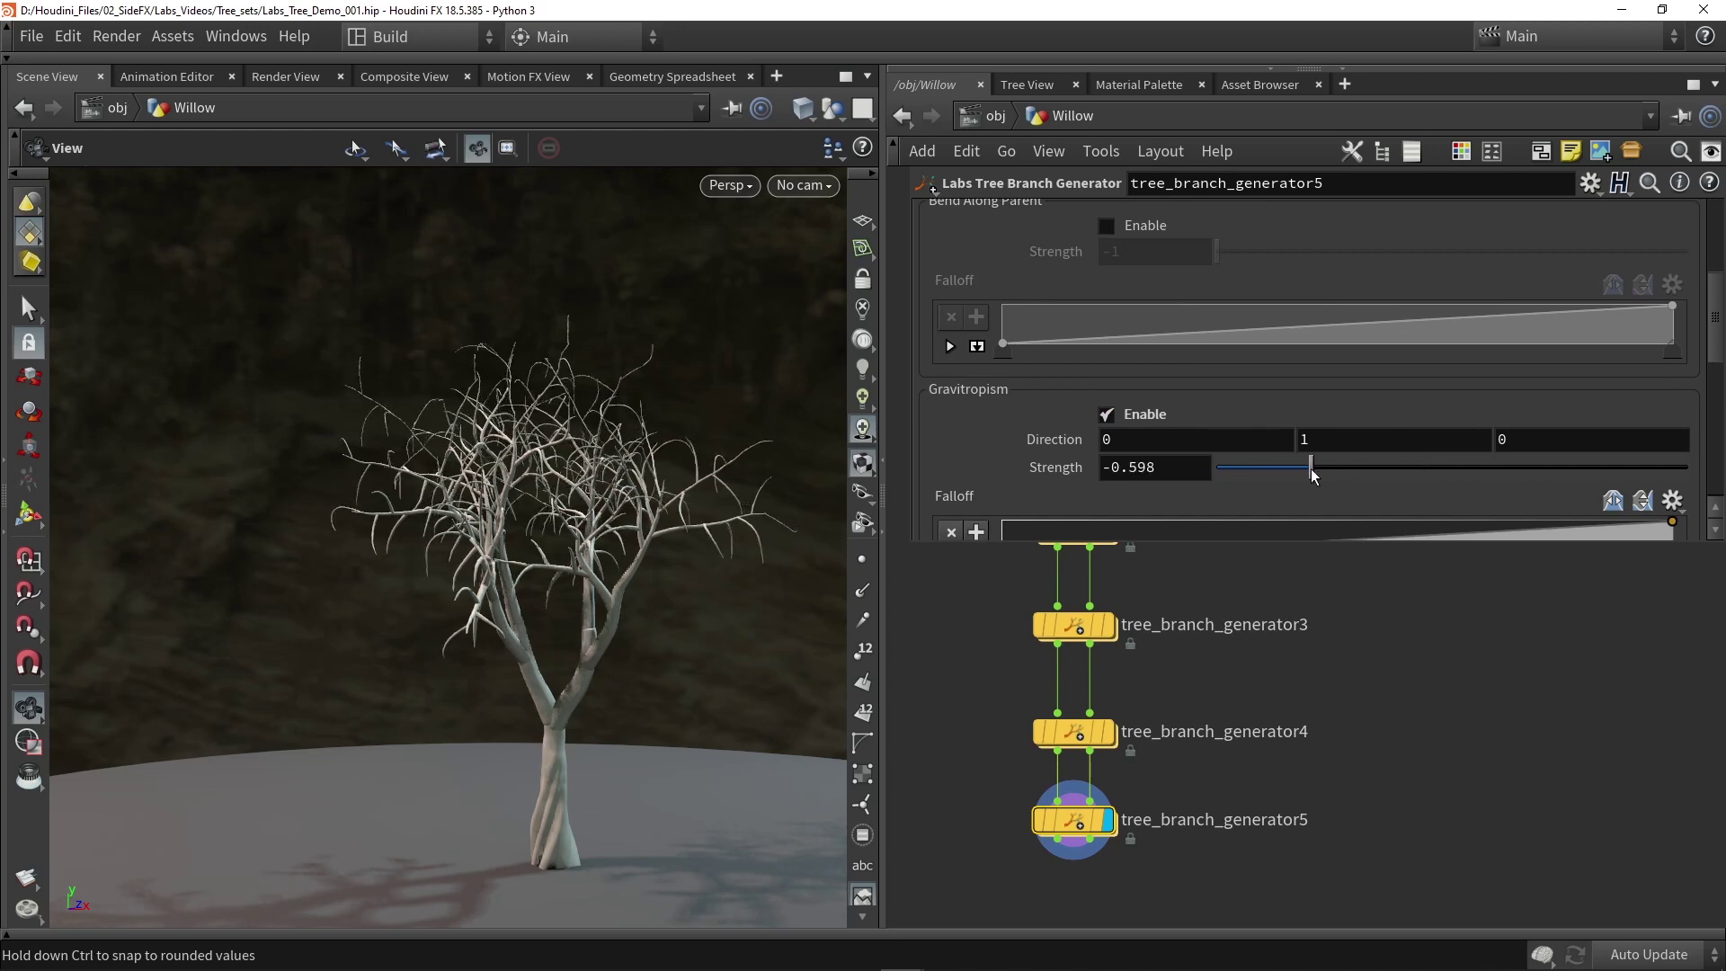
{"action": "left_click", "coordinate": [1499, 468]}
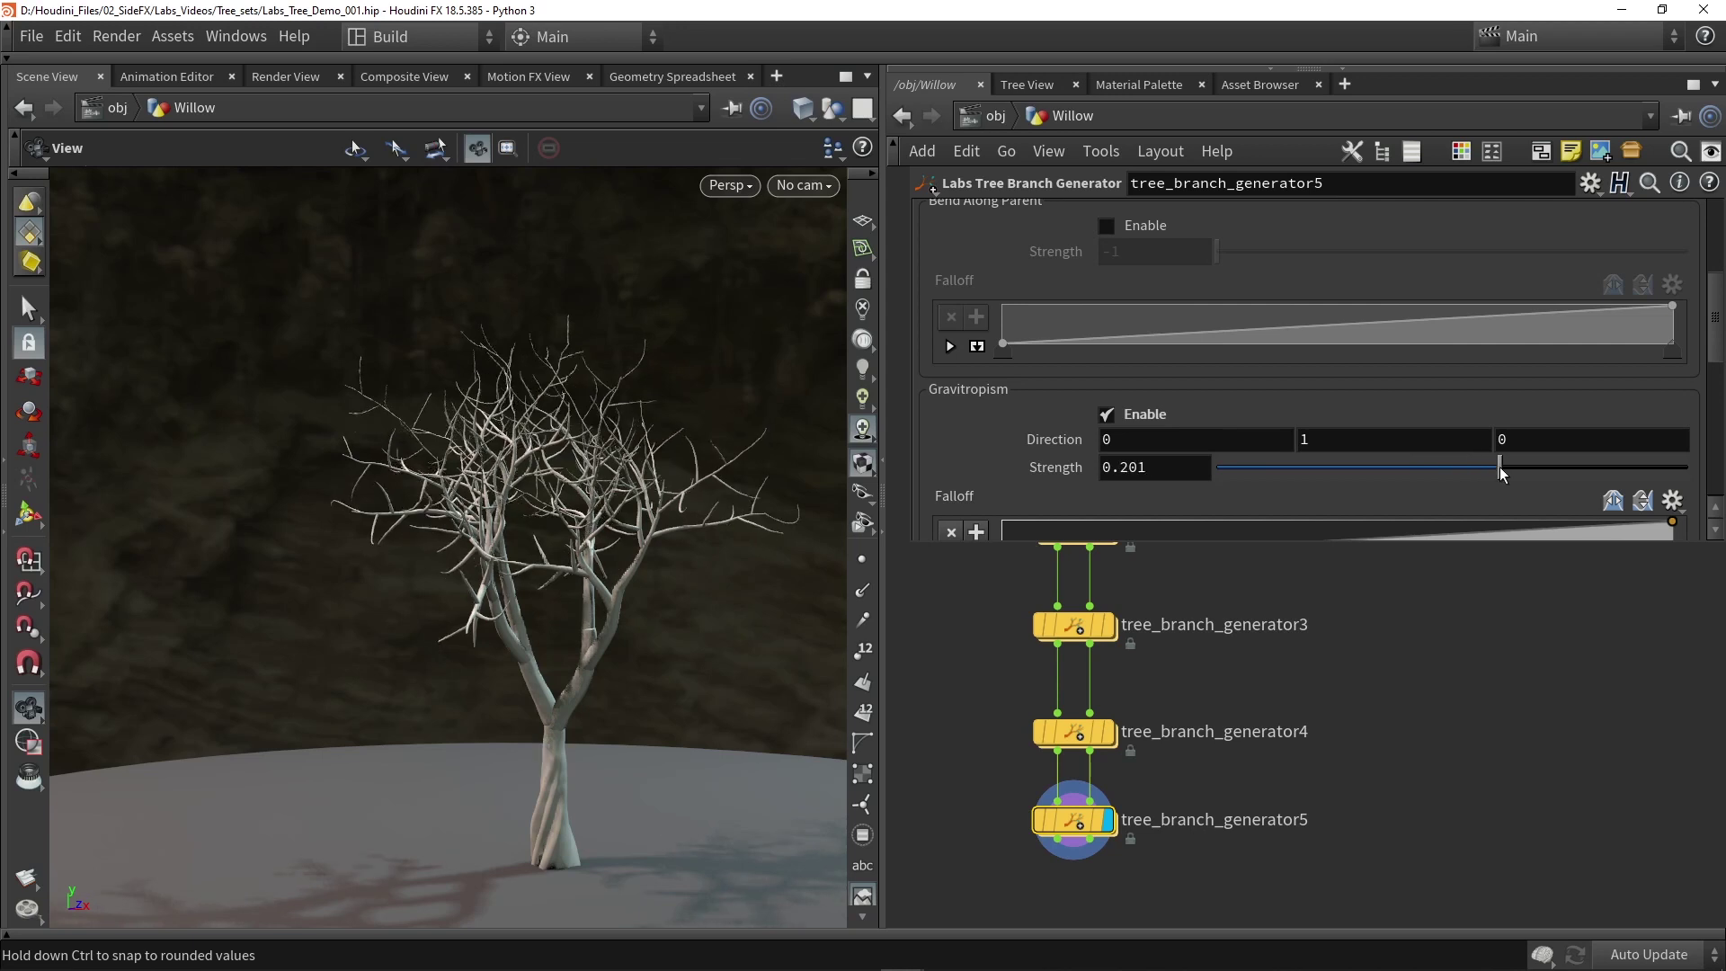
{"action": "left_click_drag", "start_coordinate": [1499, 467], "coordinate": [1395, 469]}
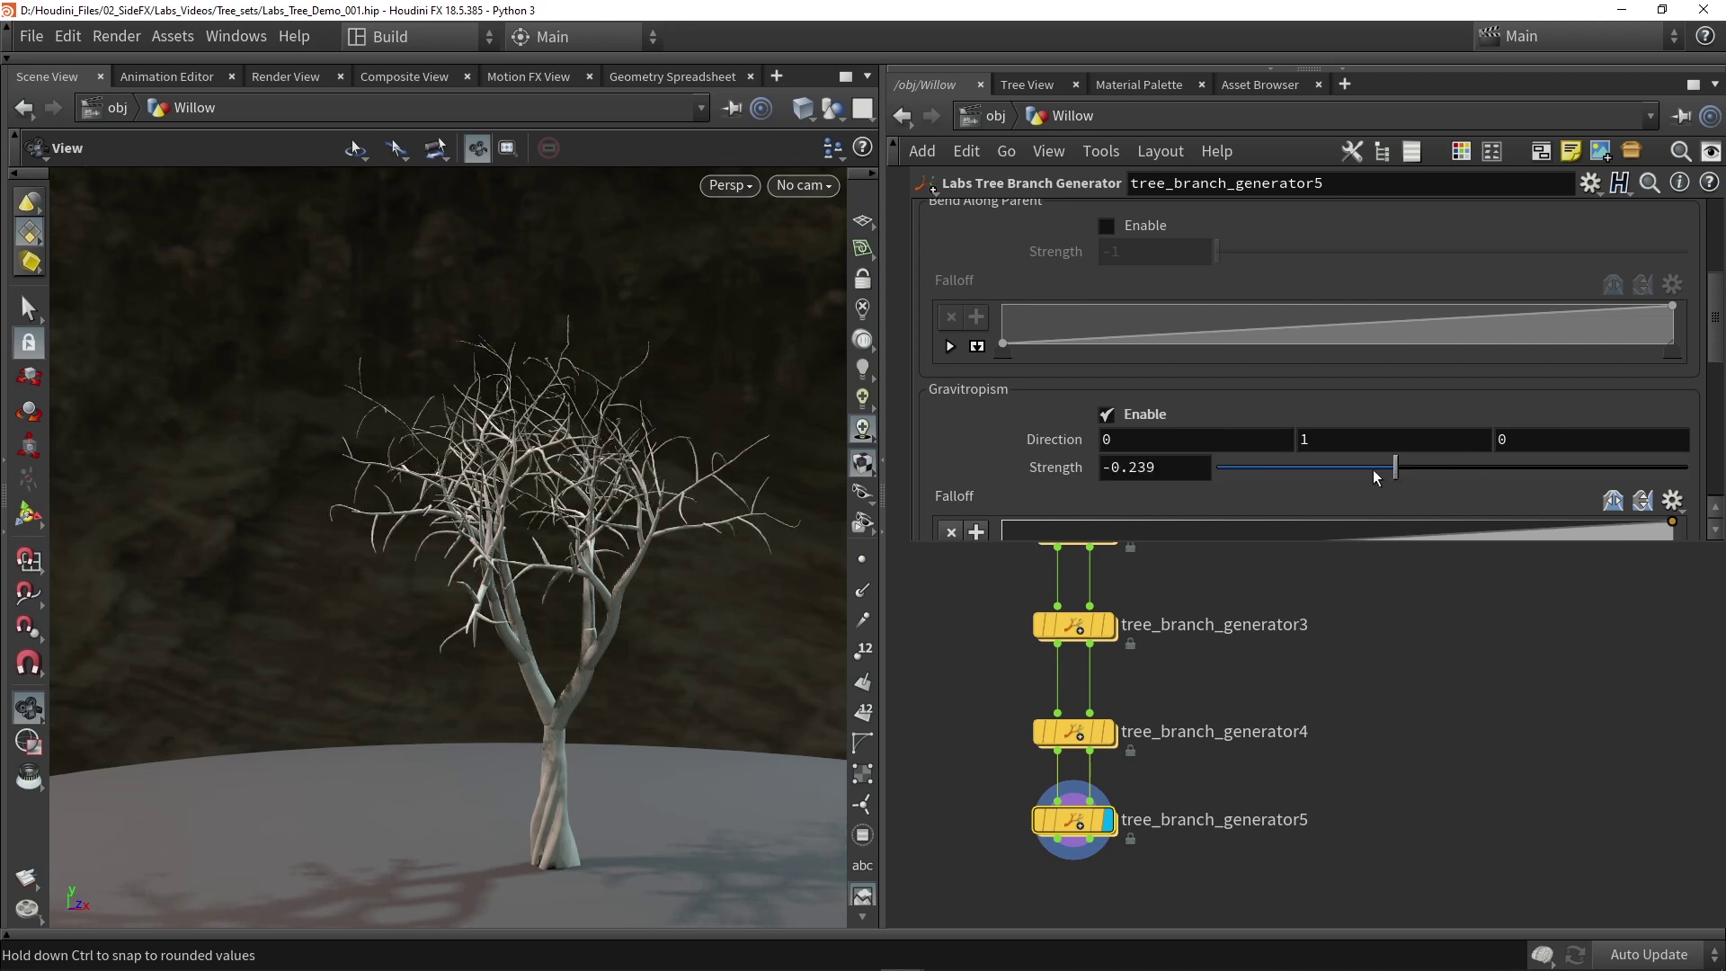
{"action": "left_click", "coordinate": [1394, 467]}
{"action": "left_click", "coordinate": [1409, 467]}
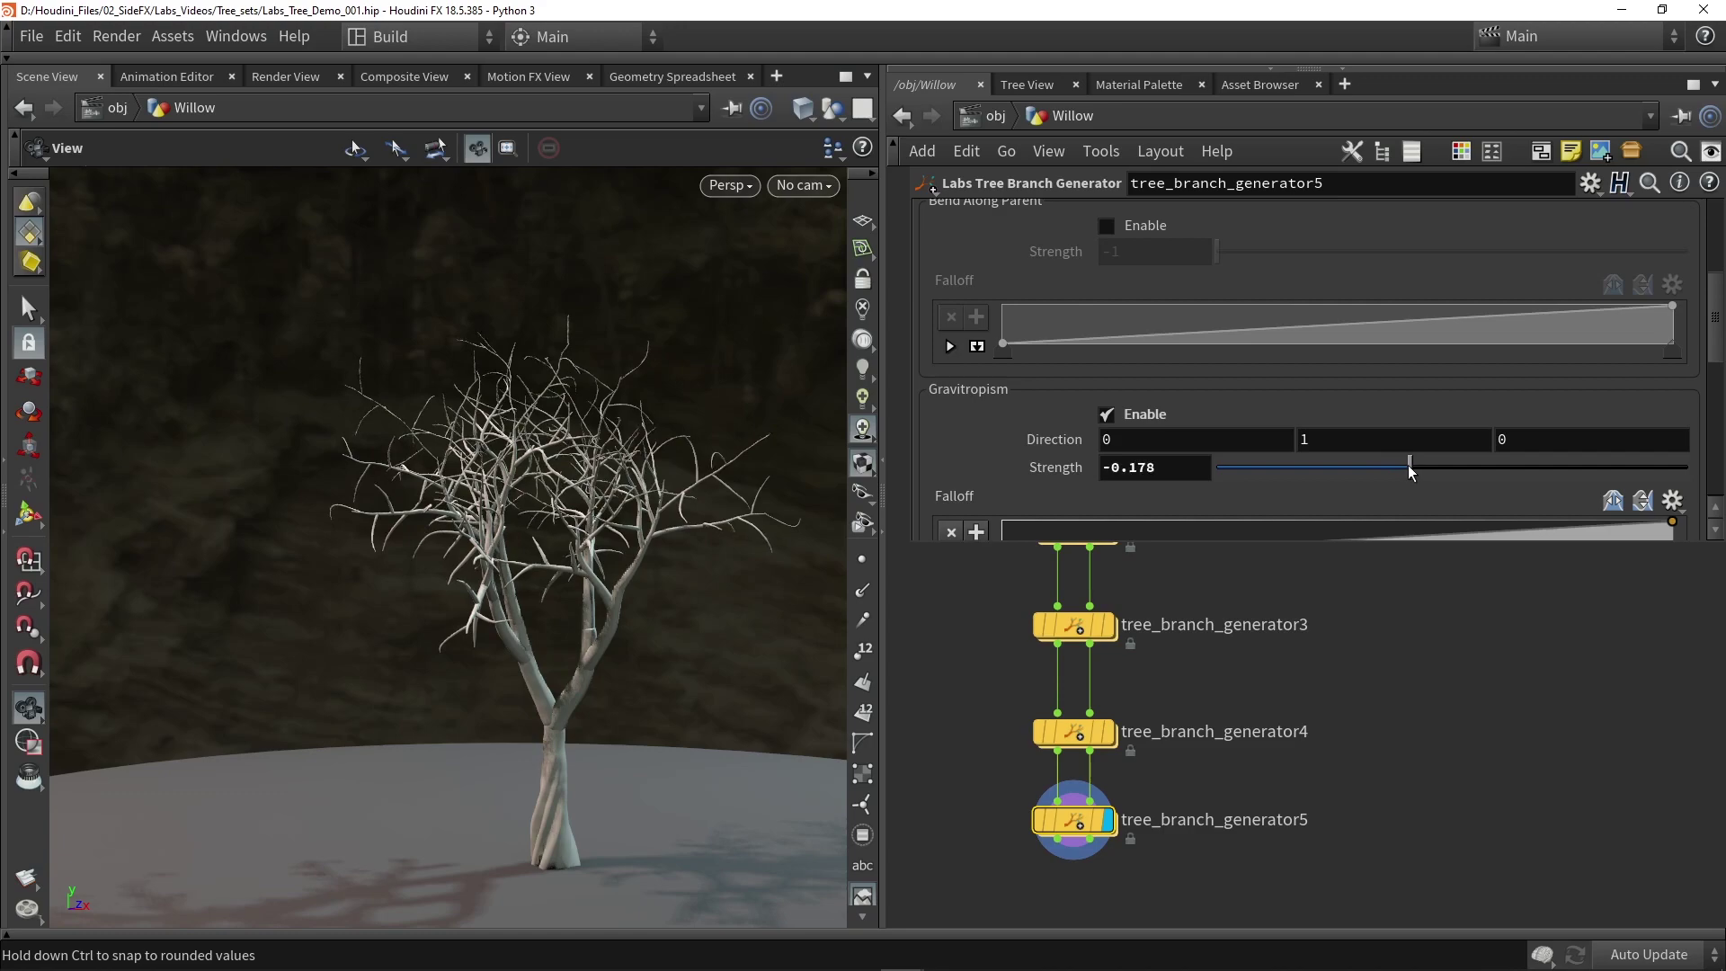
{"action": "left_click_drag", "start_coordinate": [432, 515], "coordinate": [440, 543]}
{"action": "right_click_drag", "start_coordinate": [440, 543], "coordinate": [485, 548]}
{"action": "left_click_drag", "start_coordinate": [486, 549], "coordinate": [589, 486]}
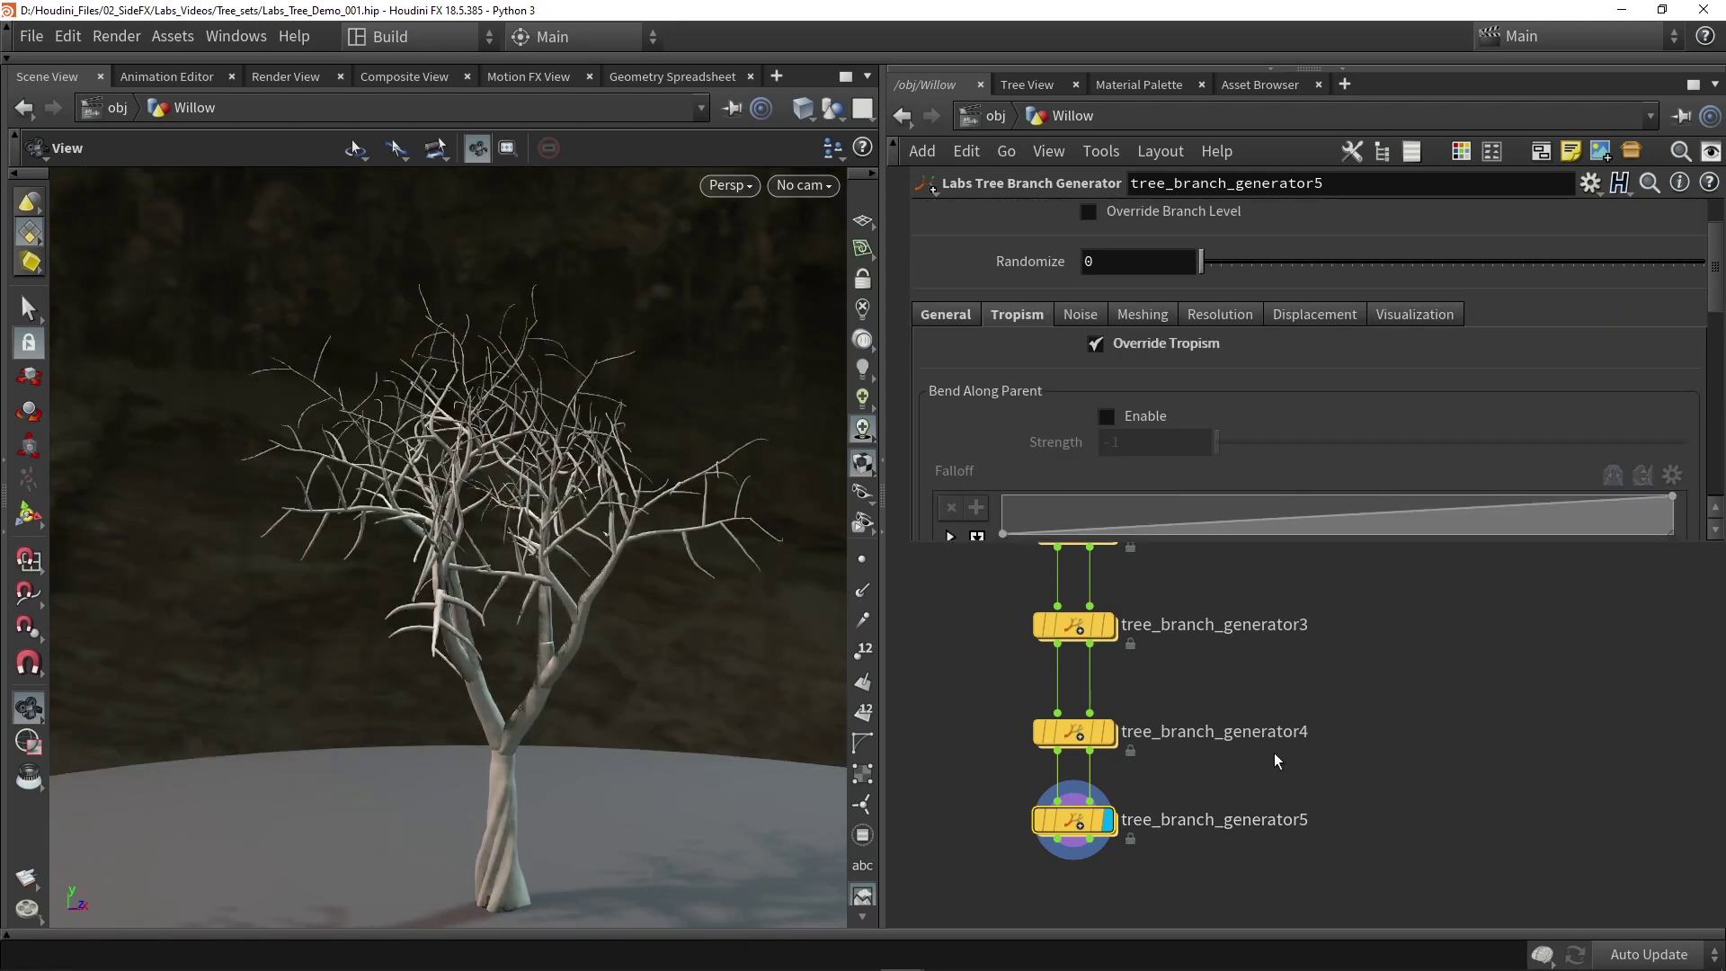
Search the node menu for 'ba' to add another branch generator.
{"action": "middle_click_drag", "start_coordinate": [1303, 764], "coordinate": [1303, 710]}
{"action": "middle_click_drag", "start_coordinate": [1155, 863], "coordinate": [1147, 825]}
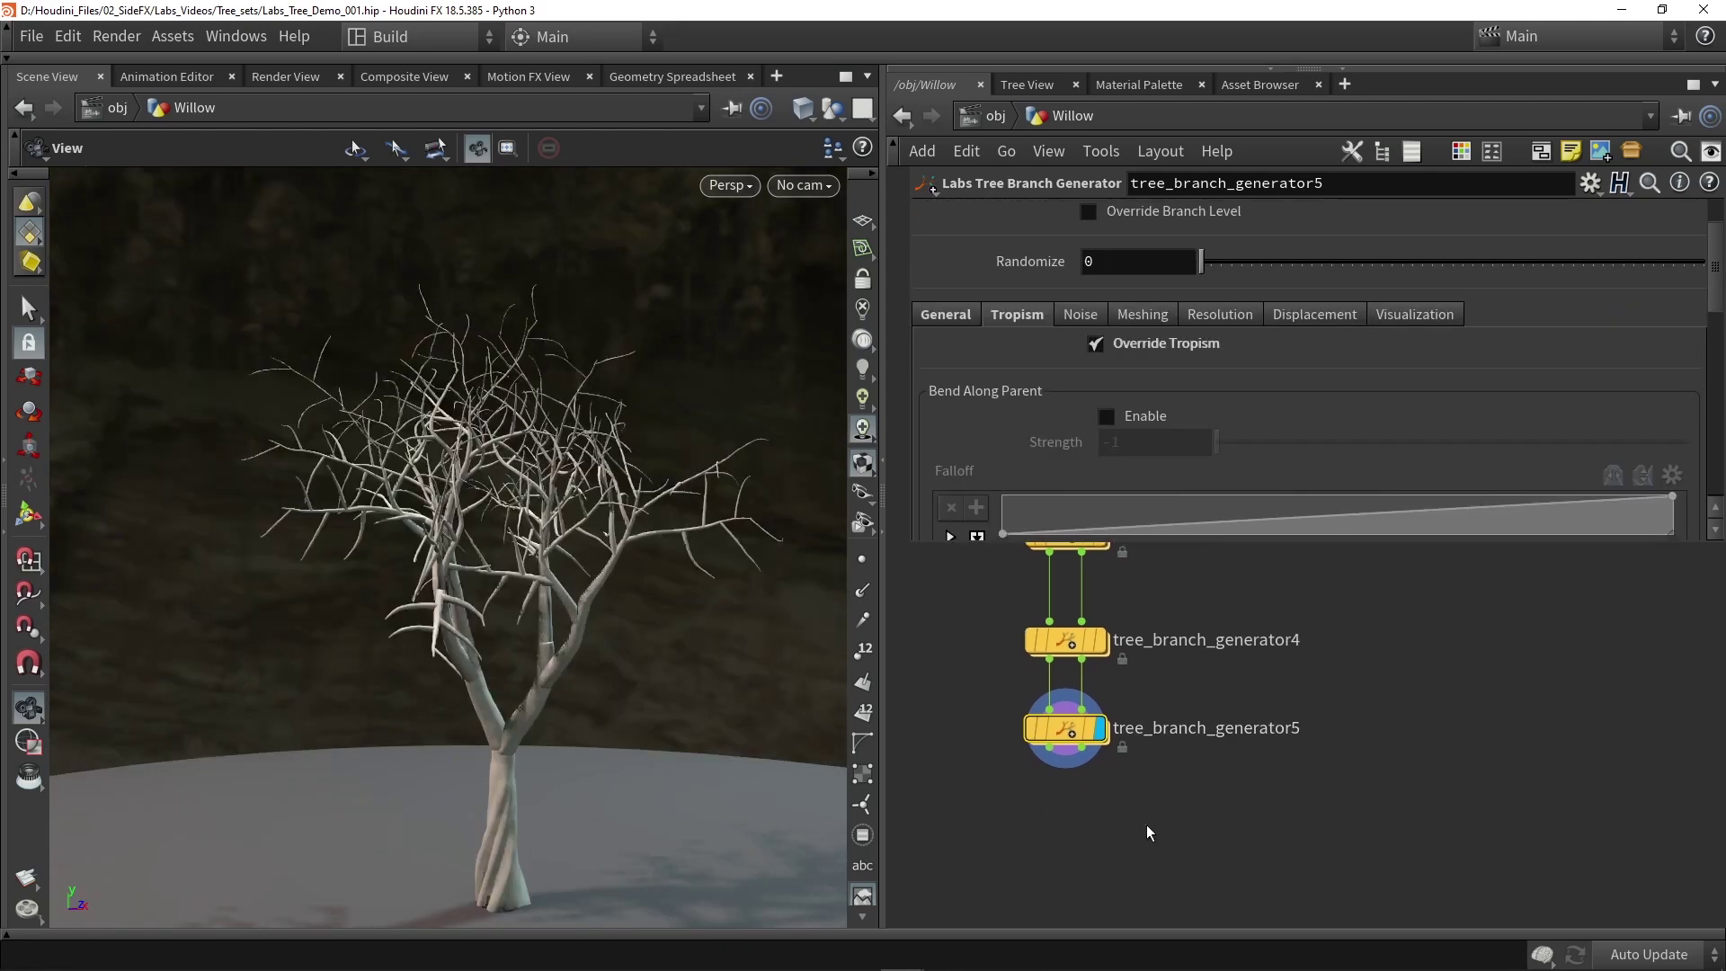
{"action": "key", "text": "Tab"}
{"action": "type", "text": "ba"}
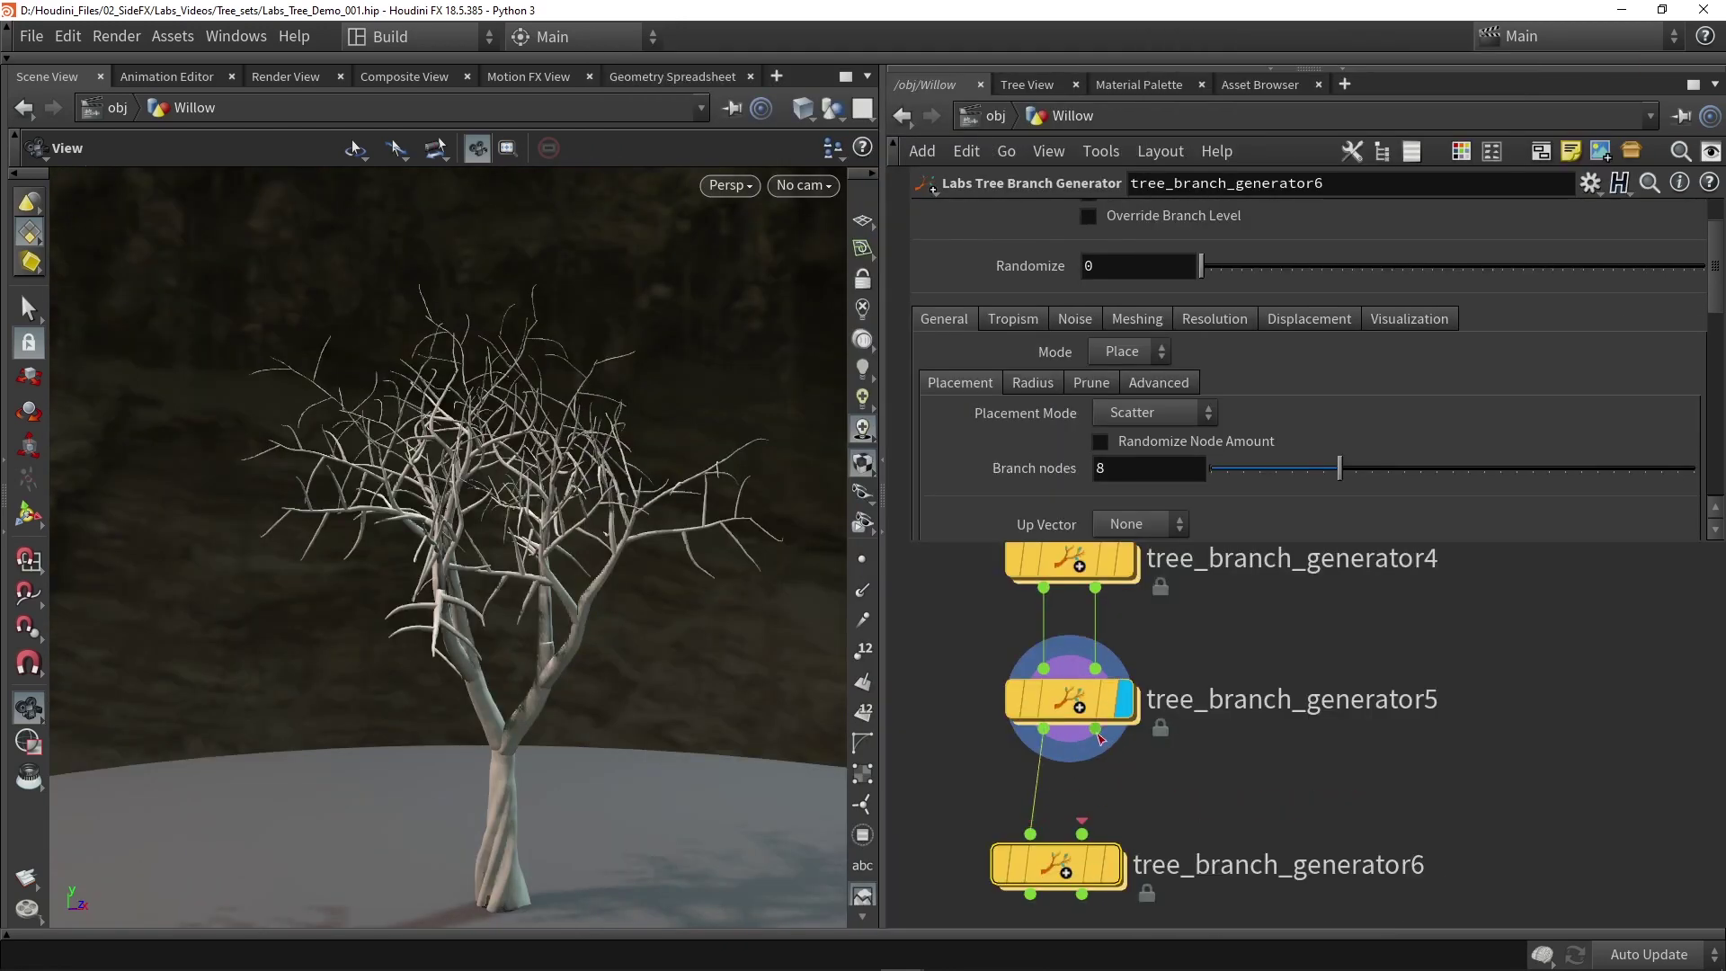
Wire tree_branch_generator5 into the new tree_branch_generator6.
{"action": "left_click_drag", "start_coordinate": [1095, 729], "coordinate": [1086, 827]}
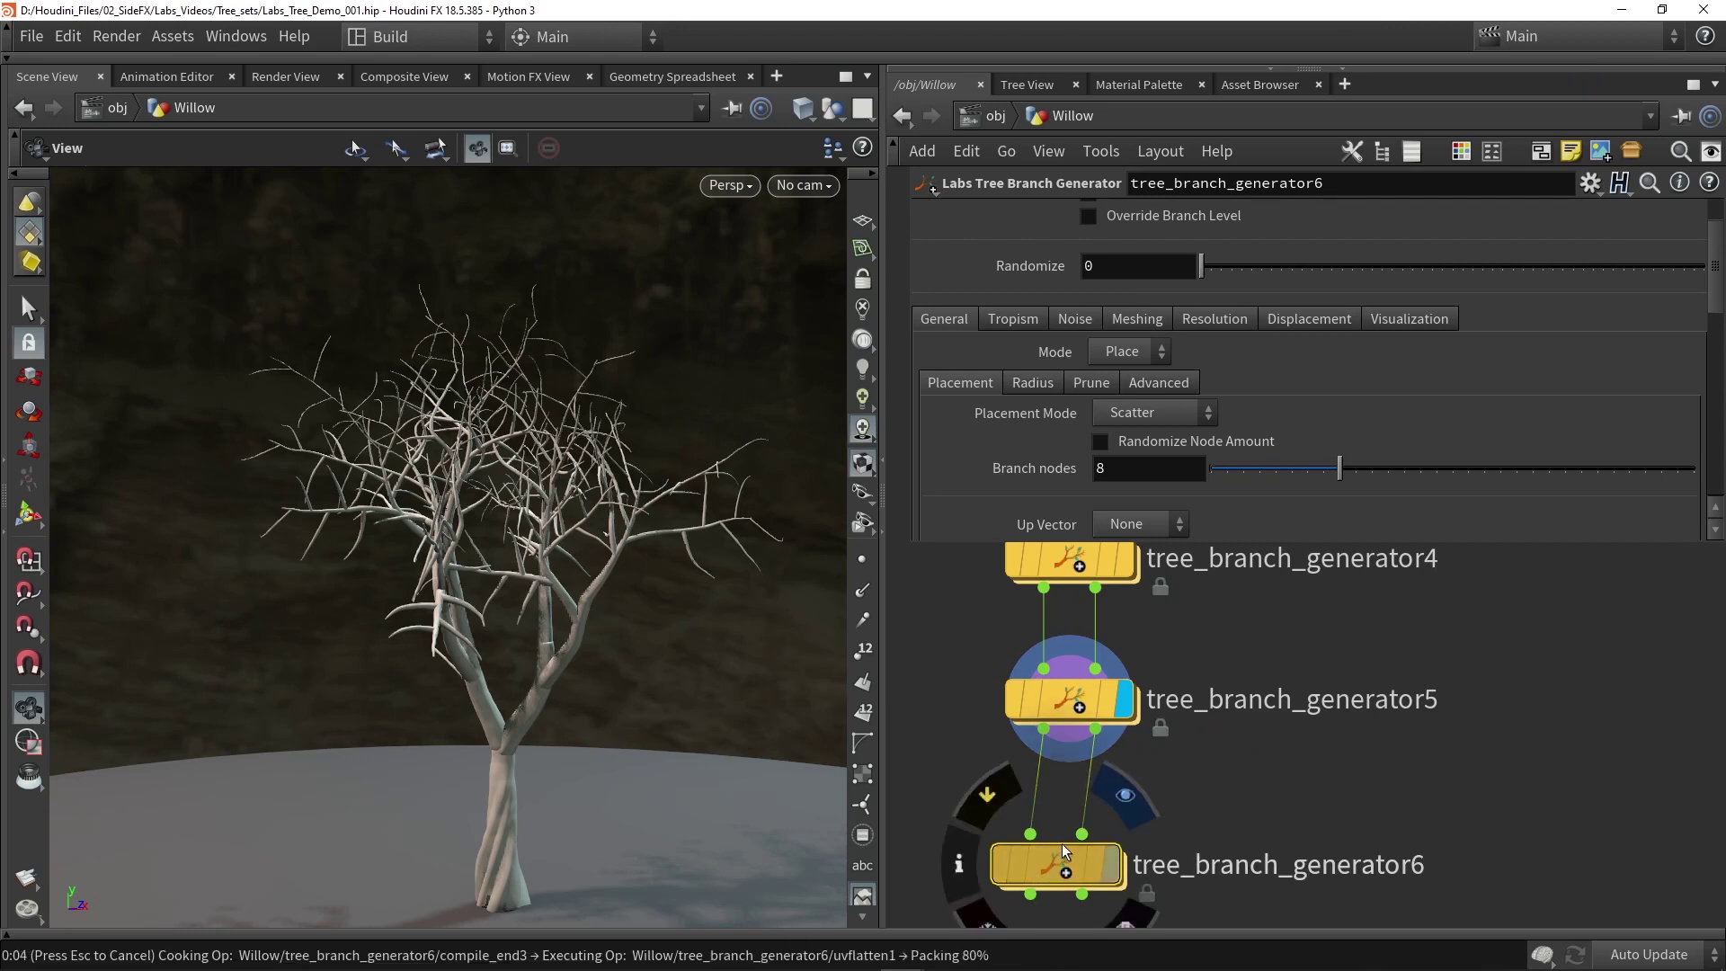
{"action": "mouse_move", "coordinate": [498, 569]}
{"action": "left_mouse_down"}
{"action": "mouse_move", "coordinate": [499, 611]}
{"action": "mouse_move", "coordinate": [450, 658]}
{"action": "mouse_move", "coordinate": [489, 751]}
{"action": "mouse_move", "coordinate": [496, 597]}
{"action": "left_mouse_up"}
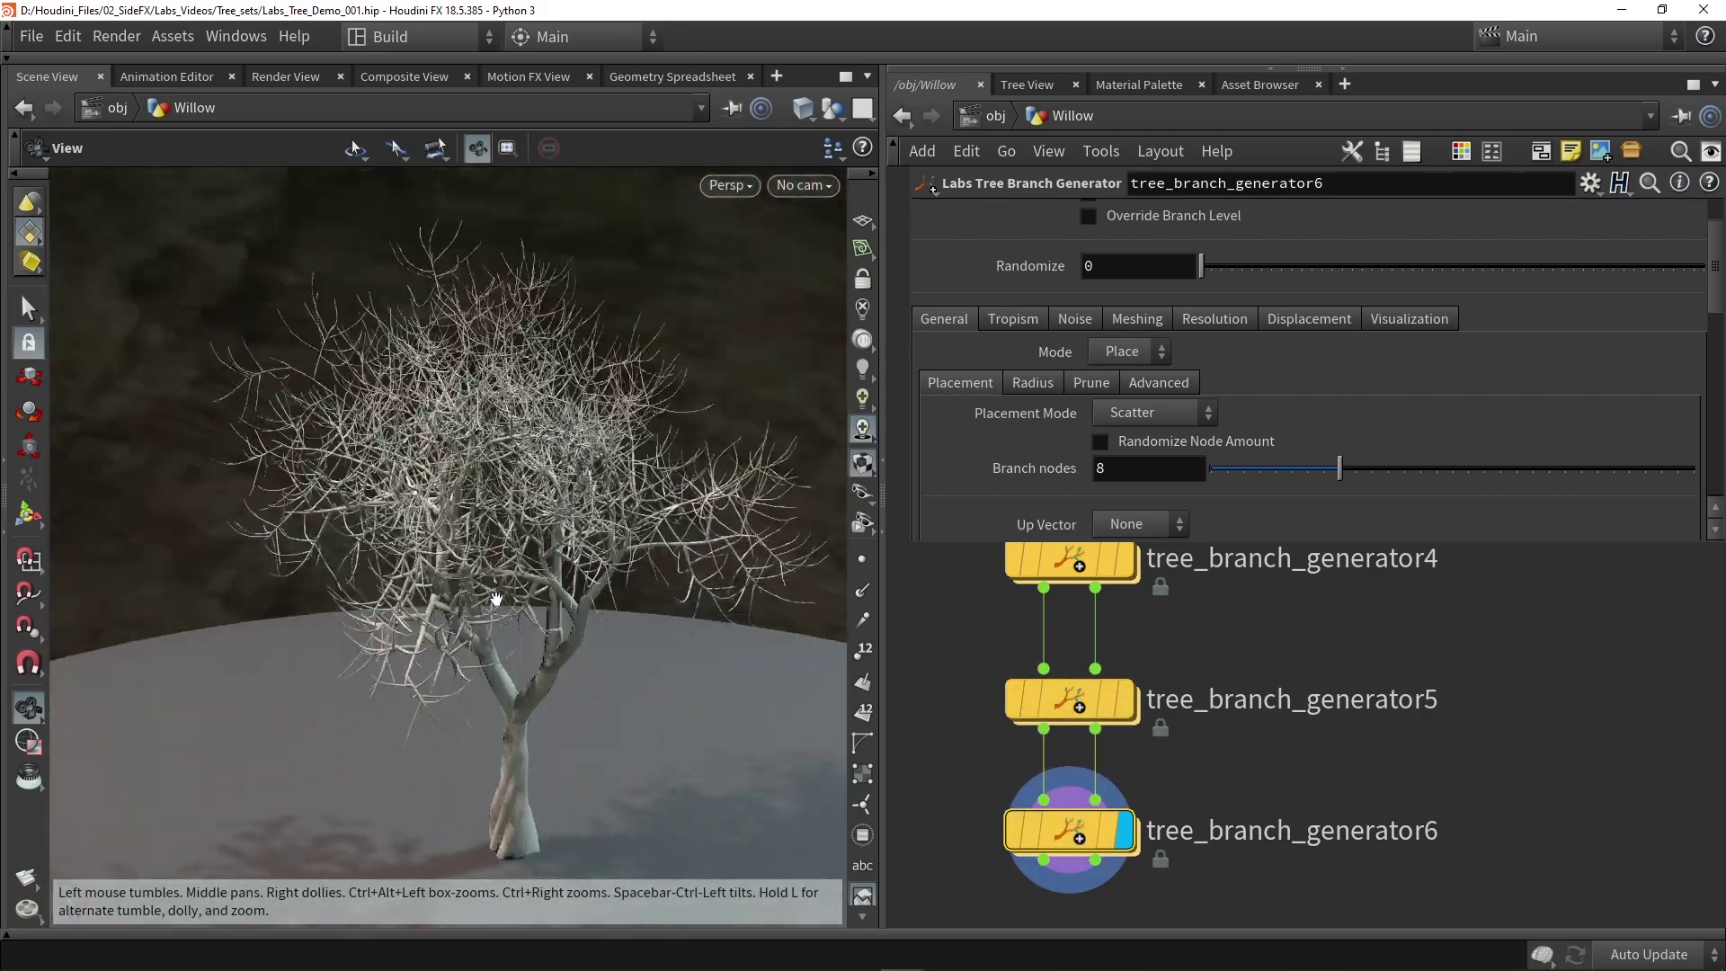
{"action": "scroll", "coordinate": [496, 599], "scroll_direction": "down", "scroll_amount": 2}
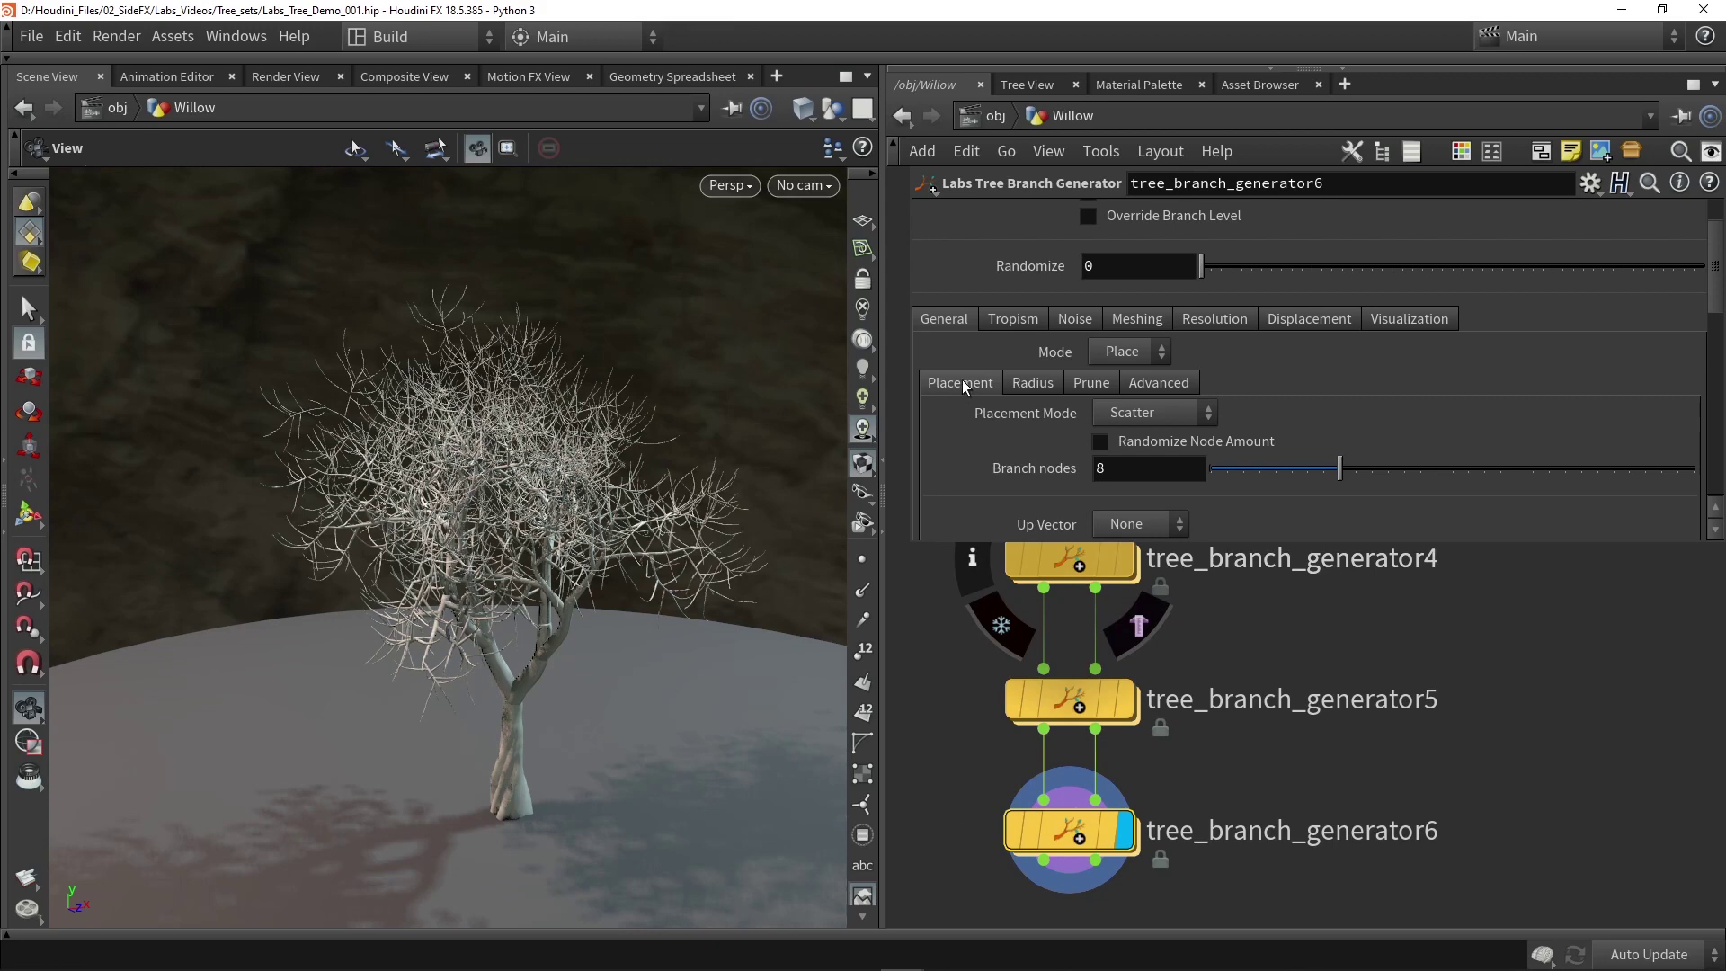
Lower tree_branch_generator6's Branch nodes from 8 to 5.
{"action": "left_click_drag", "start_coordinate": [1147, 468], "coordinate": [1018, 476]}
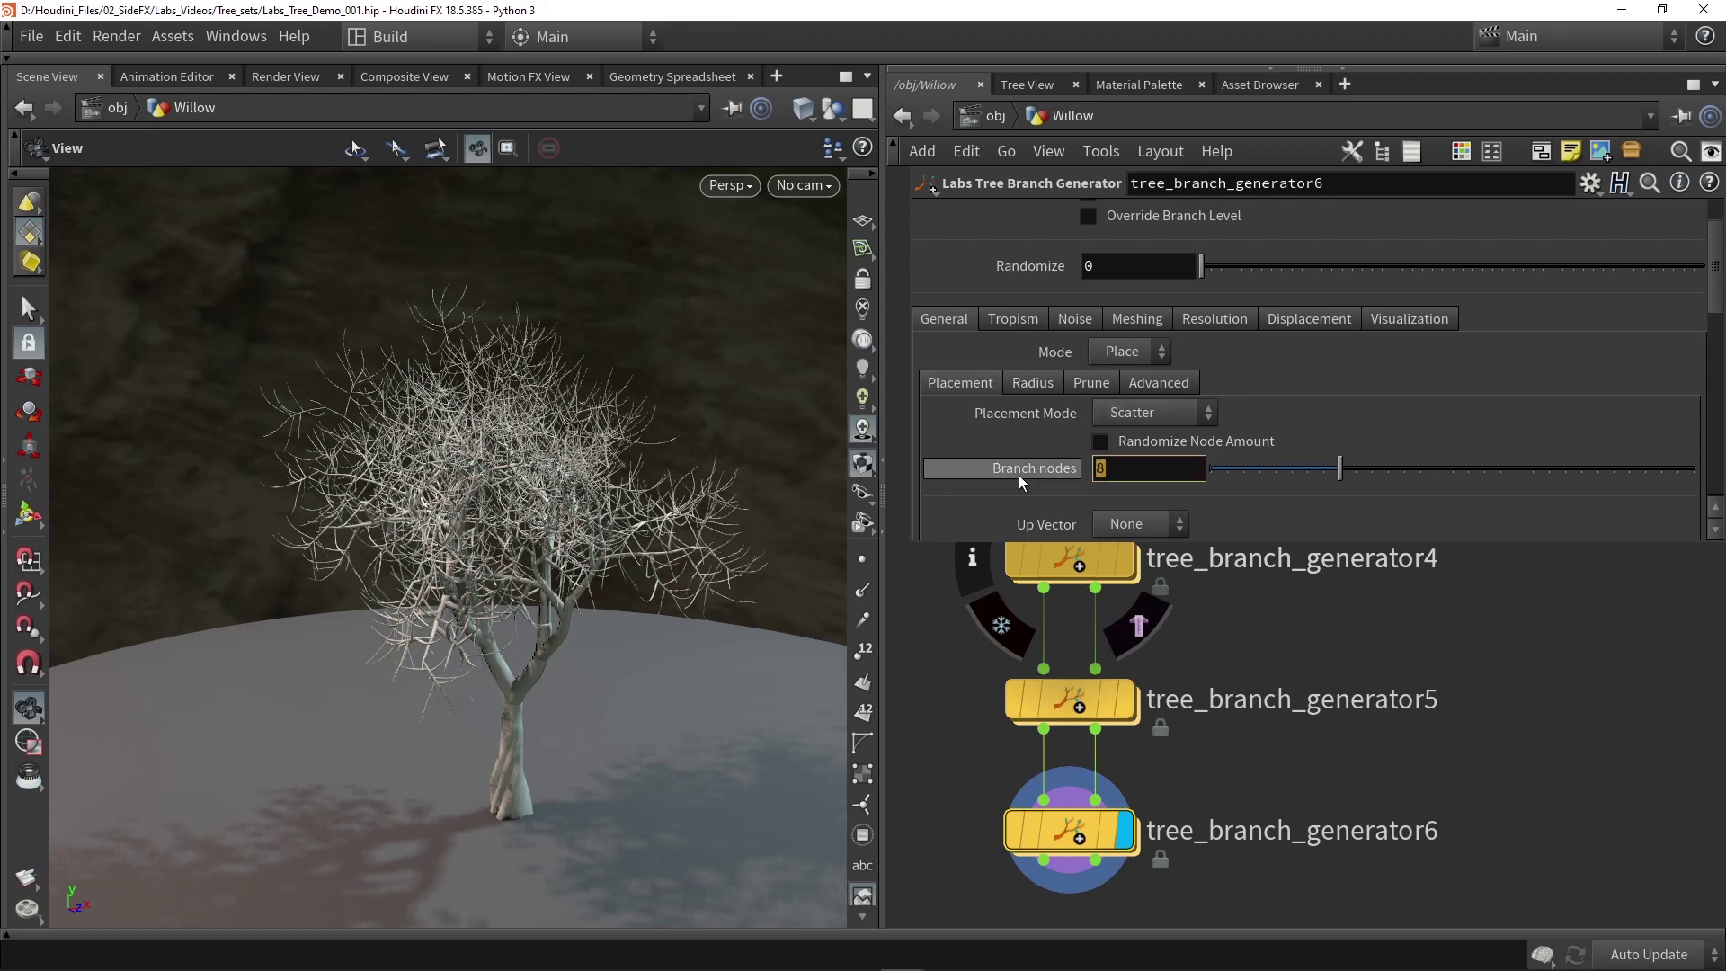
{"action": "type", "text": "5"}
{"action": "key", "text": "Return"}
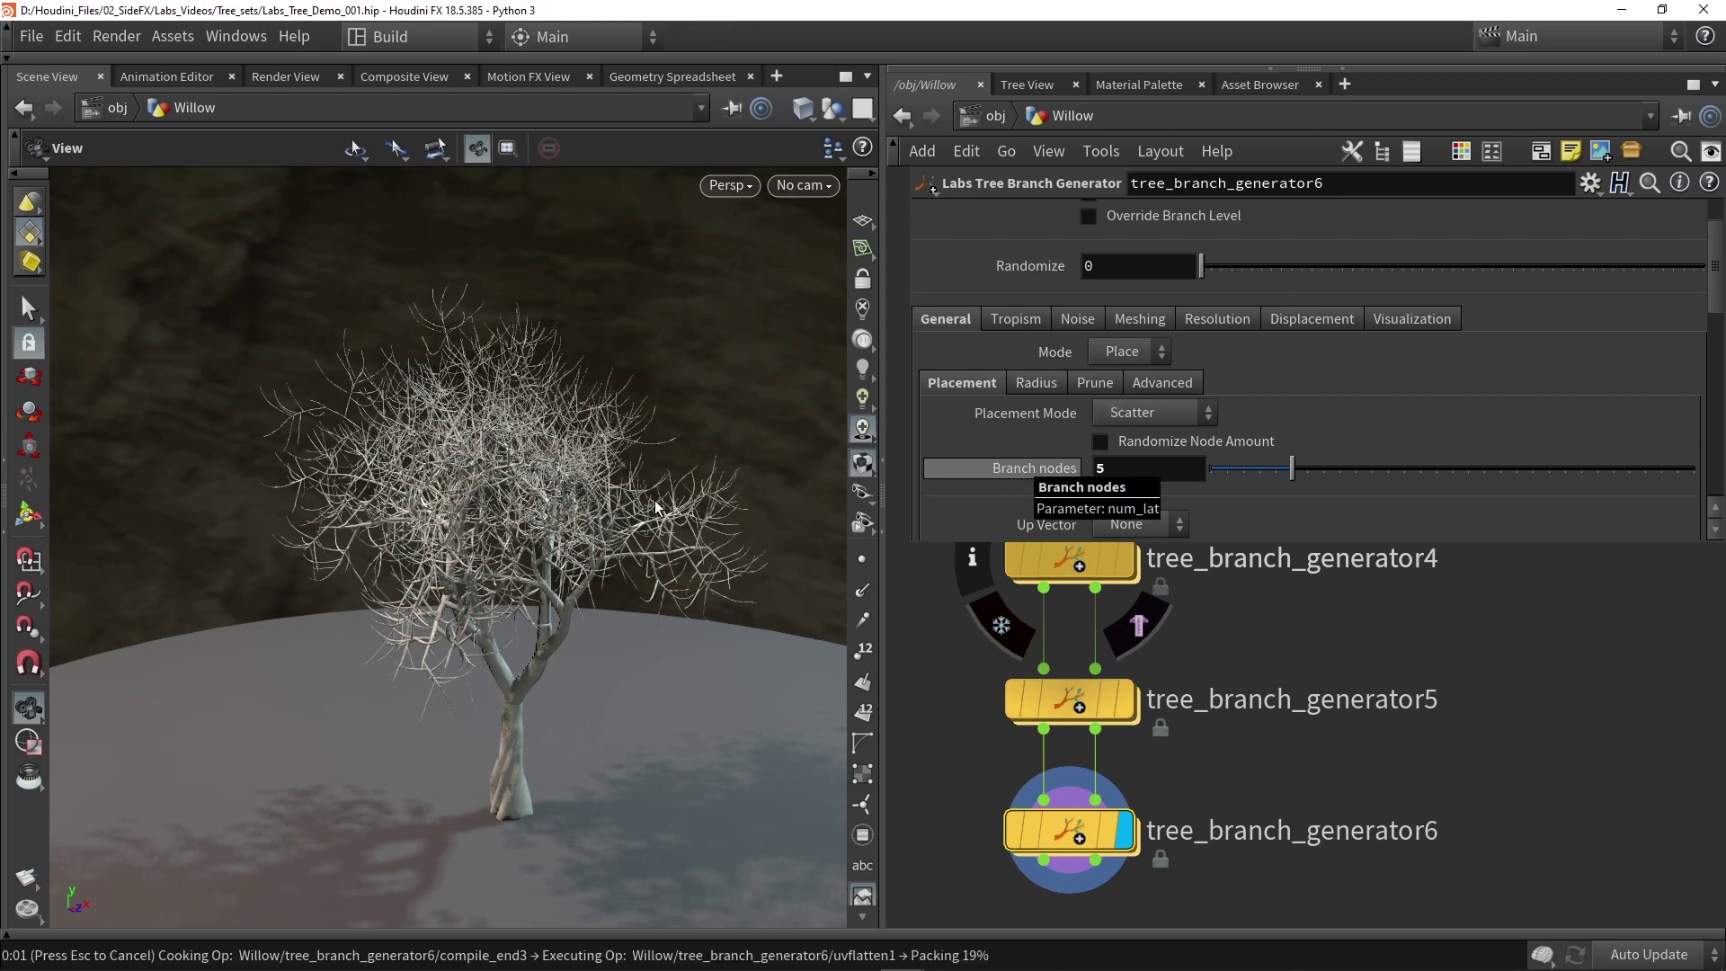
{"action": "left_click_drag", "start_coordinate": [572, 537], "coordinate": [486, 632]}
{"action": "scroll", "coordinate": [493, 573], "scroll_direction": "up", "scroll_amount": 4}
{"action": "scroll", "coordinate": [539, 563], "scroll_direction": "down", "scroll_amount": 5}
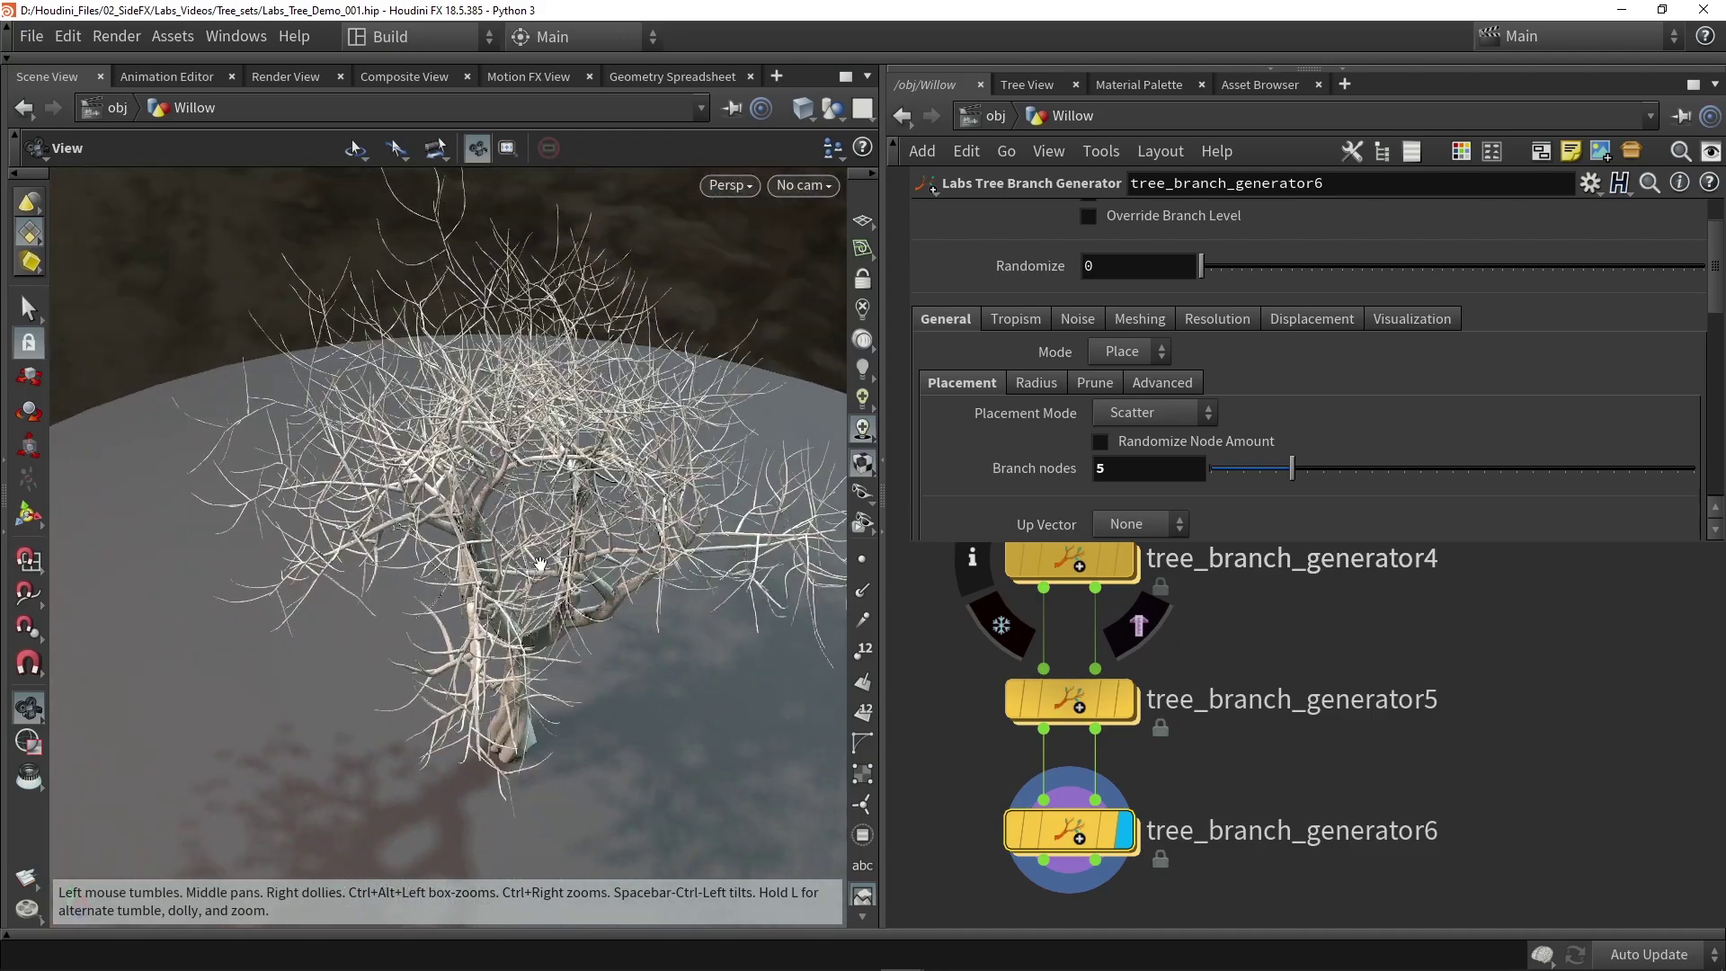
{"action": "scroll", "coordinate": [1048, 483], "scroll_direction": "down", "scroll_amount": 2}
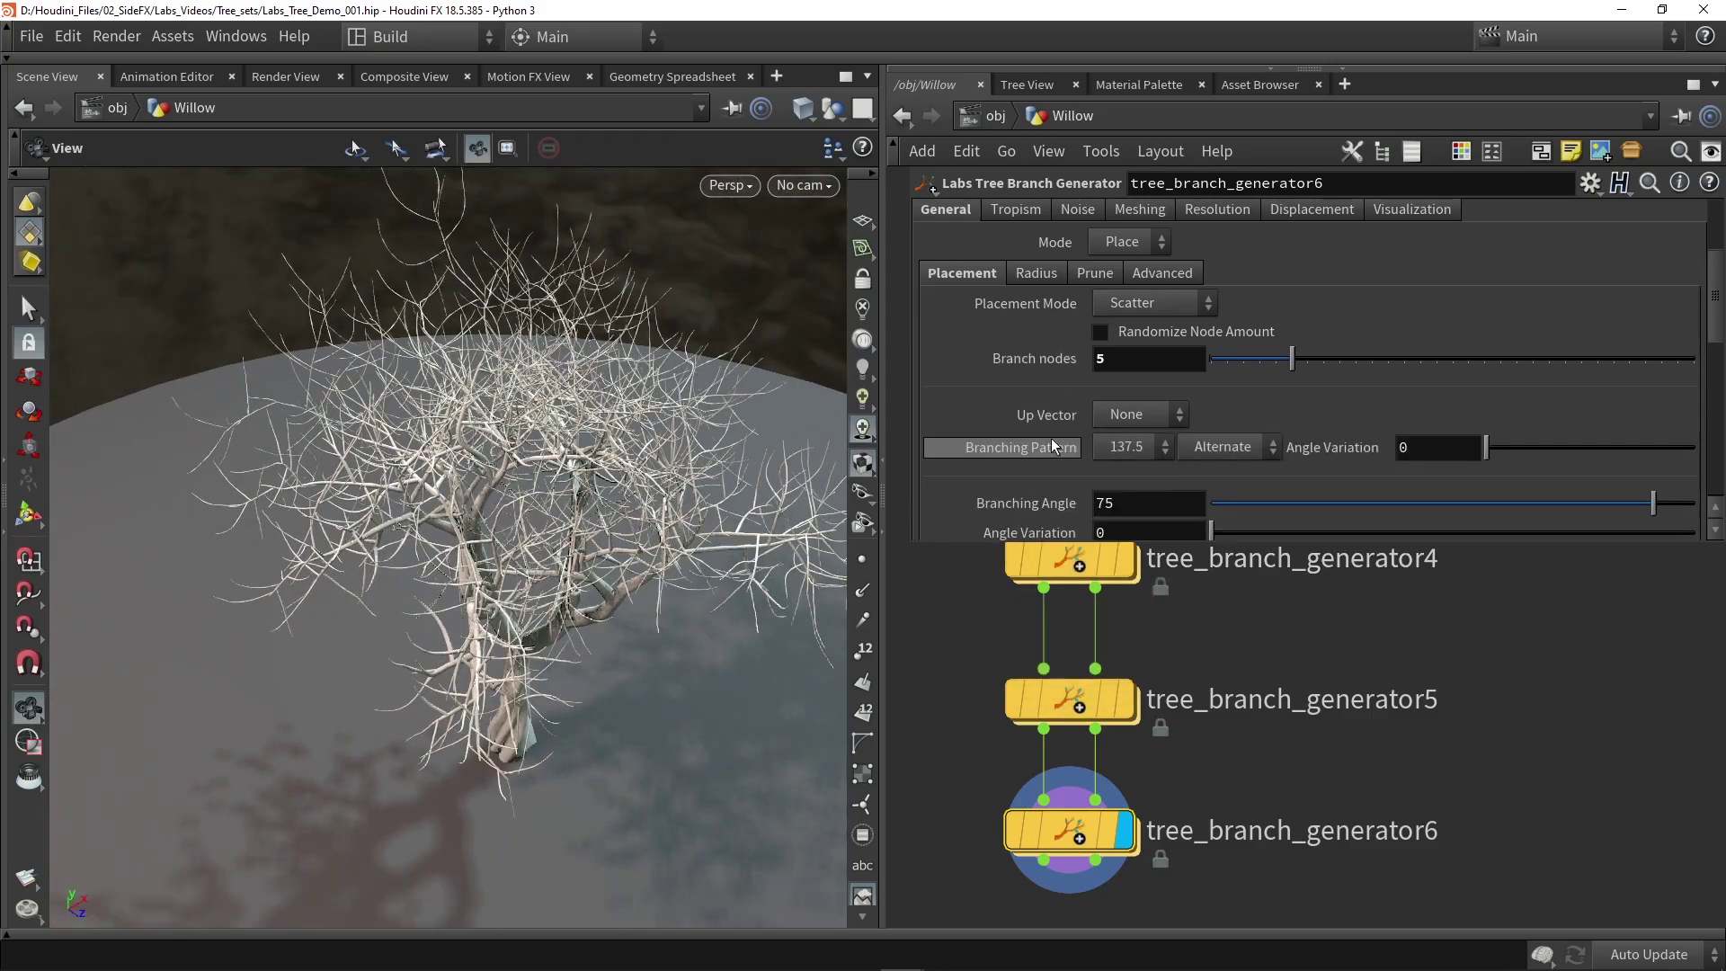
Set the Up Vector to Custom and the Branching Pattern to 180.
{"action": "left_click", "coordinate": [1128, 415]}
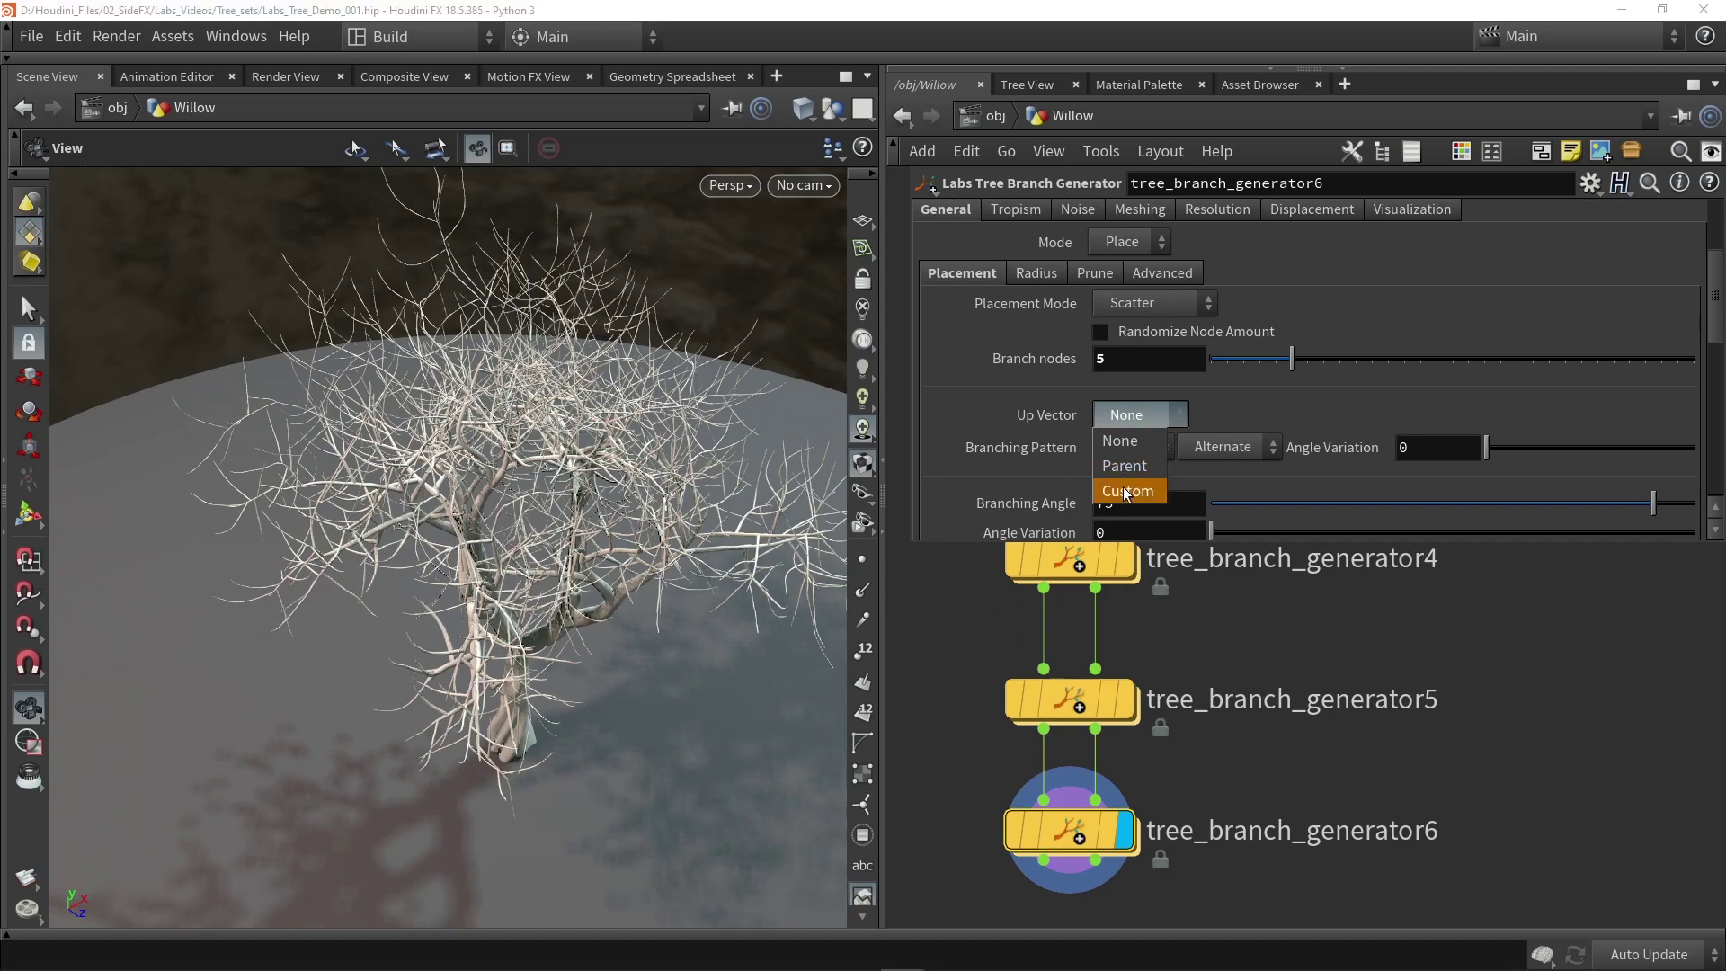
{"action": "left_click", "coordinate": [1125, 491]}
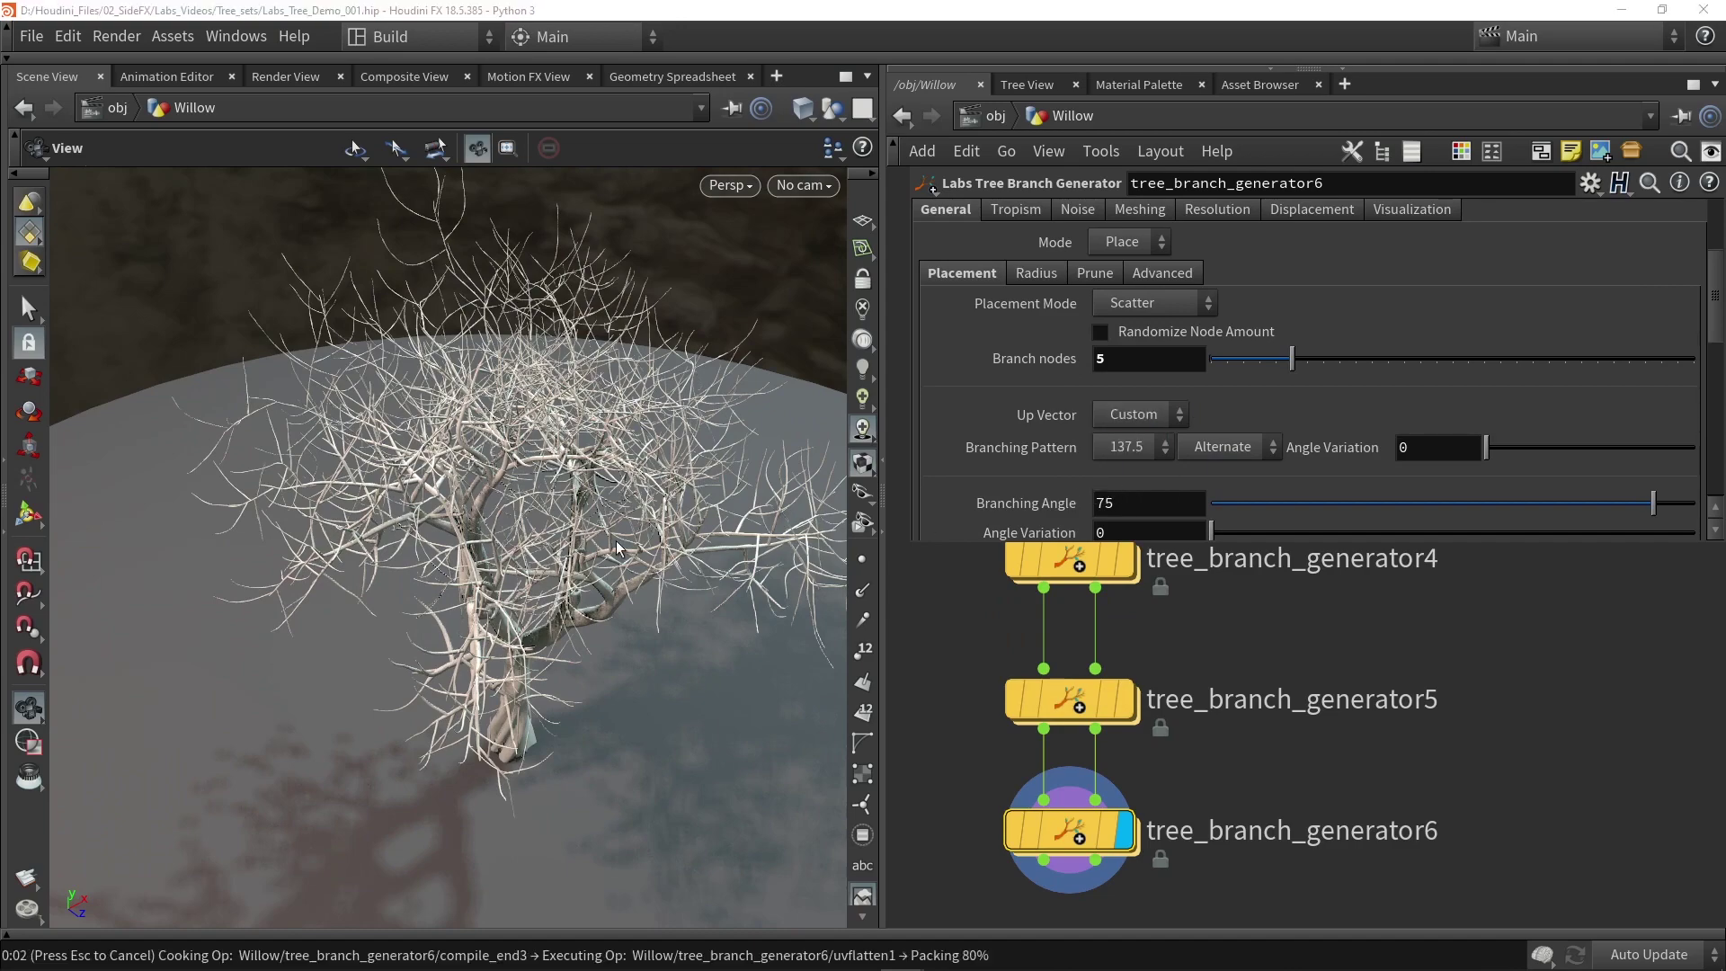
{"action": "left_click_drag", "start_coordinate": [527, 482], "coordinate": [499, 487]}
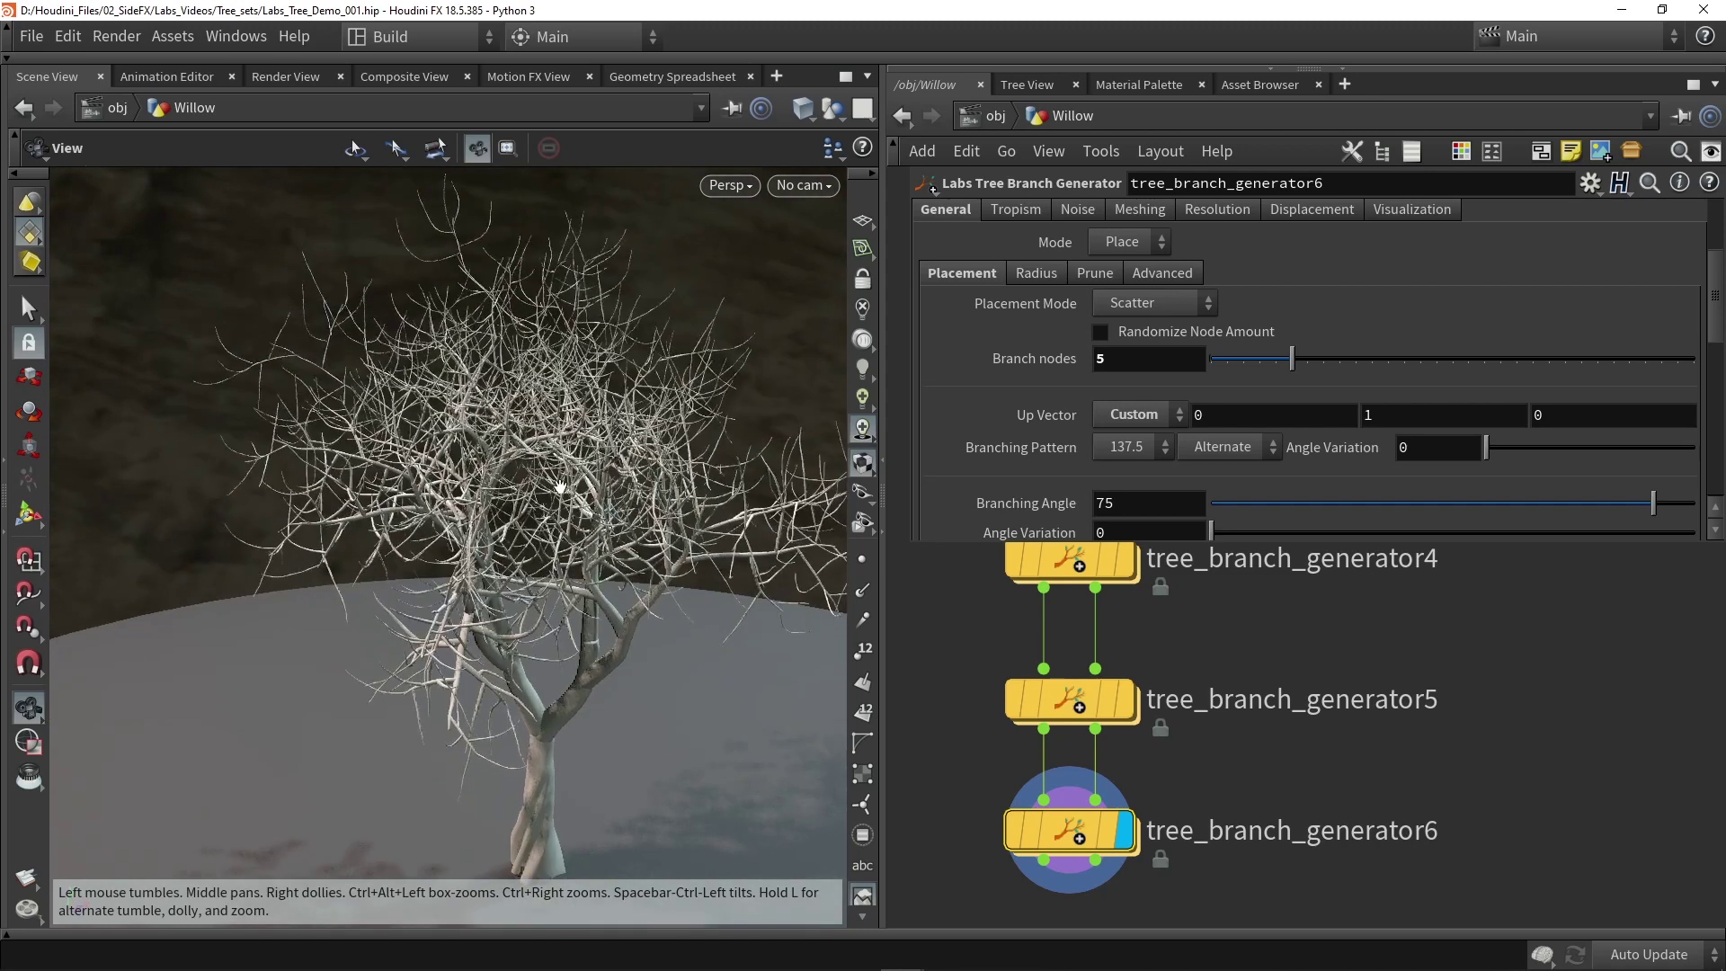
{"action": "left_click", "coordinate": [1133, 450]}
{"action": "left_click", "coordinate": [1120, 524]}
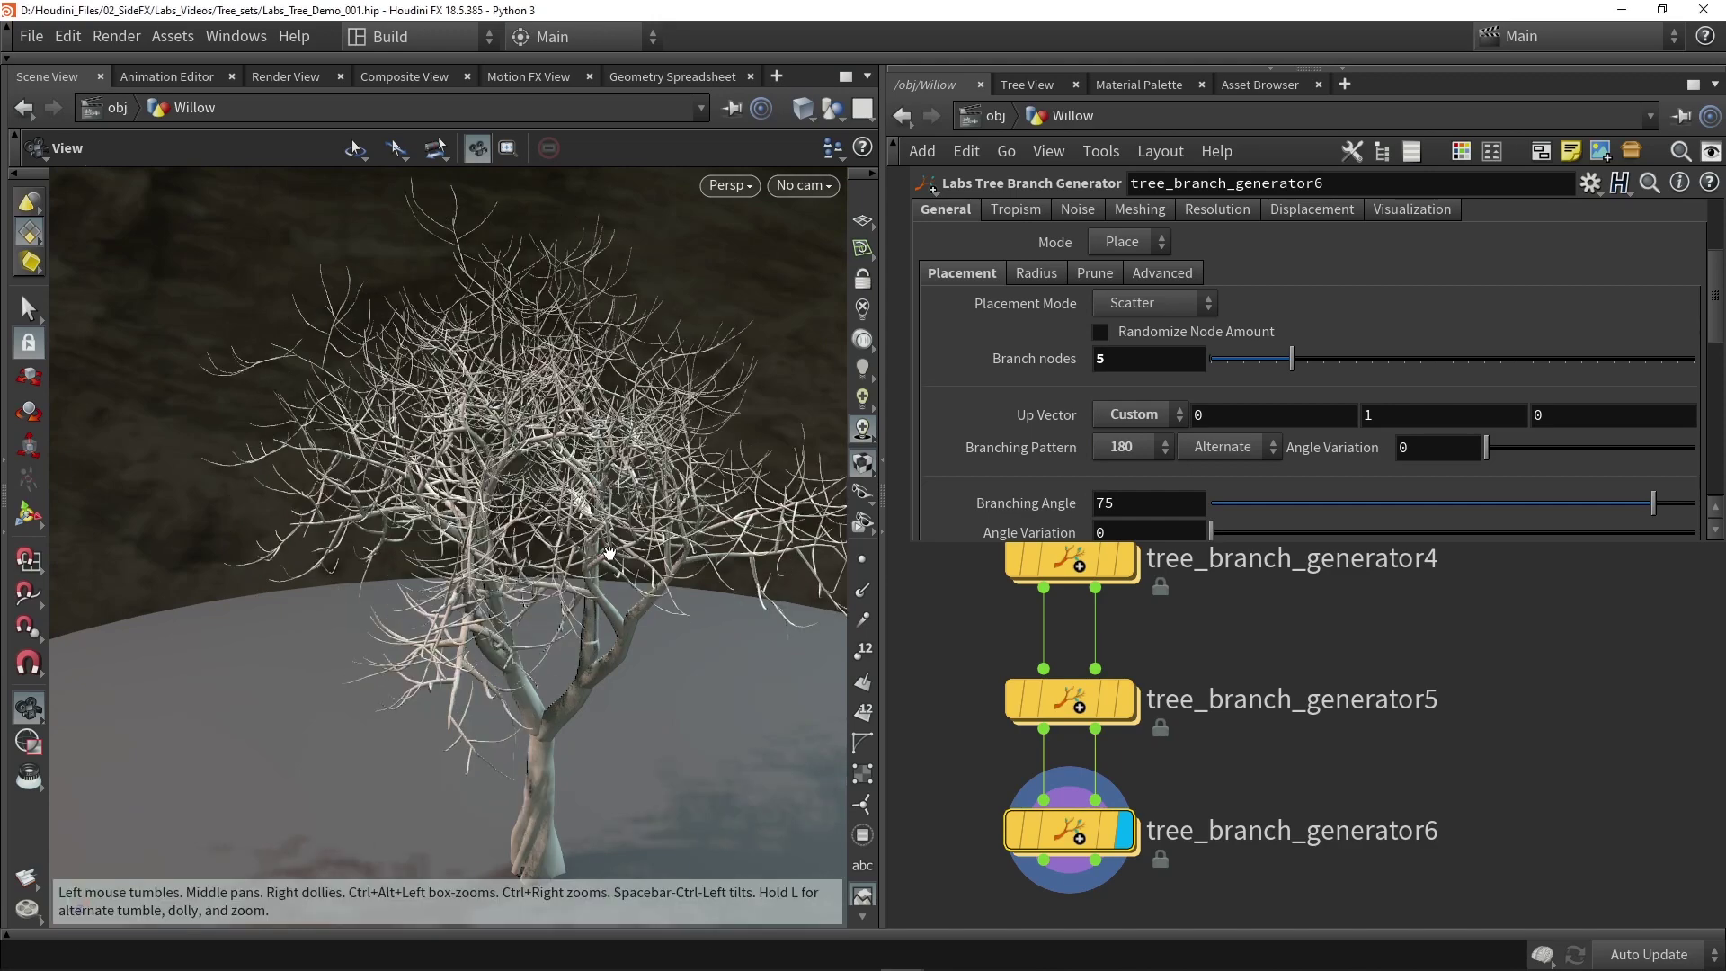
{"action": "scroll", "coordinate": [1491, 359], "scroll_direction": "down", "scroll_amount": 3}
Set the branching angle to 35 with 4.9 angle variation.
{"action": "left_click", "coordinate": [1495, 367]}
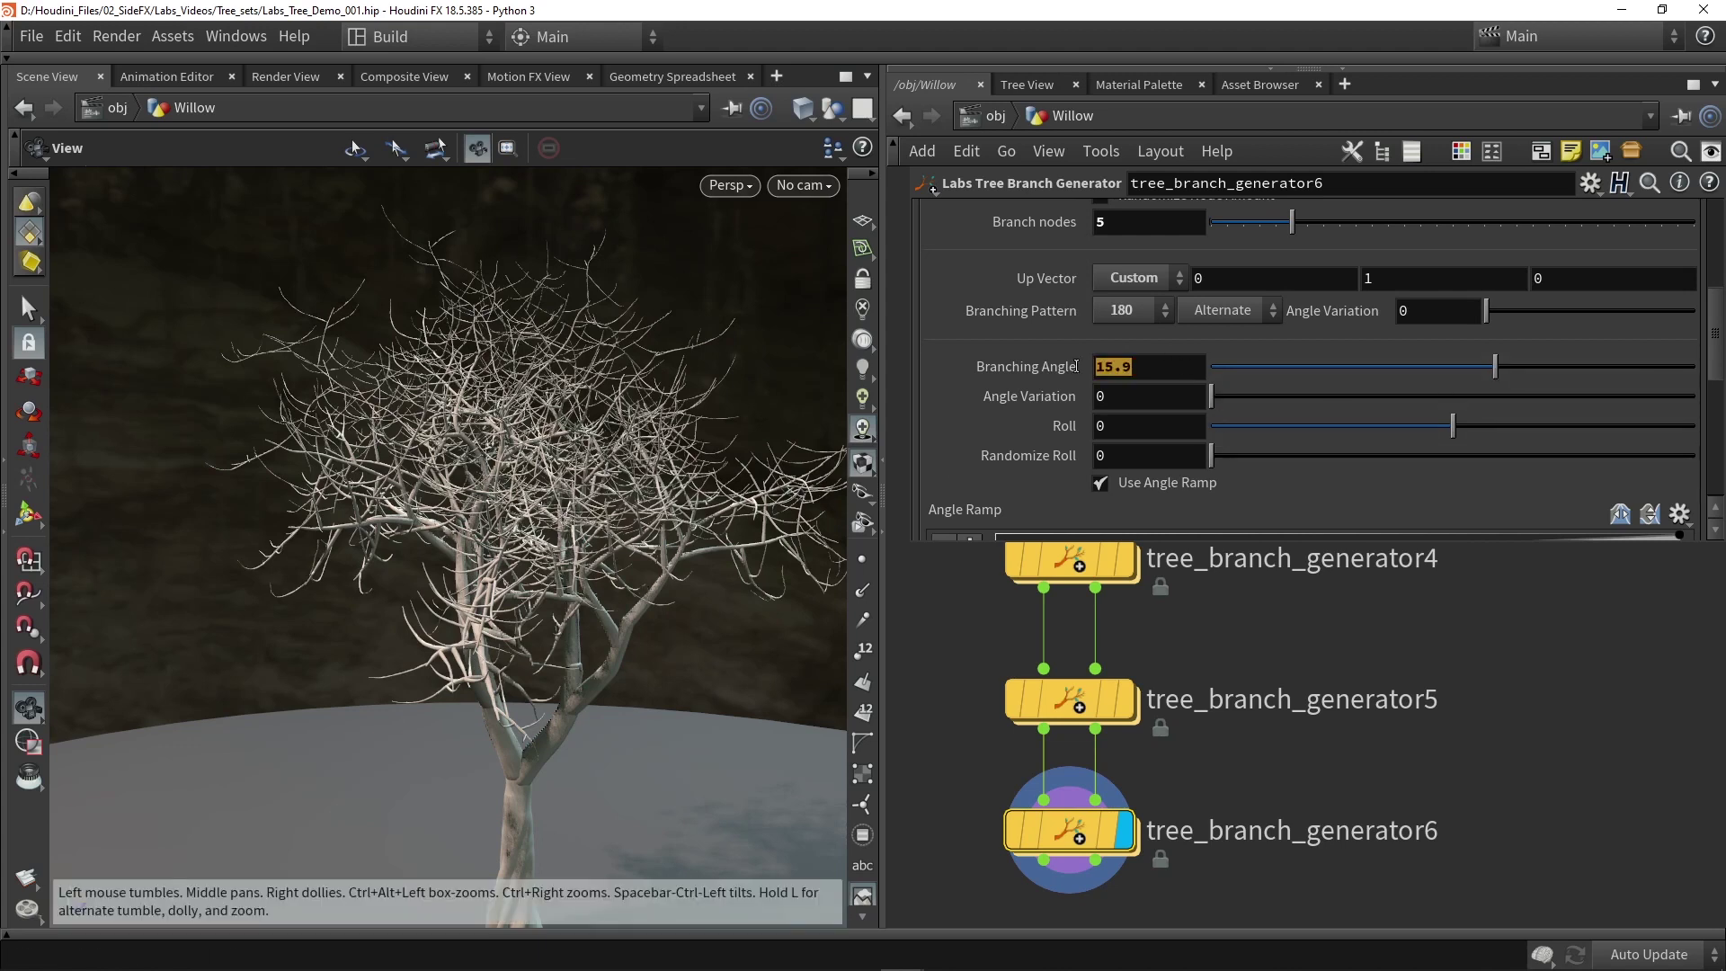
{"action": "left_click_drag", "start_coordinate": [1144, 365], "coordinate": [989, 373]}
{"action": "type", "text": "35"}
{"action": "key", "text": "Return"}
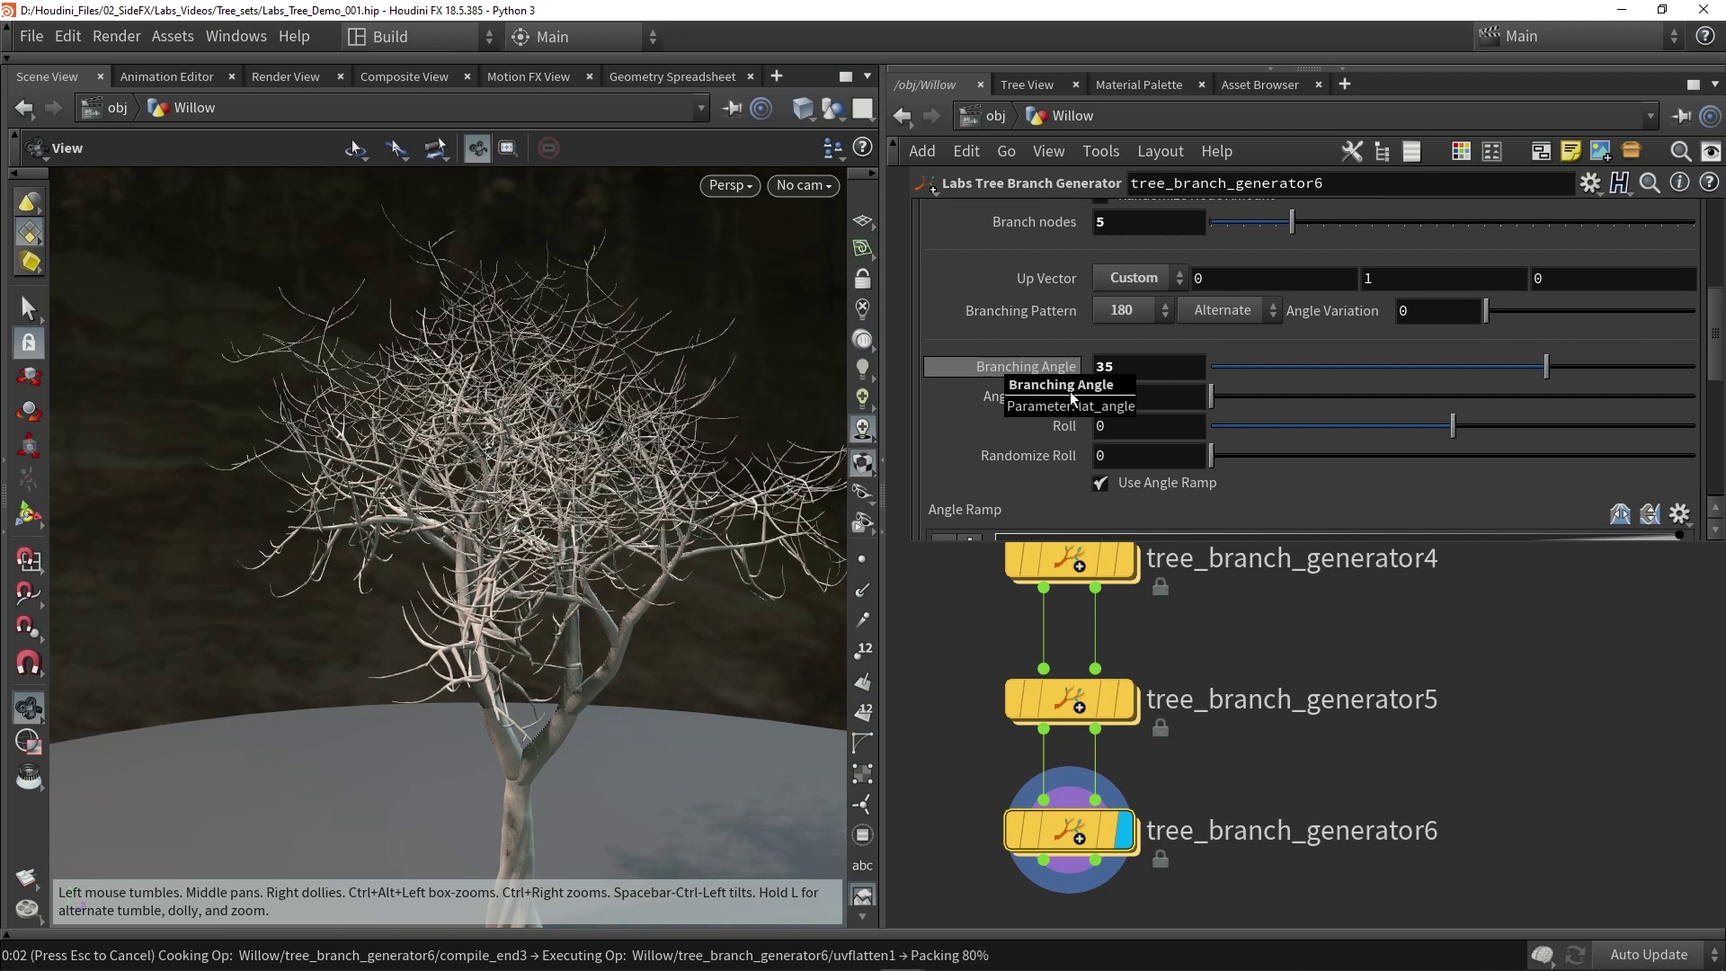
{"action": "left_click", "coordinate": [1237, 393]}
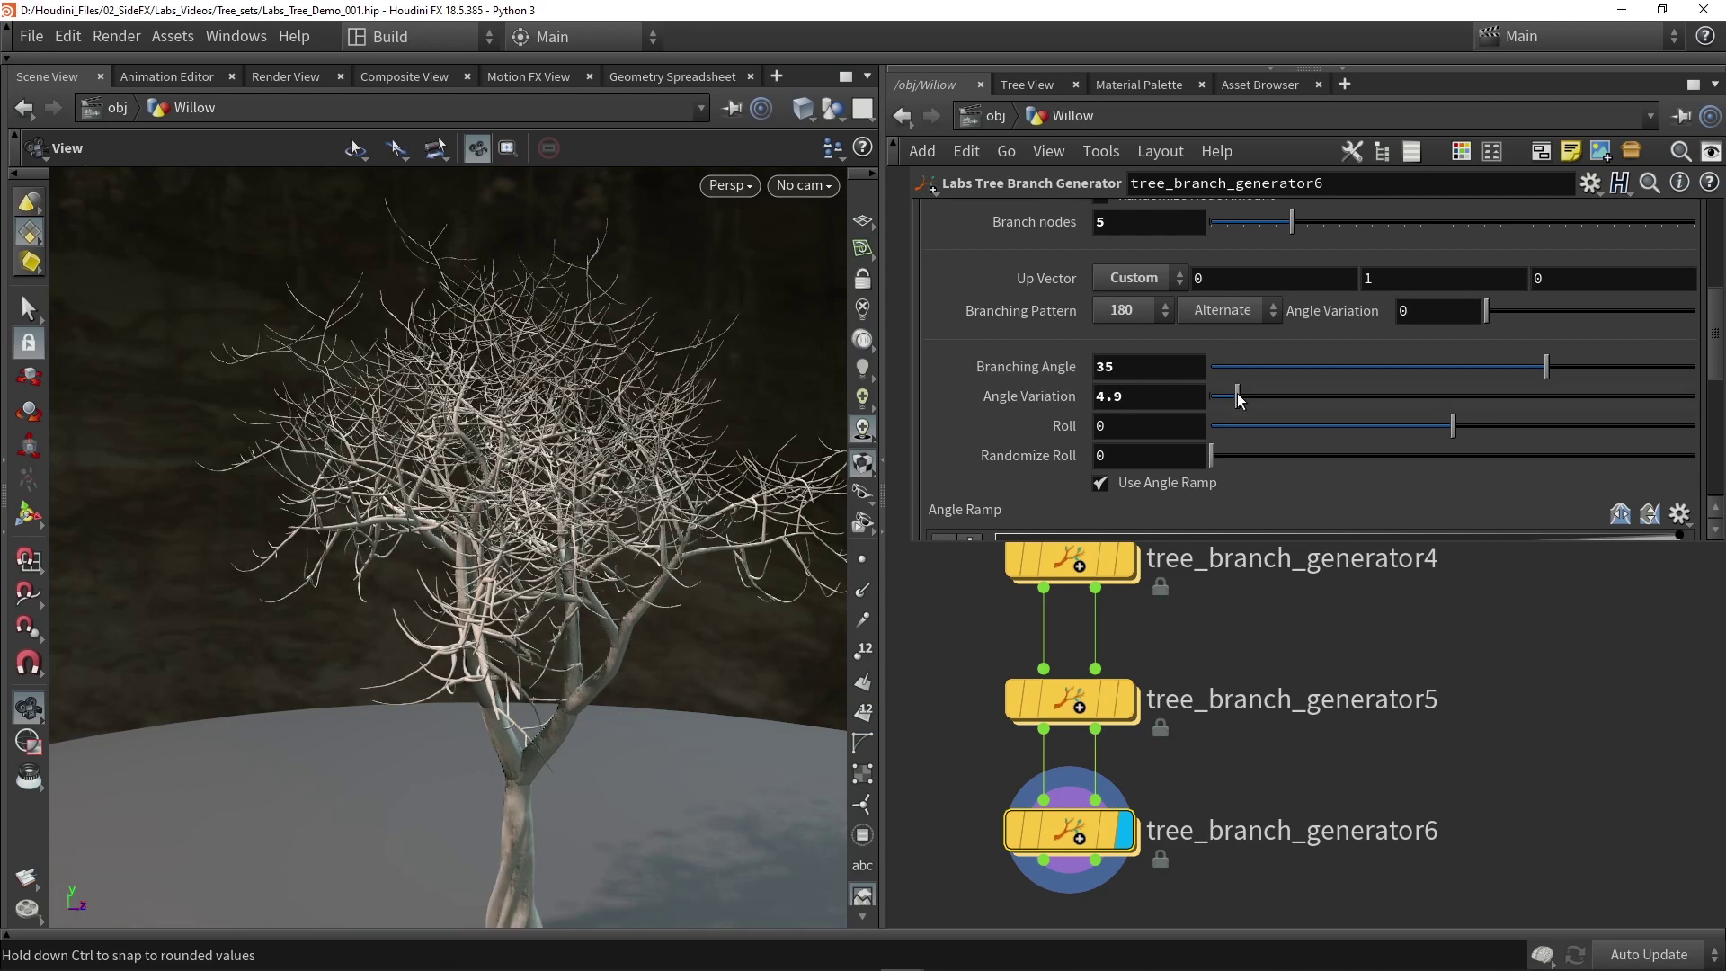
Turn off Use Angle Ramp and set the branch Length to 0.5.
{"action": "left_click", "coordinate": [1170, 489]}
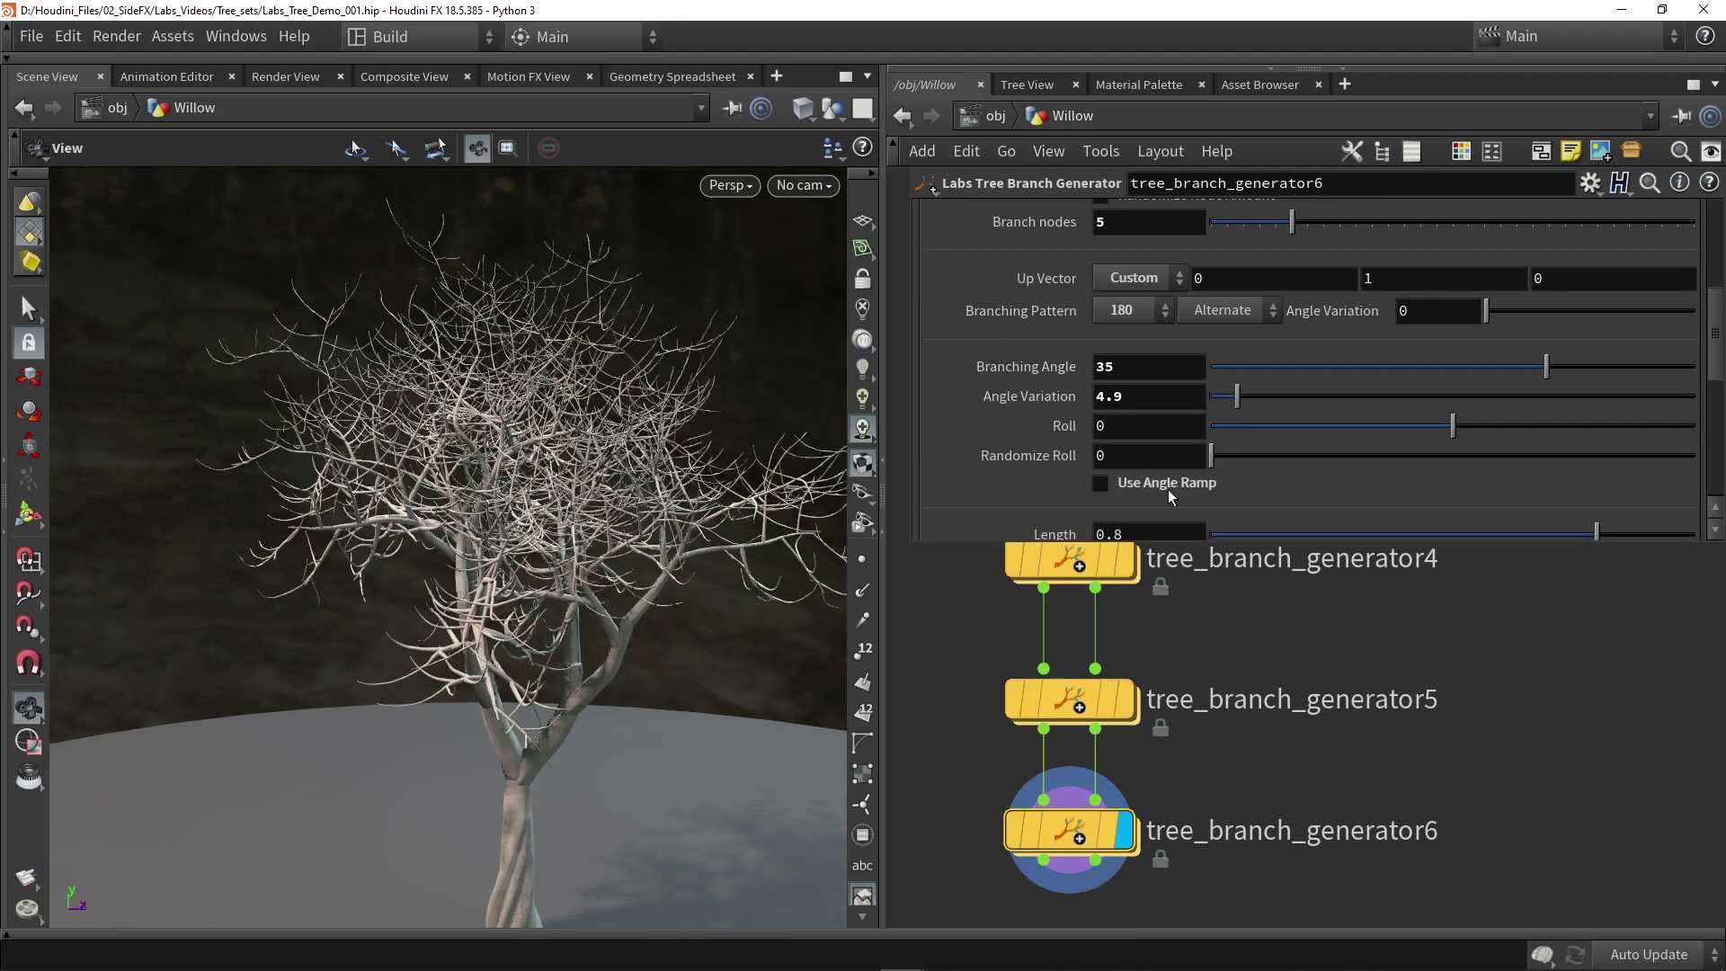
{"action": "left_click_drag", "start_coordinate": [584, 332], "coordinate": [450, 341]}
{"action": "scroll", "coordinate": [1114, 359], "scroll_direction": "down", "scroll_amount": 4}
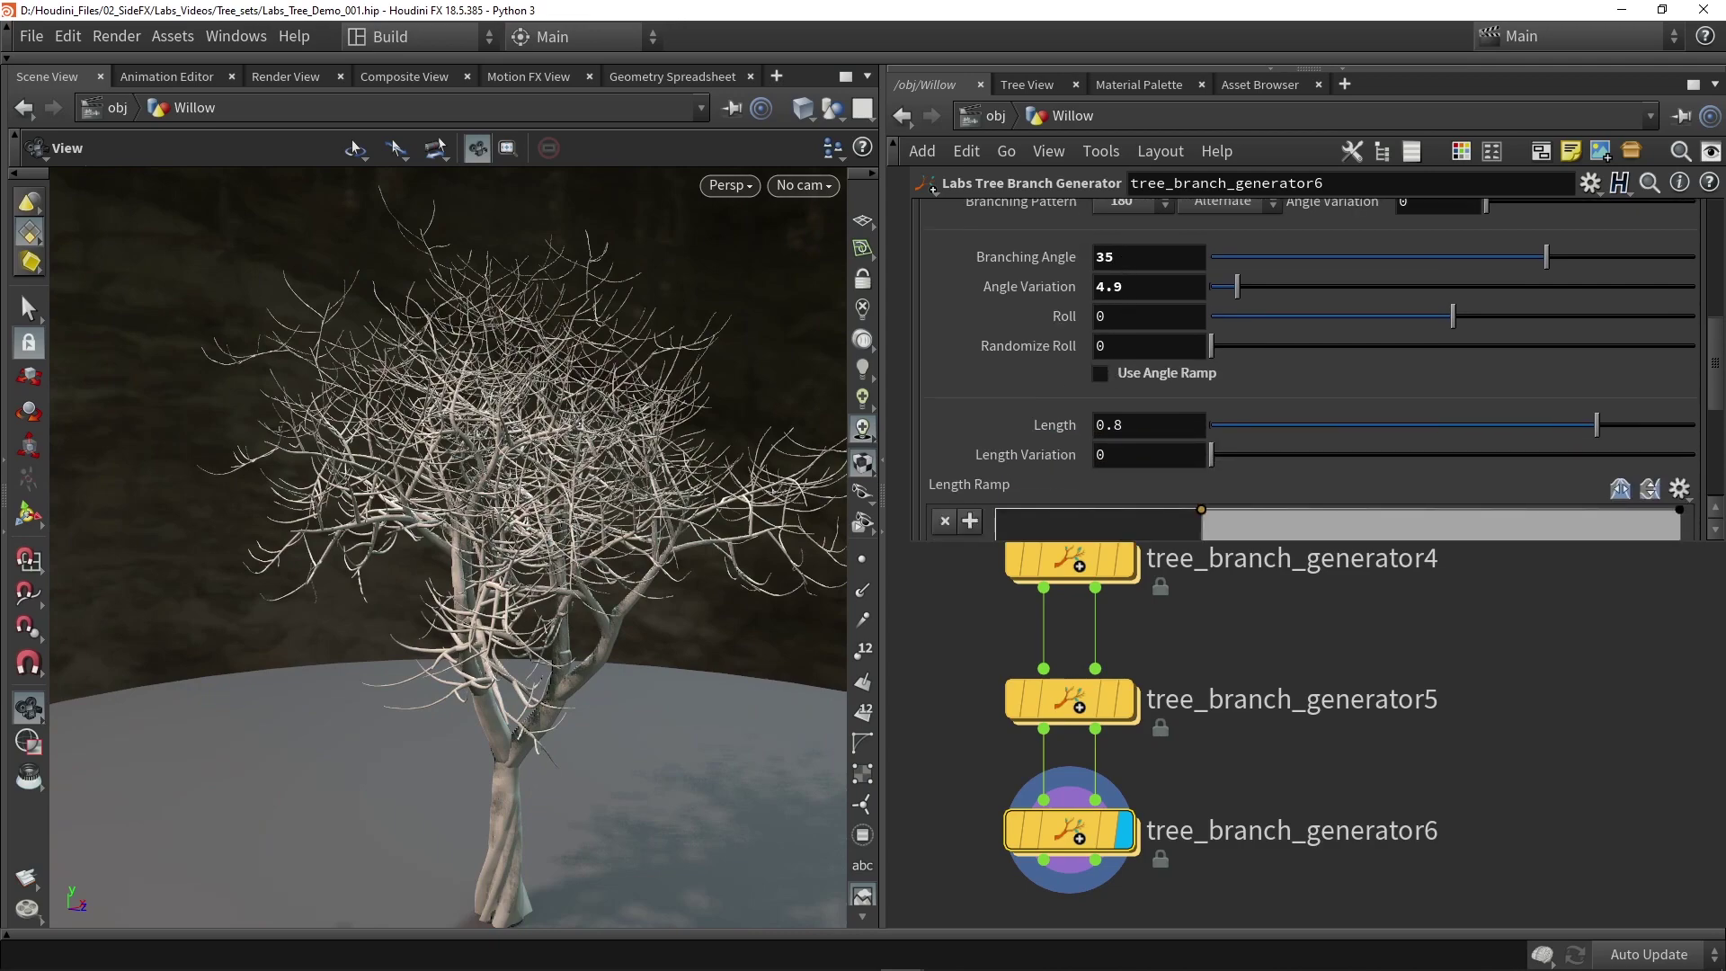
{"action": "left_click_drag", "start_coordinate": [594, 430], "coordinate": [546, 438]}
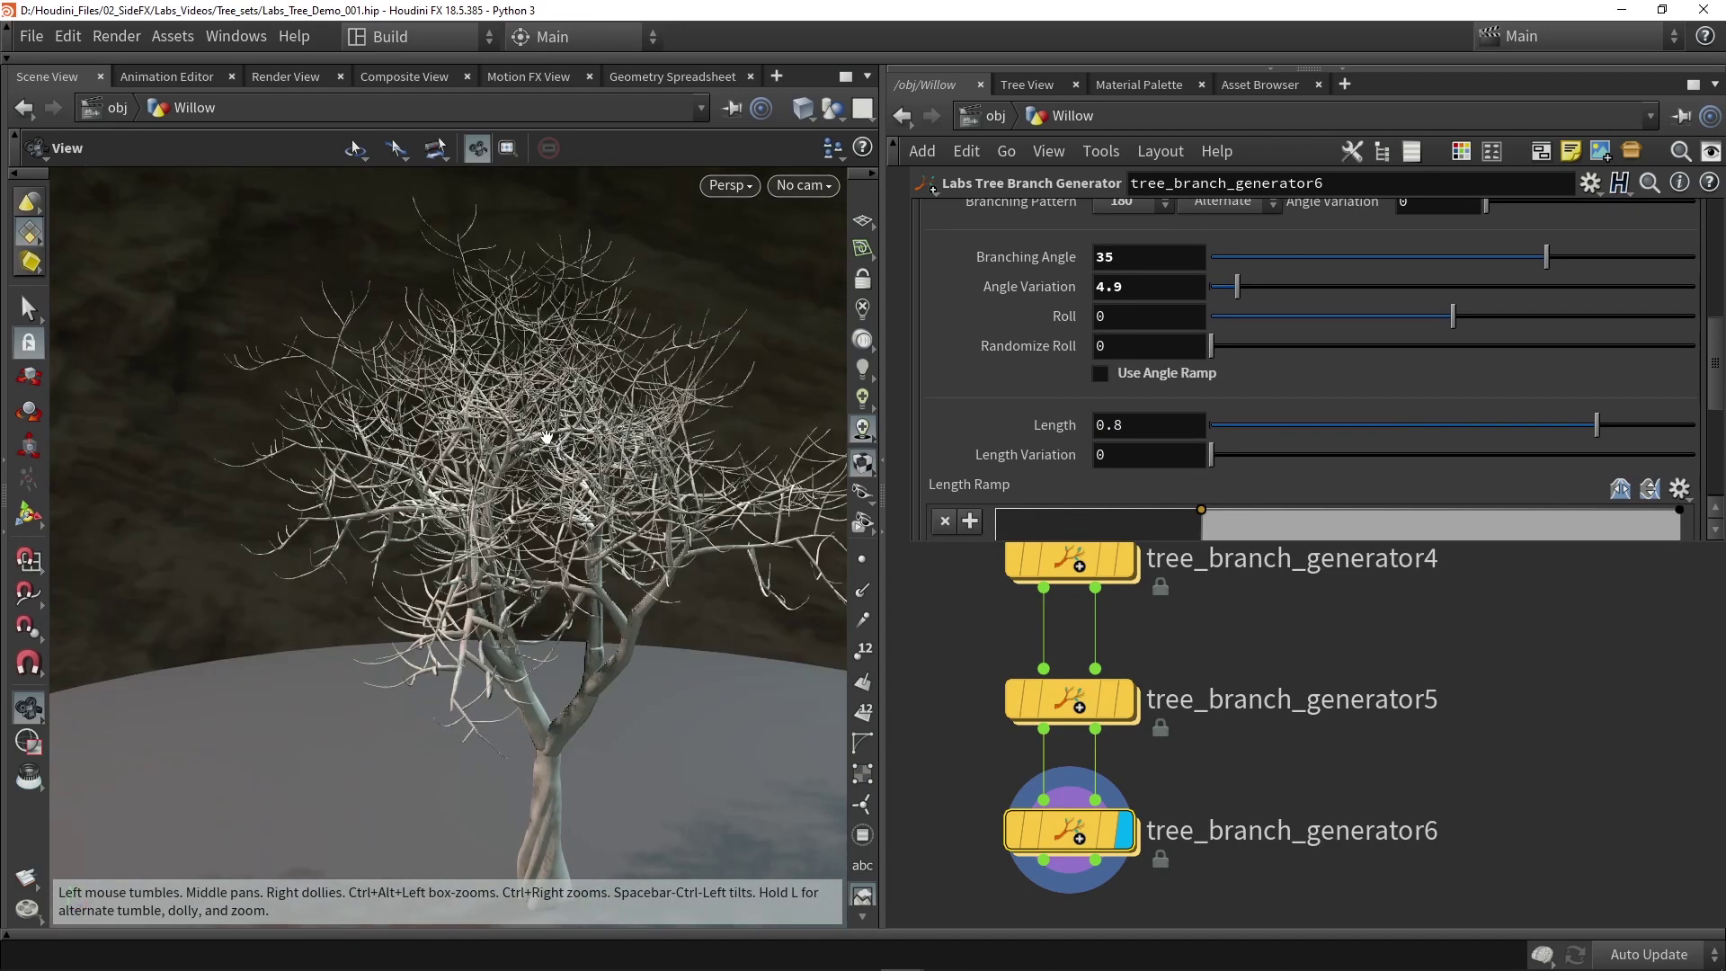
{"action": "right_click_drag", "start_coordinate": [545, 438], "coordinate": [505, 648]}
{"action": "left_click", "coordinate": [1141, 424]}
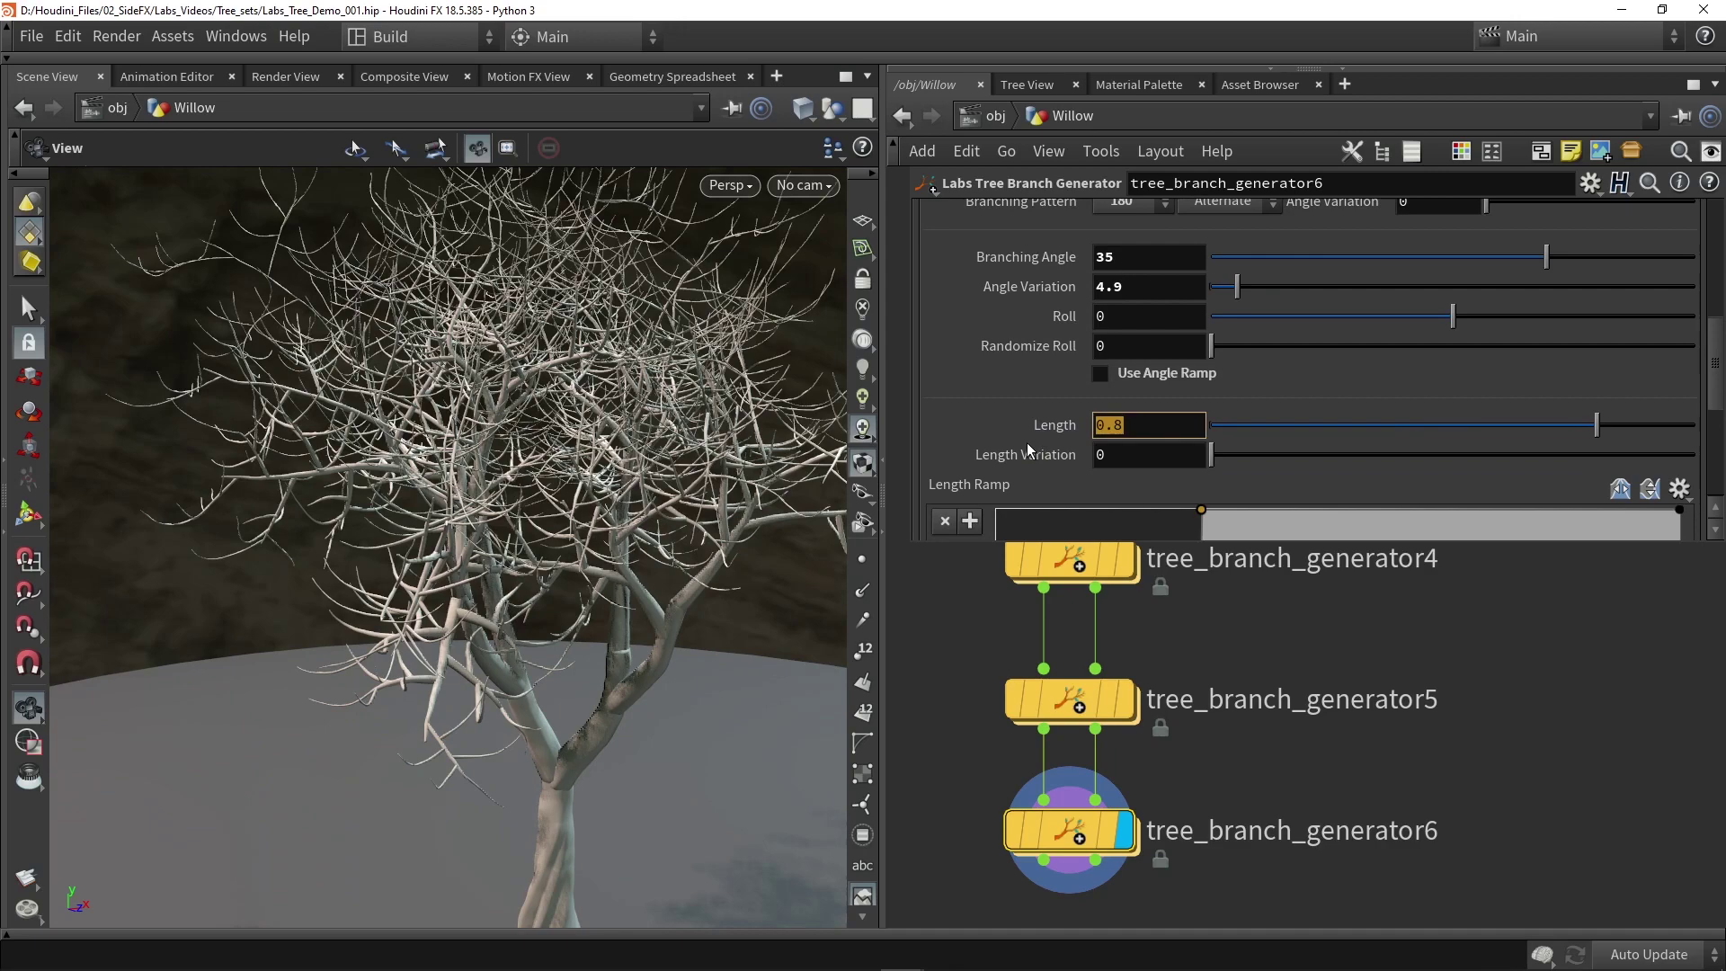
{"action": "type", "text": "0.5"}
{"action": "key", "text": "Return"}
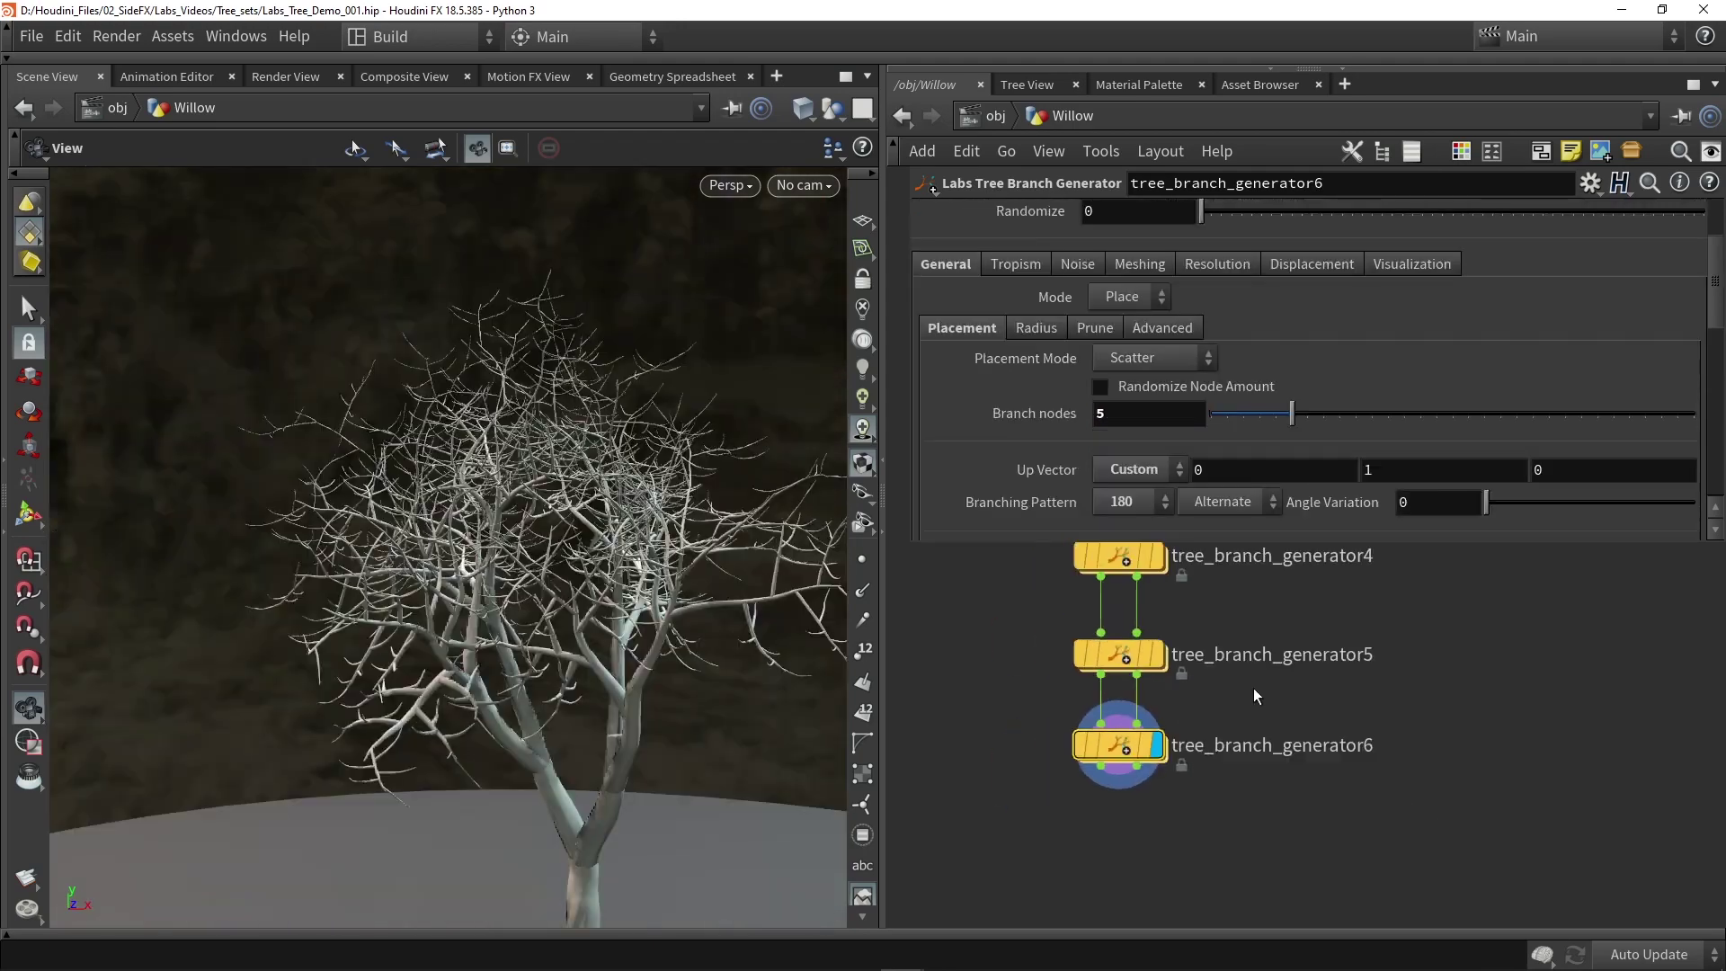
Add a Labs Tree Leaf Generator below tree_branch_generator6.
{"action": "left_click", "coordinate": [1243, 833]}
{"action": "middle_click_drag", "start_coordinate": [1221, 835], "coordinate": [1210, 769]}
{"action": "left_click_drag", "start_coordinate": [572, 695], "coordinate": [494, 609]}
{"action": "key", "text": "Tab"}
{"action": "type", "text": "leaf"}
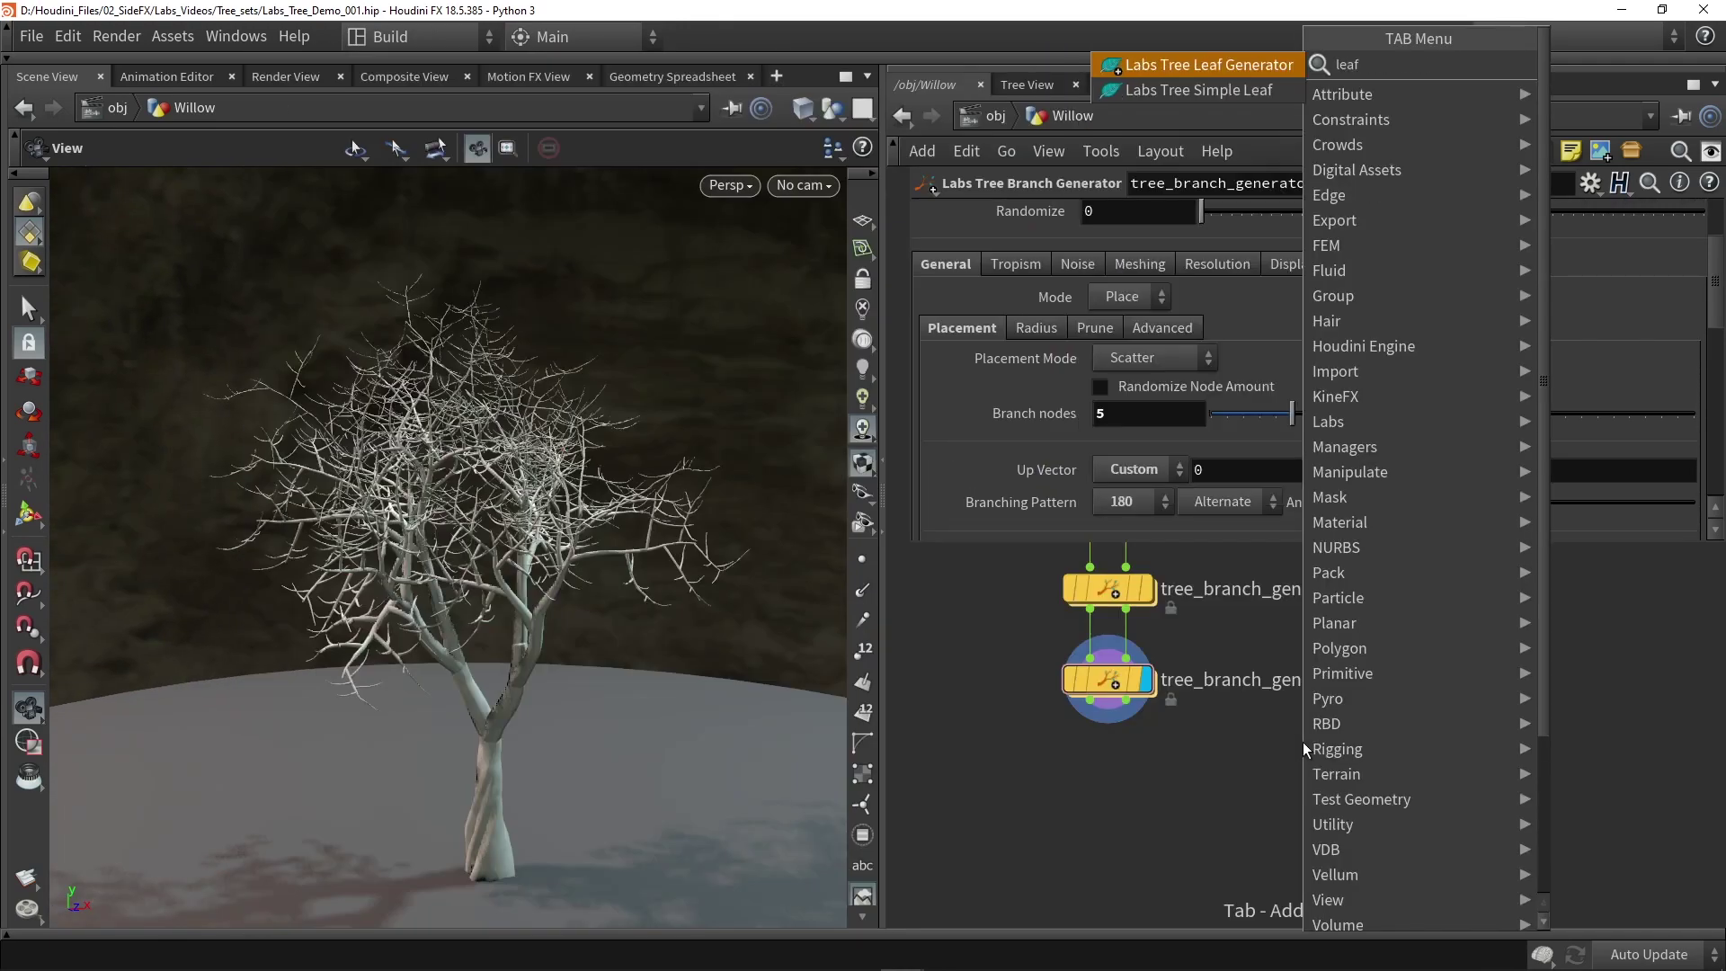
{"action": "left_click", "coordinate": [1248, 67]}
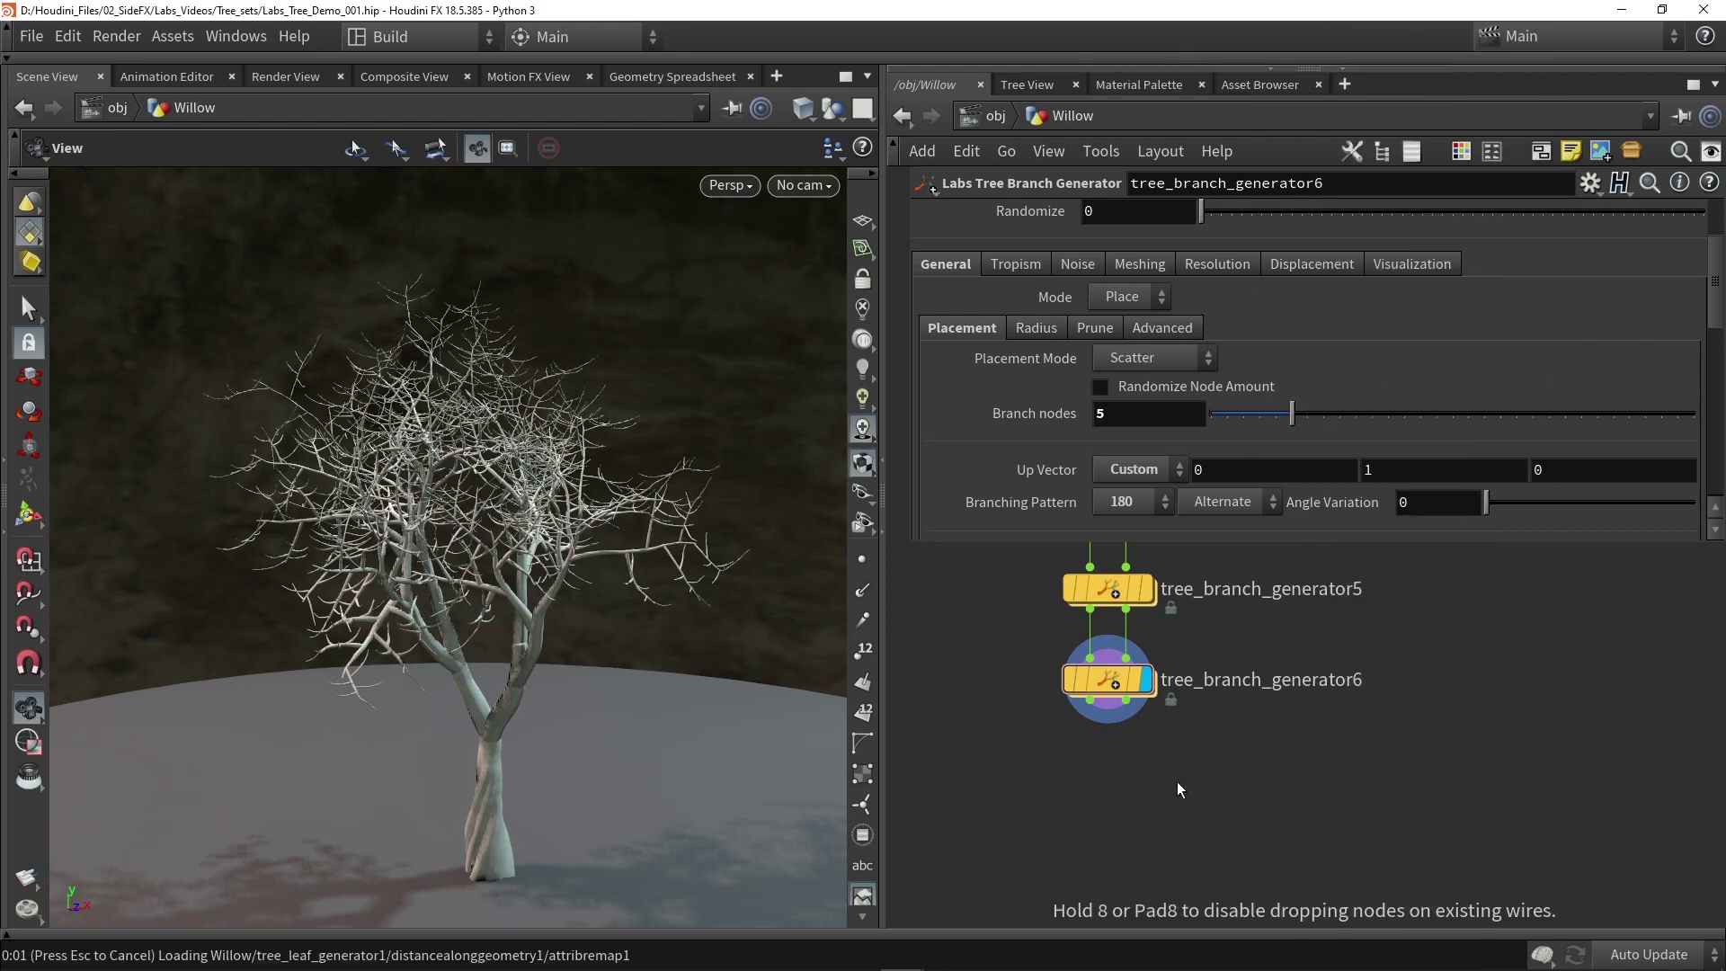
{"action": "left_click", "coordinate": [1180, 789]}
Wire tree_branch_generator6's outputs into tree_leaf_generator1 and make it the displayed node.
{"action": "left_click", "coordinate": [1126, 700]}
{"action": "left_click", "coordinate": [1181, 765]}
{"action": "key", "text": "r"}
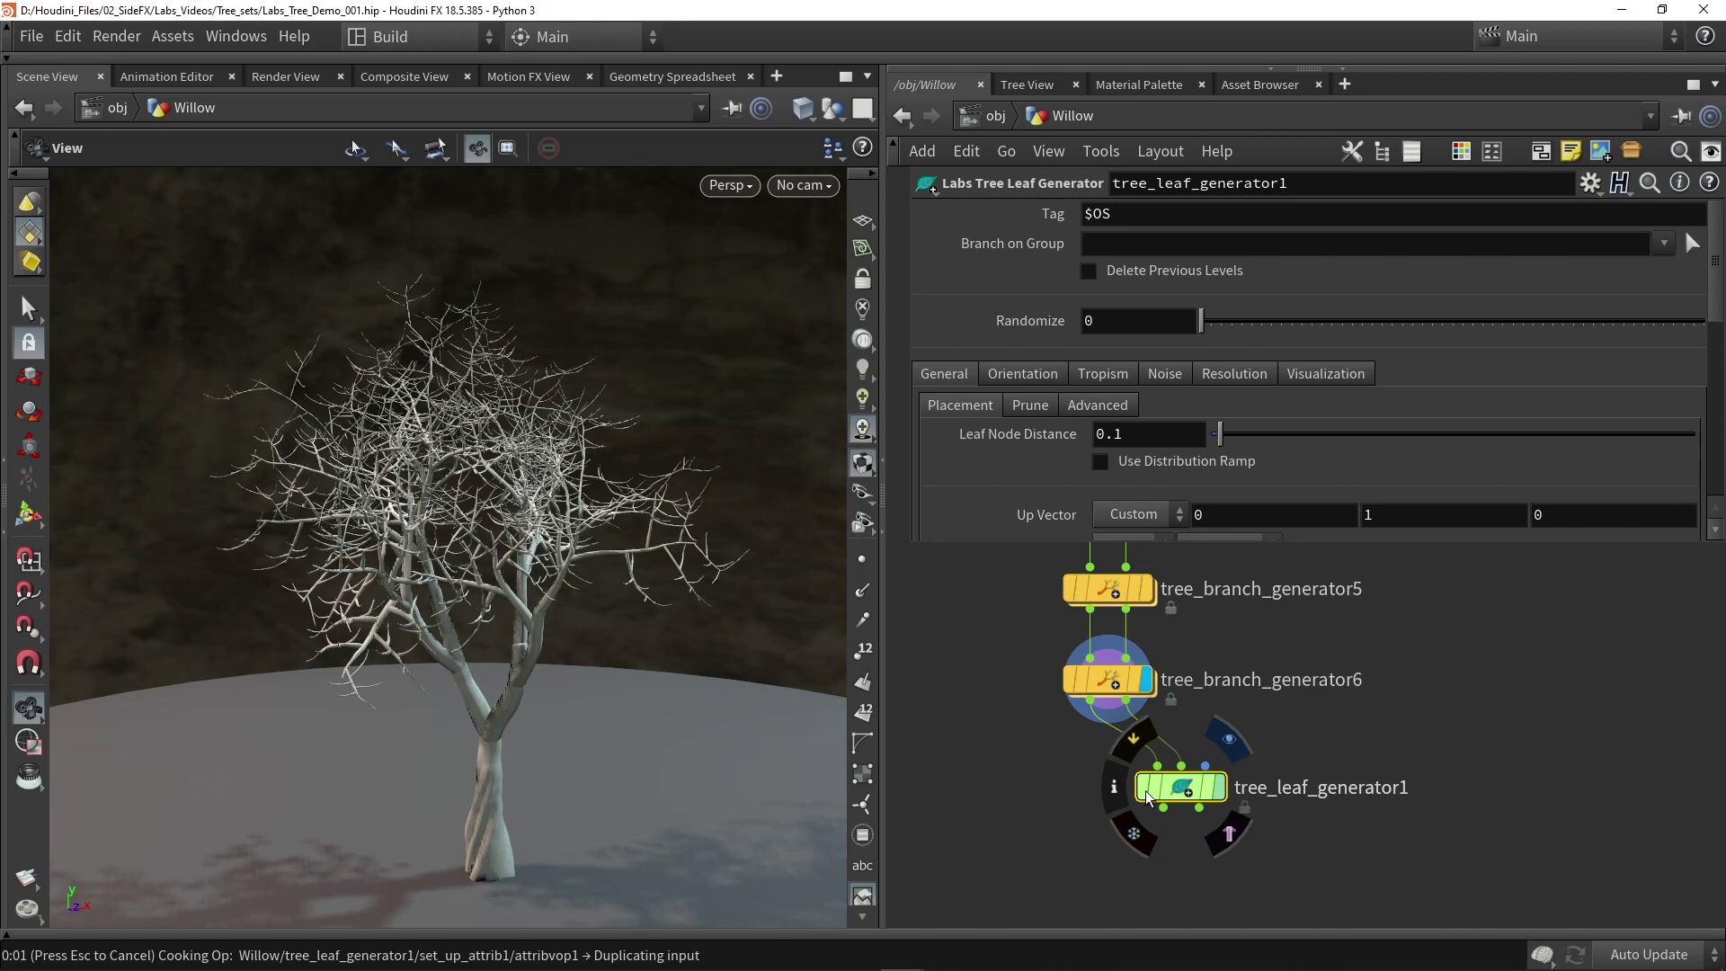
{"action": "left_click", "coordinate": [1145, 791]}
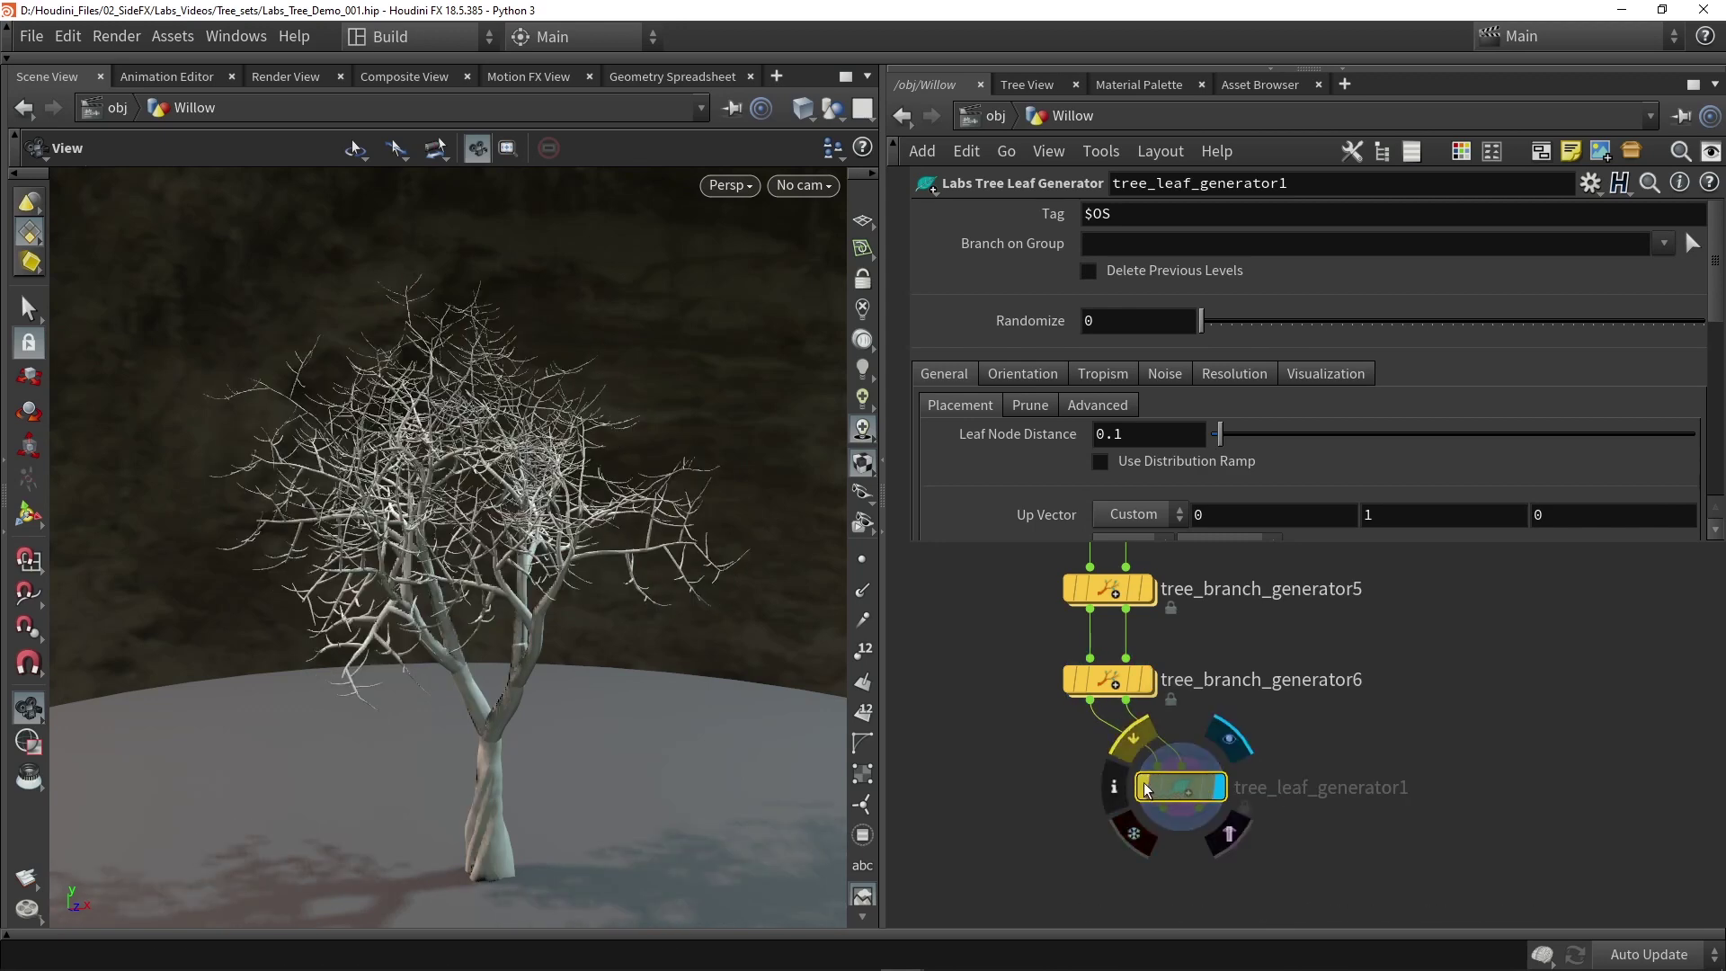
{"action": "left_click_drag", "start_coordinate": [1163, 795], "coordinate": [1090, 785]}
{"action": "mouse_move", "coordinate": [606, 621]}
{"action": "left_mouse_down"}
{"action": "mouse_move", "coordinate": [522, 587]}
{"action": "mouse_move", "coordinate": [329, 598]}
{"action": "mouse_move", "coordinate": [536, 605]}
{"action": "mouse_move", "coordinate": [683, 661]}
{"action": "mouse_move", "coordinate": [524, 612]}
{"action": "mouse_move", "coordinate": [545, 651]}
{"action": "mouse_move", "coordinate": [594, 629]}
{"action": "left_mouse_up"}
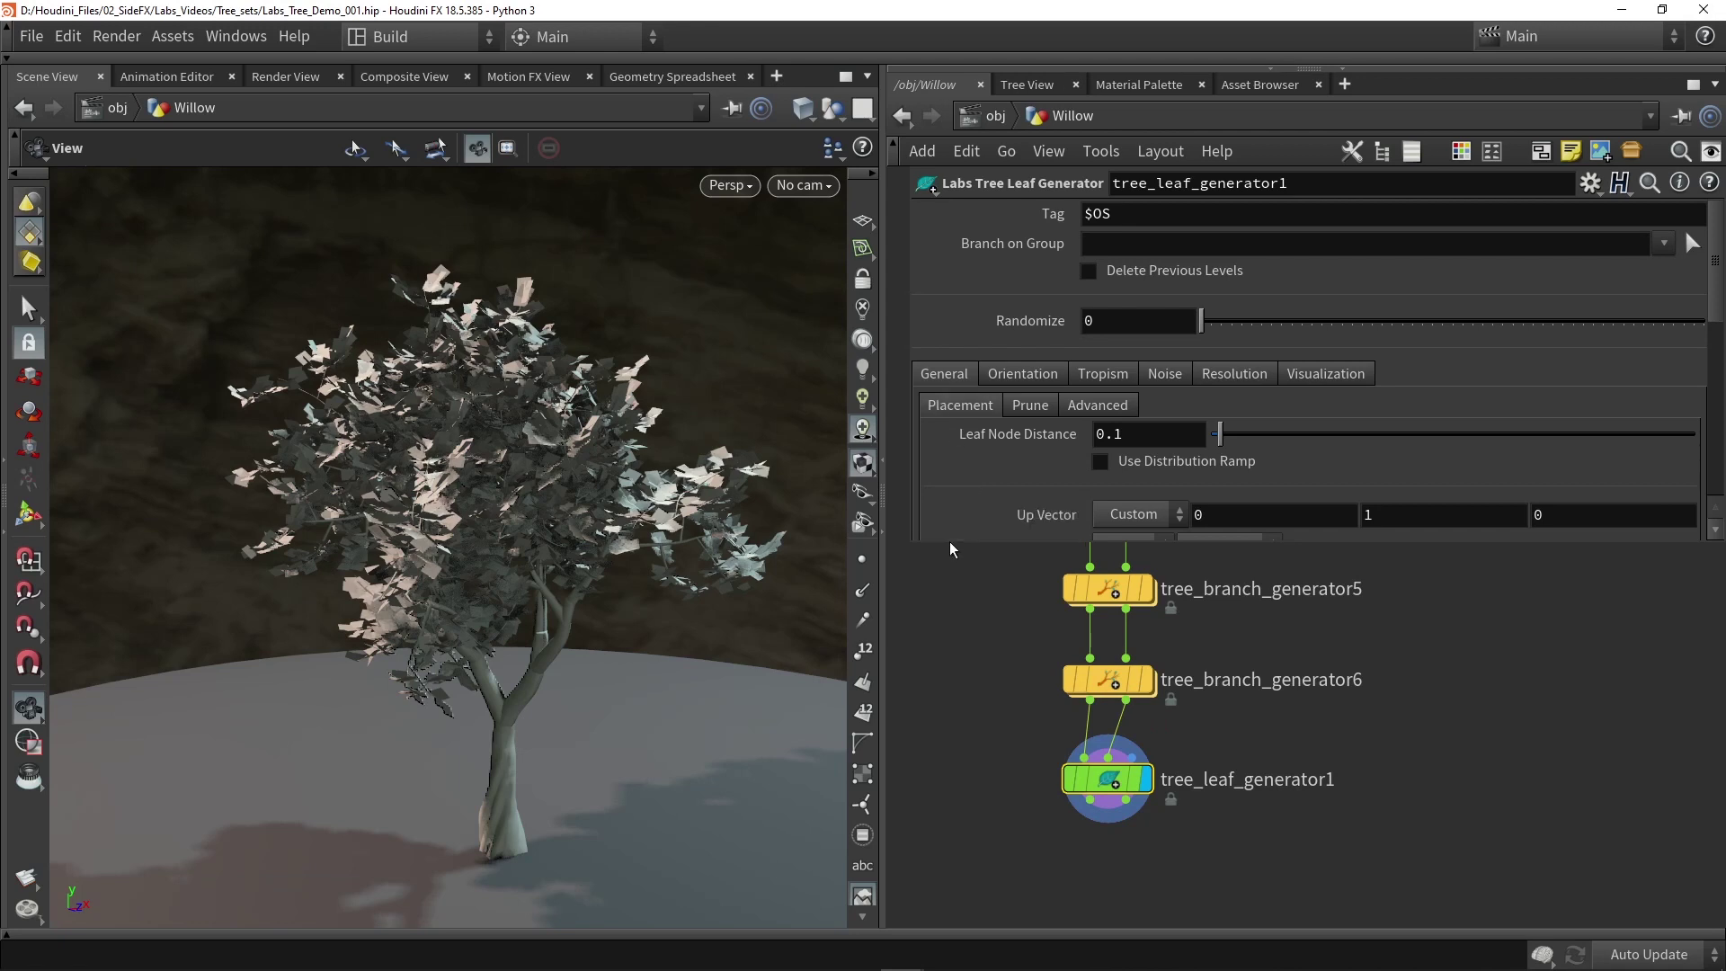
{"action": "left_click_drag", "start_coordinate": [925, 540], "coordinate": [907, 672]}
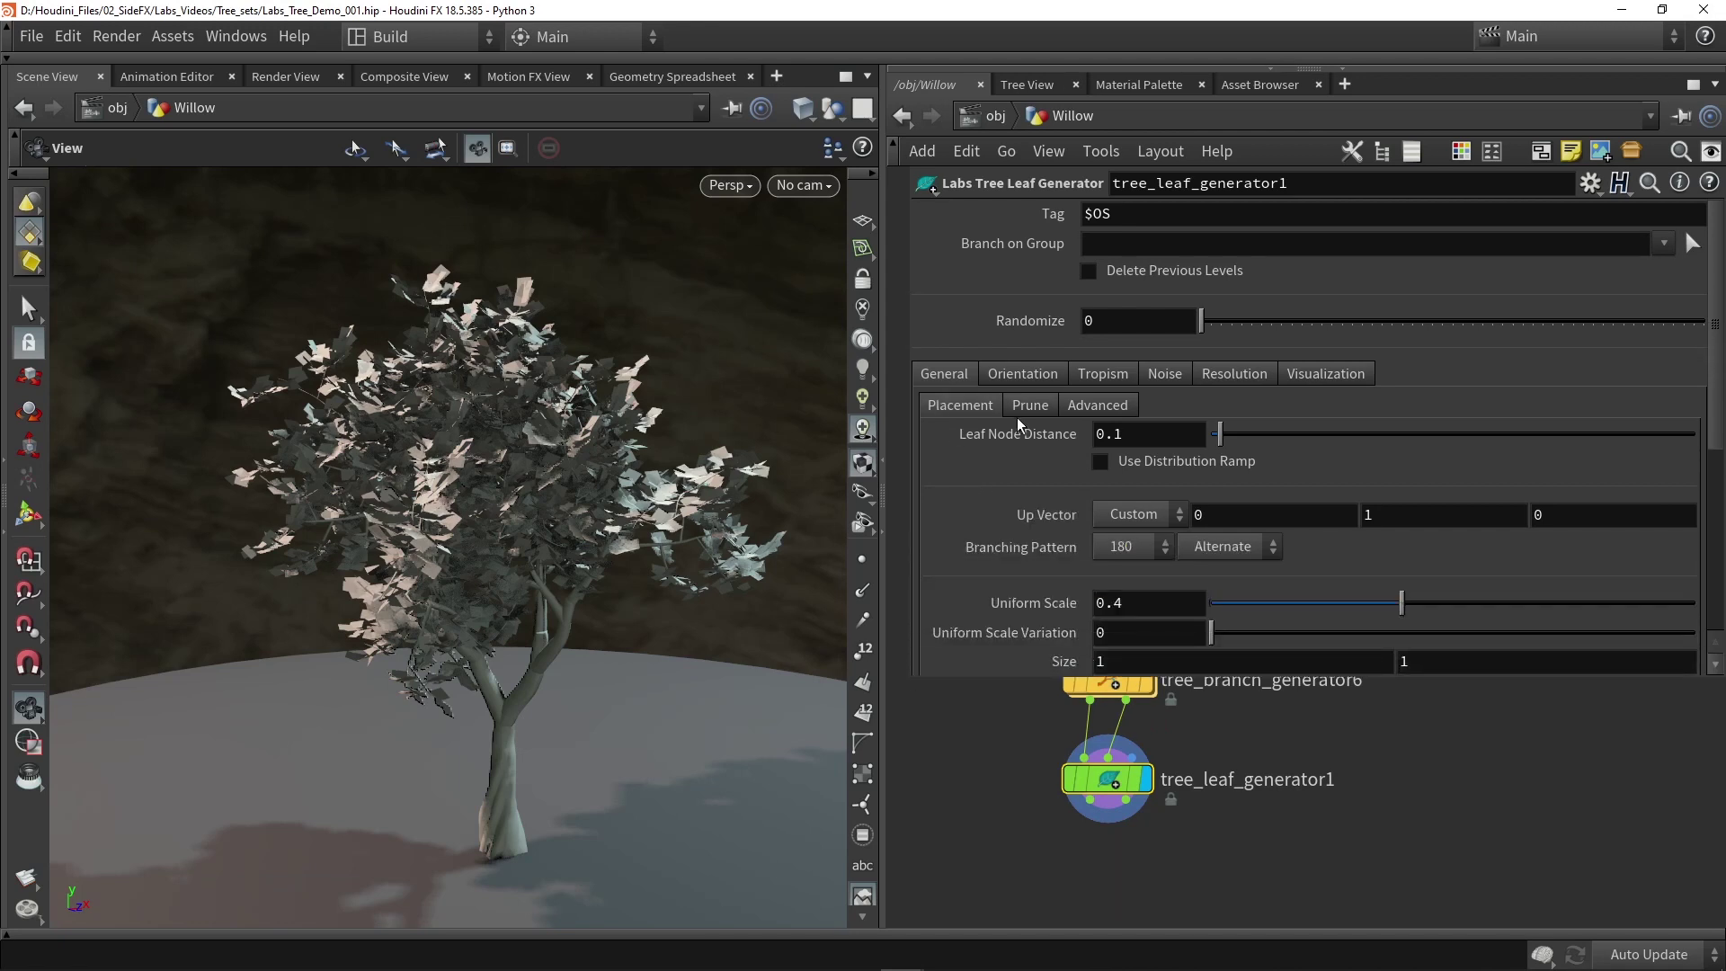
Increase the leaf node distance to space leaves farther apart along branches.
{"action": "scroll", "coordinate": [1016, 417], "scroll_direction": "down", "scroll_amount": 1}
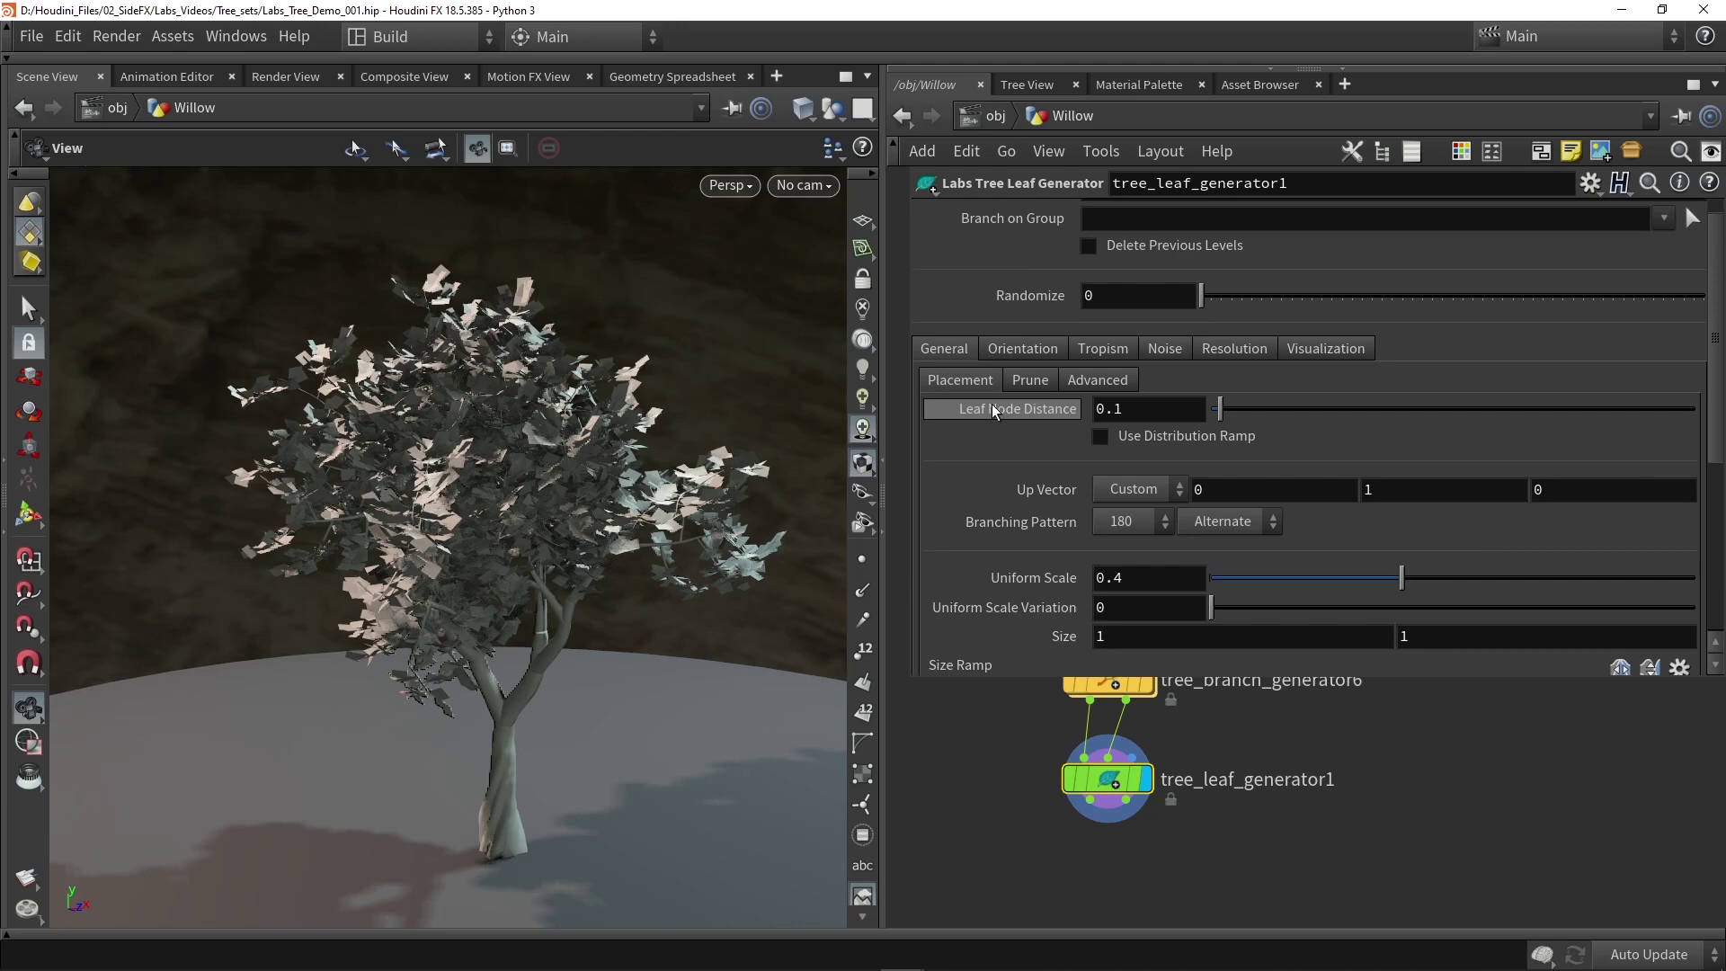
{"action": "scroll", "coordinate": [990, 403], "scroll_direction": "down", "scroll_amount": 1}
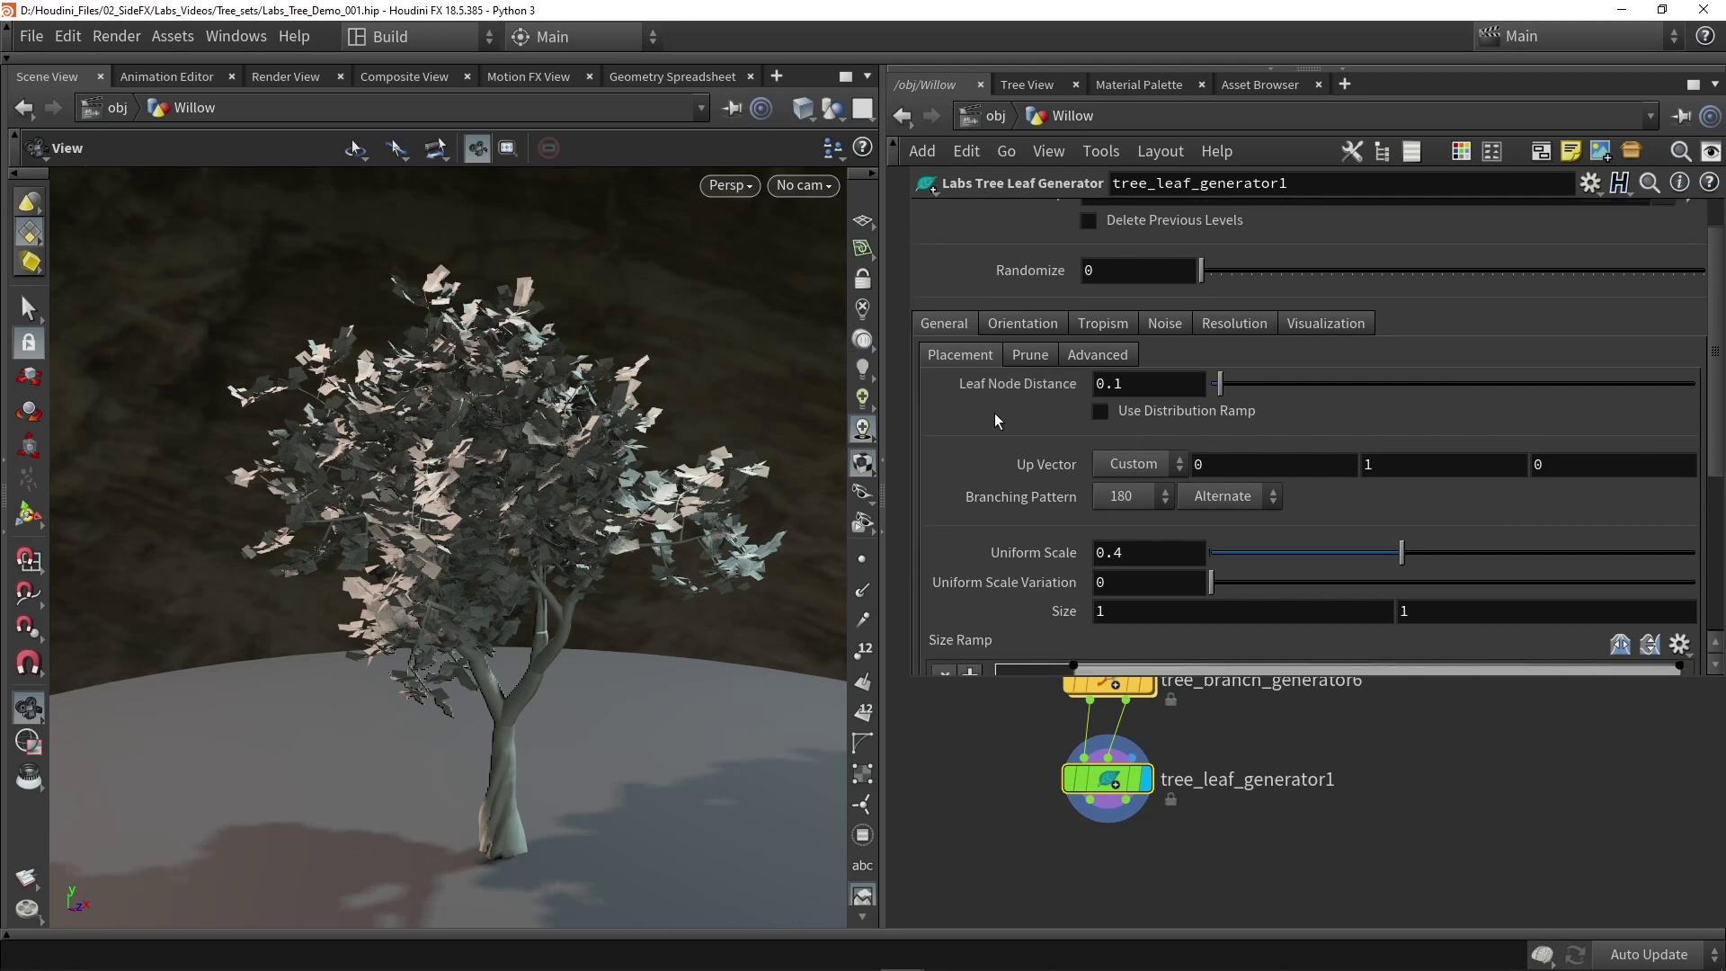
{"action": "left_click_drag", "start_coordinate": [521, 535], "coordinate": [491, 565]}
{"action": "scroll", "coordinate": [491, 563], "scroll_direction": "up", "scroll_amount": 2}
{"action": "left_click", "coordinate": [1093, 385]}
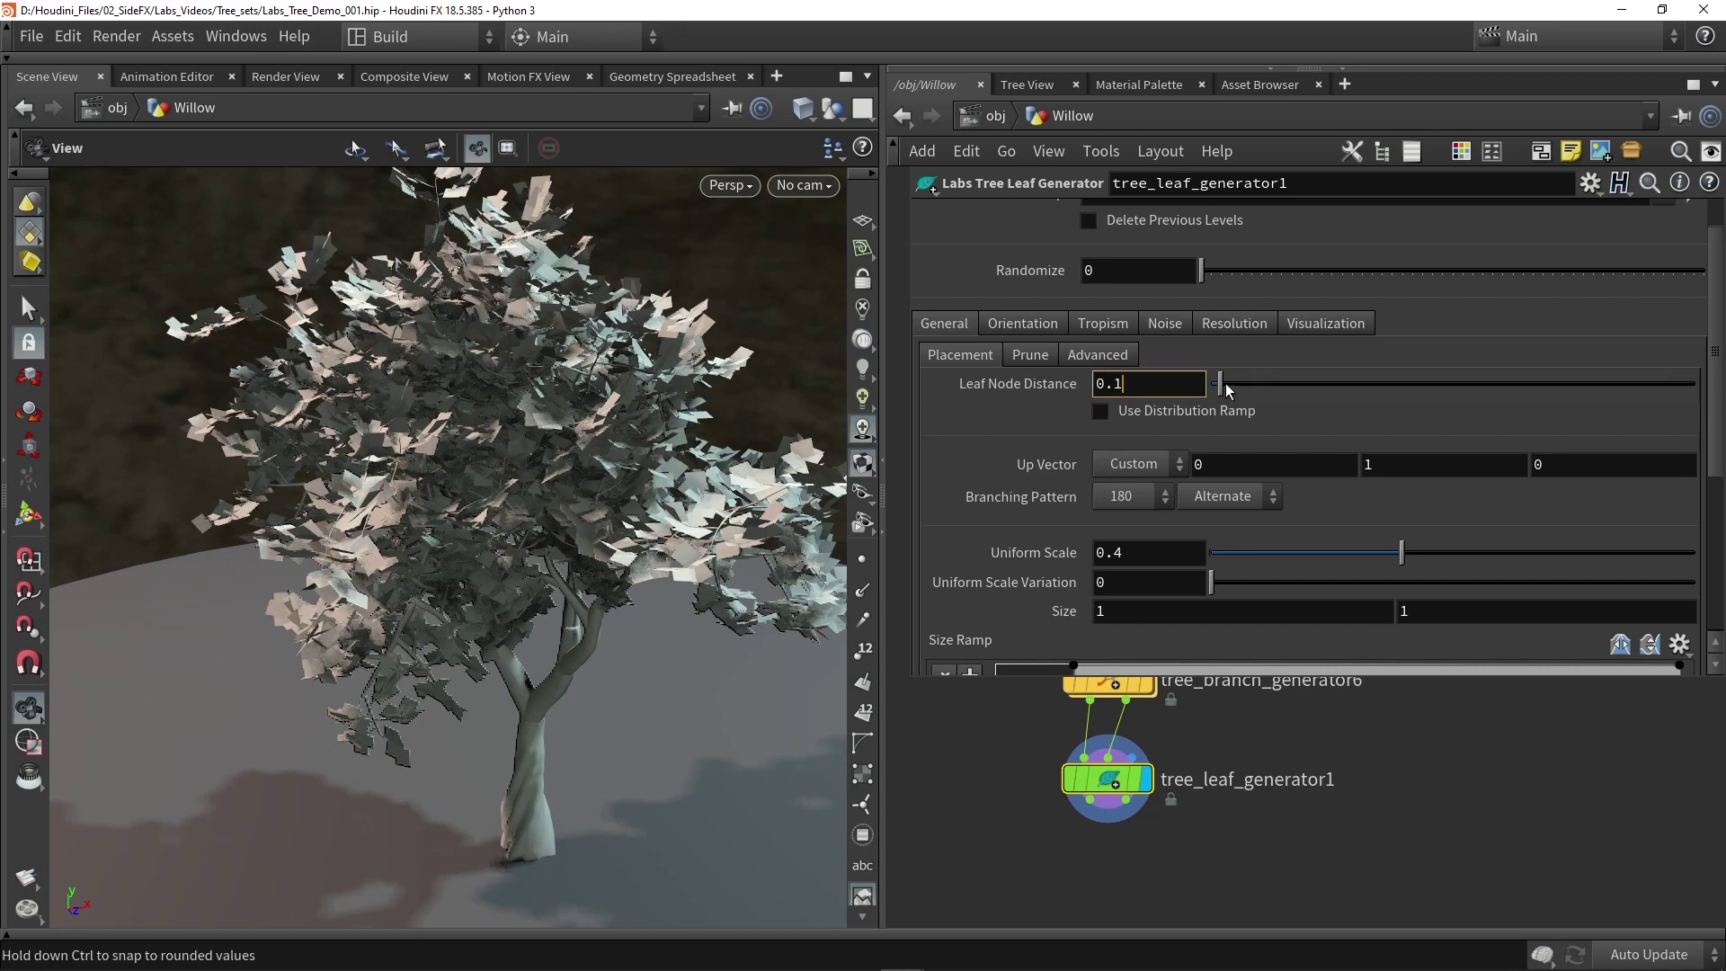
{"action": "left_click_drag", "start_coordinate": [1232, 383], "coordinate": [1296, 384]}
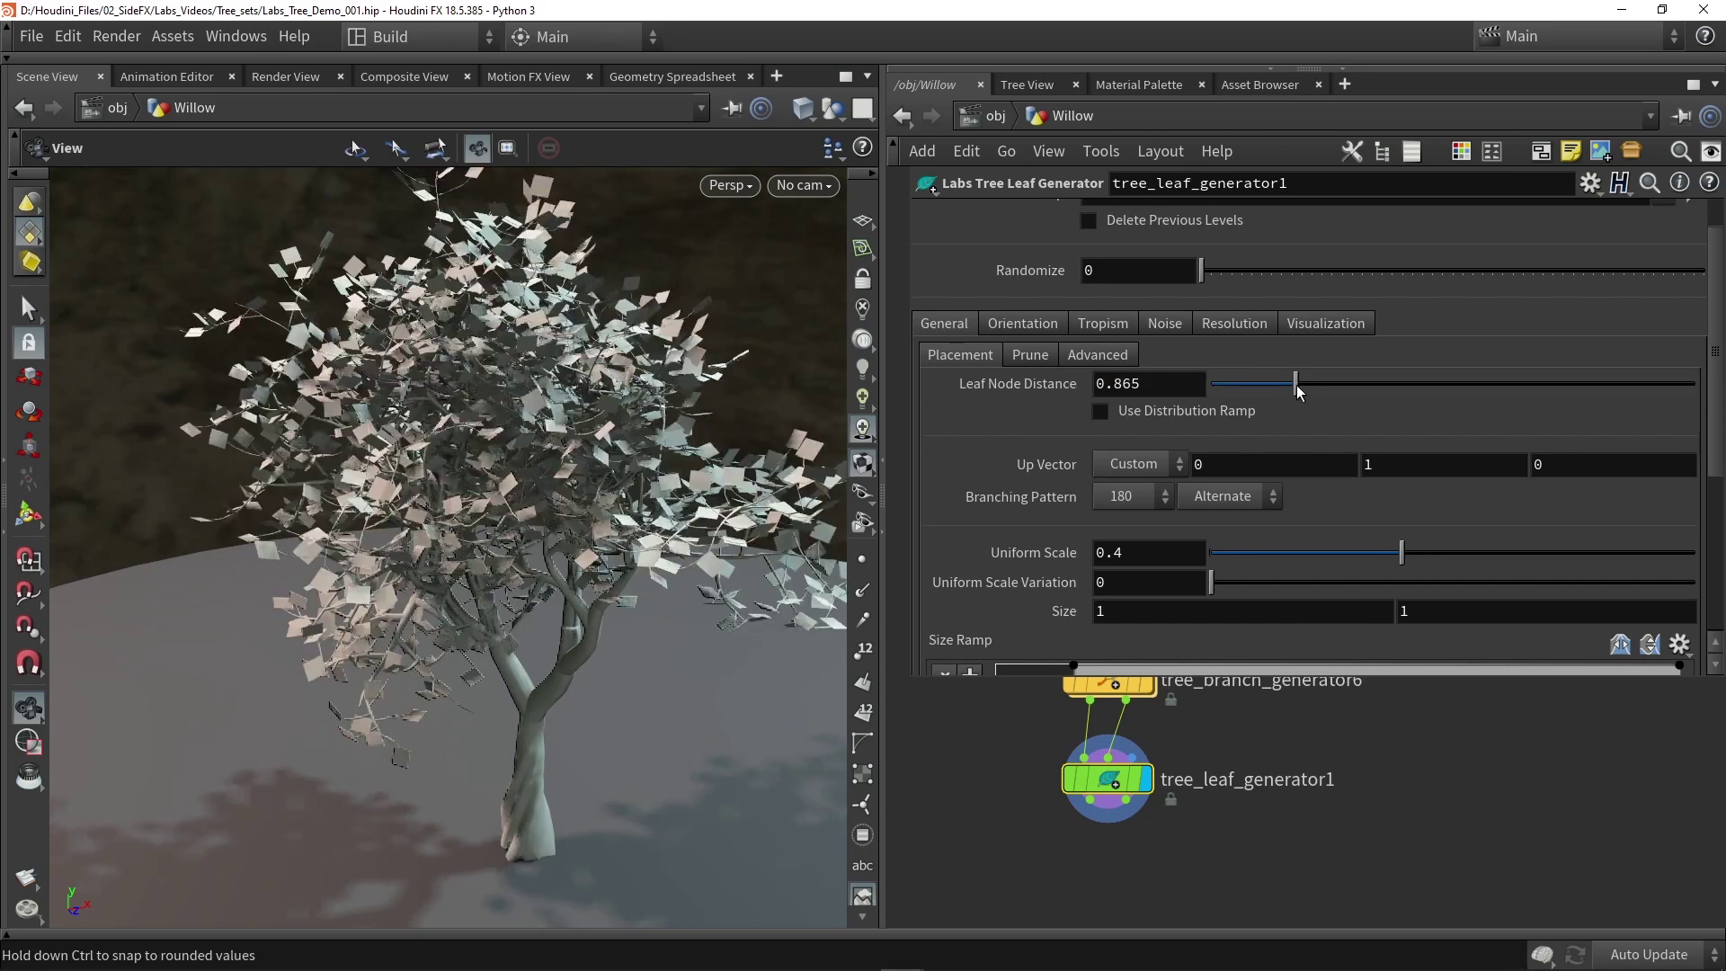
{"action": "scroll", "coordinate": [517, 647], "scroll_direction": "up", "scroll_amount": 5}
Raise the leaves' uniform scale to 0.618 with 0.417 scale variation.
{"action": "left_click_drag", "start_coordinate": [517, 647], "coordinate": [398, 610]}
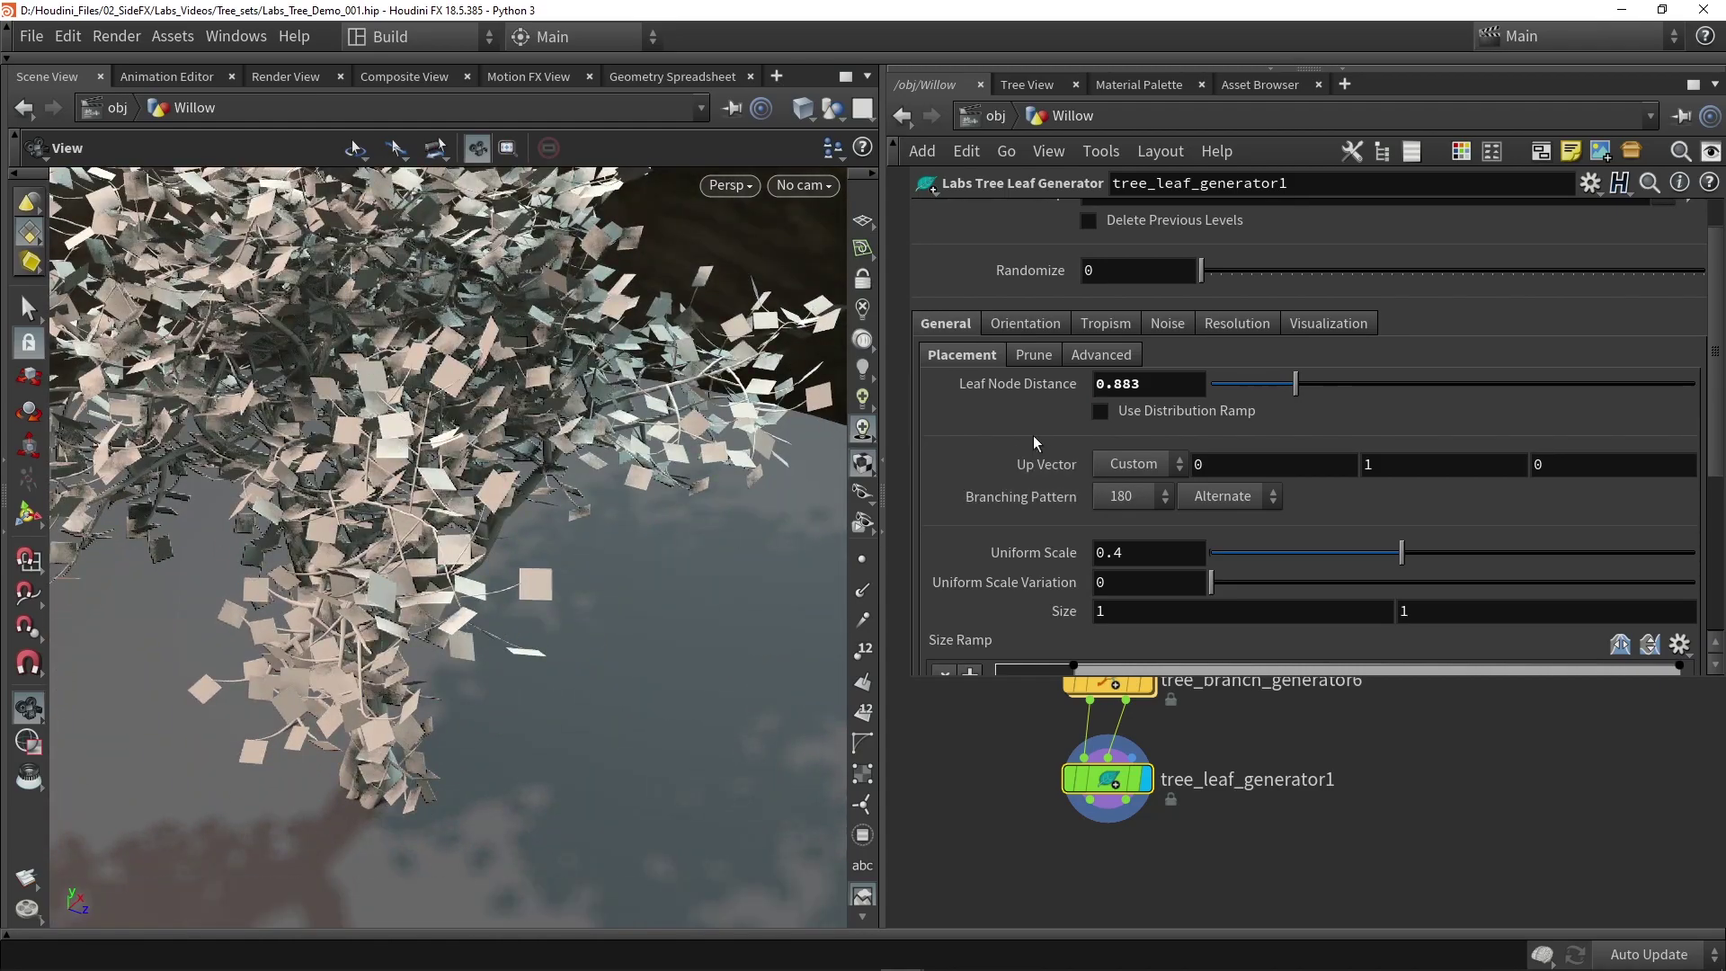
{"action": "scroll", "coordinate": [1063, 418], "scroll_direction": "down", "scroll_amount": 3}
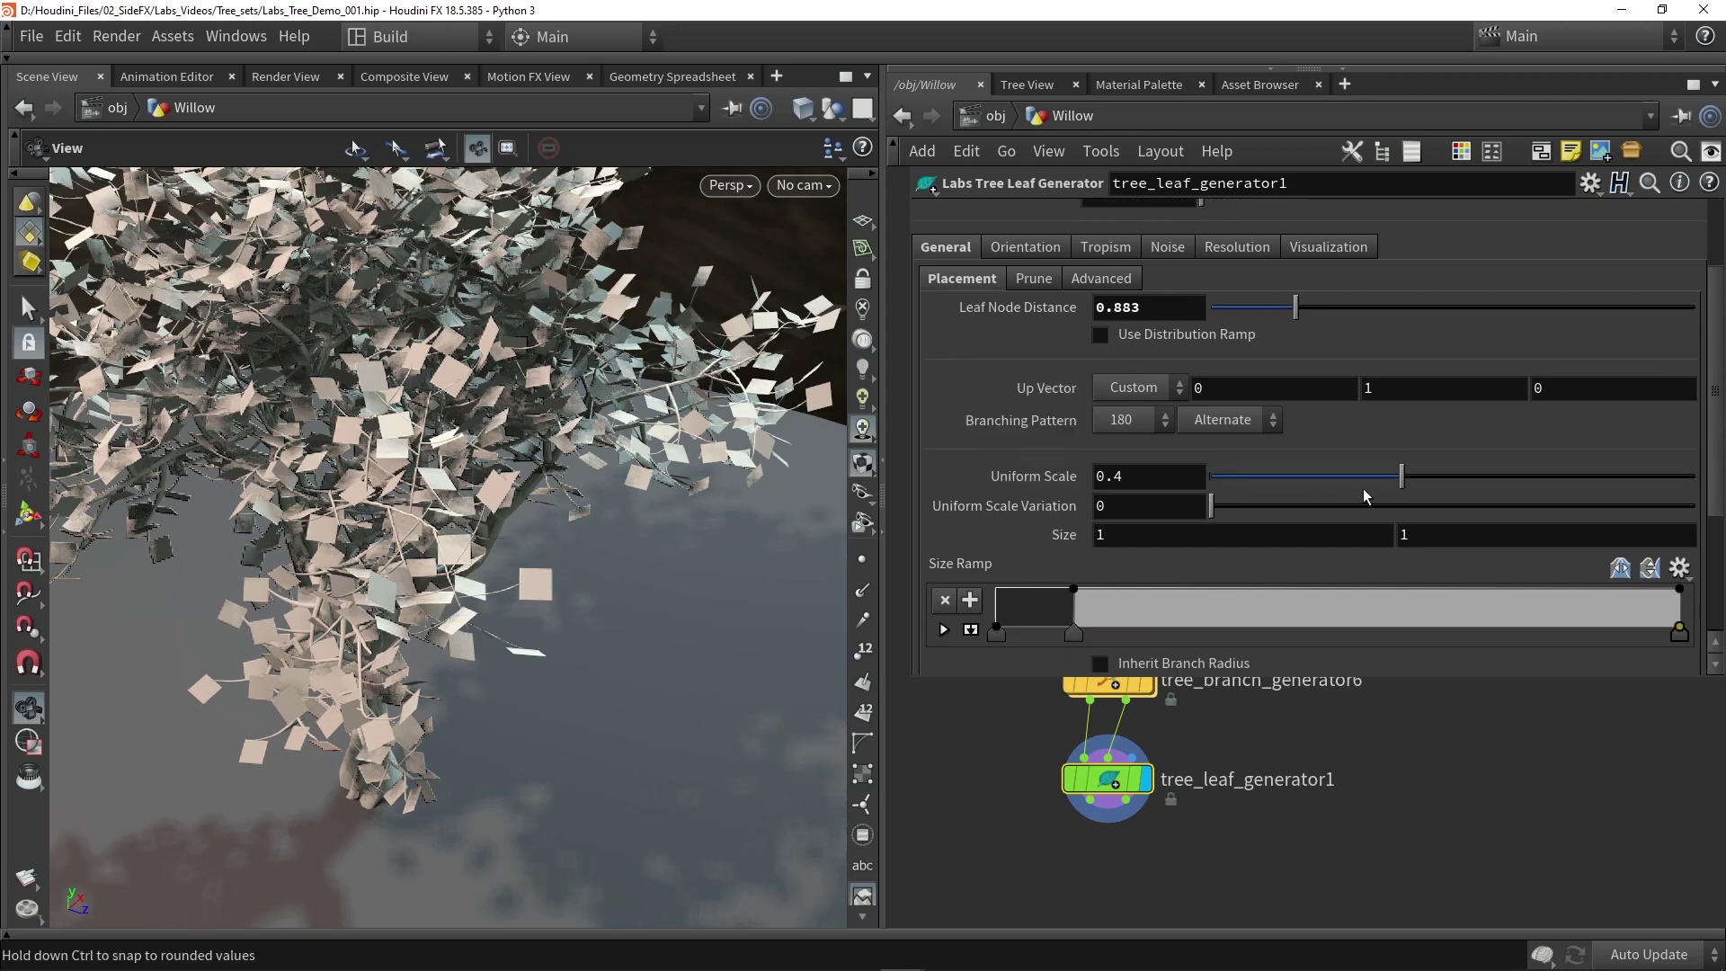
{"action": "left_click_drag", "start_coordinate": [1452, 471], "coordinate": [1504, 477]}
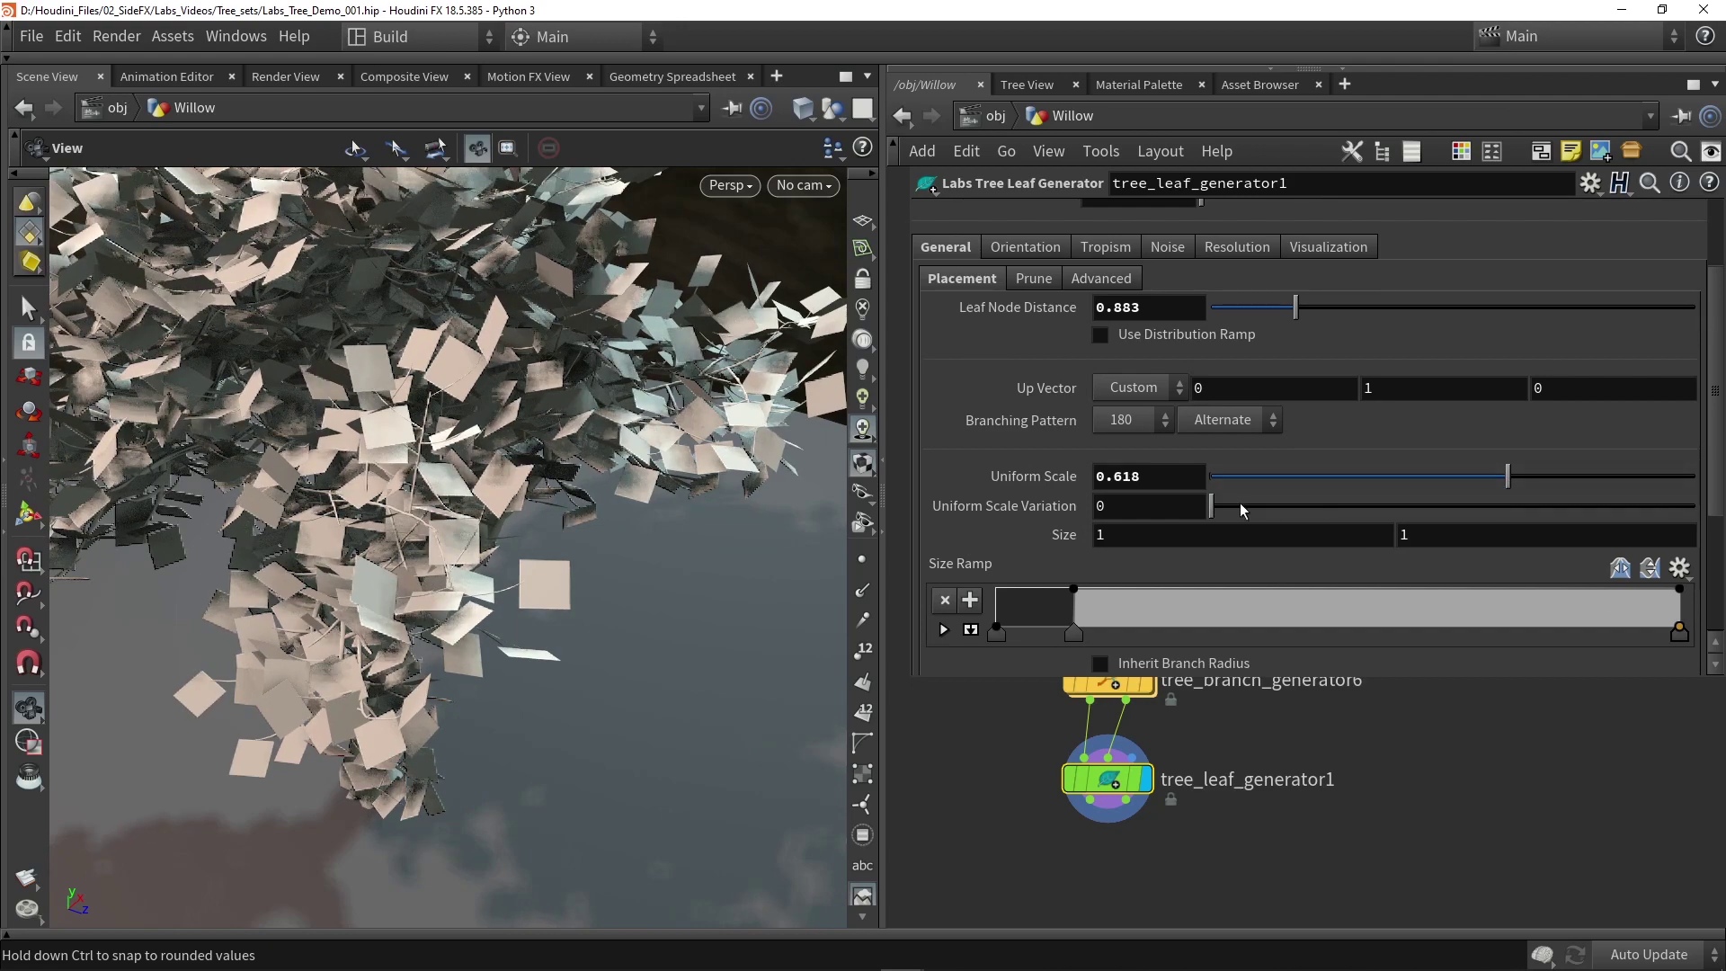
{"action": "left_click_drag", "start_coordinate": [1241, 505], "coordinate": [1413, 505]}
{"action": "right_click_drag", "start_coordinate": [651, 528], "coordinate": [693, 551]}
{"action": "middle_click_drag", "start_coordinate": [693, 551], "coordinate": [694, 566]}
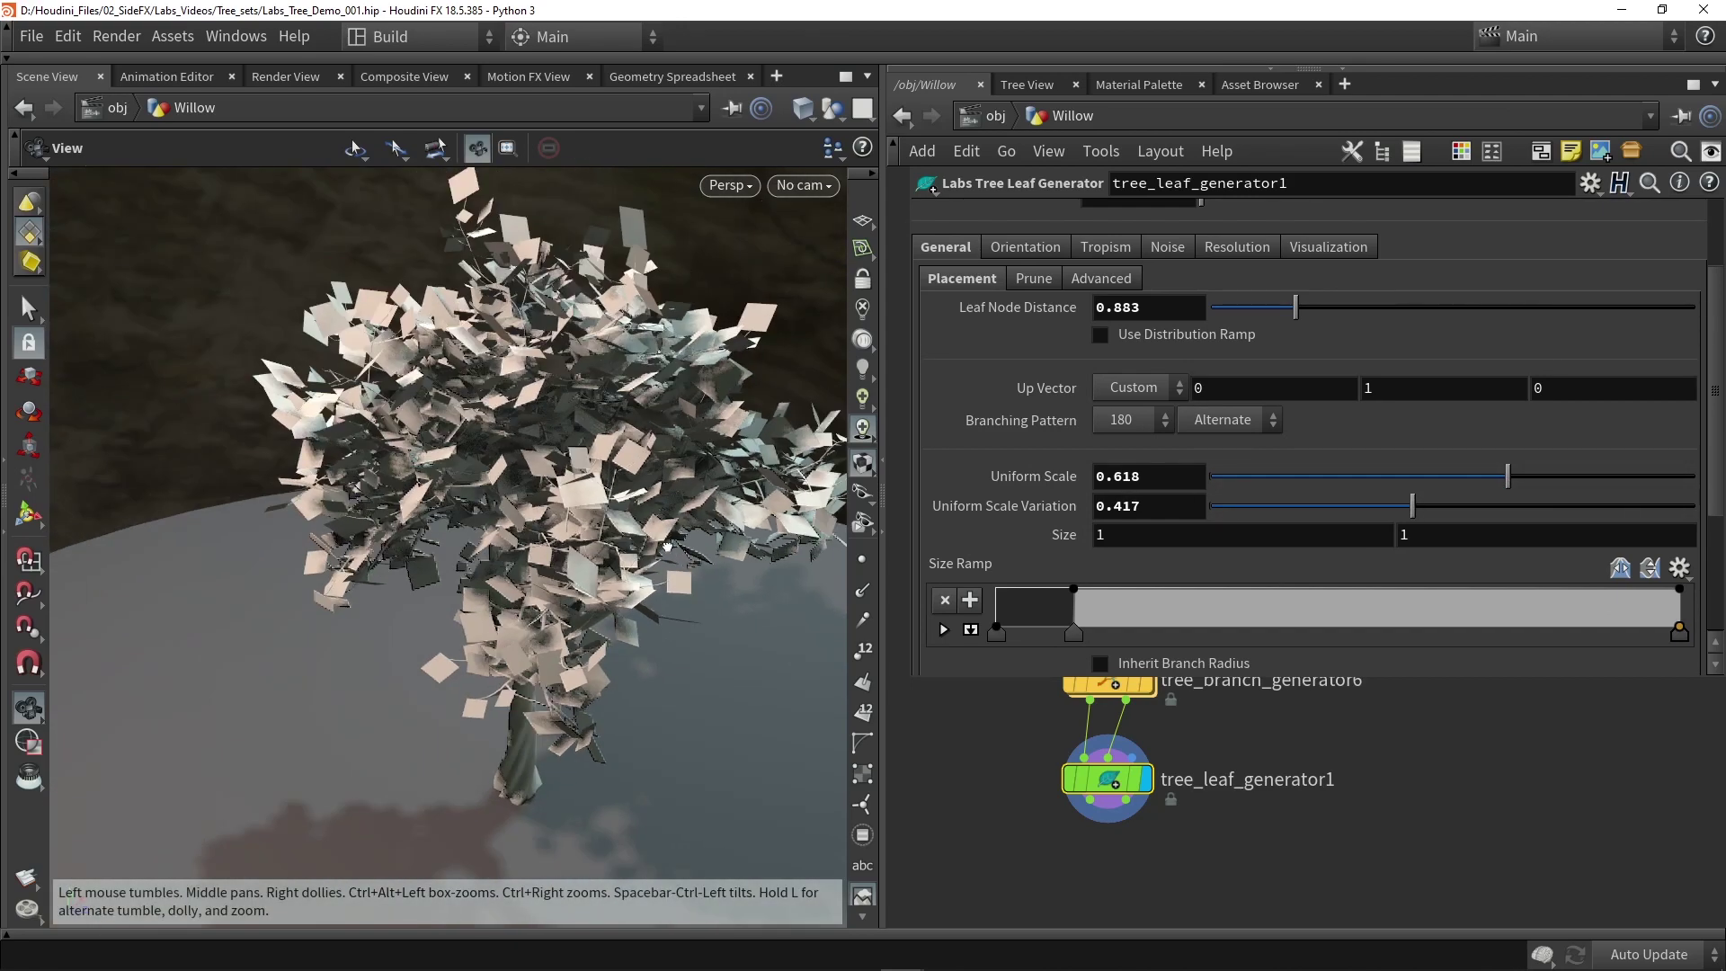
{"action": "left_click_drag", "start_coordinate": [667, 545], "coordinate": [666, 560]}
{"action": "right_click_drag", "start_coordinate": [632, 539], "coordinate": [668, 573]}
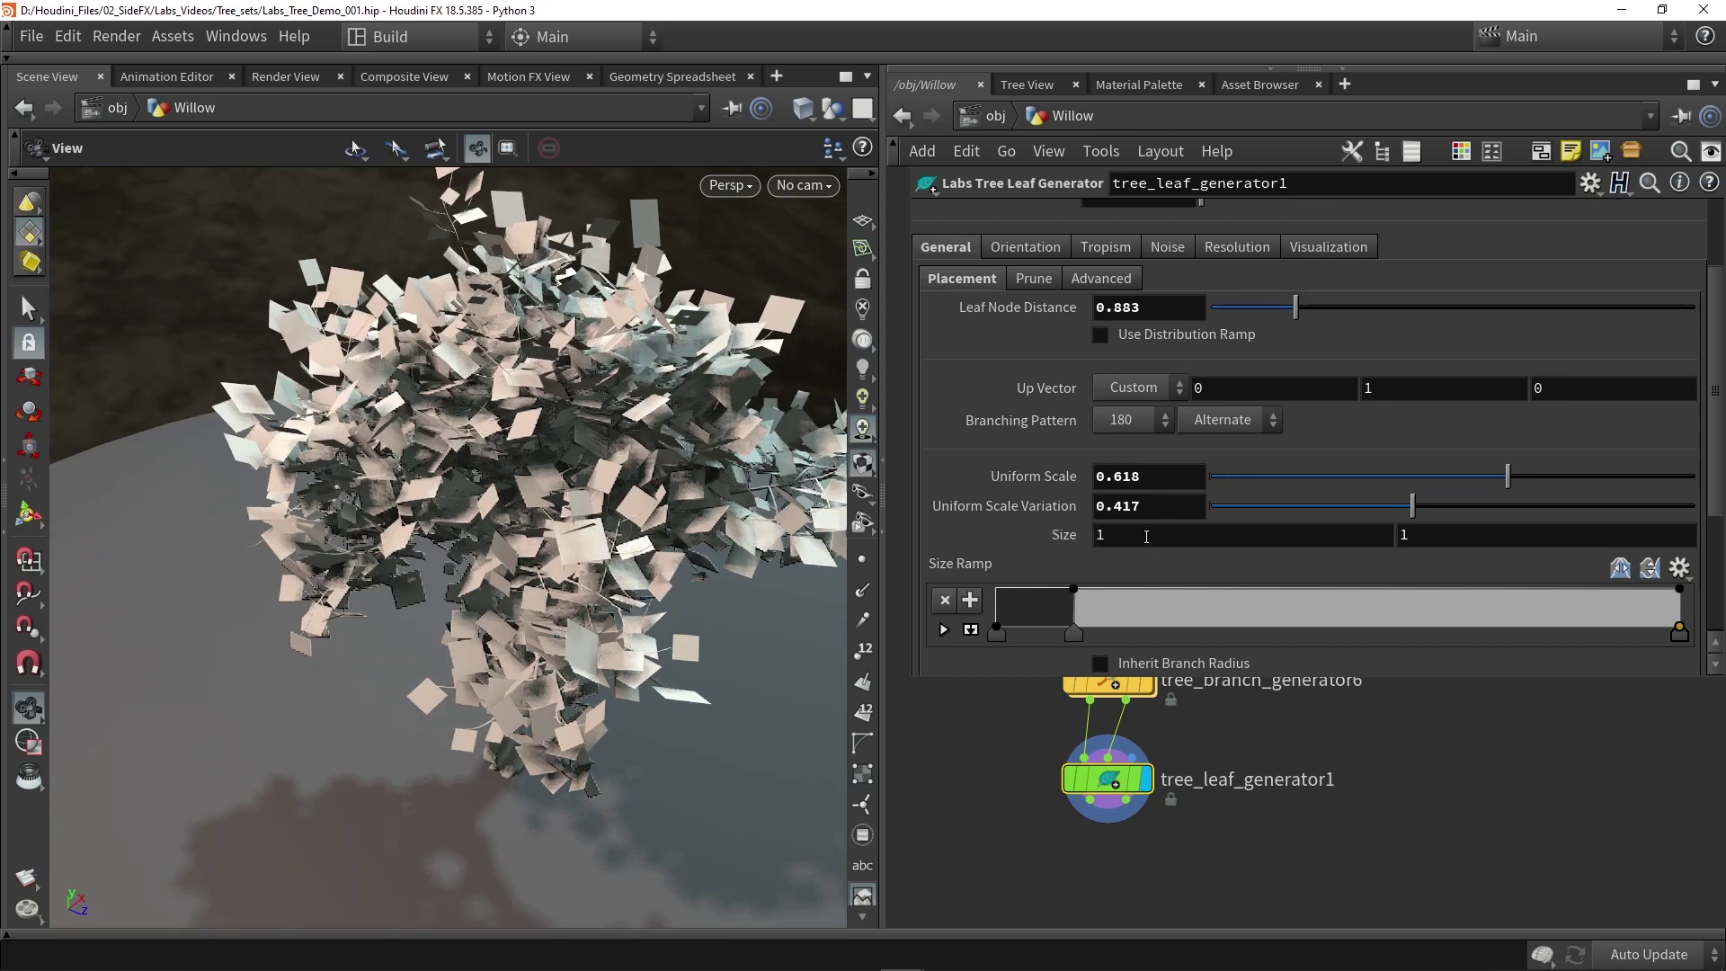
Set the first leaf Size value to 0.1.
{"action": "key", "text": "BackSpace"}
{"action": "type", "text": "0.1"}
{"action": "key", "text": "Return"}
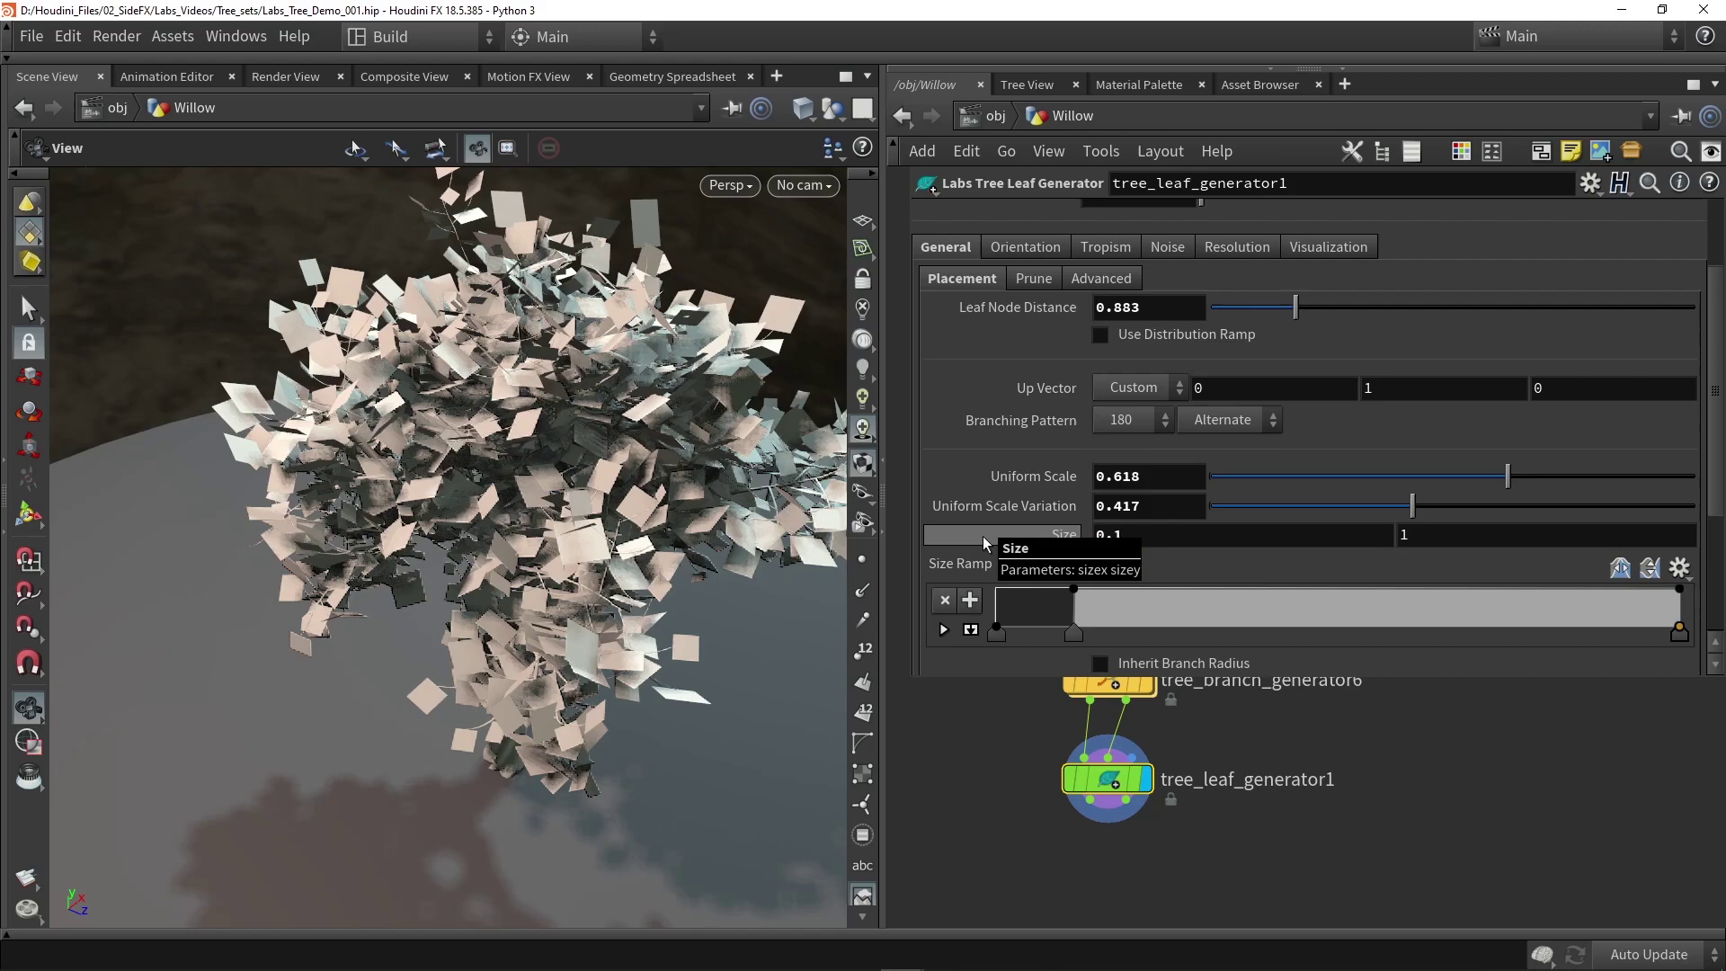
Set the leaf Size to 0.2 by 4 for long thin strips.
{"action": "left_click_drag", "start_coordinate": [378, 678], "coordinate": [386, 546]}
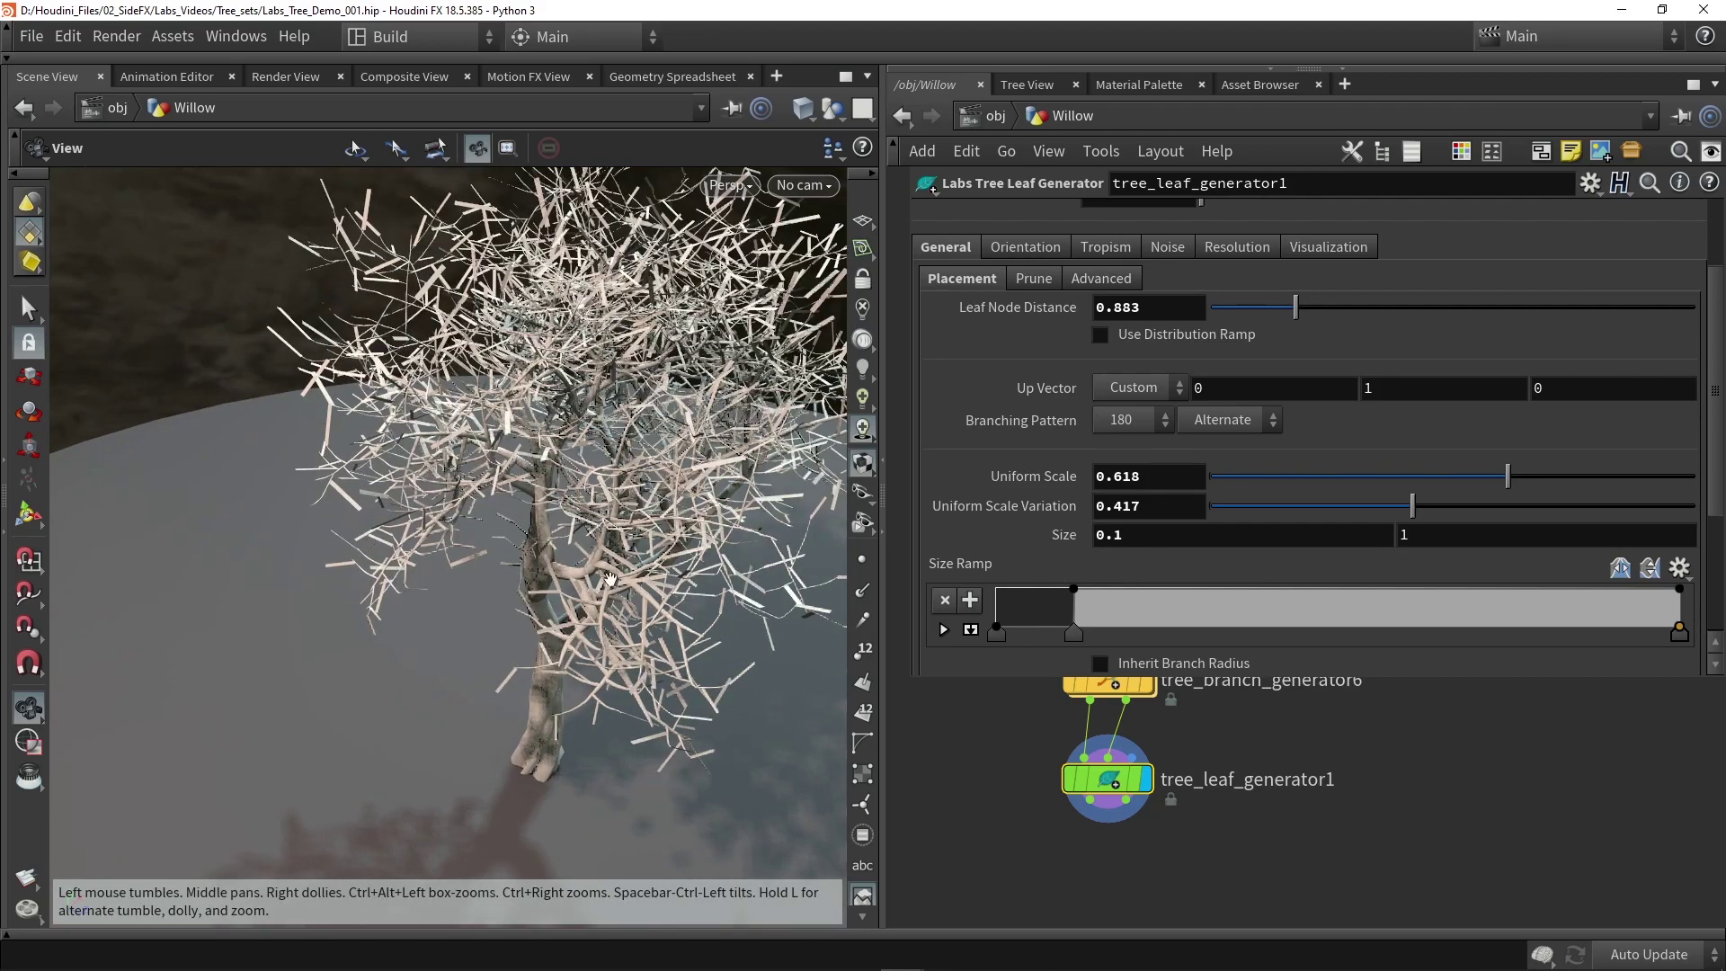
{"action": "right_click_drag", "start_coordinate": [609, 580], "coordinate": [674, 578]}
{"action": "scroll", "coordinate": [675, 577], "scroll_direction": "down", "scroll_amount": 3}
{"action": "left_click_drag", "start_coordinate": [532, 611], "coordinate": [297, 566]}
{"action": "scroll", "coordinate": [453, 580], "scroll_direction": "up", "scroll_amount": 3}
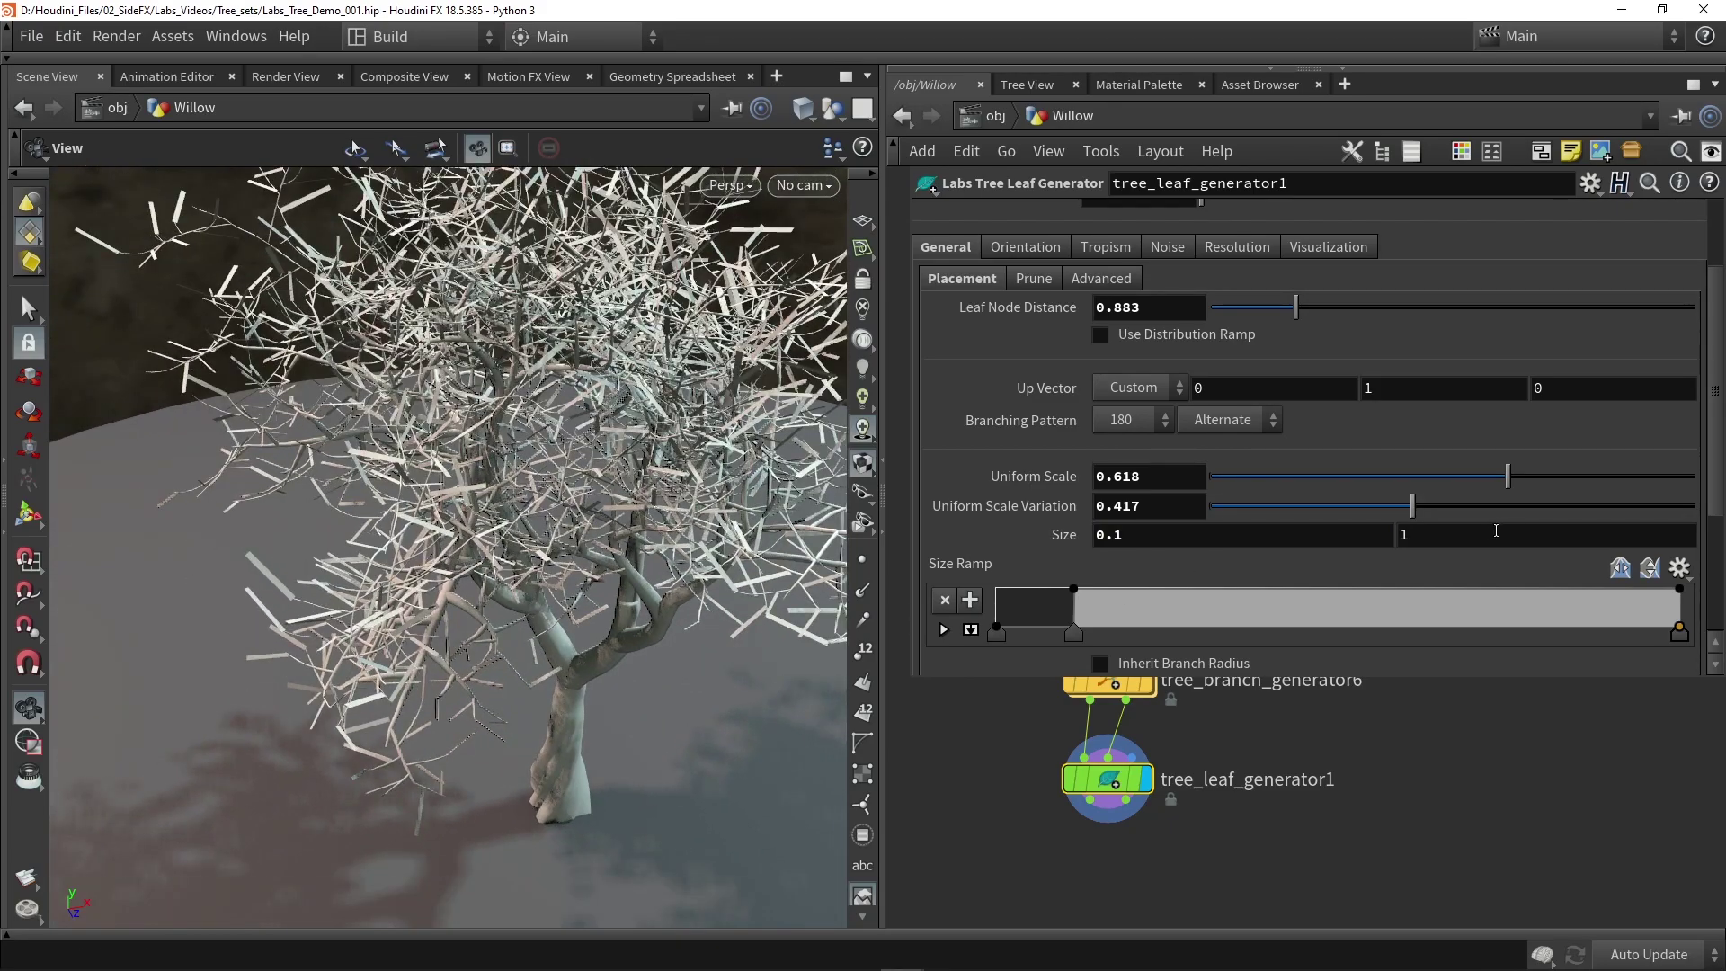
{"action": "left_click", "coordinate": [1149, 539]}
{"action": "key", "text": "Return"}
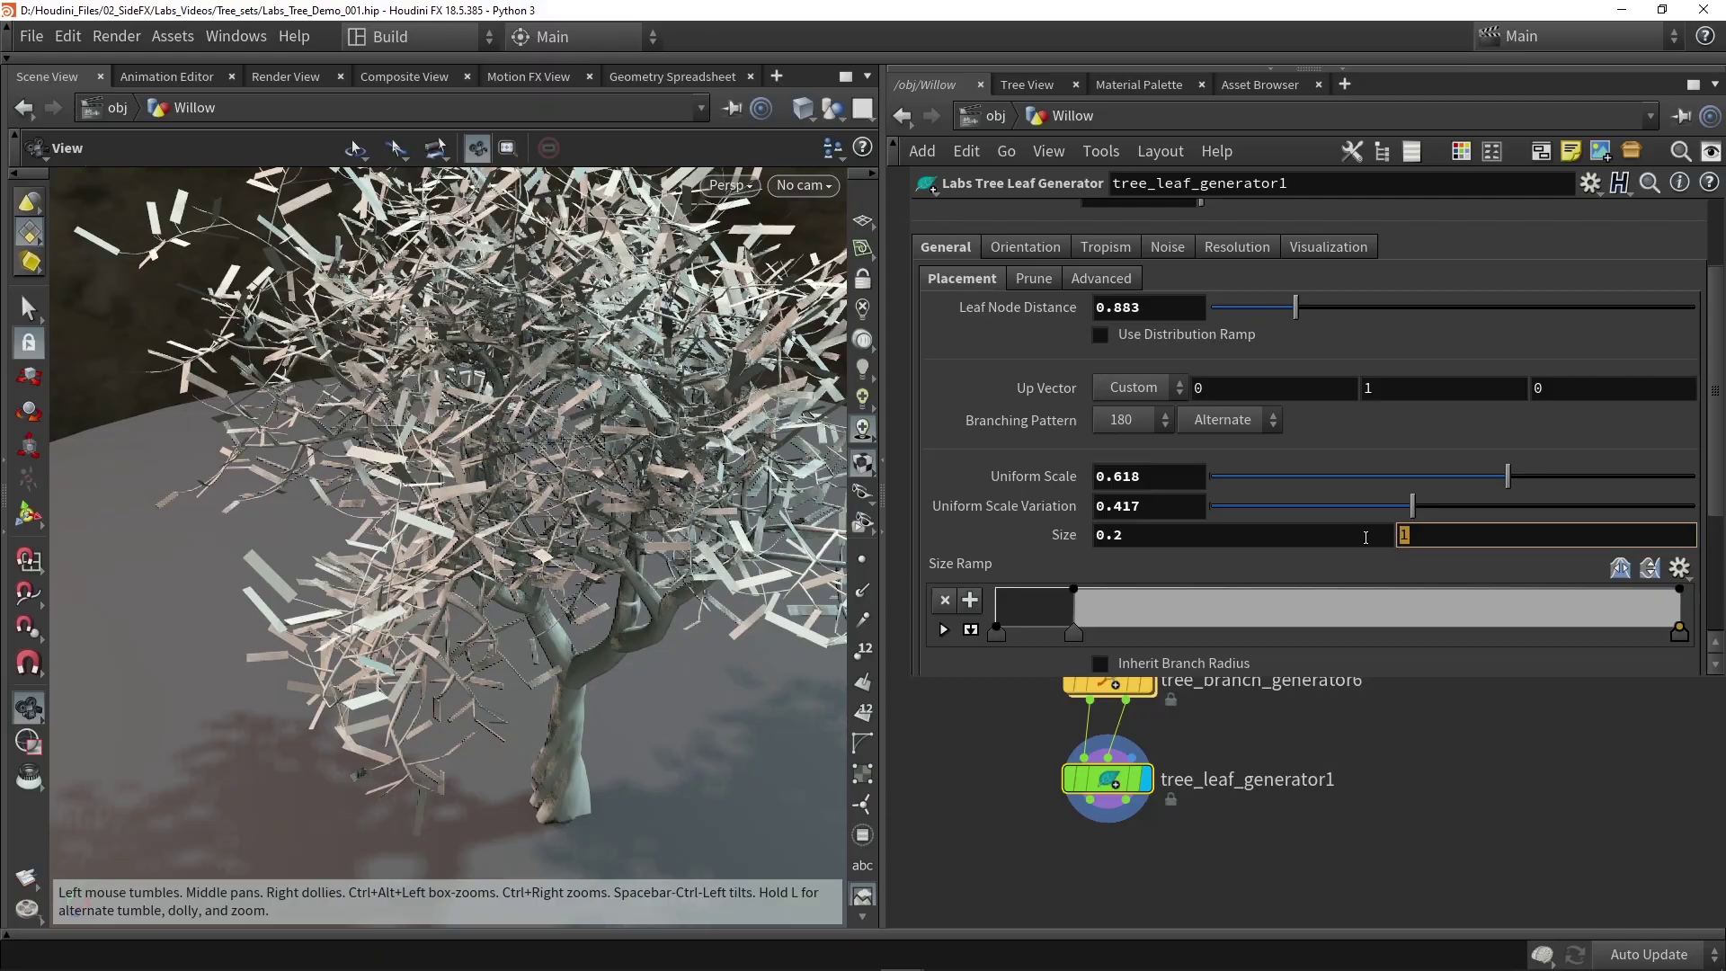
{"action": "type", "text": "4"}
{"action": "key", "text": "Return"}
Bring up the leaf generator's Tropism settings.
{"action": "left_click_drag", "start_coordinate": [505, 481], "coordinate": [543, 484]}
{"action": "scroll", "coordinate": [544, 485], "scroll_direction": "up", "scroll_amount": 2}
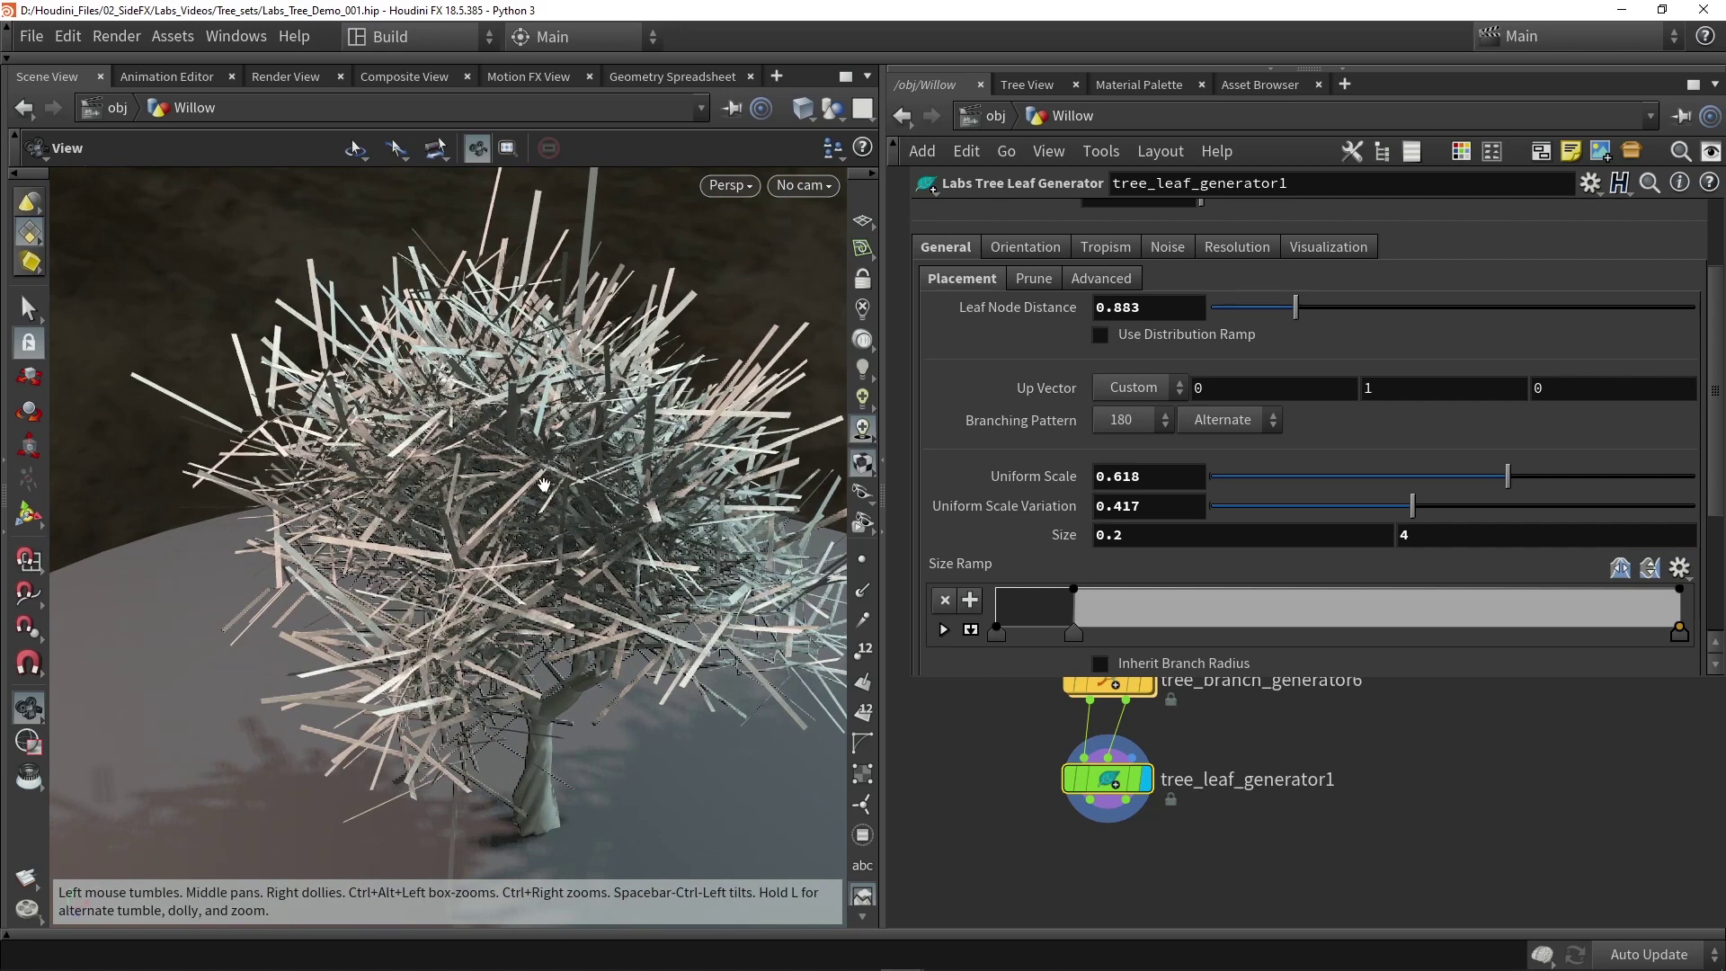
{"action": "left_click", "coordinate": [1106, 251]}
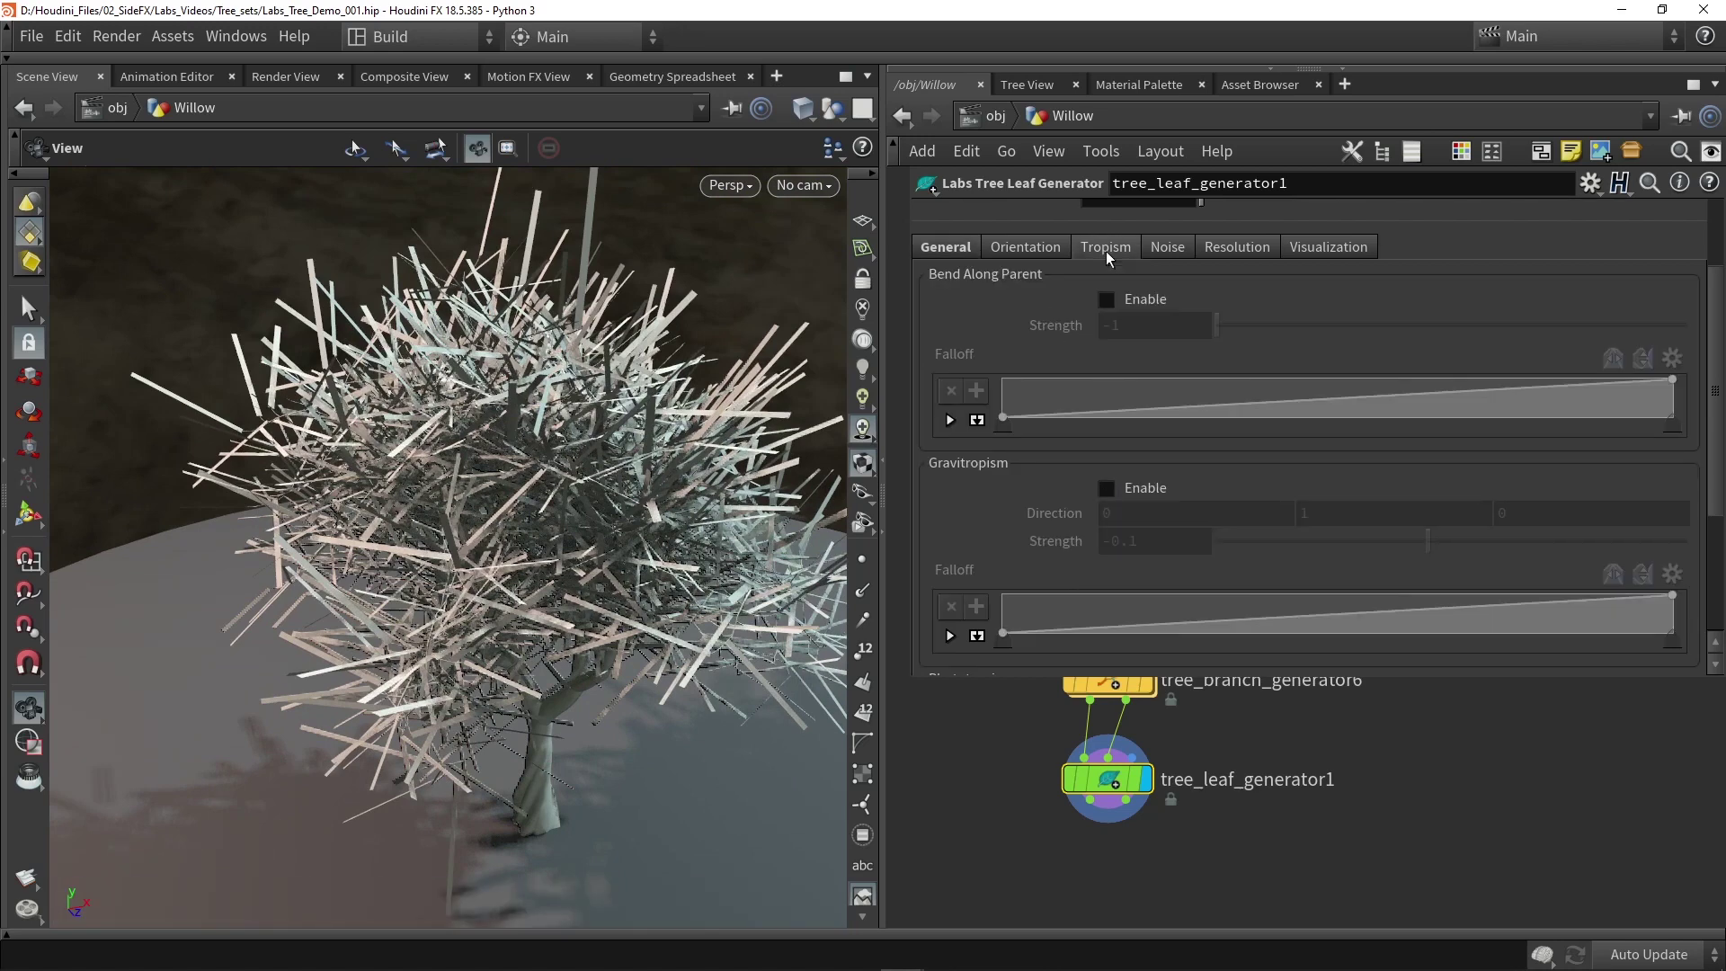
Enable gravitropism on the leaf generator and show wireframe over the shaded leaf strips.
{"action": "left_click", "coordinate": [1130, 487]}
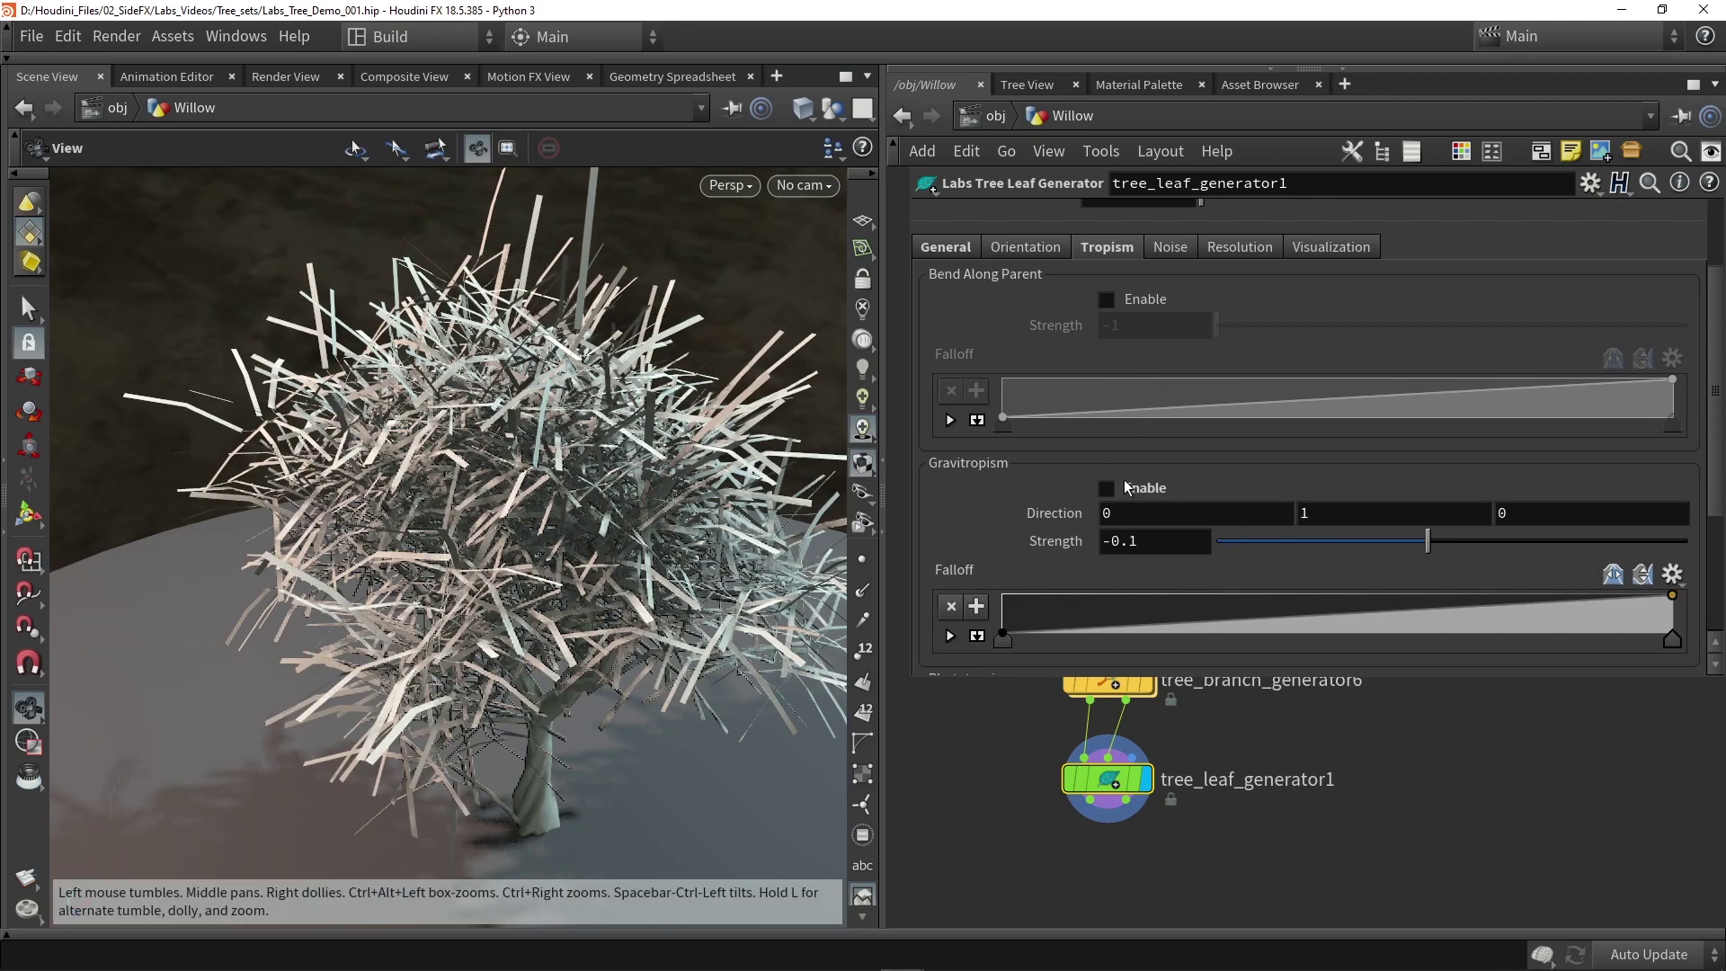
{"action": "left_click", "coordinate": [1125, 487]}
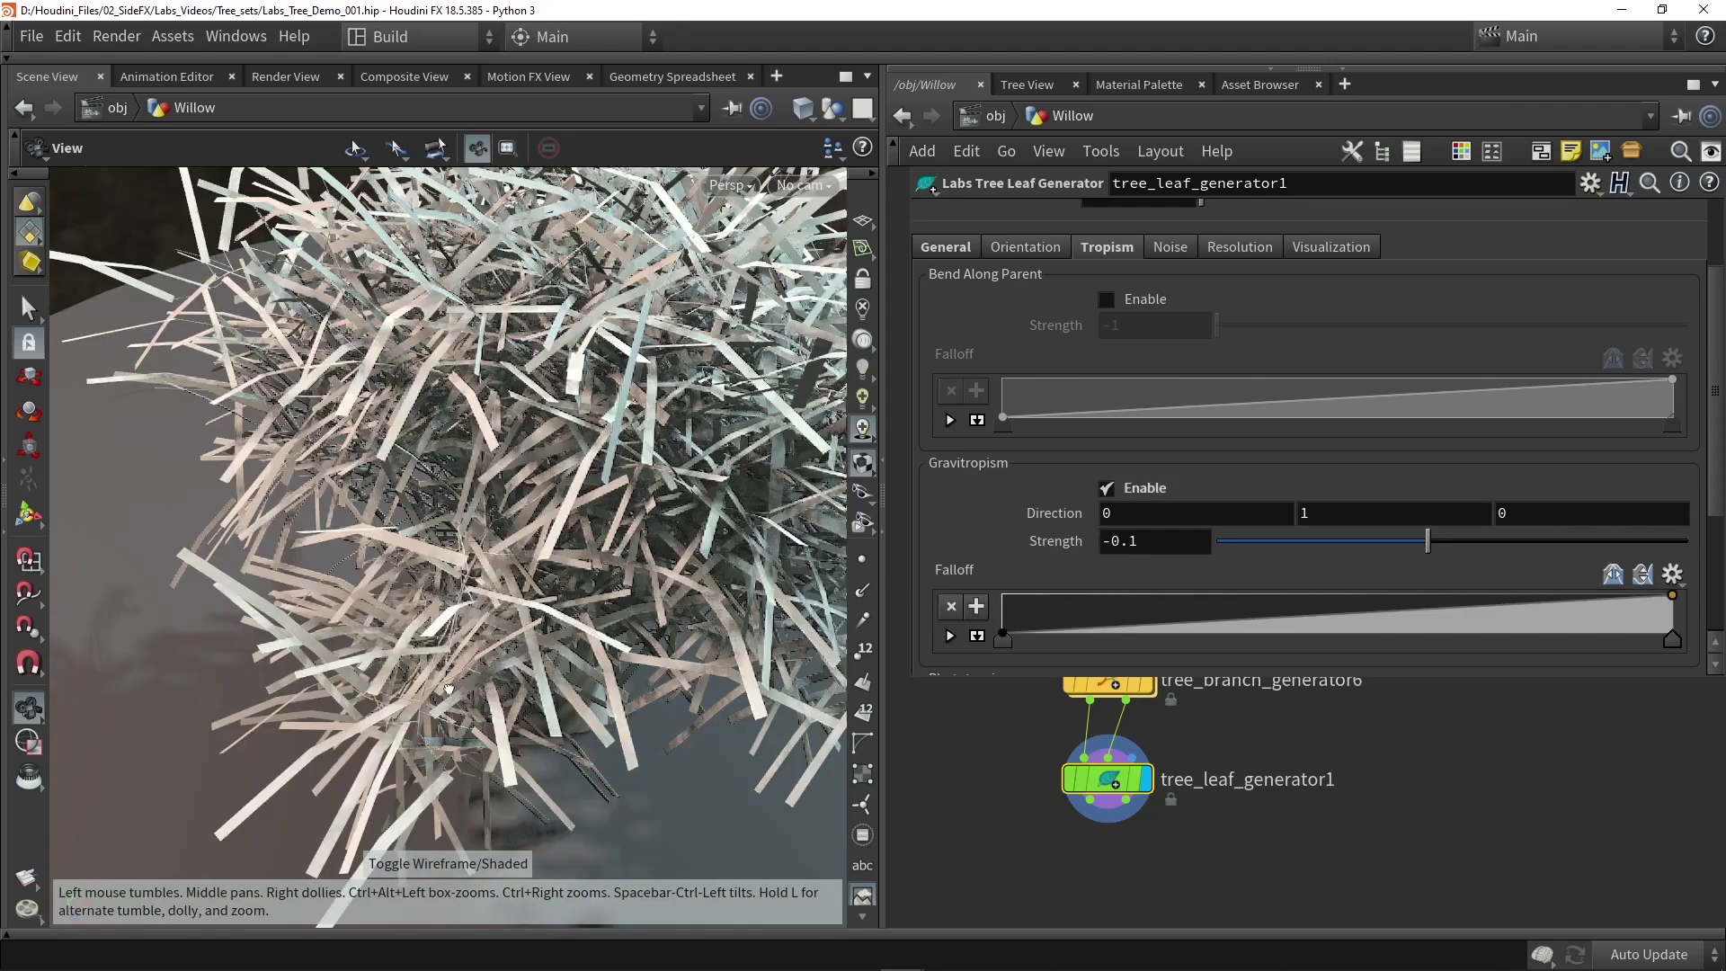
{"action": "right_click_drag", "start_coordinate": [432, 660], "coordinate": [346, 709]}
{"action": "key", "text": "shift+w"}
{"action": "left_click_drag", "start_coordinate": [320, 704], "coordinate": [445, 647]}
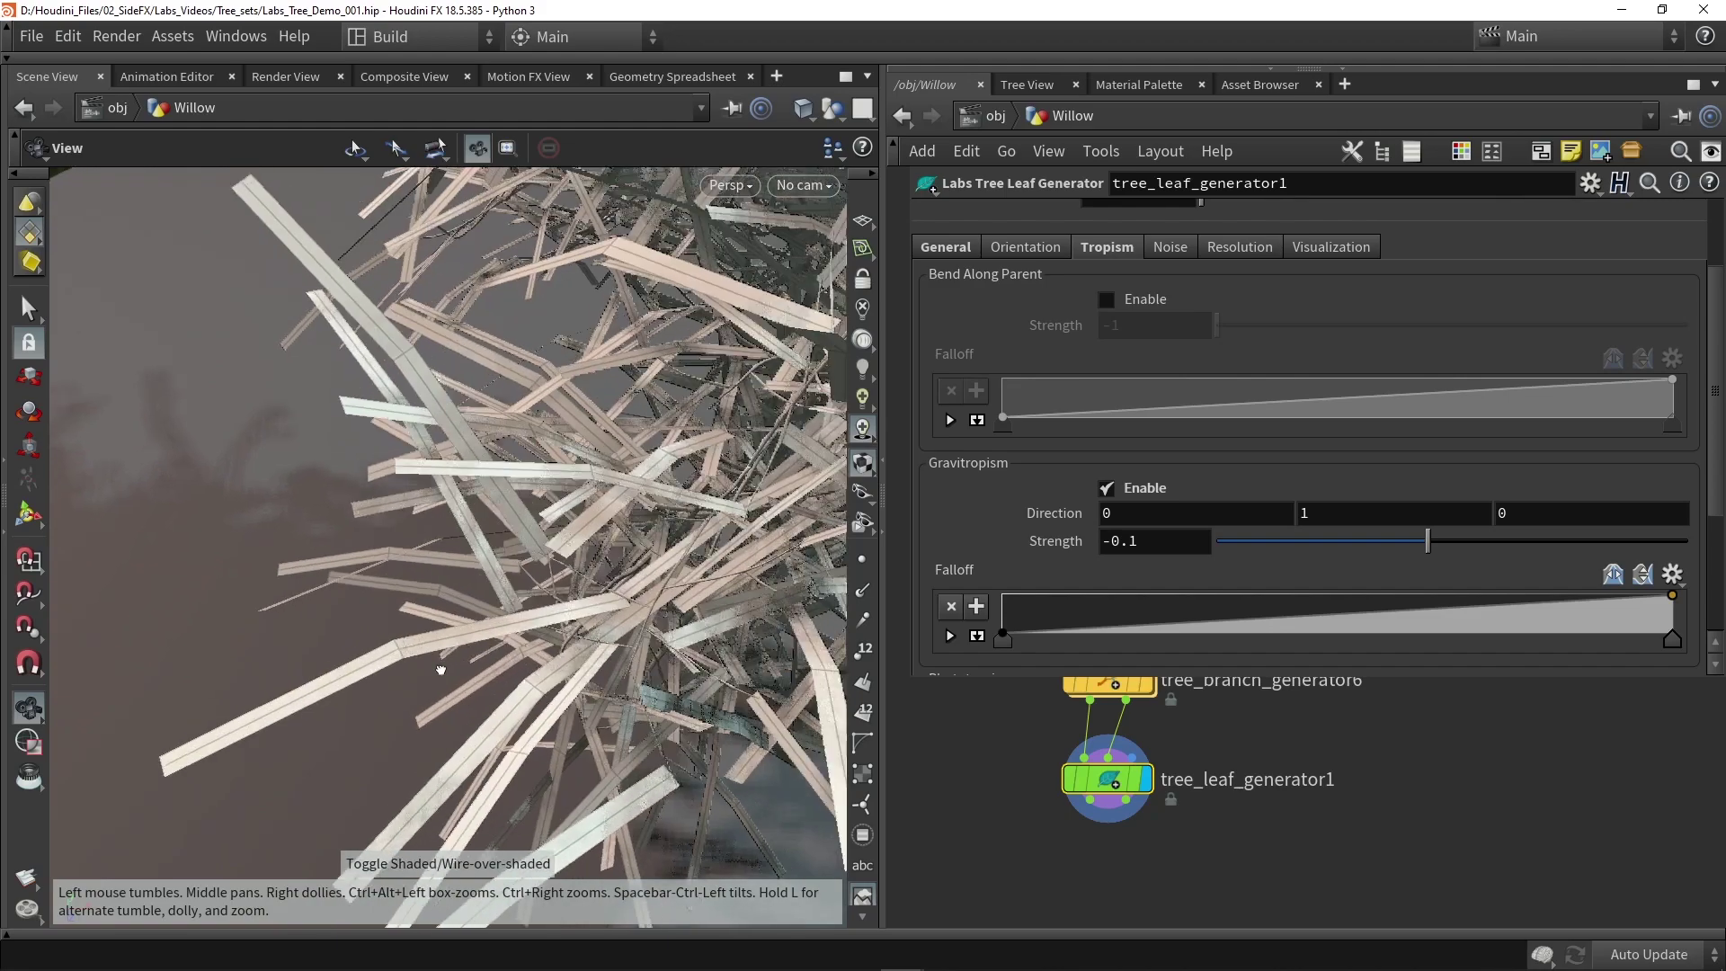
{"action": "right_click_drag", "start_coordinate": [443, 668], "coordinate": [409, 629]}
{"action": "middle_click_drag", "start_coordinate": [409, 629], "coordinate": [482, 639]}
{"action": "right_click_drag", "start_coordinate": [482, 639], "coordinate": [539, 589]}
{"action": "left_click_drag", "start_coordinate": [539, 589], "coordinate": [658, 576]}
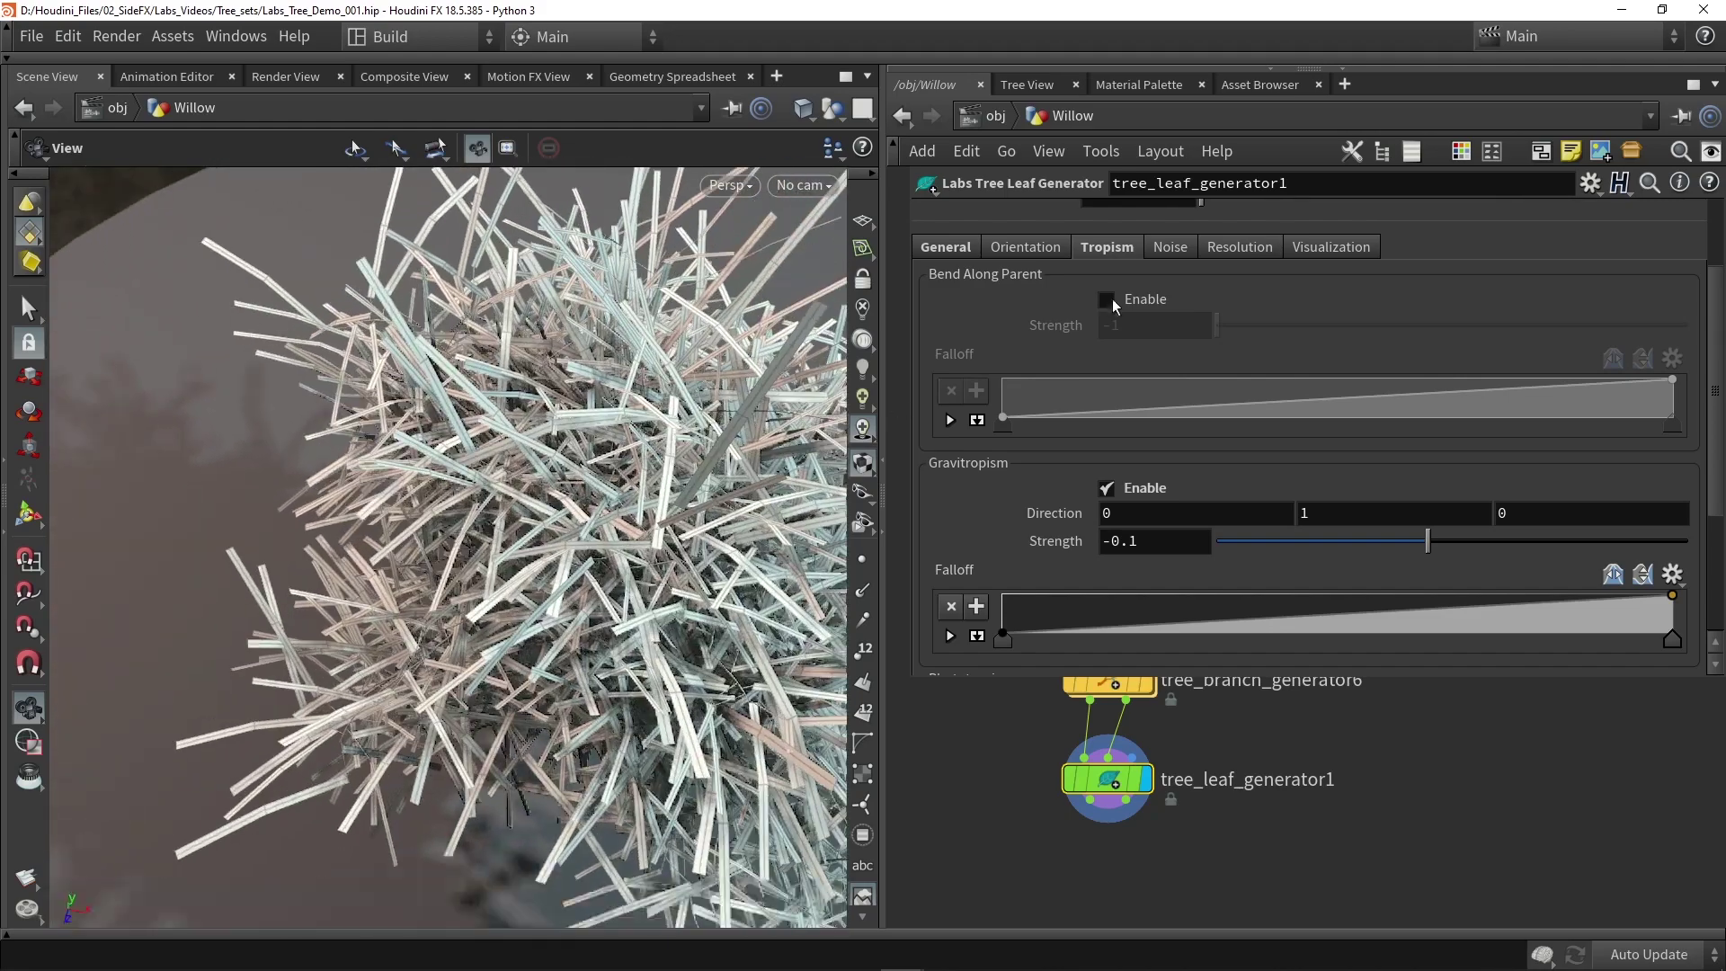
Subdivide each leaf strip into 8 resolution rows.
{"action": "left_click", "coordinate": [1229, 254]}
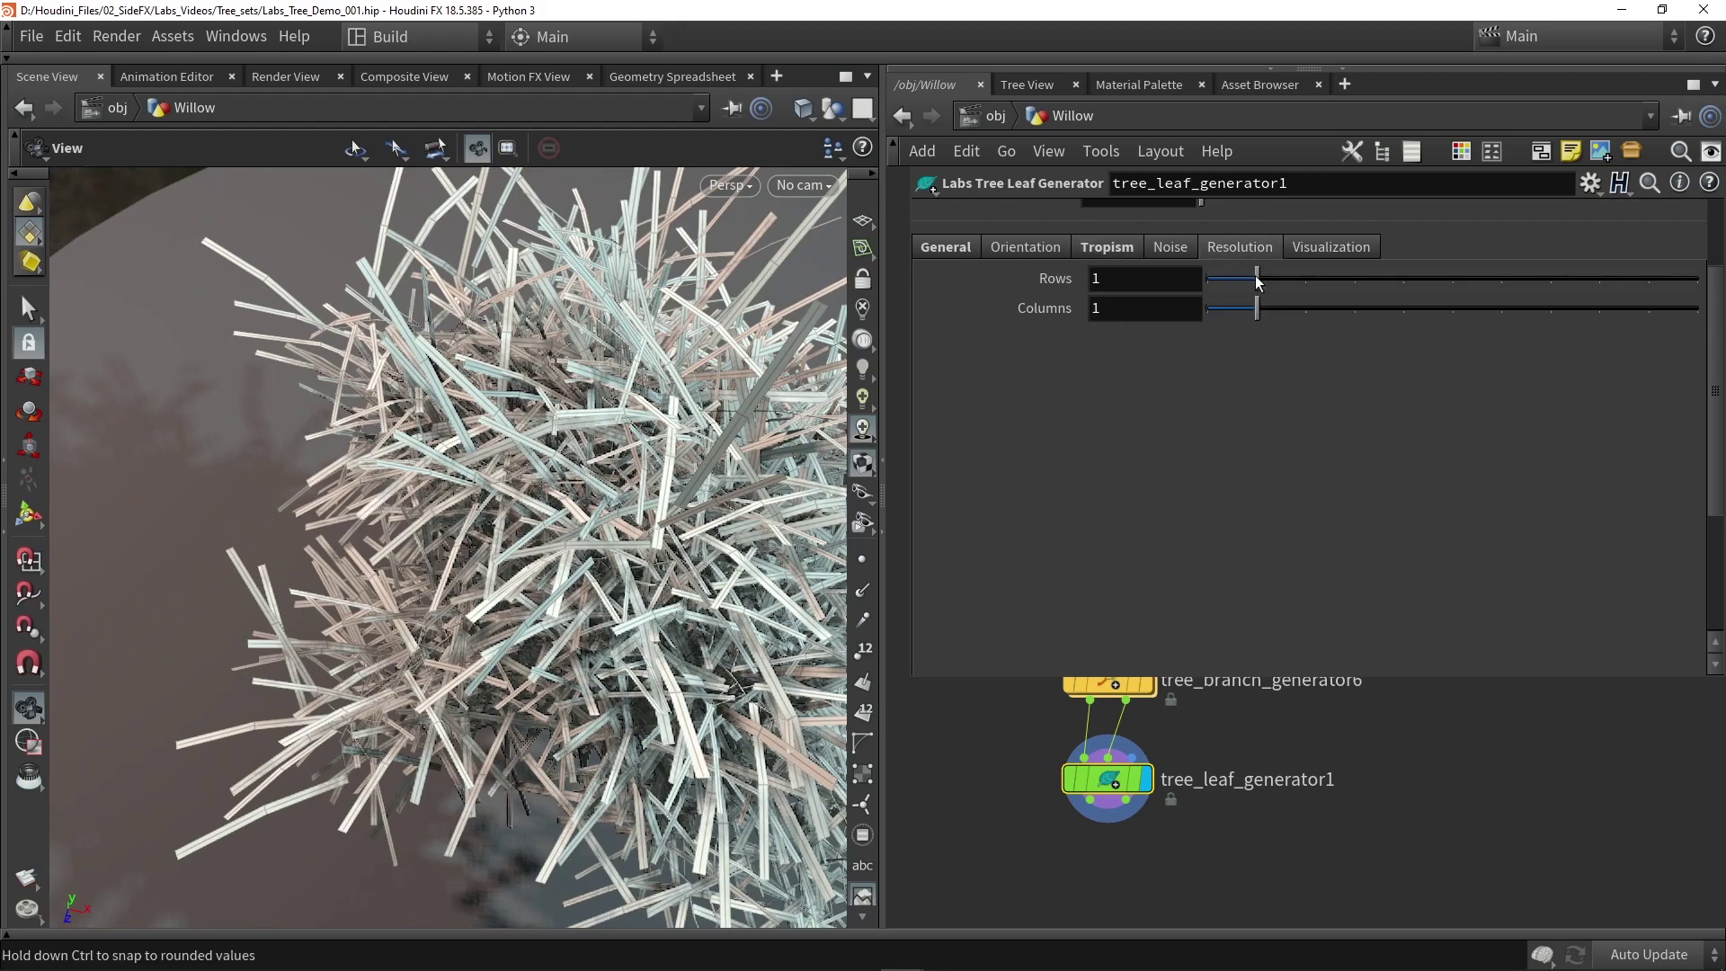
{"action": "left_click", "coordinate": [1607, 277]}
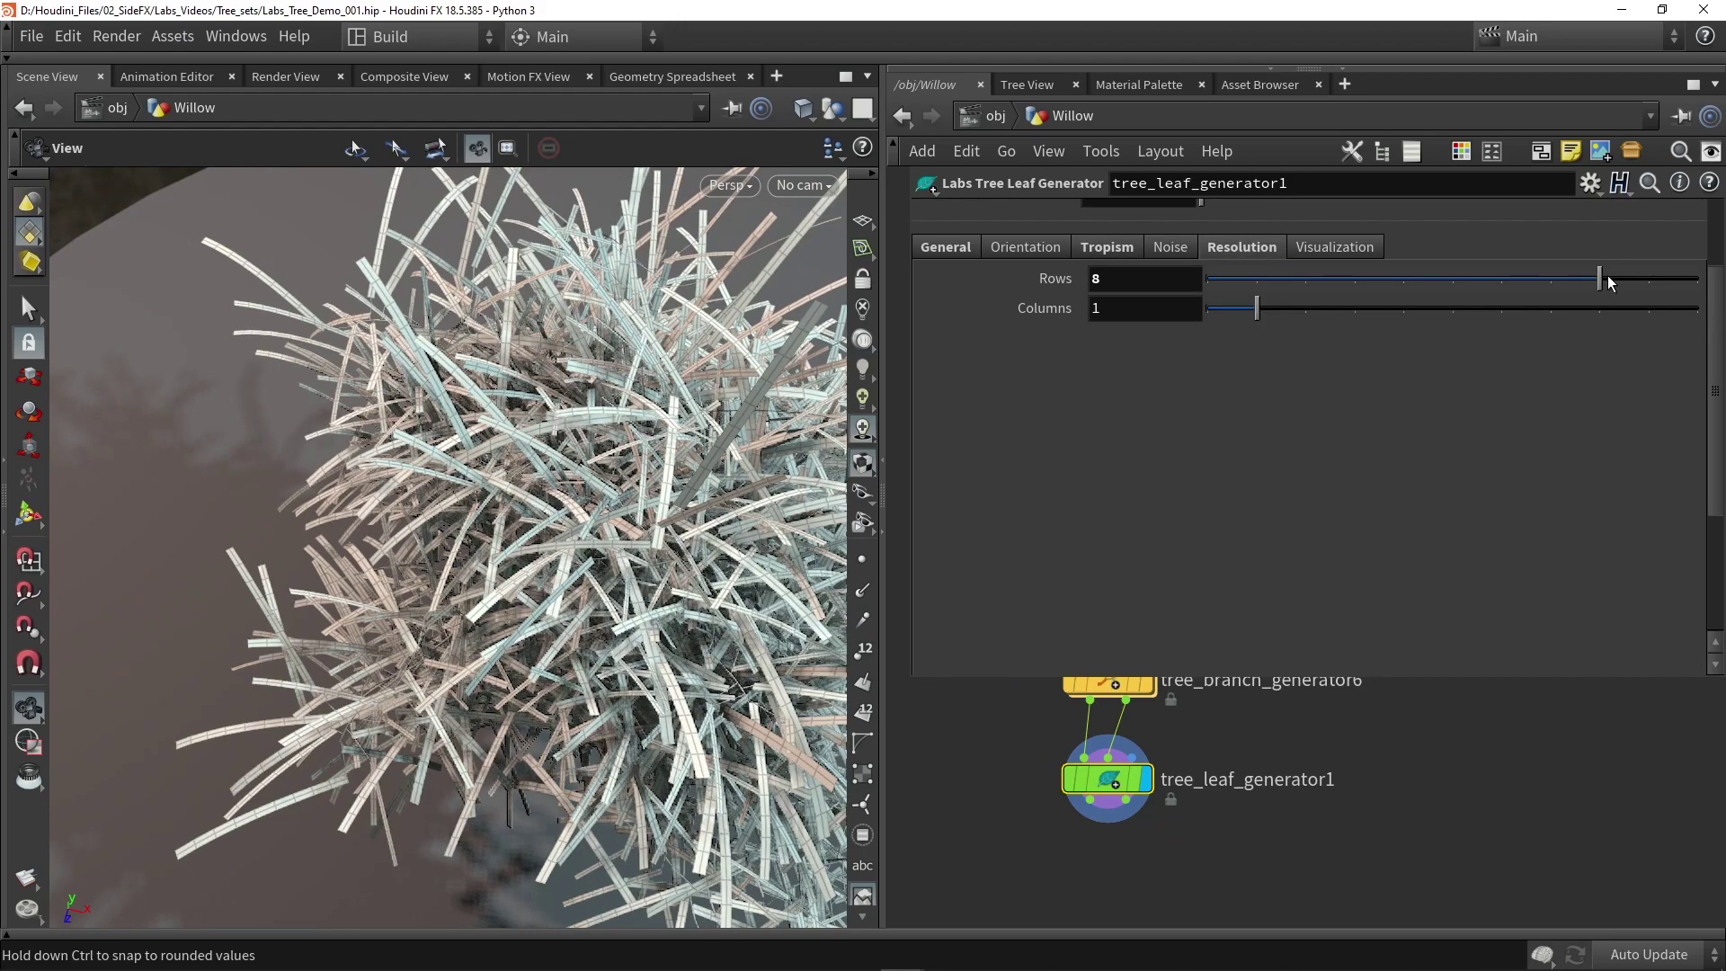
{"action": "right_click_drag", "start_coordinate": [575, 503], "coordinate": [539, 549]}
{"action": "left_click_drag", "start_coordinate": [540, 548], "coordinate": [593, 467]}
{"action": "right_click_drag", "start_coordinate": [593, 467], "coordinate": [621, 526]}
{"action": "middle_click_drag", "start_coordinate": [621, 526], "coordinate": [564, 457]}
Recheck gravitropism and drag its strength to -1 so the leaves start drooping.
{"action": "left_click", "coordinate": [1106, 246]}
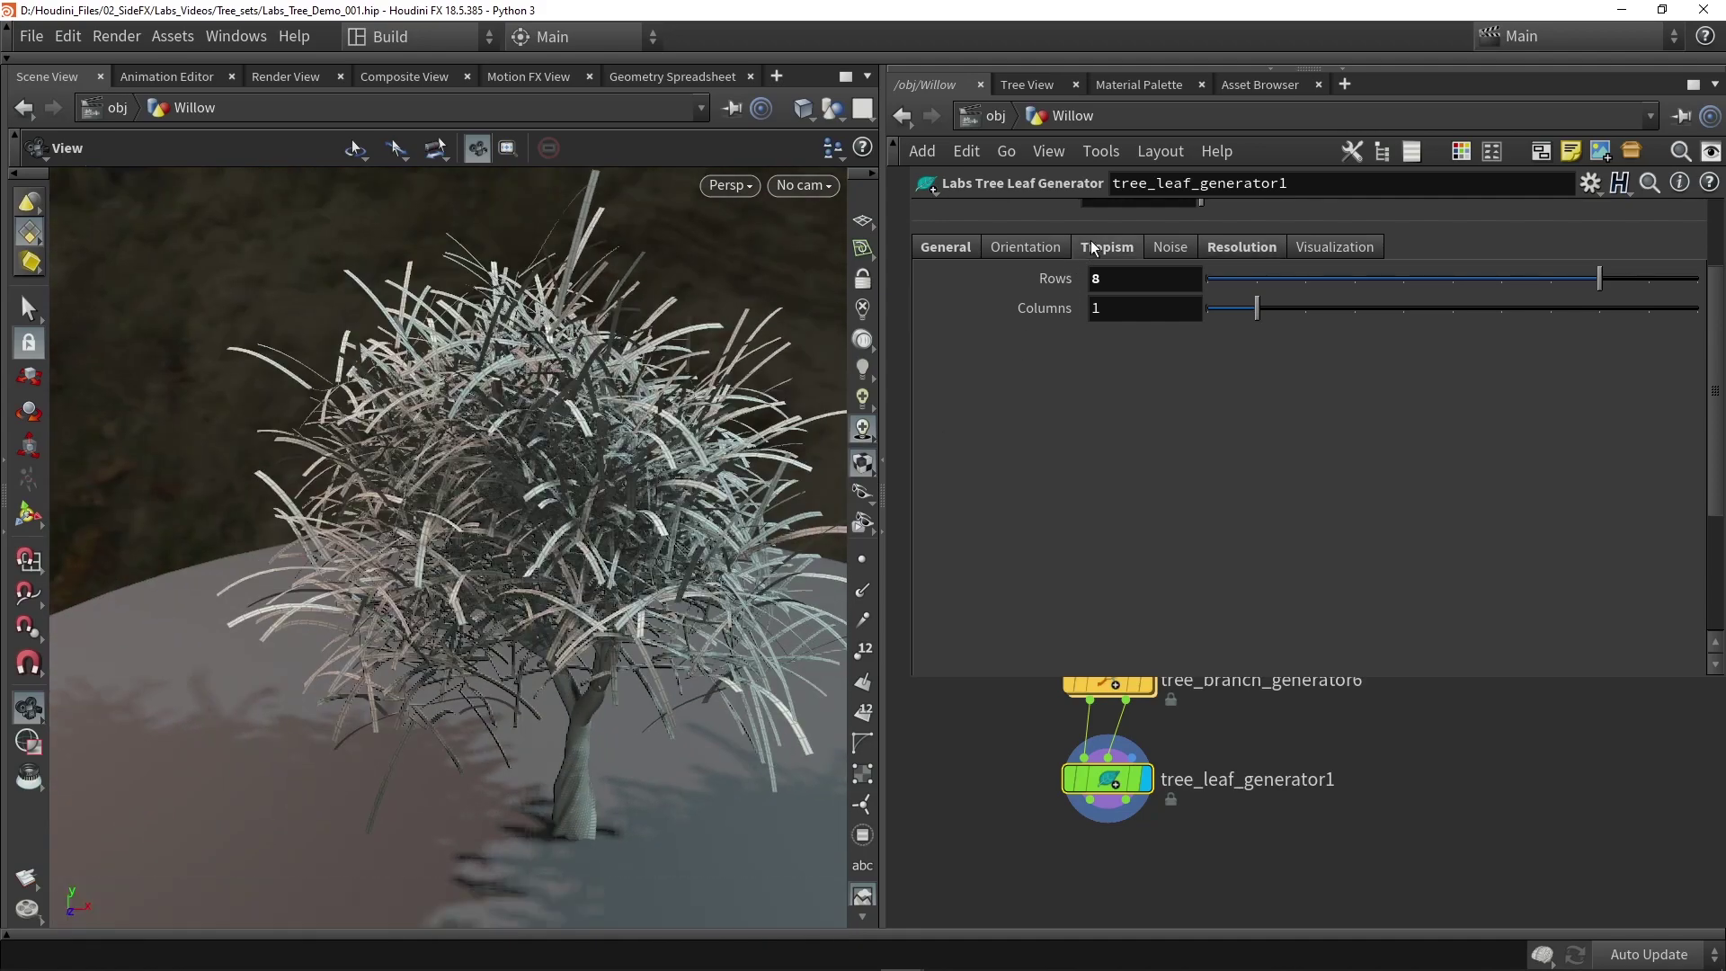
{"action": "scroll", "coordinate": [585, 392], "scroll_direction": "up", "scroll_amount": 3}
{"action": "left_click", "coordinate": [1137, 482]}
{"action": "left_click", "coordinate": [1136, 483]}
{"action": "left_click_drag", "start_coordinate": [748, 513], "coordinate": [588, 435]}
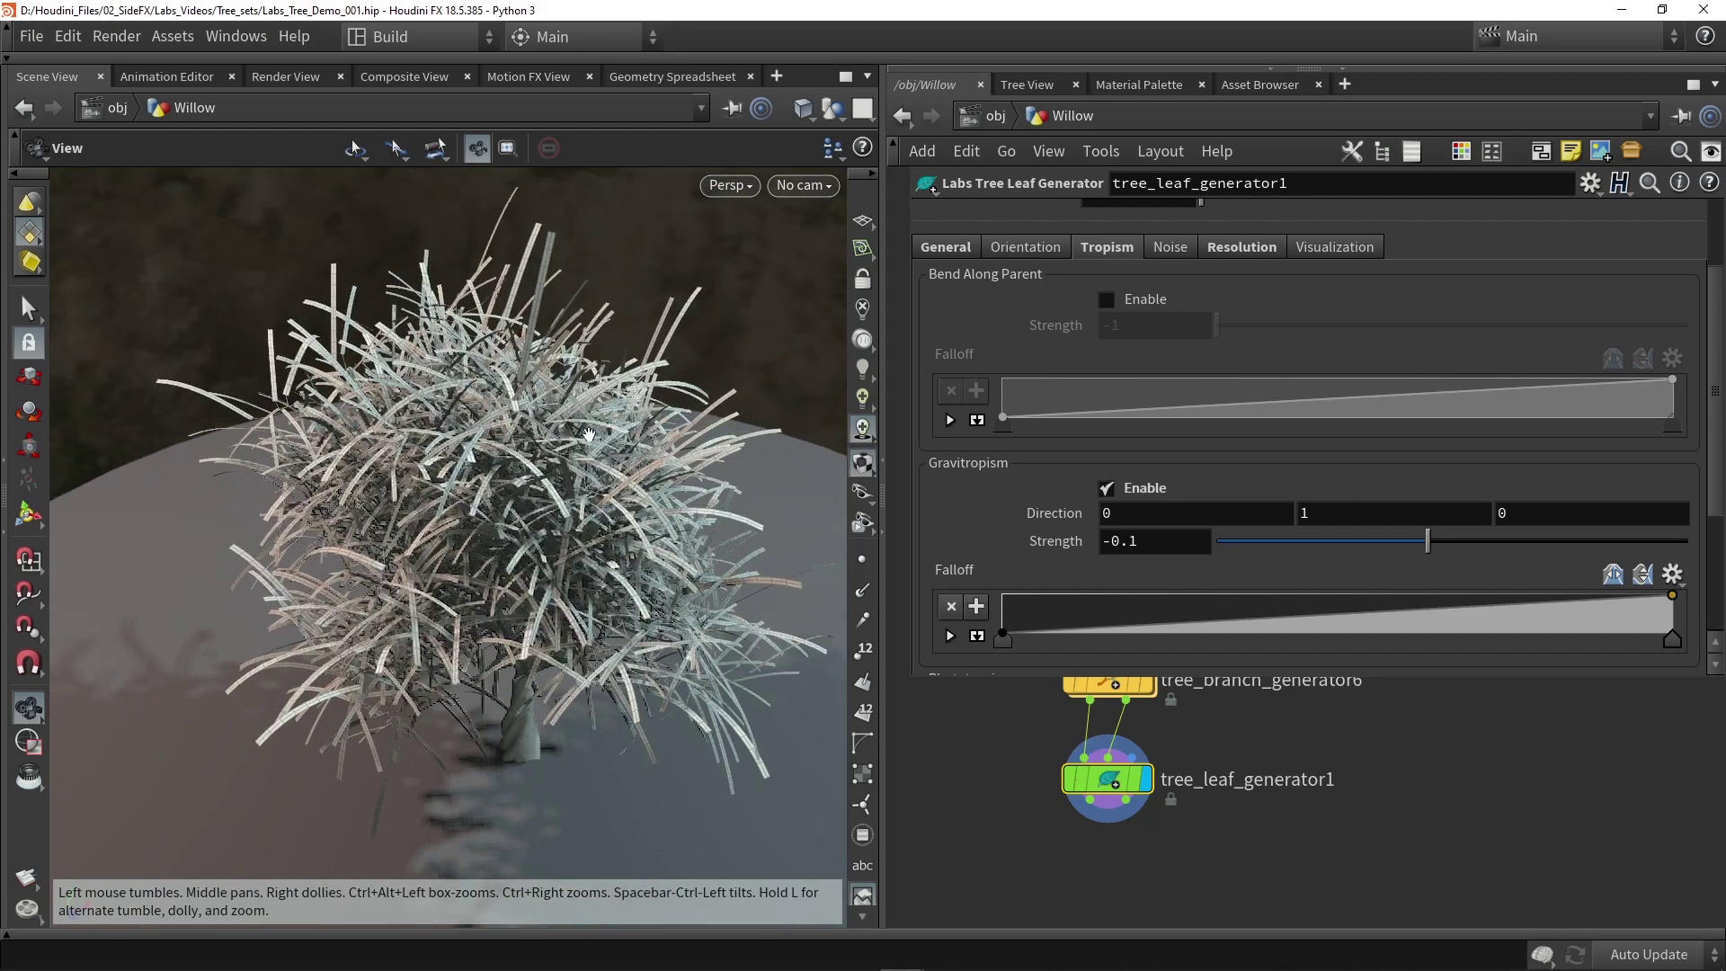
{"action": "left_click_drag", "start_coordinate": [1427, 540], "coordinate": [1215, 541]}
{"action": "mouse_move", "coordinate": [484, 567]}
{"action": "left_mouse_down"}
{"action": "mouse_move", "coordinate": [428, 607]}
{"action": "mouse_move", "coordinate": [512, 634]}
{"action": "left_mouse_up"}
Set gravitropism strength to -5 and return the viewport to smooth shading.
{"action": "left_click", "coordinate": [1147, 540]}
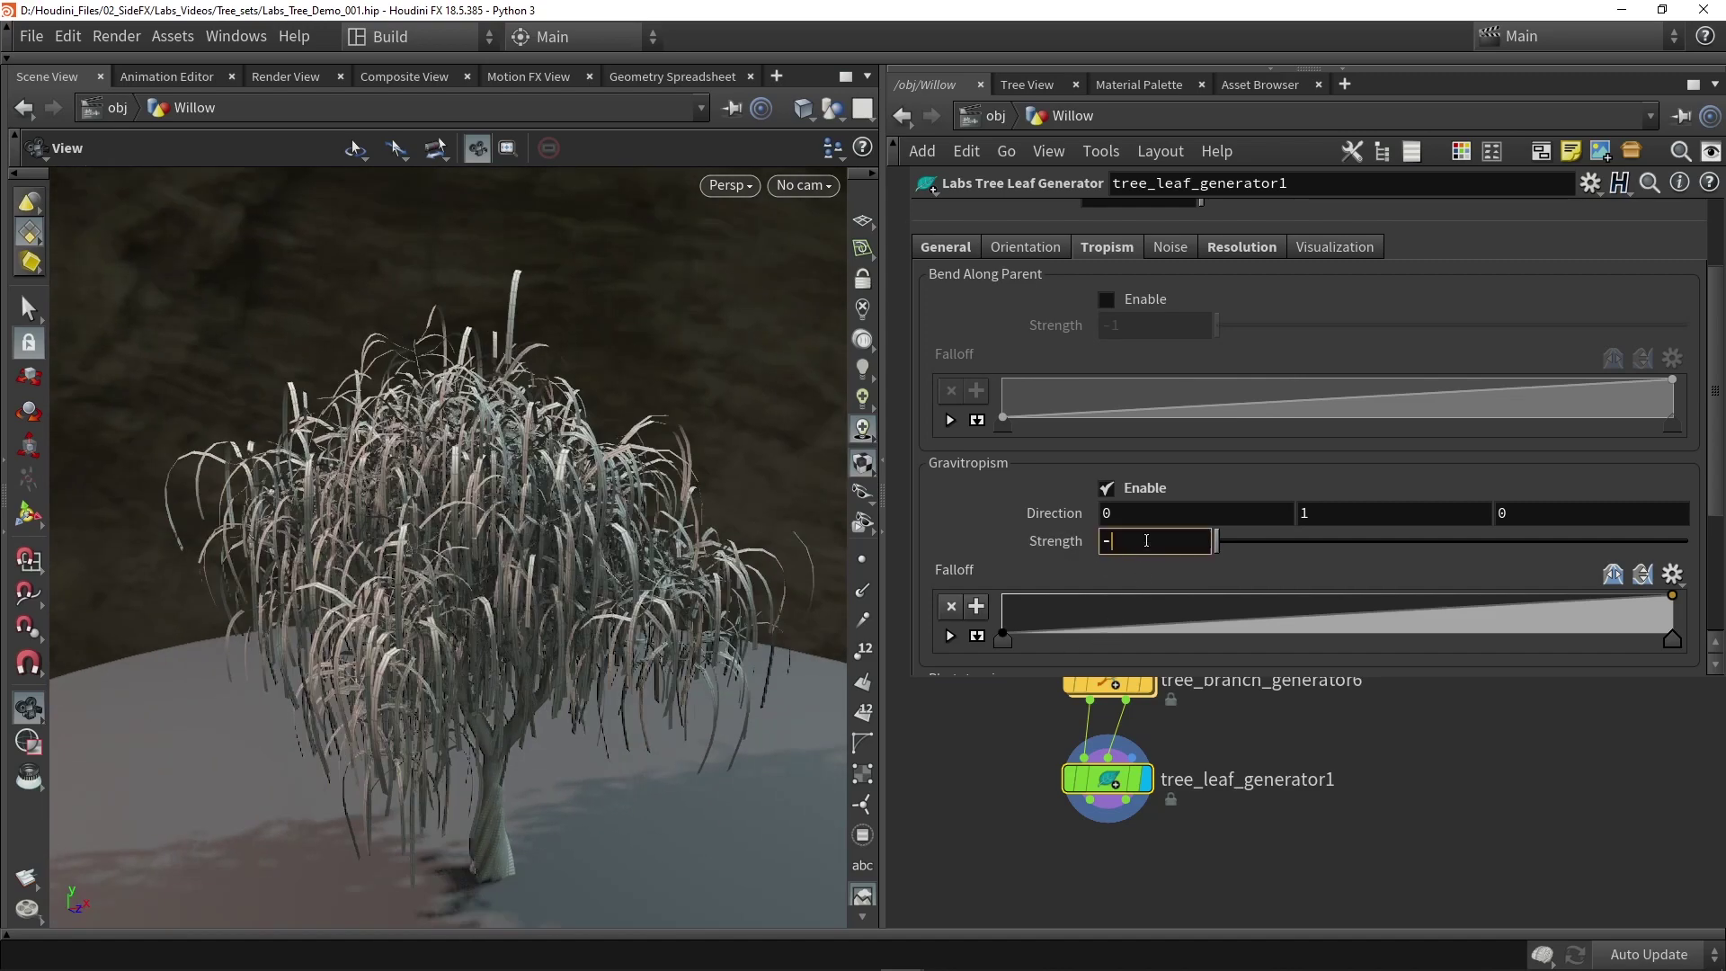
{"action": "key", "text": "Return"}
{"action": "left_click", "coordinate": [1177, 544]}
{"action": "type", "text": "5"}
{"action": "key", "text": "Return"}
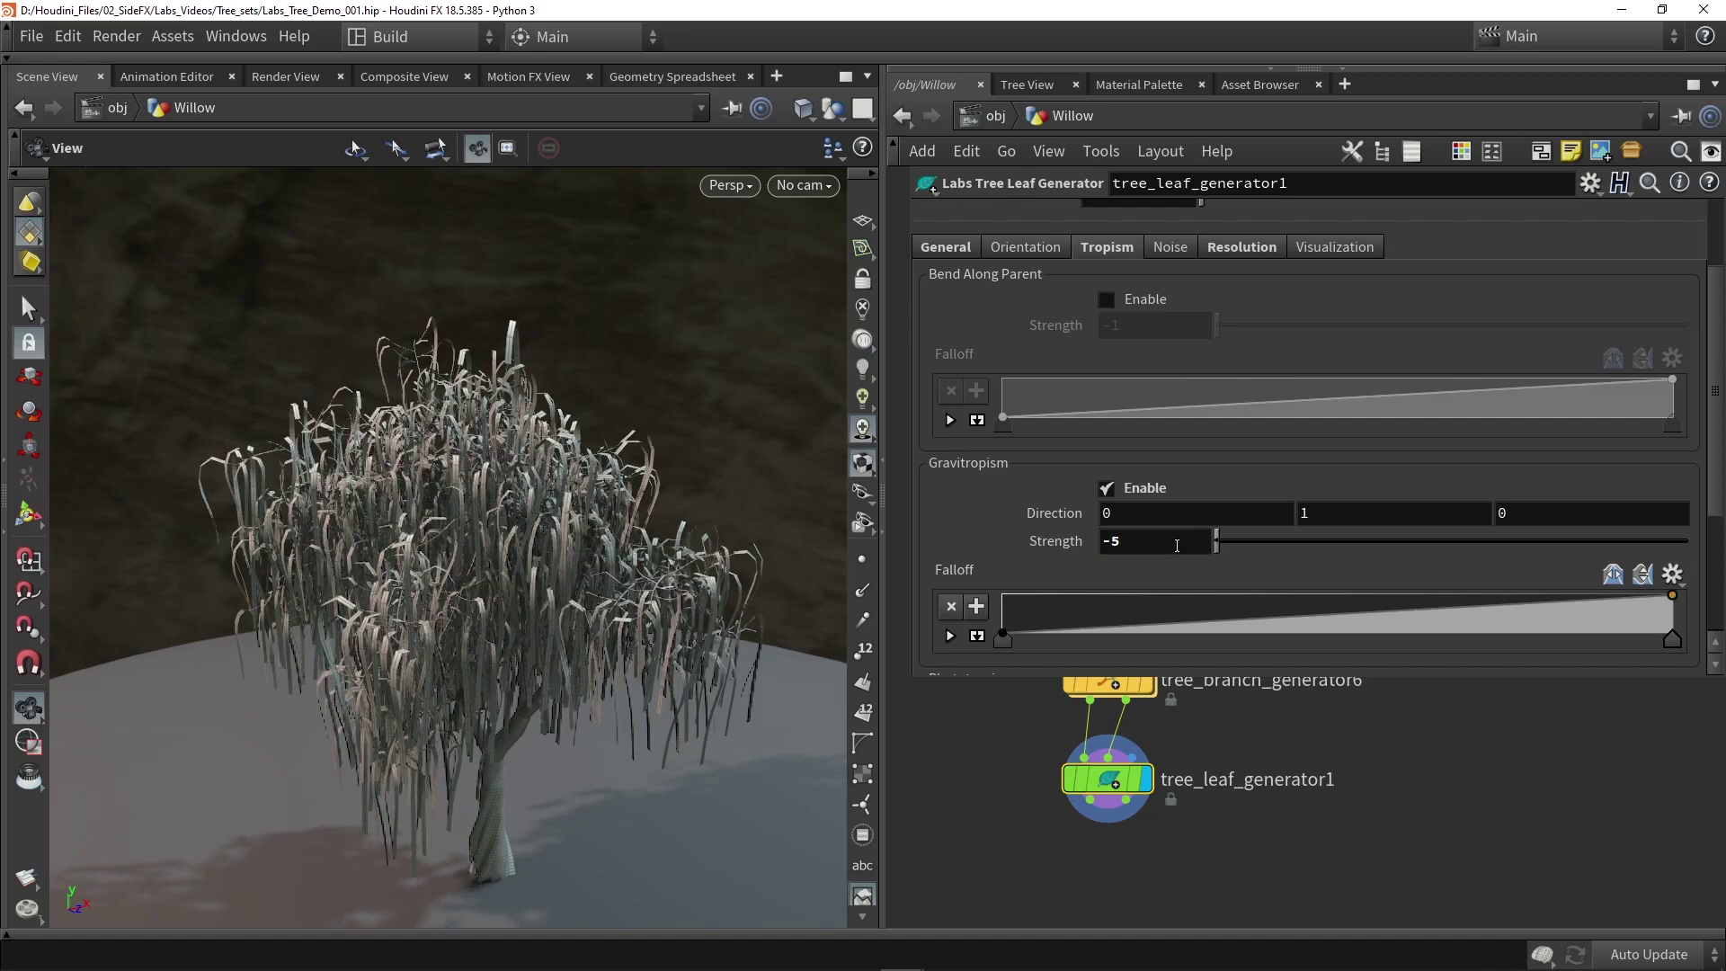
{"action": "left_click_drag", "start_coordinate": [557, 611], "coordinate": [571, 653]}
{"action": "scroll", "coordinate": [597, 662], "scroll_direction": "up", "scroll_amount": 3}
{"action": "middle_click_drag", "start_coordinate": [620, 667], "coordinate": [617, 606]}
{"action": "key", "text": "shift+w"}
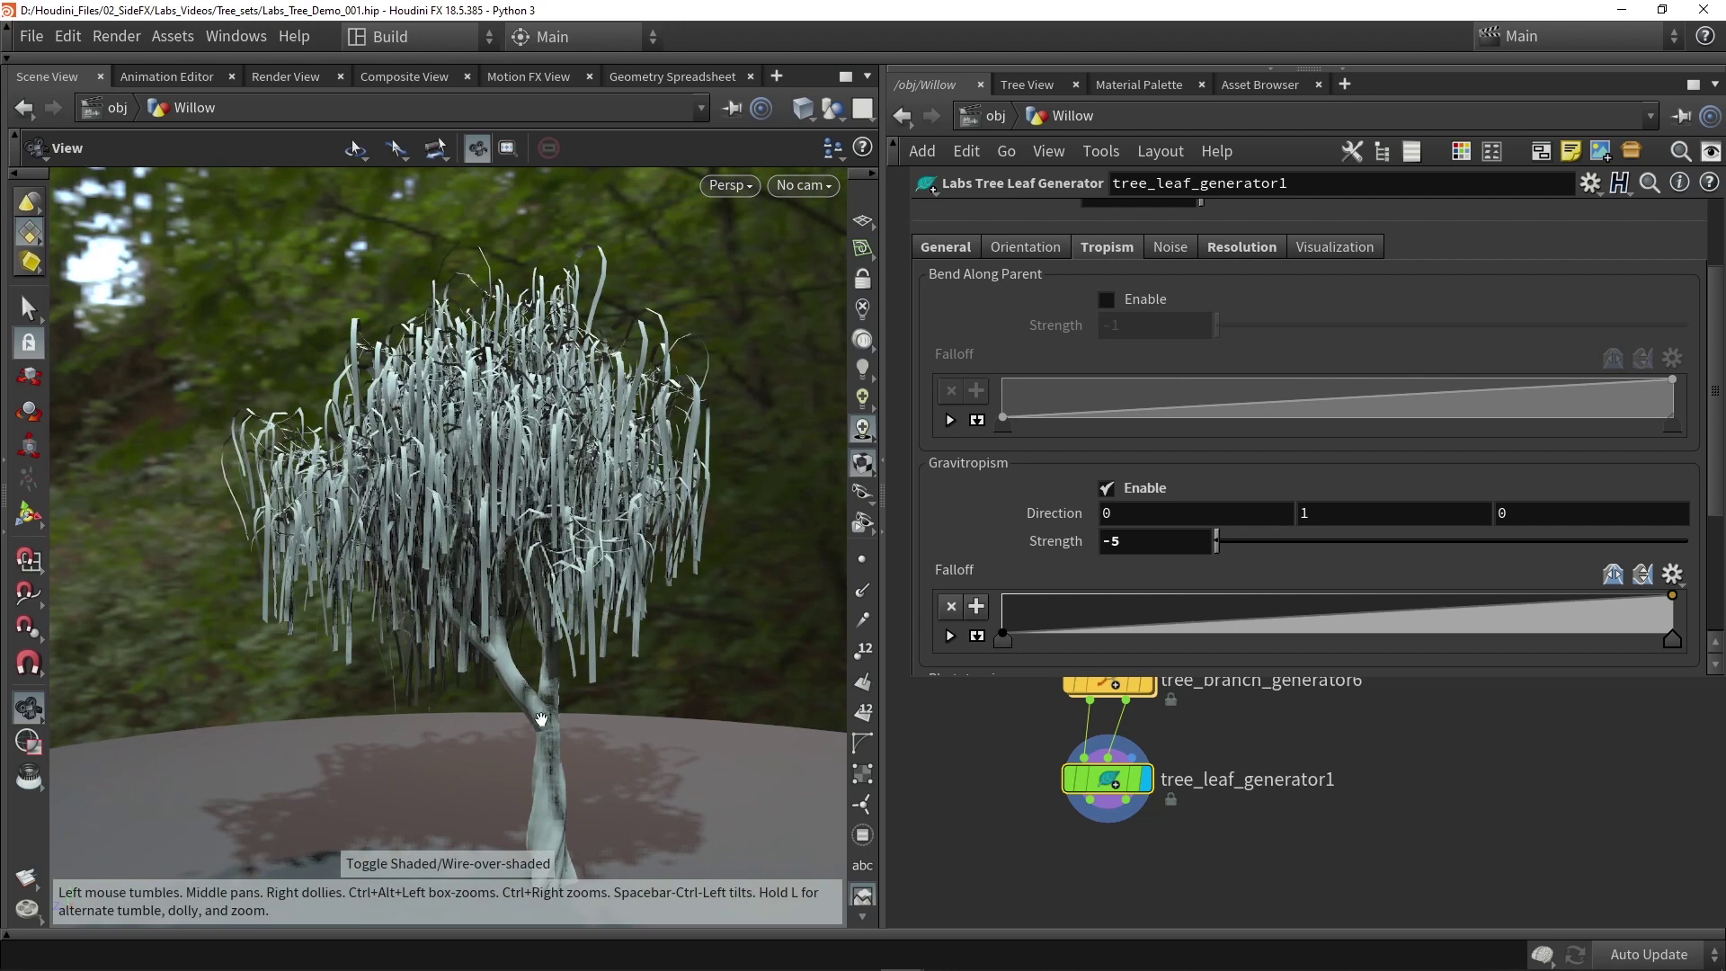
Enable the leaf visualization colour and darken it to green 0.2335, 0.467, 0 (3B7700).
{"action": "left_click", "coordinate": [1317, 251]}
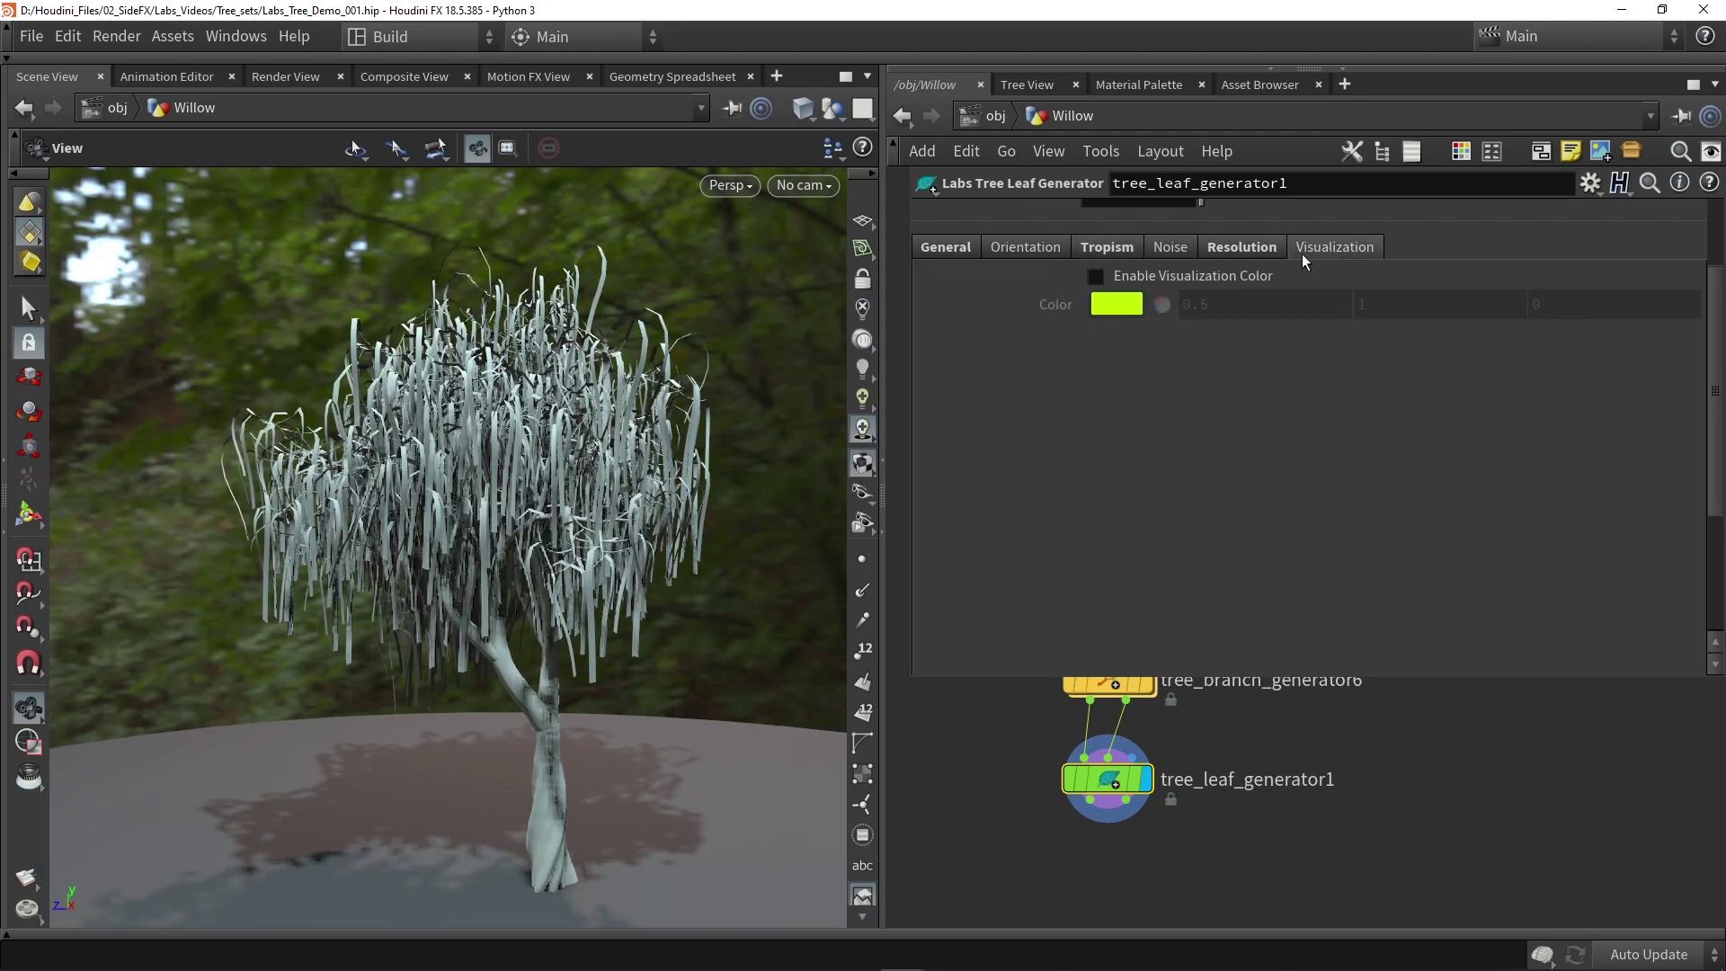
{"action": "left_click", "coordinate": [1179, 275]}
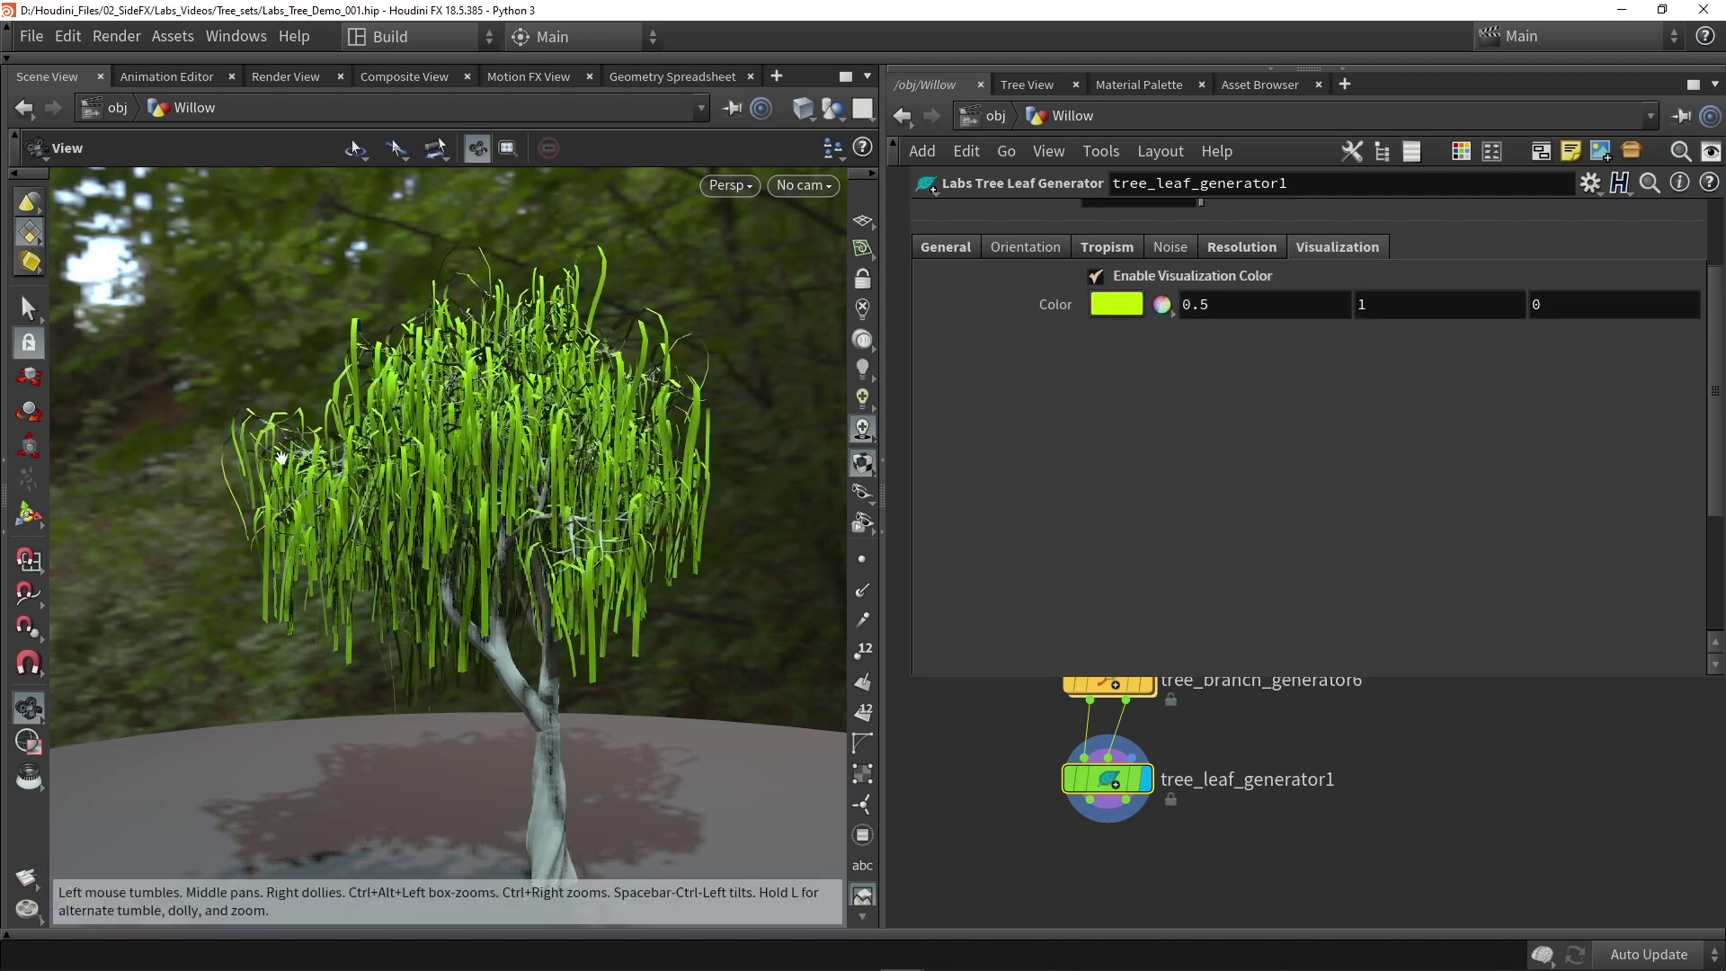
{"action": "left_click", "coordinate": [1112, 309]}
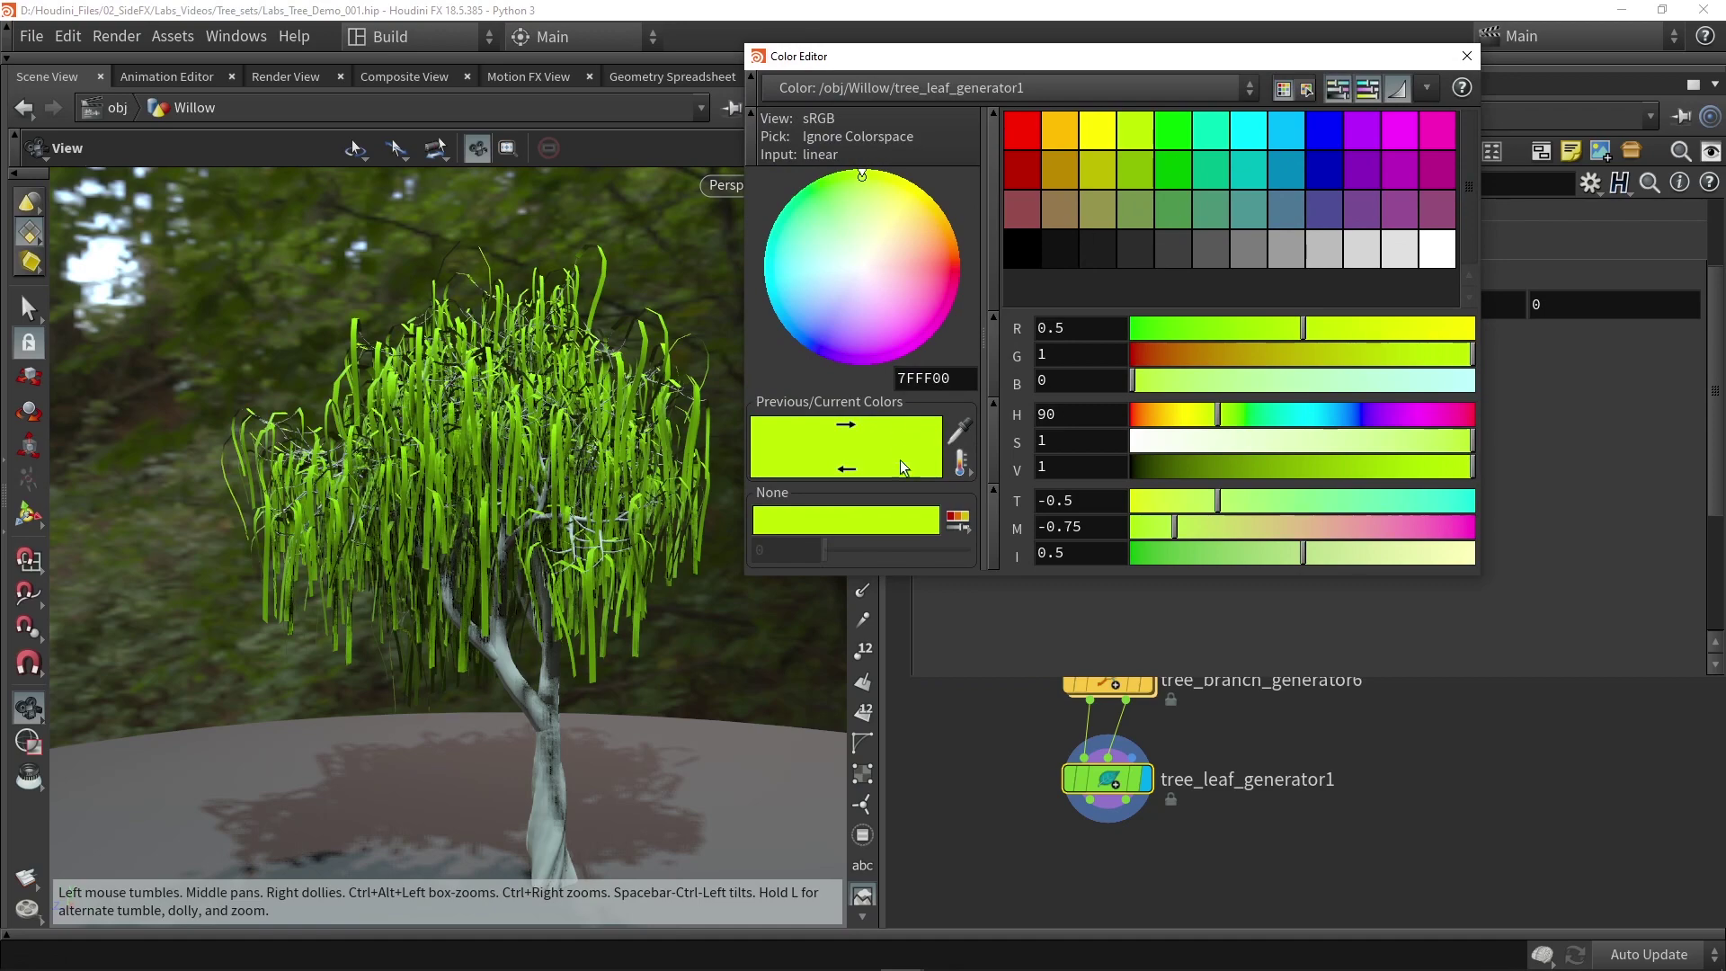
{"action": "left_click_drag", "start_coordinate": [1368, 467], "coordinate": [1291, 467]}
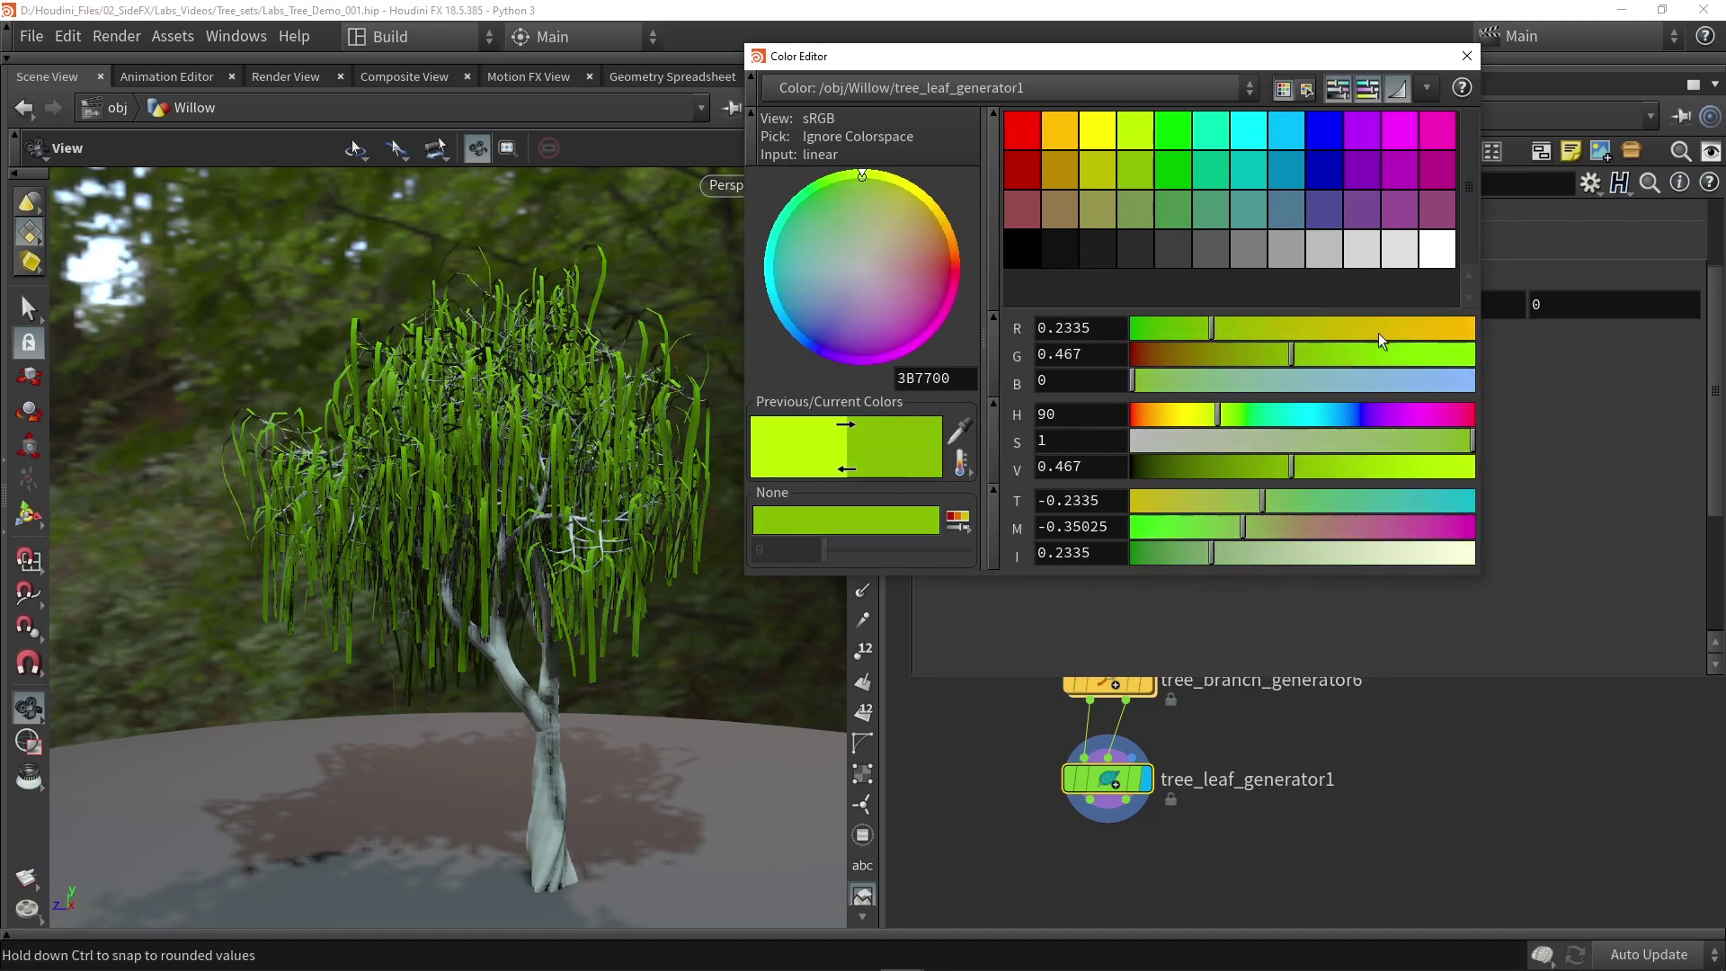
{"action": "left_click", "coordinate": [1467, 56]}
{"action": "left_click_drag", "start_coordinate": [551, 467], "coordinate": [542, 520]}
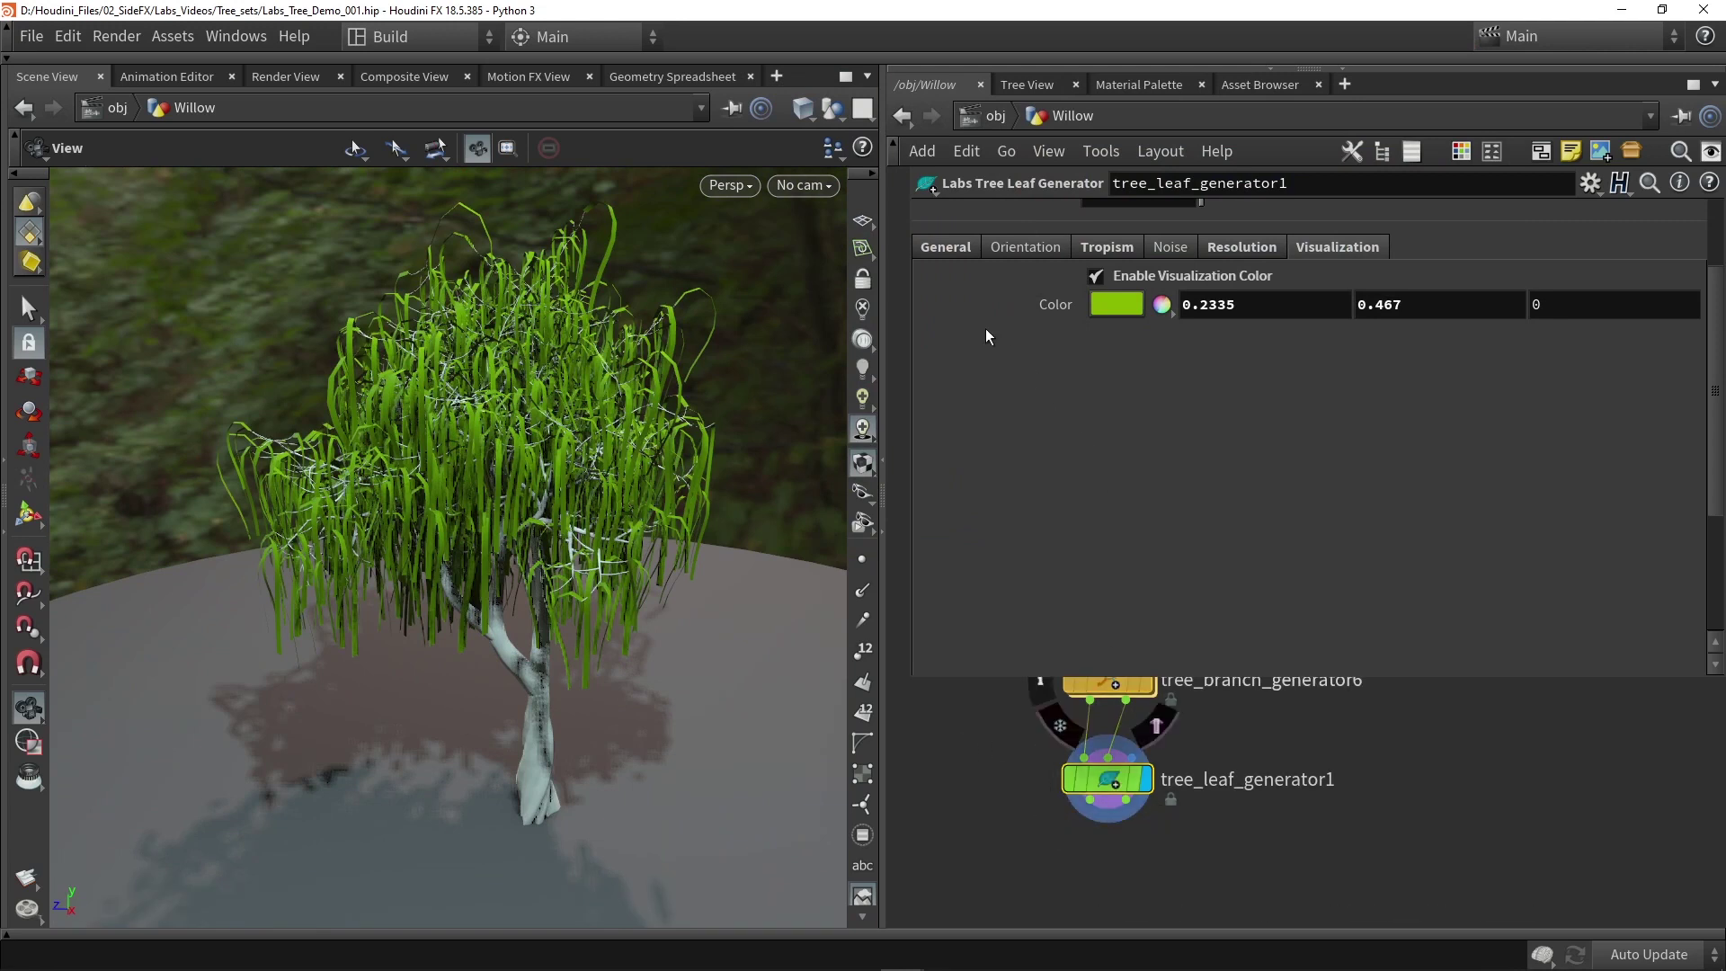
{"action": "left_click", "coordinate": [940, 247]}
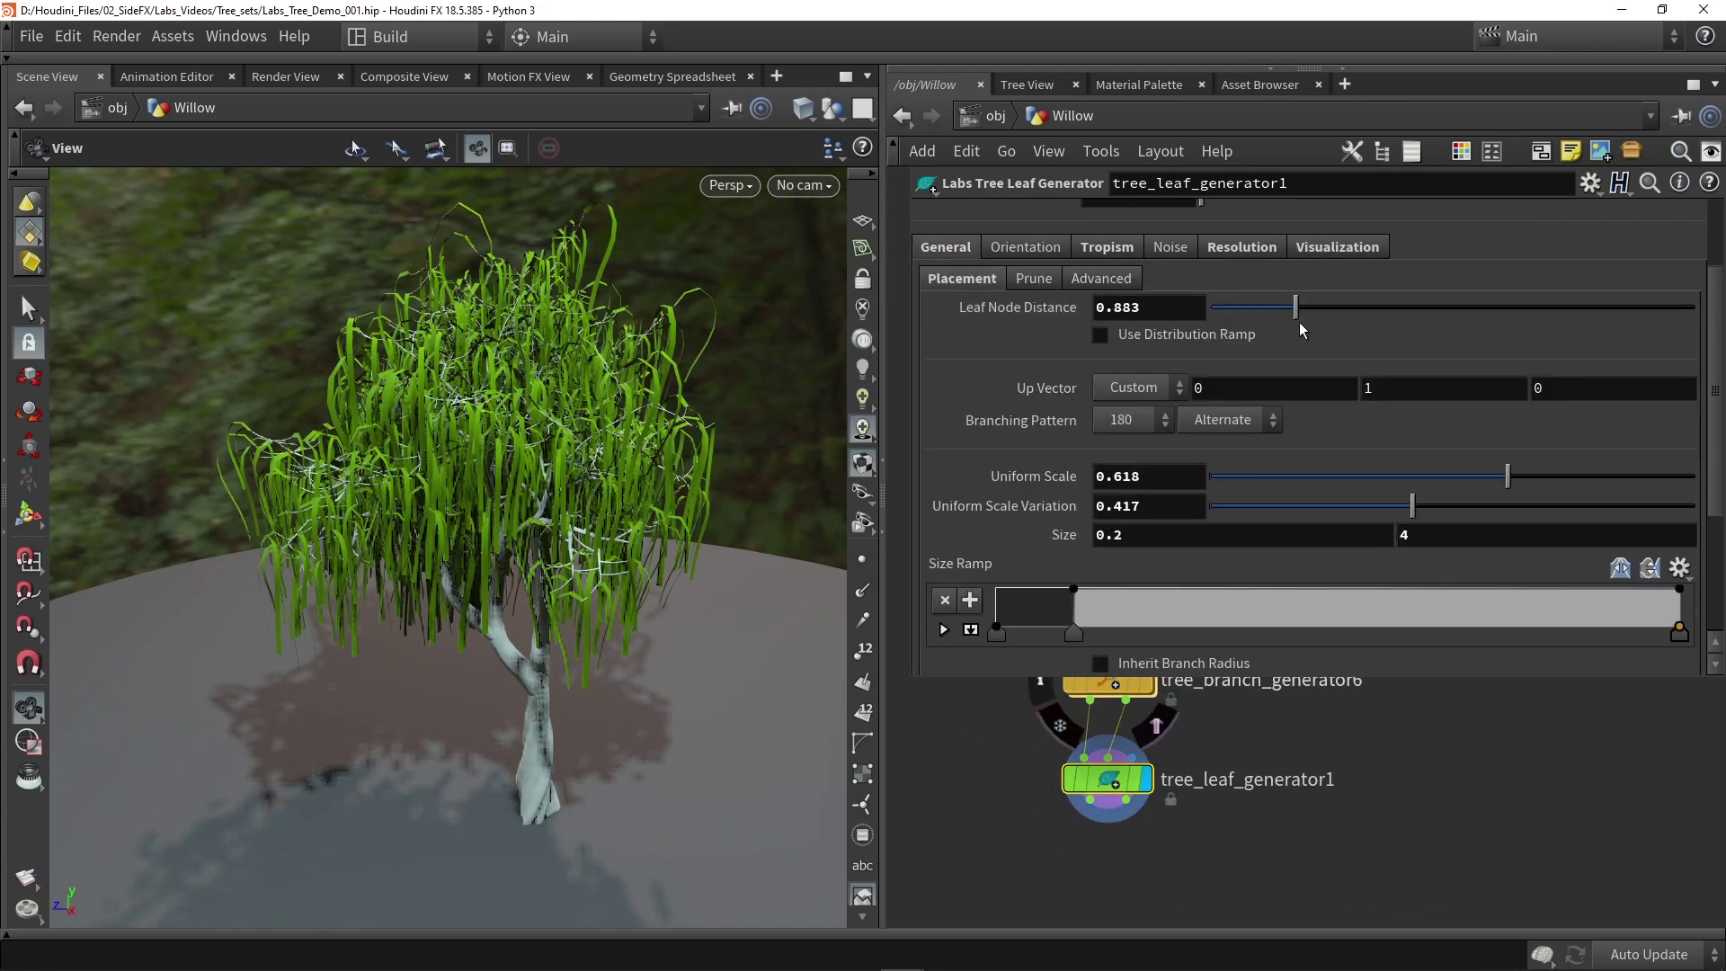
Reduce the leaf node distance to about 0.363 to pack leaves closer.
{"action": "left_click_drag", "start_coordinate": [1287, 315], "coordinate": [1229, 315]}
{"action": "left_click_drag", "start_coordinate": [512, 482], "coordinate": [373, 447]}
{"action": "left_click_drag", "start_coordinate": [526, 439], "coordinate": [538, 442]}
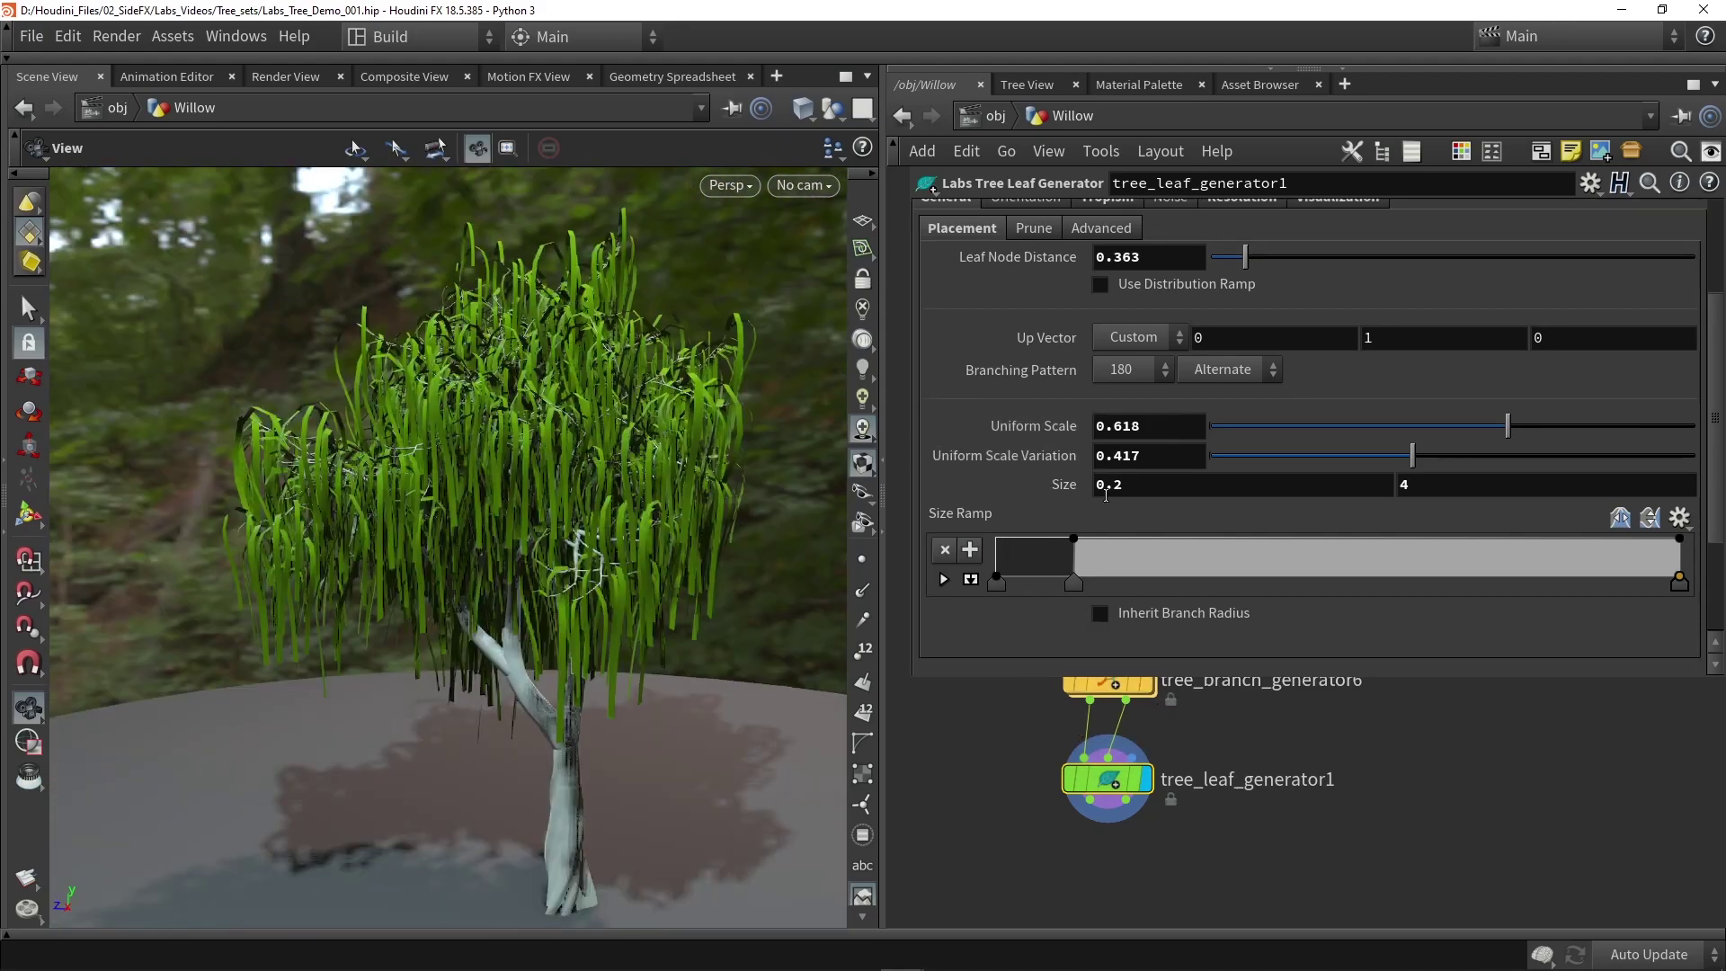
{"action": "left_click_drag", "start_coordinate": [635, 451], "coordinate": [640, 476]}
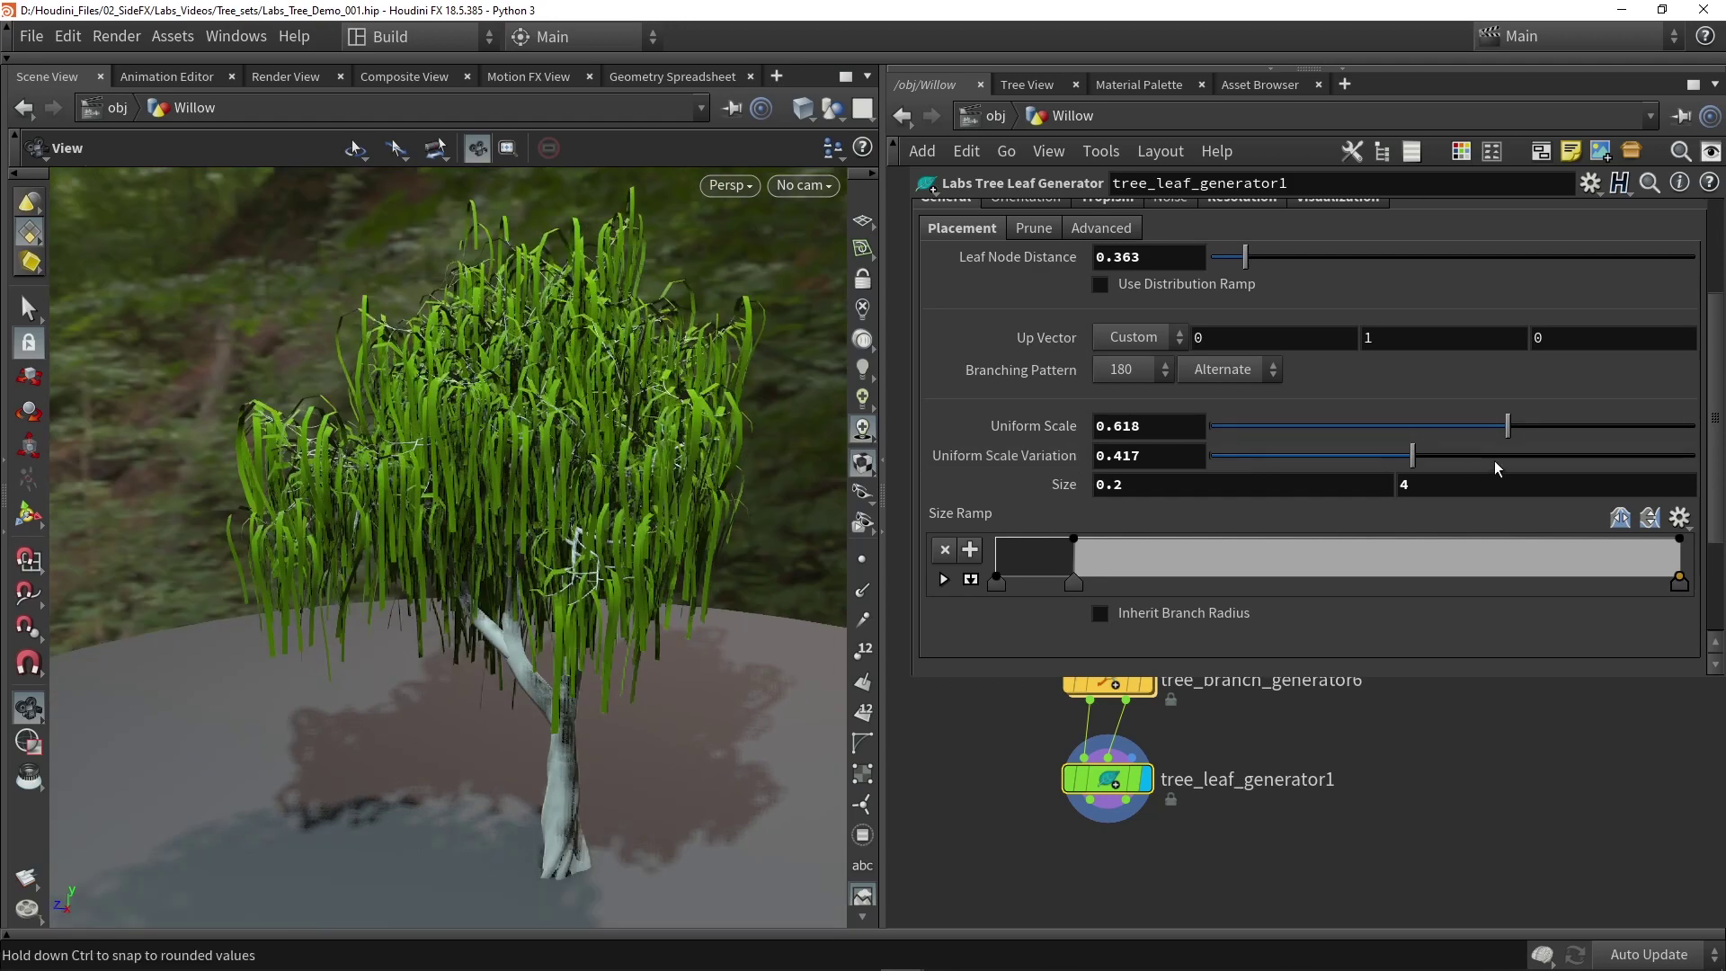
Adjust the leaves' uniform scale, trying 0.53 and settling on 0.65.
{"action": "left_click_drag", "start_coordinate": [1504, 425], "coordinate": [1465, 426]}
{"action": "left_click_drag", "start_coordinate": [640, 489], "coordinate": [669, 474]}
{"action": "left_click_drag", "start_coordinate": [1507, 427], "coordinate": [1526, 426]}
{"action": "left_click_drag", "start_coordinate": [569, 562], "coordinate": [588, 504]}
{"action": "scroll", "coordinate": [1021, 258], "scroll_direction": "up", "scroll_amount": 1}
Raise the leaf roll to 220 on the Orientation tab.
{"action": "left_click", "coordinate": [1029, 245]}
{"action": "left_click_drag", "start_coordinate": [470, 504], "coordinate": [504, 512]}
{"action": "left_click_drag", "start_coordinate": [1563, 271], "coordinate": [1628, 271]}
{"action": "left_click_drag", "start_coordinate": [586, 389], "coordinate": [502, 294]}
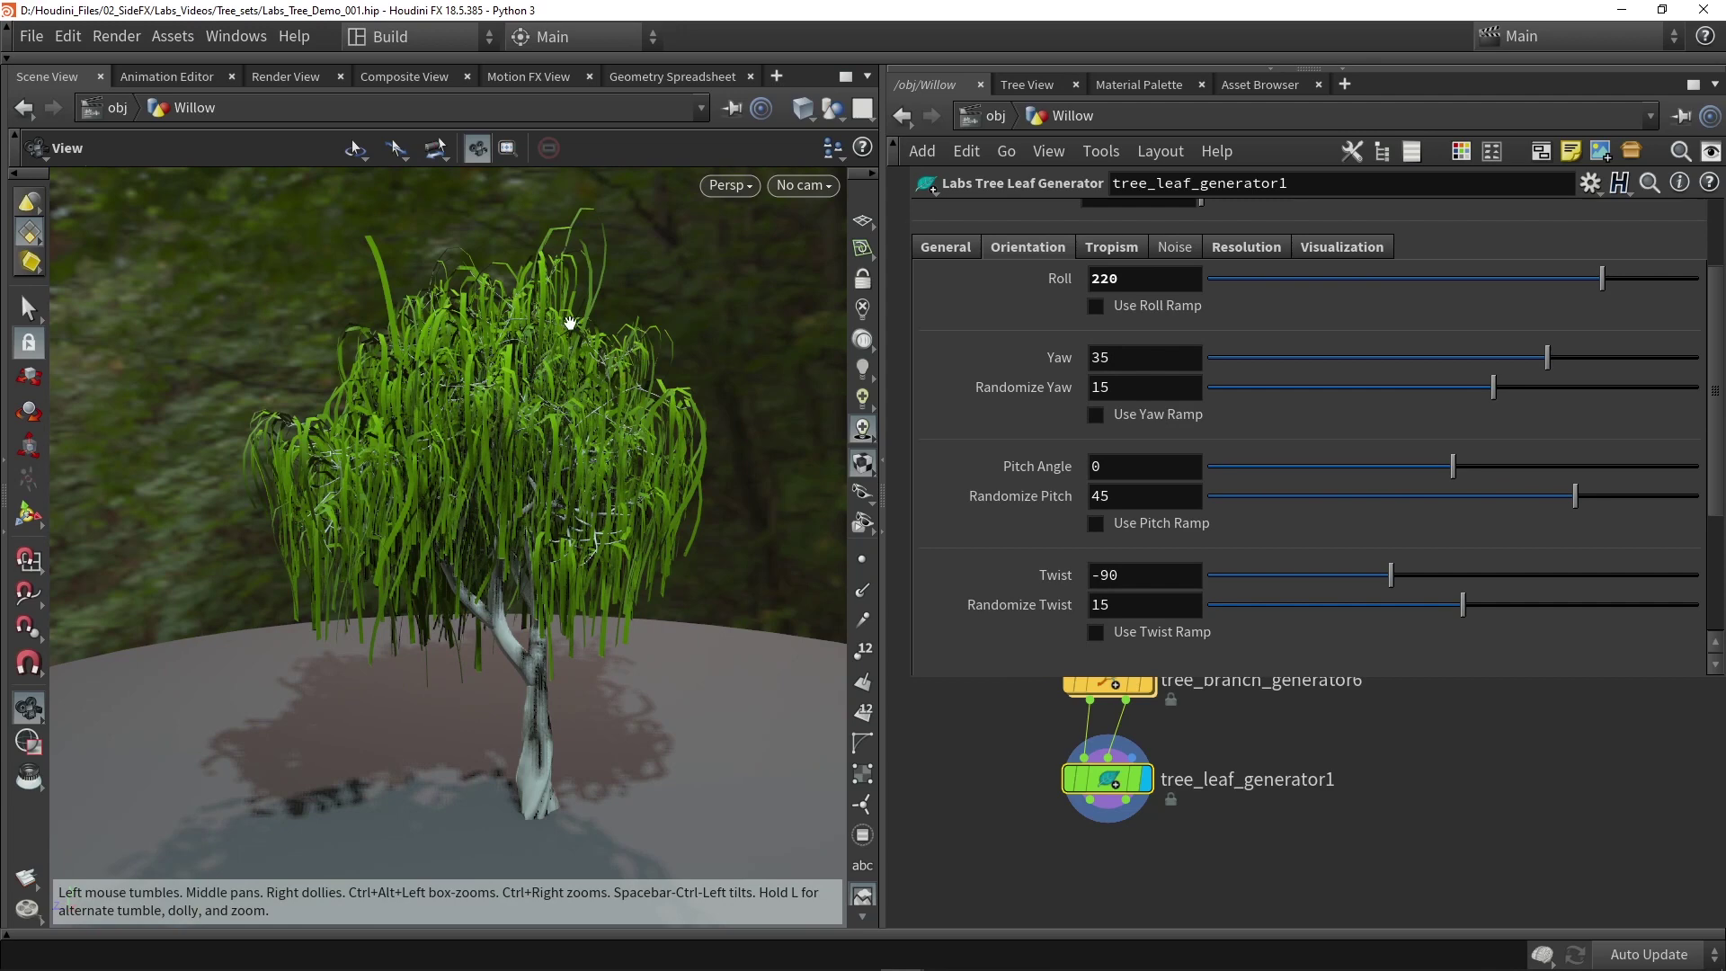
Undo the roll back to 90, then reset trial yaw and pitch to 35 and 0.
{"action": "key", "text": "ctrl+z"}
{"action": "left_click_drag", "start_coordinate": [1544, 357], "coordinate": [1622, 358]}
{"action": "left_click_drag", "start_coordinate": [1433, 466], "coordinate": [1567, 466]}
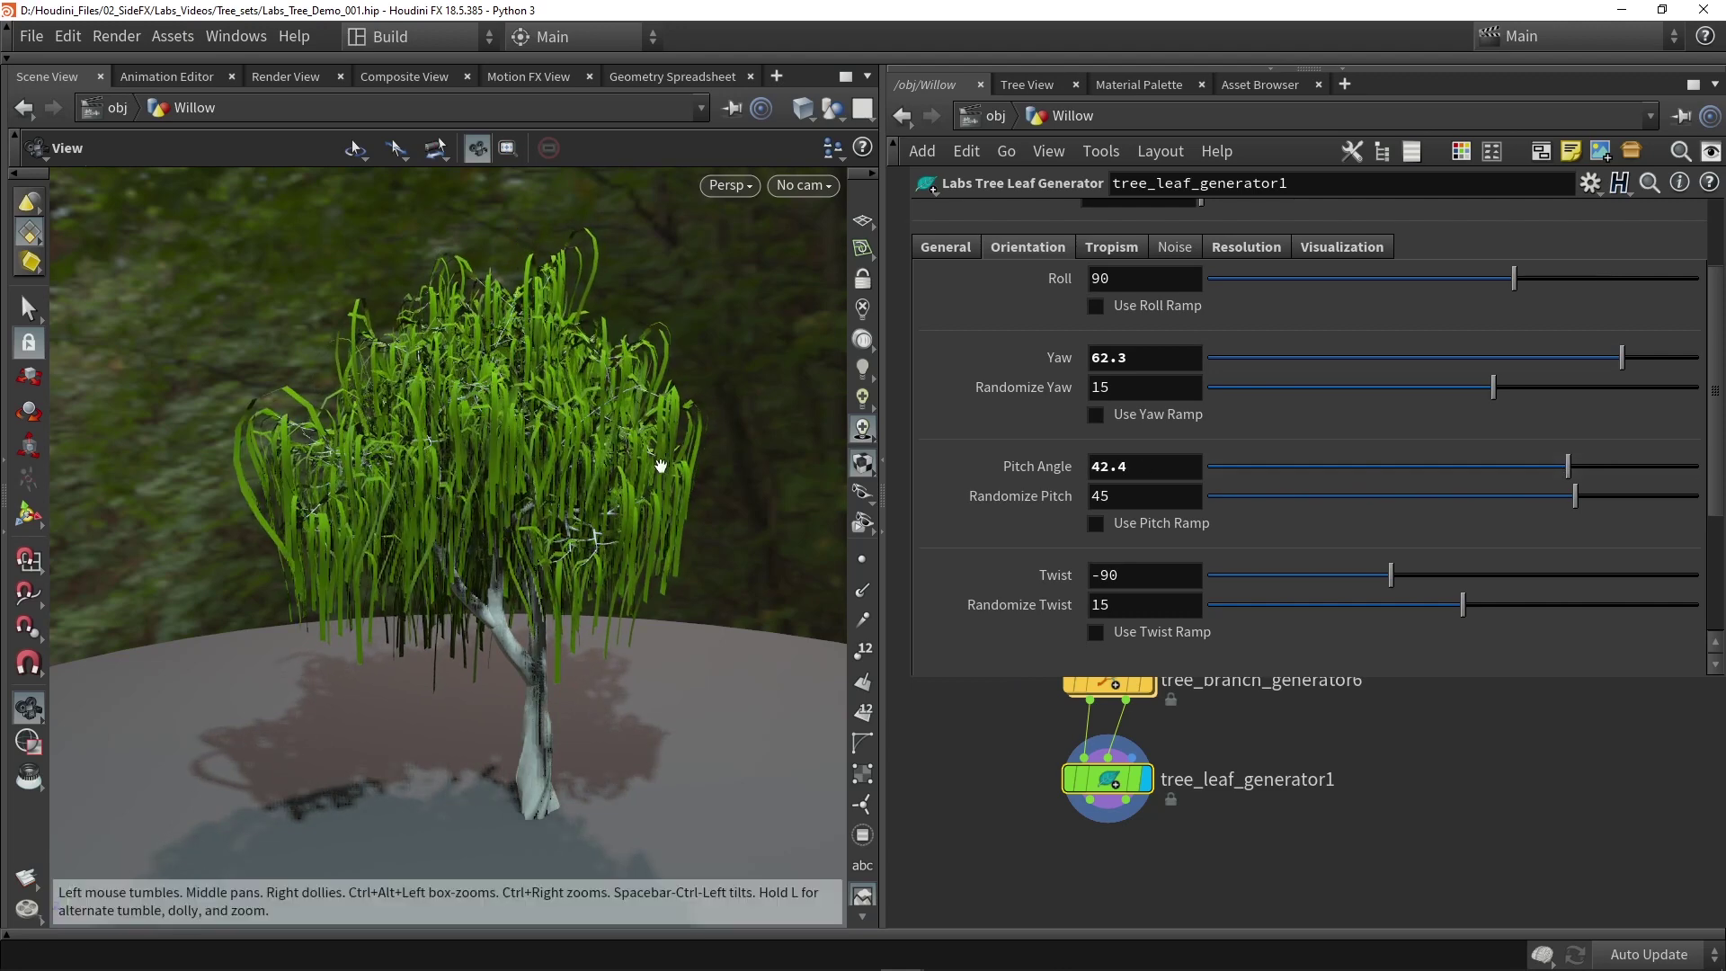
{"action": "middle_click", "coordinate": [1163, 475], "text": "ctrl"}
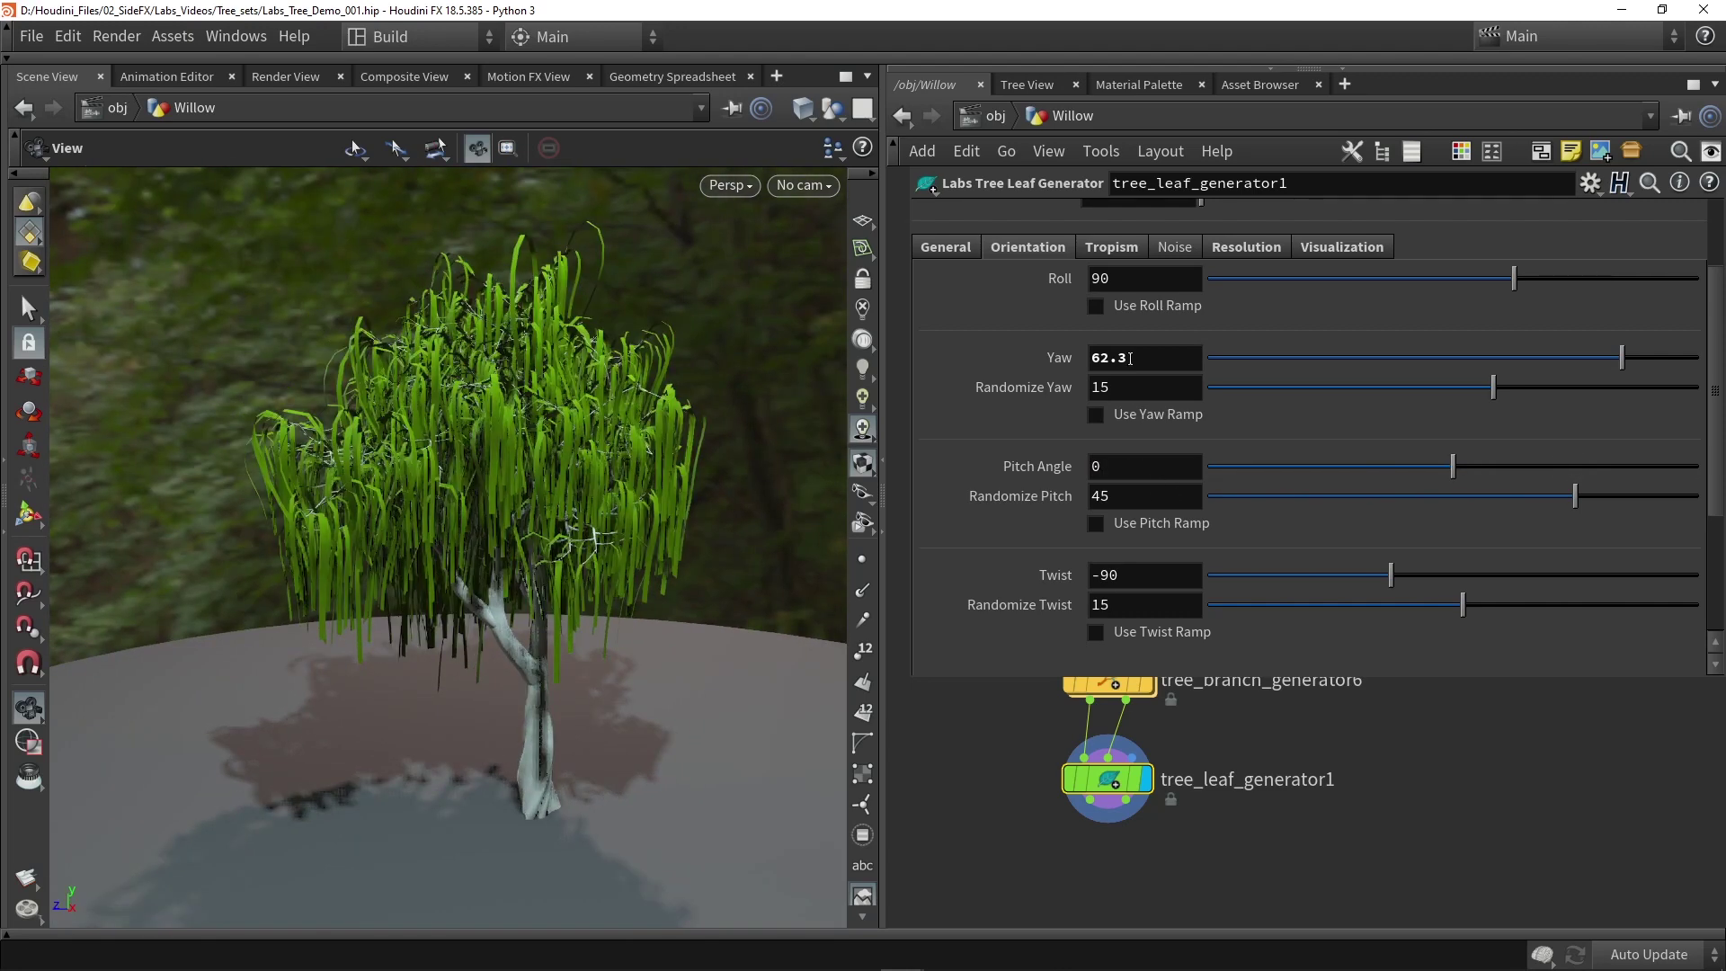
{"action": "middle_click", "coordinate": [1130, 357], "text": "ctrl"}
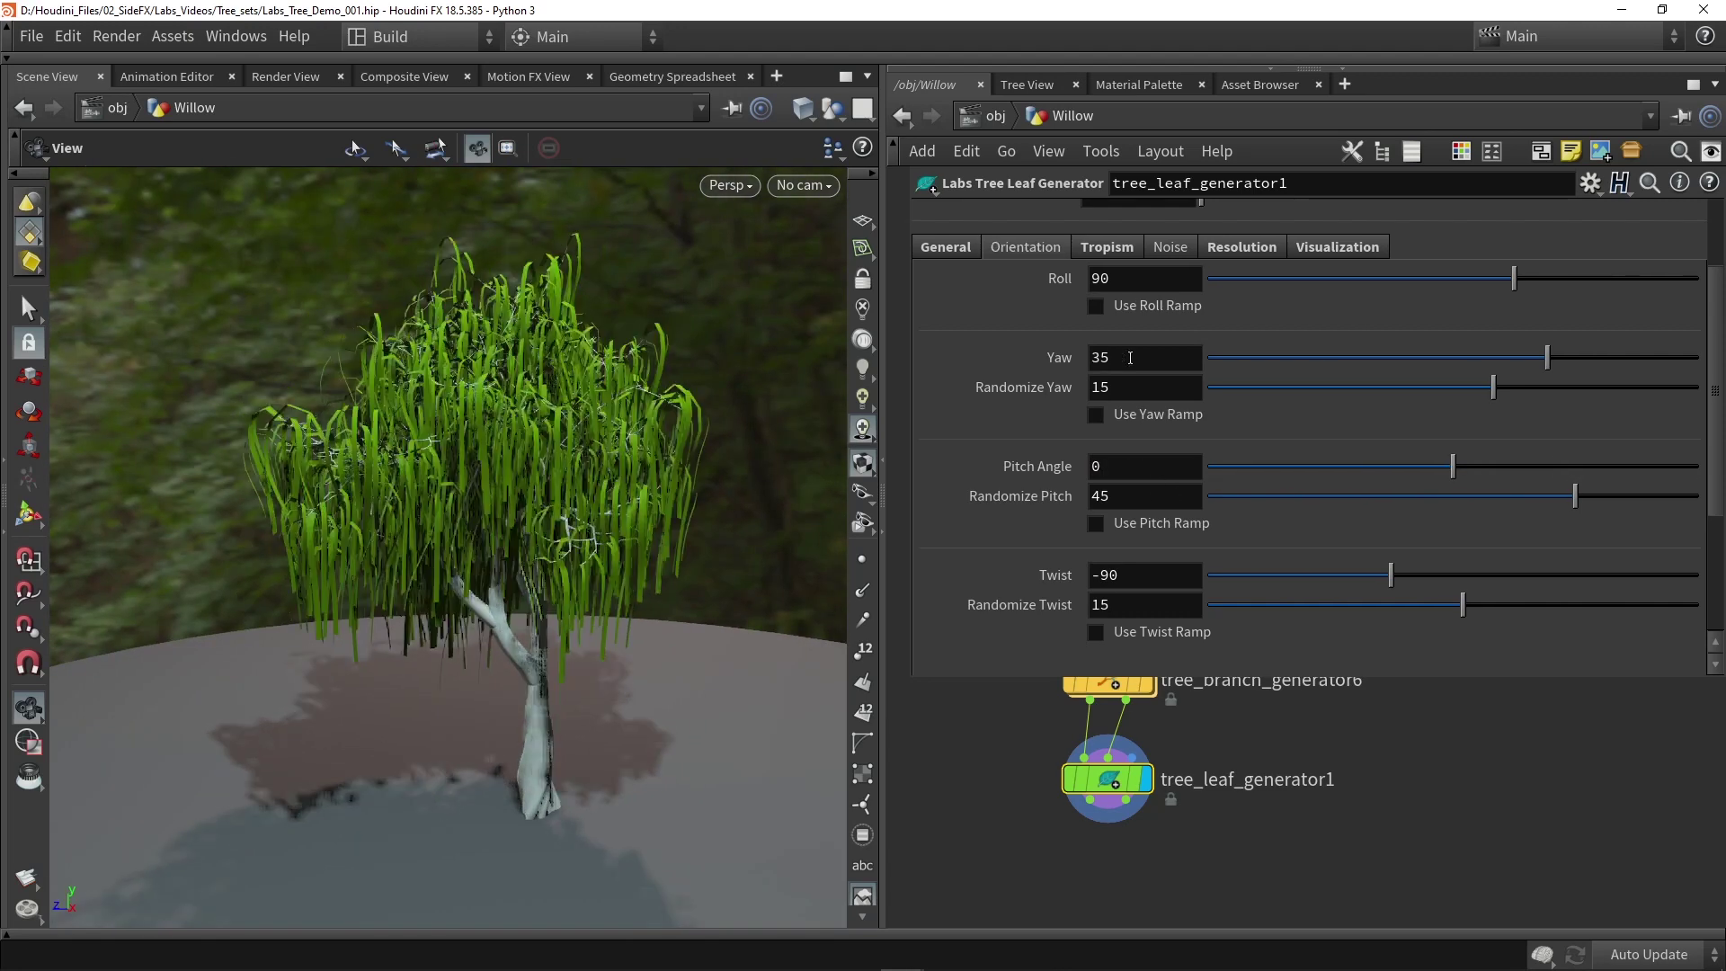
{"action": "left_click", "coordinate": [1178, 248]}
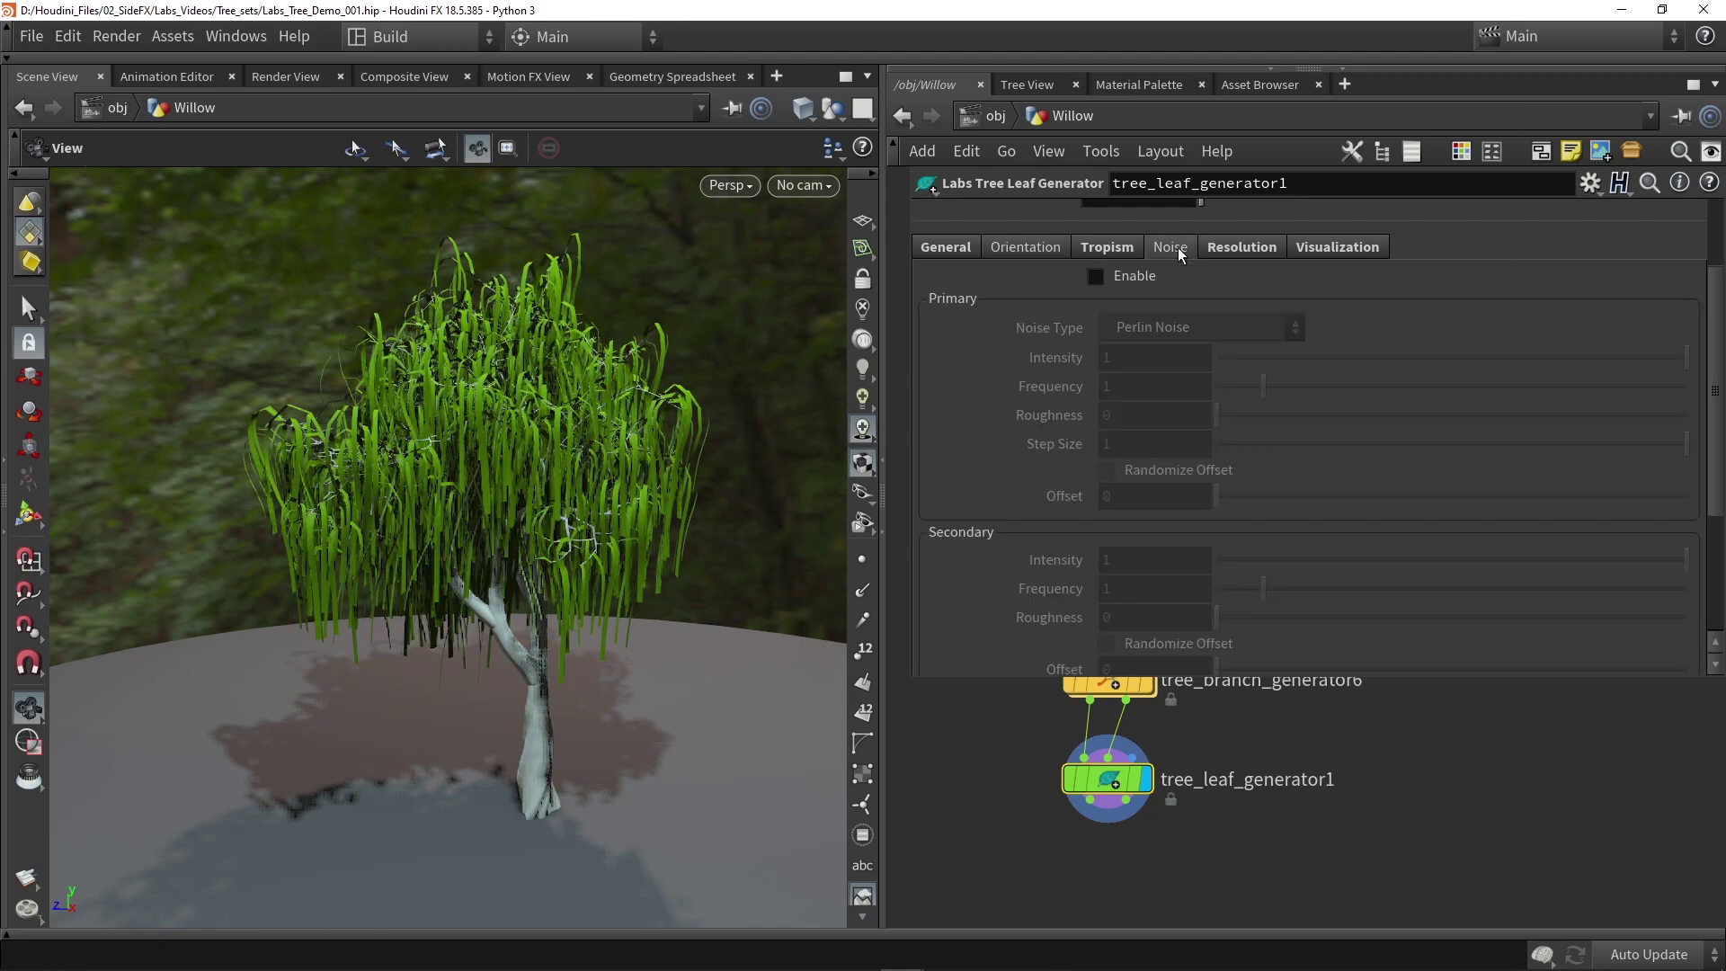
Enable leaf noise with primary intensity 0.178 and secondary intensity 0.12.
{"action": "left_click", "coordinate": [1117, 278]}
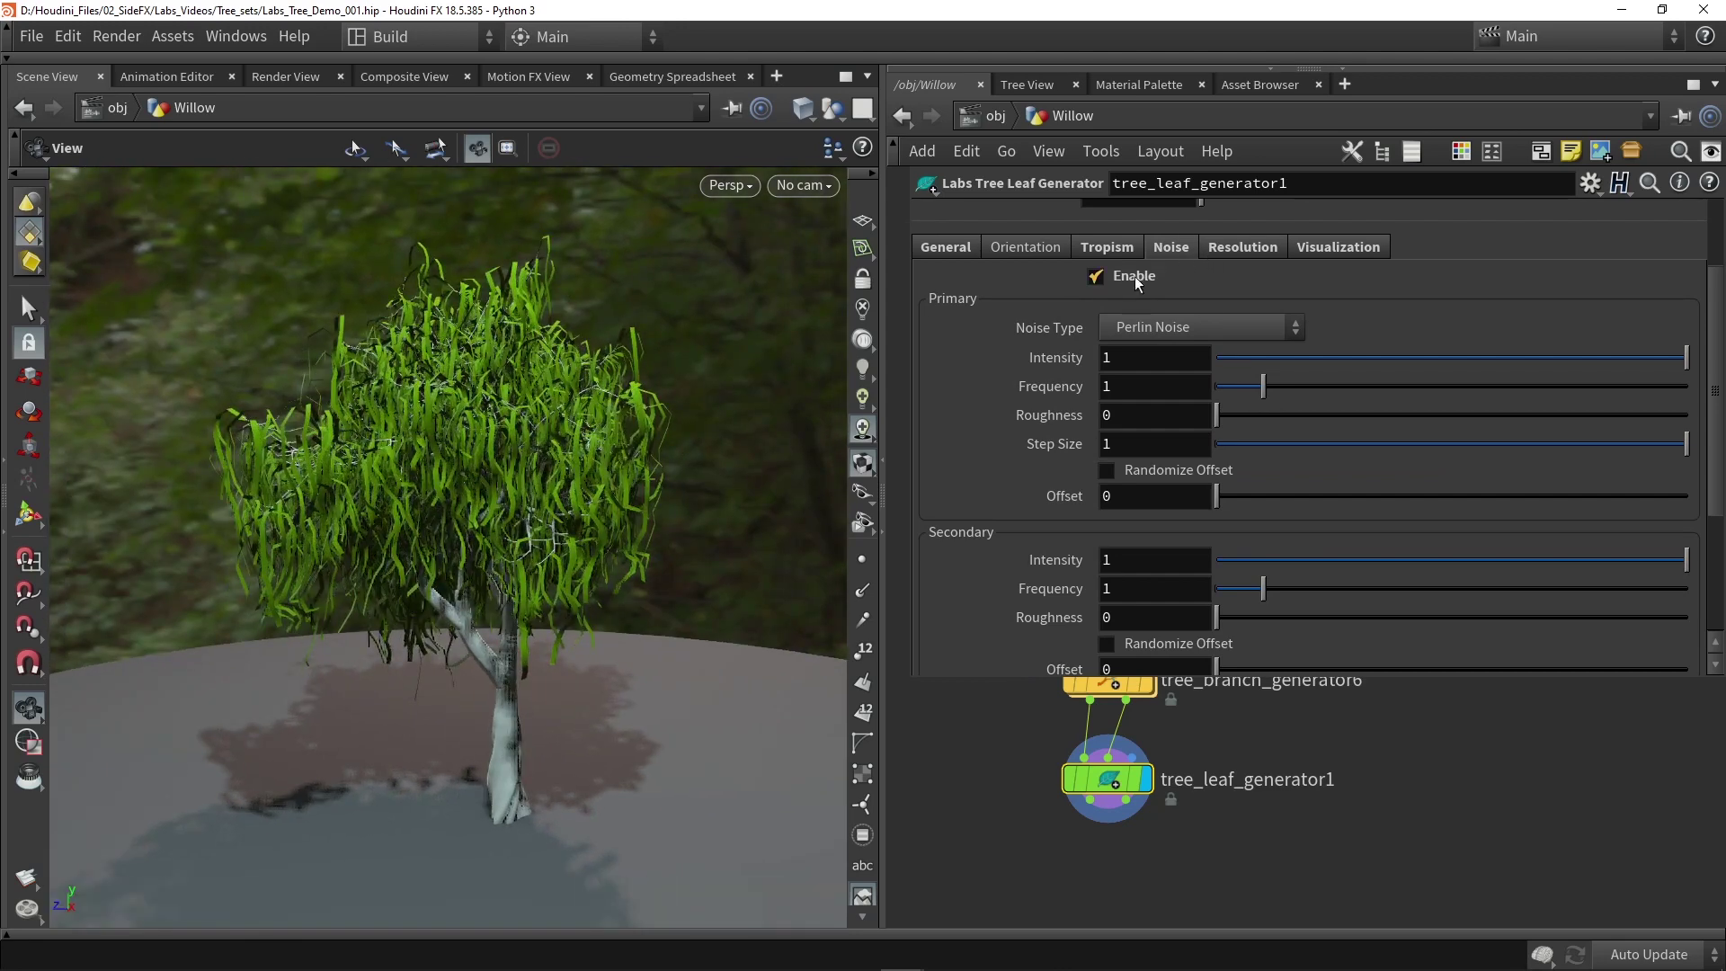
{"action": "left_click", "coordinate": [1134, 277]}
{"action": "left_click", "coordinate": [1134, 277]}
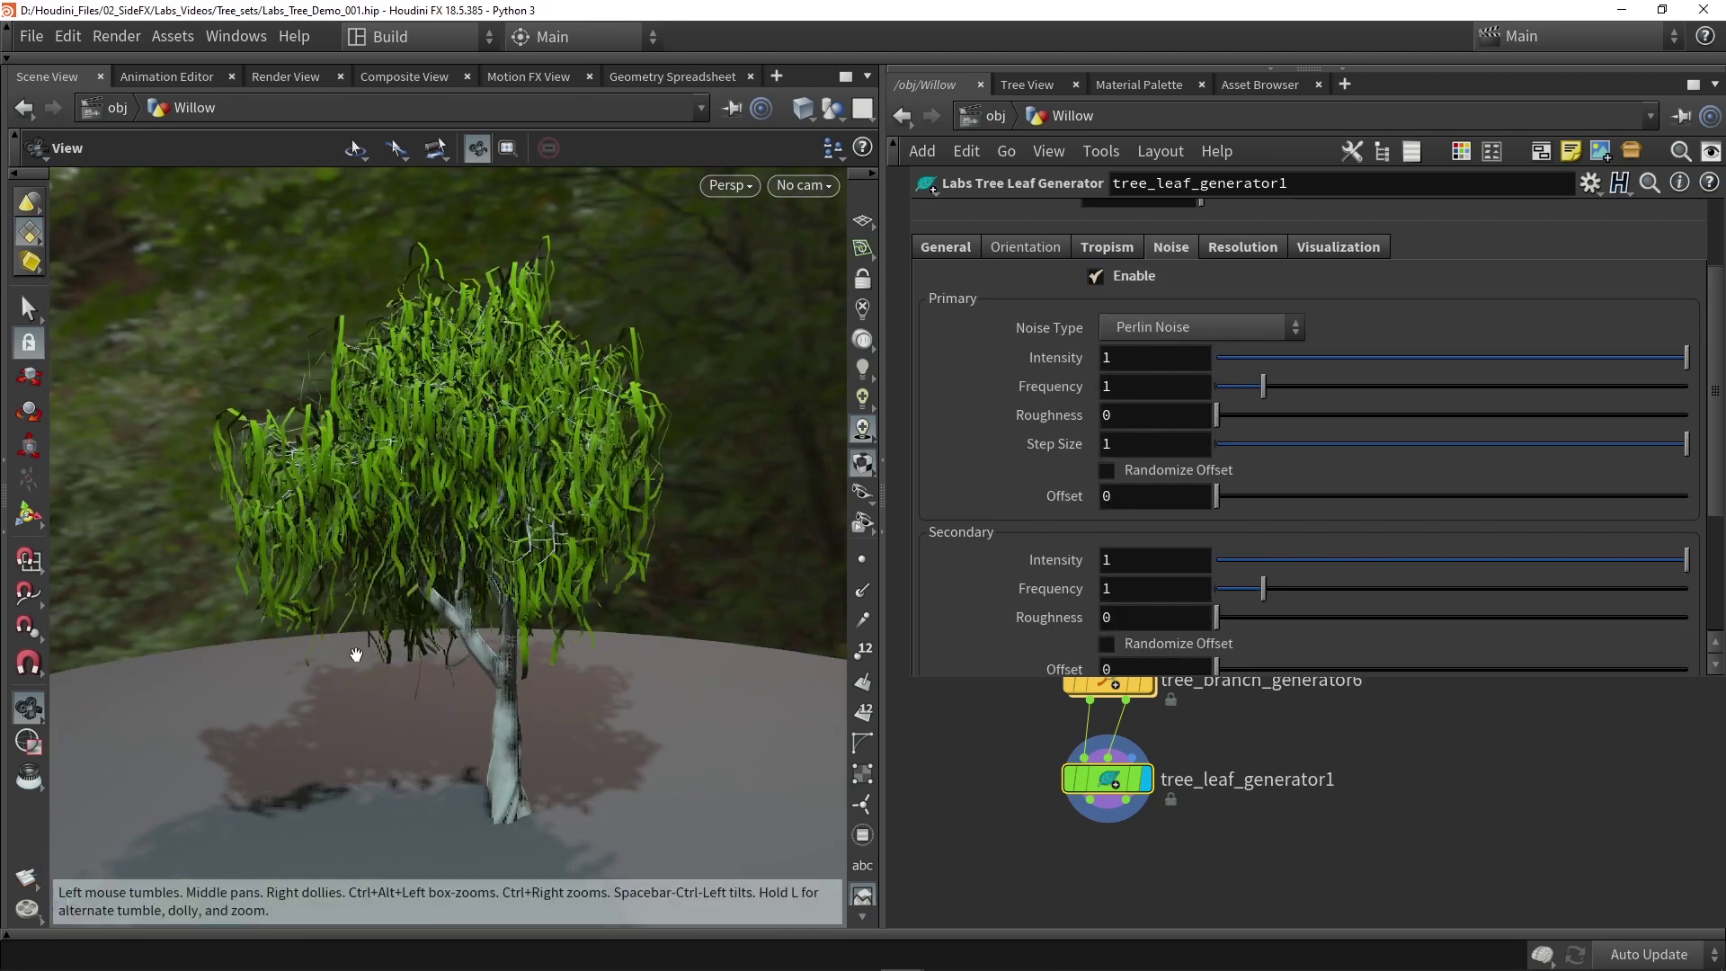
{"action": "left_click_drag", "start_coordinate": [1441, 362], "coordinate": [1500, 360]}
{"action": "left_click_drag", "start_coordinate": [1410, 549], "coordinate": [1489, 563]}
Toggle leaf noise off and on to compare the curled strips from several angles.
{"action": "left_click", "coordinate": [1140, 276]}
{"action": "left_click", "coordinate": [1140, 277]}
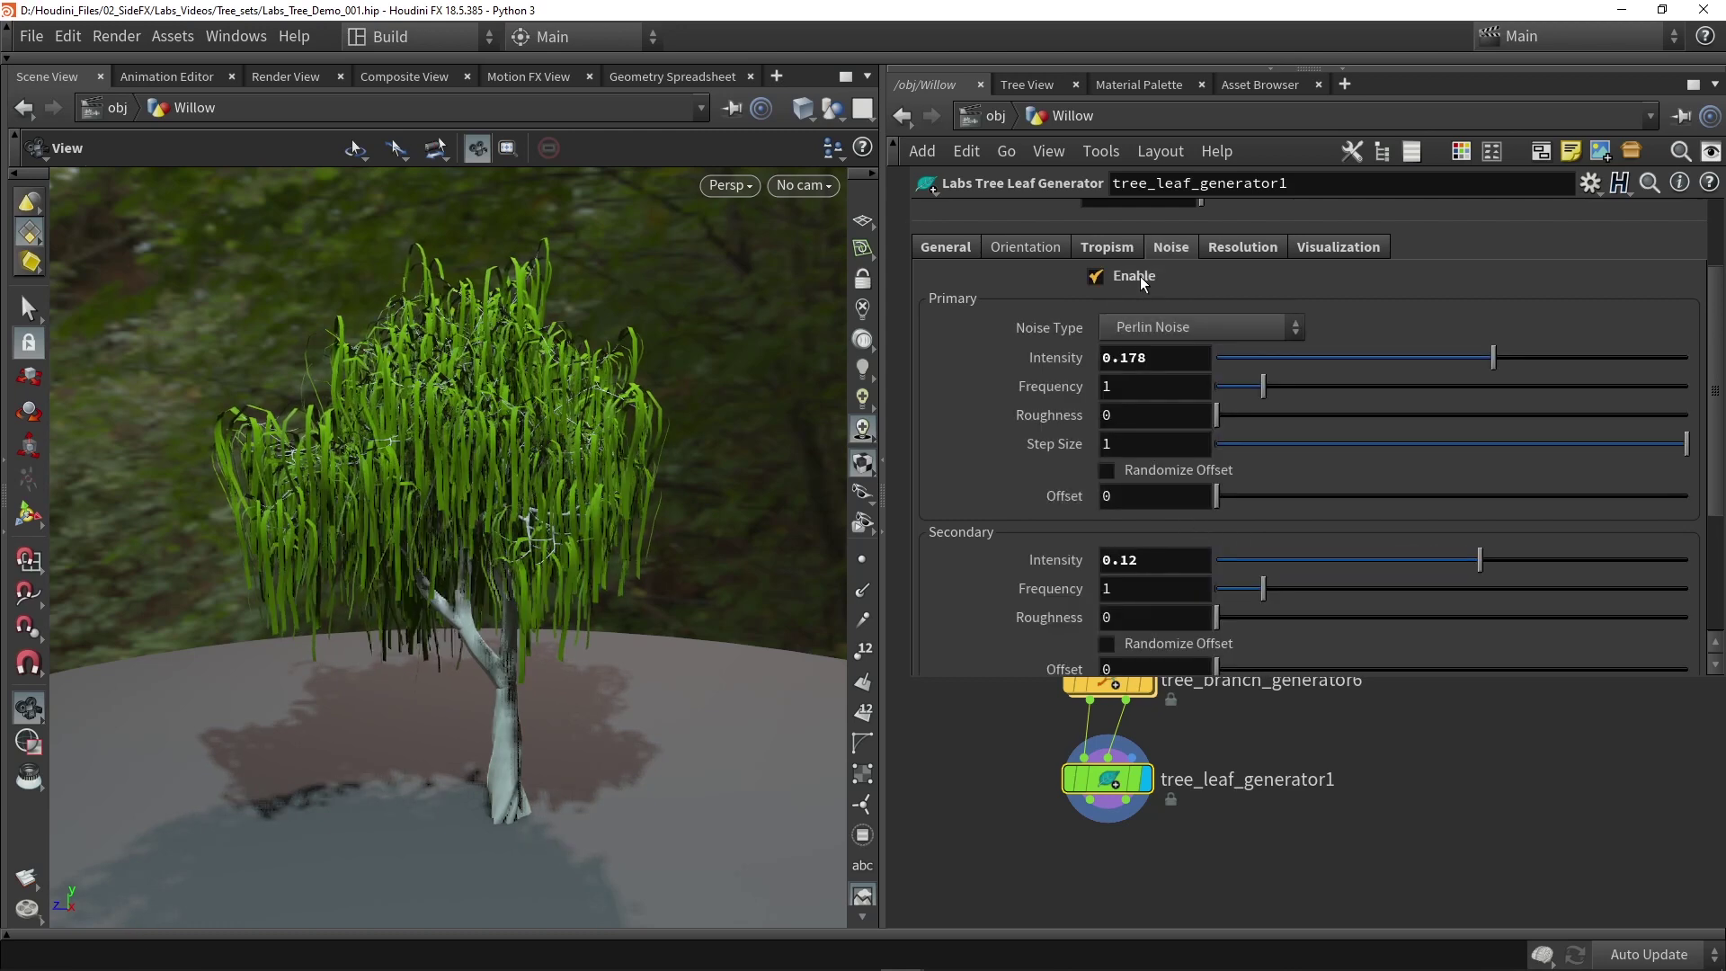
{"action": "left_click", "coordinate": [1140, 277]}
{"action": "left_click", "coordinate": [1139, 277]}
{"action": "left_click_drag", "start_coordinate": [513, 546], "coordinate": [464, 548]}
{"action": "middle_click_drag", "start_coordinate": [1018, 751], "coordinate": [1022, 779]}
{"action": "scroll", "coordinate": [1016, 775], "scroll_direction": "down", "scroll_amount": 5}
{"action": "left_click_drag", "start_coordinate": [548, 504], "coordinate": [583, 540]}
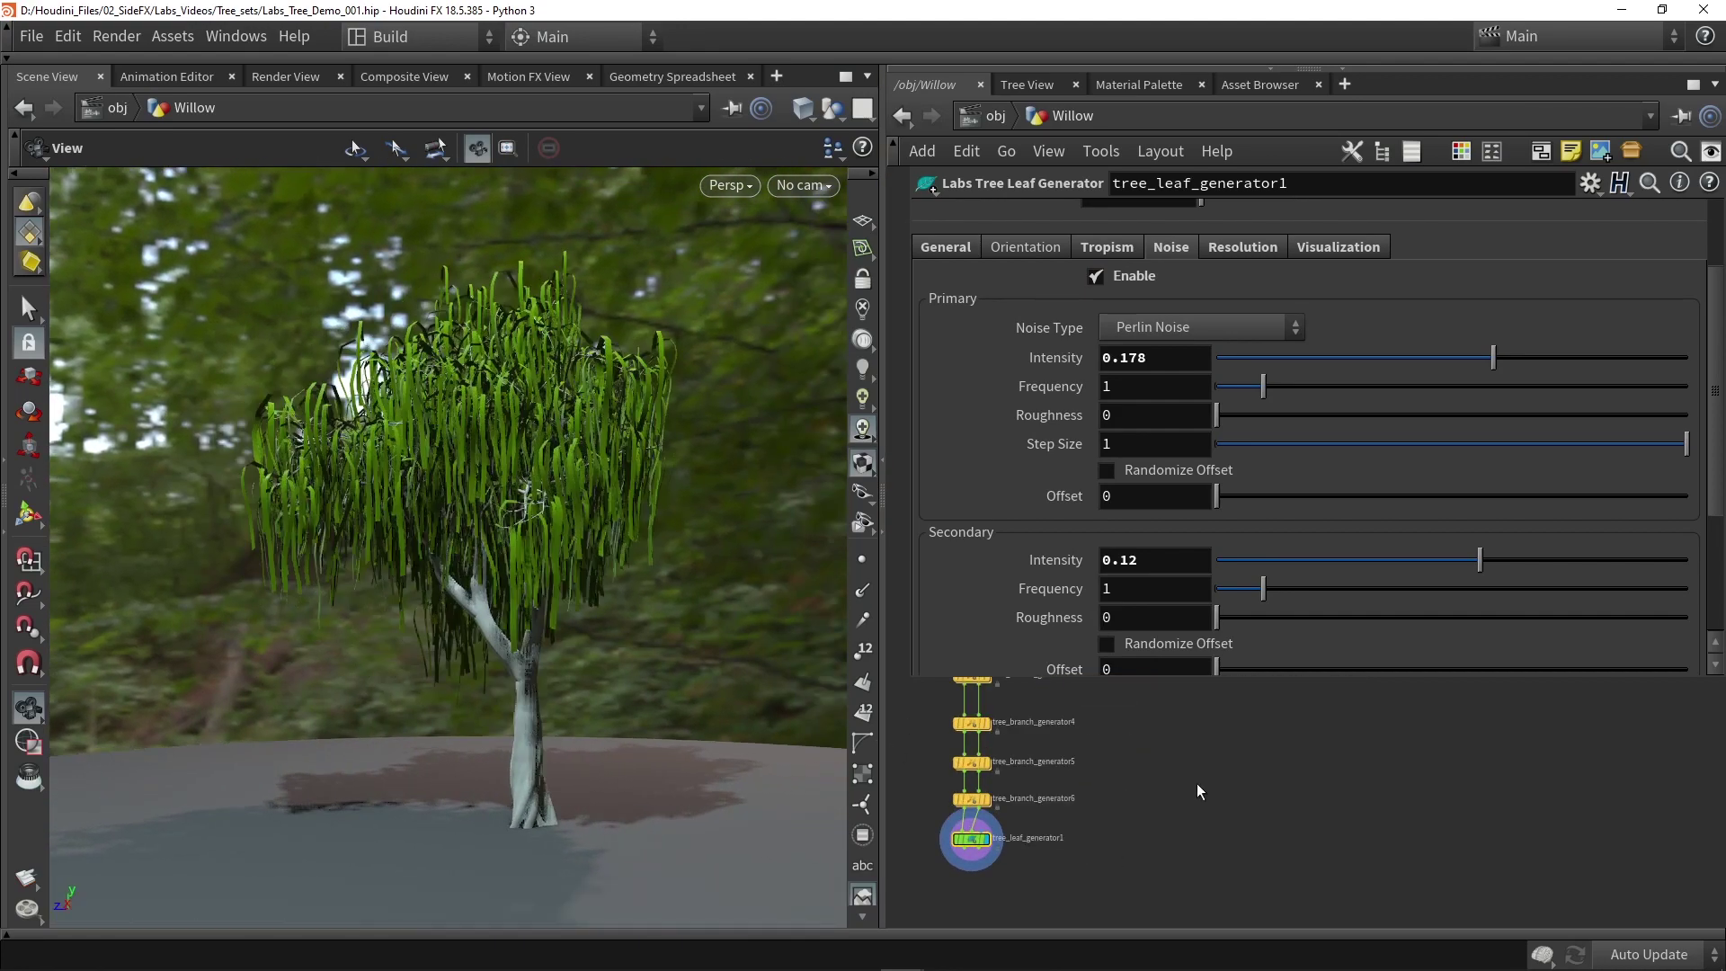
Shrink the parameters panel, frame the node chain, select tree_controller1 and save the scene.
{"action": "scroll", "coordinate": [1134, 790], "scroll_direction": "down", "scroll_amount": 4}
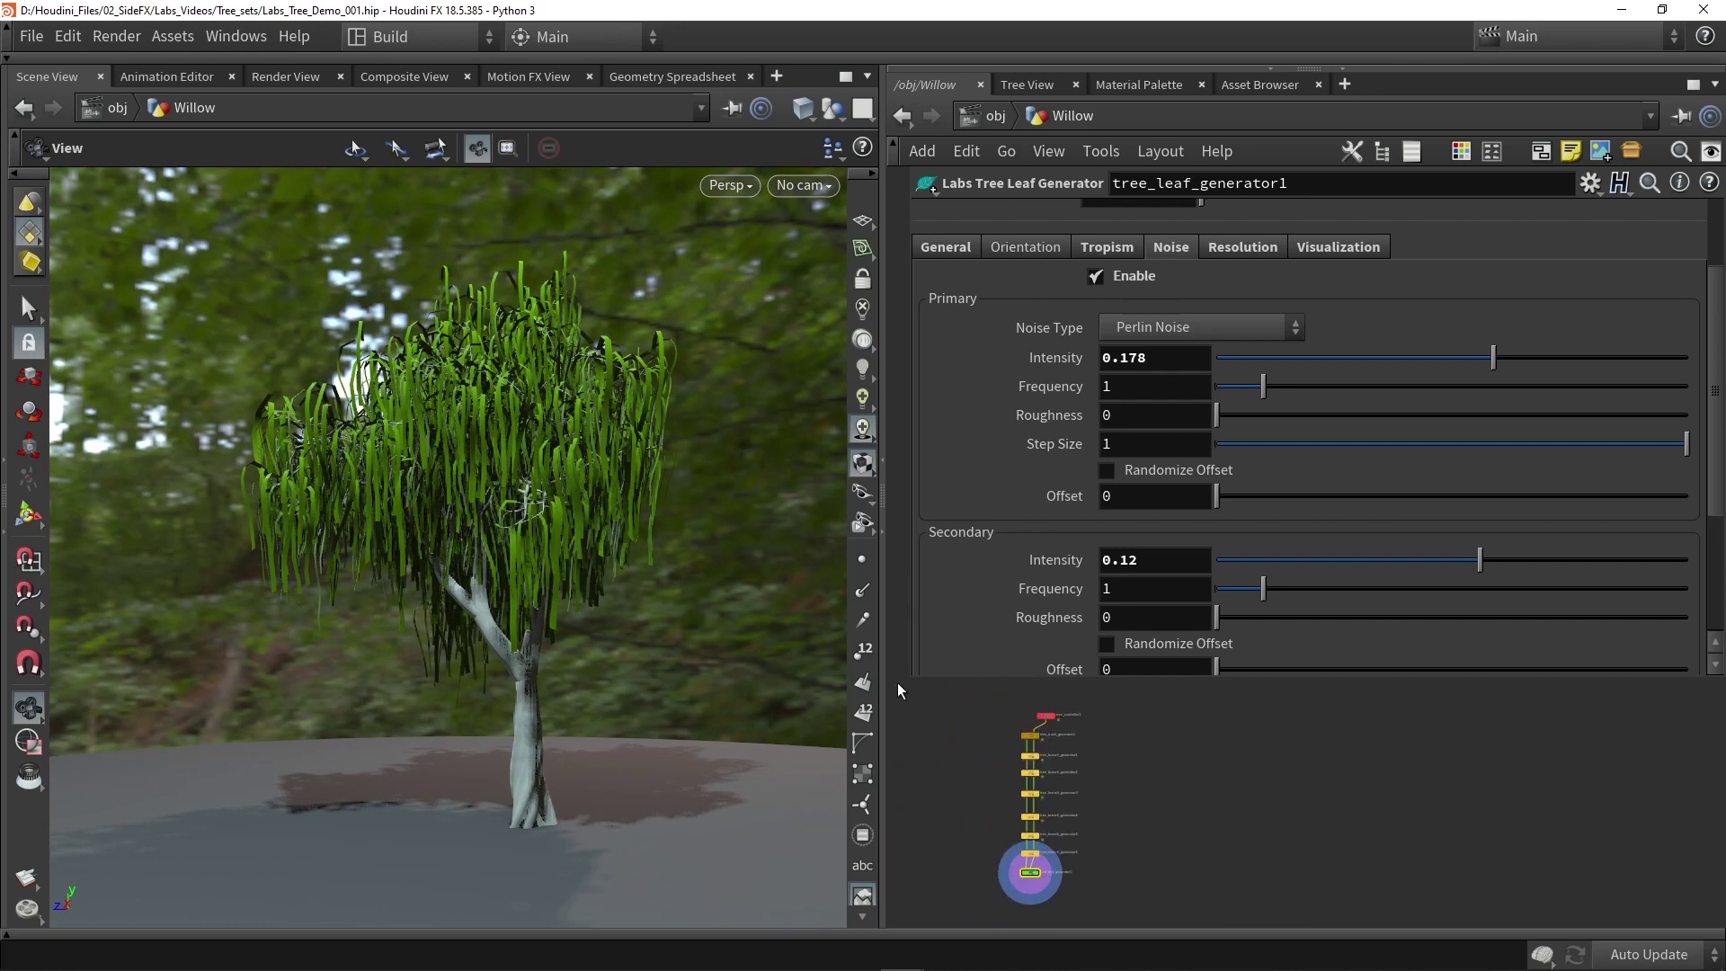
{"action": "left_click_drag", "start_coordinate": [910, 683], "coordinate": [935, 433]}
{"action": "scroll", "coordinate": [1113, 819], "scroll_direction": "up", "scroll_amount": 3}
{"action": "middle_click_drag", "start_coordinate": [1115, 819], "coordinate": [1237, 776]}
{"action": "scroll", "coordinate": [1115, 623], "scroll_direction": "up", "scroll_amount": 1}
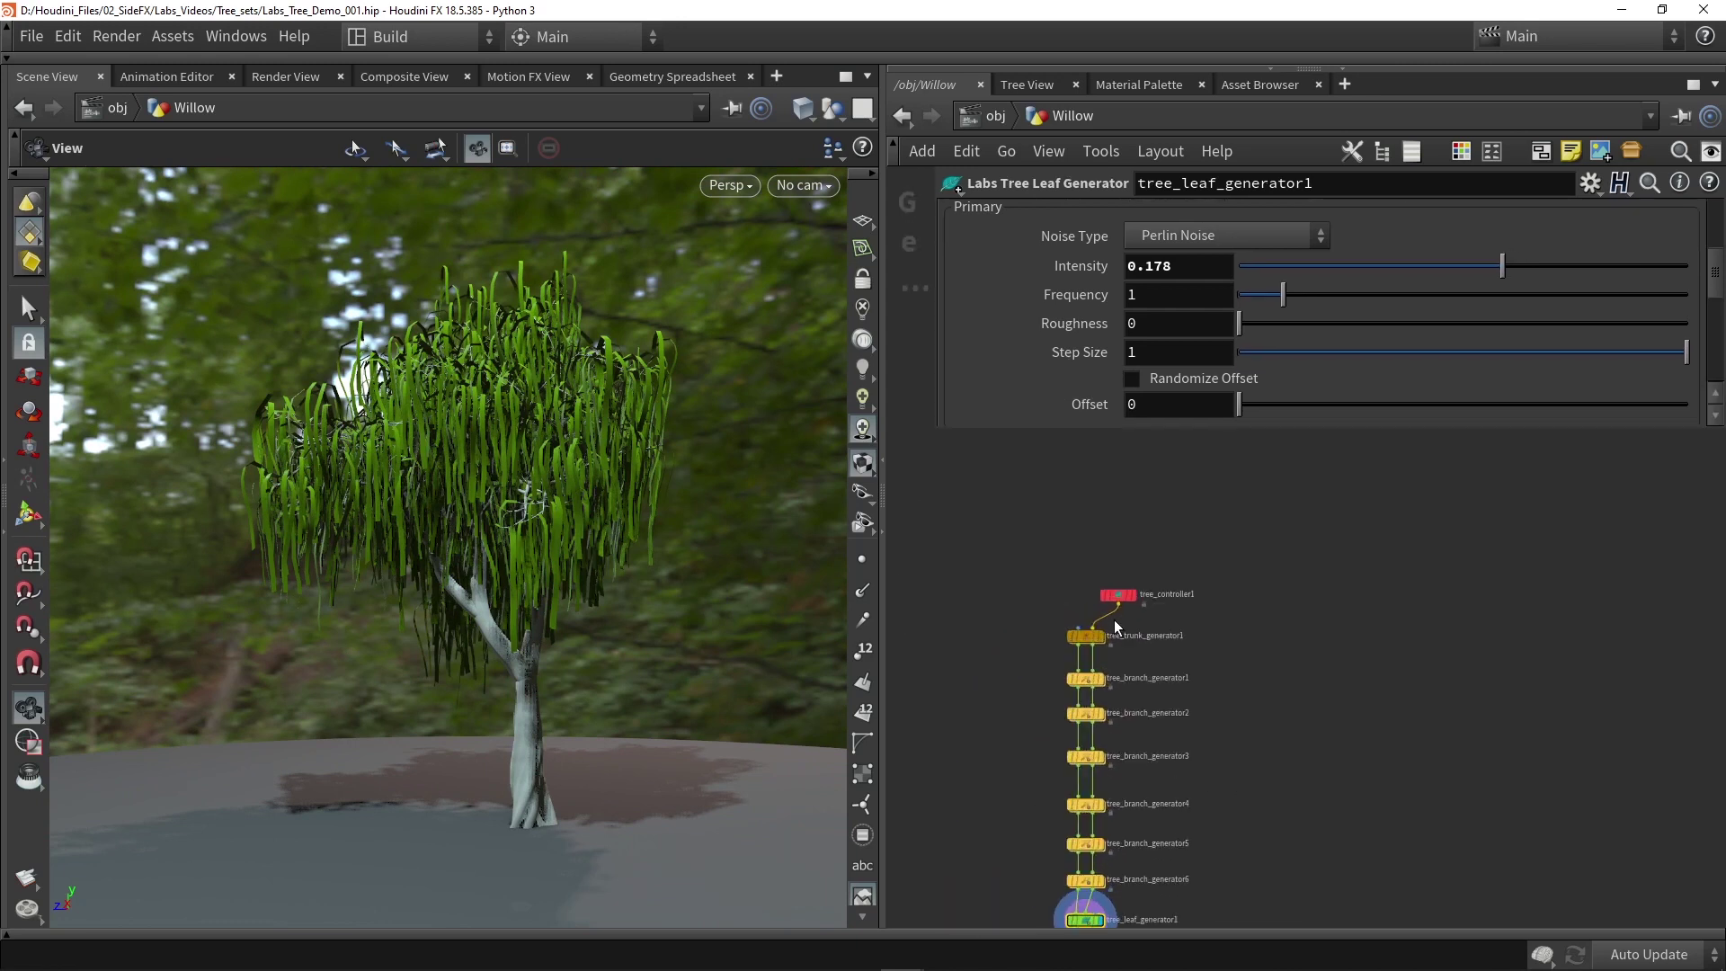
{"action": "middle_click_drag", "start_coordinate": [1224, 644], "coordinate": [1246, 582]}
{"action": "left_click", "coordinate": [1138, 536]}
{"action": "scroll", "coordinate": [1070, 289], "scroll_direction": "up", "scroll_amount": 1}
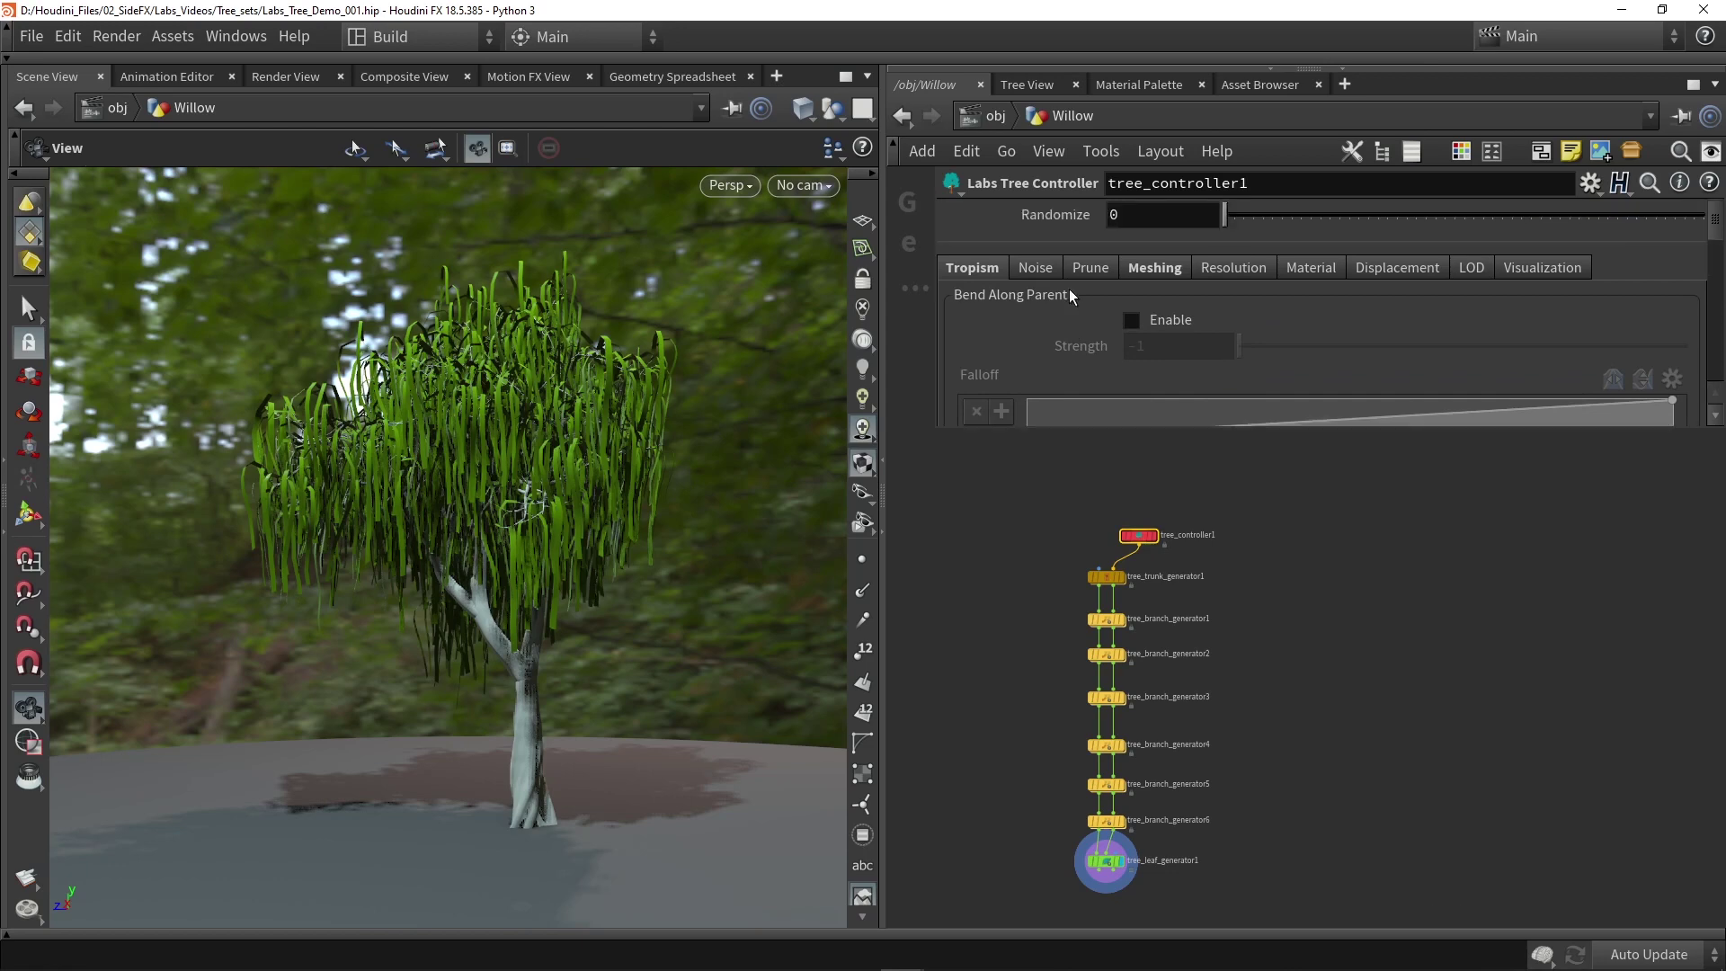
{"action": "key", "text": "ctrl+s"}
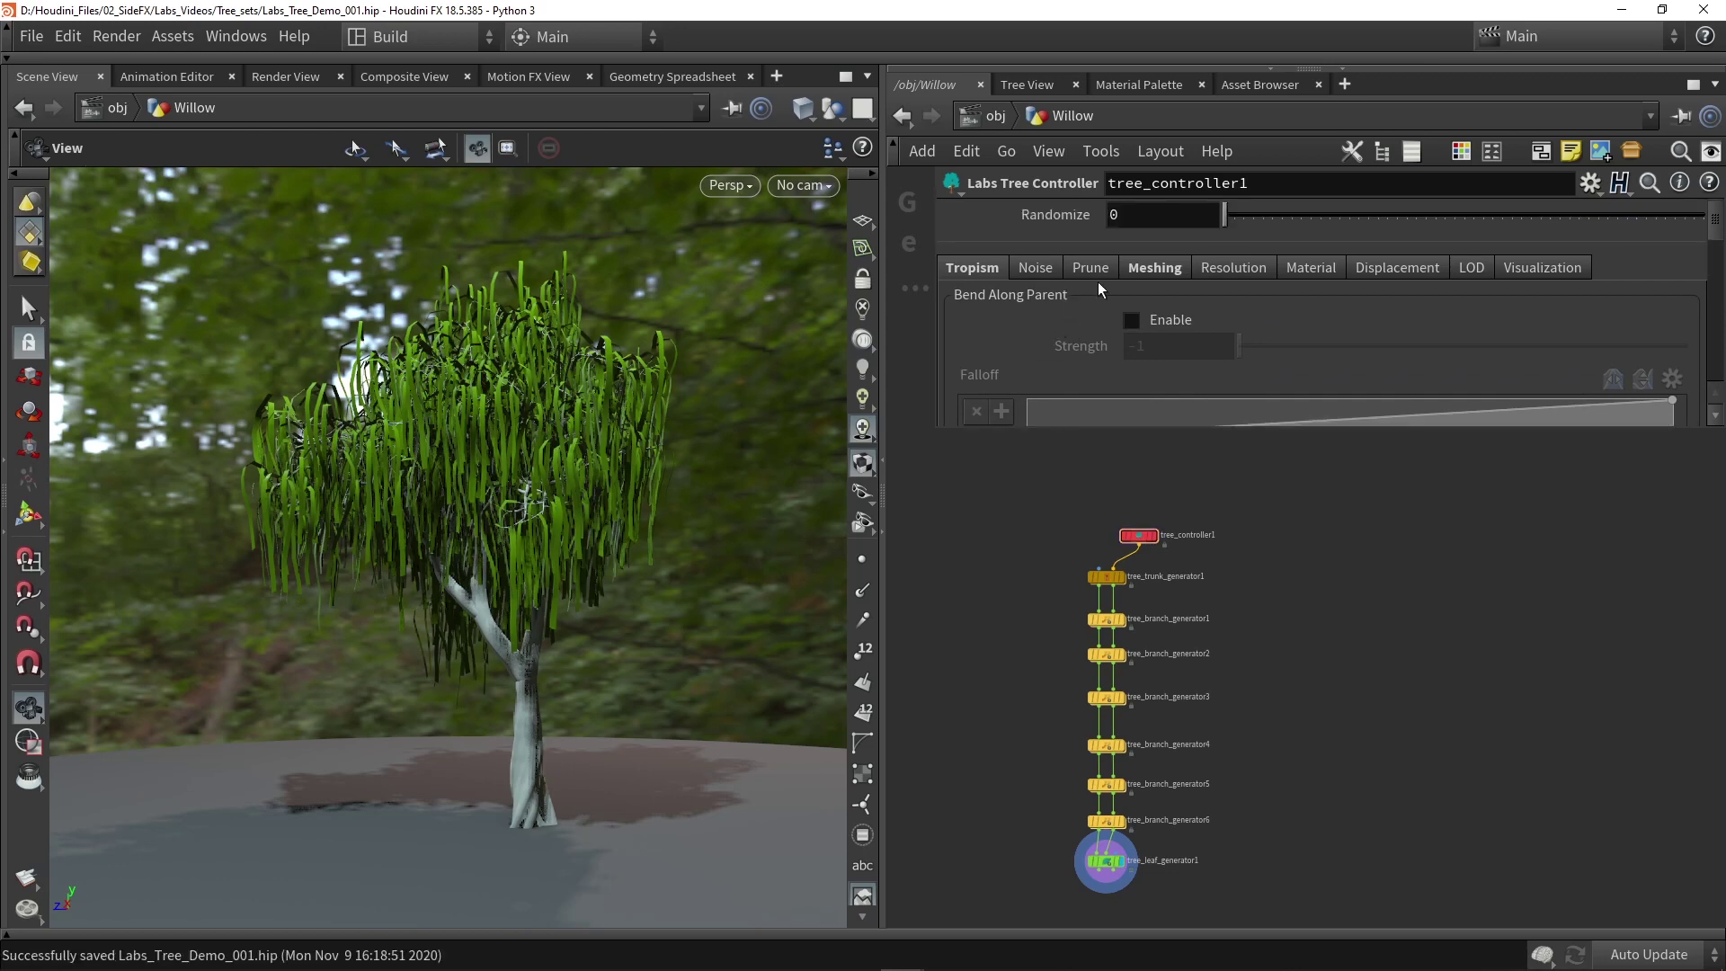
Set Randomize to 6 after trying 14, 55 and 78, then display only tree_branch_generator1.
{"action": "left_click", "coordinate": [1289, 214]}
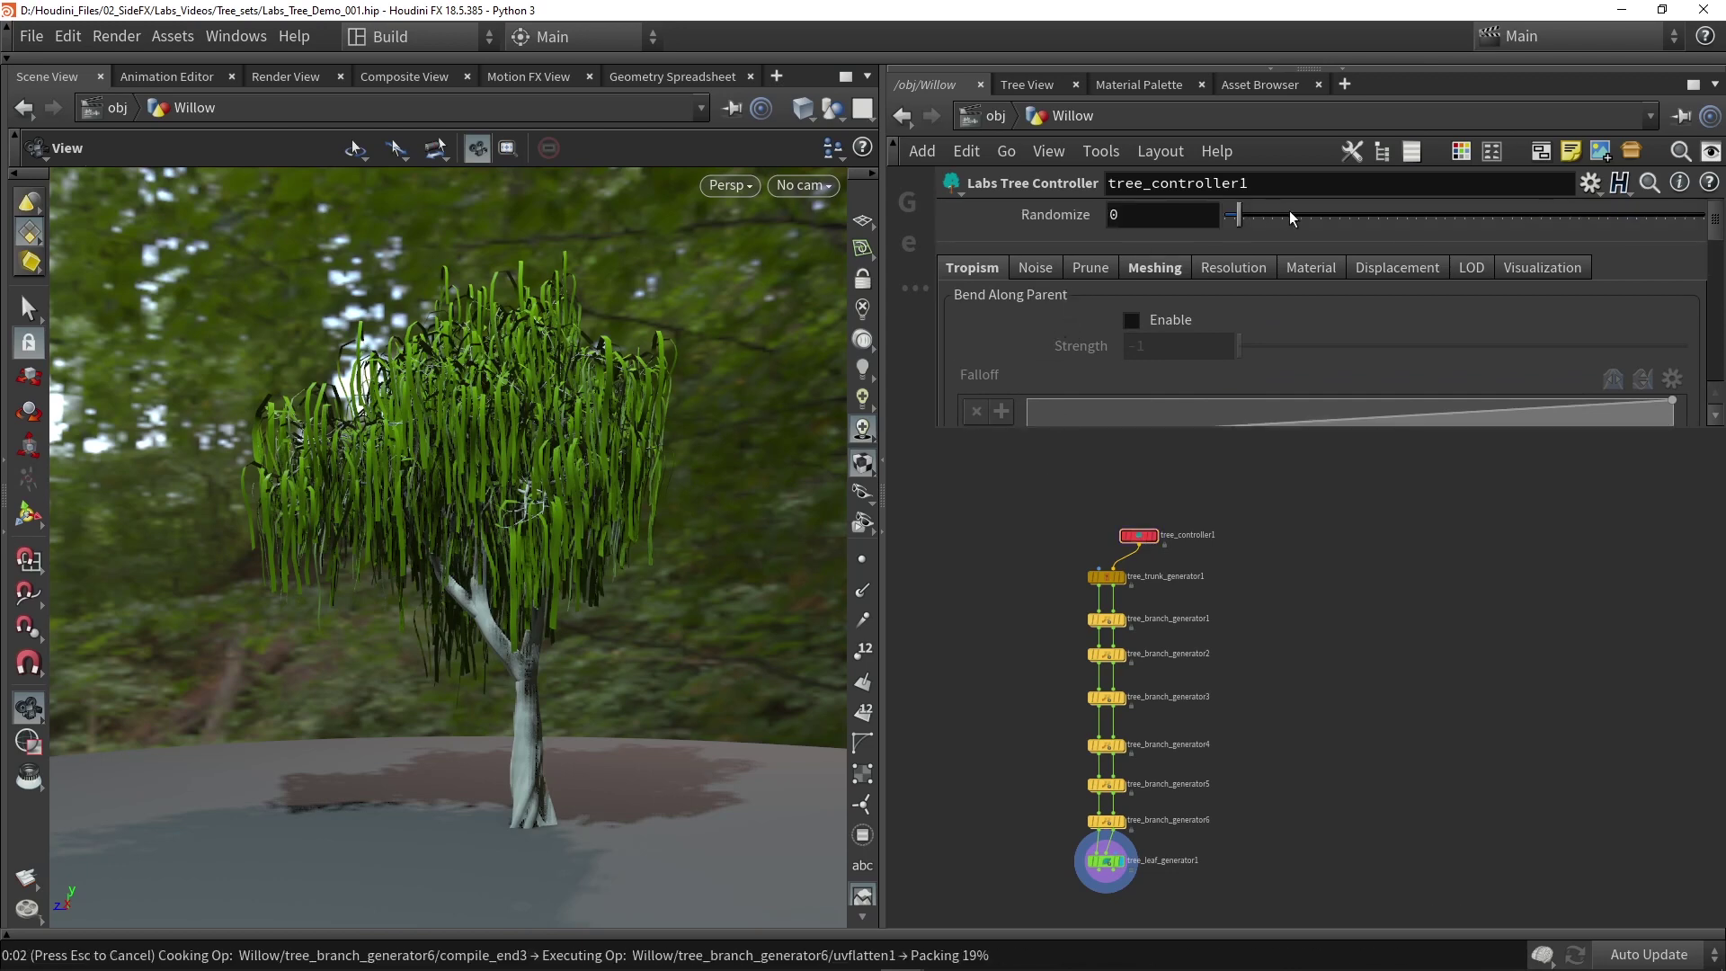
{"action": "left_click", "coordinate": [1488, 215]}
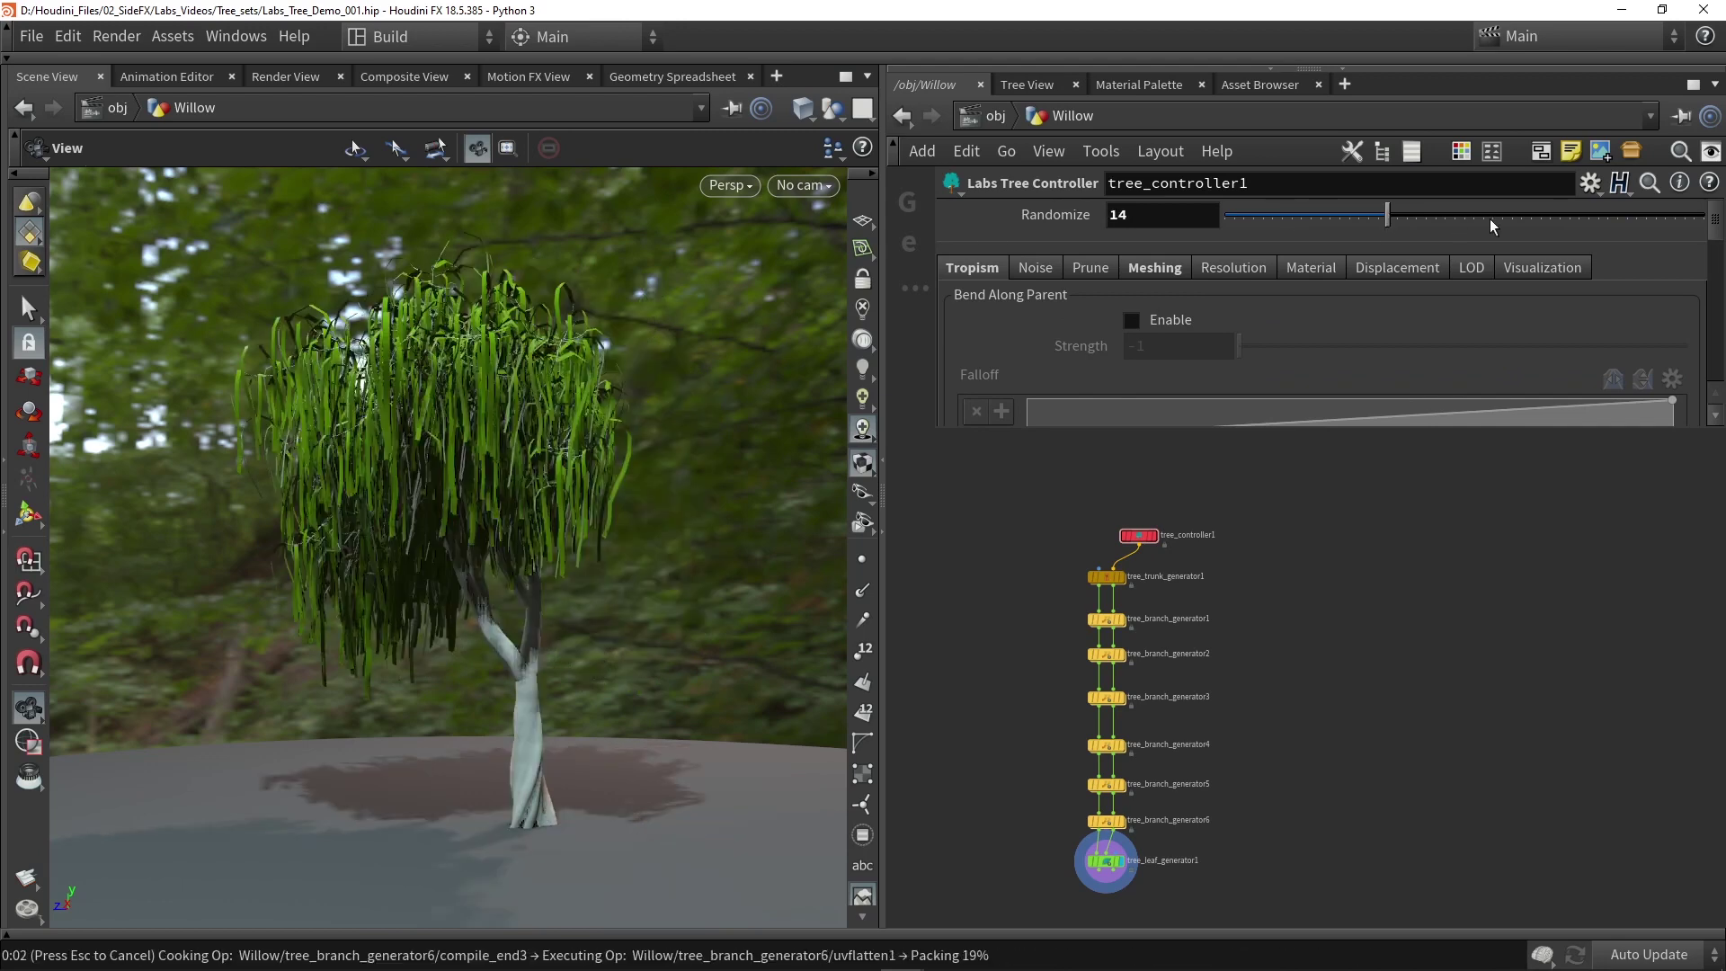
{"action": "left_click", "coordinate": [1604, 214]}
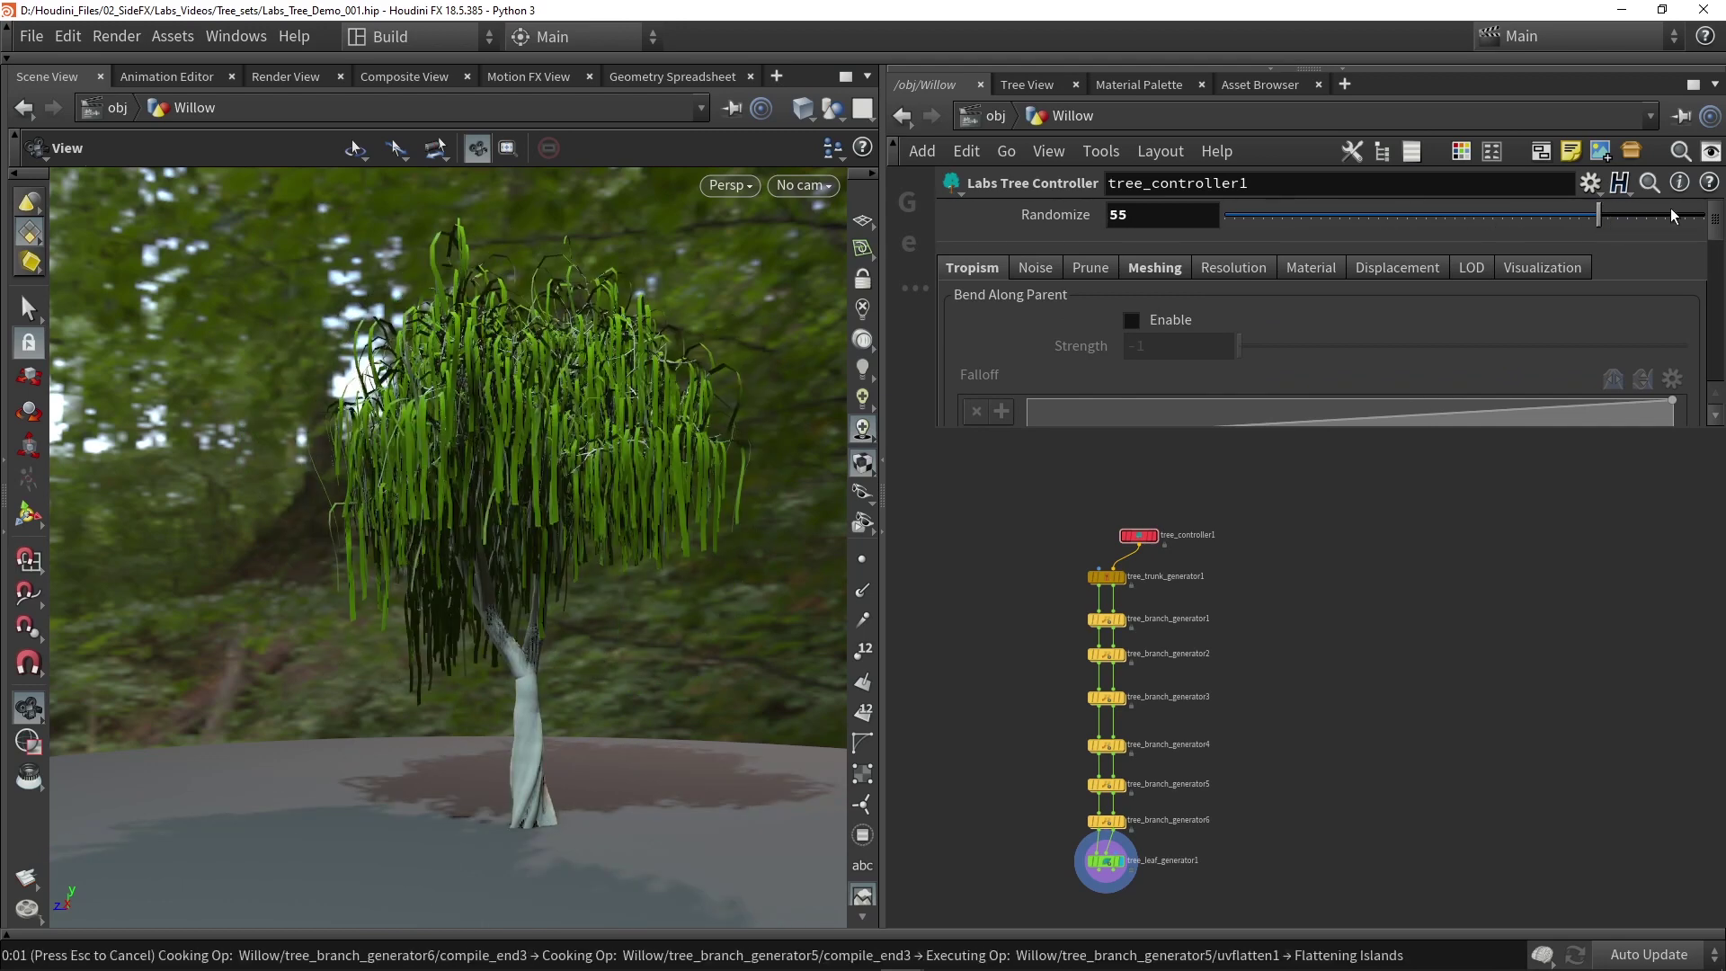
{"action": "left_click", "coordinate": [1255, 217]}
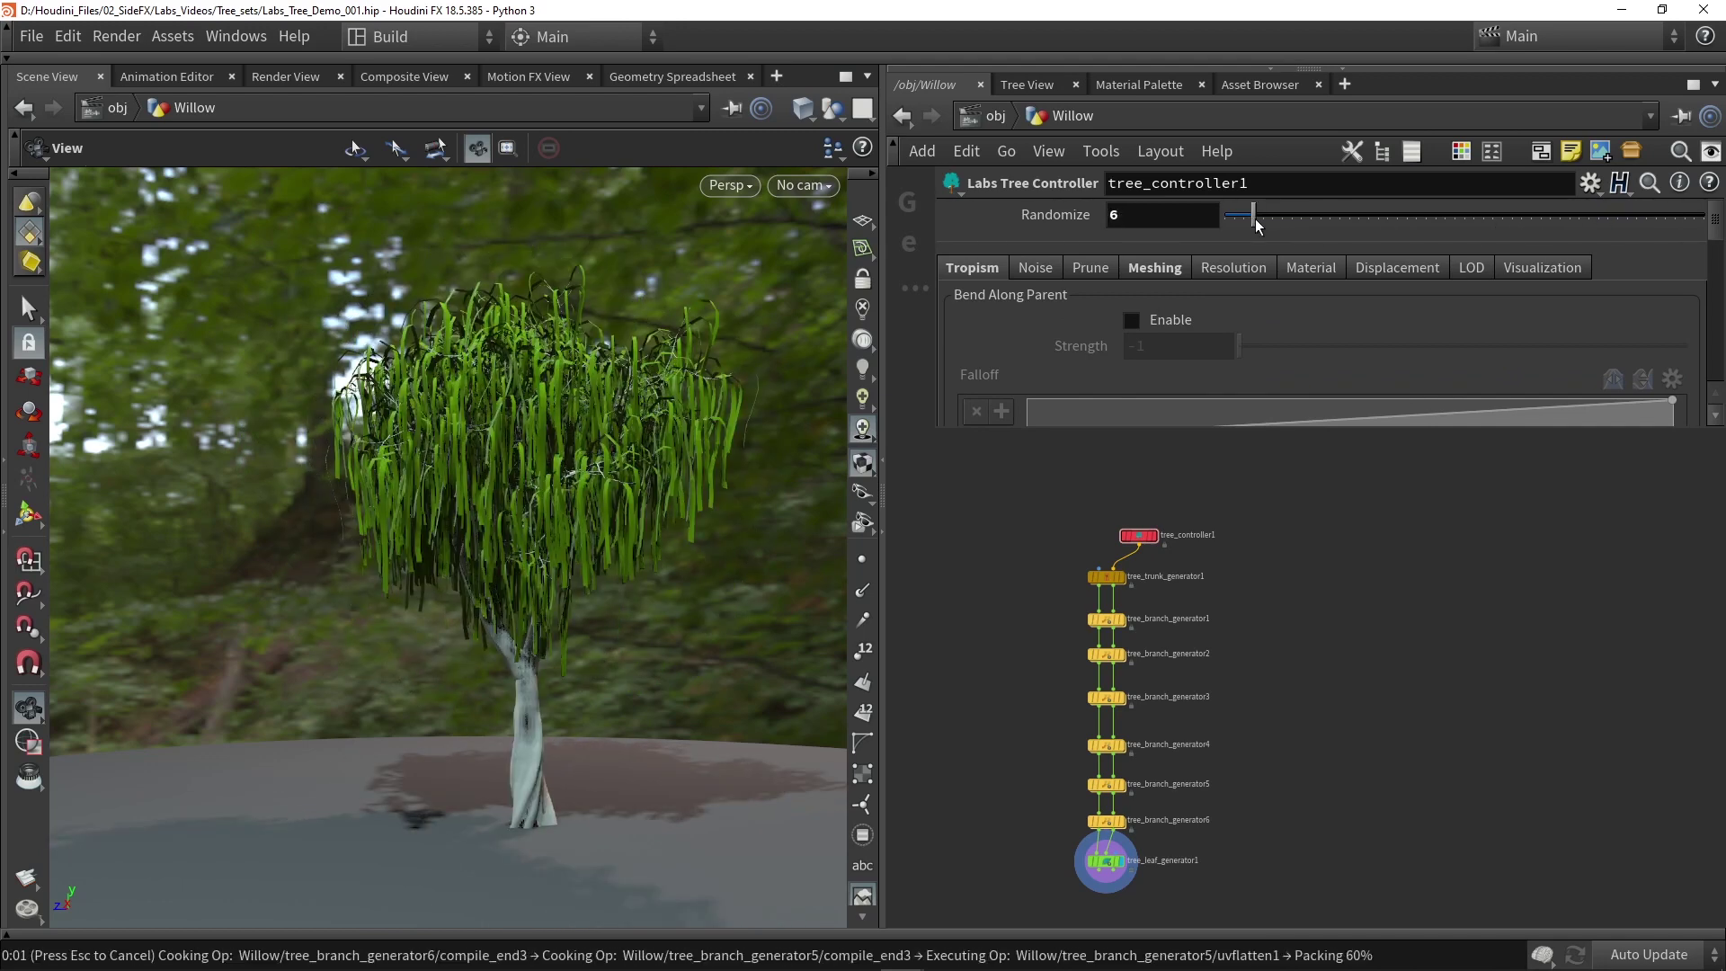
{"action": "left_click_drag", "start_coordinate": [743, 513], "coordinate": [673, 551]}
{"action": "scroll", "coordinate": [1110, 732], "scroll_direction": "up", "scroll_amount": 2}
{"action": "scroll", "coordinate": [1135, 586], "scroll_direction": "up", "scroll_amount": 2}
{"action": "left_click", "coordinate": [1129, 554]}
{"action": "left_click", "coordinate": [1095, 554]}
Set the first branch generator's branch nodes to 3.
{"action": "left_click_drag", "start_coordinate": [662, 585], "coordinate": [471, 627]}
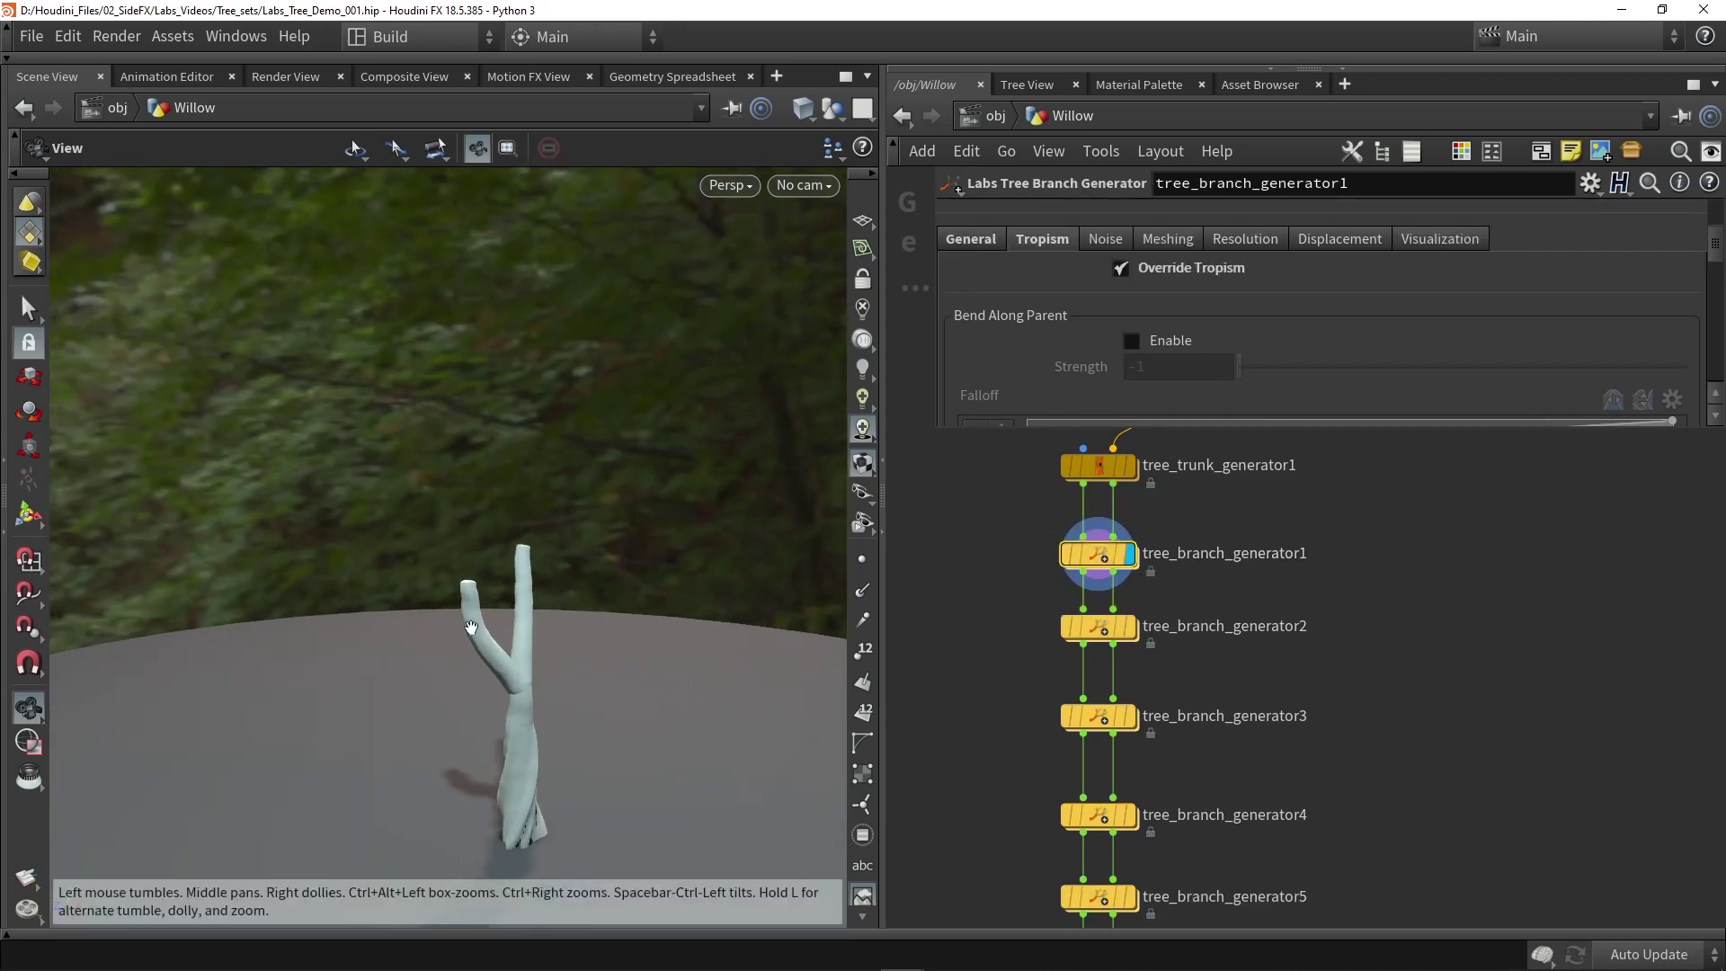
{"action": "left_click", "coordinate": [975, 239]}
{"action": "scroll", "coordinate": [989, 285], "scroll_direction": "down", "scroll_amount": 2}
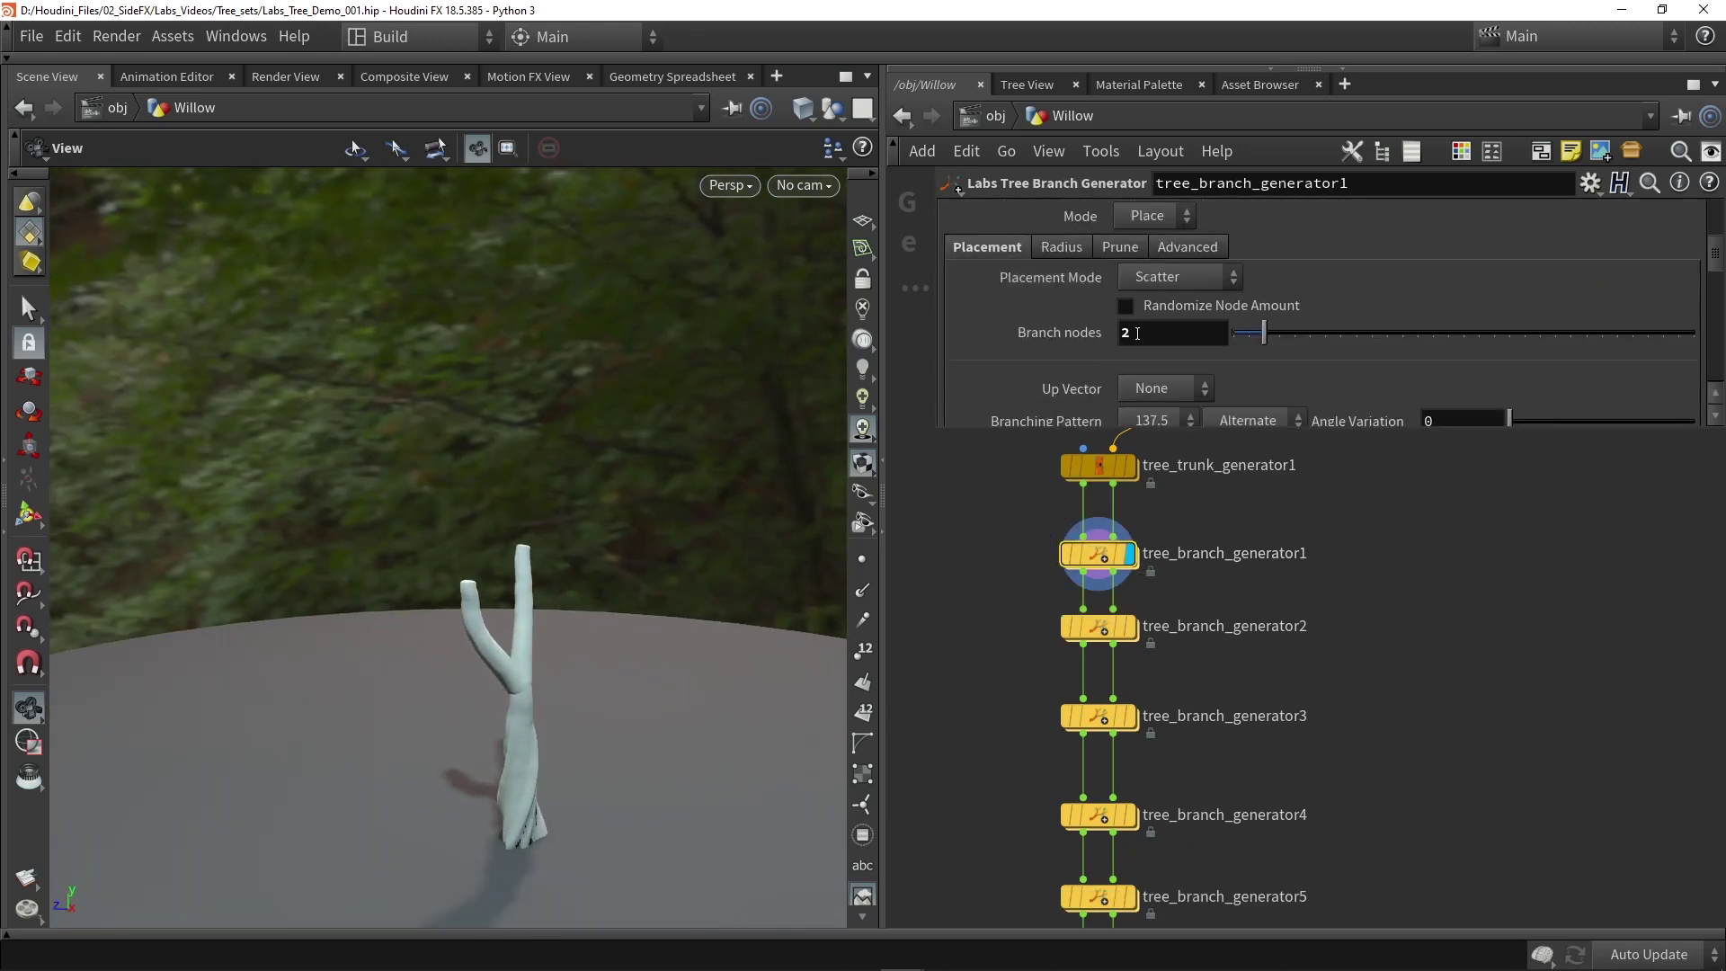
{"action": "type", "text": "3"}
{"action": "key", "text": "Return"}
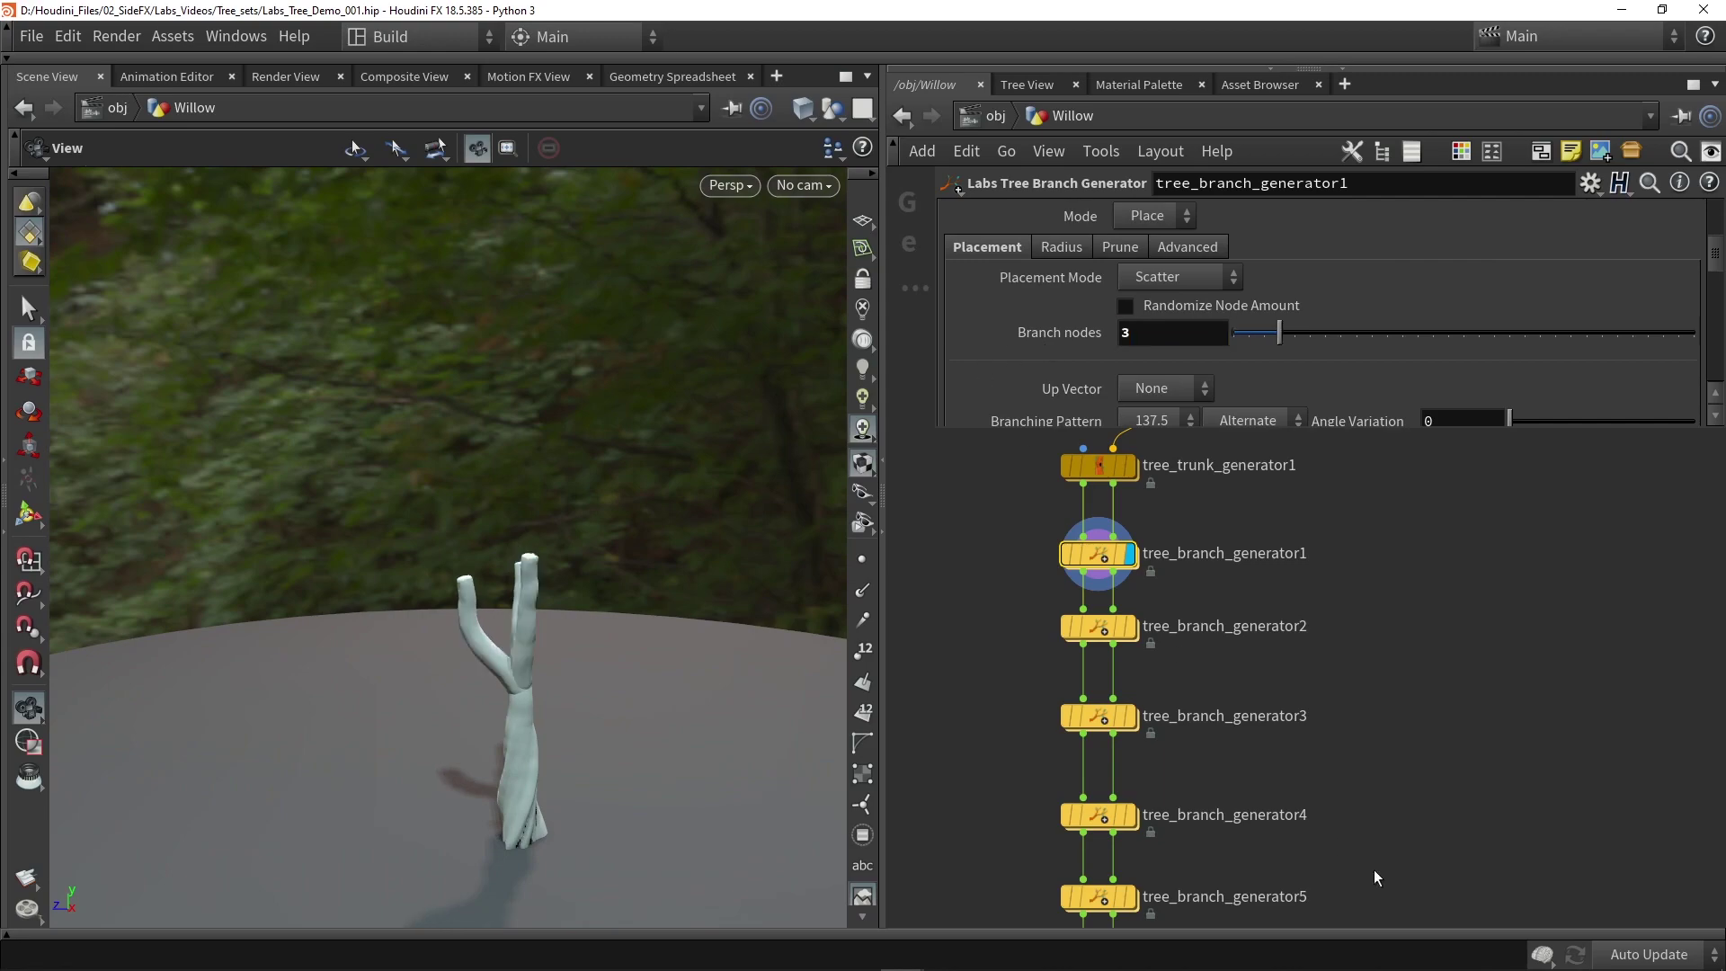
Display the full branch structure, then the leafy willow again, to inspect the change.
{"action": "middle_click_drag", "start_coordinate": [1214, 855], "coordinate": [1153, 673]}
{"action": "left_click", "coordinate": [1033, 789]}
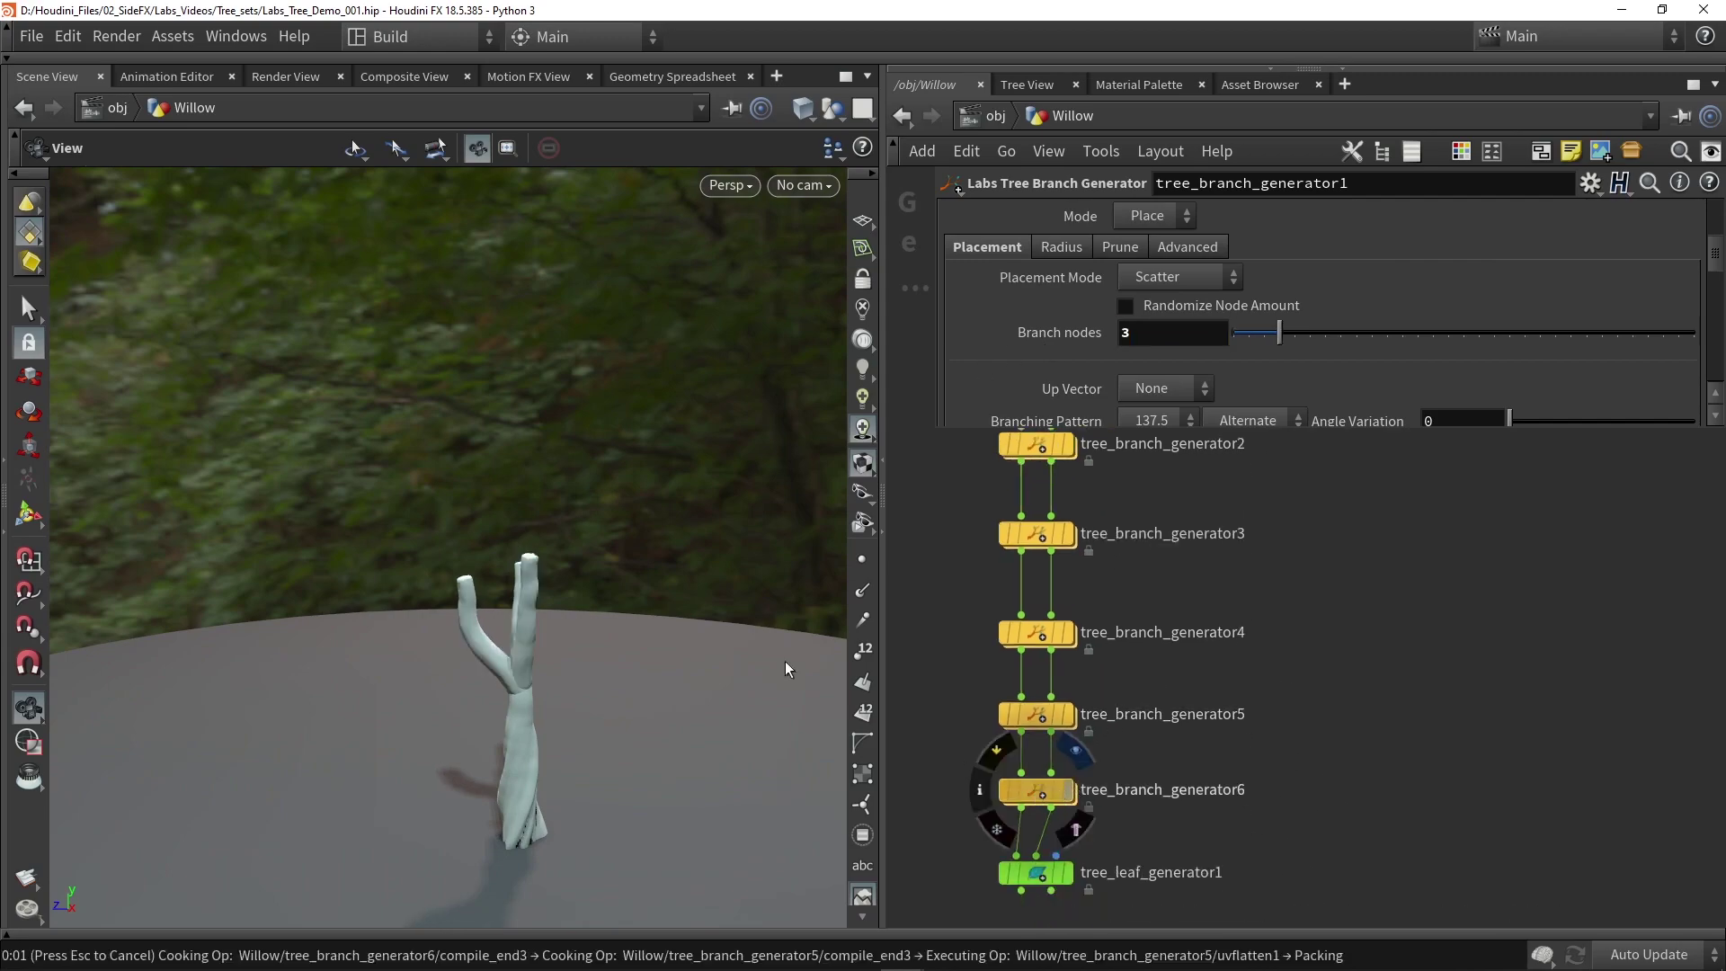
{"action": "mouse_move", "coordinate": [609, 558]}
{"action": "left_mouse_down"}
{"action": "mouse_move", "coordinate": [655, 546]}
{"action": "mouse_move", "coordinate": [605, 557]}
{"action": "left_mouse_up"}
{"action": "scroll", "coordinate": [1027, 369], "scroll_direction": "up", "scroll_amount": 3}
{"action": "middle_click_drag", "start_coordinate": [1017, 856], "coordinate": [1017, 770]}
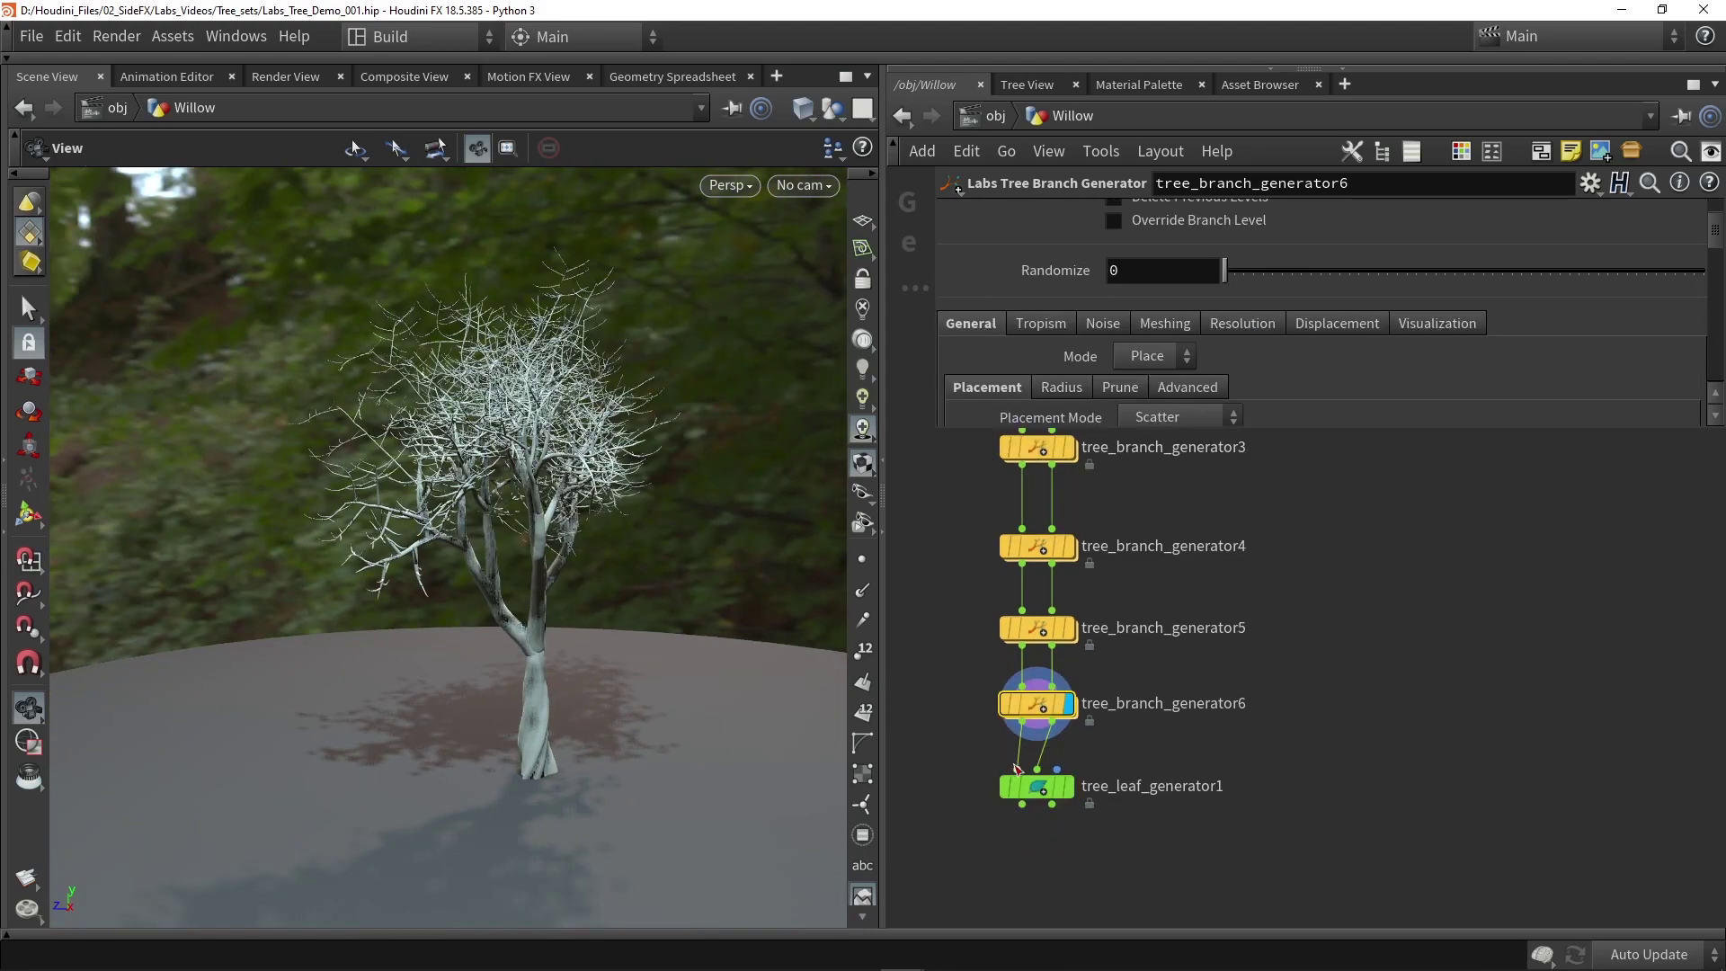
{"action": "left_click", "coordinate": [1039, 788]}
{"action": "mouse_move", "coordinate": [542, 532]}
{"action": "left_mouse_down"}
{"action": "mouse_move", "coordinate": [447, 532]}
{"action": "mouse_move", "coordinate": [550, 515]}
{"action": "left_mouse_up"}
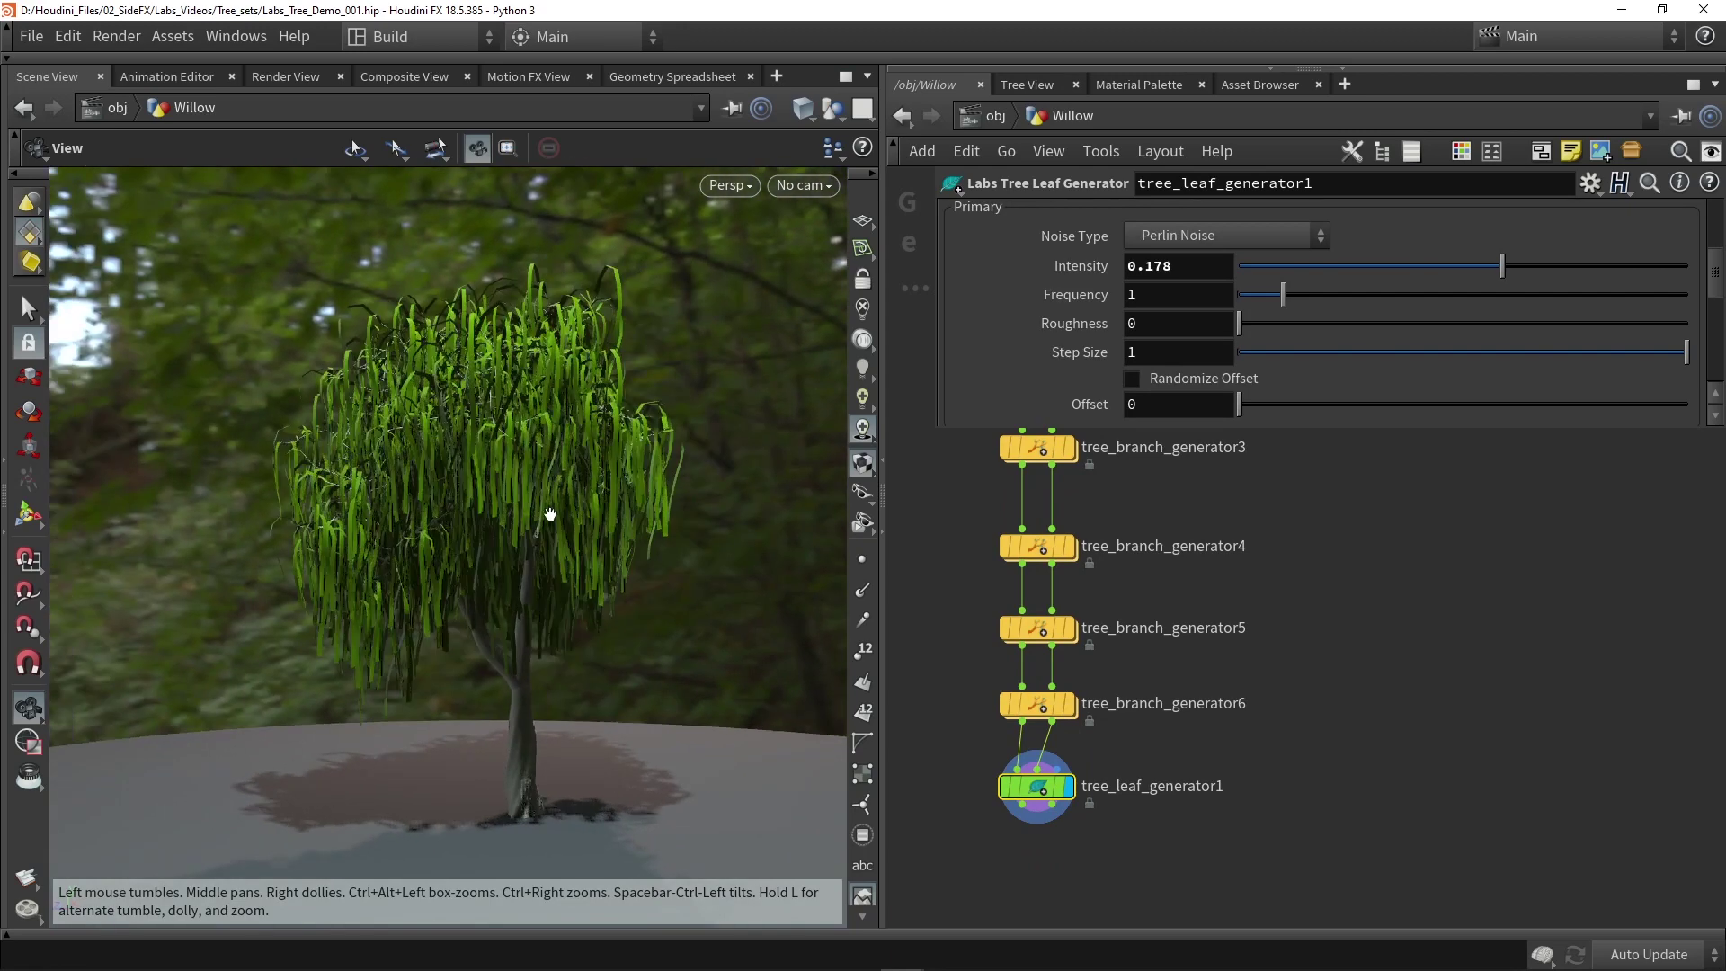
Try 1 branch node, then settle on 2 for tree_branch_generator1.
{"action": "scroll", "coordinate": [950, 670], "scroll_direction": "down", "scroll_amount": 2}
{"action": "left_click", "coordinate": [1017, 518]}
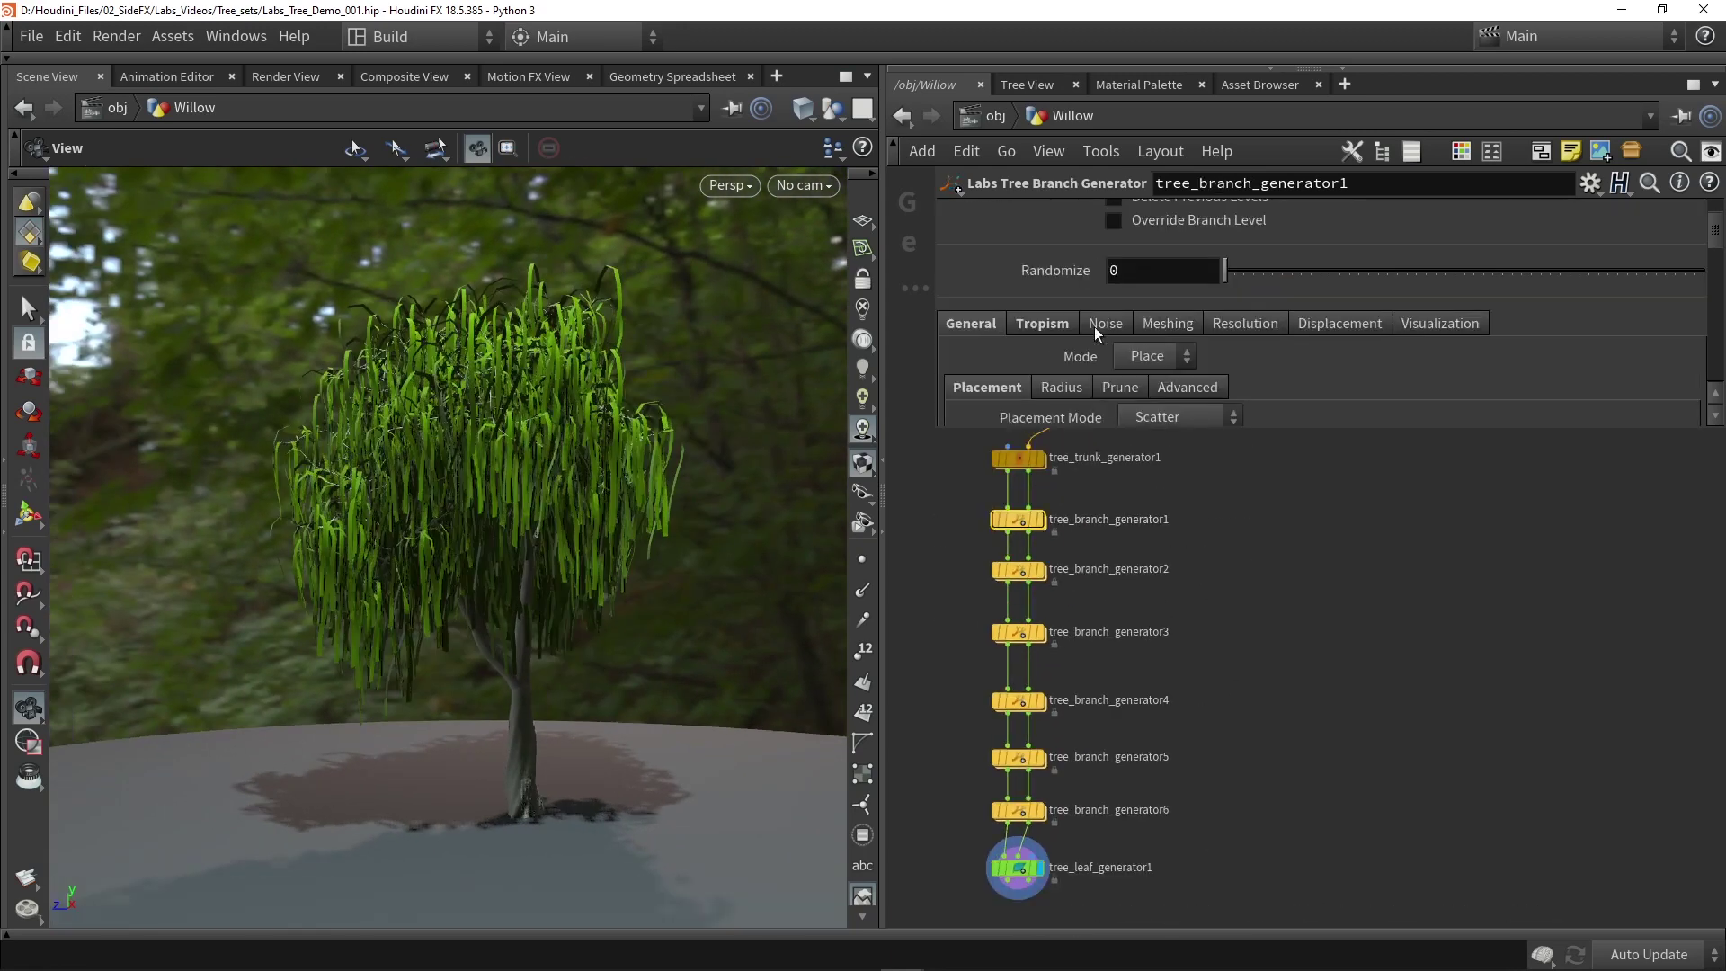
{"action": "scroll", "coordinate": [1119, 320], "scroll_direction": "down", "scroll_amount": 3}
{"action": "type", "text": "1"}
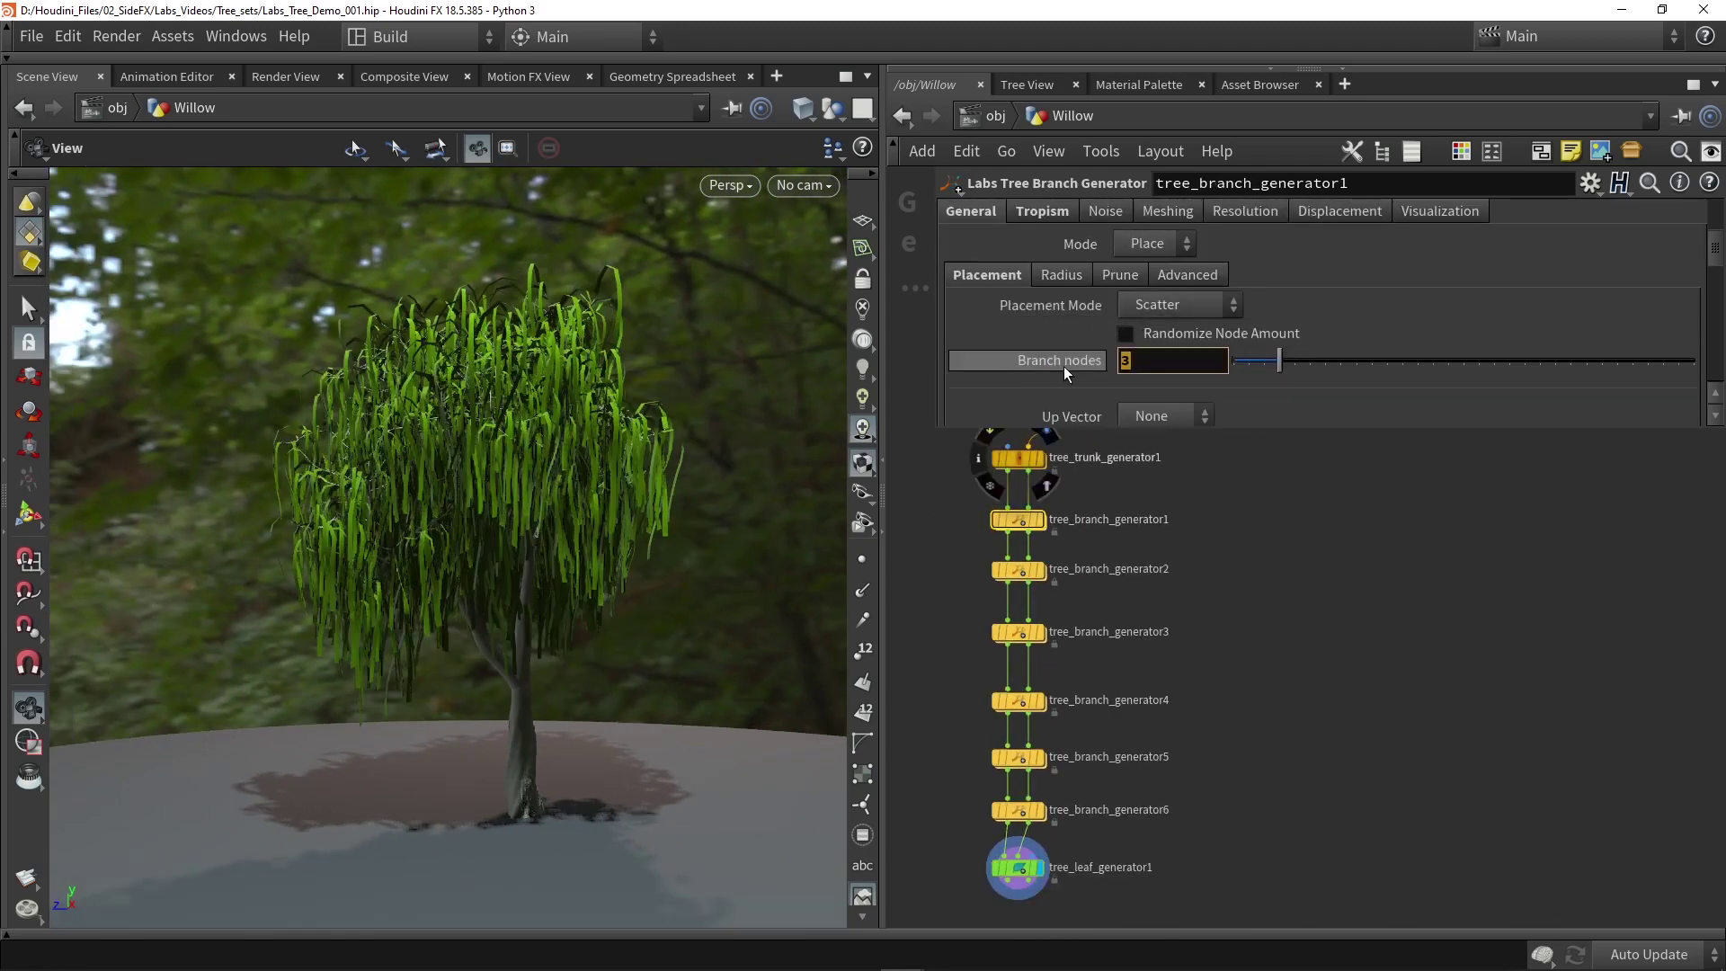
{"action": "key", "text": "Return"}
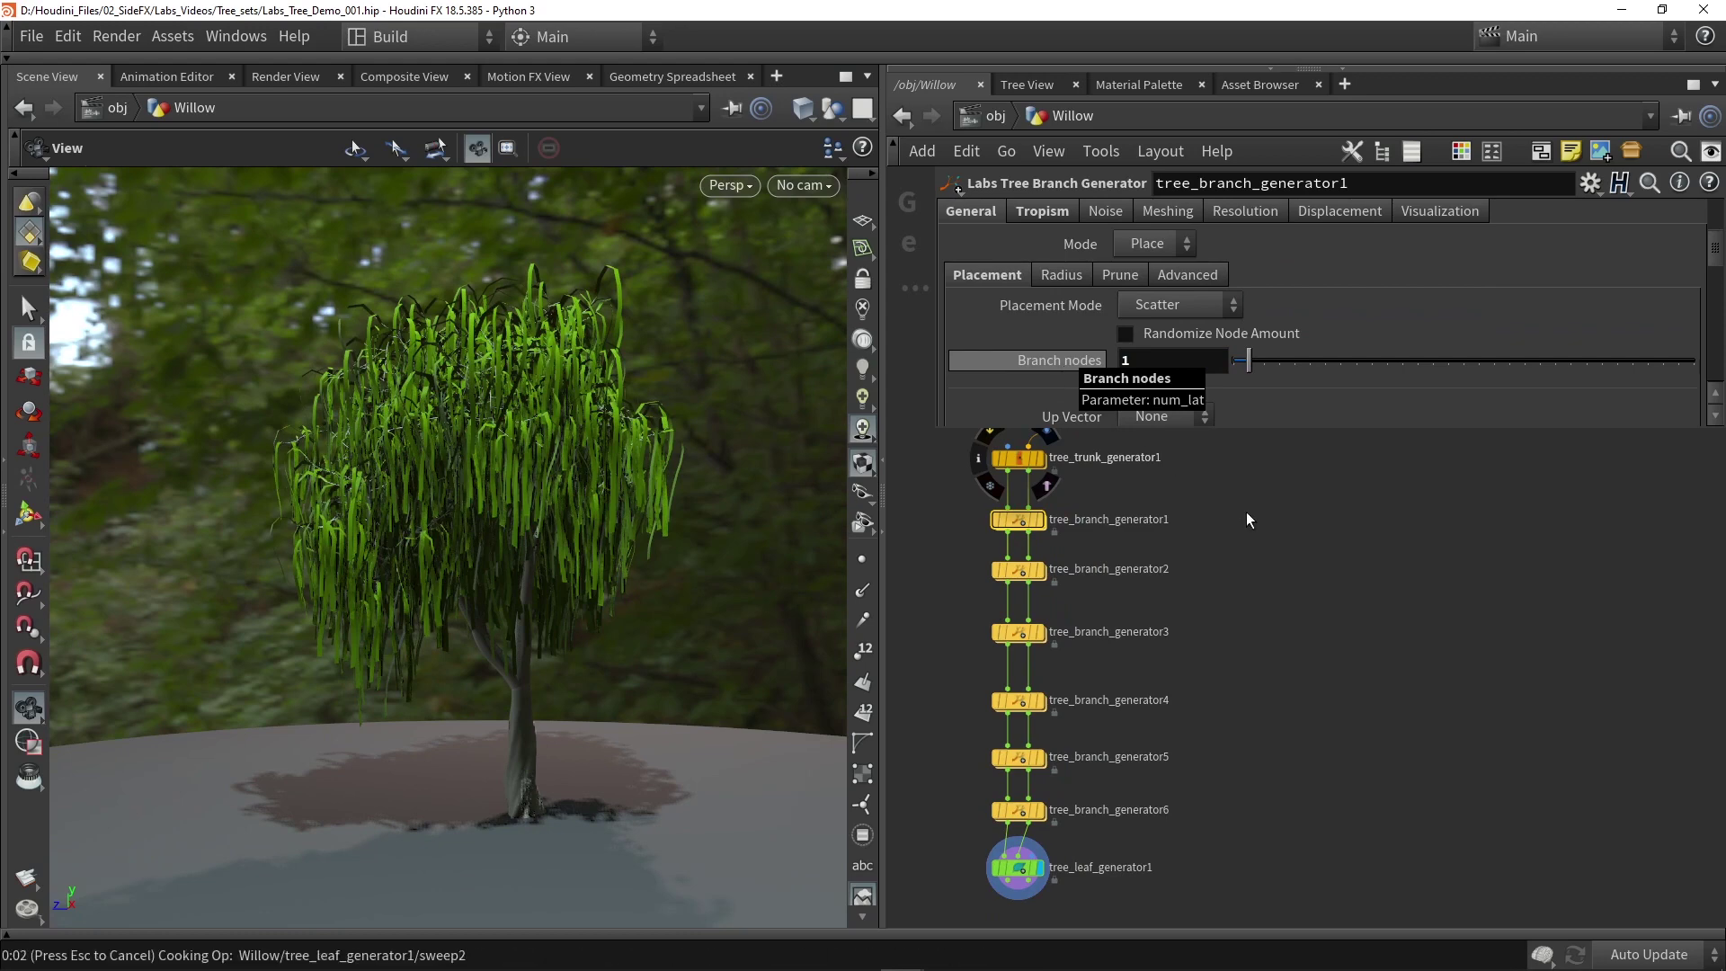
{"action": "left_click_drag", "start_coordinate": [706, 596], "coordinate": [468, 668]}
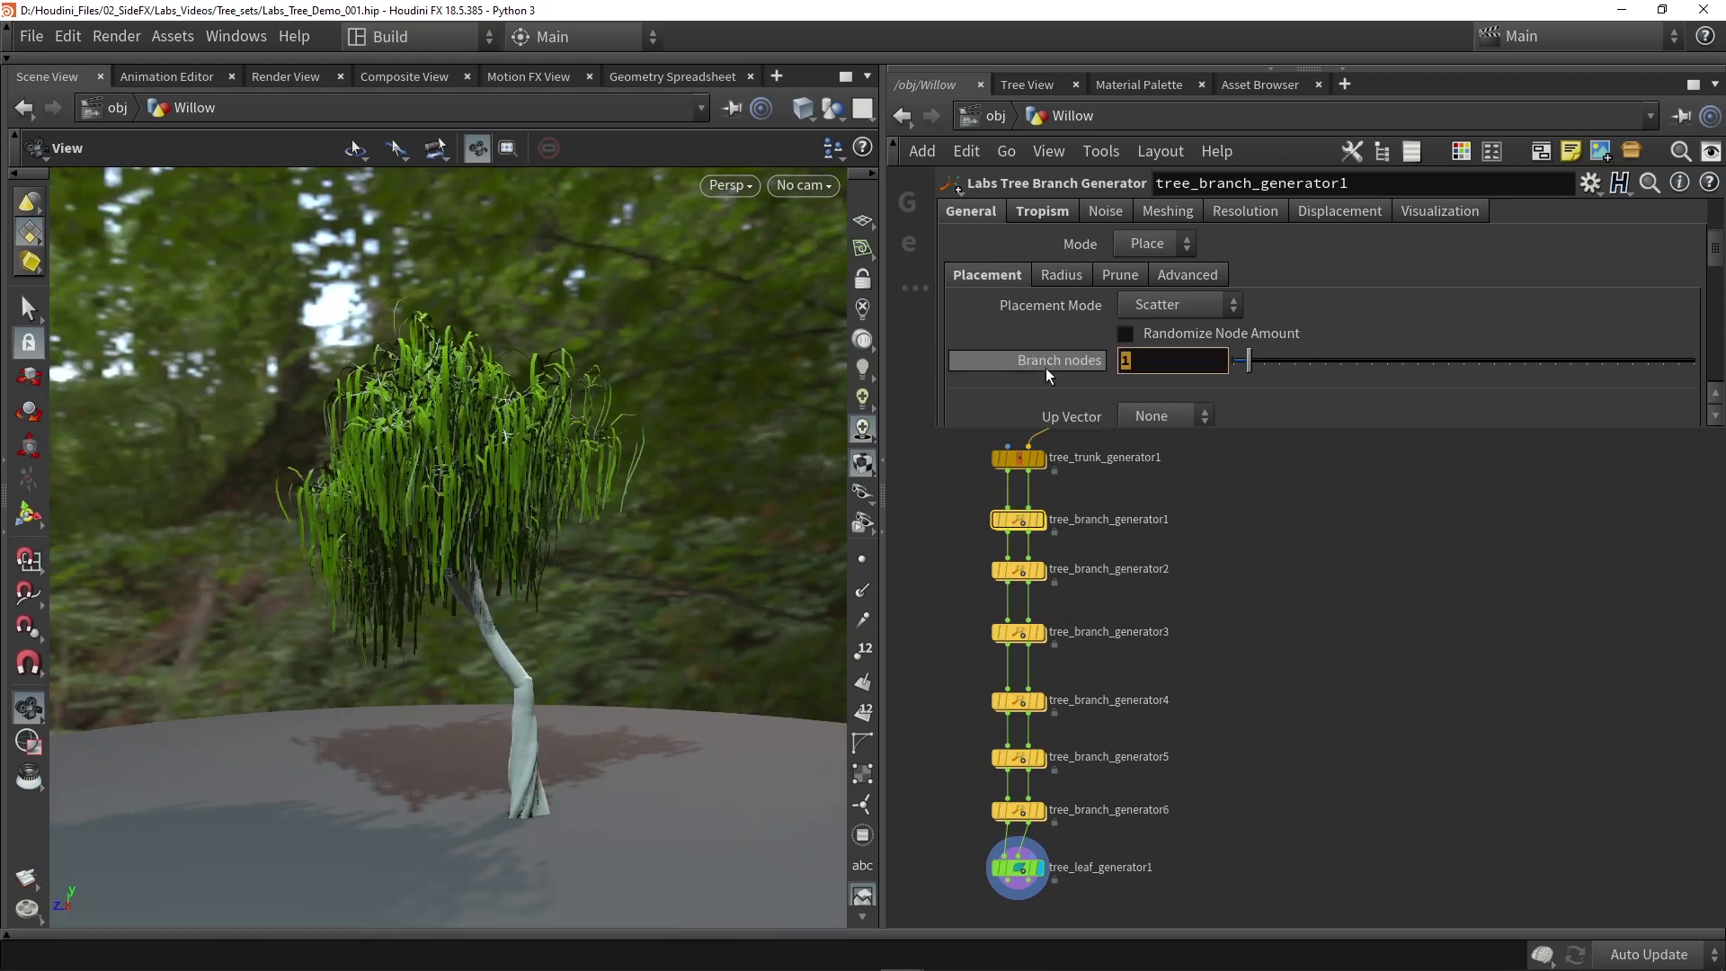
{"action": "type", "text": "2"}
{"action": "key", "text": "Return"}
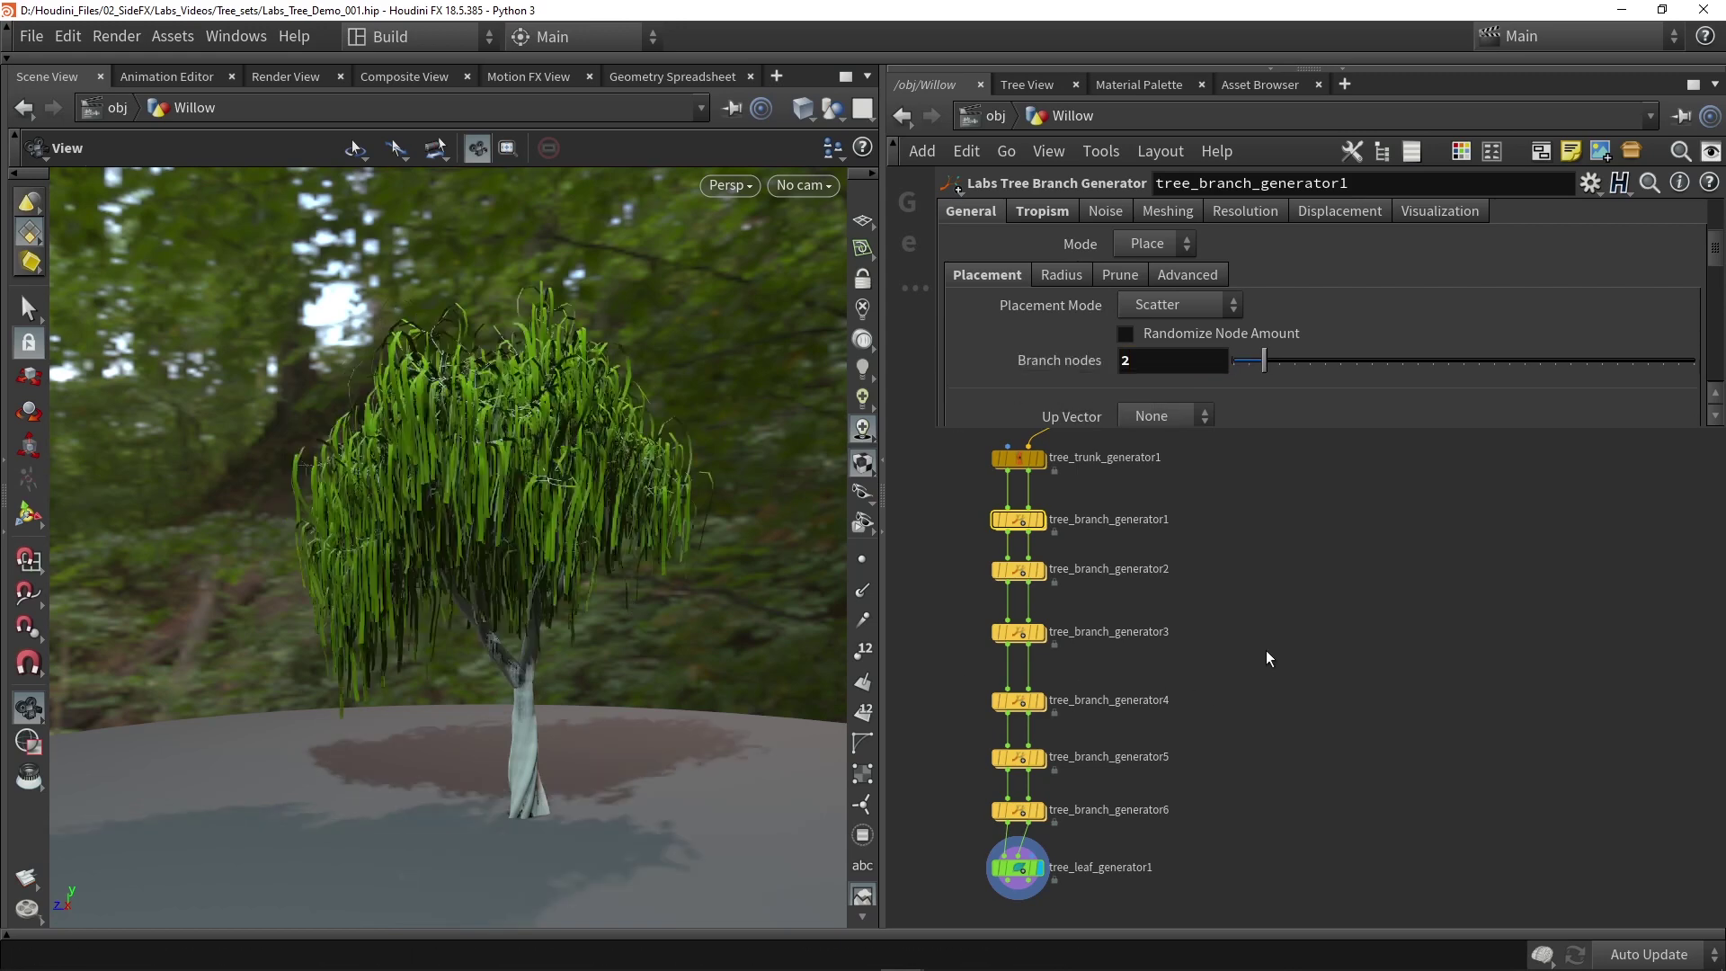
{"action": "middle_click_drag", "start_coordinate": [1264, 652], "coordinate": [1262, 710]}
{"action": "left_click", "coordinate": [1016, 521]}
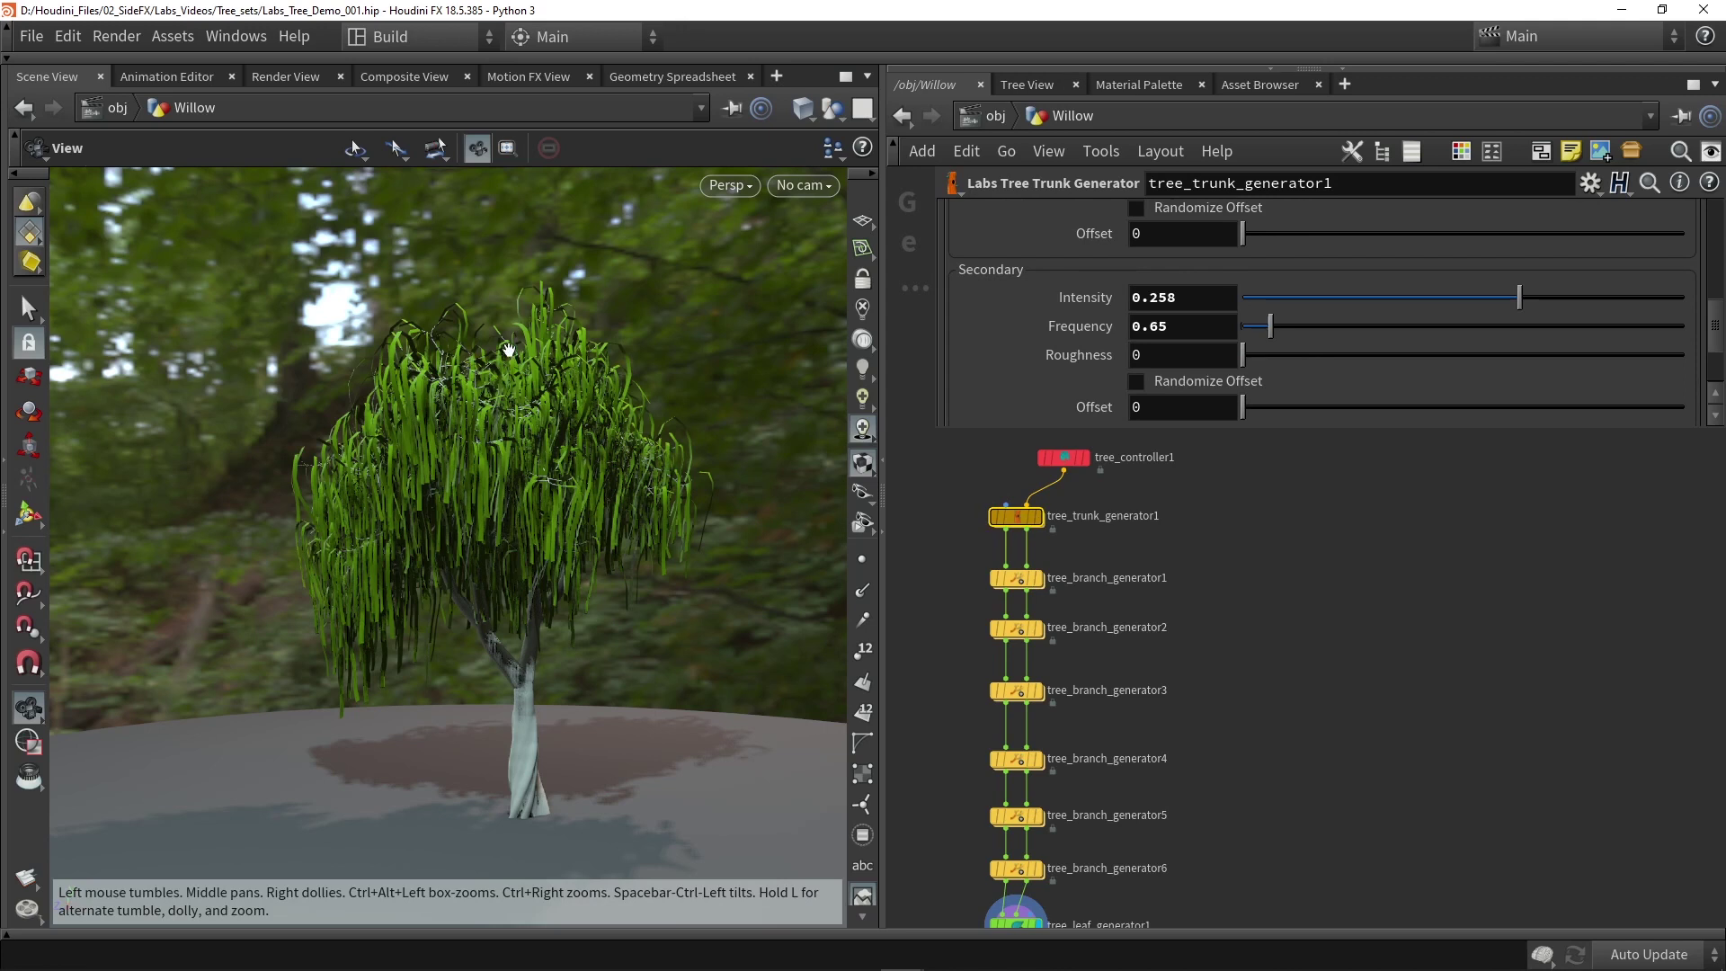
Set tree_trunk_generator1's length to 7.04 and orbit to inspect the taller willow.
{"action": "scroll", "coordinate": [1205, 305], "scroll_direction": "up", "scroll_amount": 5}
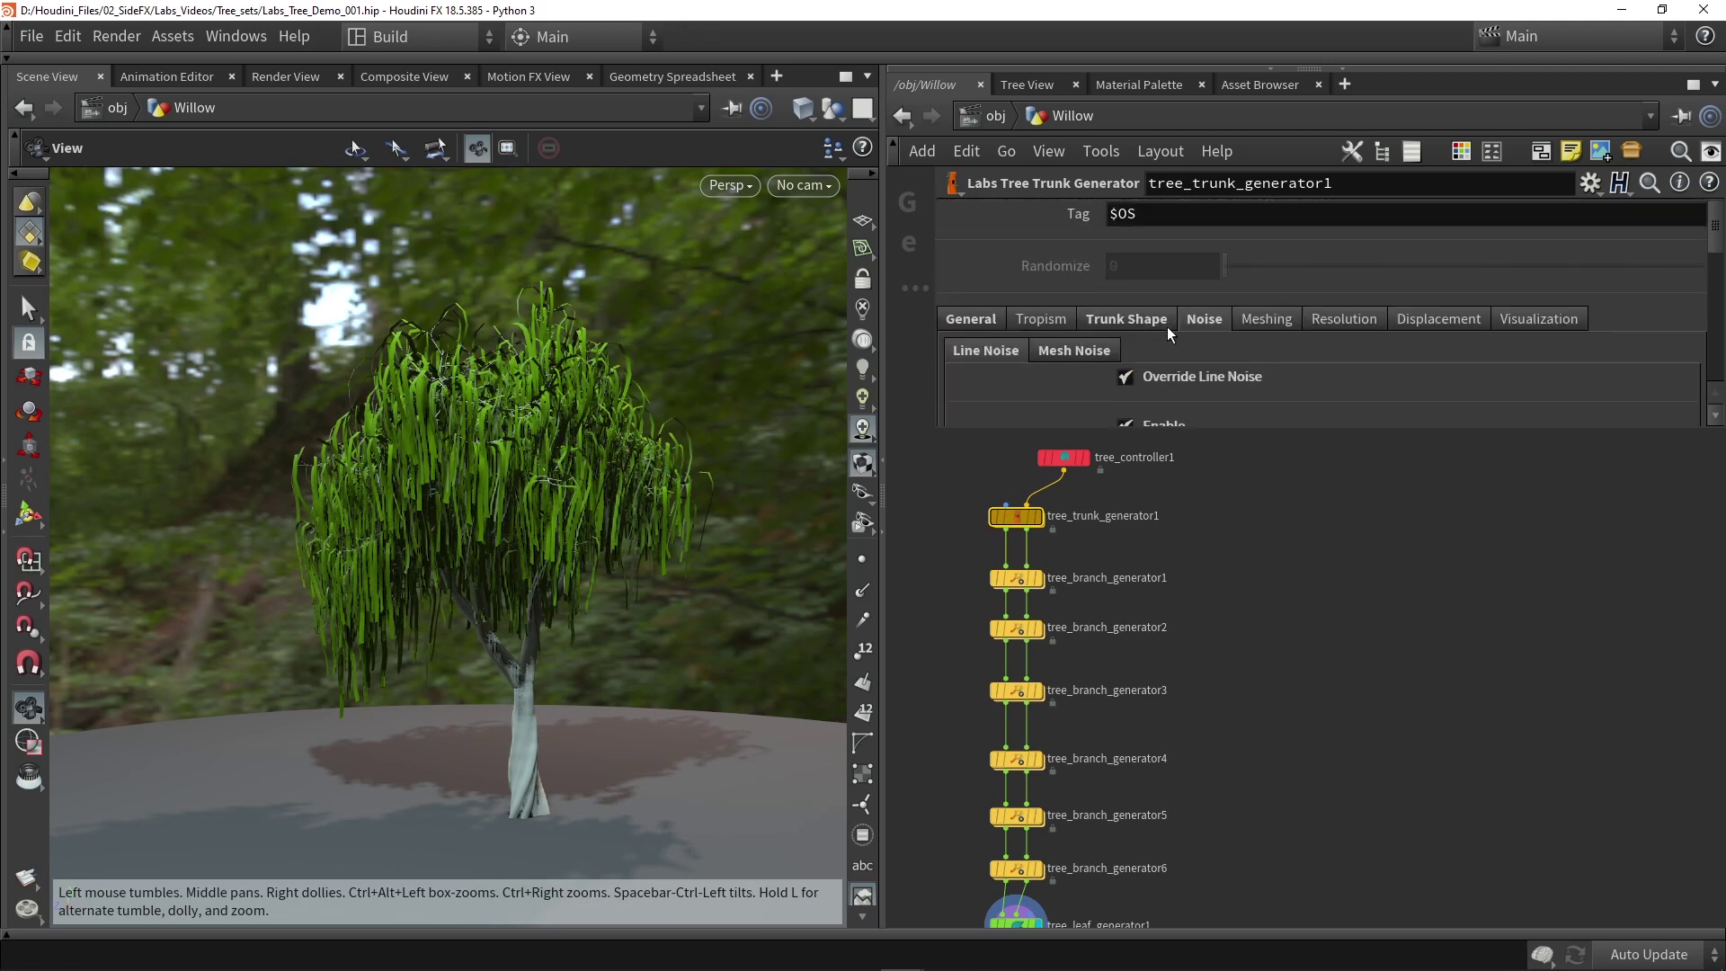
{"action": "left_click", "coordinate": [976, 324]}
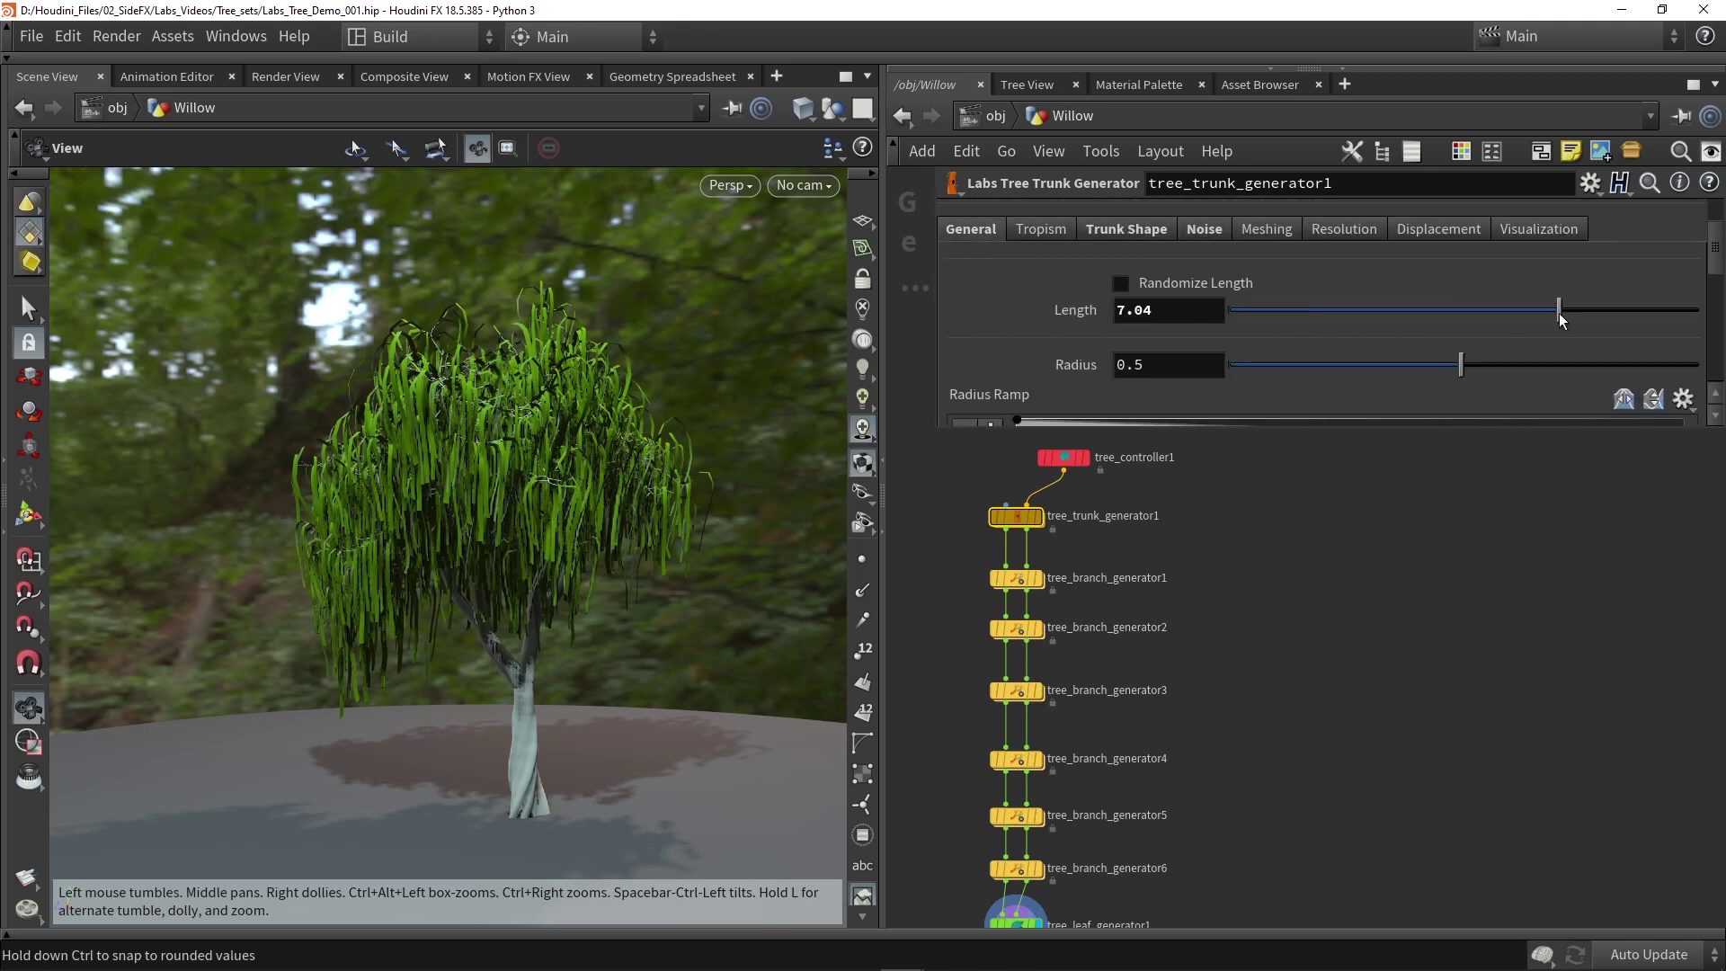
{"action": "left_click_drag", "start_coordinate": [541, 487], "coordinate": [646, 600]}
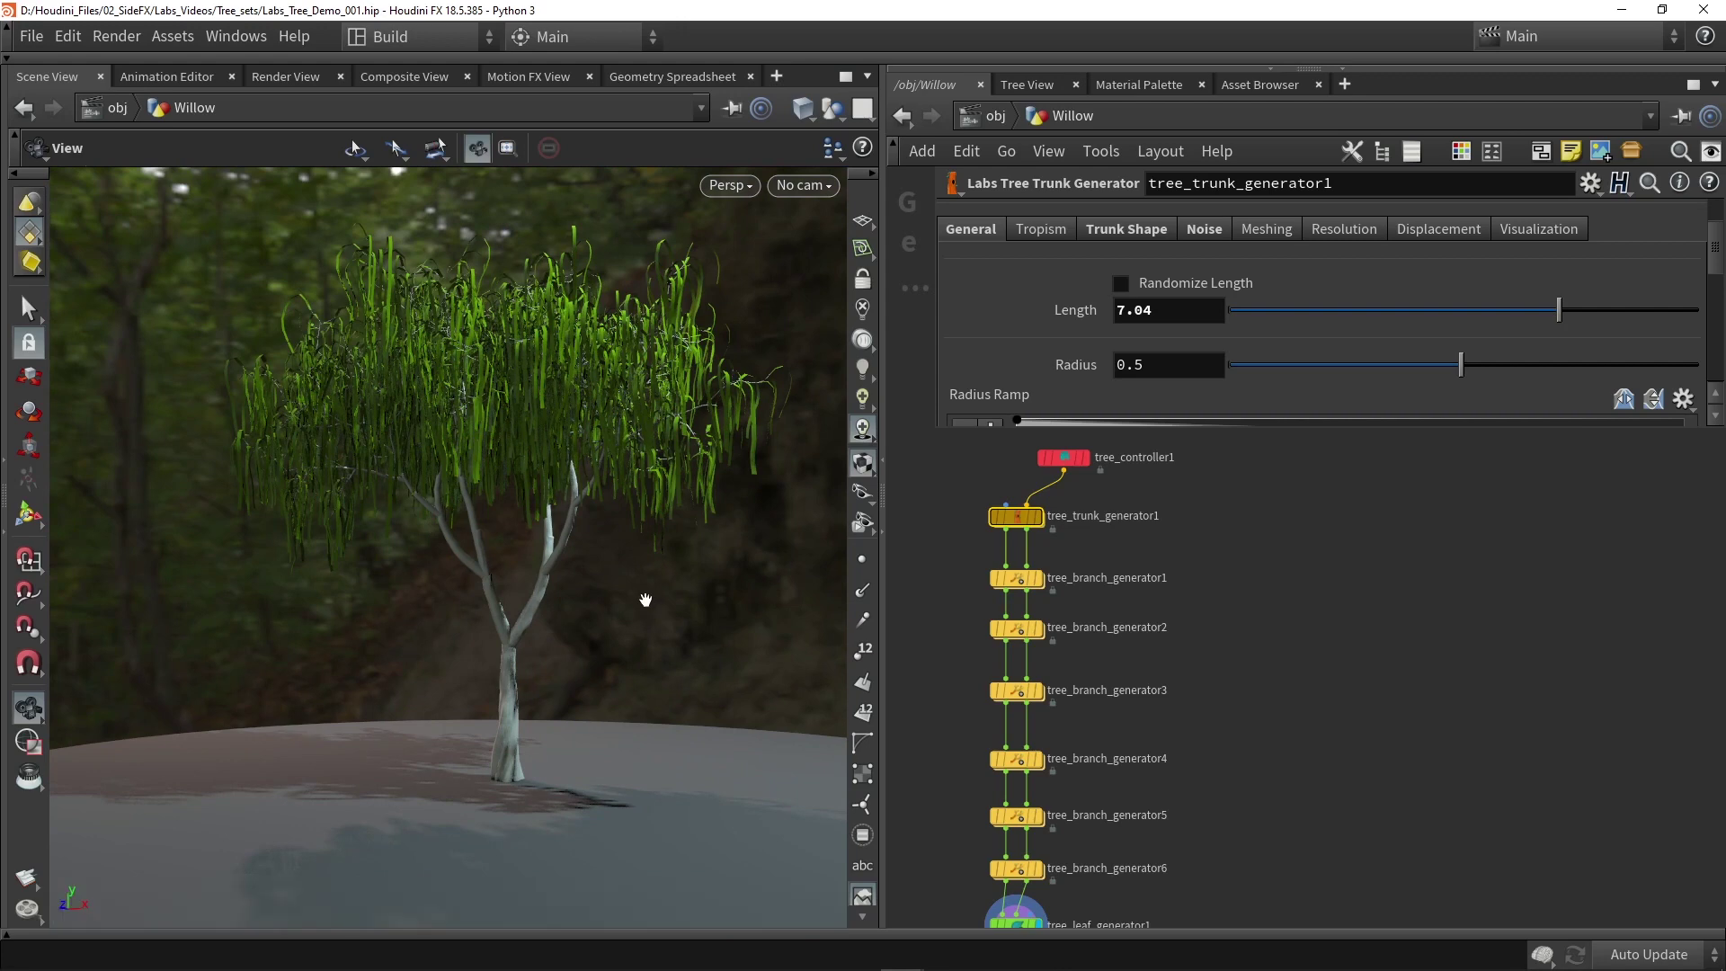
{"action": "left_click_drag", "start_coordinate": [500, 420], "coordinate": [674, 621]}
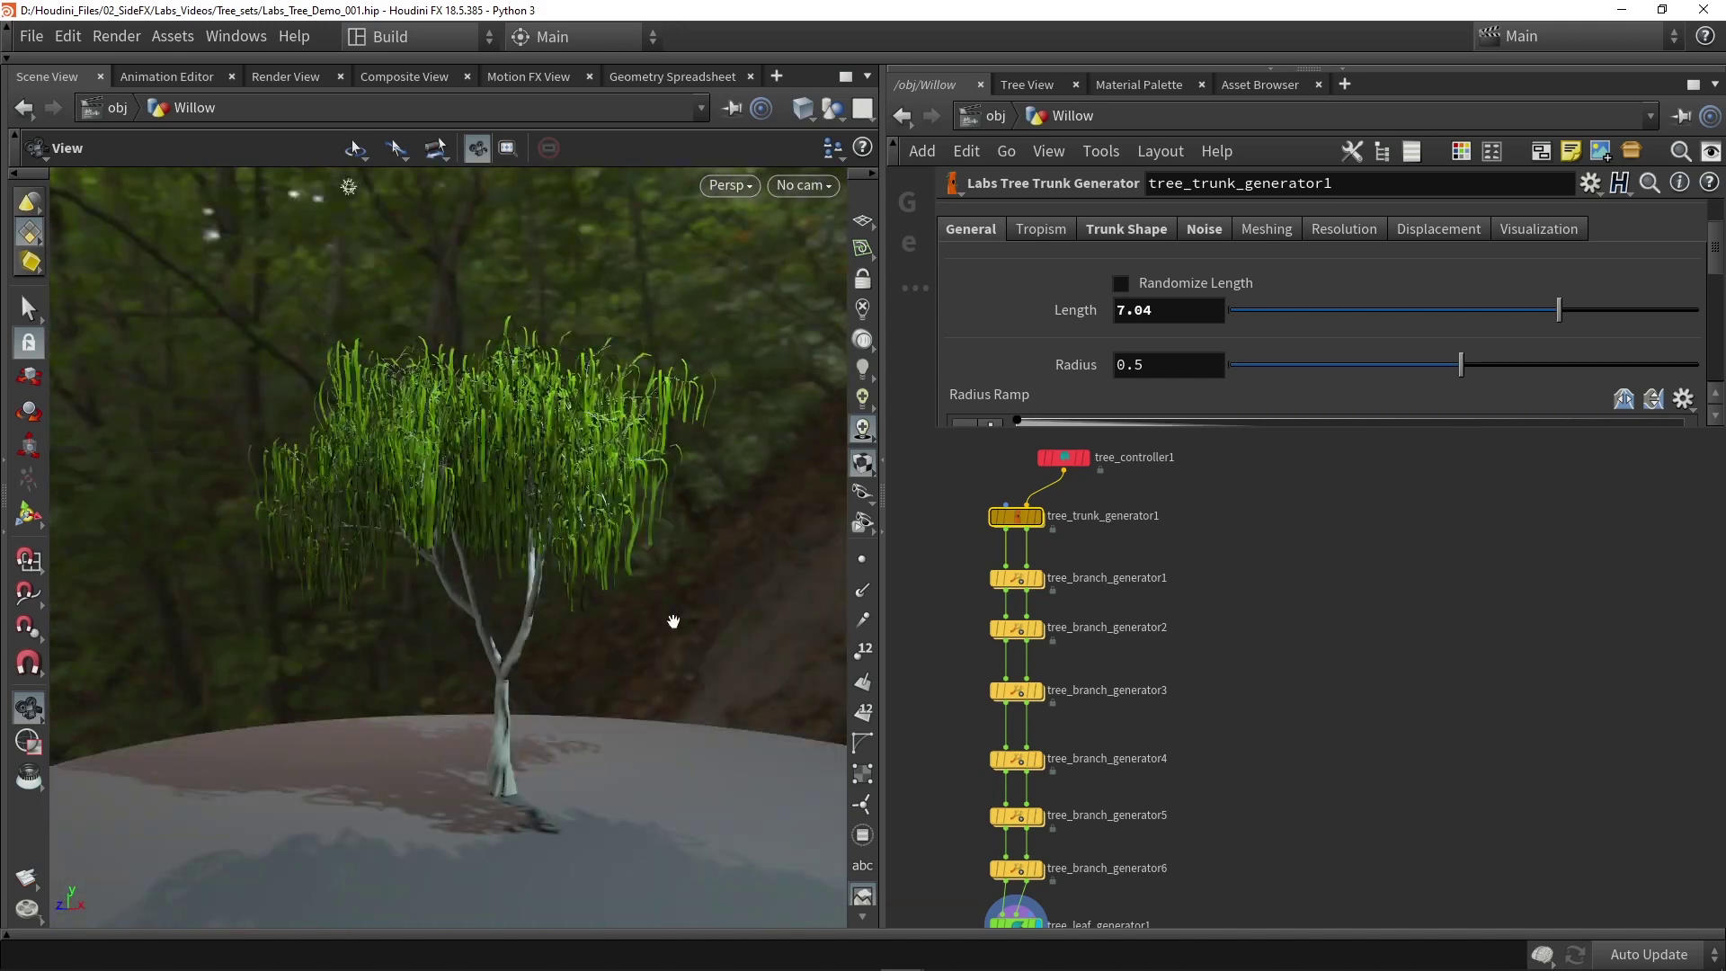